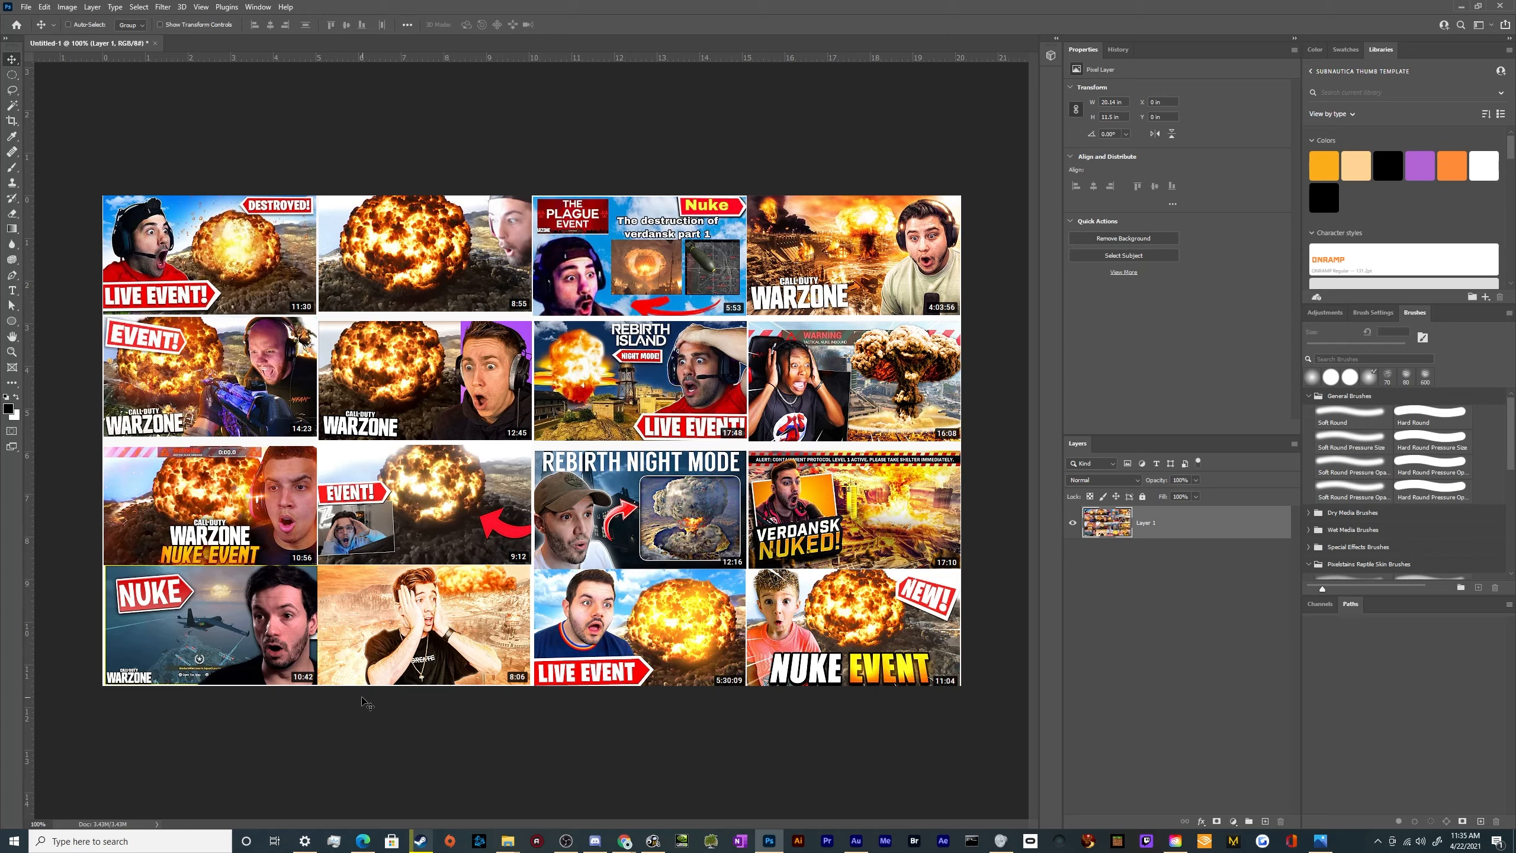
Create a new 1920 x 1080 px, 72 ppi document with a transparent background, named "Ultimate COD Warzone THumbnail"
left_click(26, 7)
left_click(34, 23)
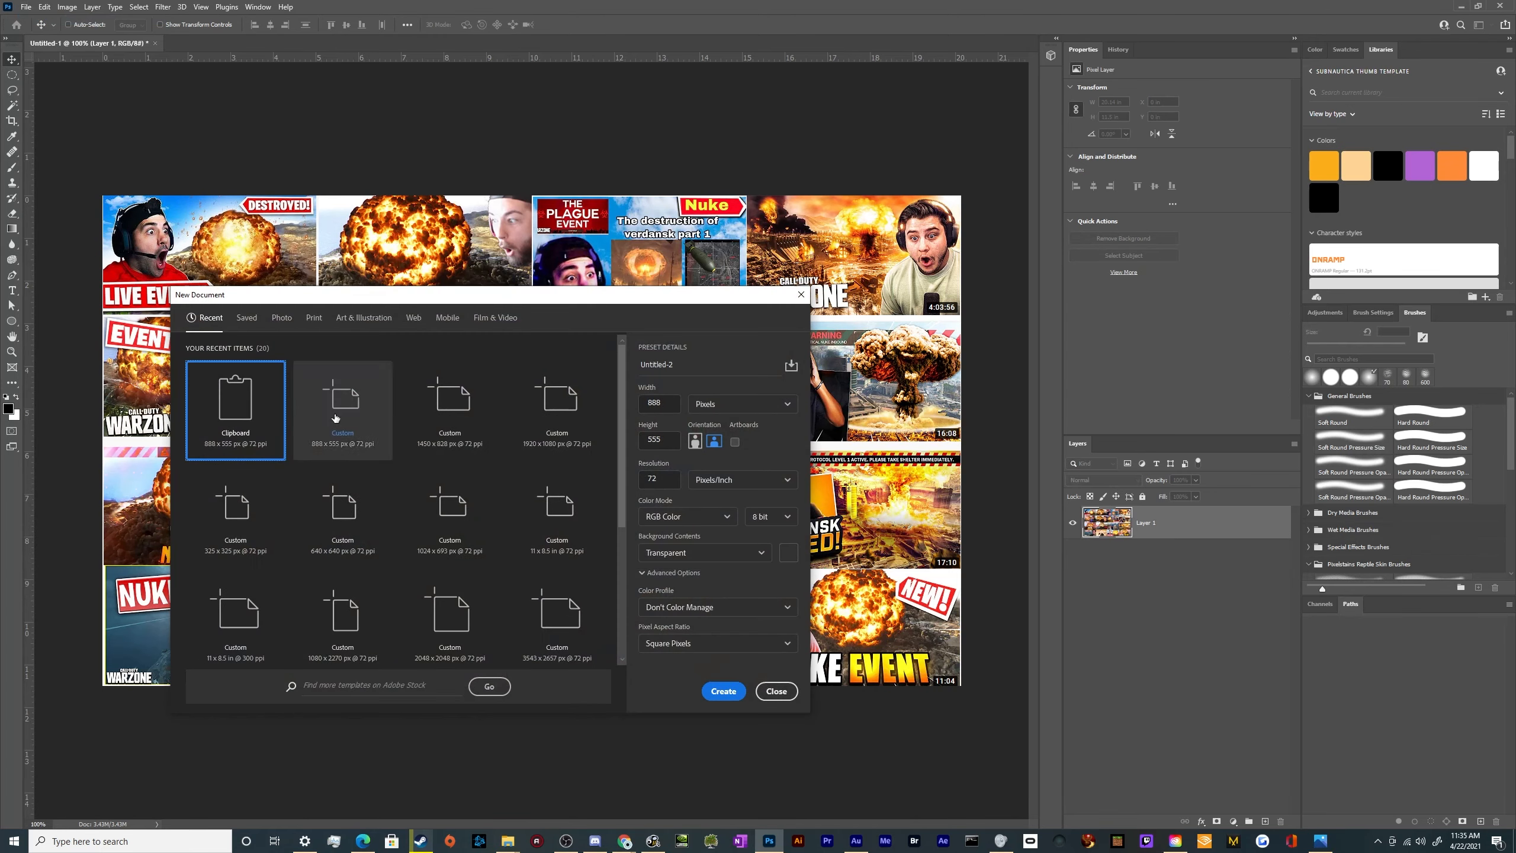
left_click(557, 412)
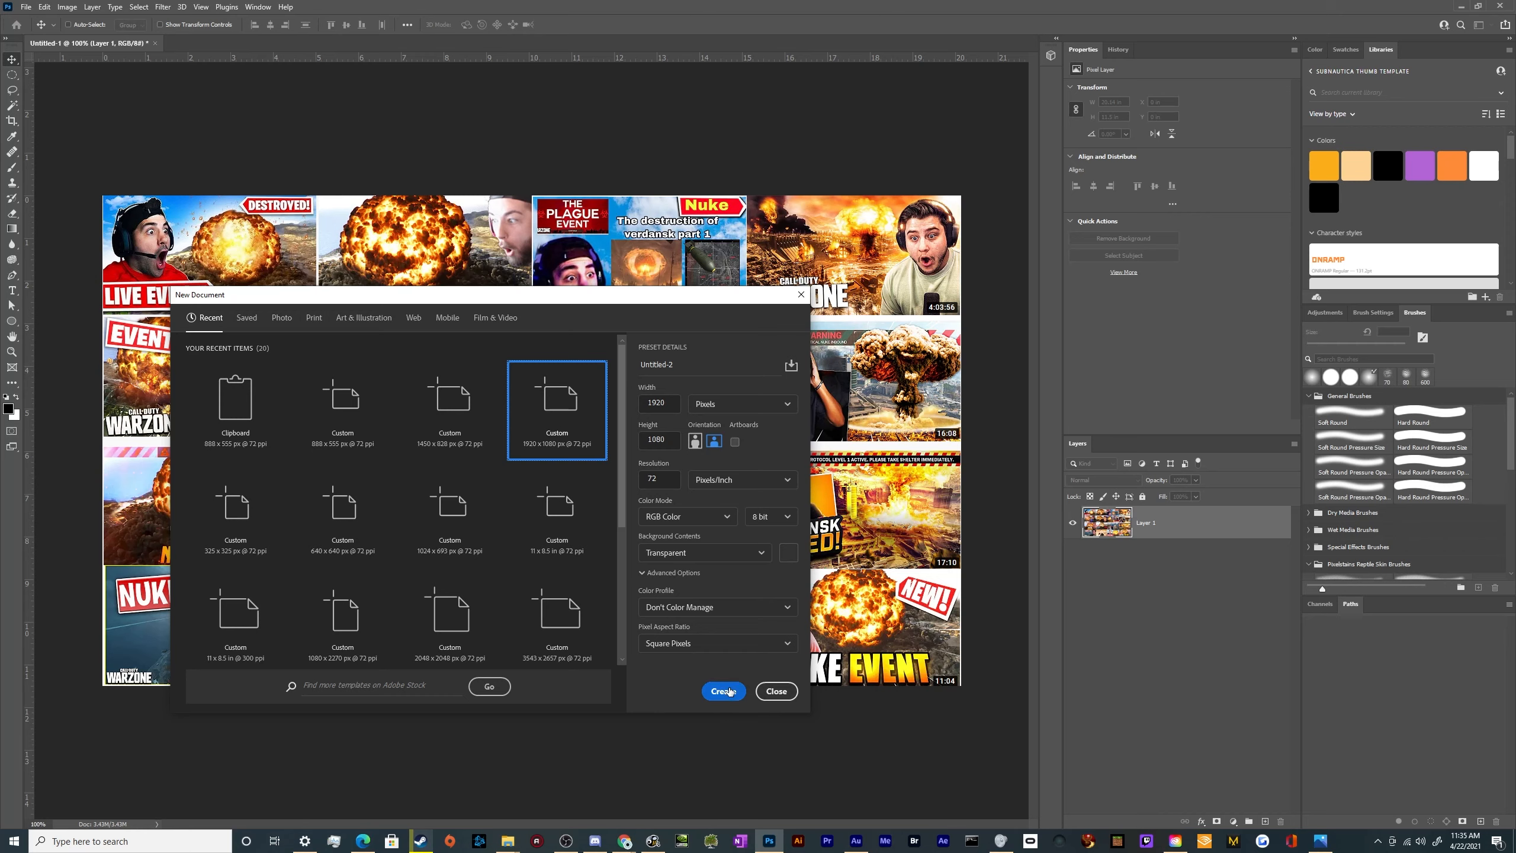
double_click(692, 365)
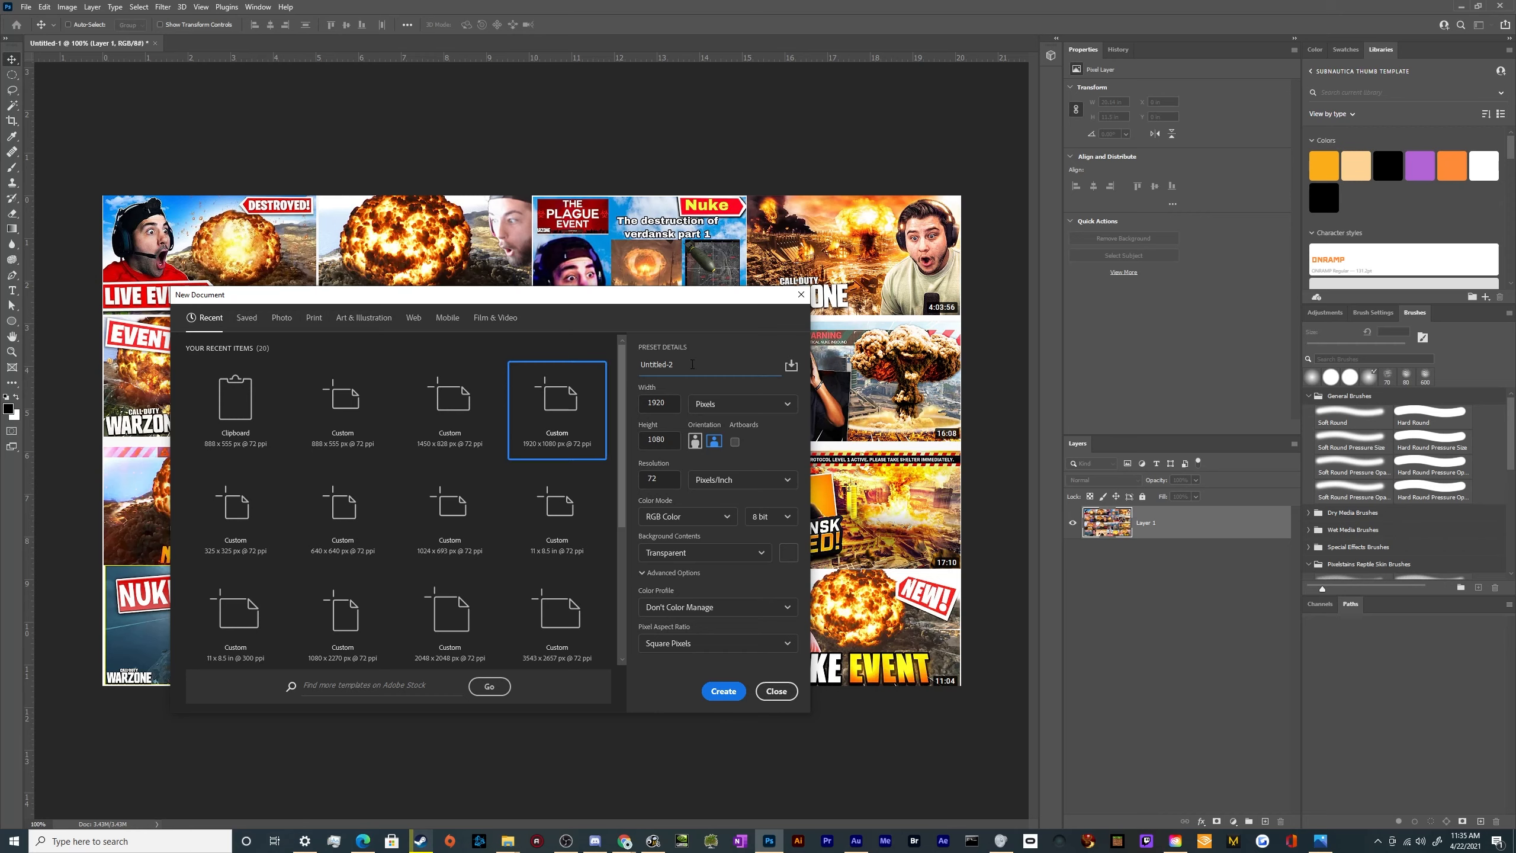
key("ctrl+a")
type("Ultimate COD Warzone THumbna")
key("Return")
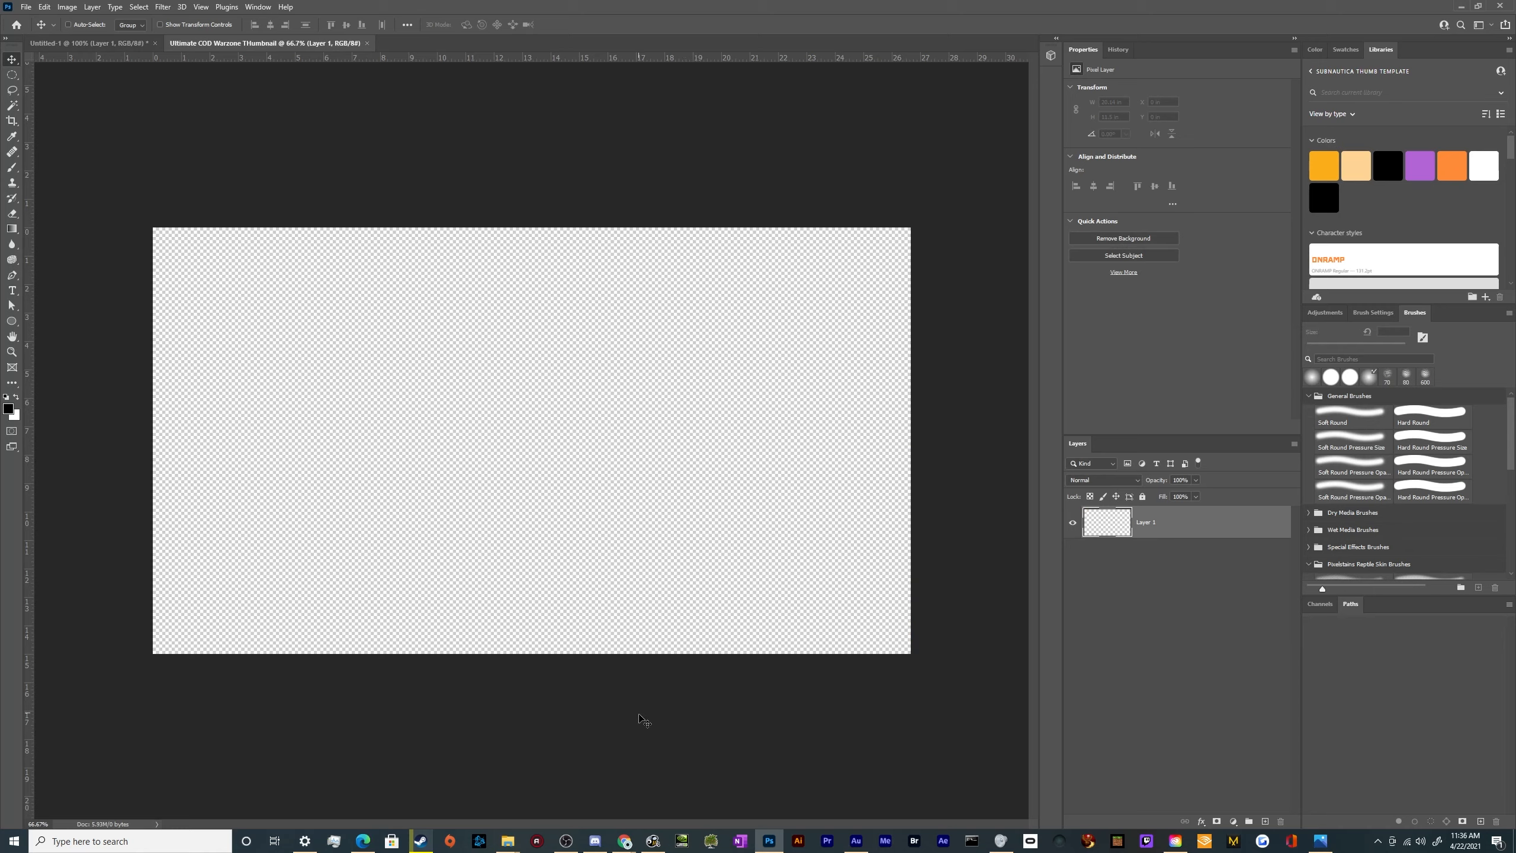
Switch to the Chrome window with the image searches and change the atomic bomb search to "call of duty warzone explosion"
mouse_move(624, 840)
left_click(881, 785)
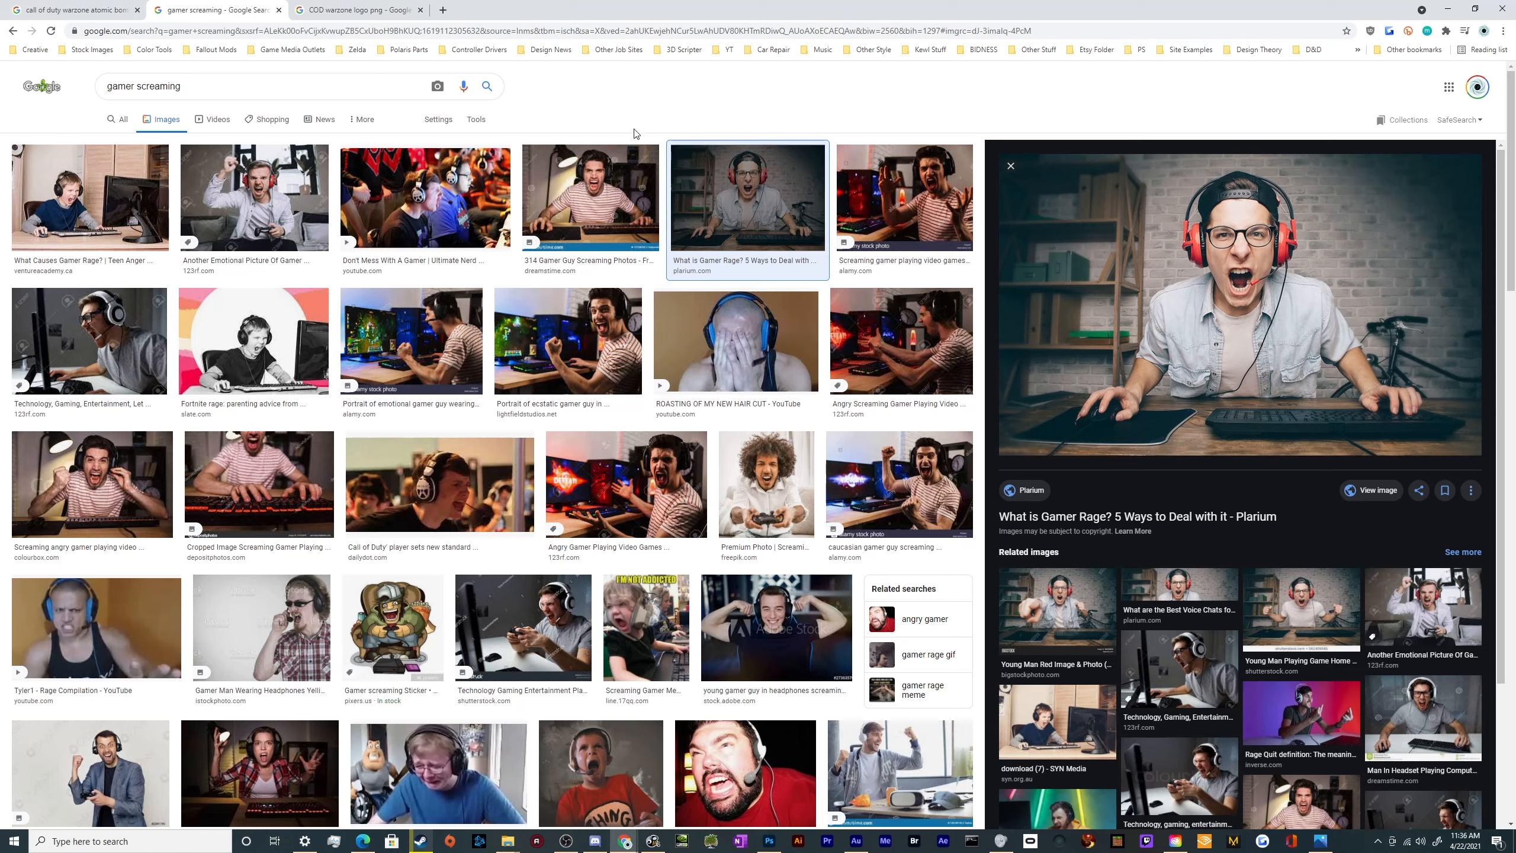
left_click(60, 6)
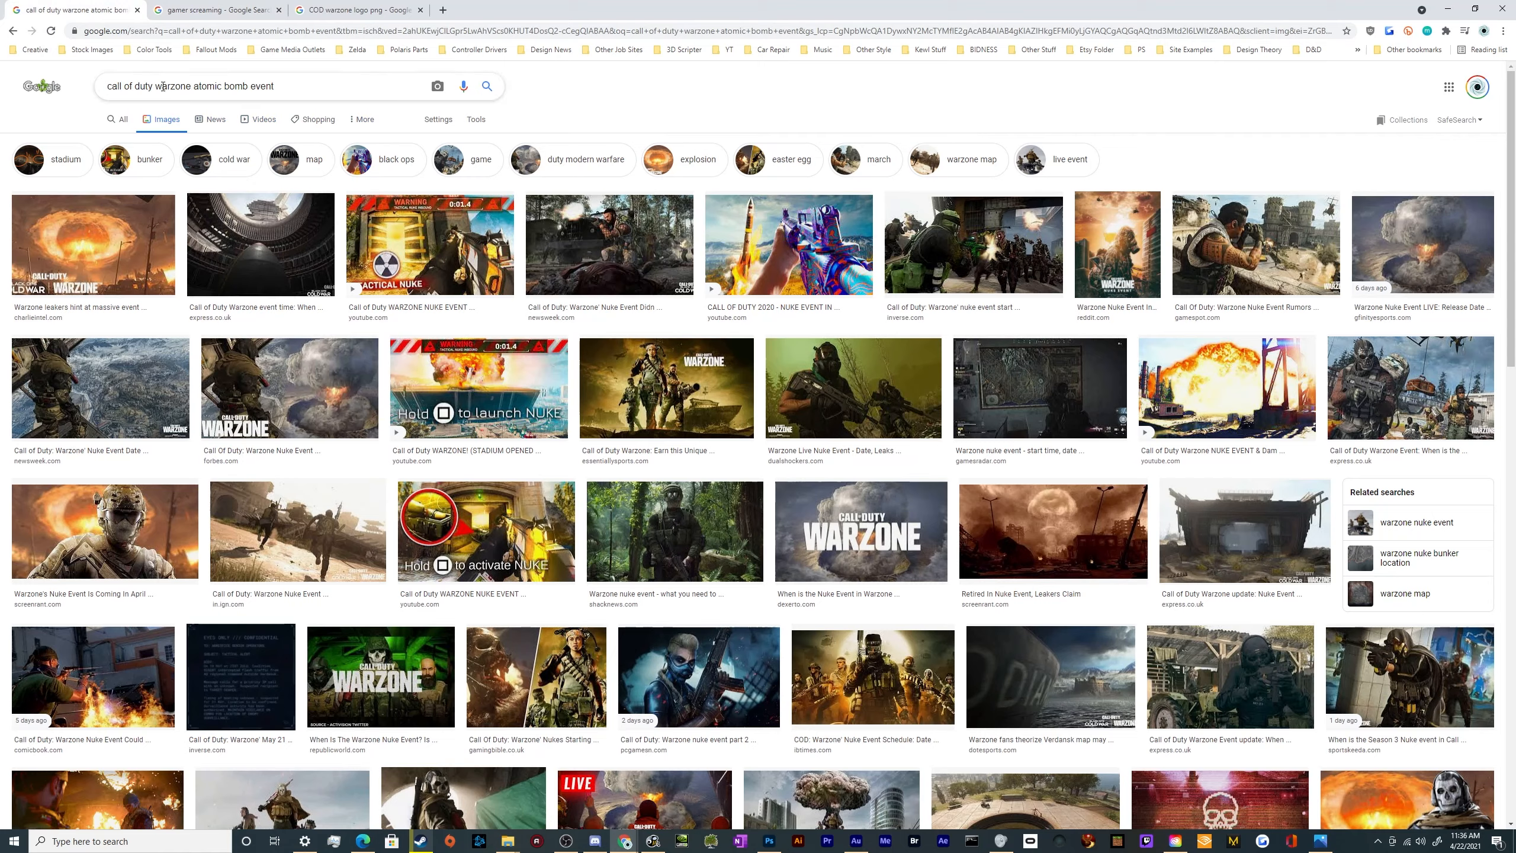
left_click_drag(197, 86, 316, 91)
type("explosion")
key("Return")
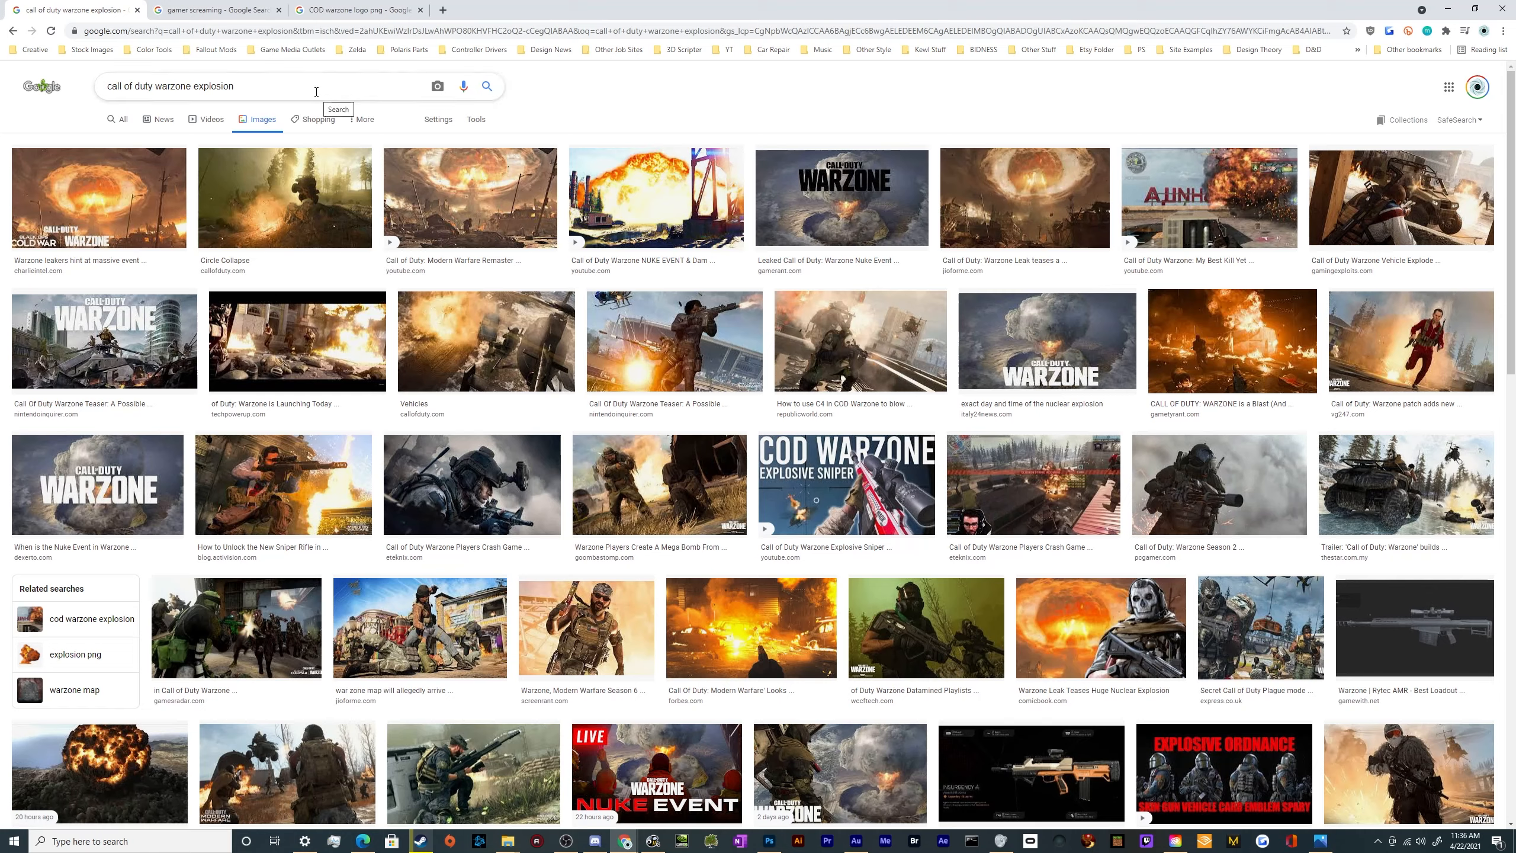
Find the snowy lake explosion image from News Ledge in the results, open it full size and copy it
scroll(520, 484, "down", 10)
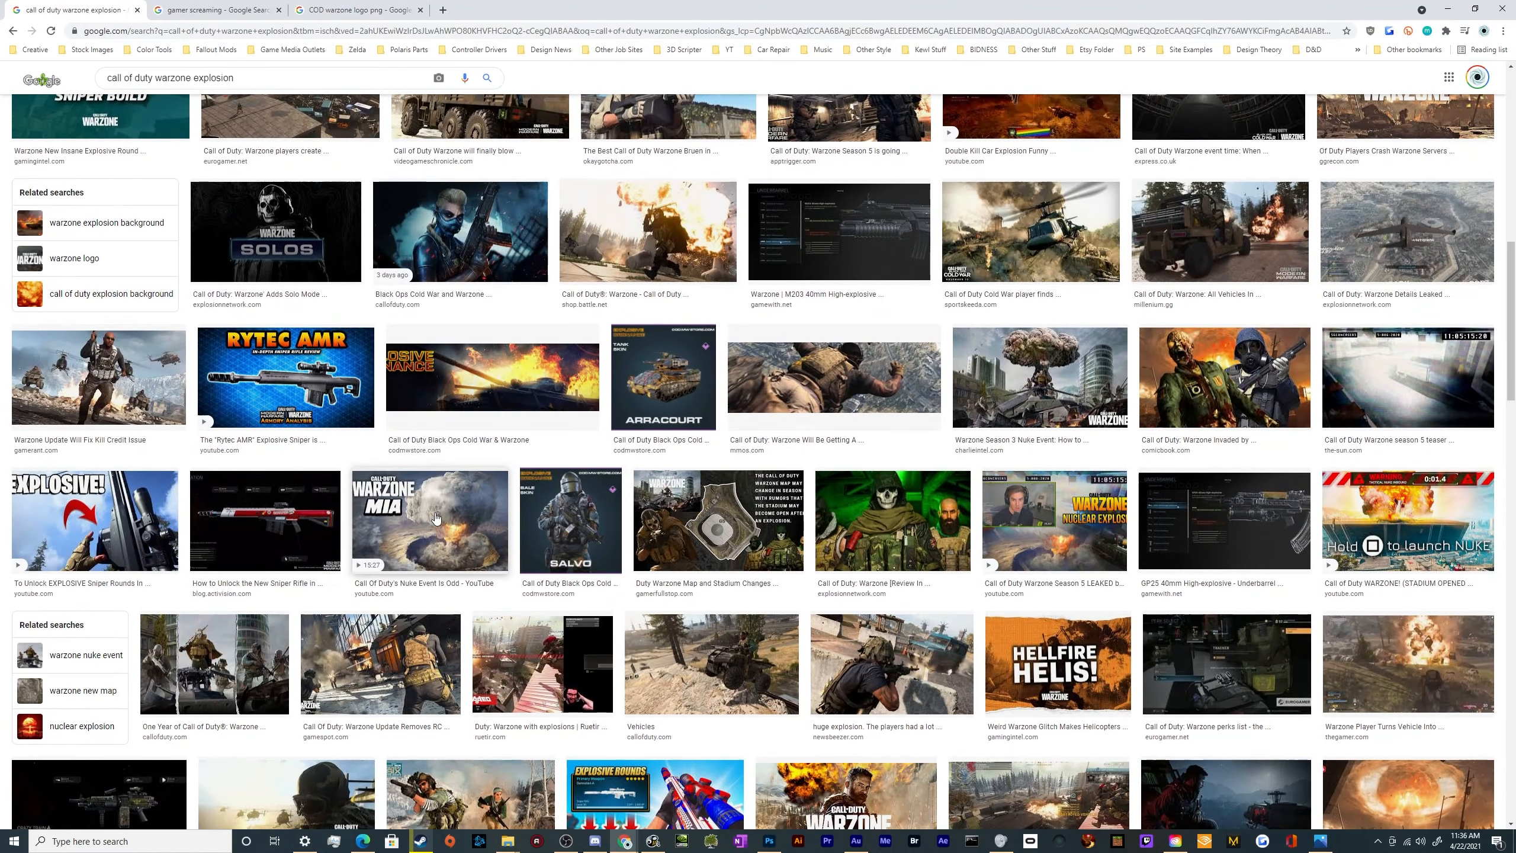
scroll(433, 519, "down", 5)
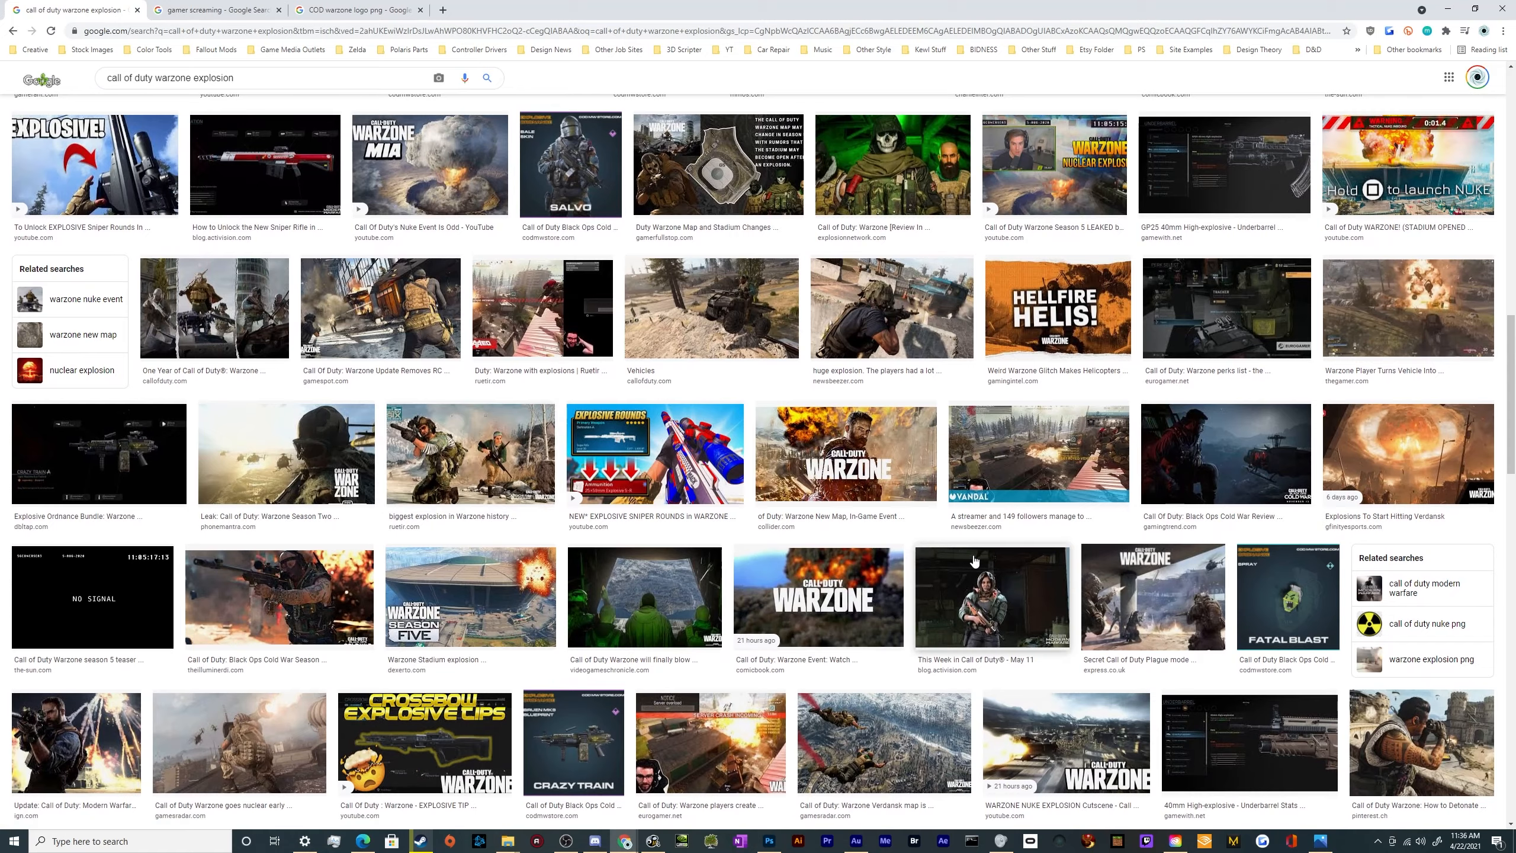
scroll(282, 572, "down", 1)
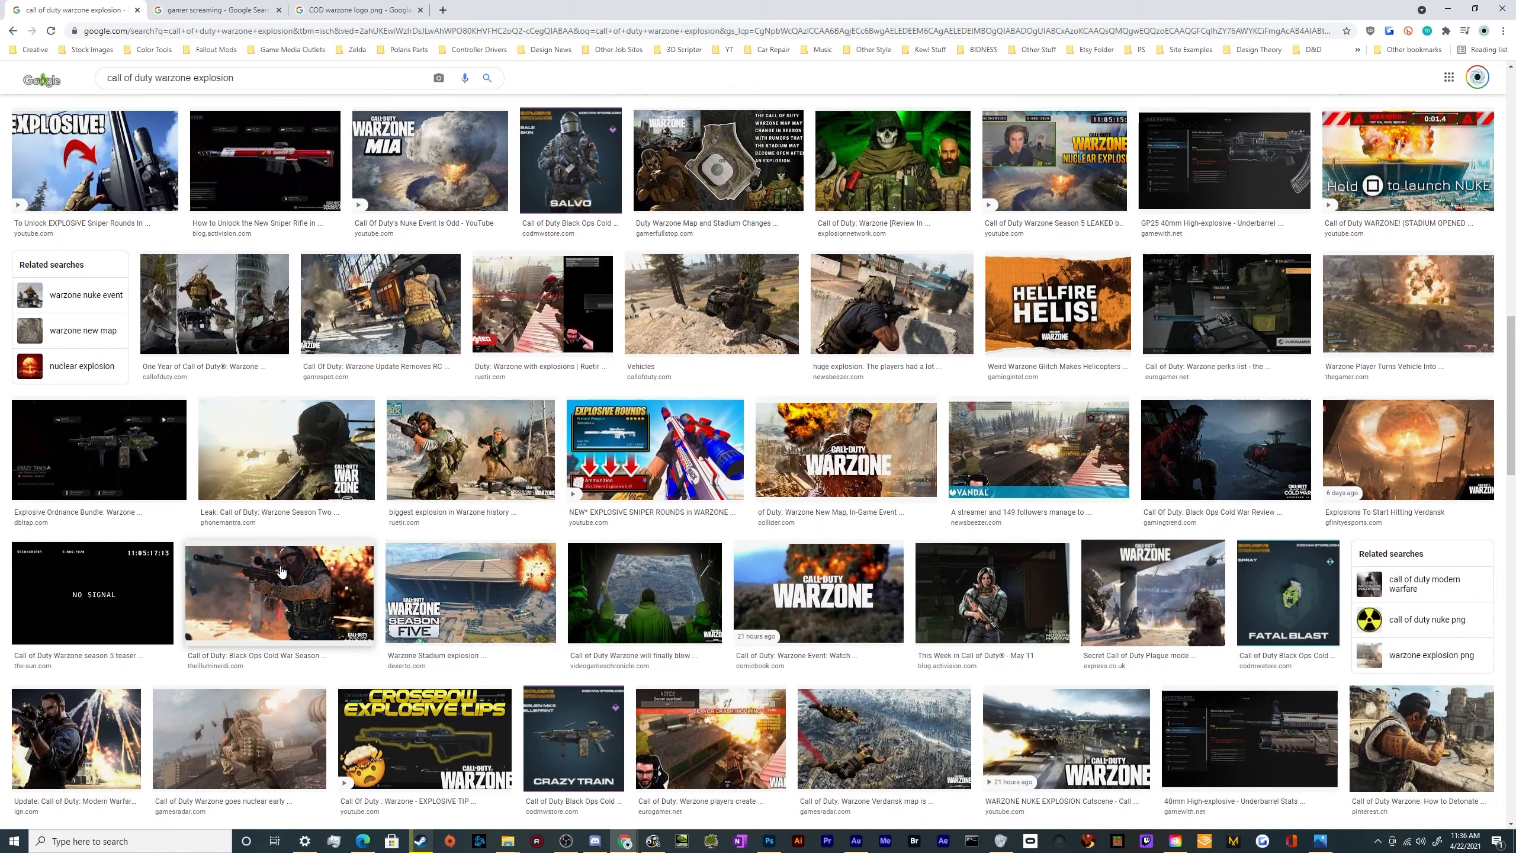
scroll(282, 572, "down", 4)
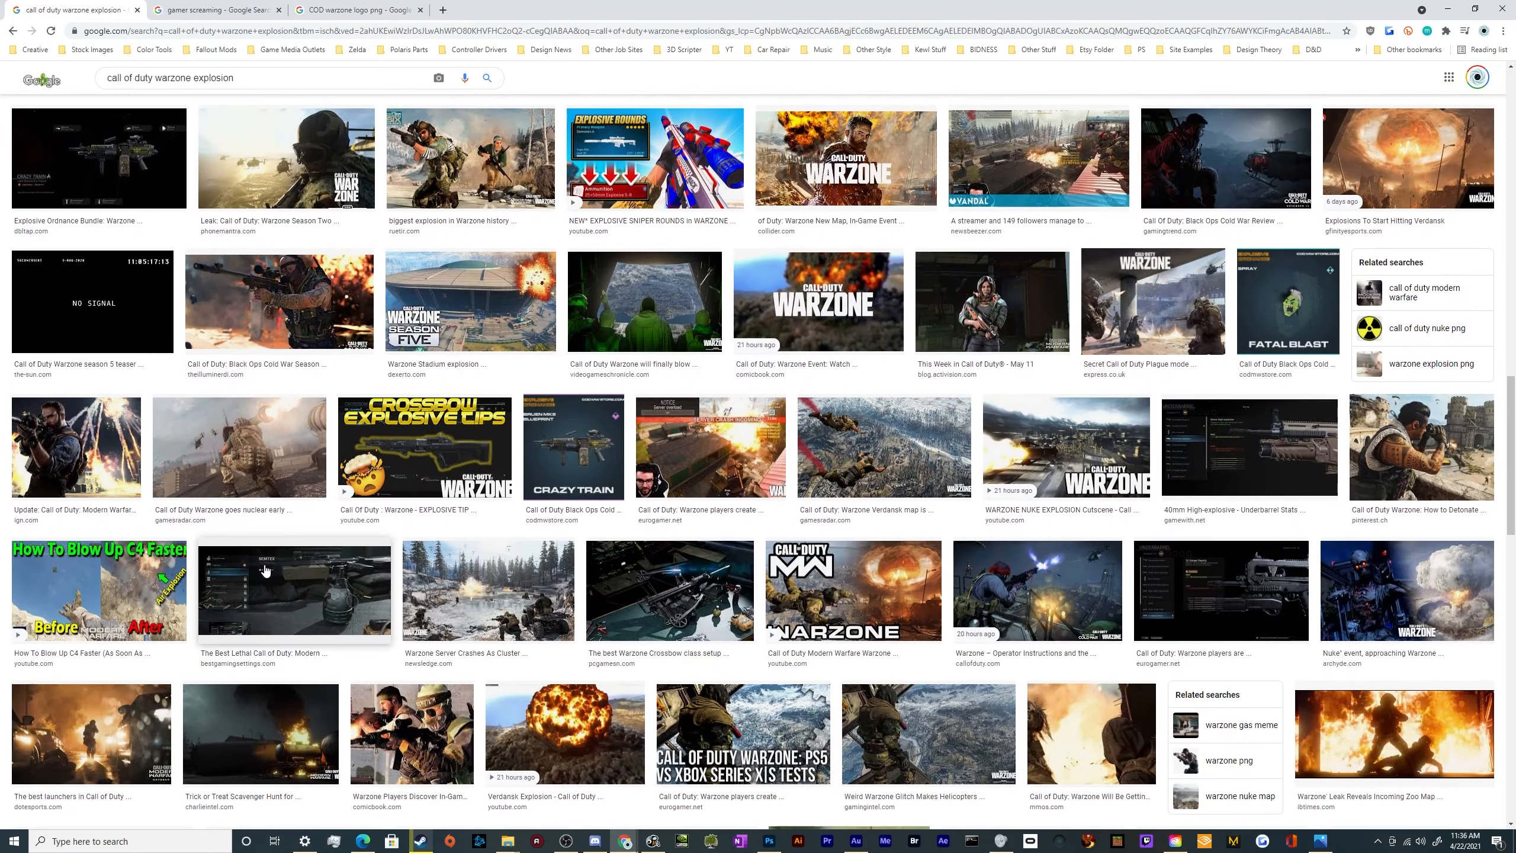
left_click(528, 594)
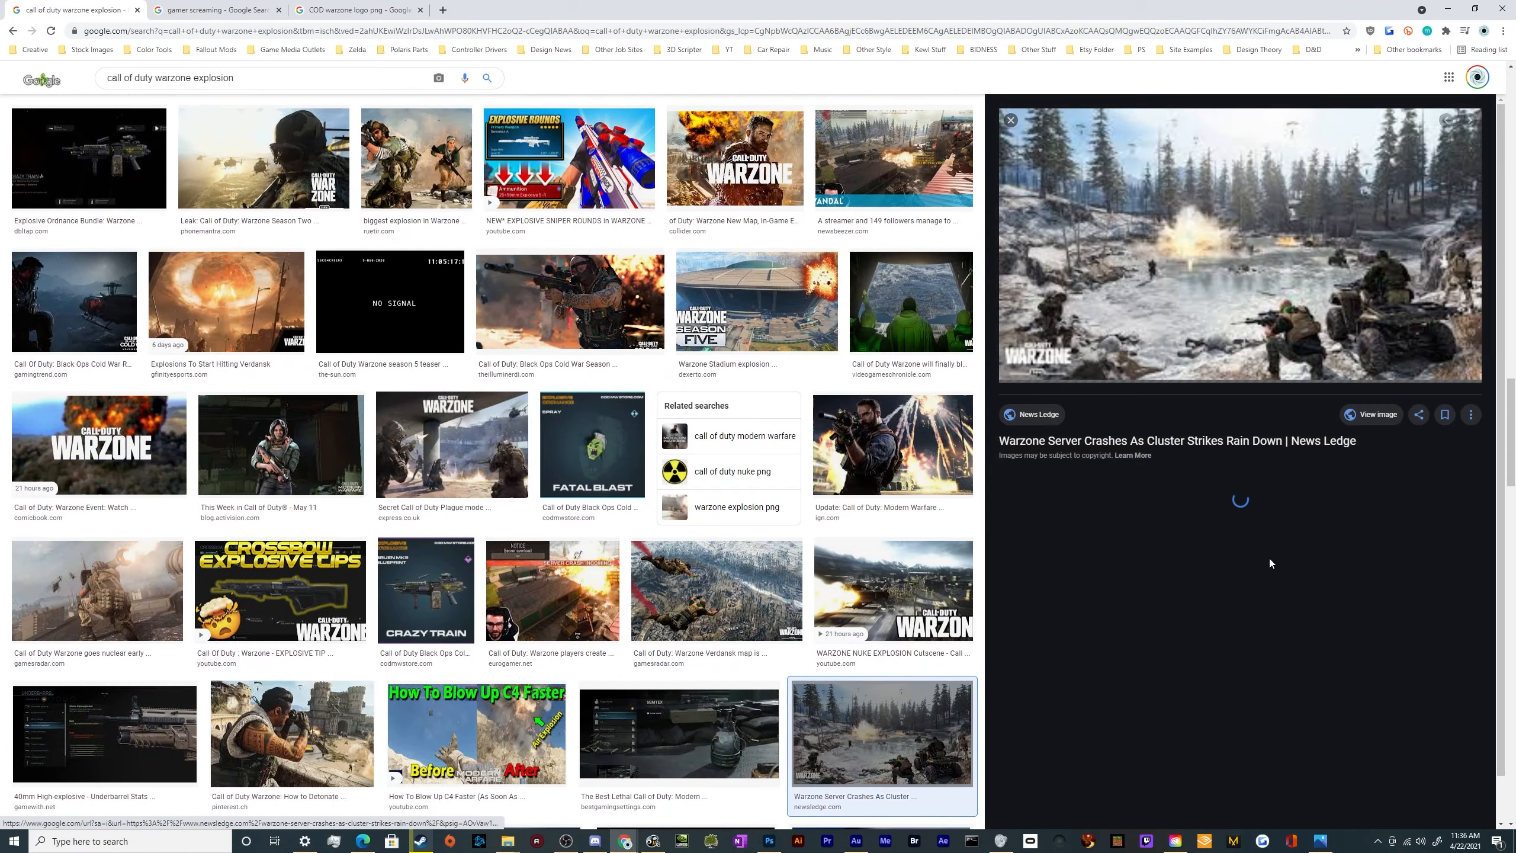
left_click(1368, 420)
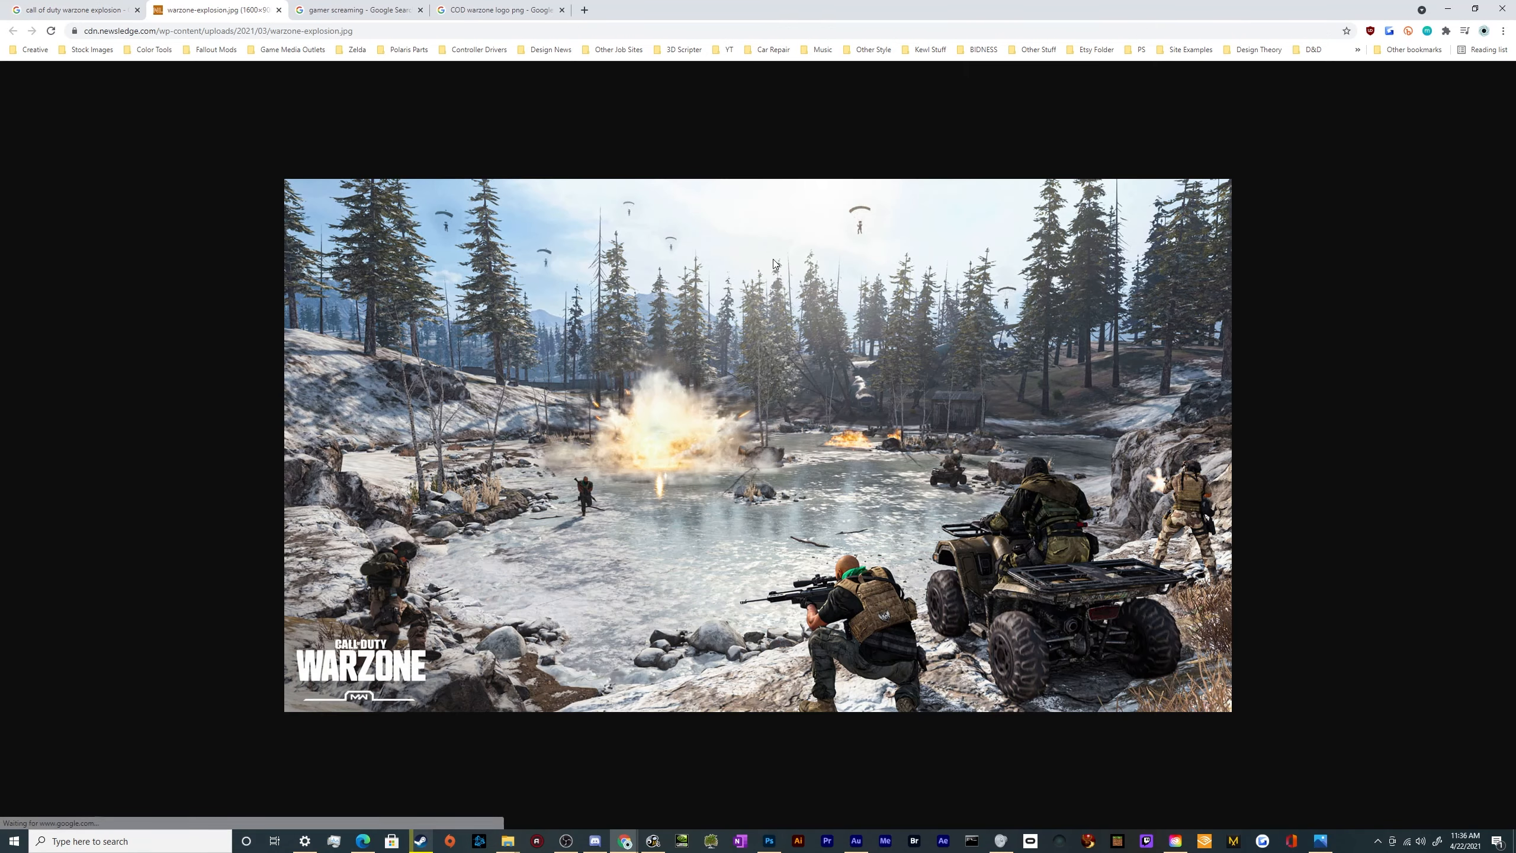
right_click(763, 401)
left_click(831, 443)
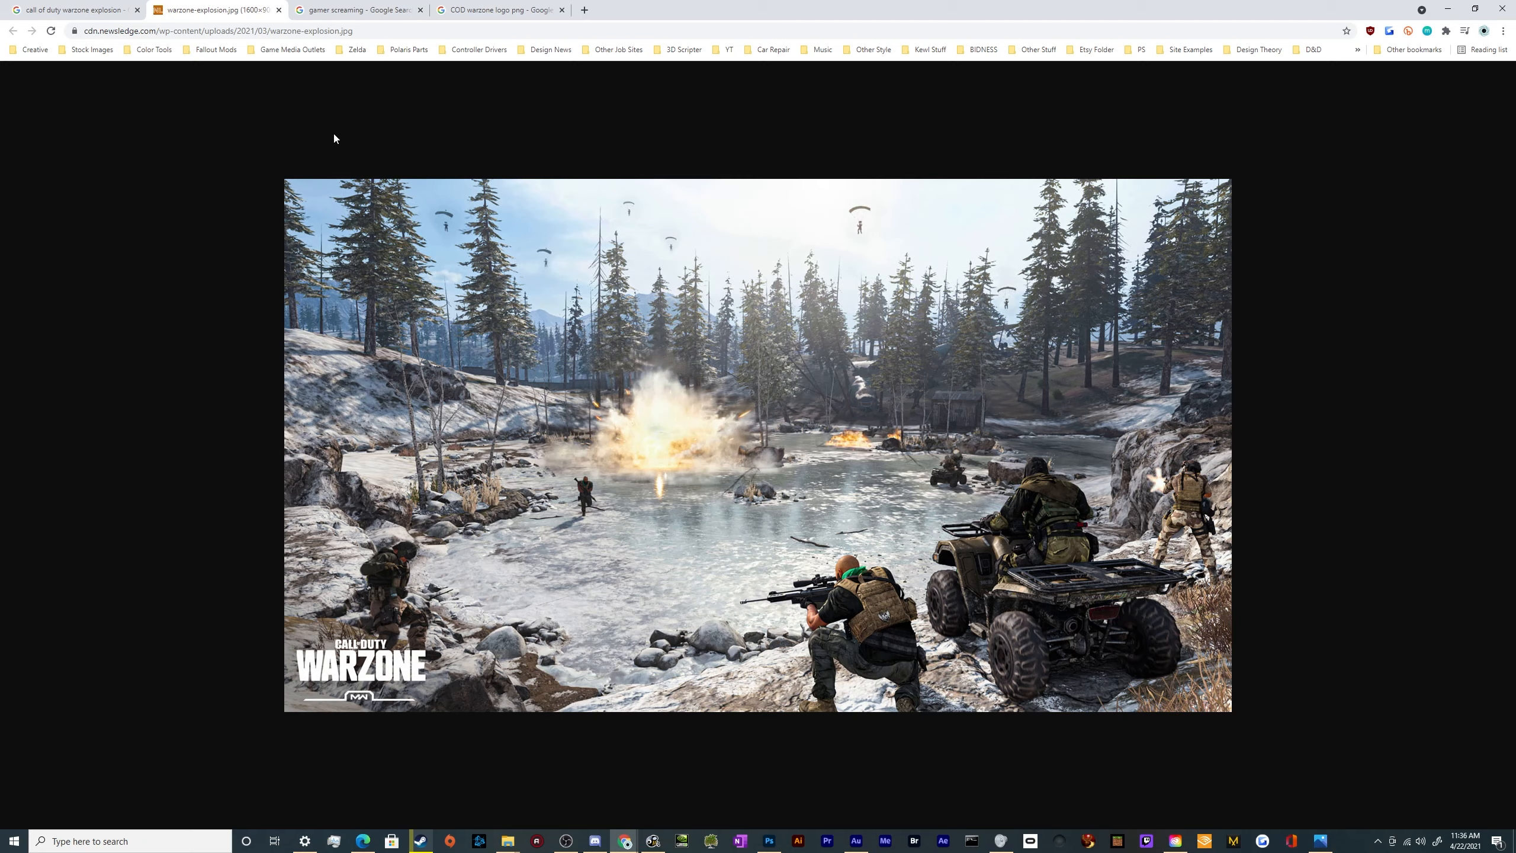
Switch to Photoshop, paste the copied image into the thumbnail document and scale it to about 121% to fill the canvas
left_click(769, 841)
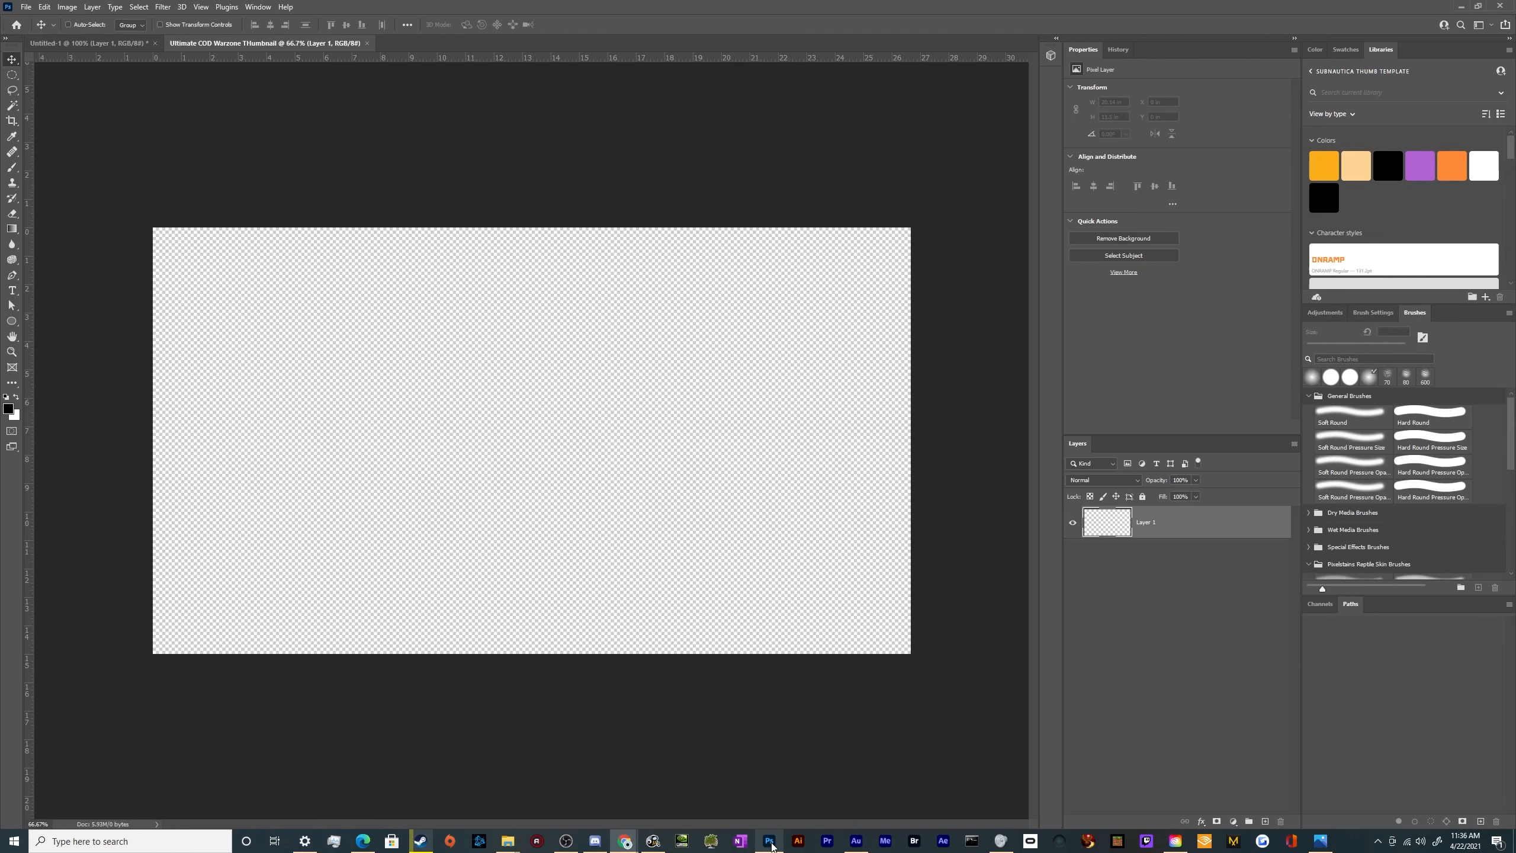
key("ctrl+v")
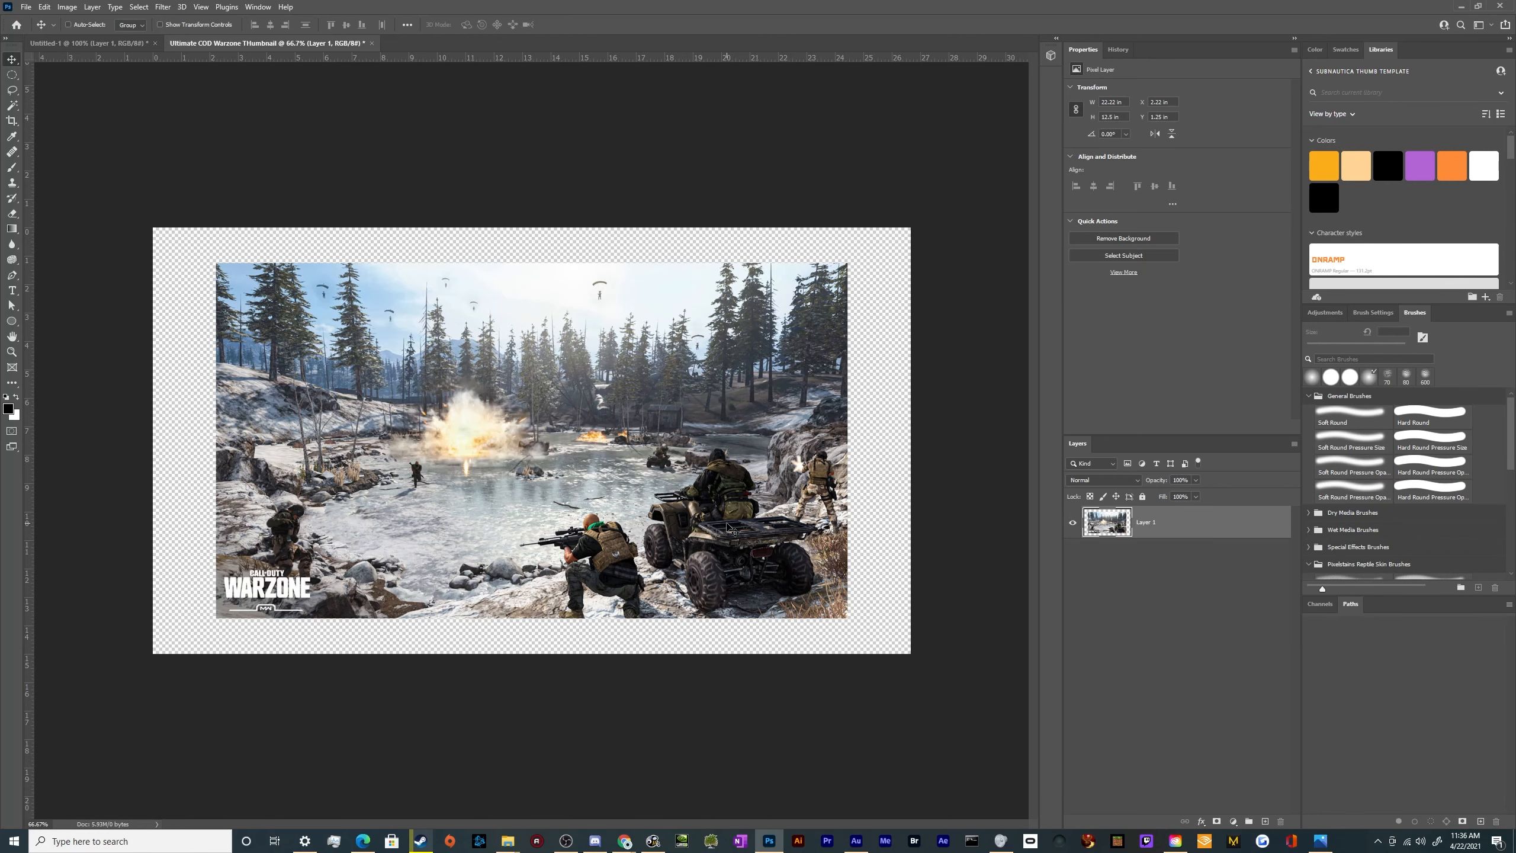
key("ctrl+t")
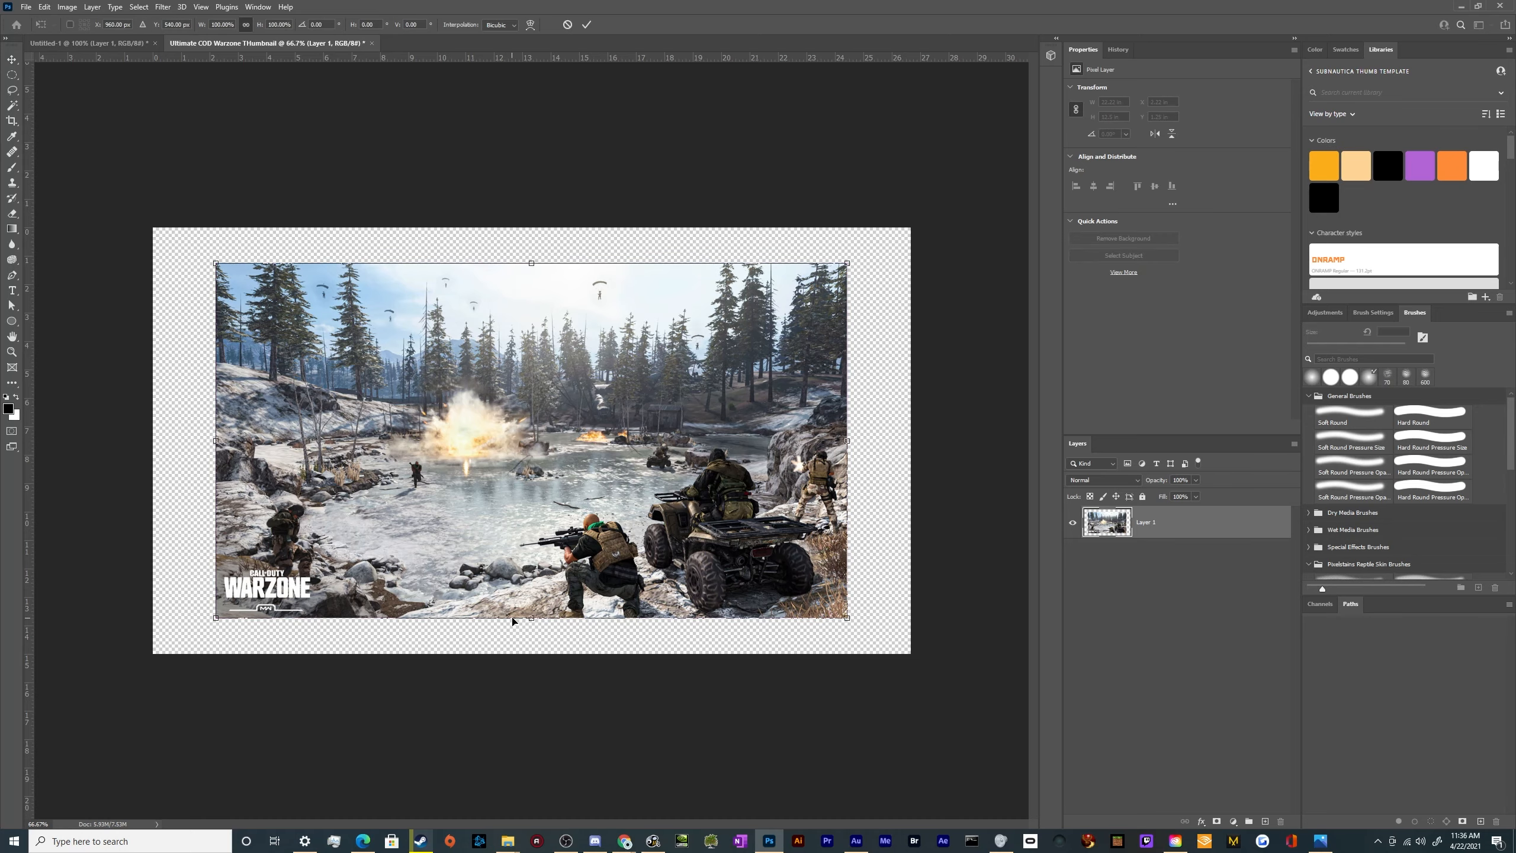
left_click_drag(512, 621, 520, 657)
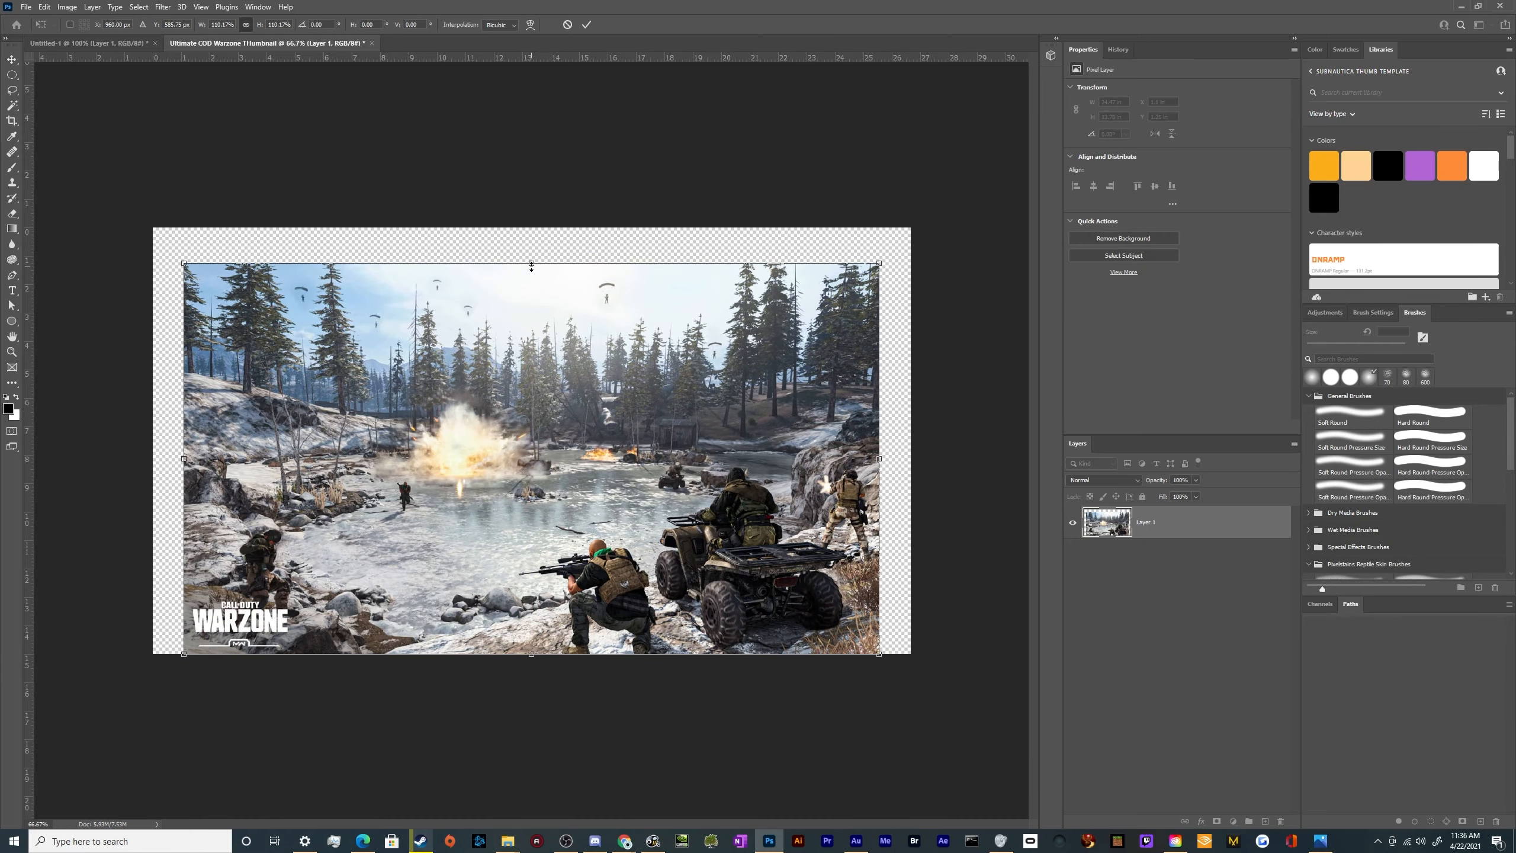
left_click_drag(531, 266, 527, 225)
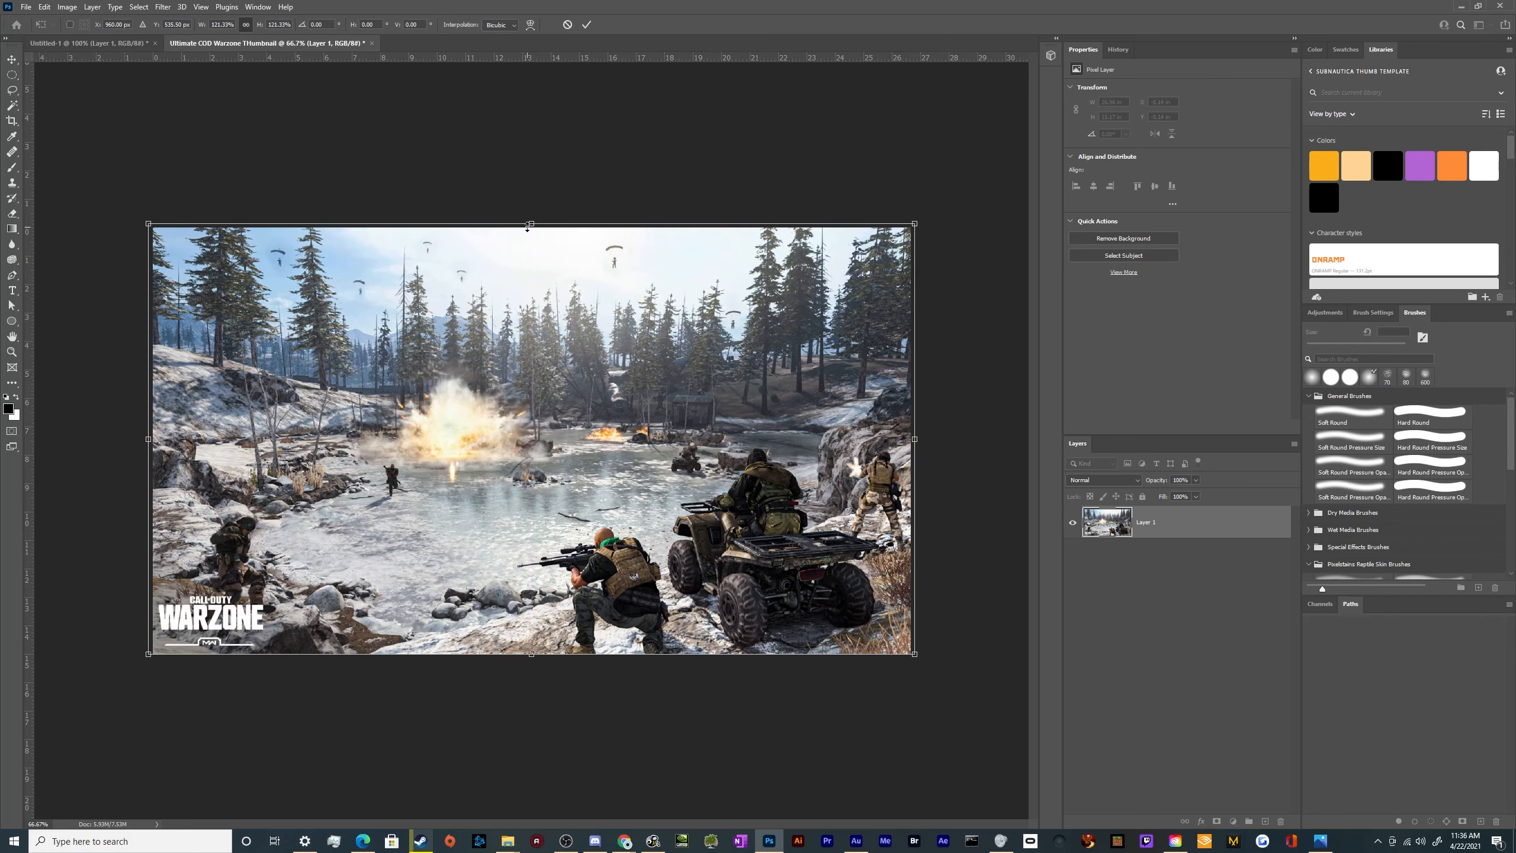
key("Return")
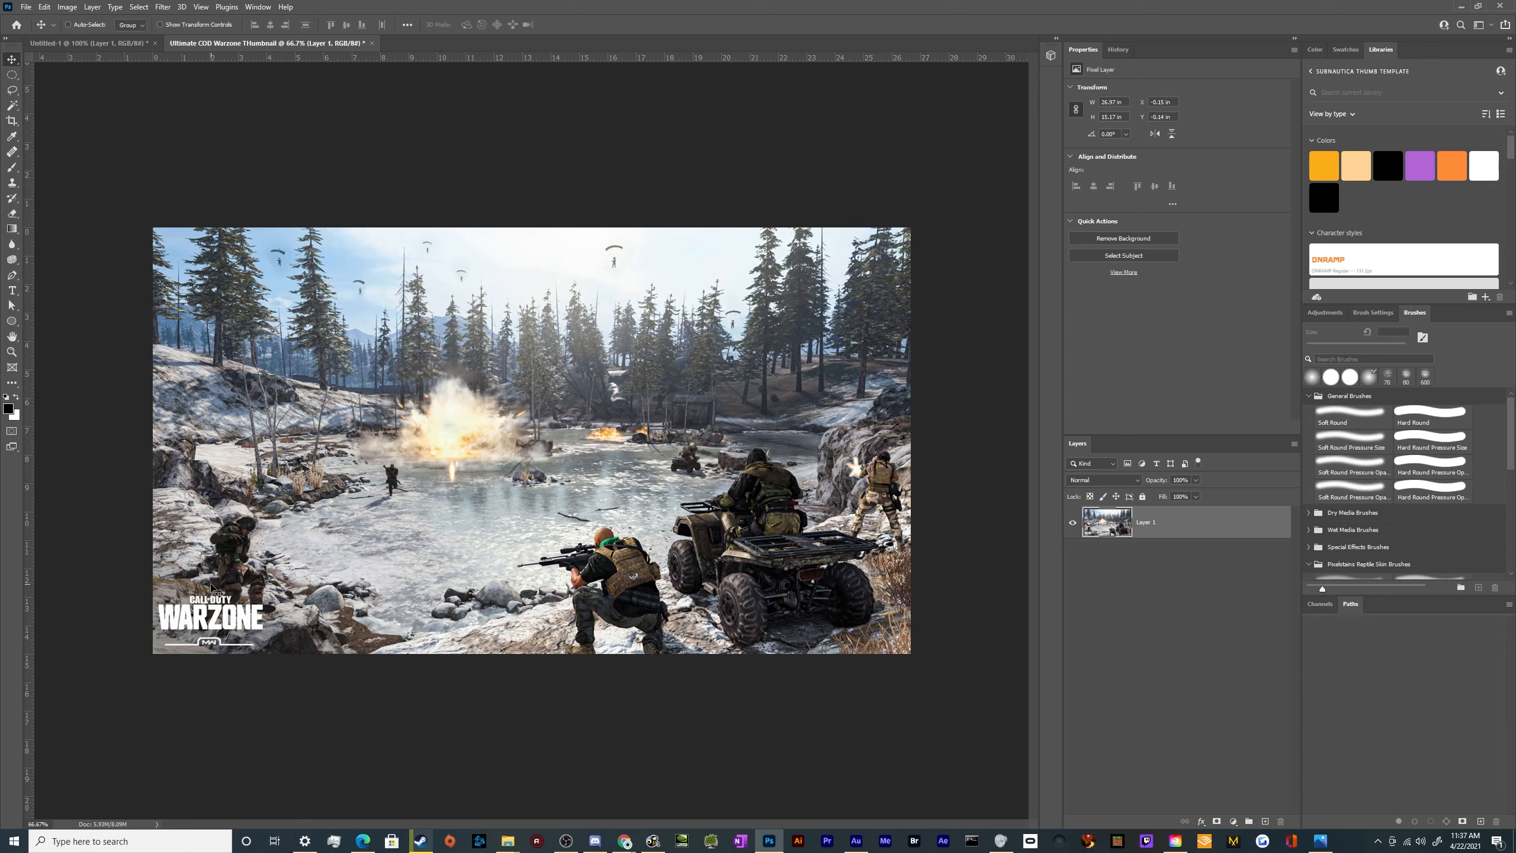
Paint out the Call of Duty Warzone logo with the Healing Brush, sampling from the nearby snowy ground
key("j")
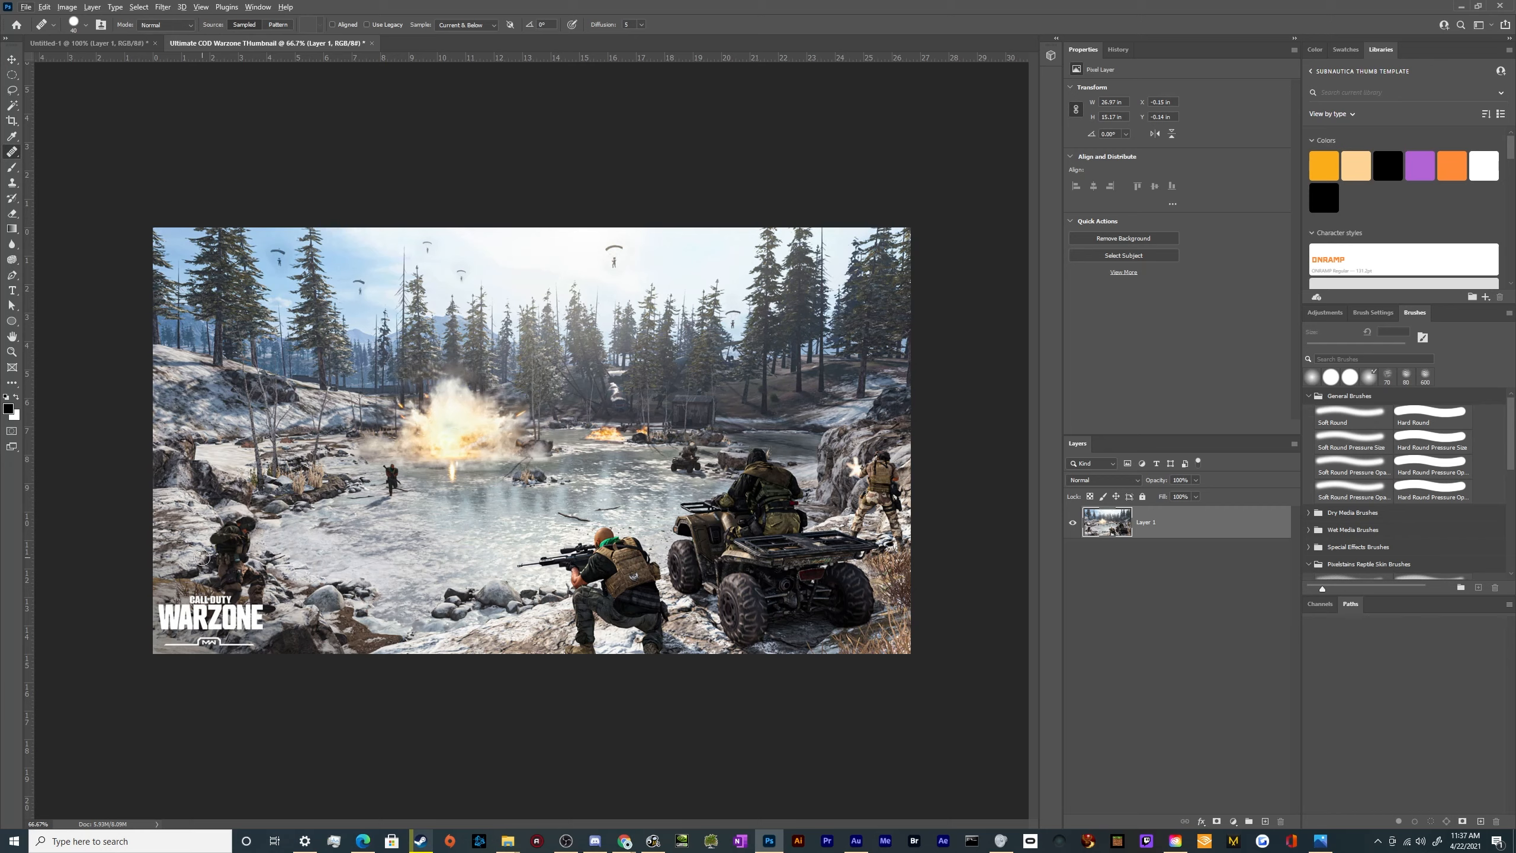
left_click(177, 549, "alt")
mouse_move(177, 615)
left_mouse_down()
mouse_move(162, 609)
mouse_move(223, 599)
left_mouse_up()
mouse_move(185, 611)
left_mouse_down()
mouse_move(229, 629)
mouse_move(247, 605)
mouse_move(246, 628)
mouse_move(265, 625)
mouse_move(257, 609)
mouse_move(246, 650)
mouse_move(171, 645)
mouse_move(255, 644)
left_mouse_up()
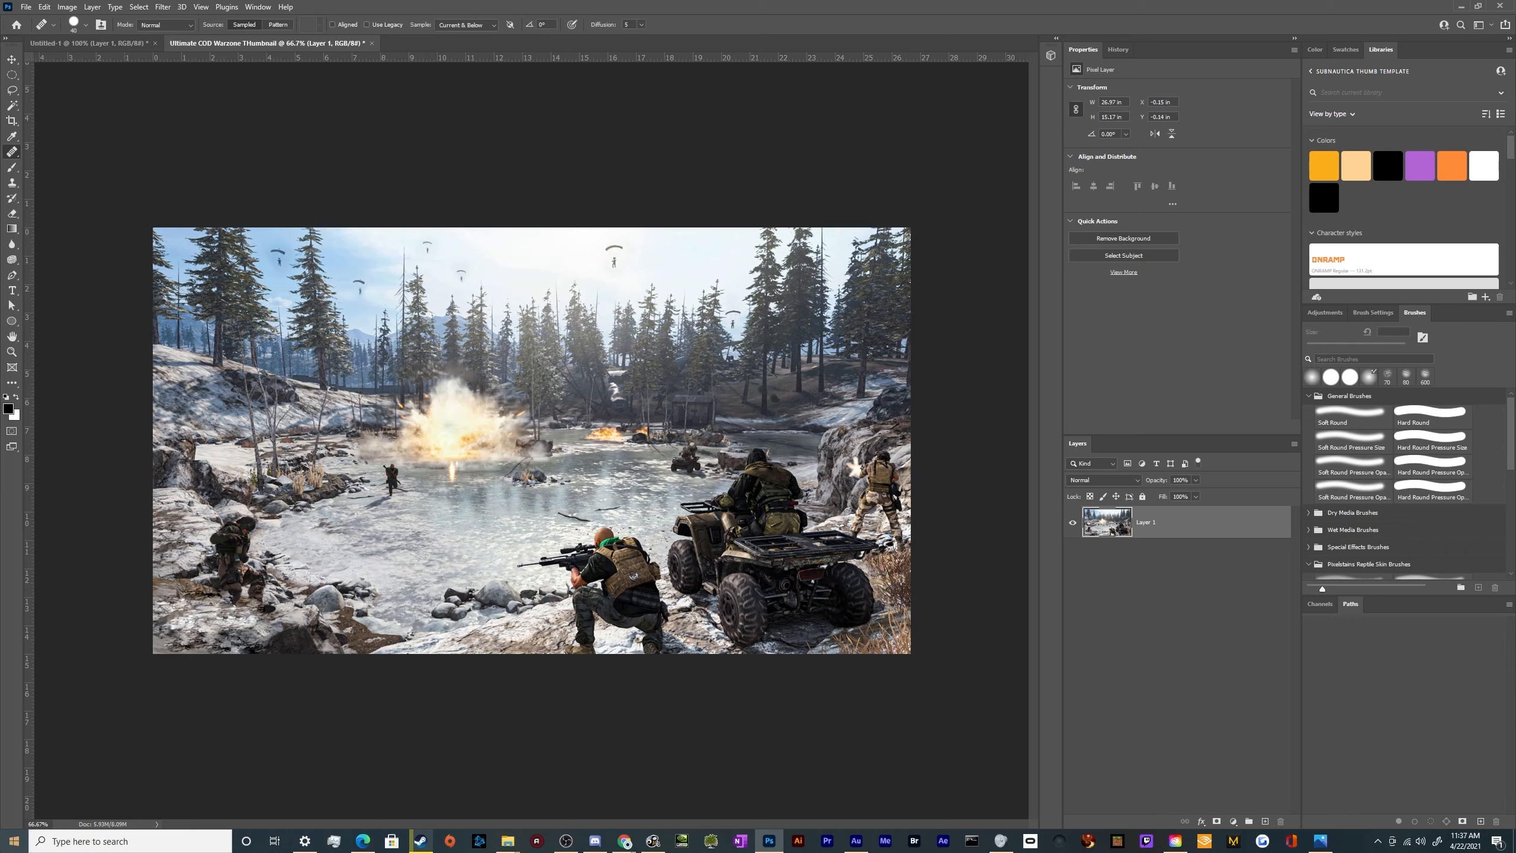
Touch up the healed ground below the crouching soldier with more Healing Brush strokes and return to the Move tool
scroll(197, 621, "up", 3)
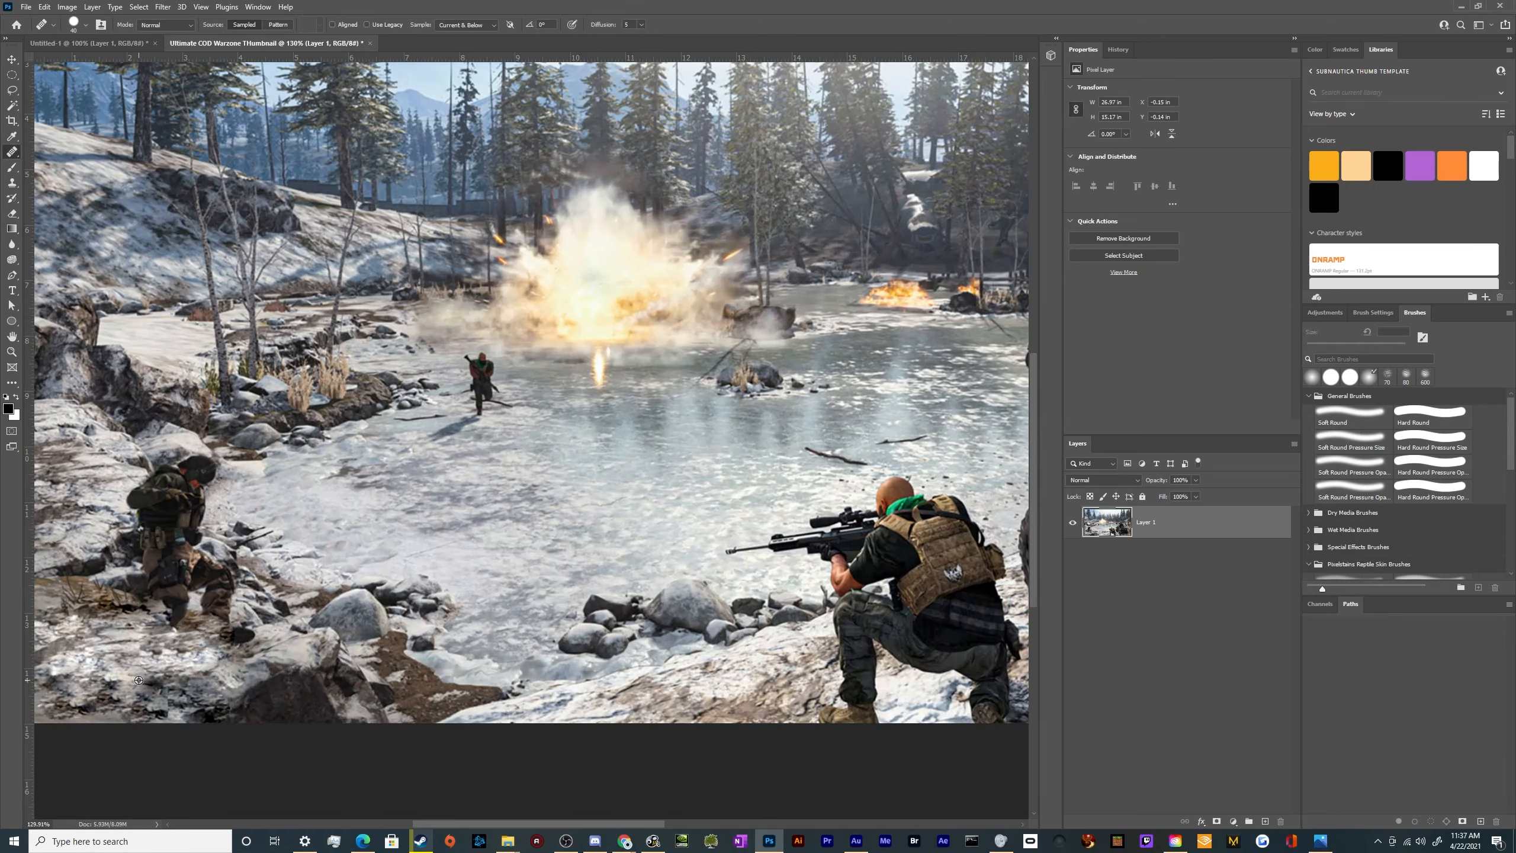
mouse_move(148, 682)
left_mouse_down()
mouse_move(191, 728)
mouse_move(190, 710)
mouse_move(148, 698)
left_mouse_up()
left_click_drag(135, 627, 153, 660)
left_click(130, 603)
scroll(163, 663, "down", 4)
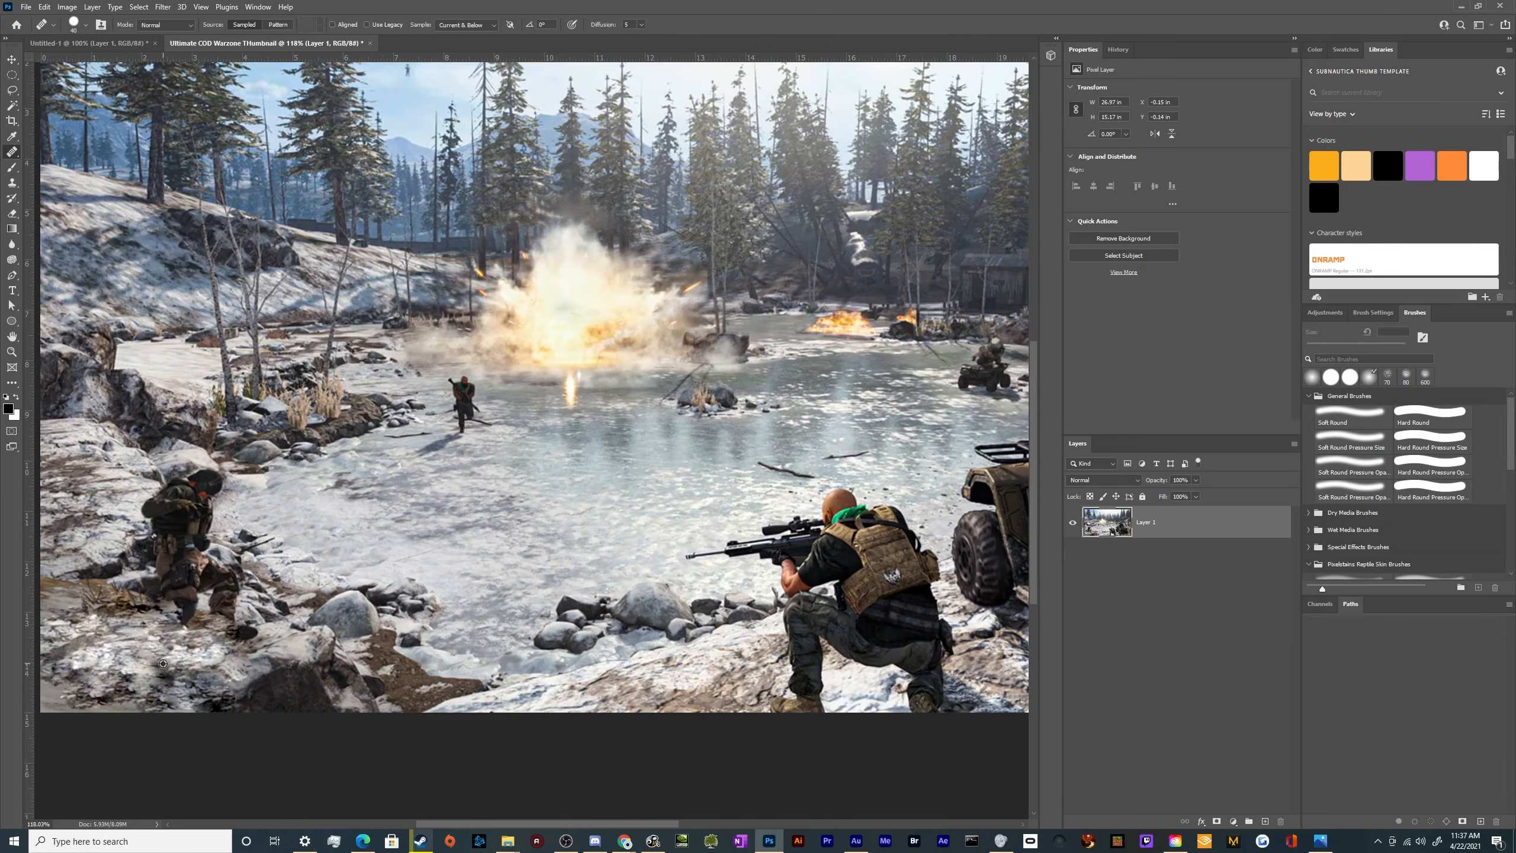
scroll(160, 618, "down", 6)
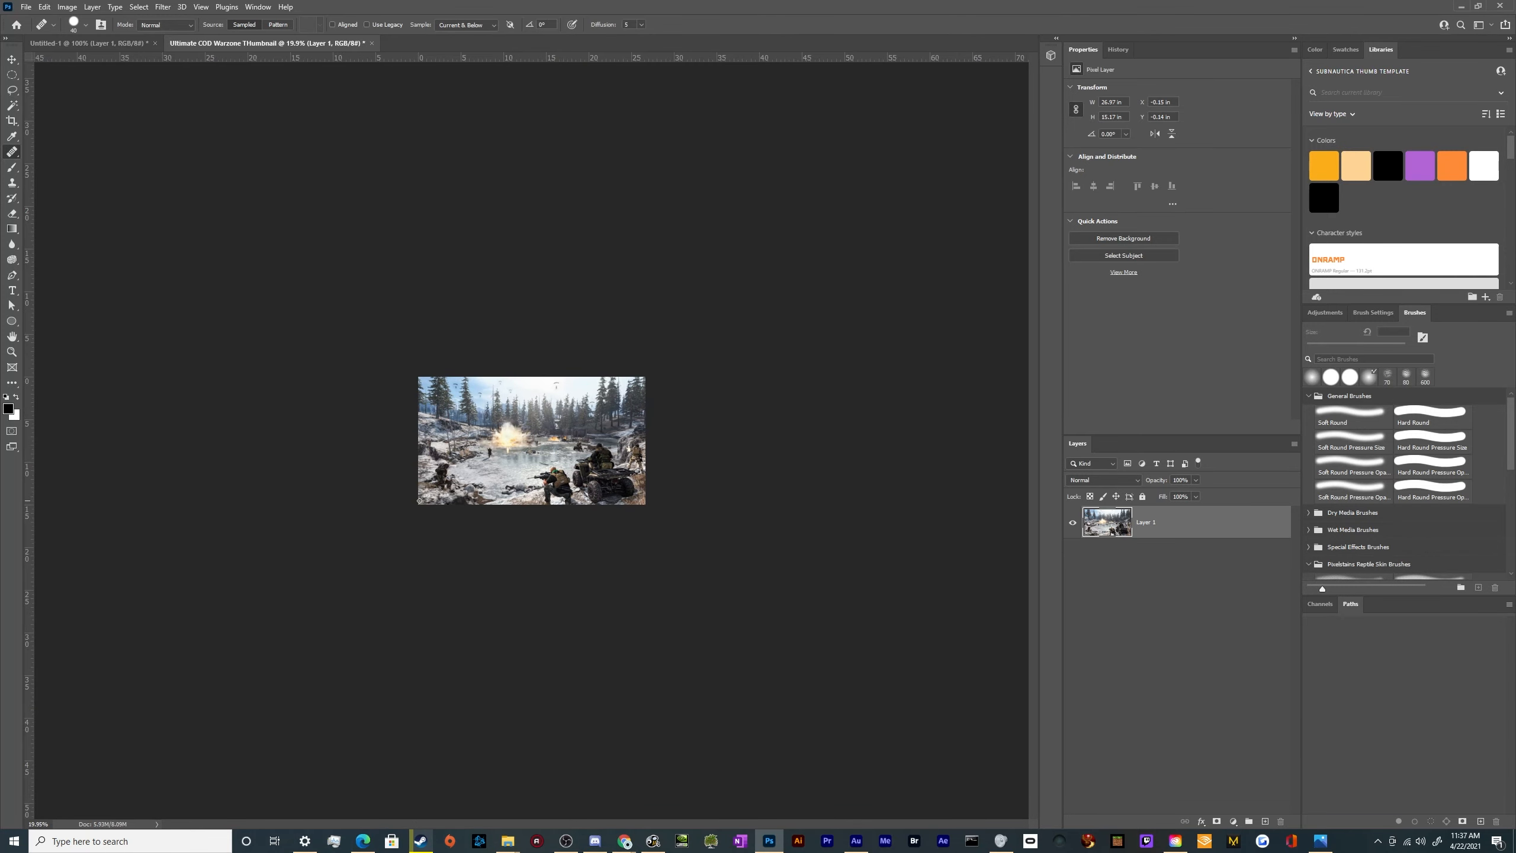
scroll(430, 500, "up", 4)
key("v")
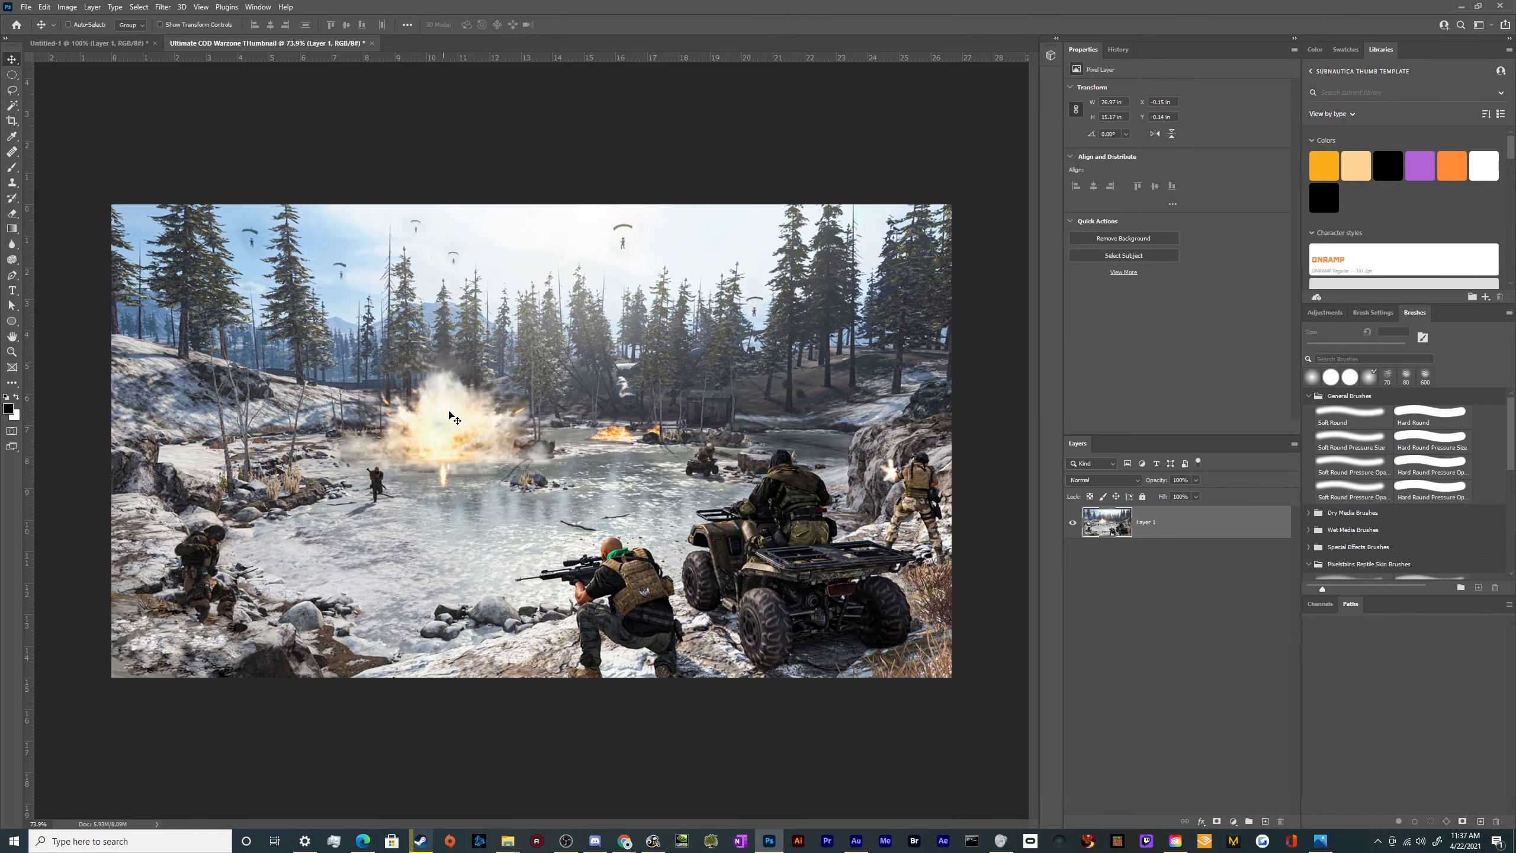
scroll(450, 375, "down", 2)
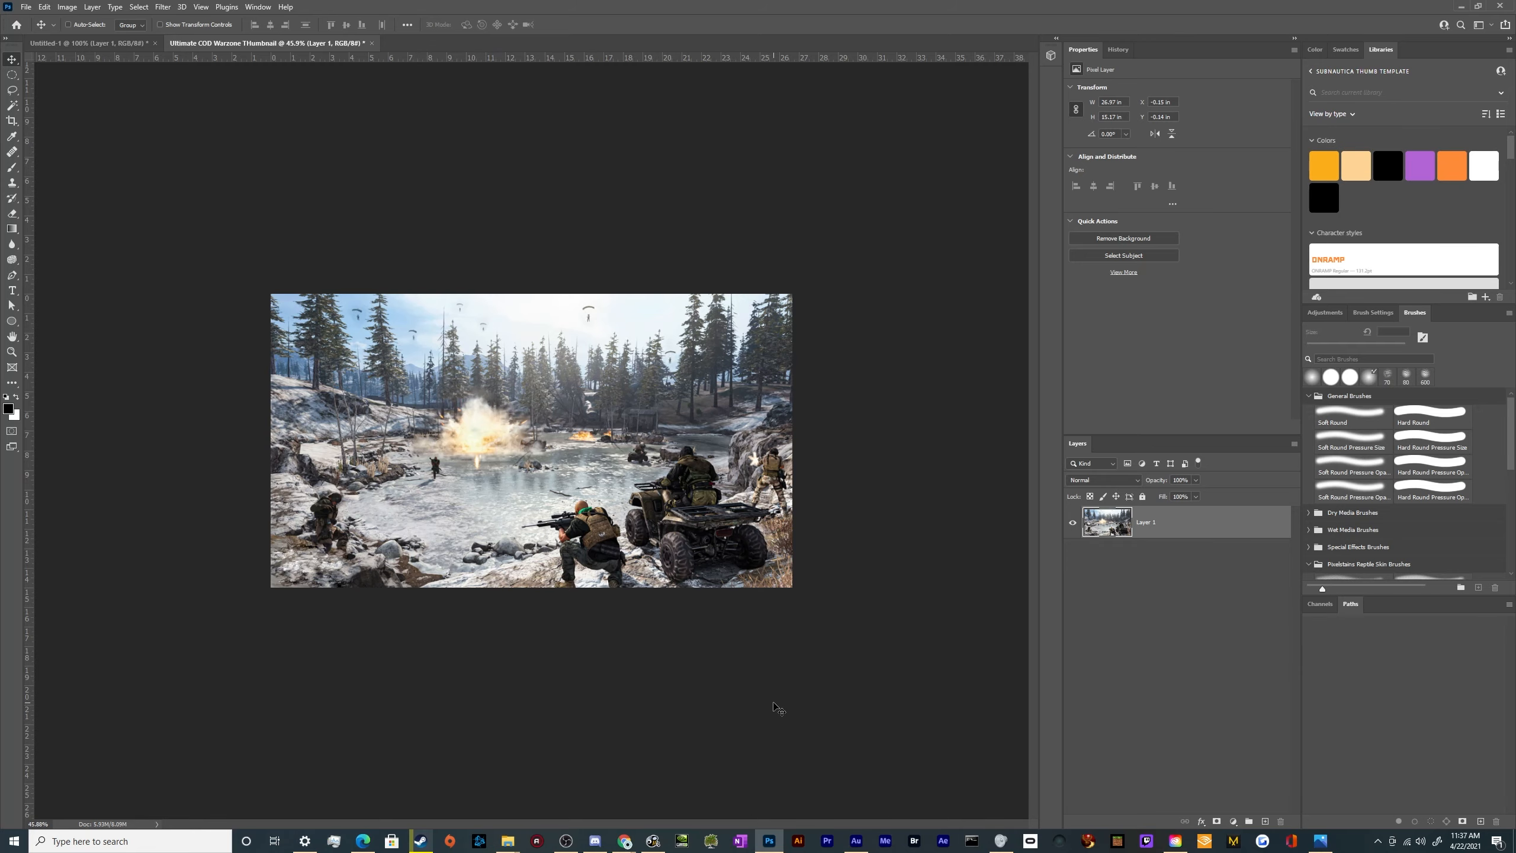
Switch to Chrome and preview several candidate photos in the gamer screaming image results
left_click(770, 842)
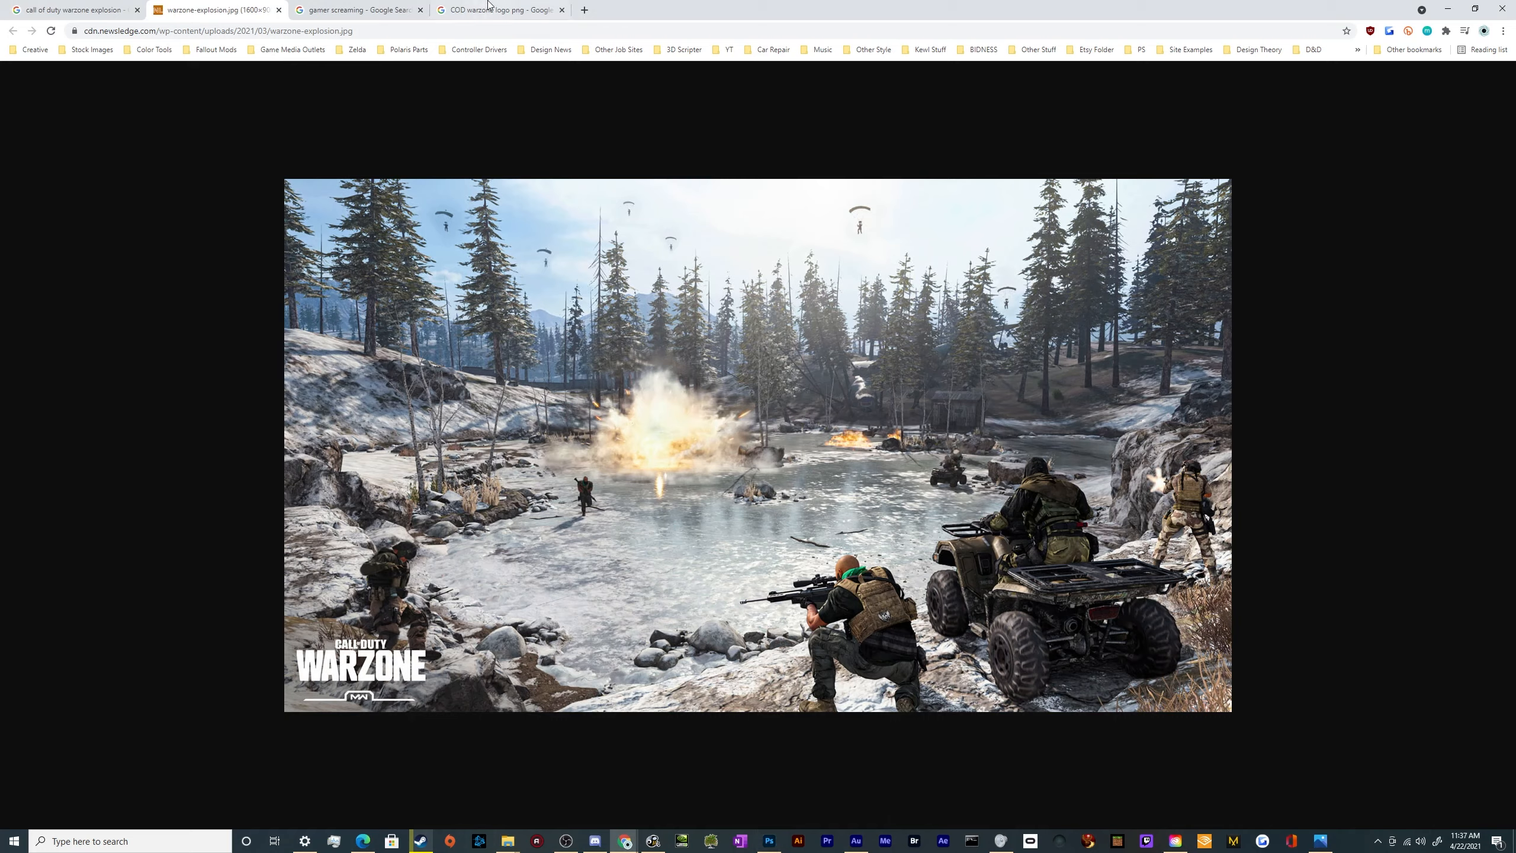
left_click(334, 10)
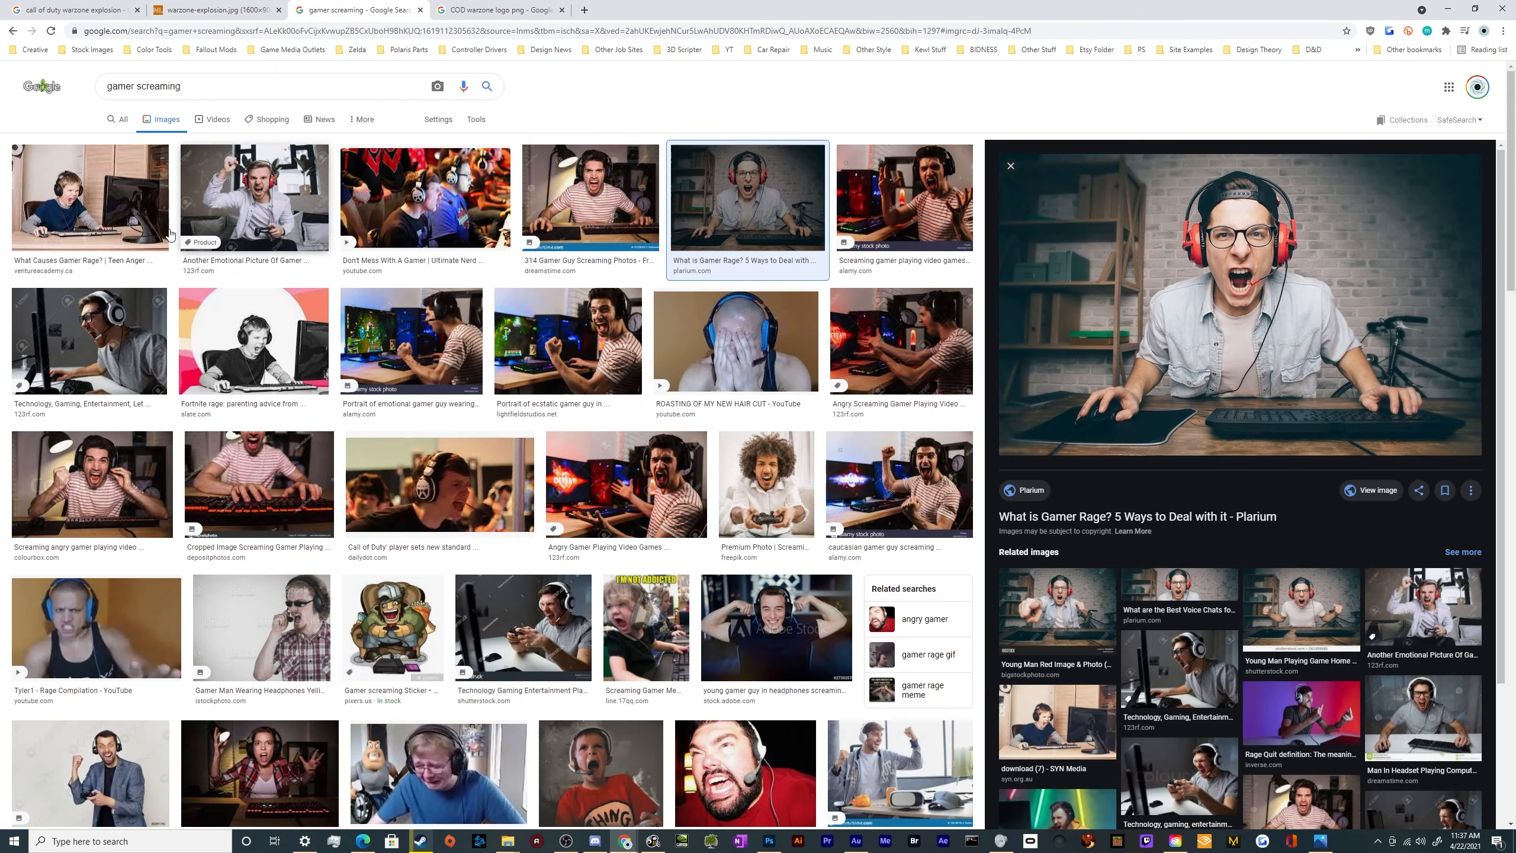
left_click(152, 238)
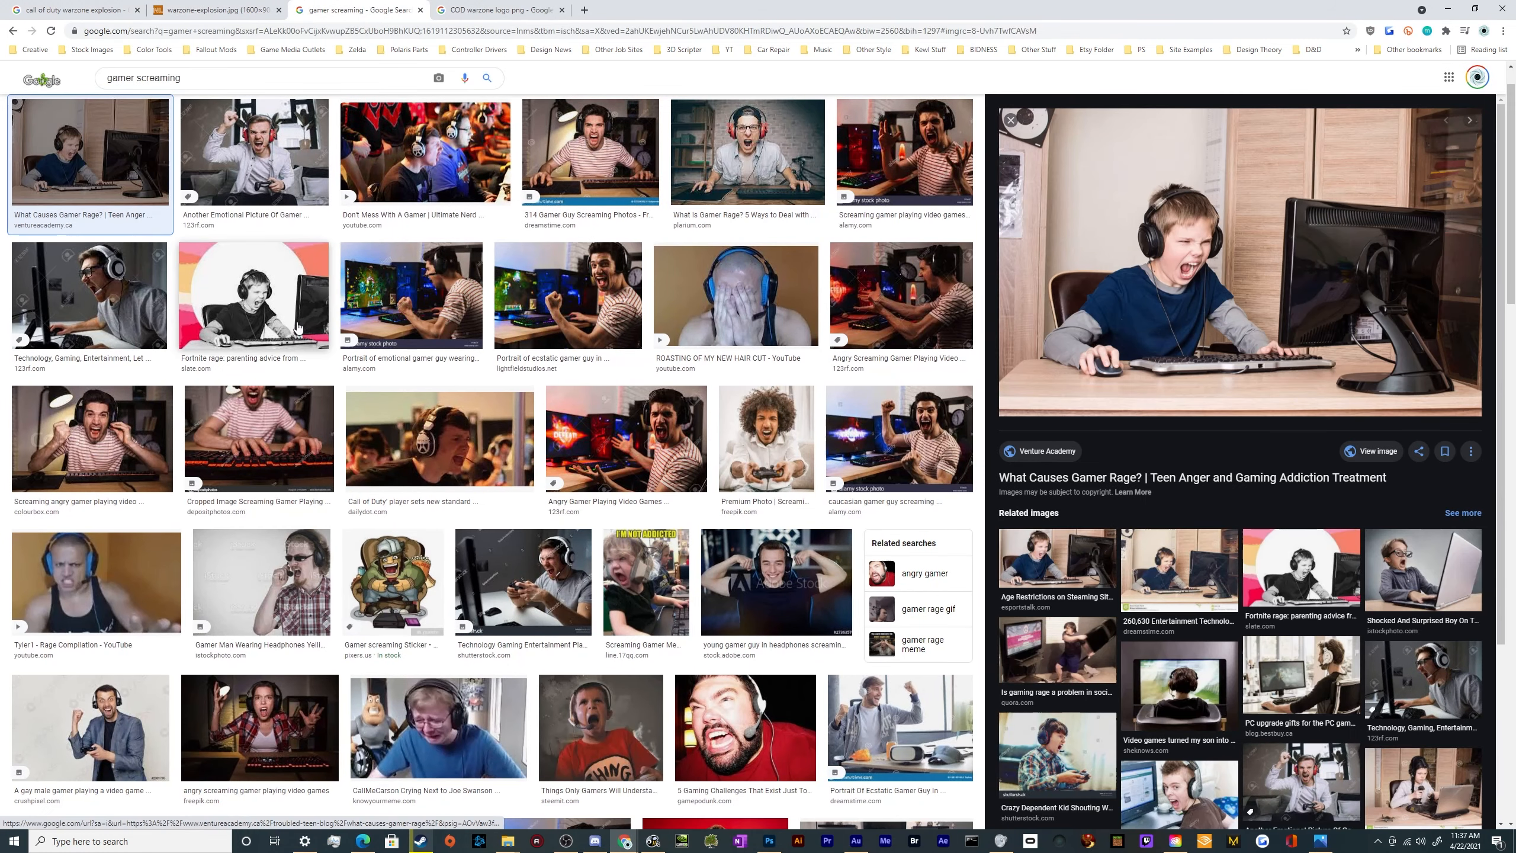
scroll(470, 541, "up", 1)
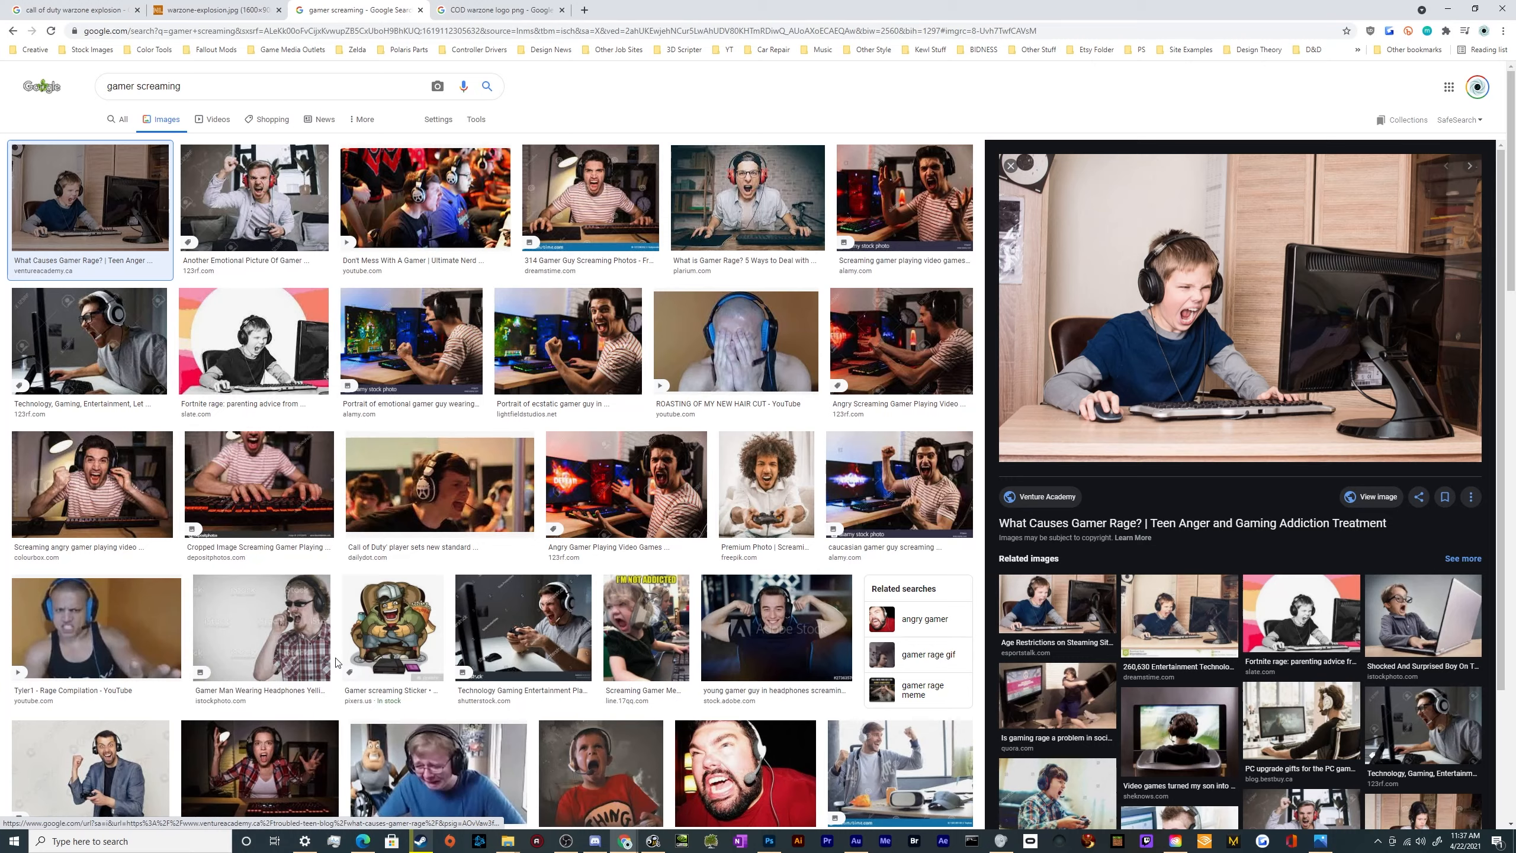
scroll(406, 582, "down", 4)
scroll(406, 582, "up", 4)
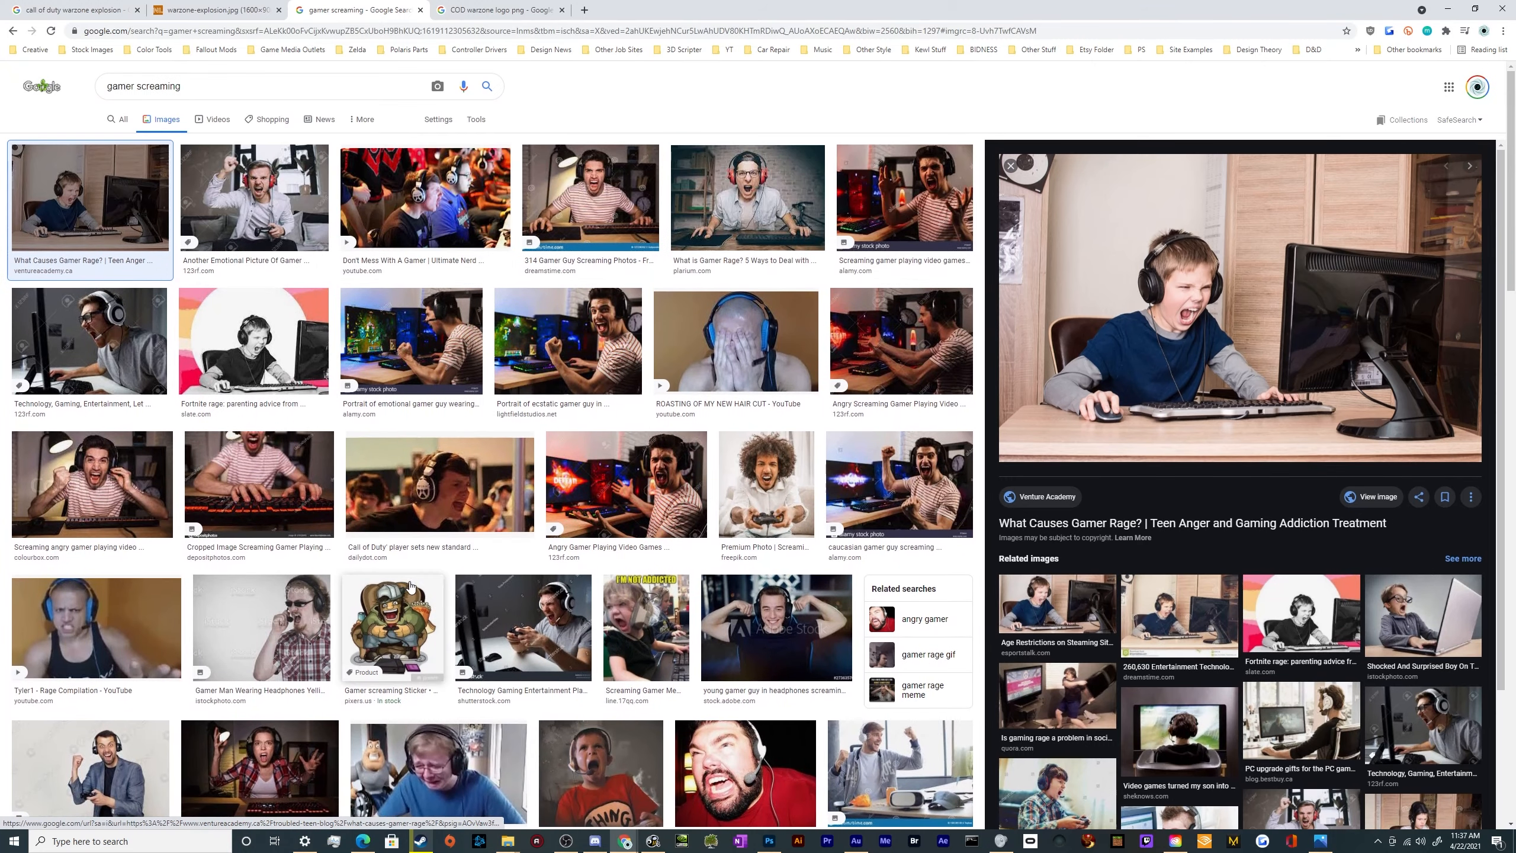
left_click(96, 624)
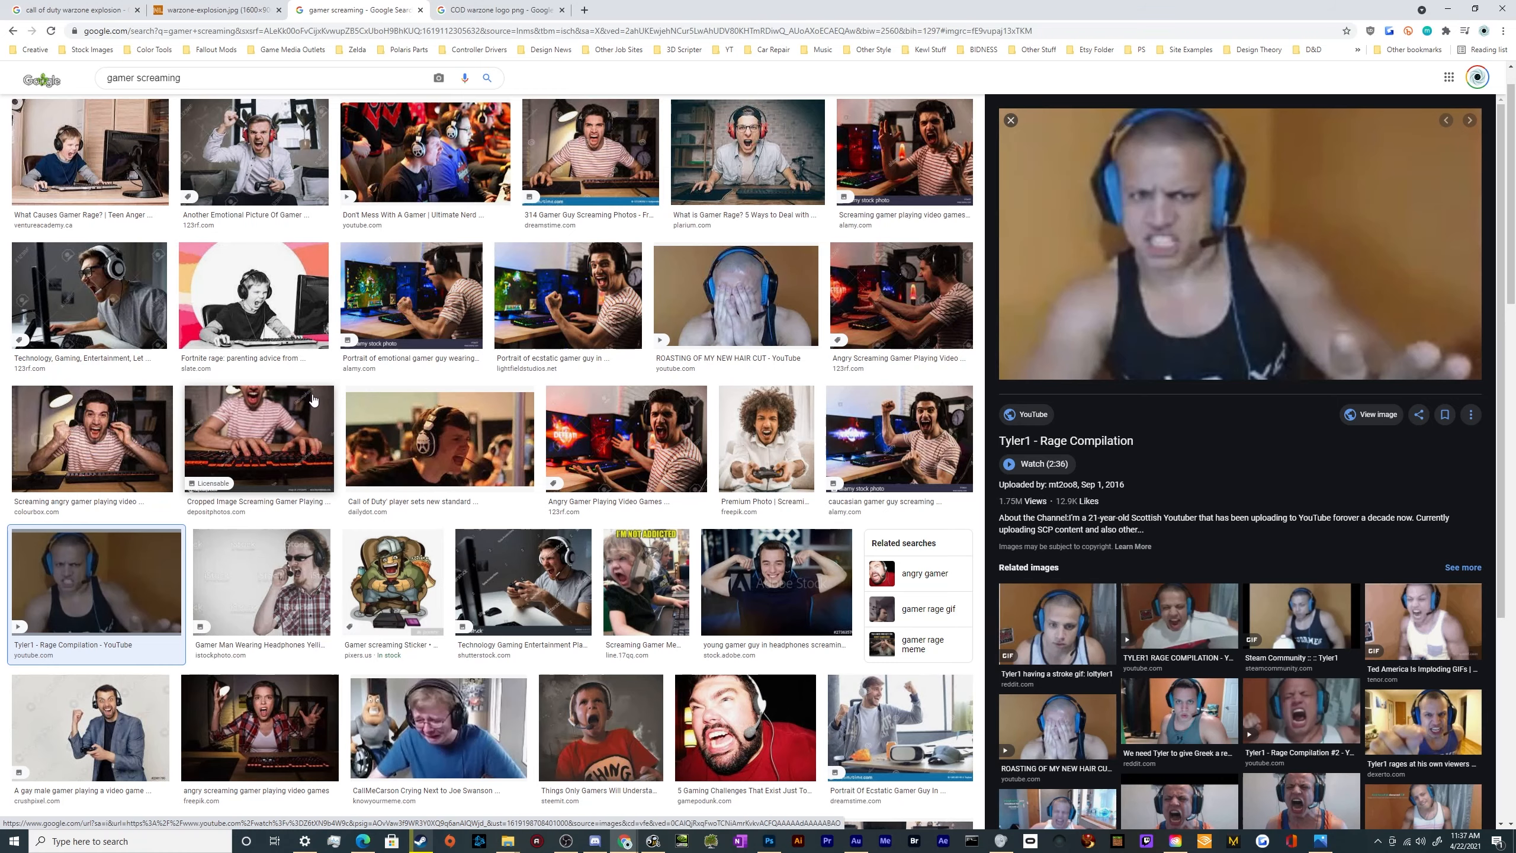
scroll(313, 400, "down", 5)
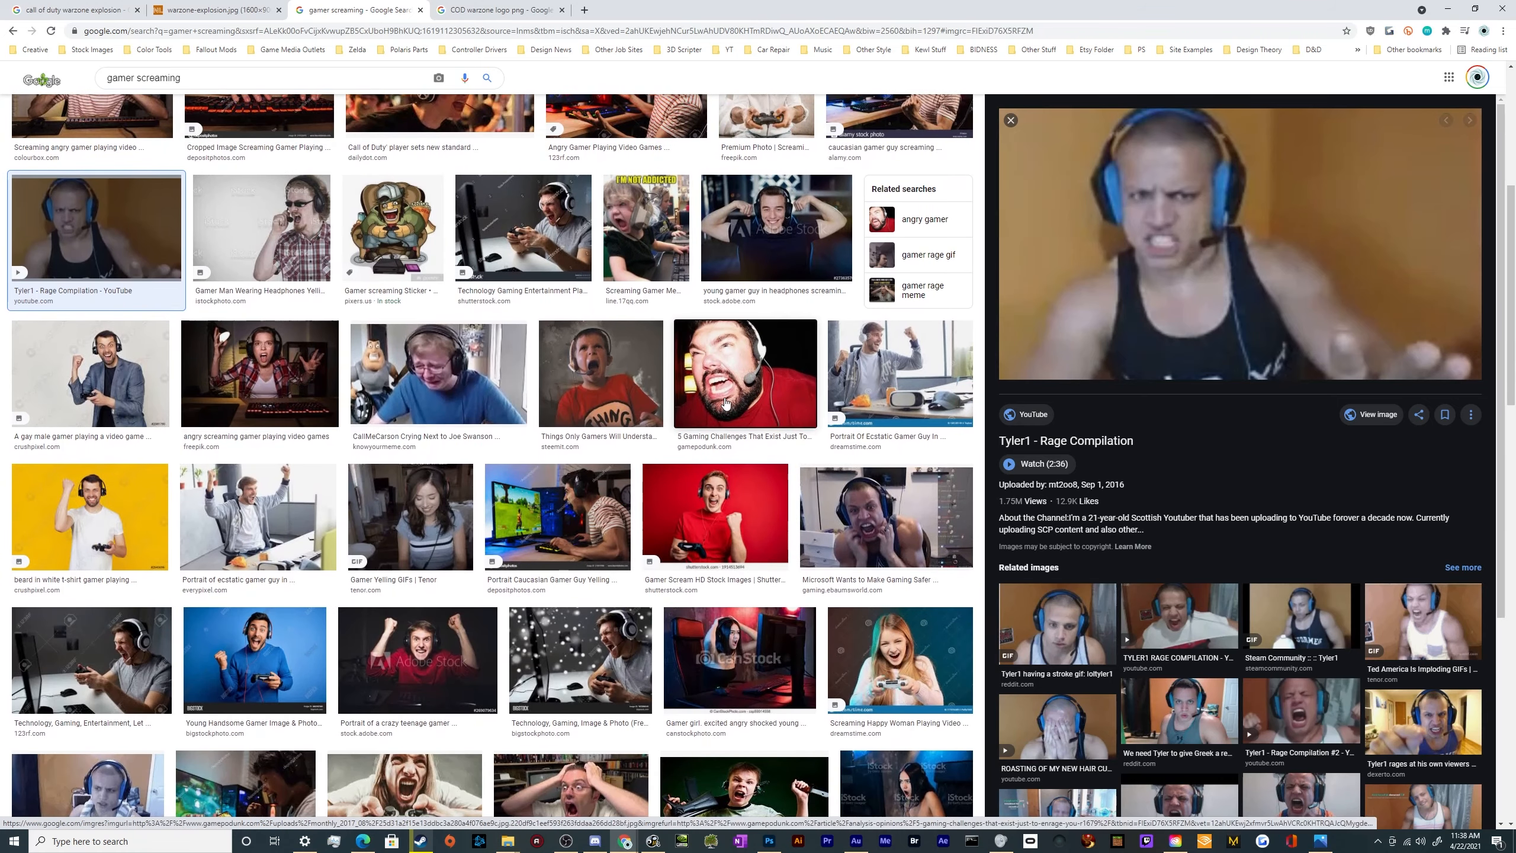
left_click(725, 404)
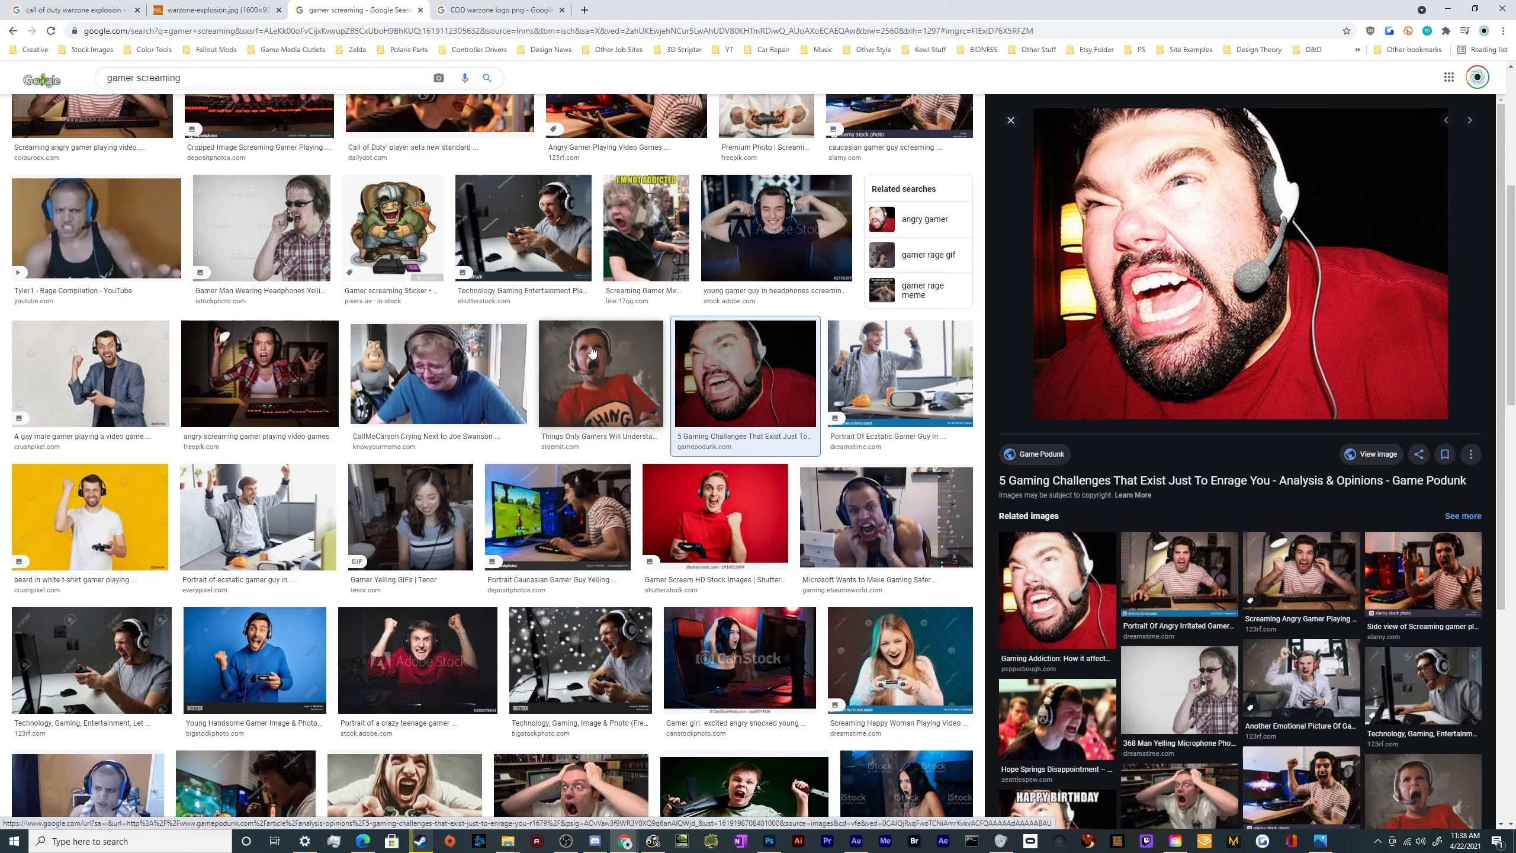
Find the Plarium photo of the screaming gamer with red headphones, open it full size and copy it
scroll(591, 385, "up", 6)
left_click(746, 197)
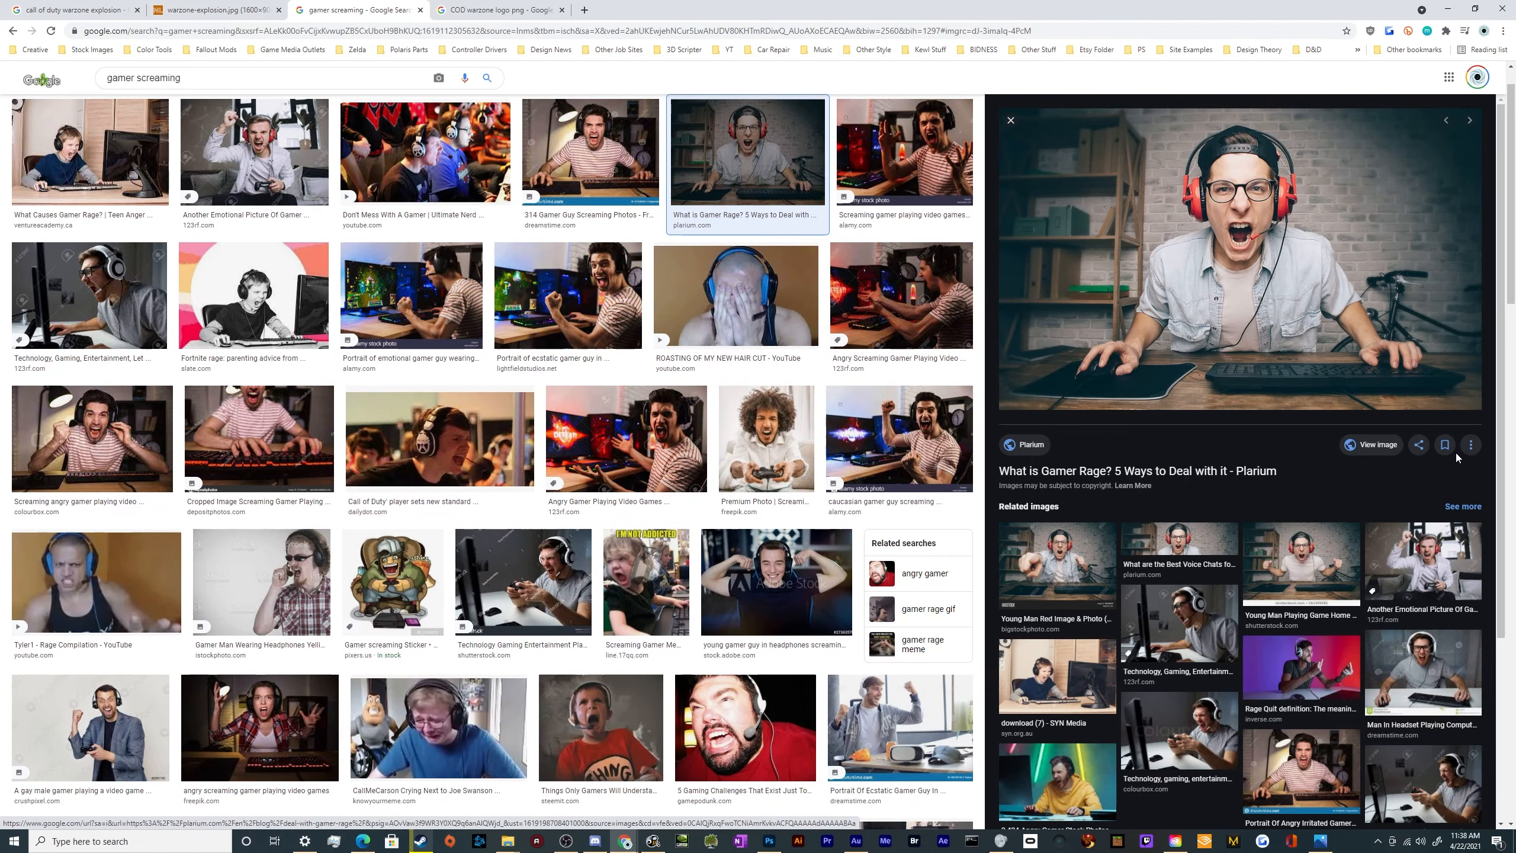
left_click(1377, 445)
right_click(637, 386)
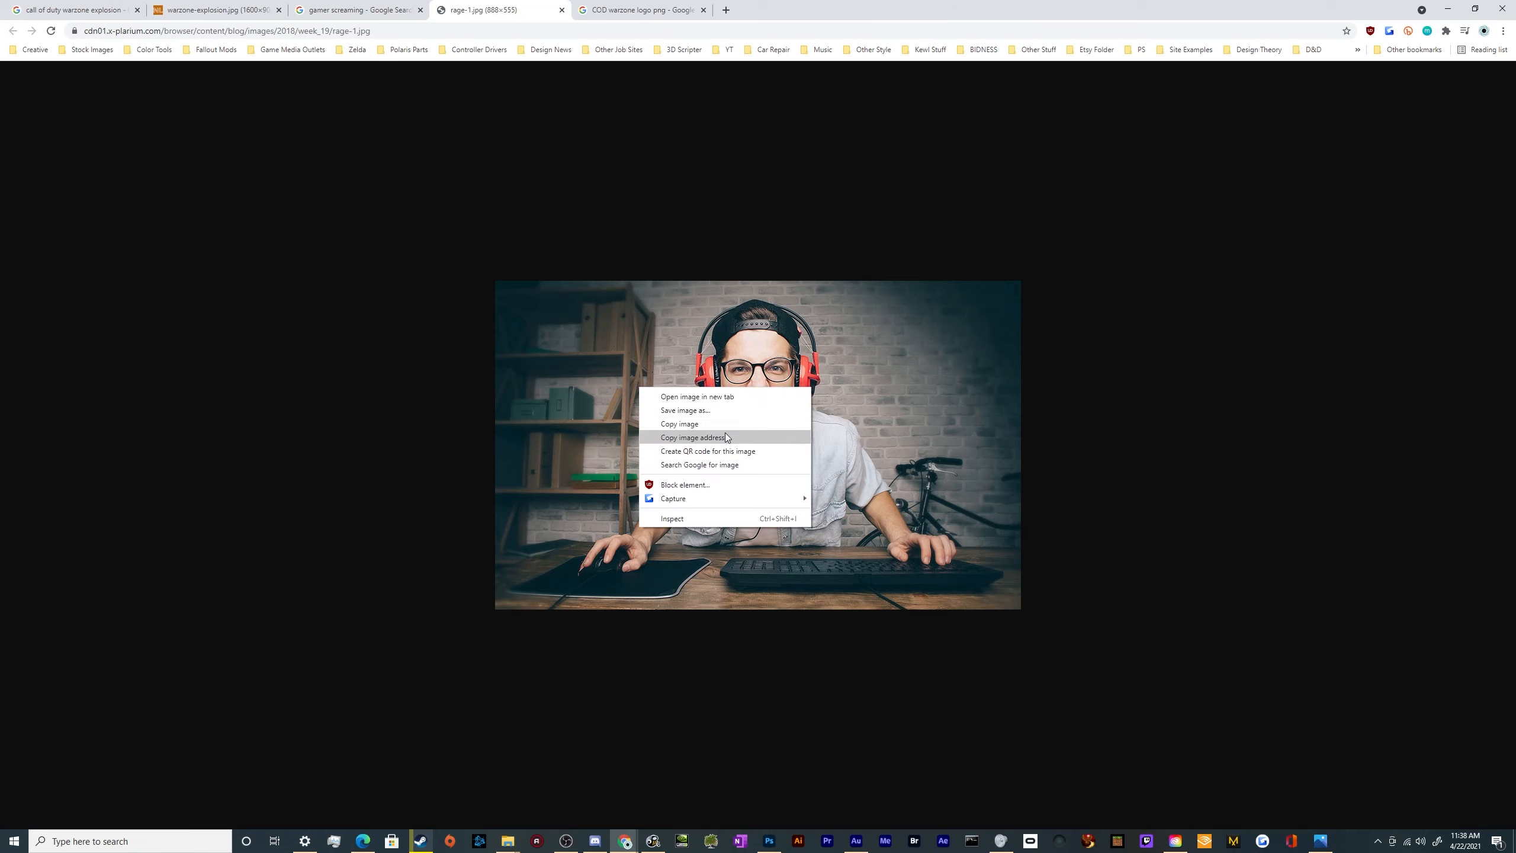
left_click(703, 419)
right_click(694, 422)
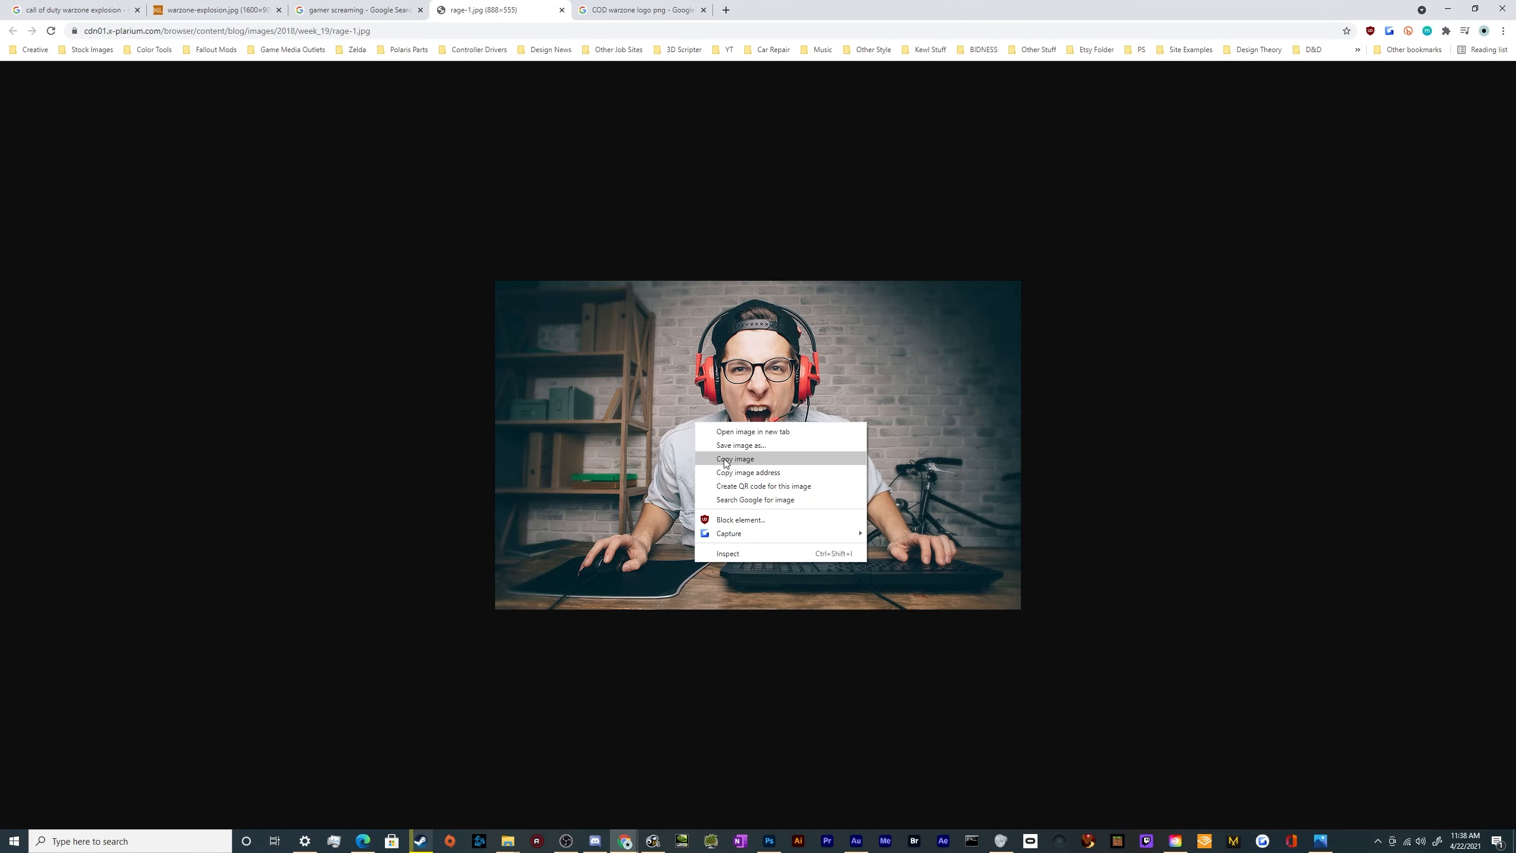
left_click(721, 459)
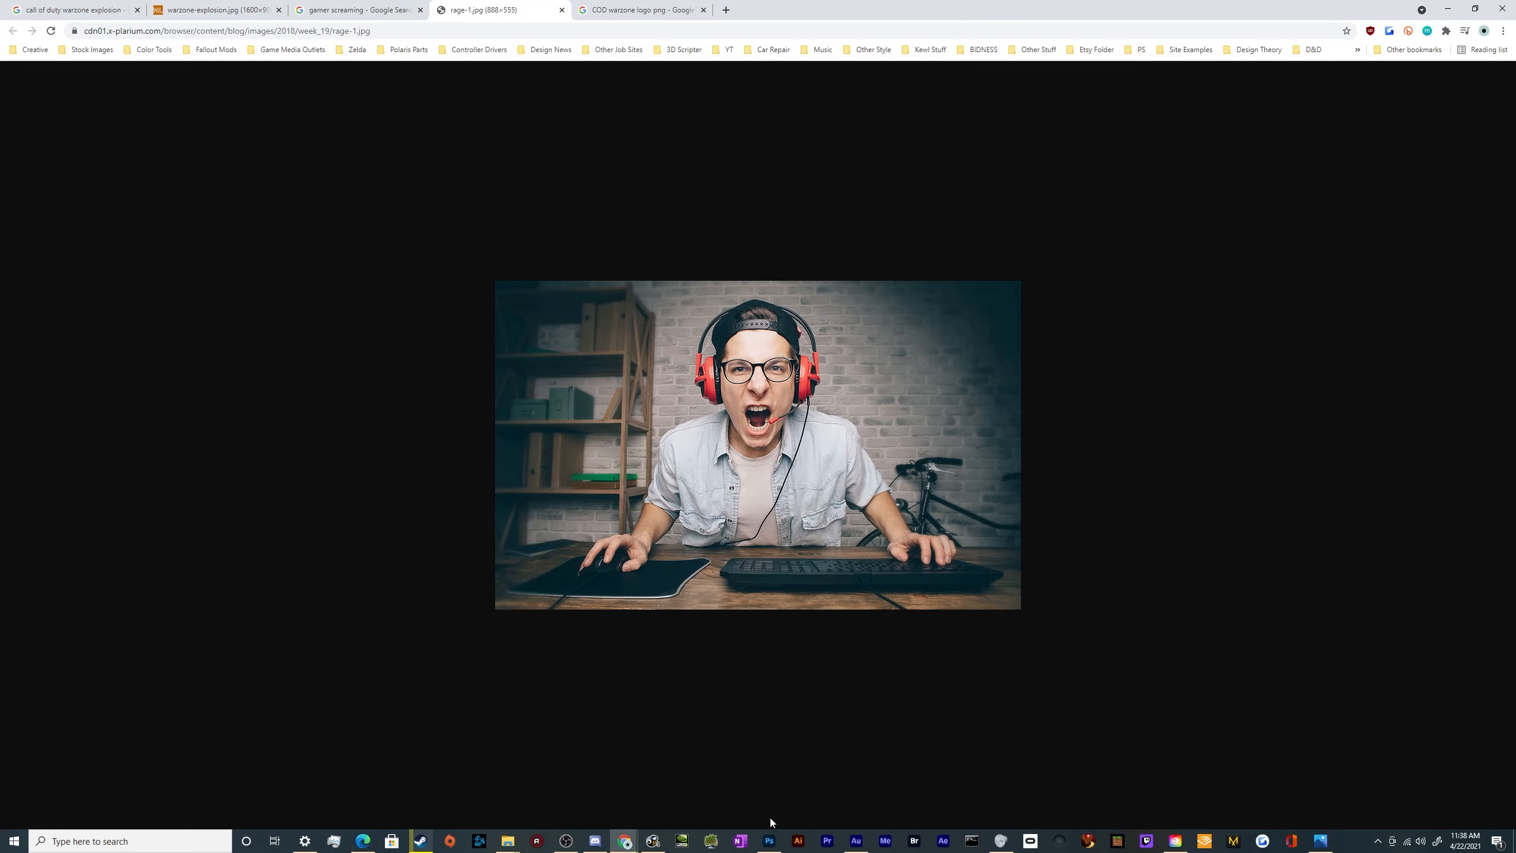
Switch to Photoshop and paste the copied gamer photo into the Warzone thumbnail document as a new layer
left_click(770, 839)
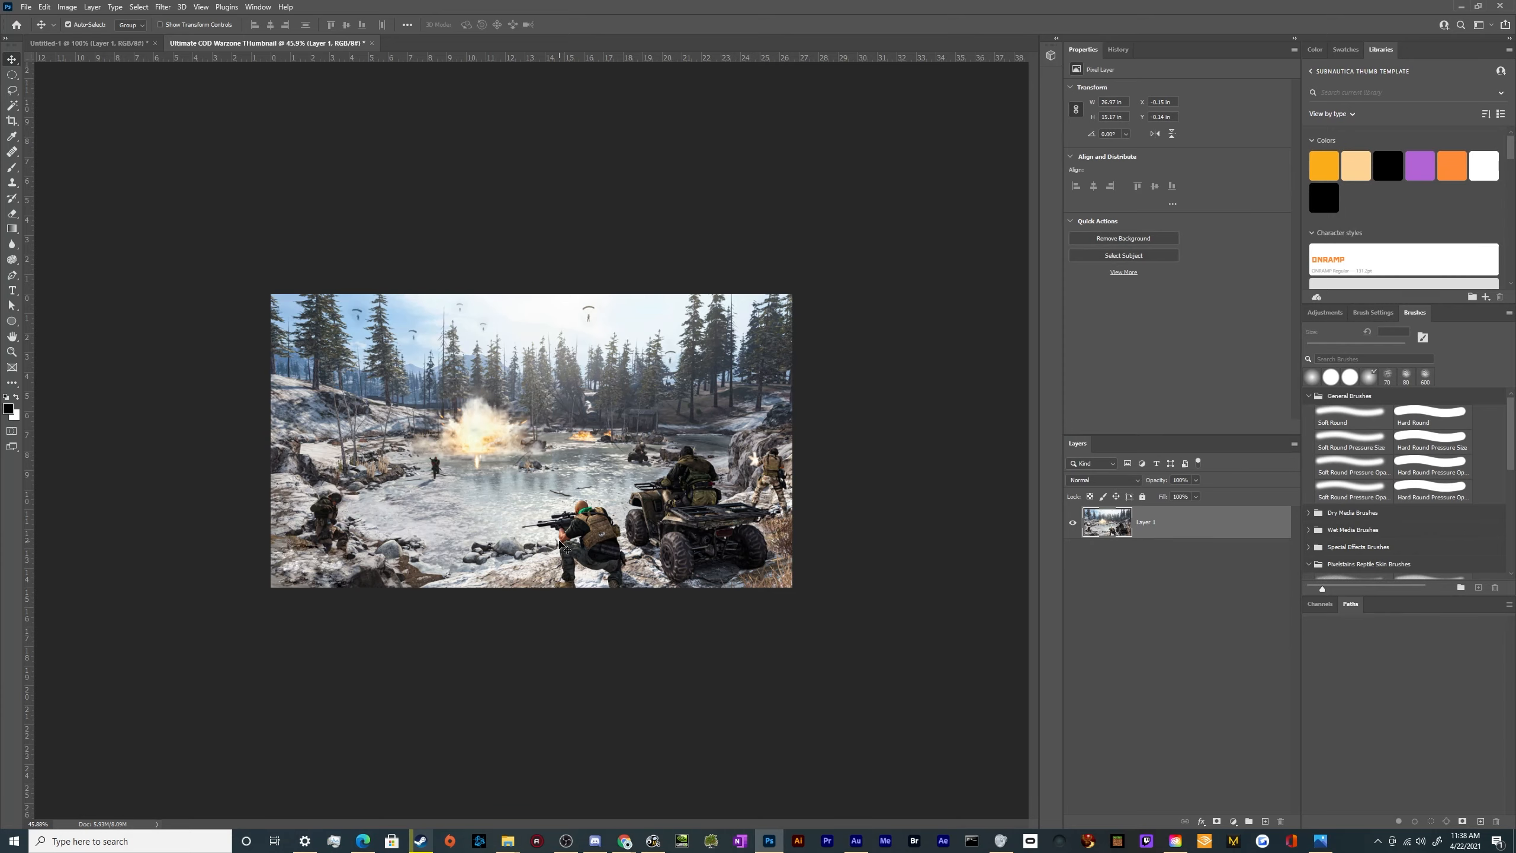
key("ctrl+v")
key("ctrl+z")
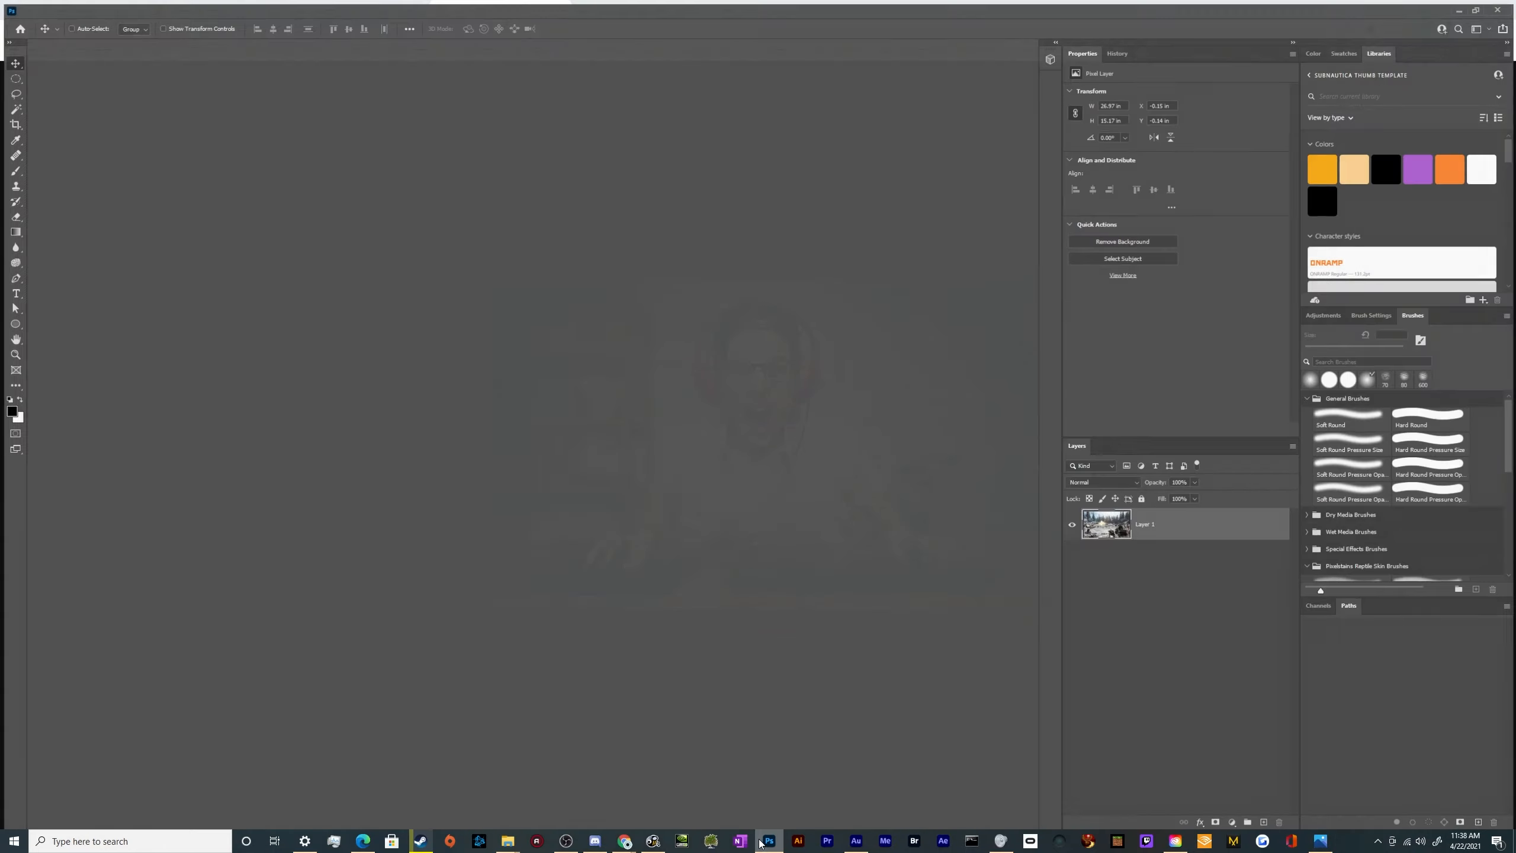
key("ctrl+v")
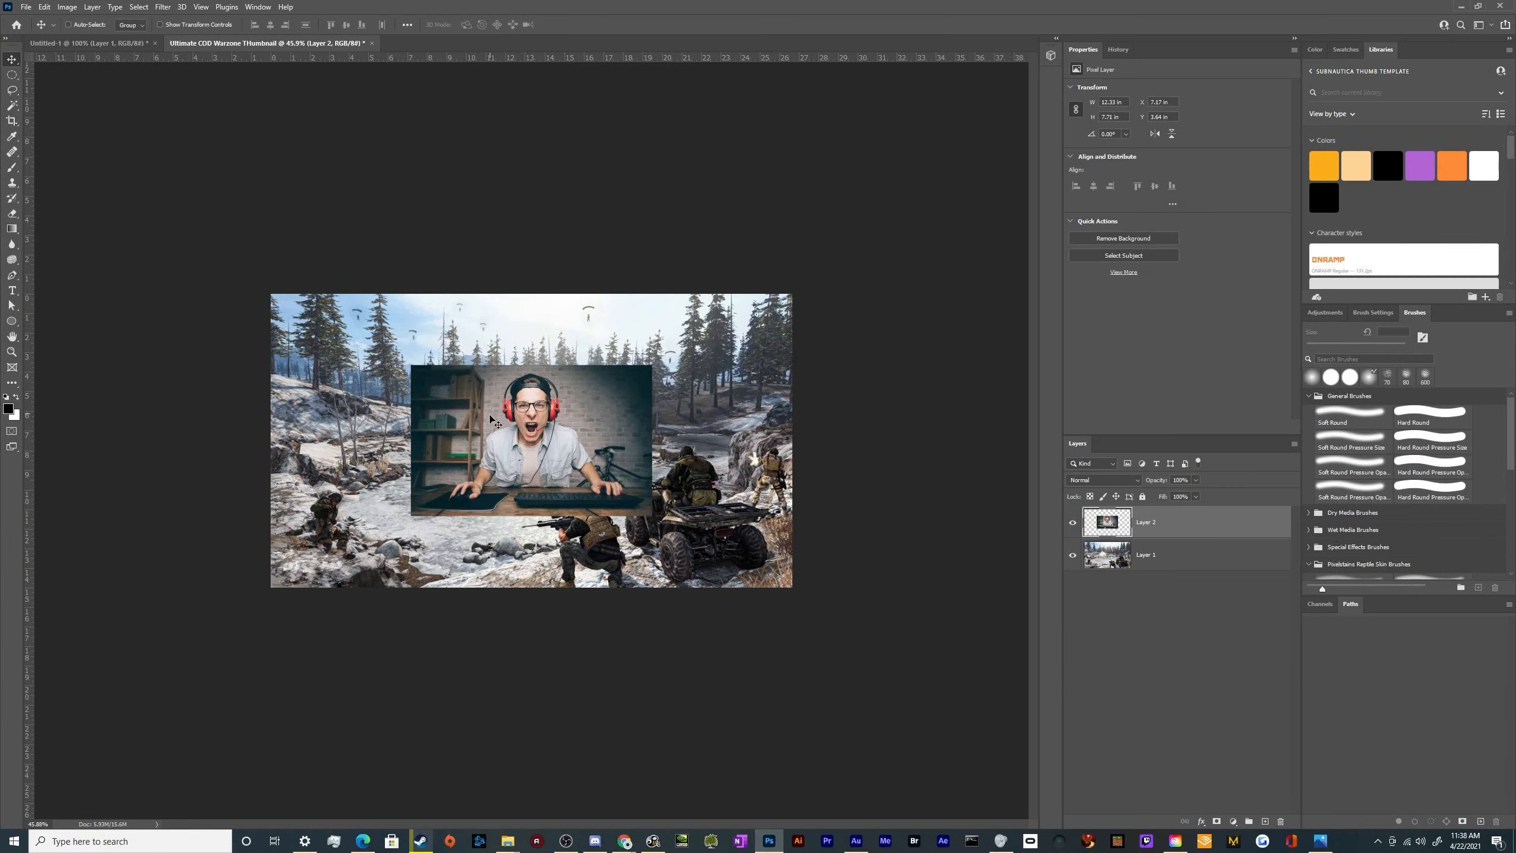
Hide the snowy background on Layer 1 and select the gamer on Layer 2 with Select Subject
scroll(491, 419, "up", 5)
scroll(476, 429, "down", 1)
scroll(695, 523, "up", 1)
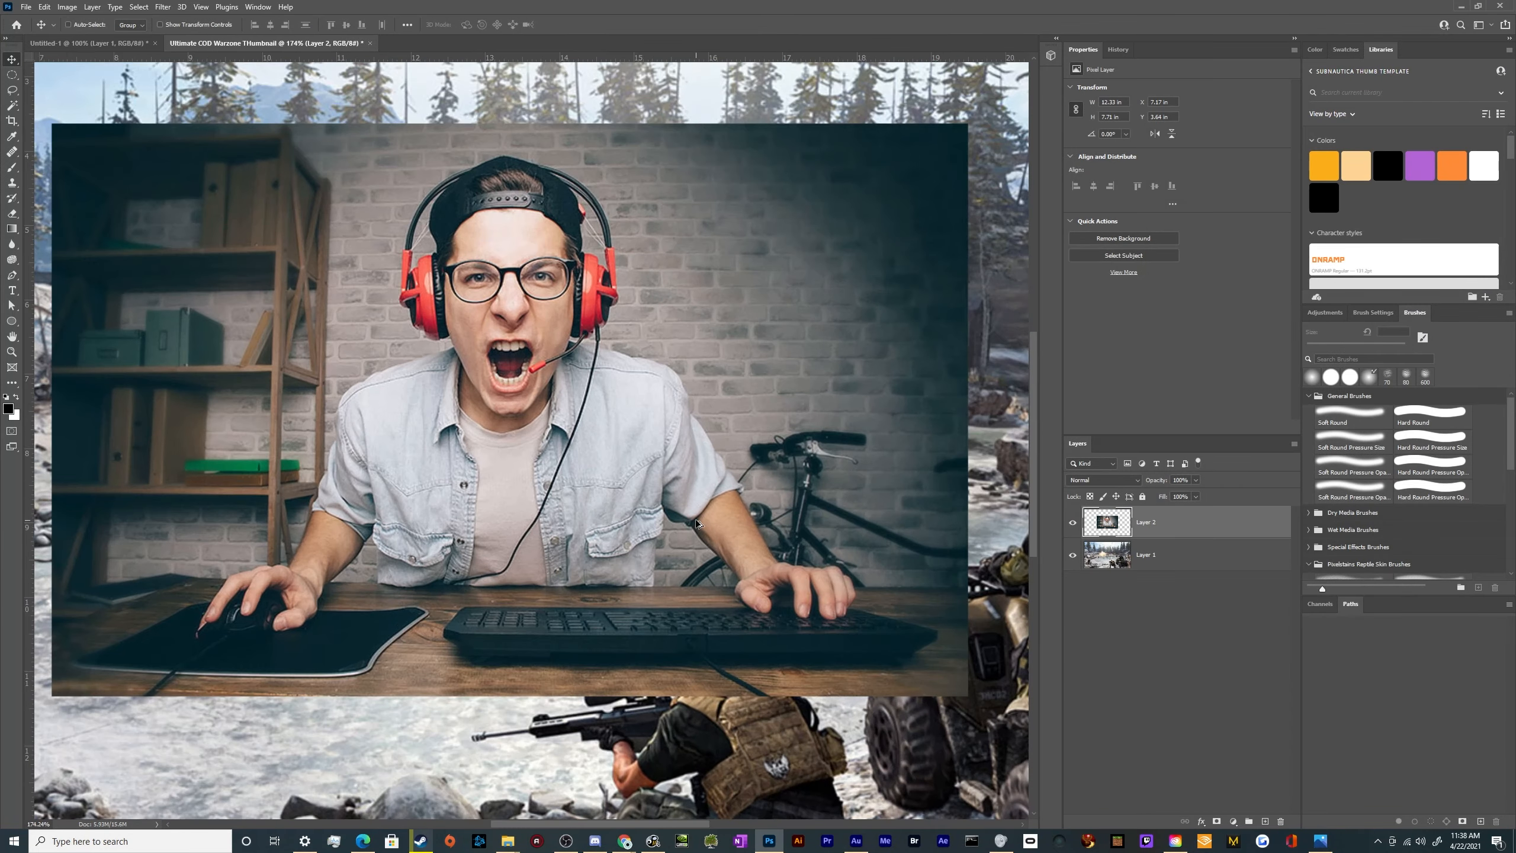
scroll(695, 523, "down", 1)
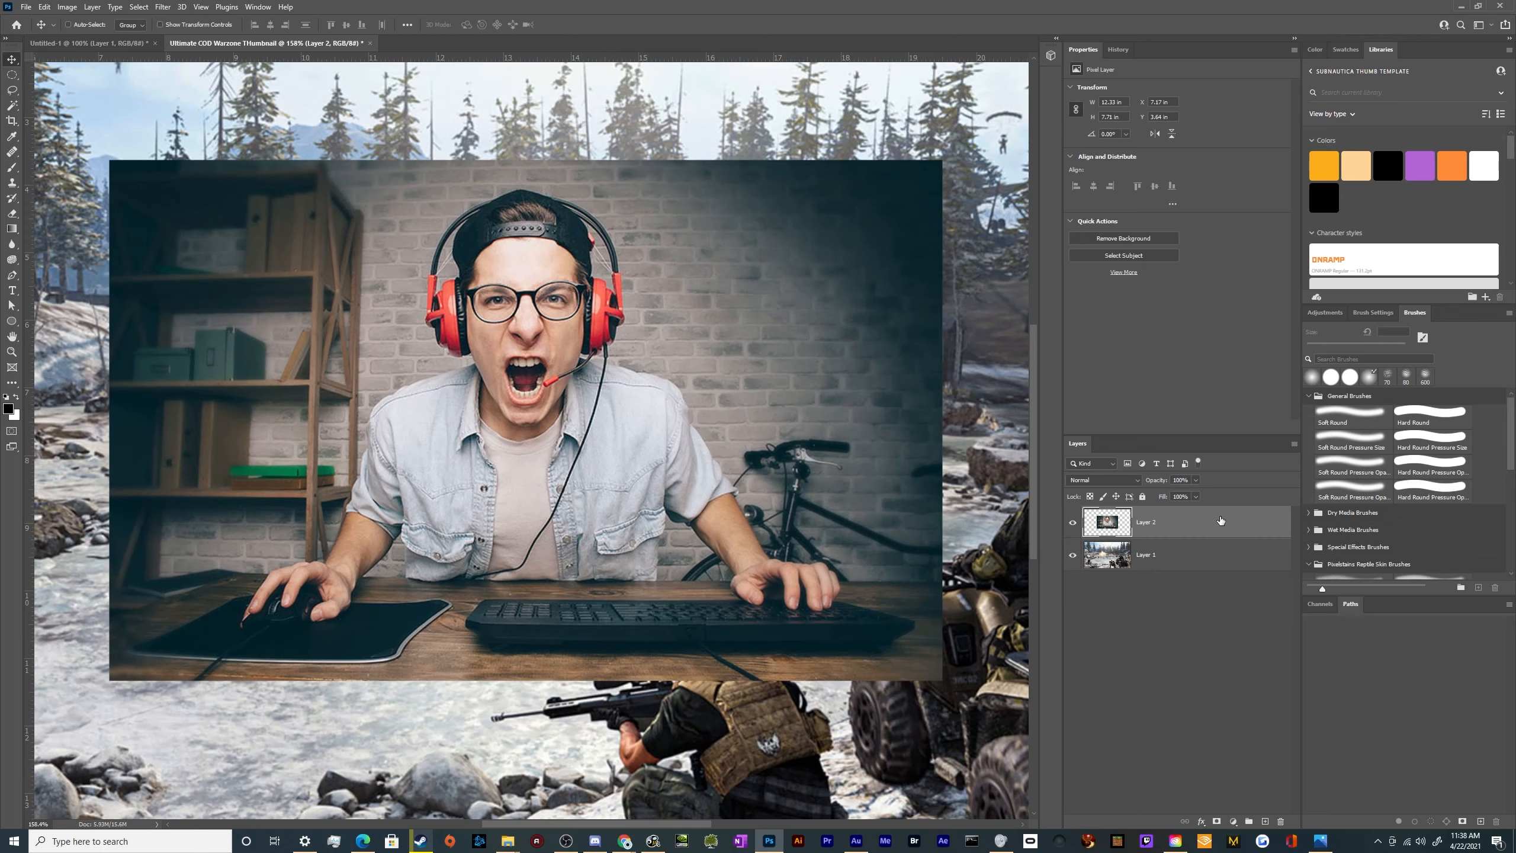
left_click(1072, 566)
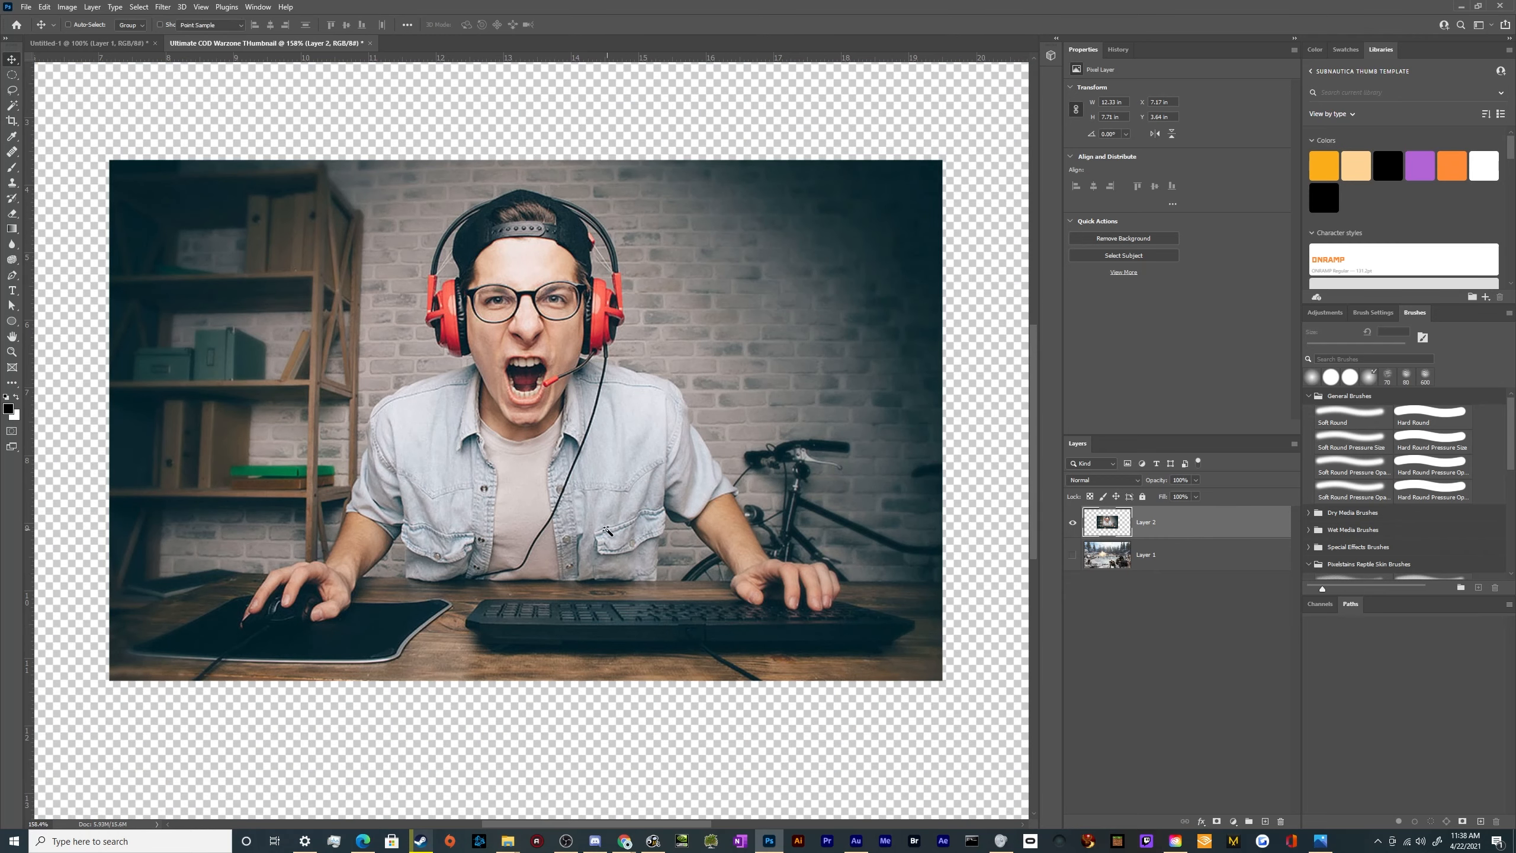
key("w")
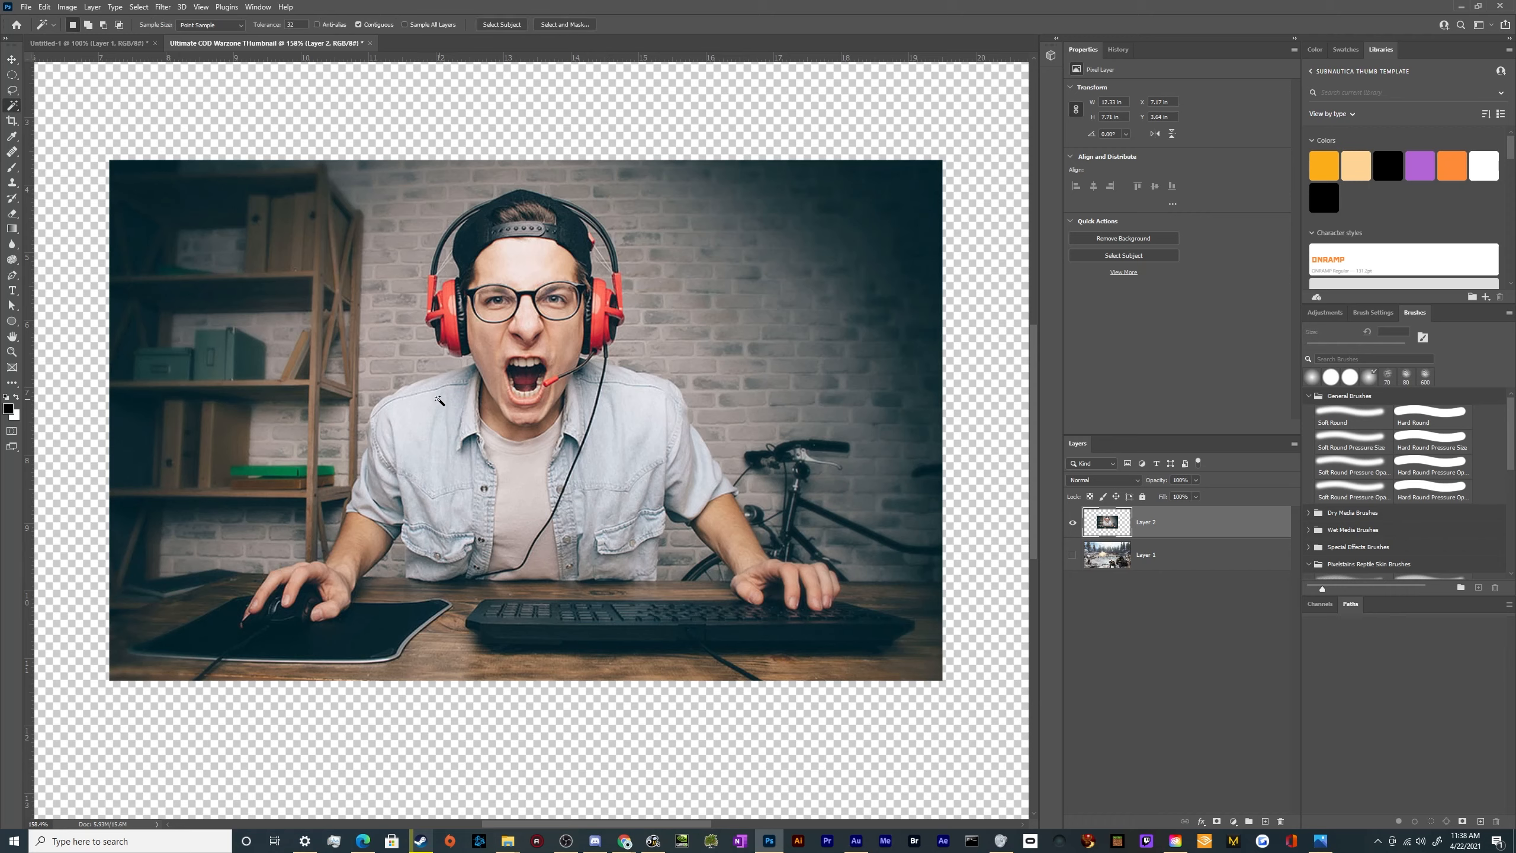
left_click(496, 27)
Add the mouse and whole mouse pad to the gamer selection by tracing around them with the Lasso tool
scroll(328, 621, "up", 4)
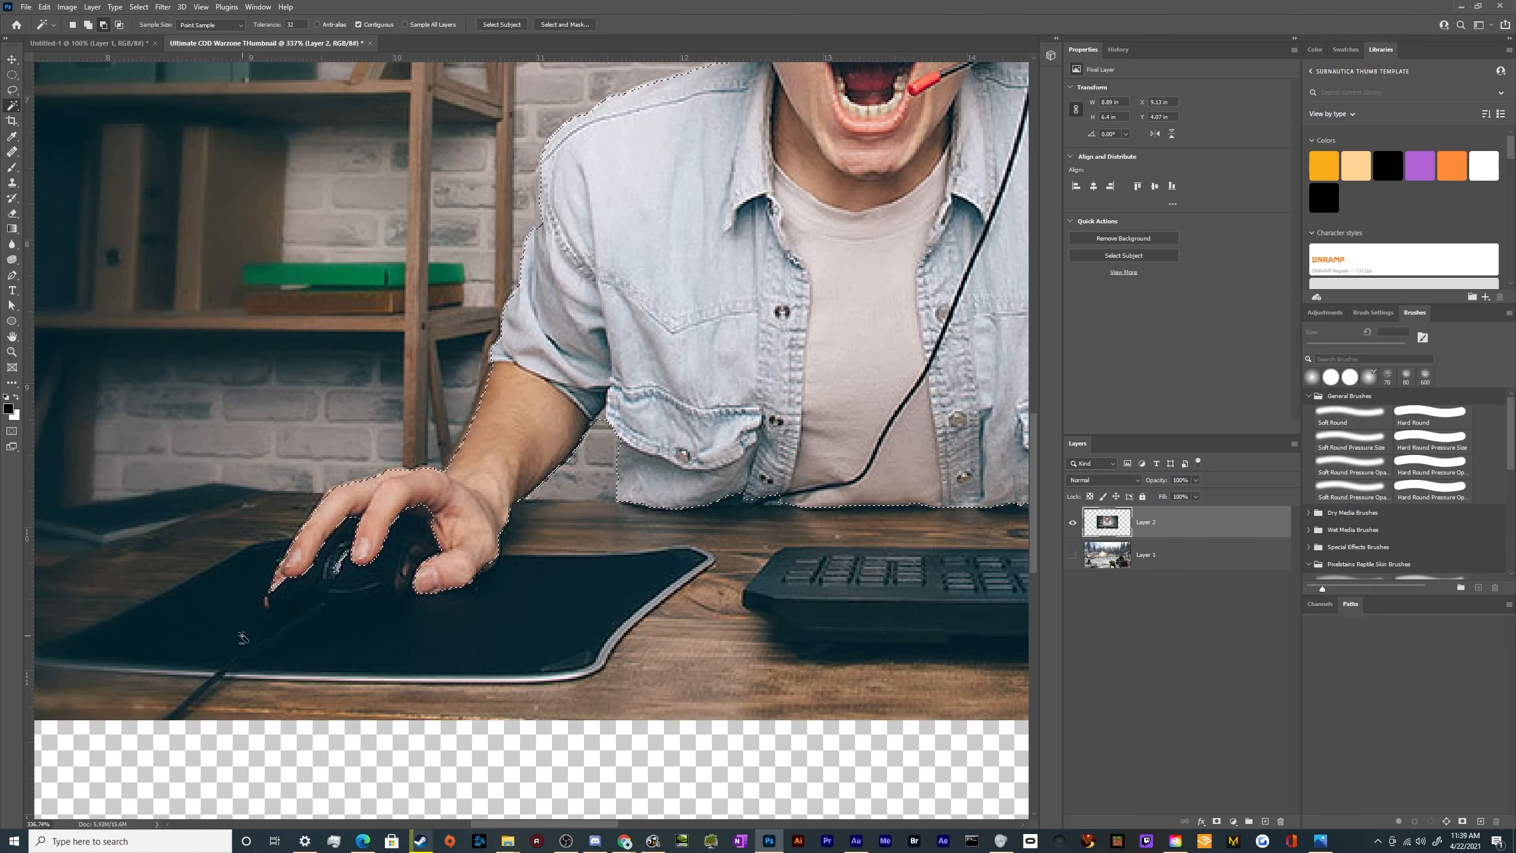
key("l")
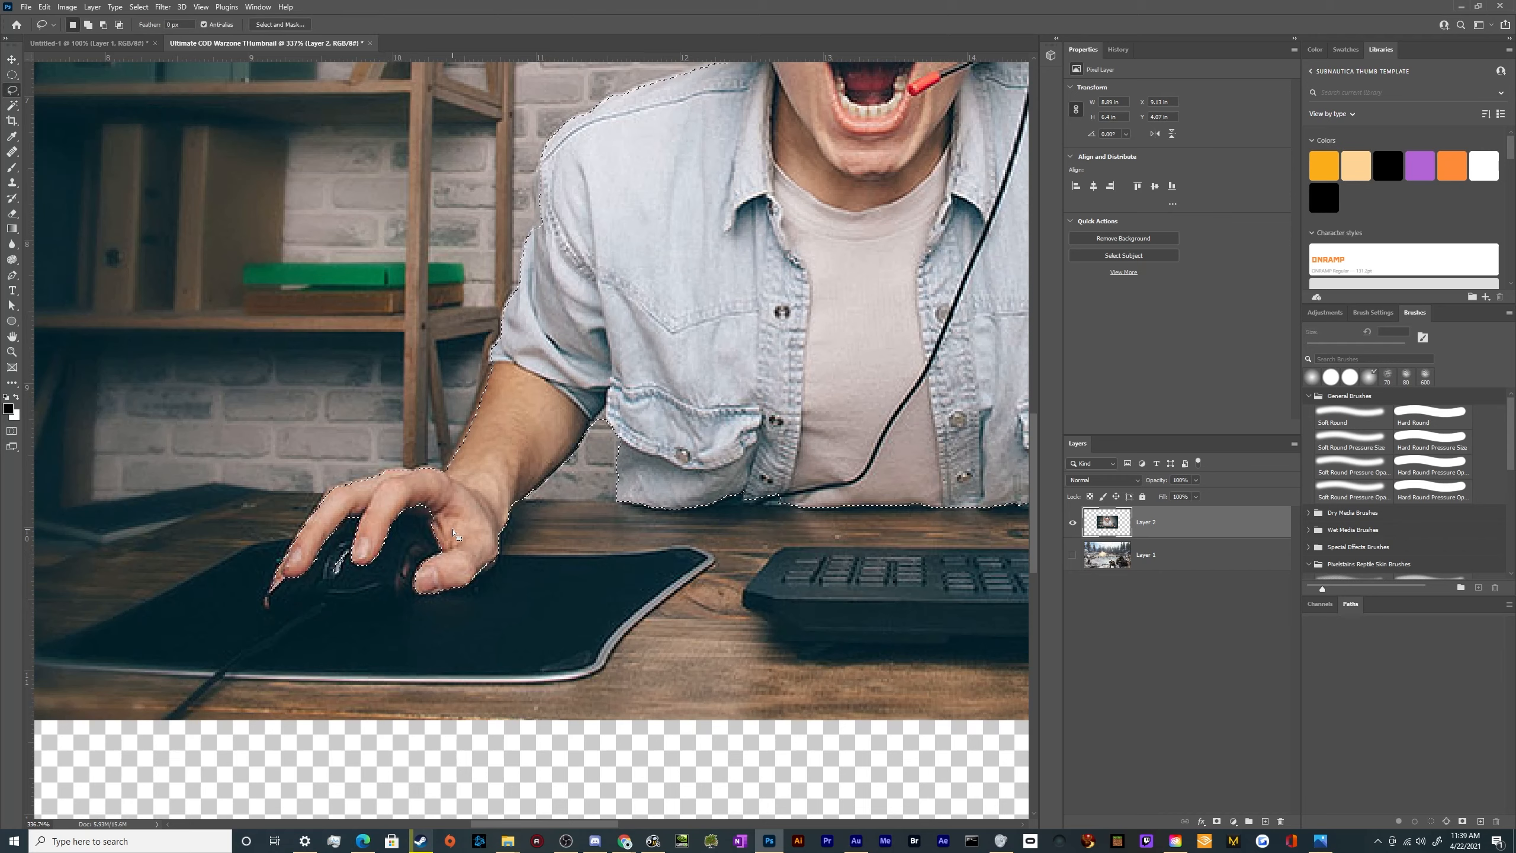
key("alt")
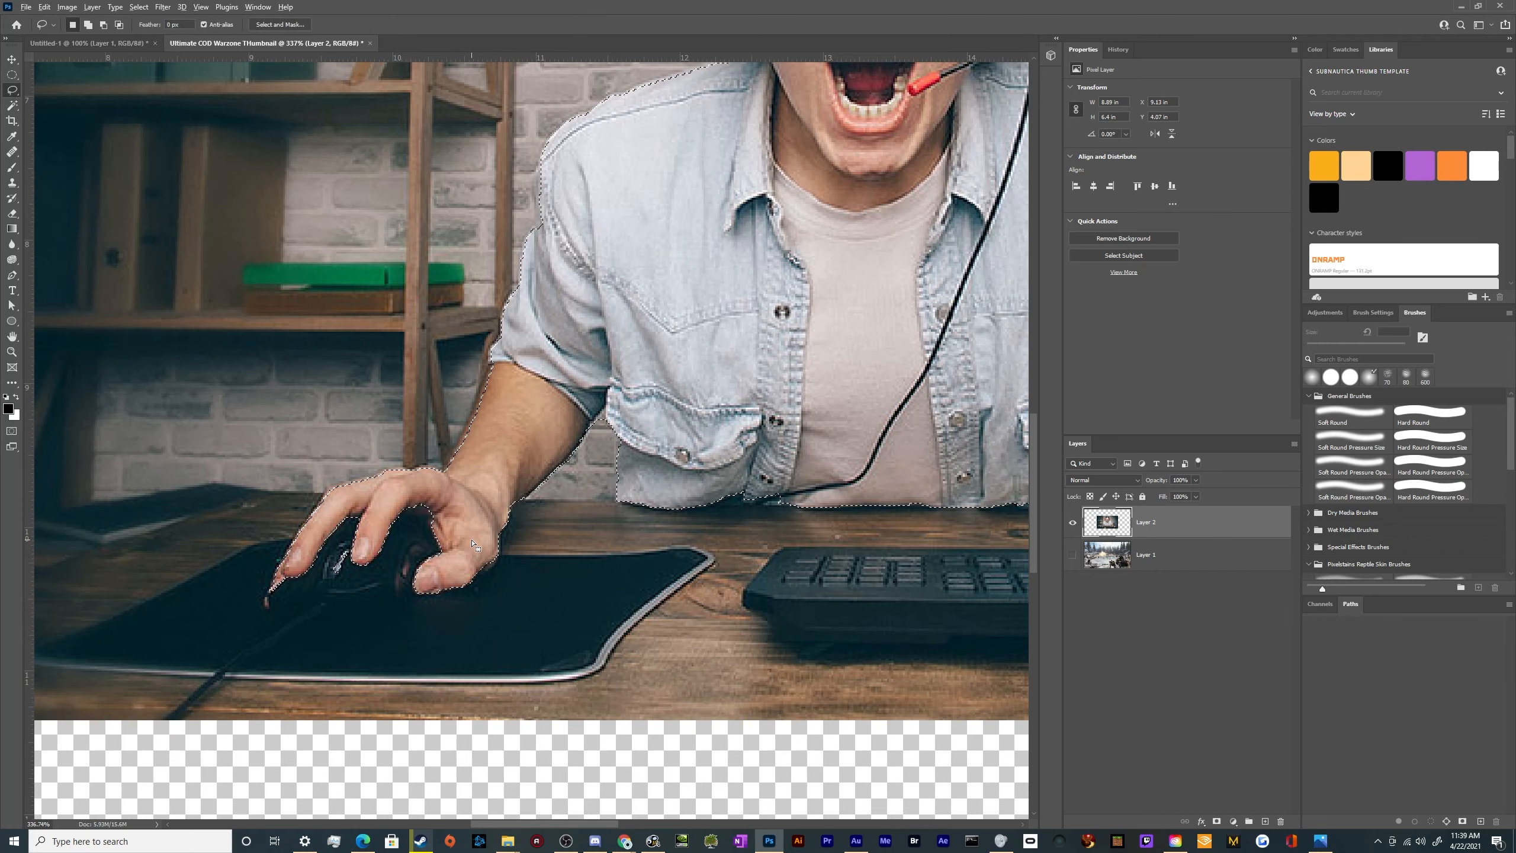
key("shift")
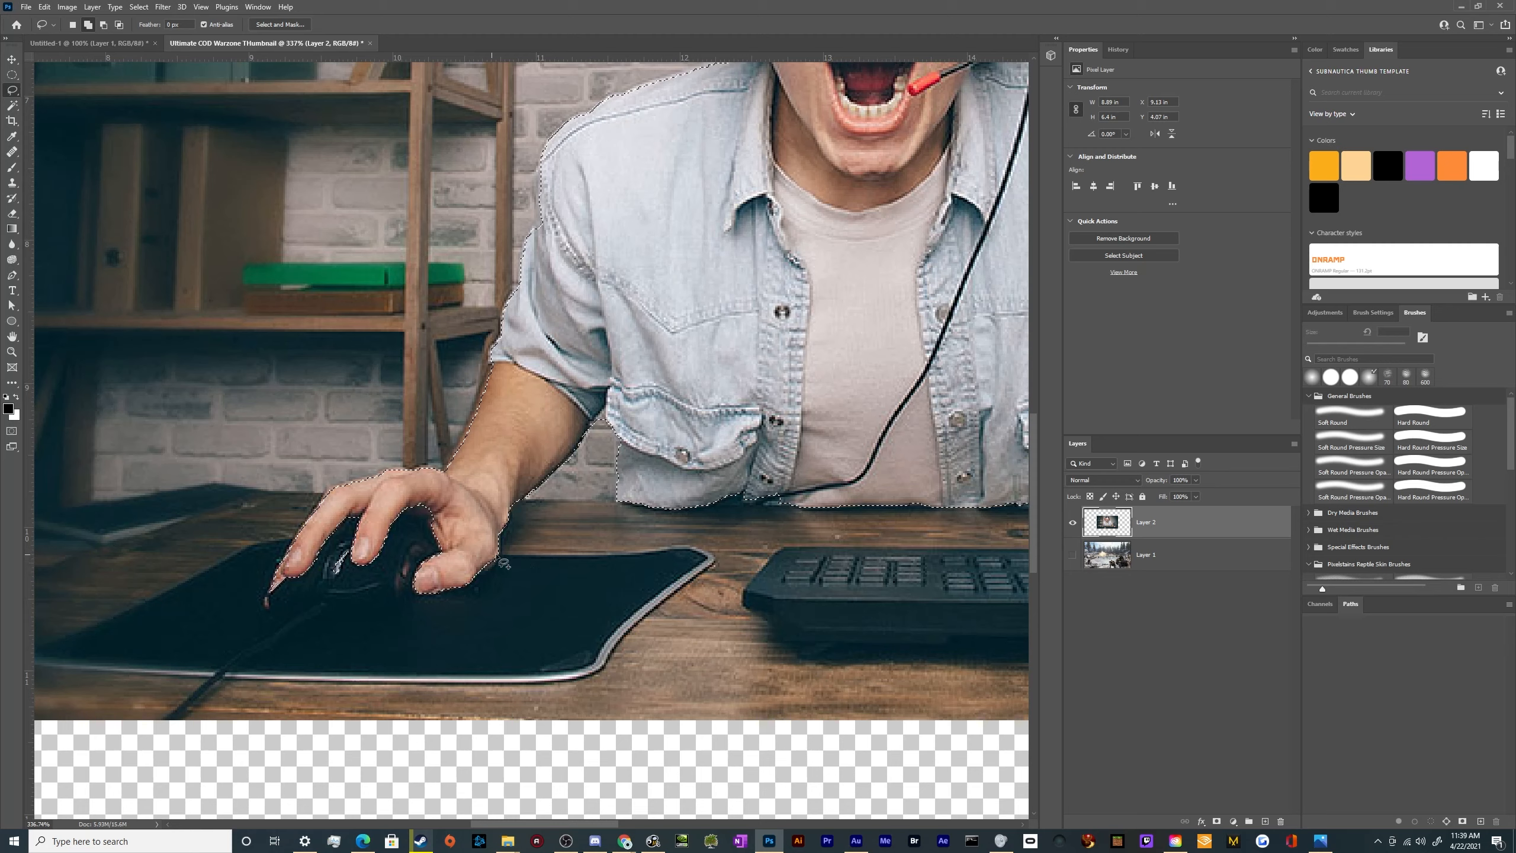
mouse_move(540, 557)
left_mouse_down()
mouse_move(684, 548)
mouse_move(717, 563)
mouse_move(592, 682)
mouse_move(43, 664)
mouse_move(248, 543)
mouse_move(310, 540)
mouse_move(167, 576)
mouse_move(110, 609)
mouse_move(177, 639)
mouse_move(306, 640)
left_mouse_up()
scroll(188, 599, "down", 7)
scroll(101, 642, "up", 15)
scroll(305, 640, "down", 8)
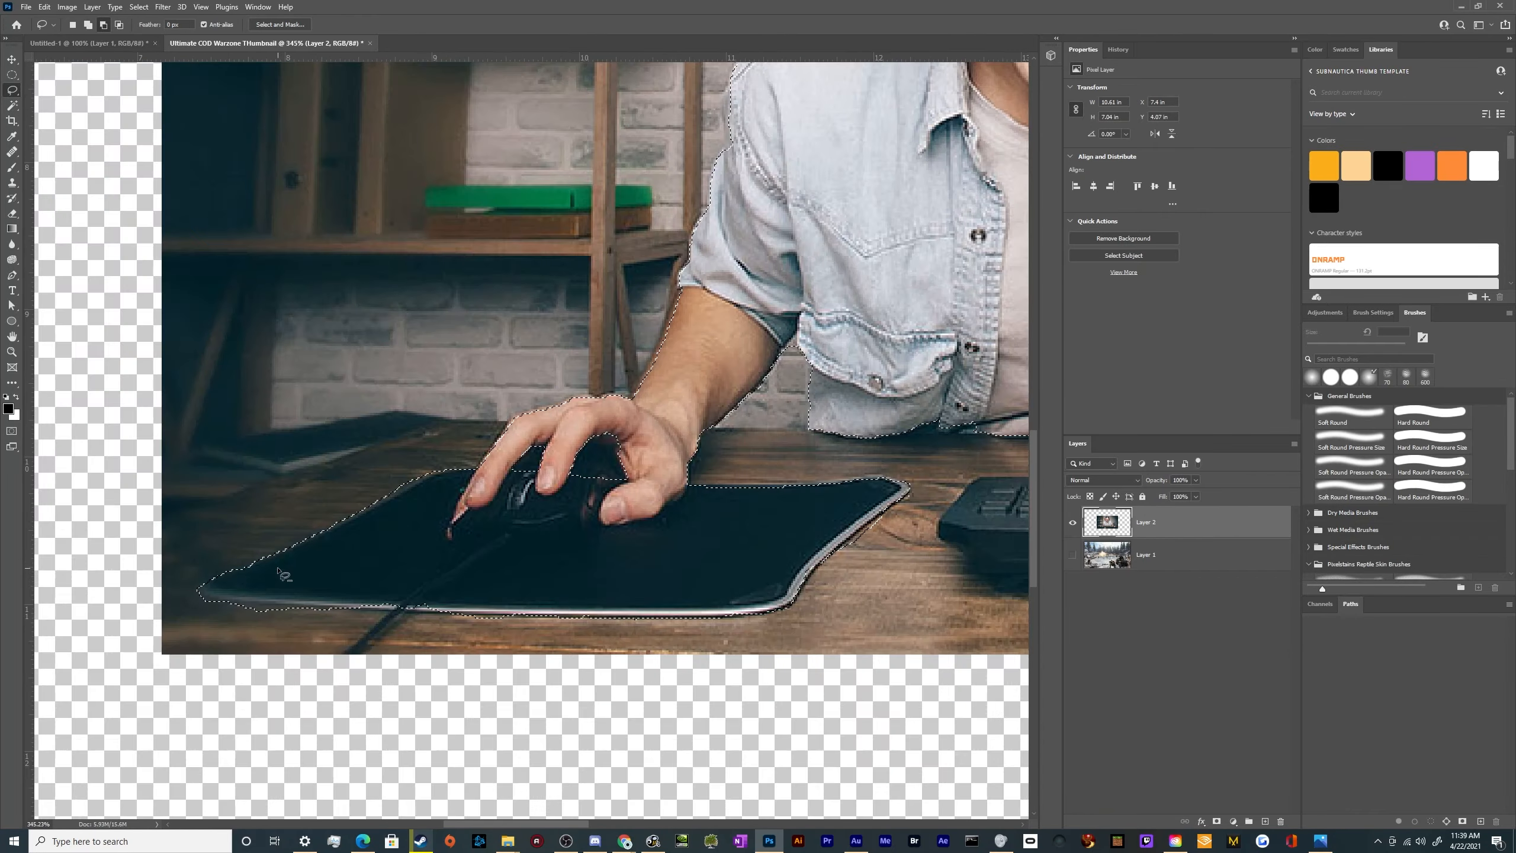
Add the keyboard under the gamer's other hand to the selection by tracing its outline with the Lasso tool
scroll(507, 508, "up", 4)
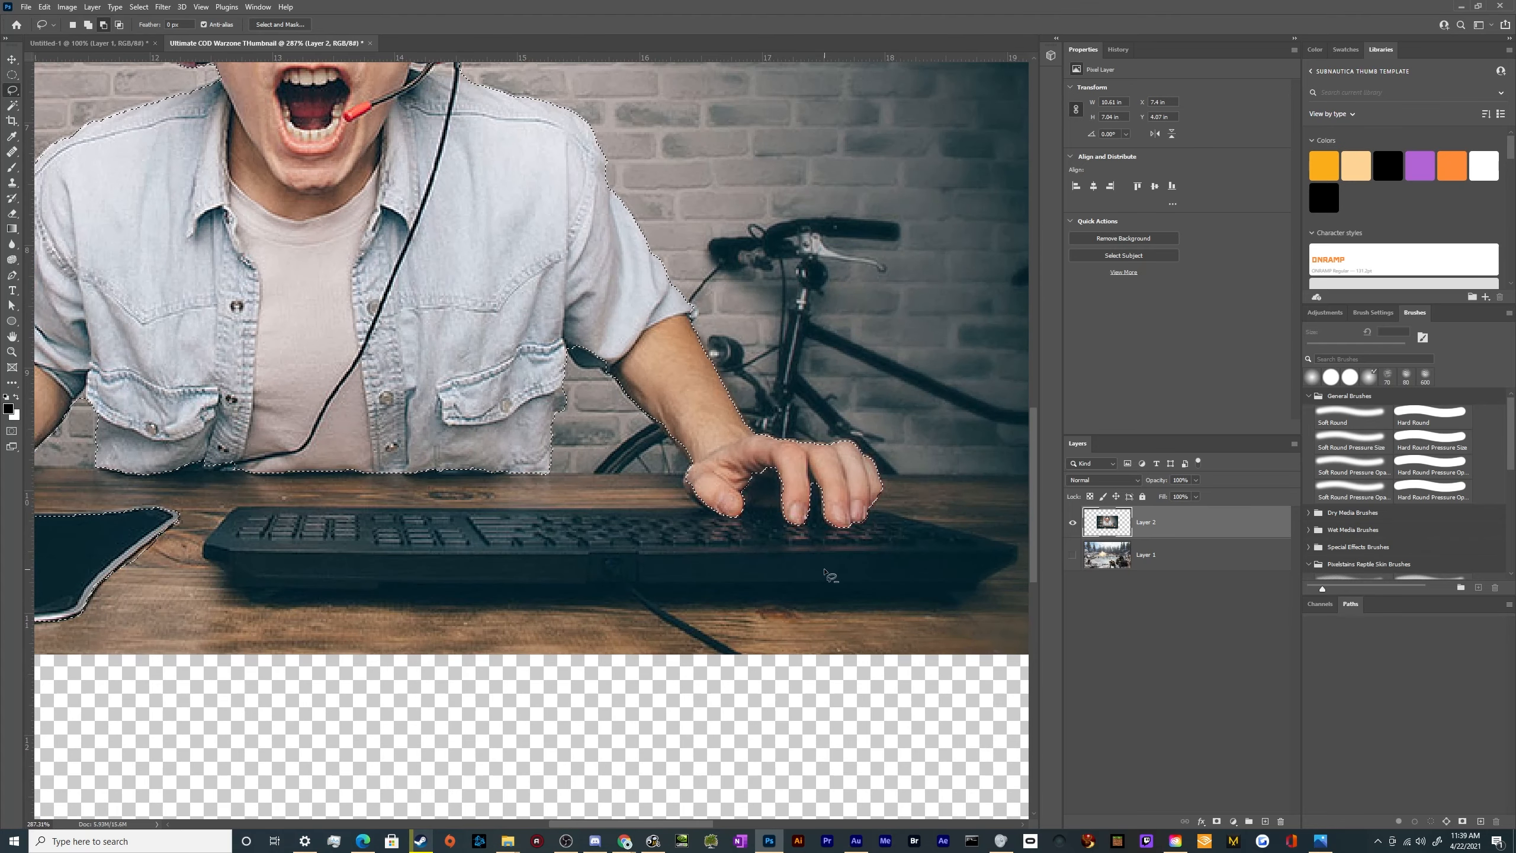
mouse_move(240, 508)
left_mouse_down()
mouse_move(719, 517)
mouse_move(716, 478)
mouse_move(749, 450)
mouse_move(851, 469)
mouse_move(879, 517)
mouse_move(1017, 558)
mouse_move(970, 590)
mouse_move(283, 617)
mouse_move(200, 569)
mouse_move(202, 517)
mouse_move(240, 507)
left_mouse_up()
scroll(319, 490, "down", 5)
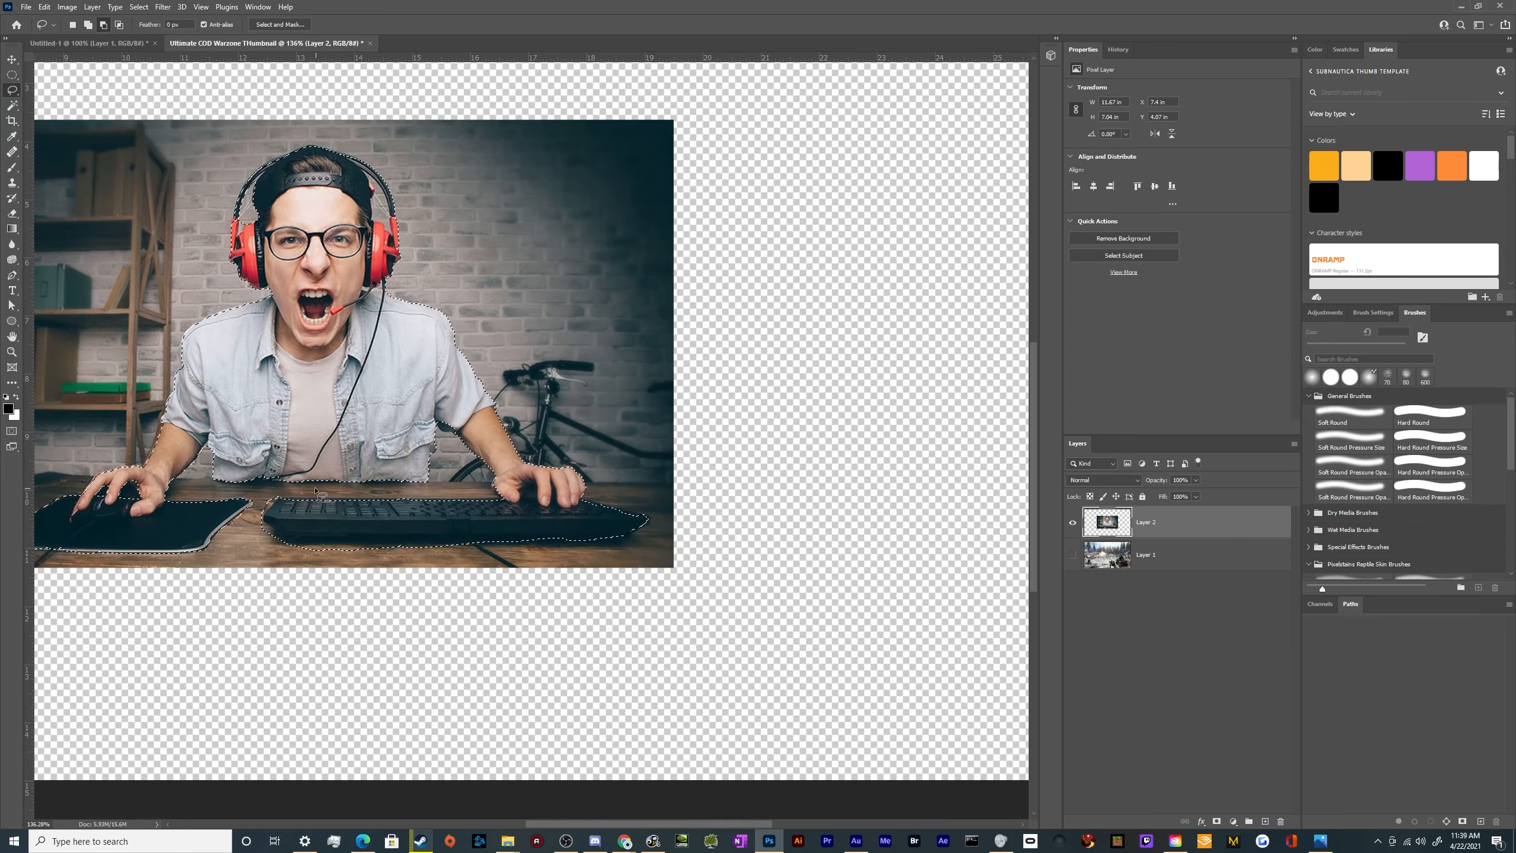
scroll(319, 490, "up", 5)
scroll(428, 588, "down", 8)
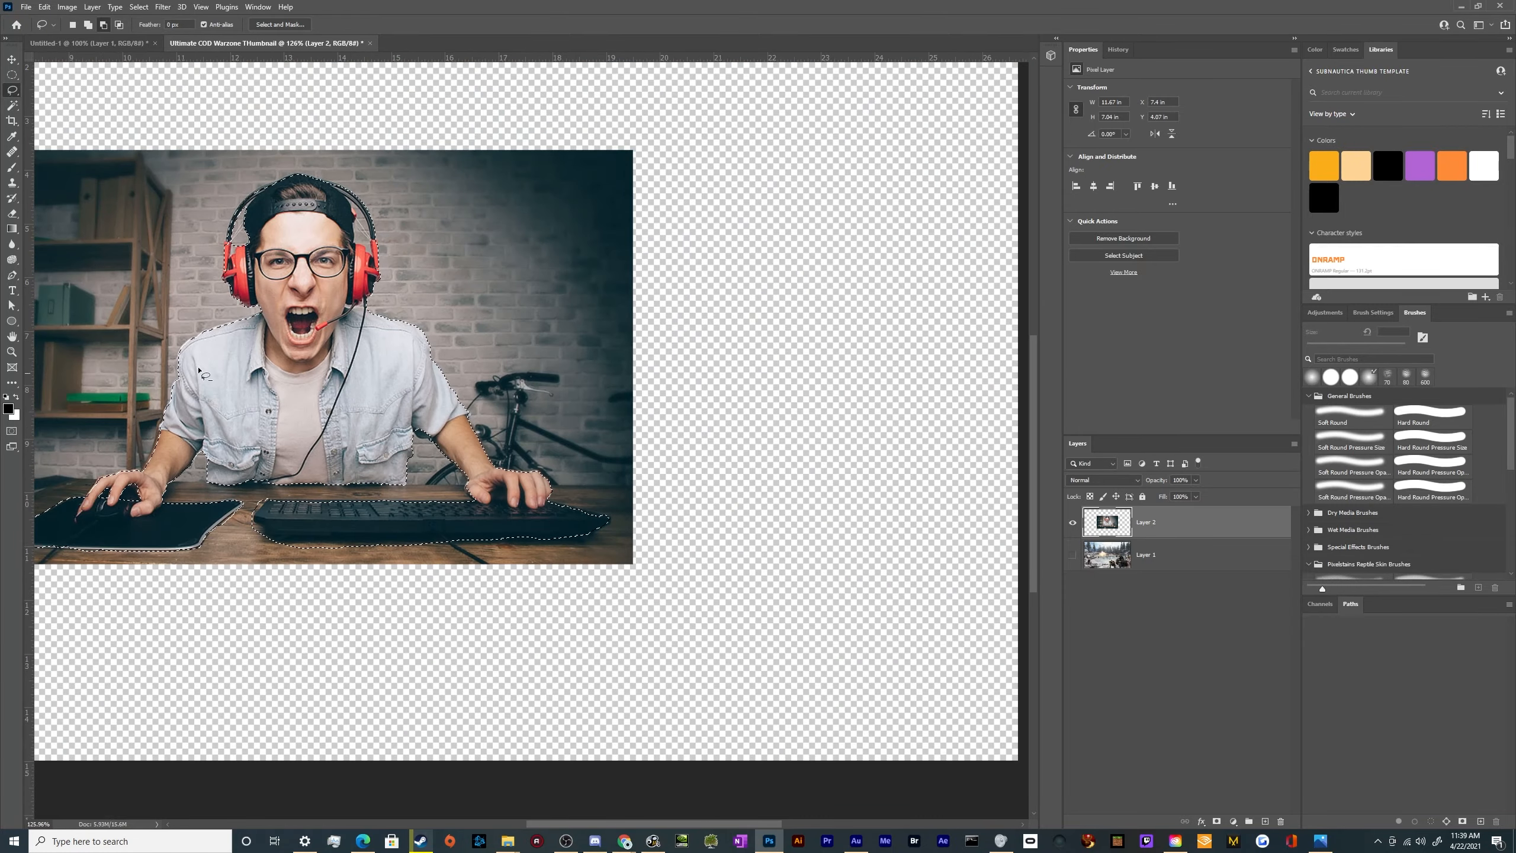
scroll(358, 364, "up", 5)
scroll(298, 310, "down", 3)
scroll(382, 370, "up", 1)
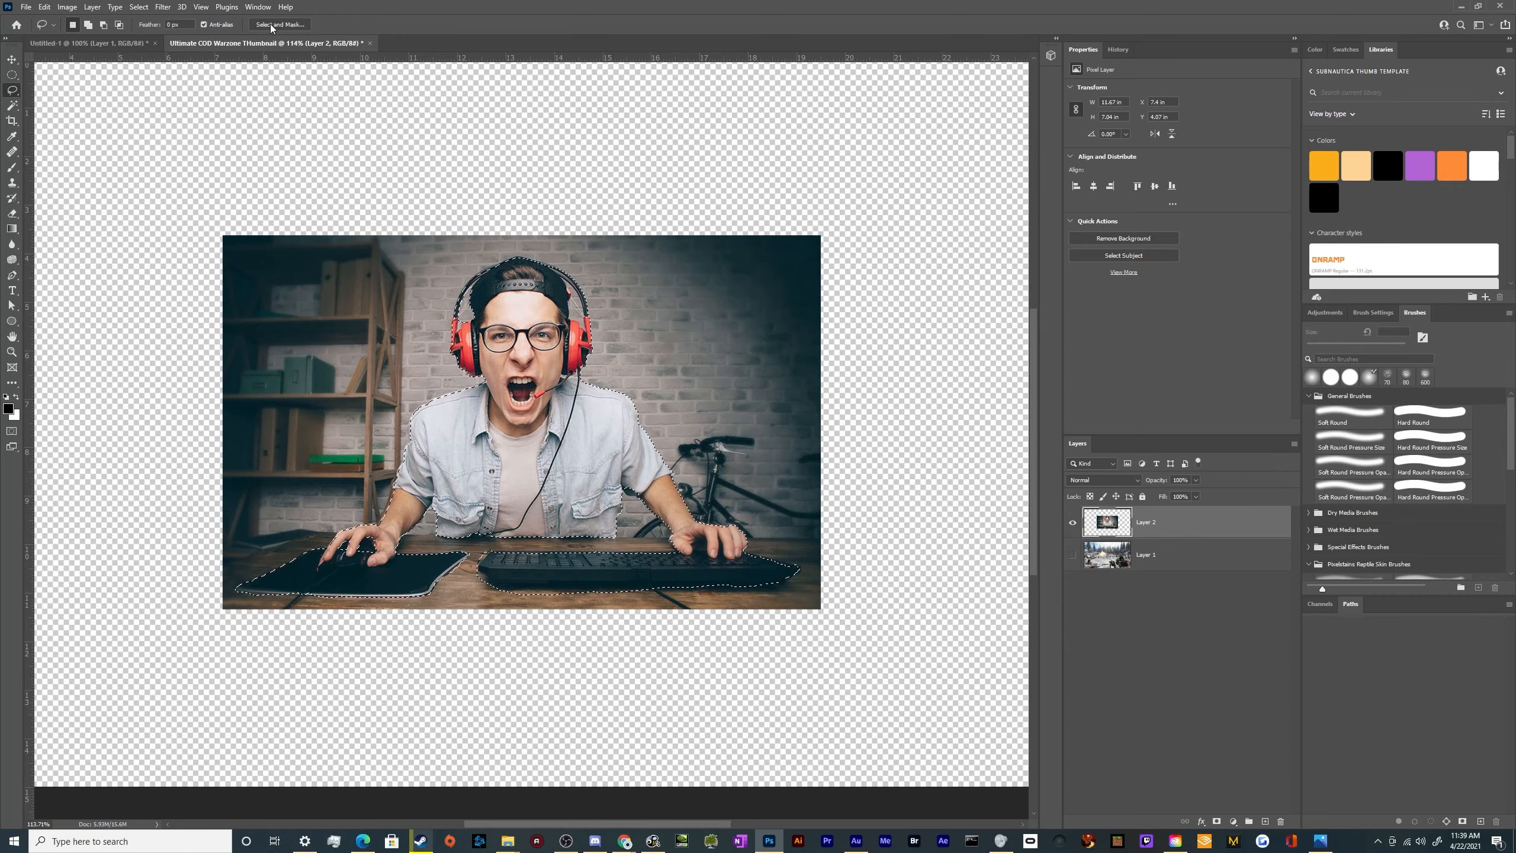
Open the selection in Select and Mask and change the overlay color to green #10e278
key("ctrl+alt+r")
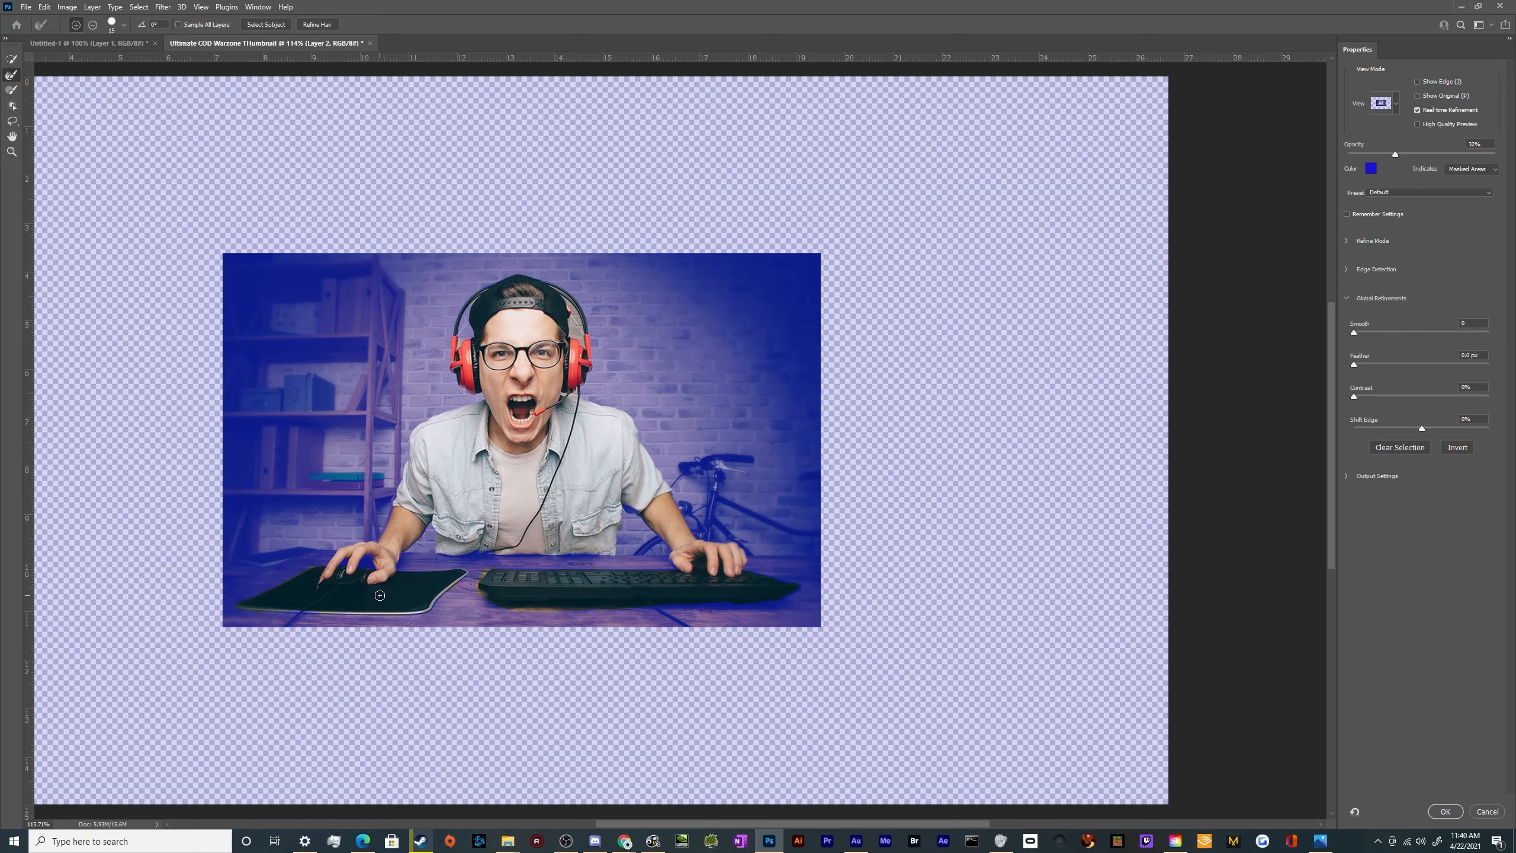
scroll(421, 624, "up", 7)
scroll(421, 623, "down", 2)
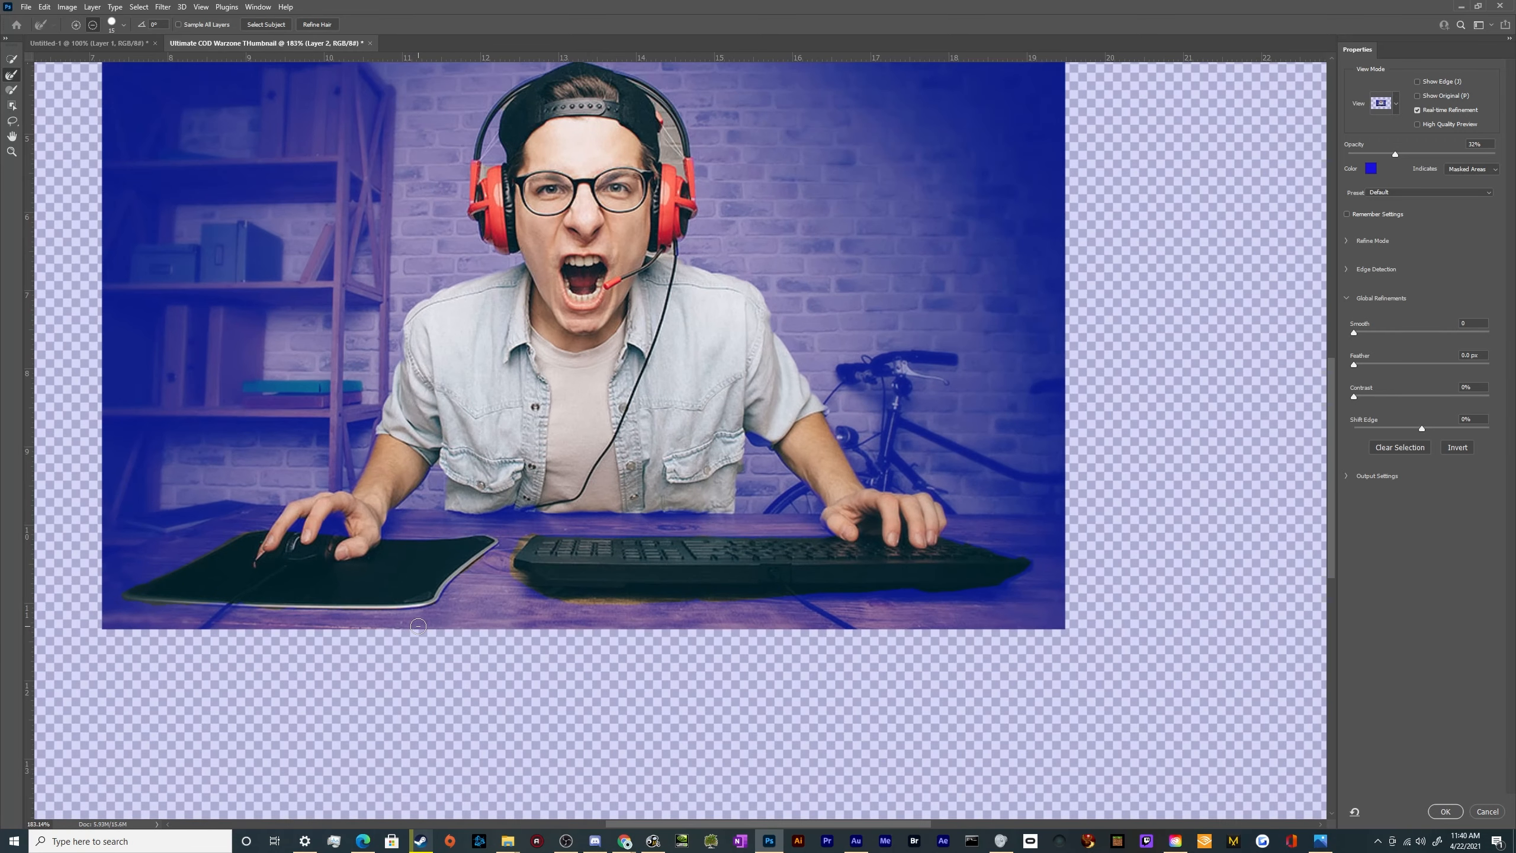
scroll(502, 595, "up", 1)
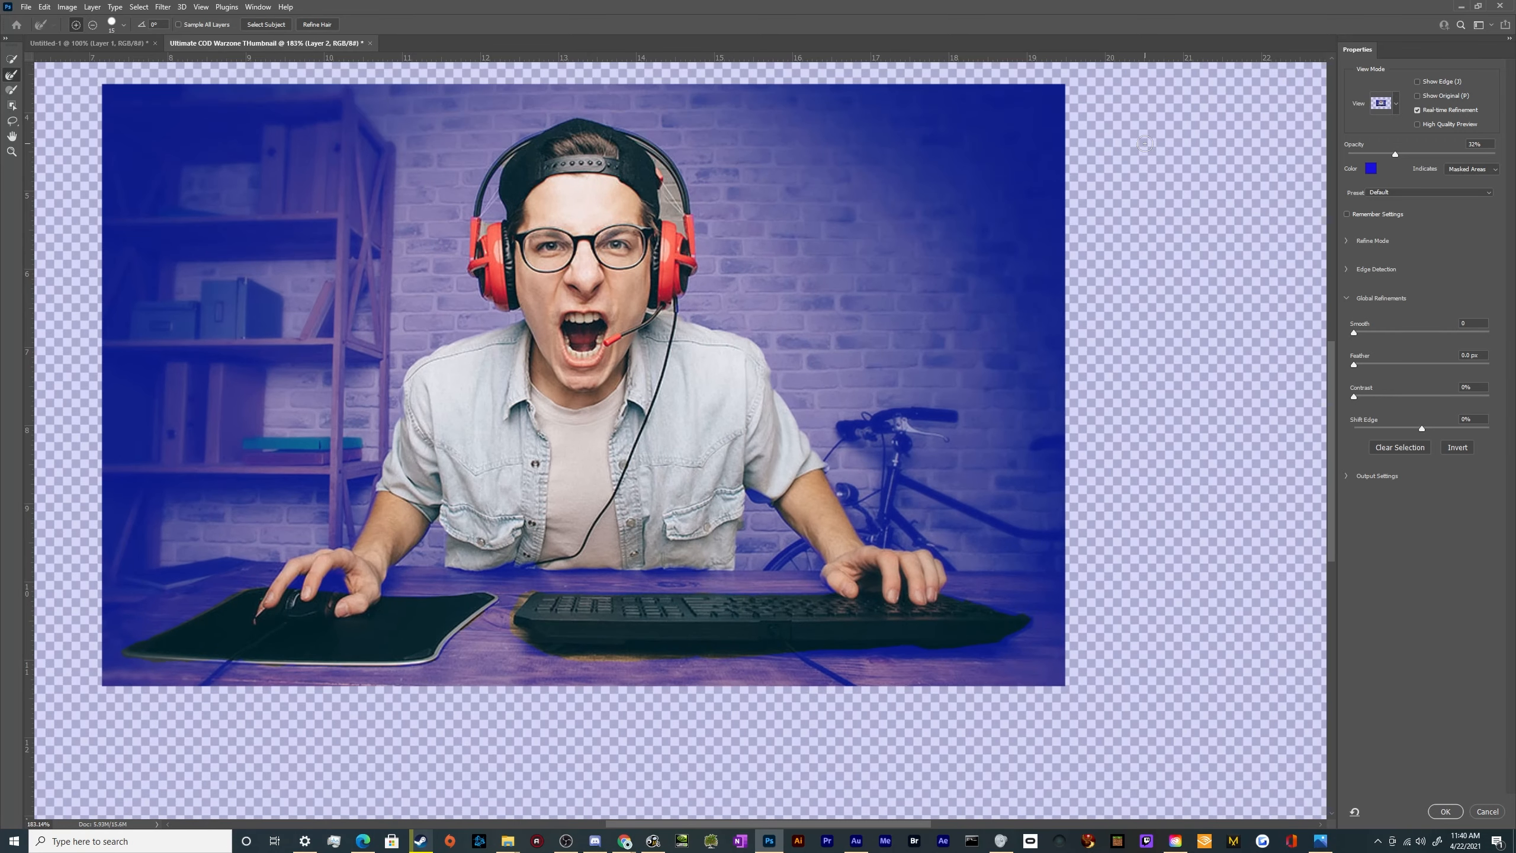
left_click(1371, 168)
left_click_drag(1168, 346, 1162, 388)
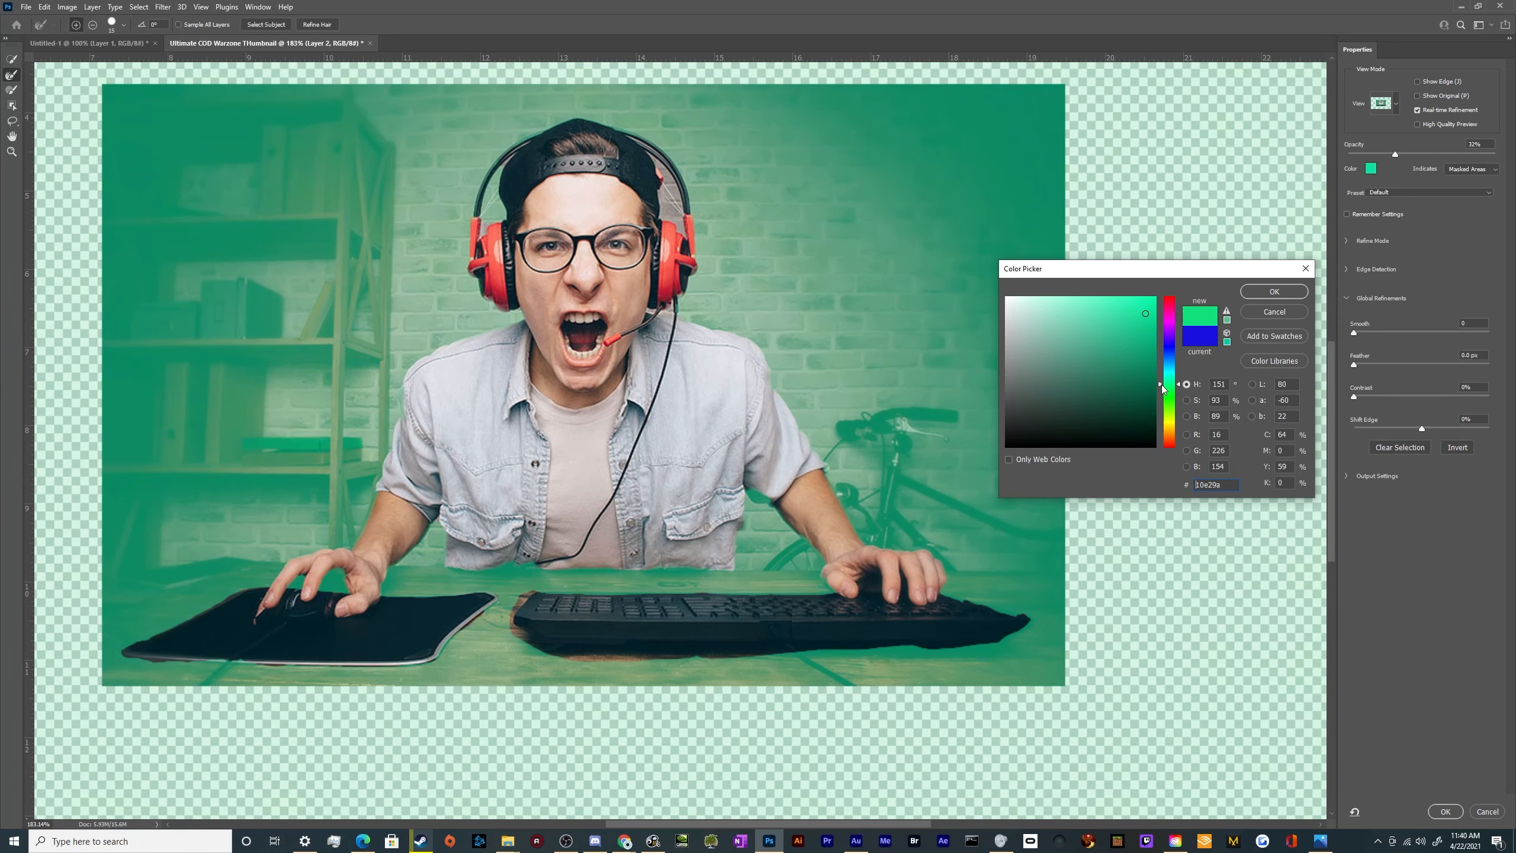
left_click(1305, 293)
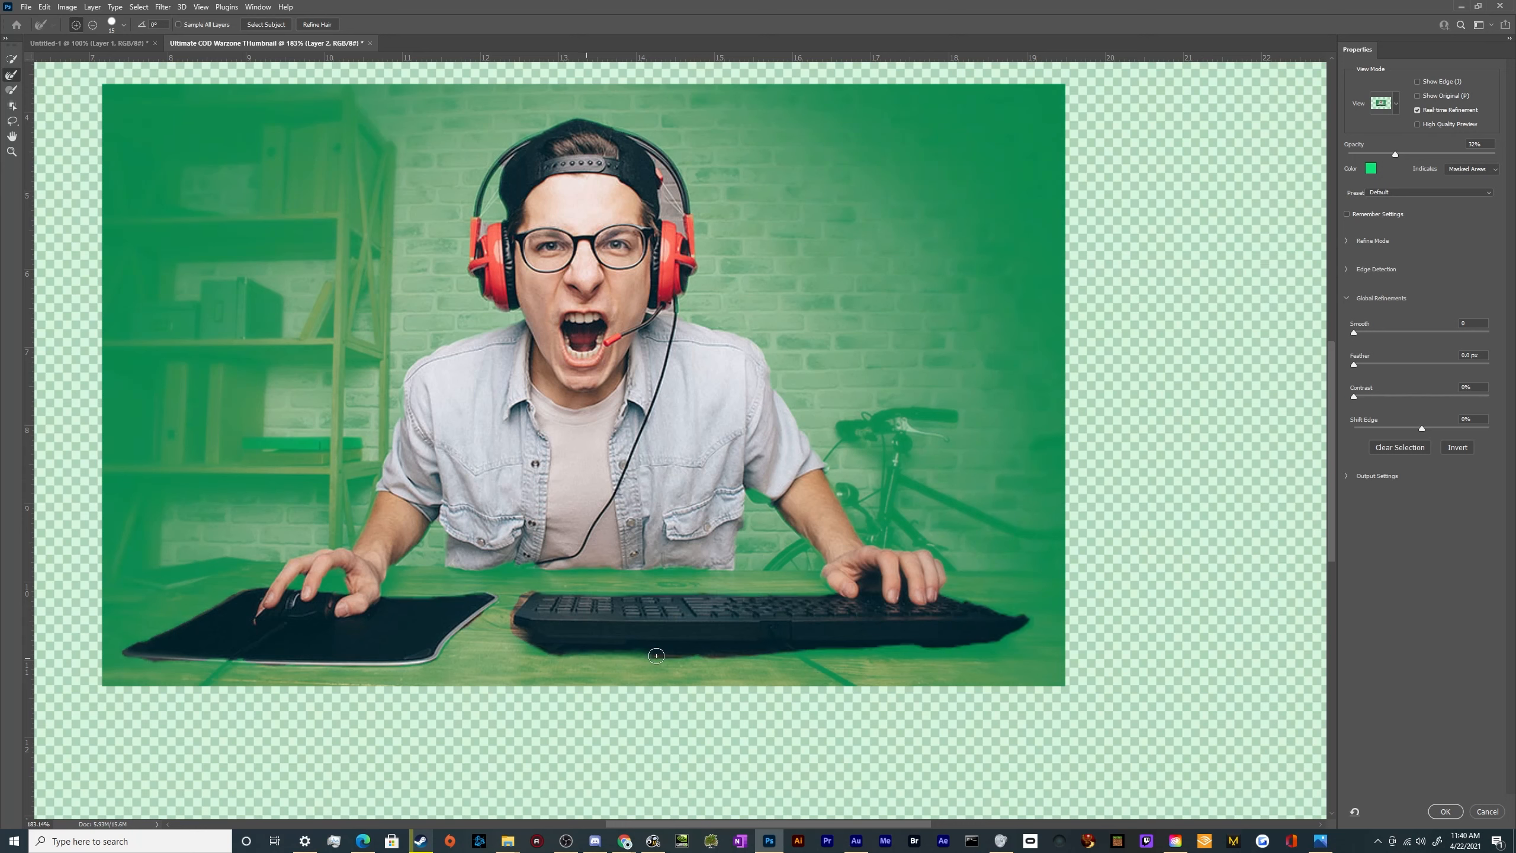
Refine the selection with the Refine Edge Brush along the keyboard's lower edge and around the mouse pad's outline
mouse_move(656, 656)
left_mouse_down()
mouse_move(552, 653)
mouse_move(791, 658)
mouse_move(648, 653)
left_mouse_up()
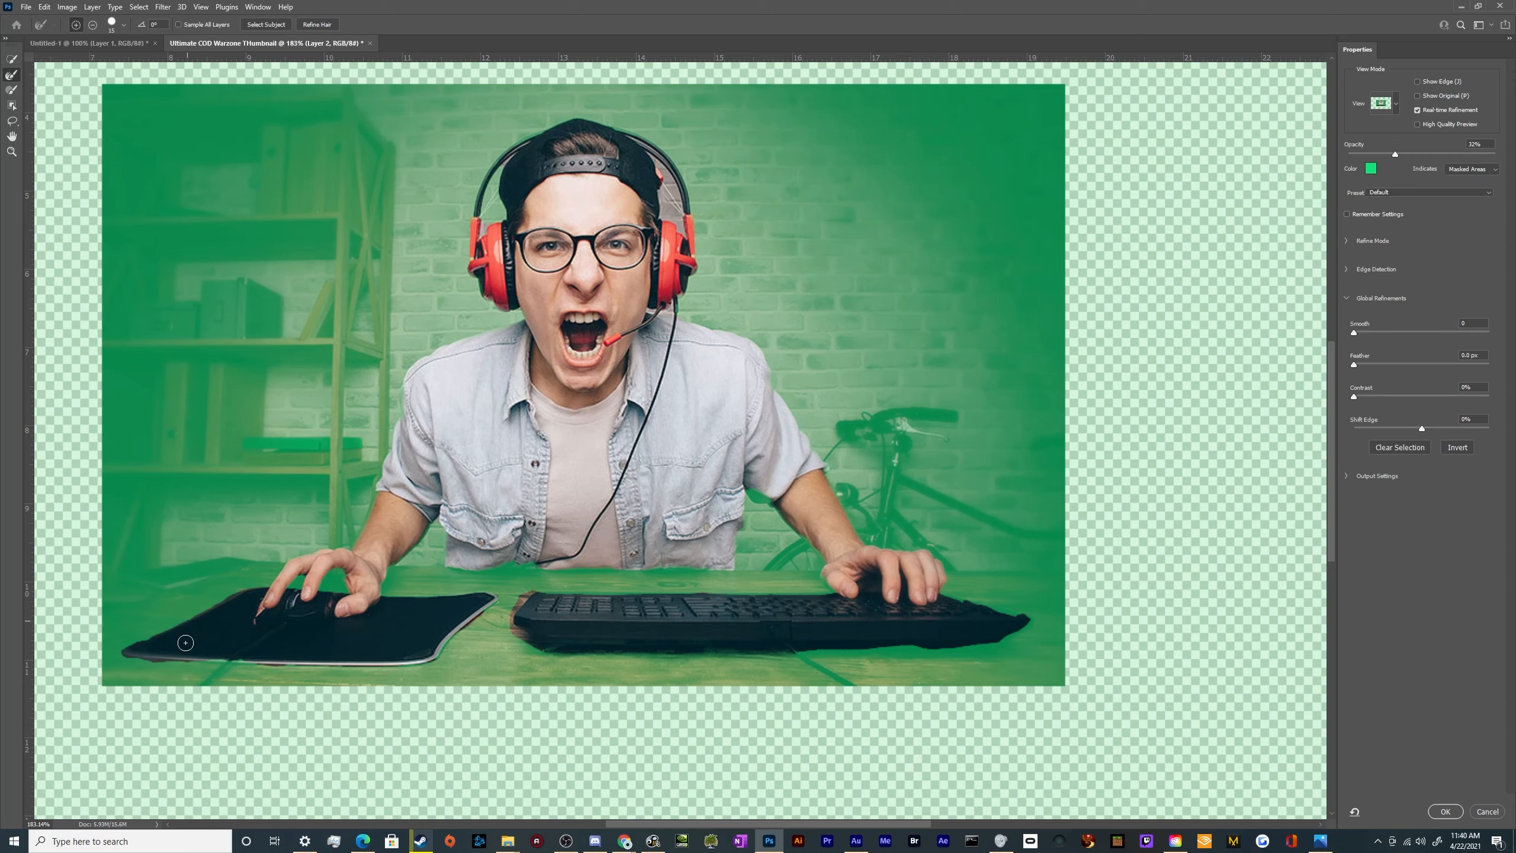
mouse_move(139, 657)
left_mouse_down()
mouse_move(387, 664)
mouse_move(435, 656)
mouse_move(493, 598)
mouse_move(391, 593)
left_mouse_up()
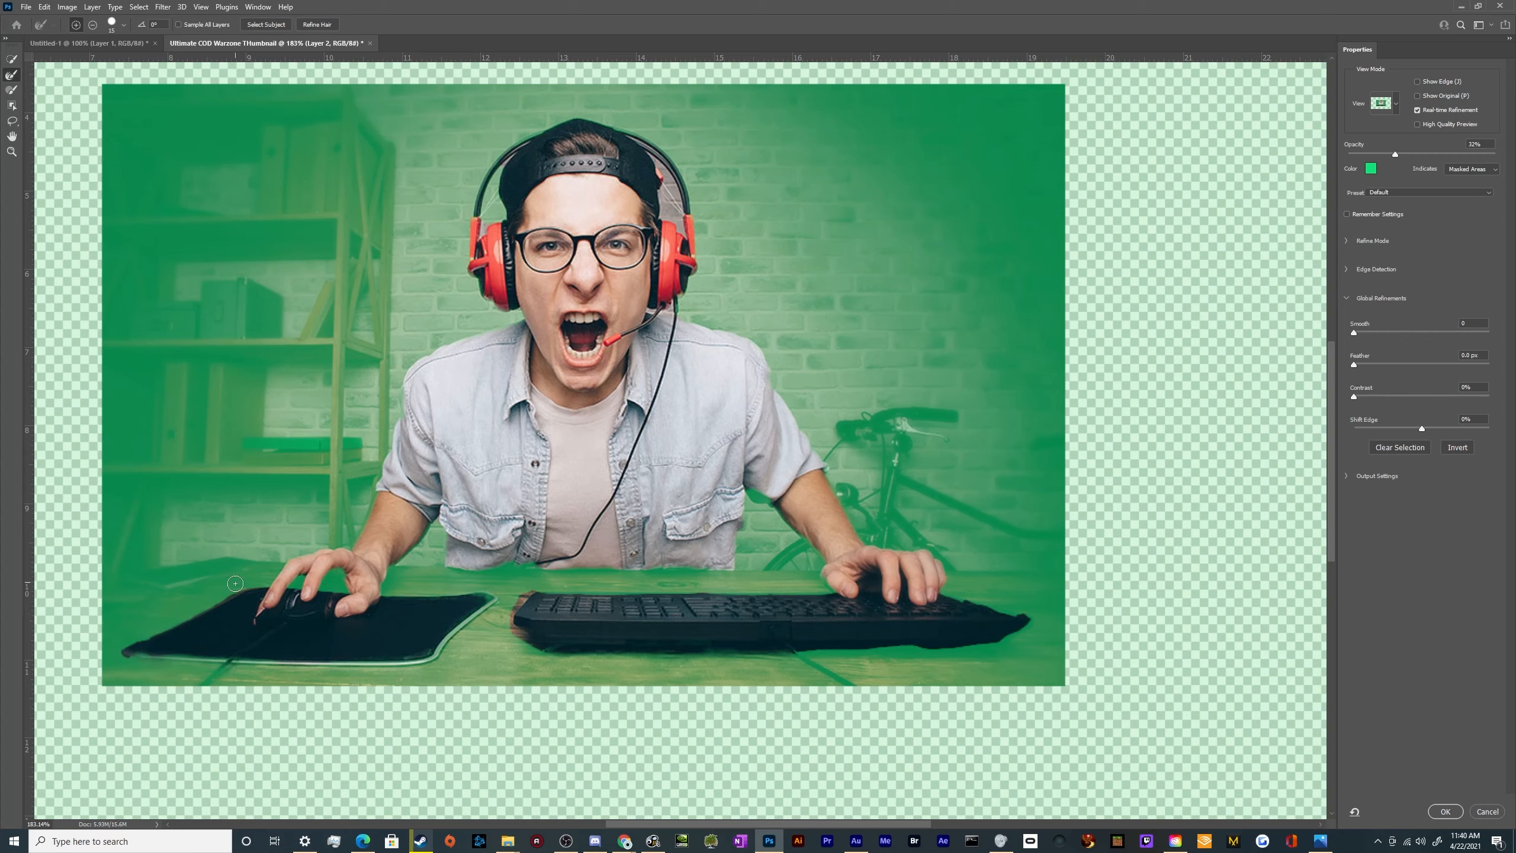
left_click_drag(244, 581, 129, 657)
Refine the selection edge between the cap and the headset band on both sides of the gamer's head
scroll(662, 178, "up", 3)
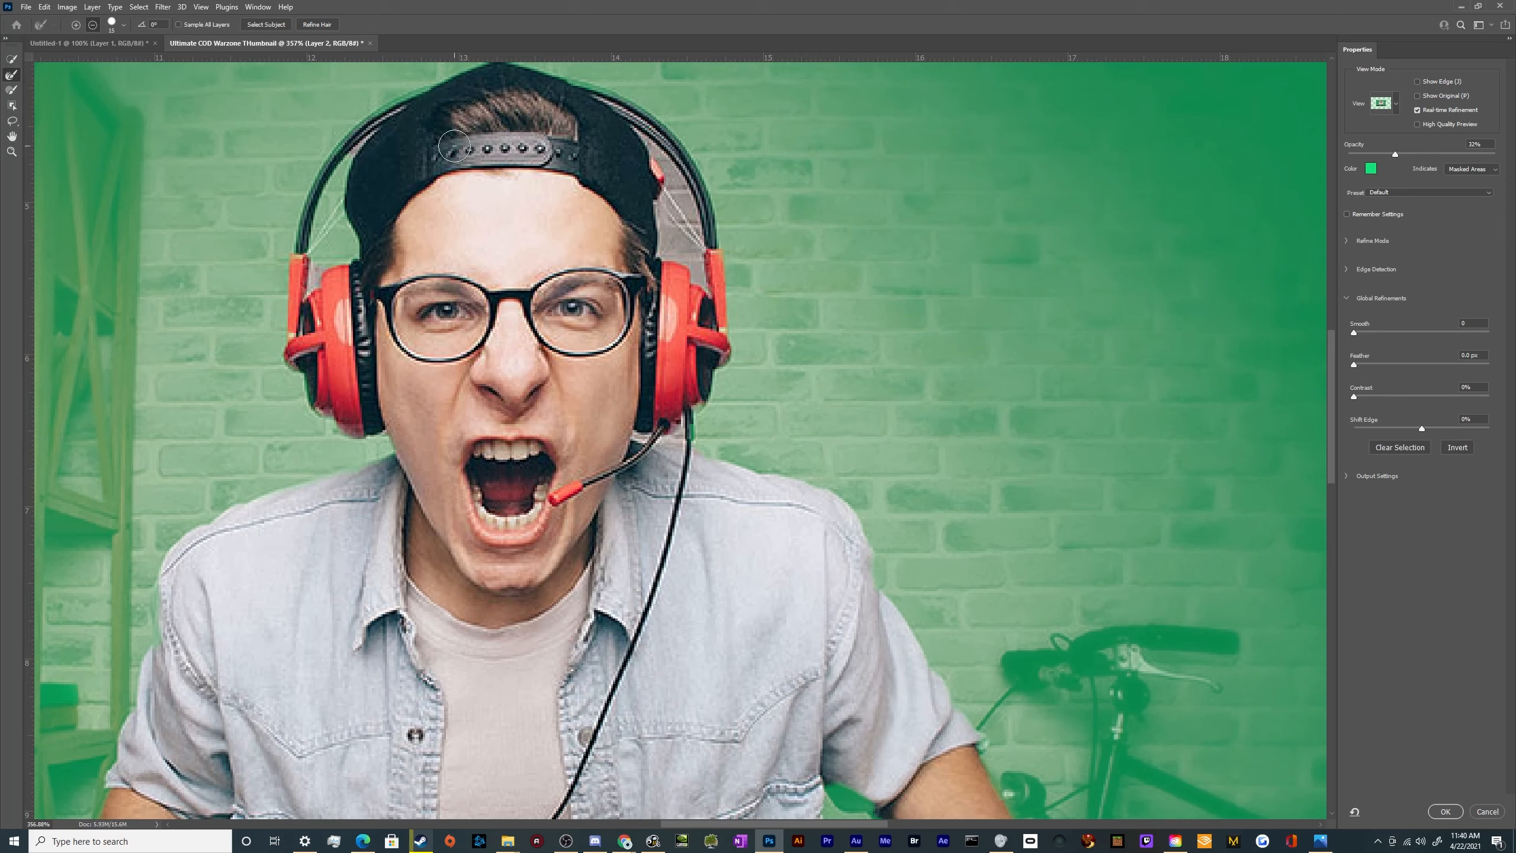
left_click_drag(323, 257, 312, 281)
left_click_drag(344, 173, 422, 115)
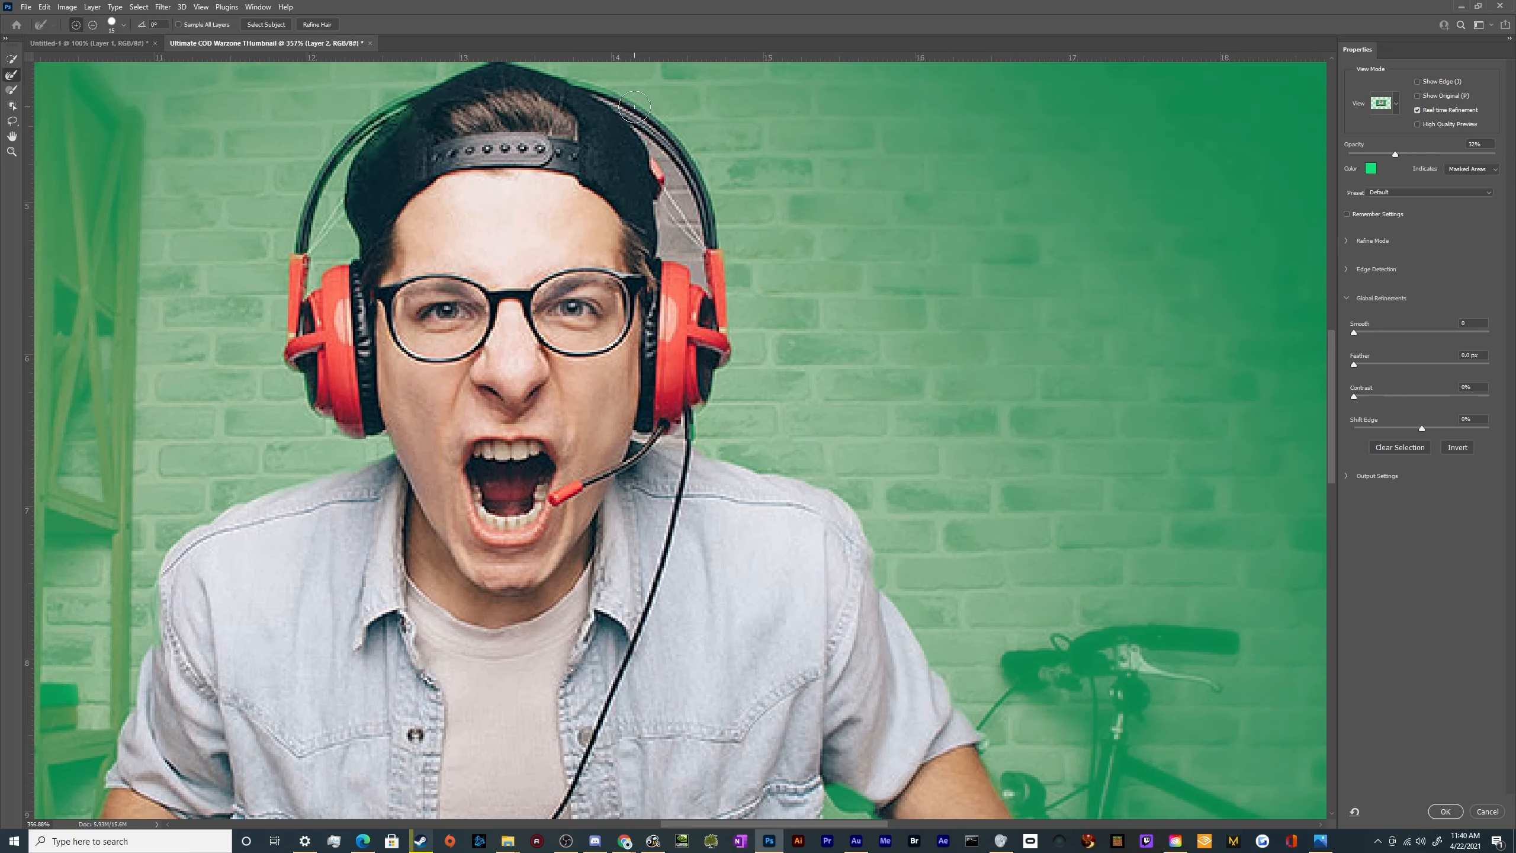
mouse_move(608, 102)
left_mouse_down()
mouse_move(675, 165)
mouse_move(703, 280)
mouse_move(666, 258)
mouse_move(663, 176)
left_mouse_up()
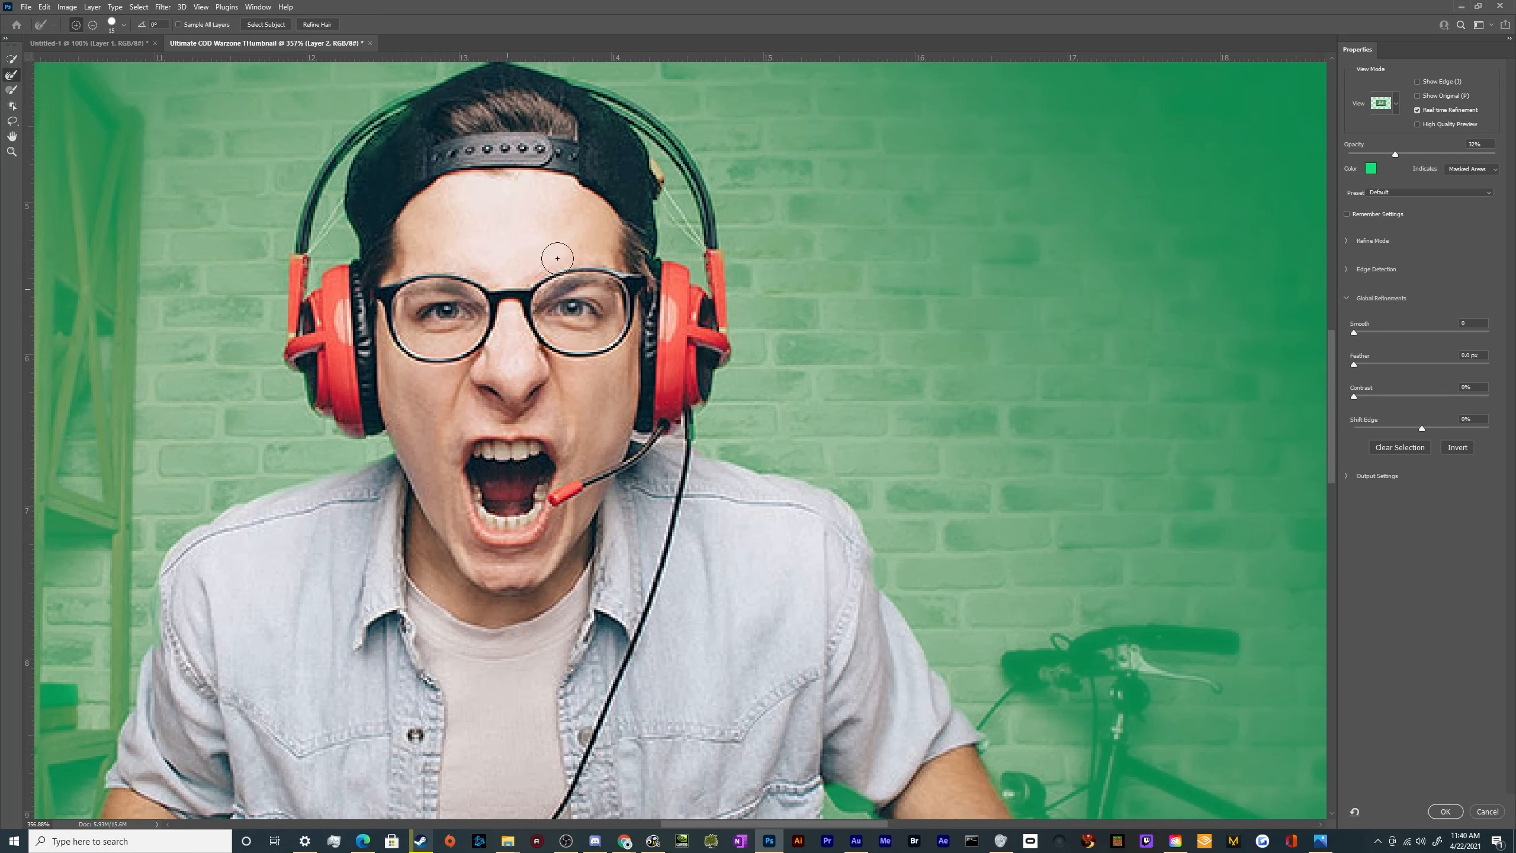
Refine the selection edge around the headset microphone and cable joint and along the lower hem of the denim shirt
scroll(505, 237, "up", 2)
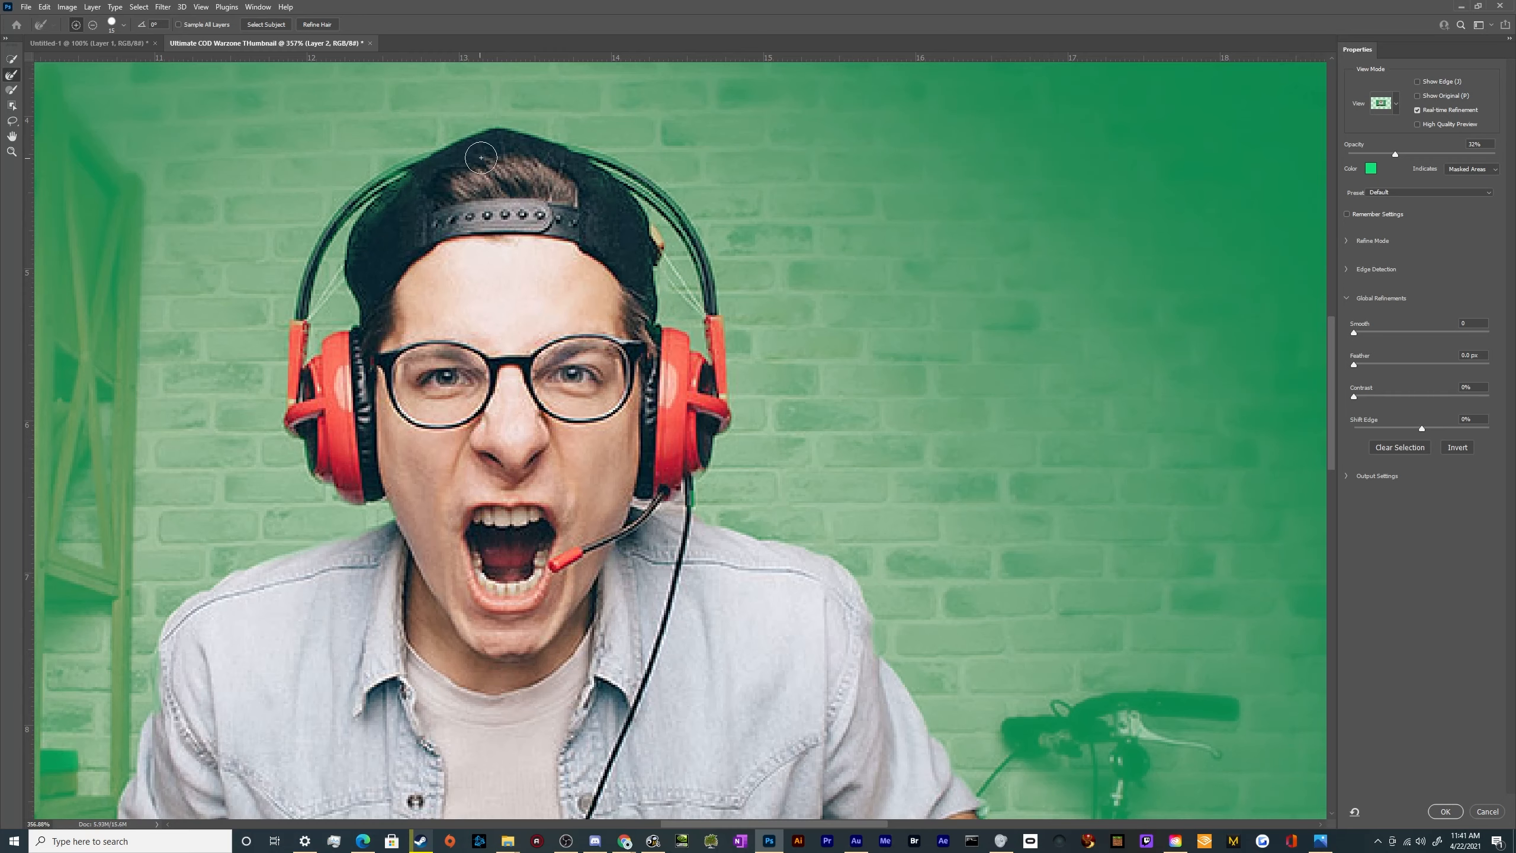
scroll(351, 345, "down", 7)
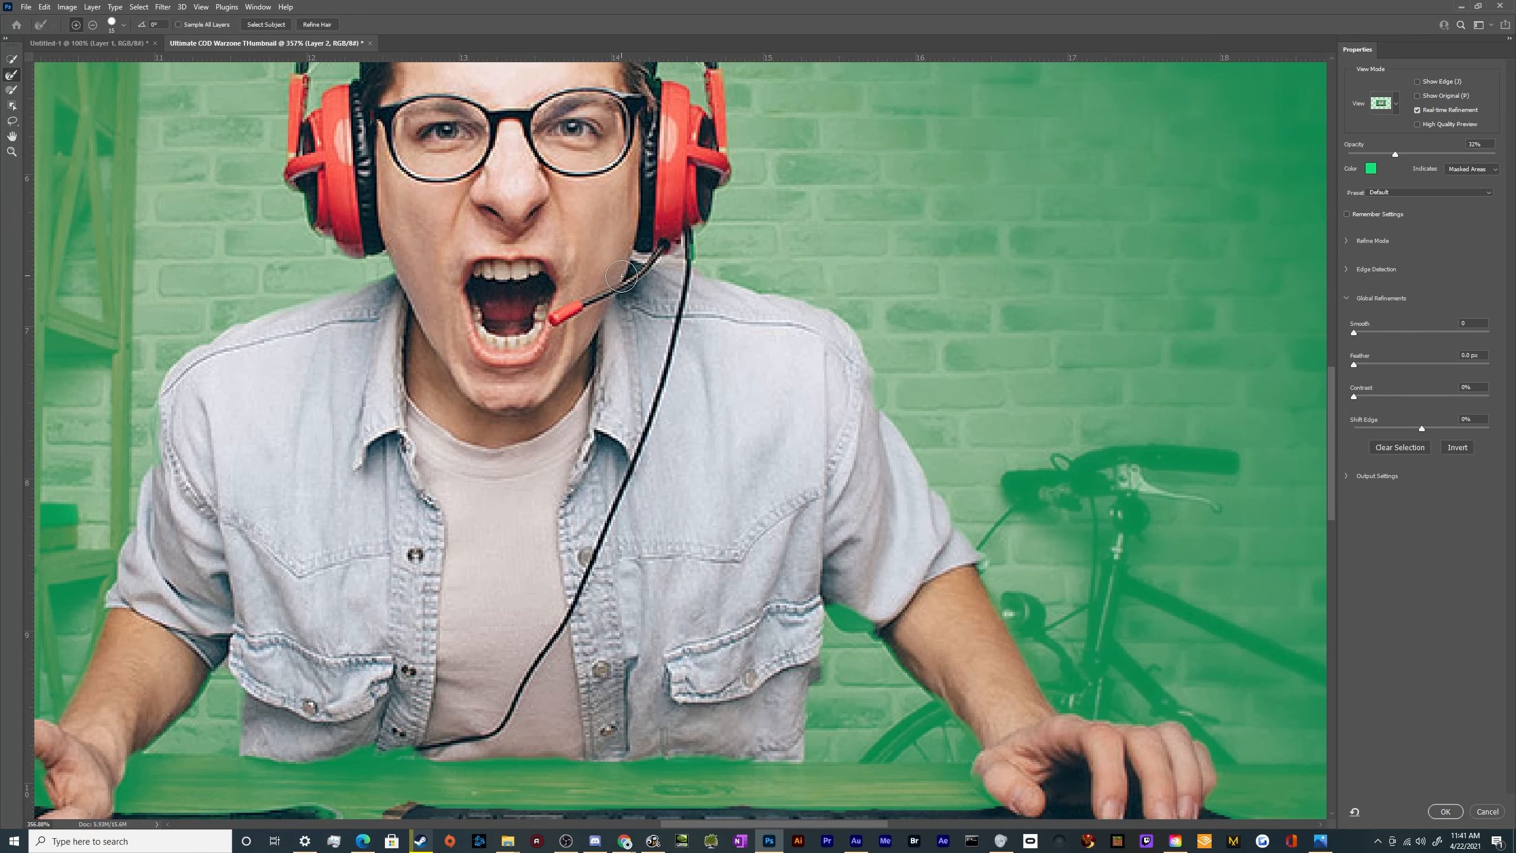
left_click_drag(645, 252, 682, 254)
scroll(659, 361, "down", 5)
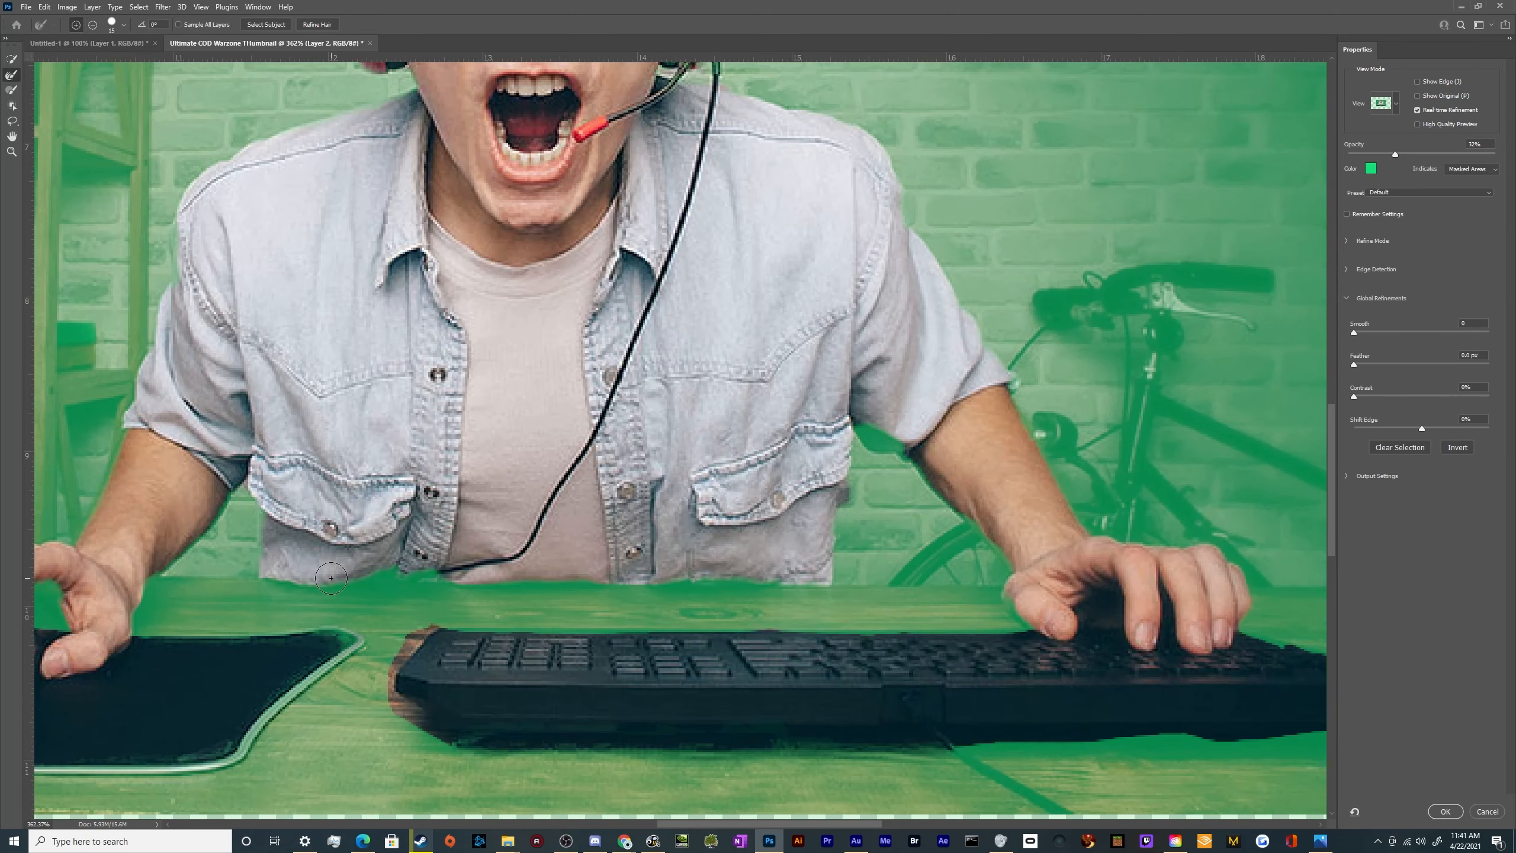
mouse_move(359, 579)
left_mouse_down()
mouse_move(450, 572)
mouse_move(341, 575)
left_mouse_up()
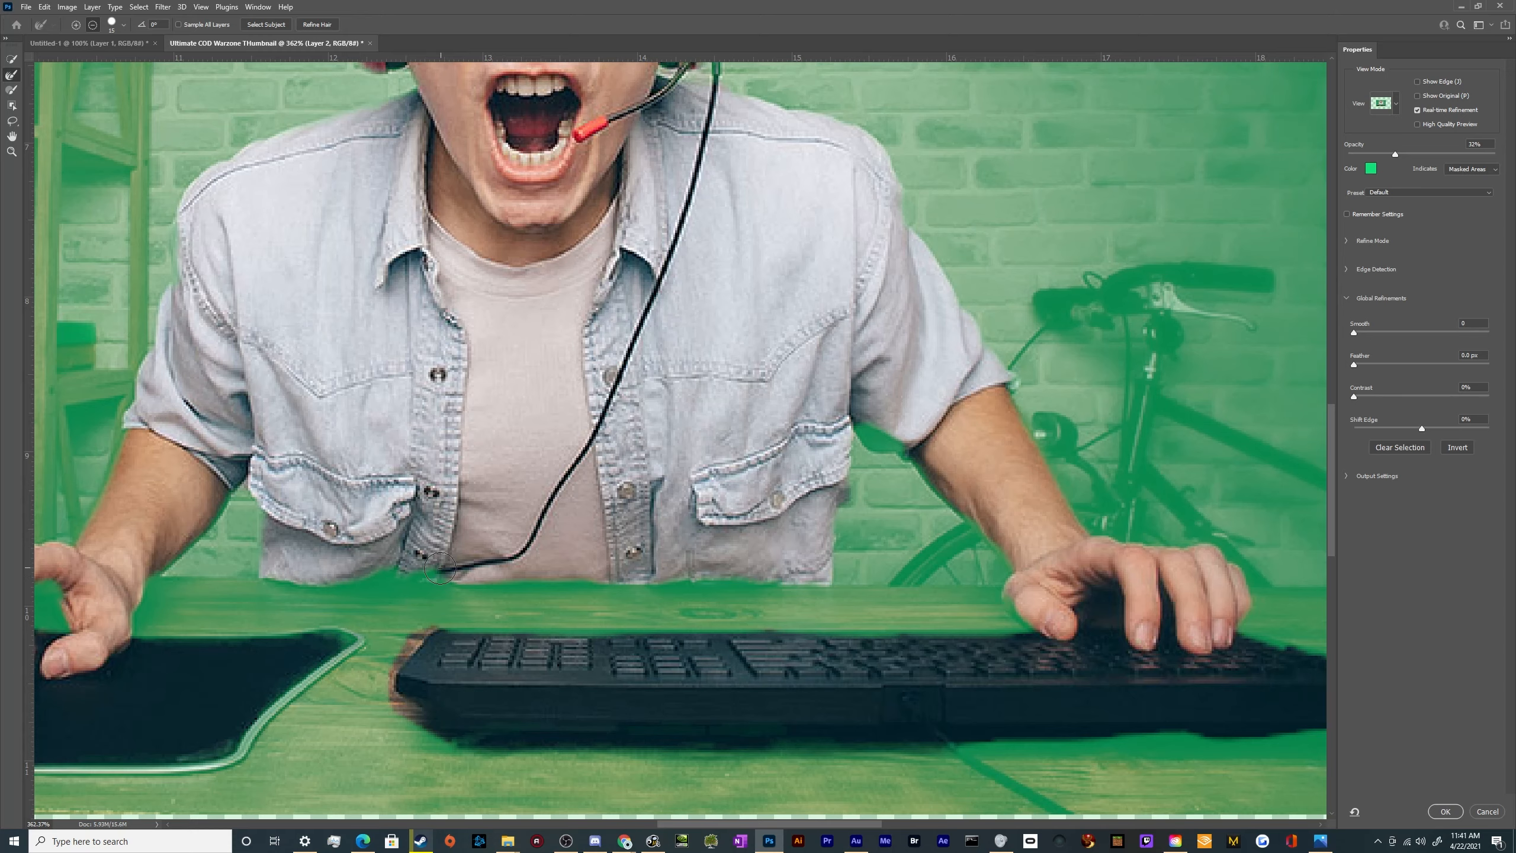
left_click_drag(352, 578, 450, 584)
Refine the selection edge all around the keyboard to drop the surrounding desk, and accept the refined selection
scroll(178, 646, "down", 5)
scroll(179, 548, "down", 2)
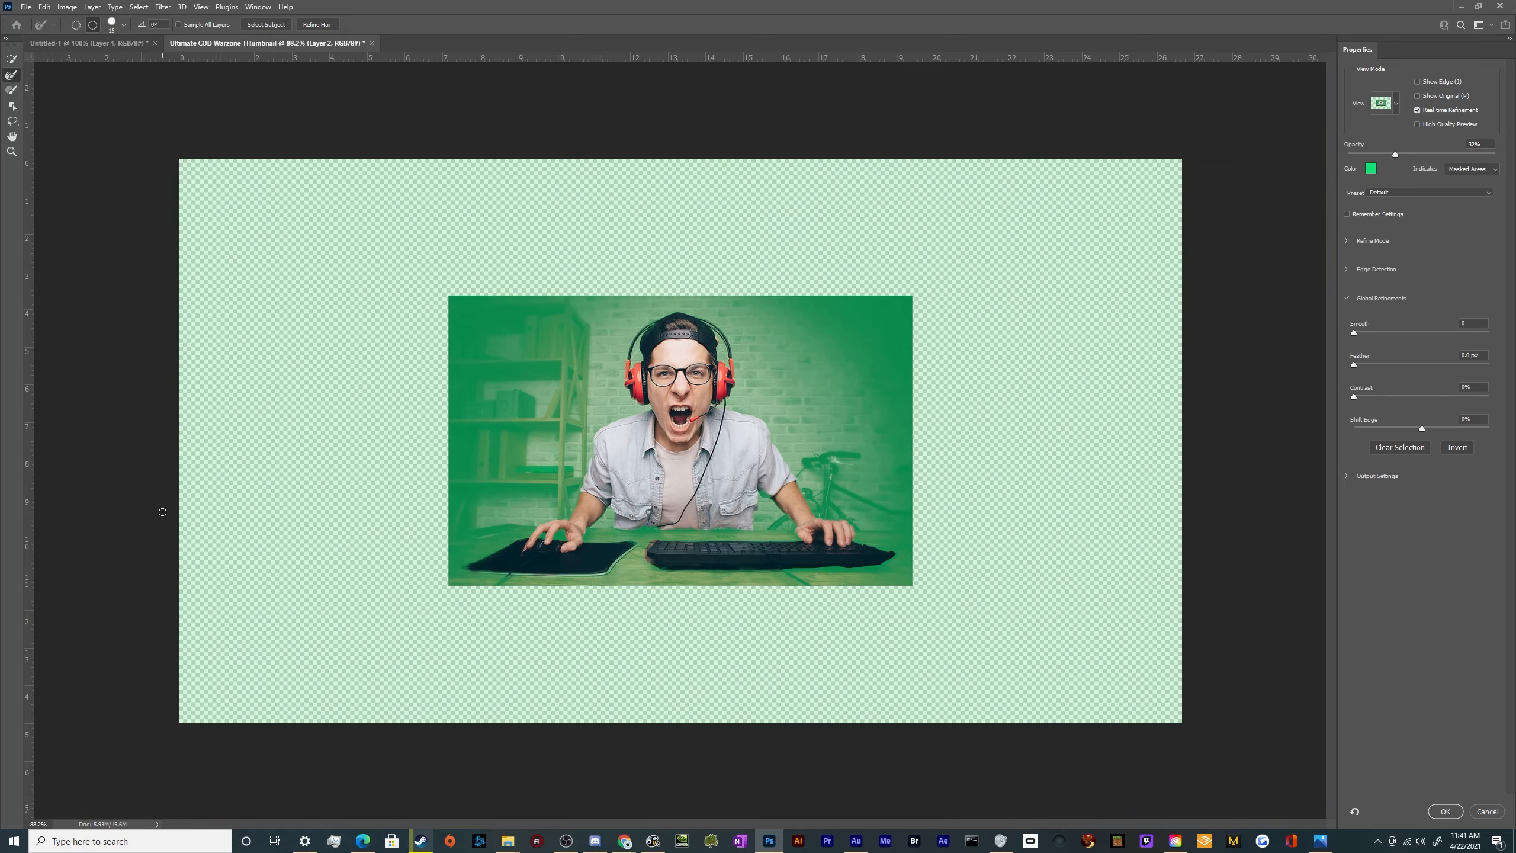
scroll(318, 490, "up", 2)
scroll(746, 621, "up", 4)
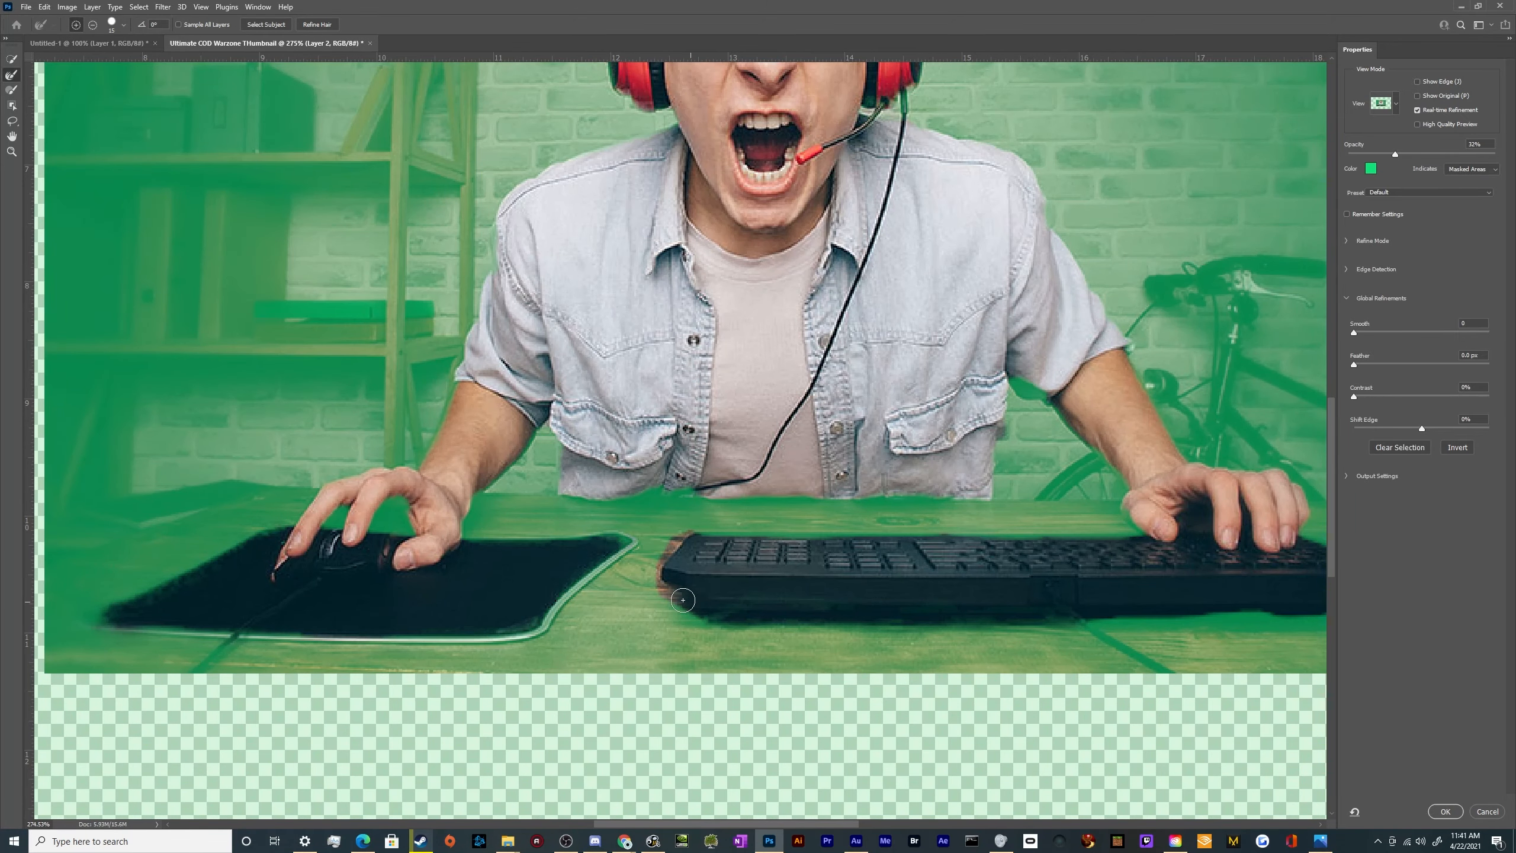
mouse_move(683, 599)
left_mouse_down()
mouse_move(664, 551)
mouse_move(675, 529)
mouse_move(1119, 527)
left_mouse_up()
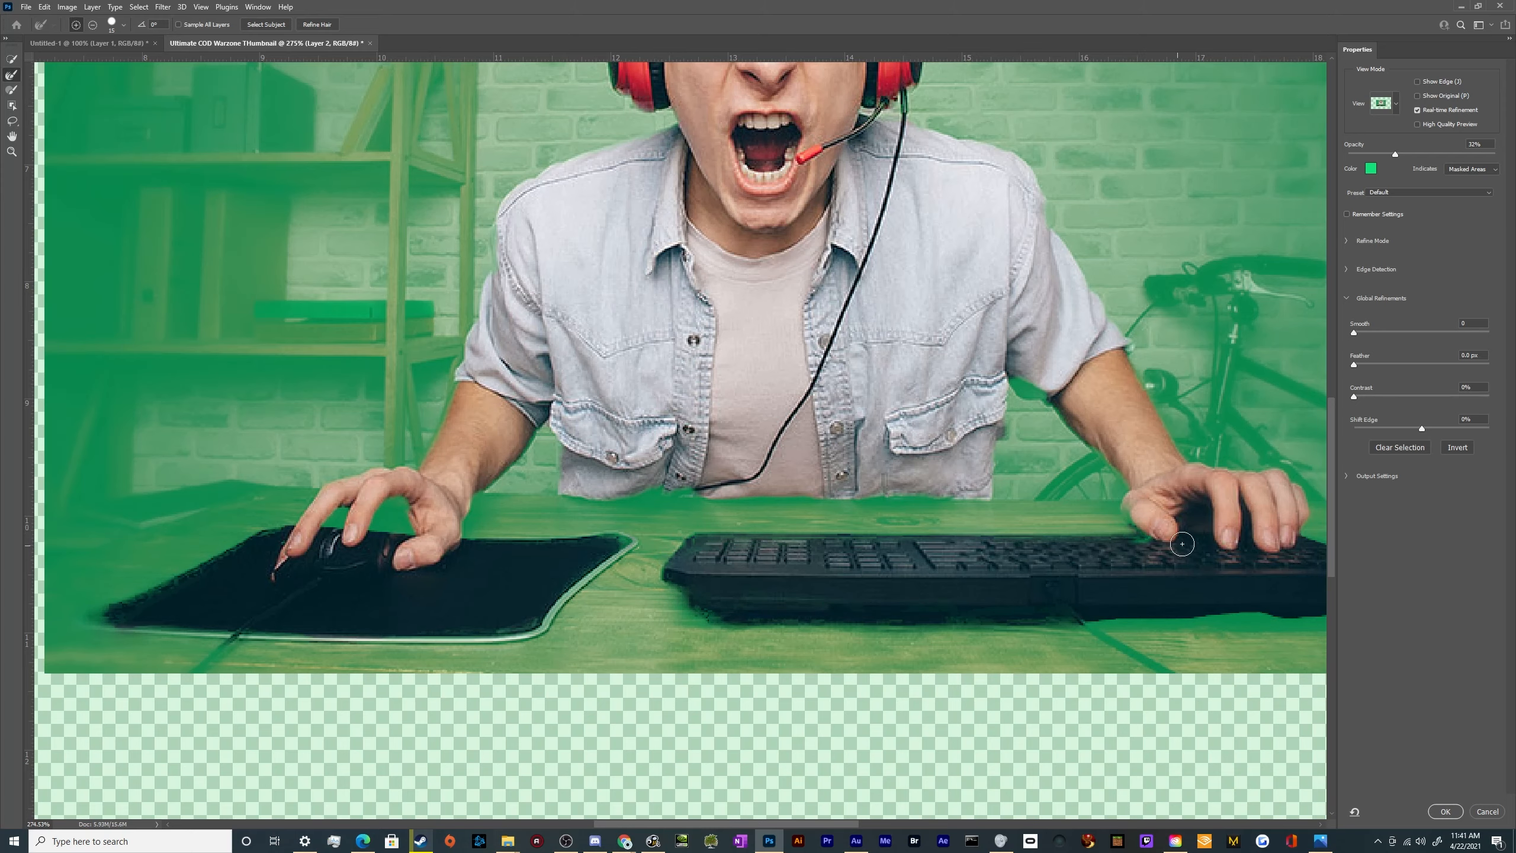
scroll(1237, 550, "down", 4)
scroll(1257, 550, "up", 3)
mouse_move(1189, 528)
left_mouse_down()
mouse_move(1288, 561)
mouse_move(1215, 588)
mouse_move(941, 587)
left_mouse_up()
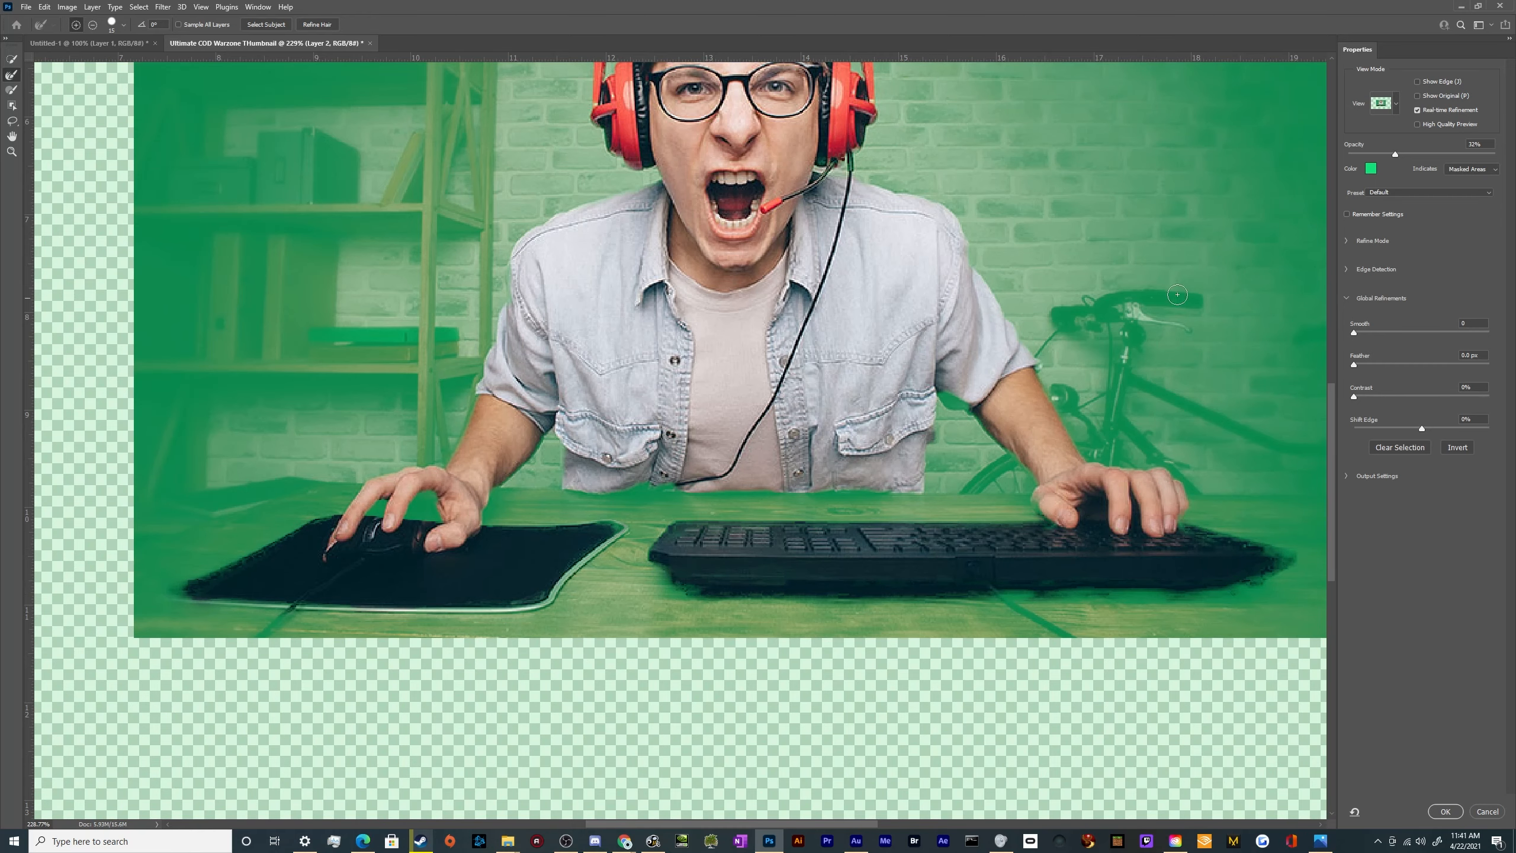
left_click(1447, 812)
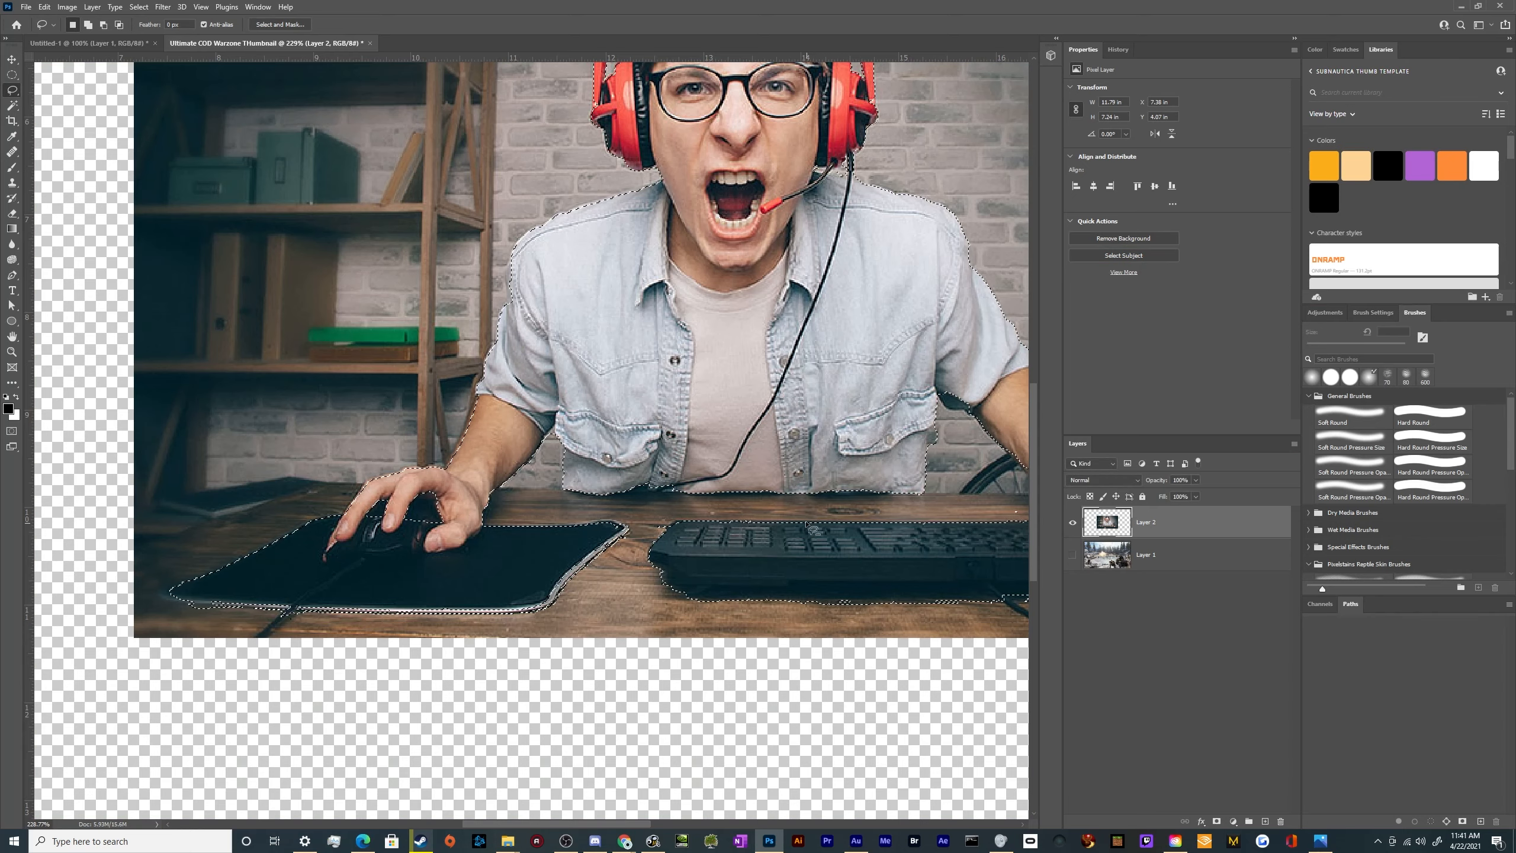
Add a layer mask to Layer 2 from the refined gamer selection
key("ctrl+0")
scroll(818, 313, "up", 6)
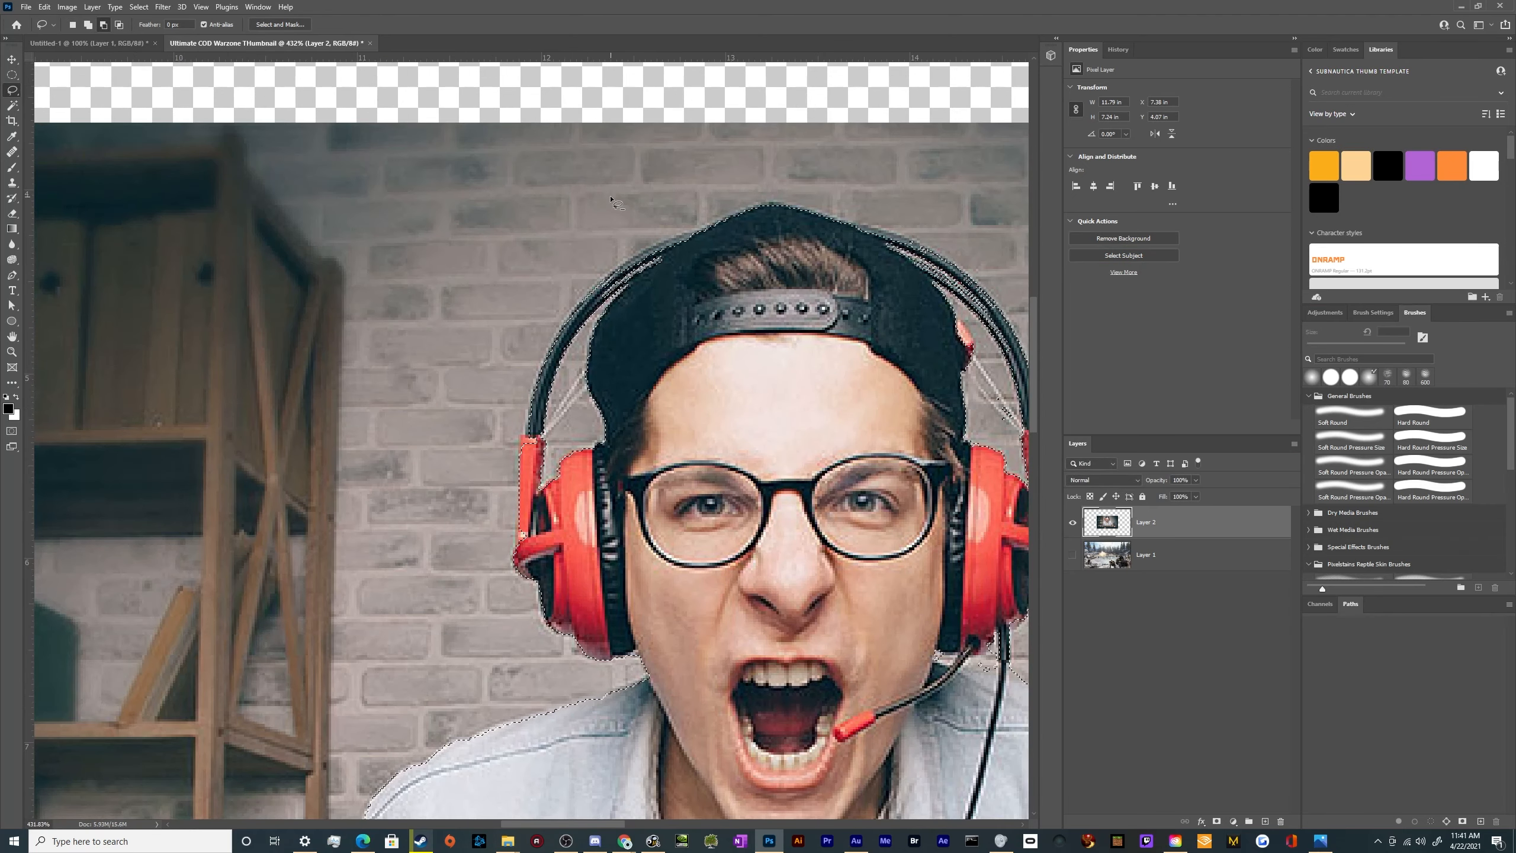
scroll(726, 421, "down", 5)
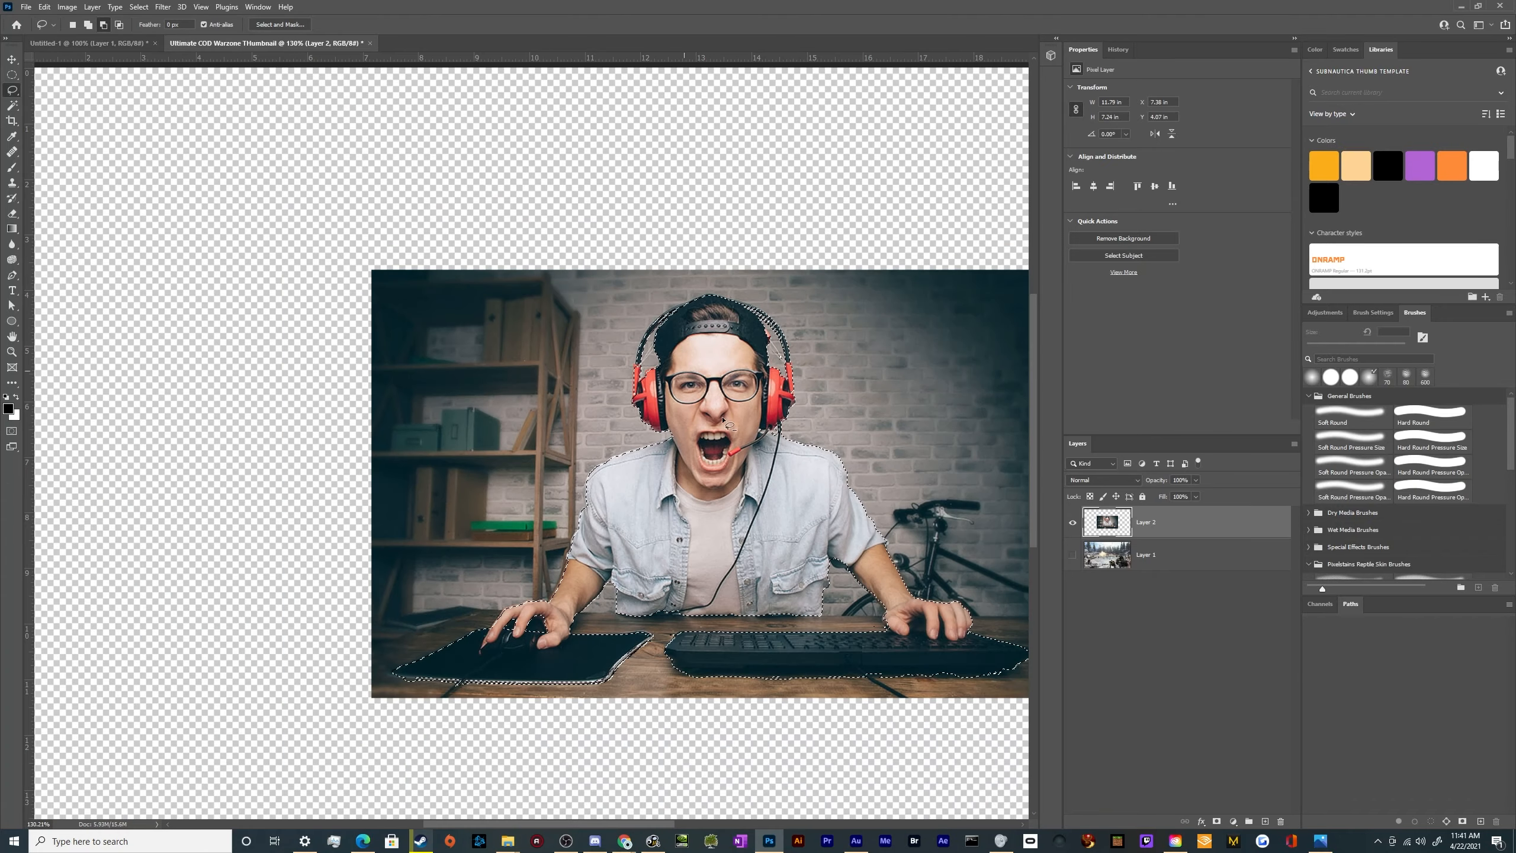
left_click(1216, 822)
scroll(801, 628, "down", 3)
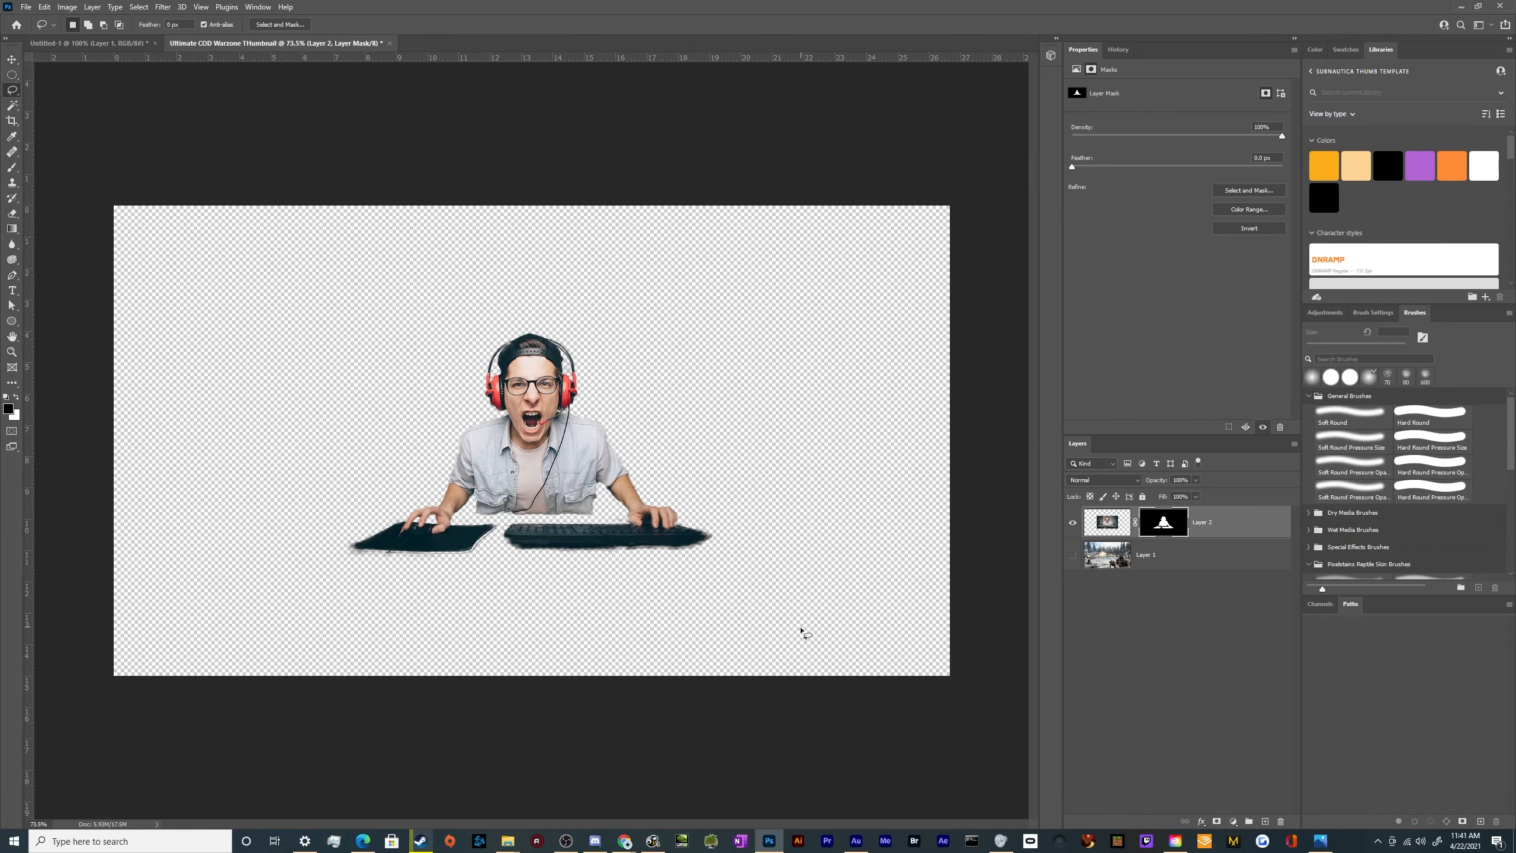
scroll(536, 531, "up", 3)
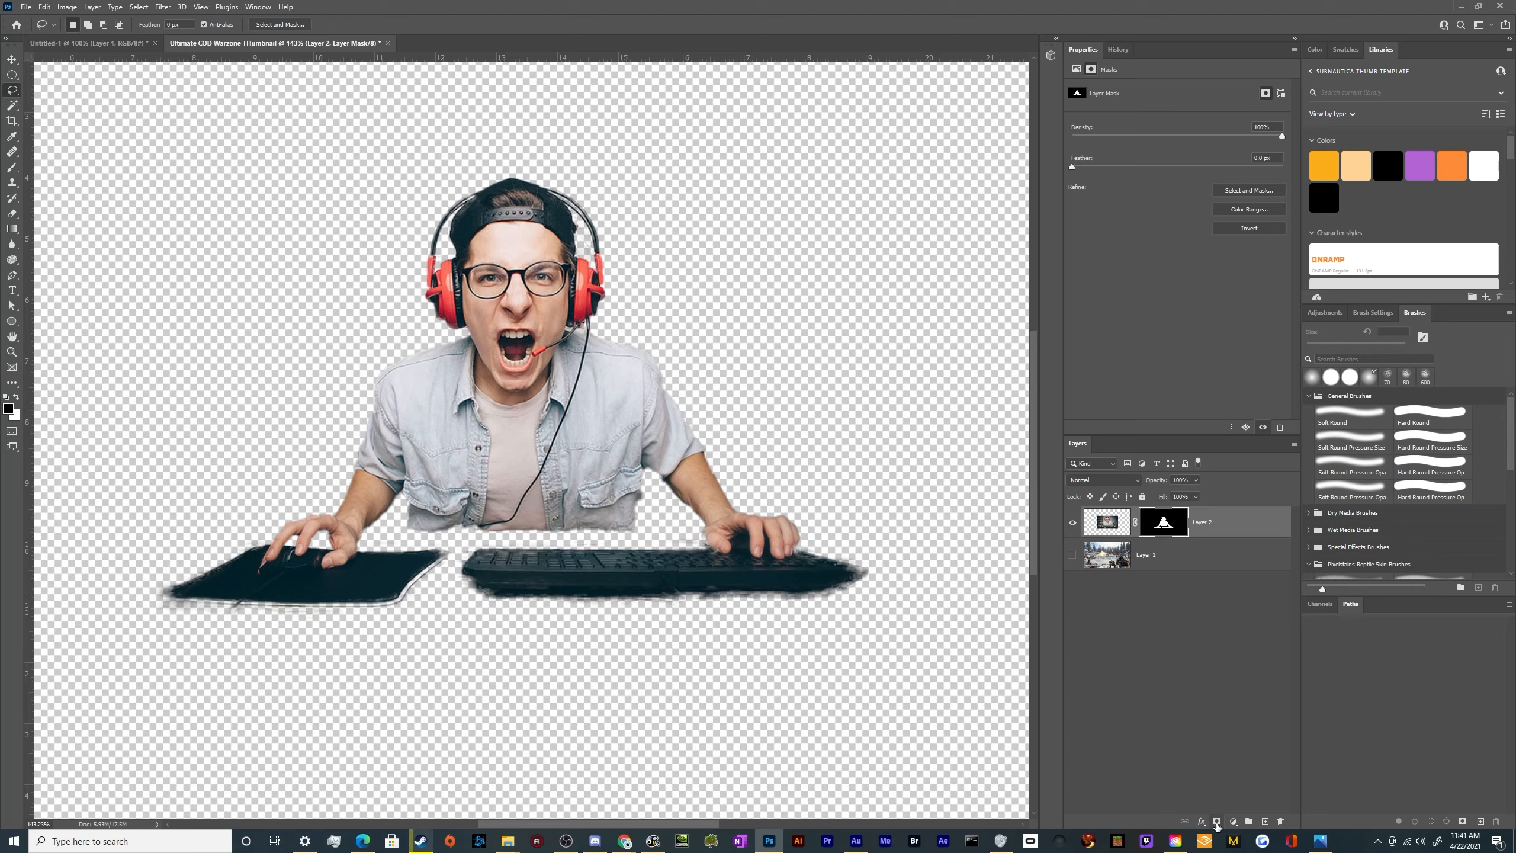
key("ctrl+z")
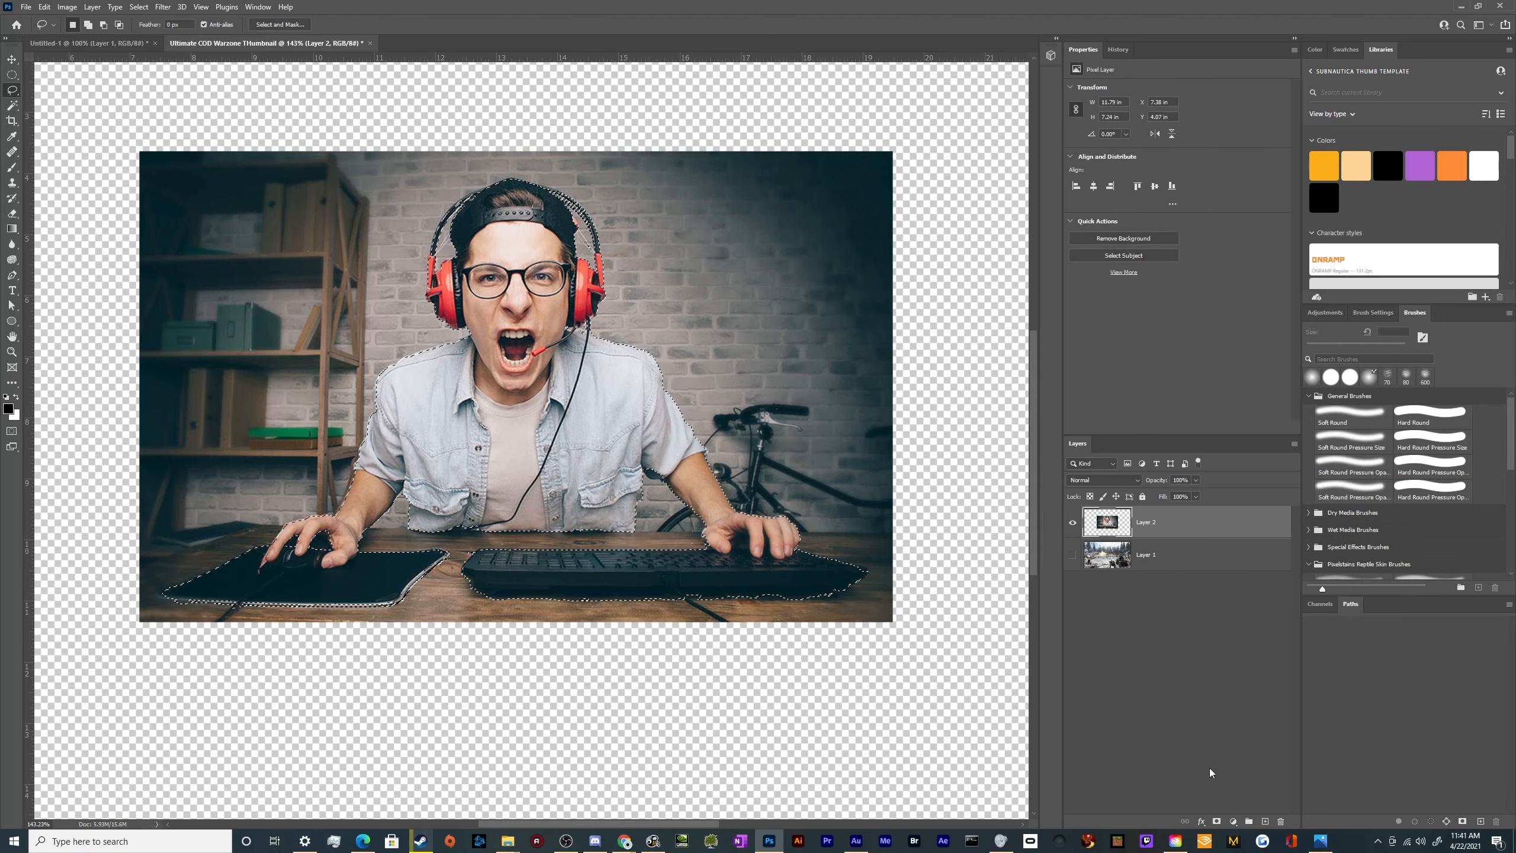
left_click(1216, 822)
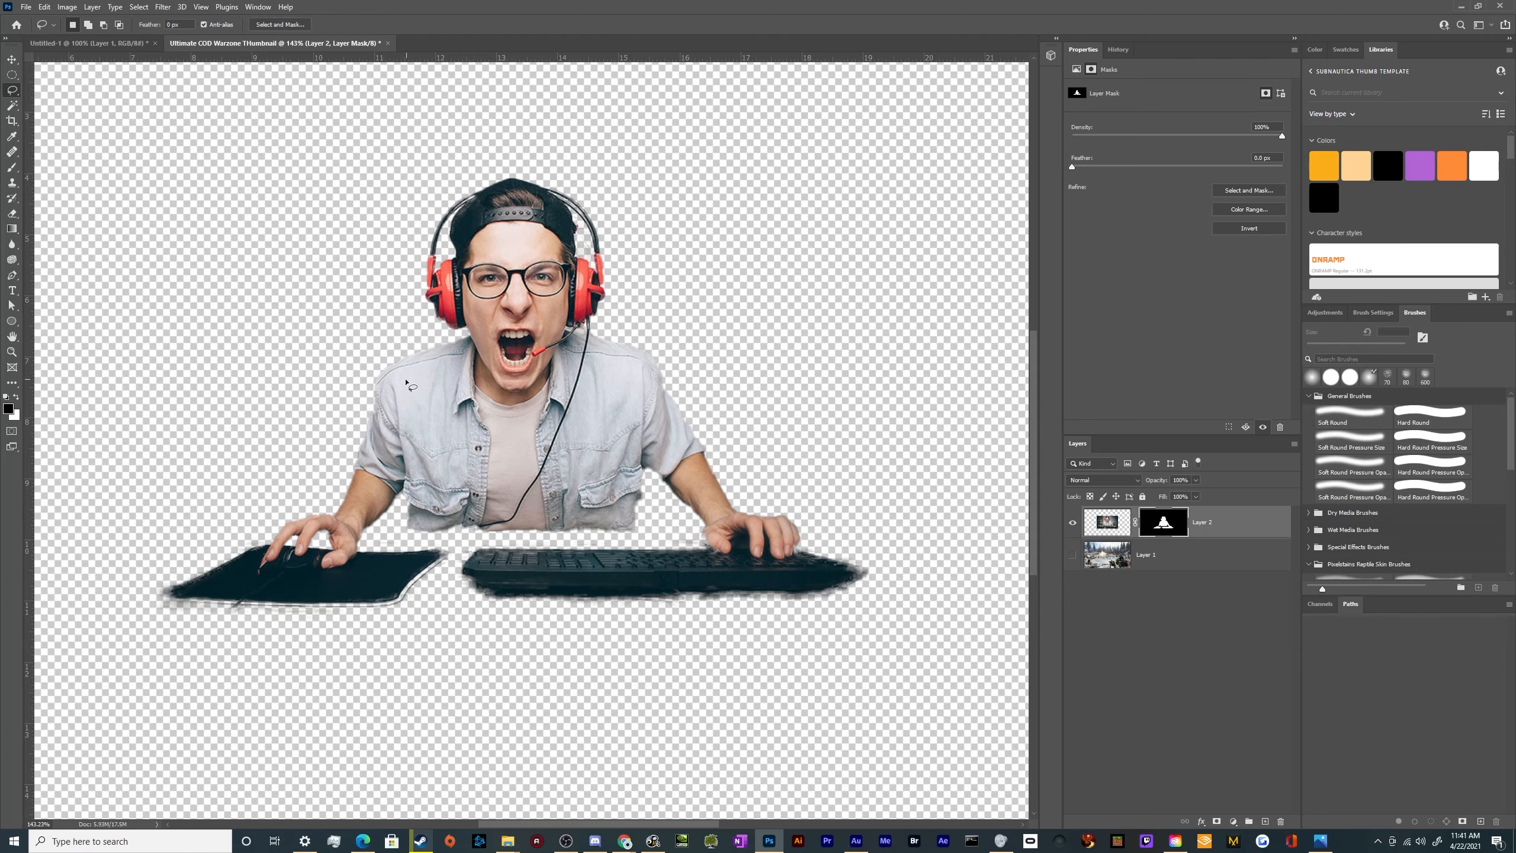
Paint white on Layer 2's mask with the Soft Round brush along the shirt's lower hem to restore it
key("b")
scroll(295, 326, "up", 3)
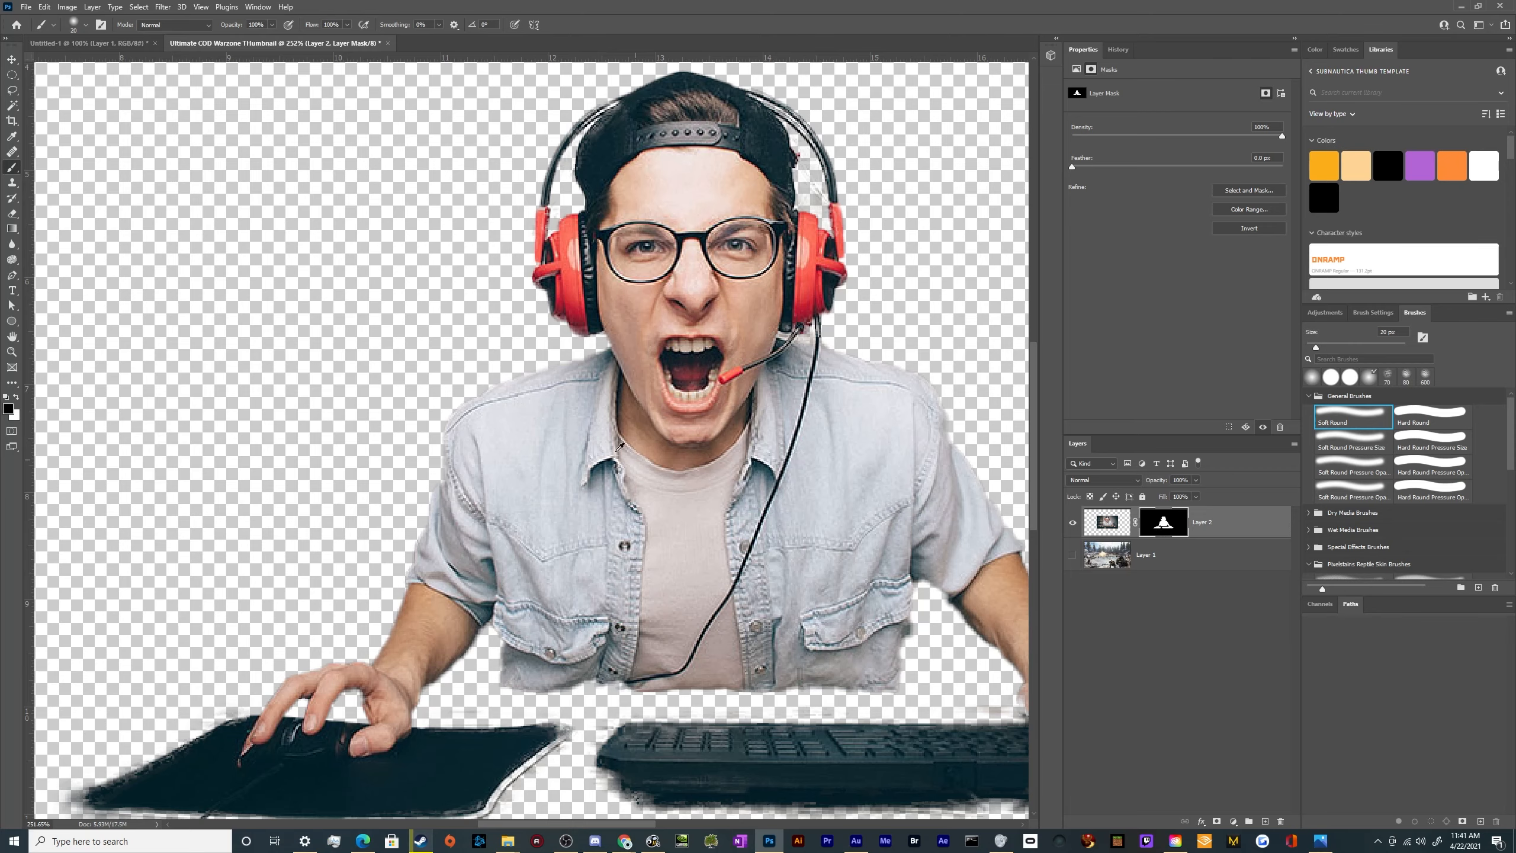
scroll(619, 446, "up", 1)
key("x")
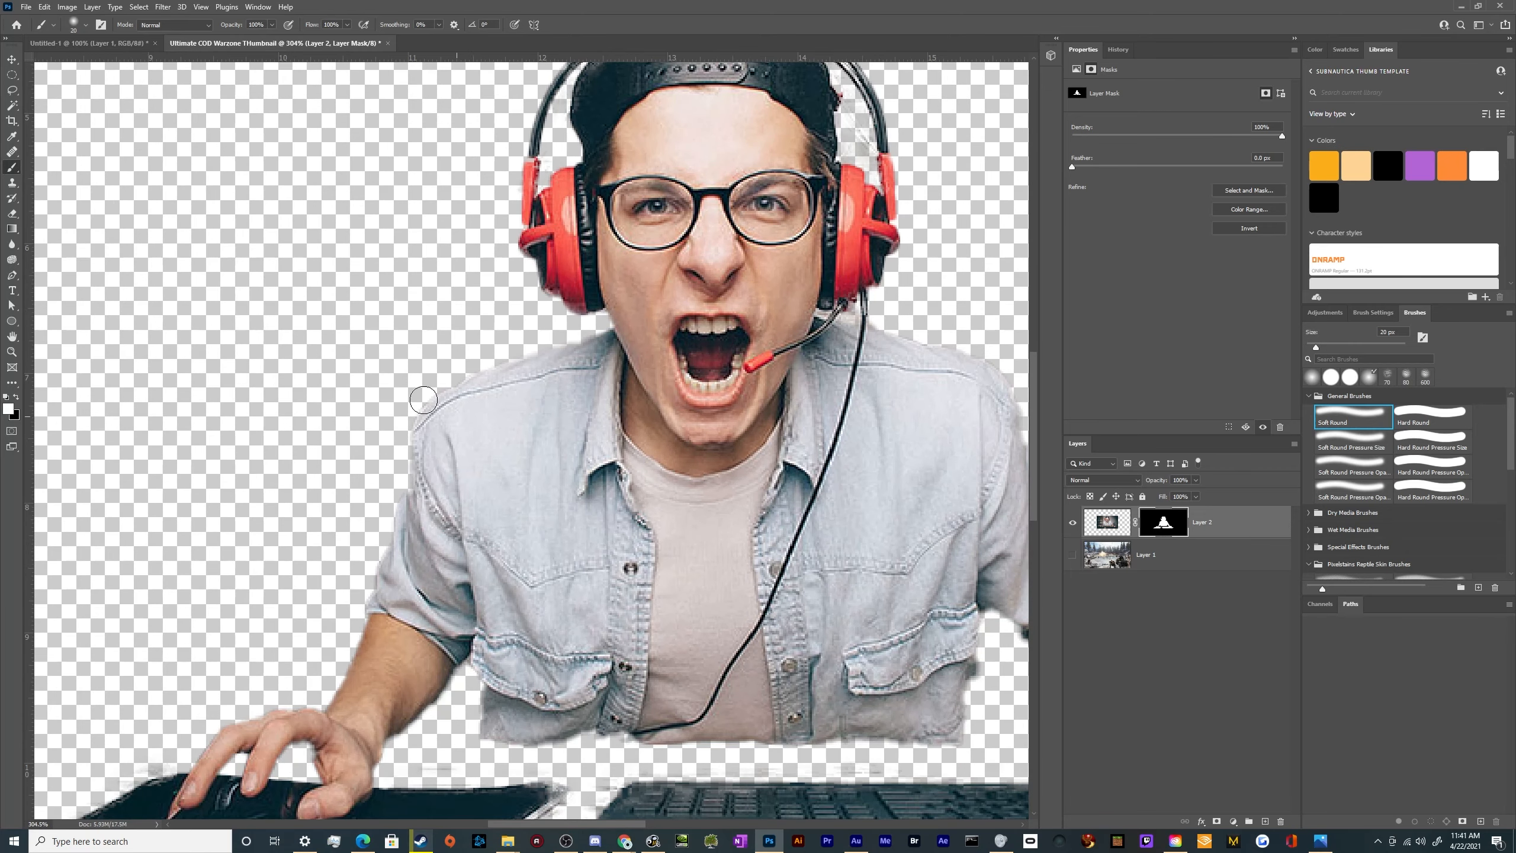
mouse_move(424, 400)
left_mouse_down()
mouse_move(188, 366)
mouse_move(158, 519)
mouse_move(275, 621)
left_mouse_up()
key("ctrl+z")
scroll(537, 715, "down", 3)
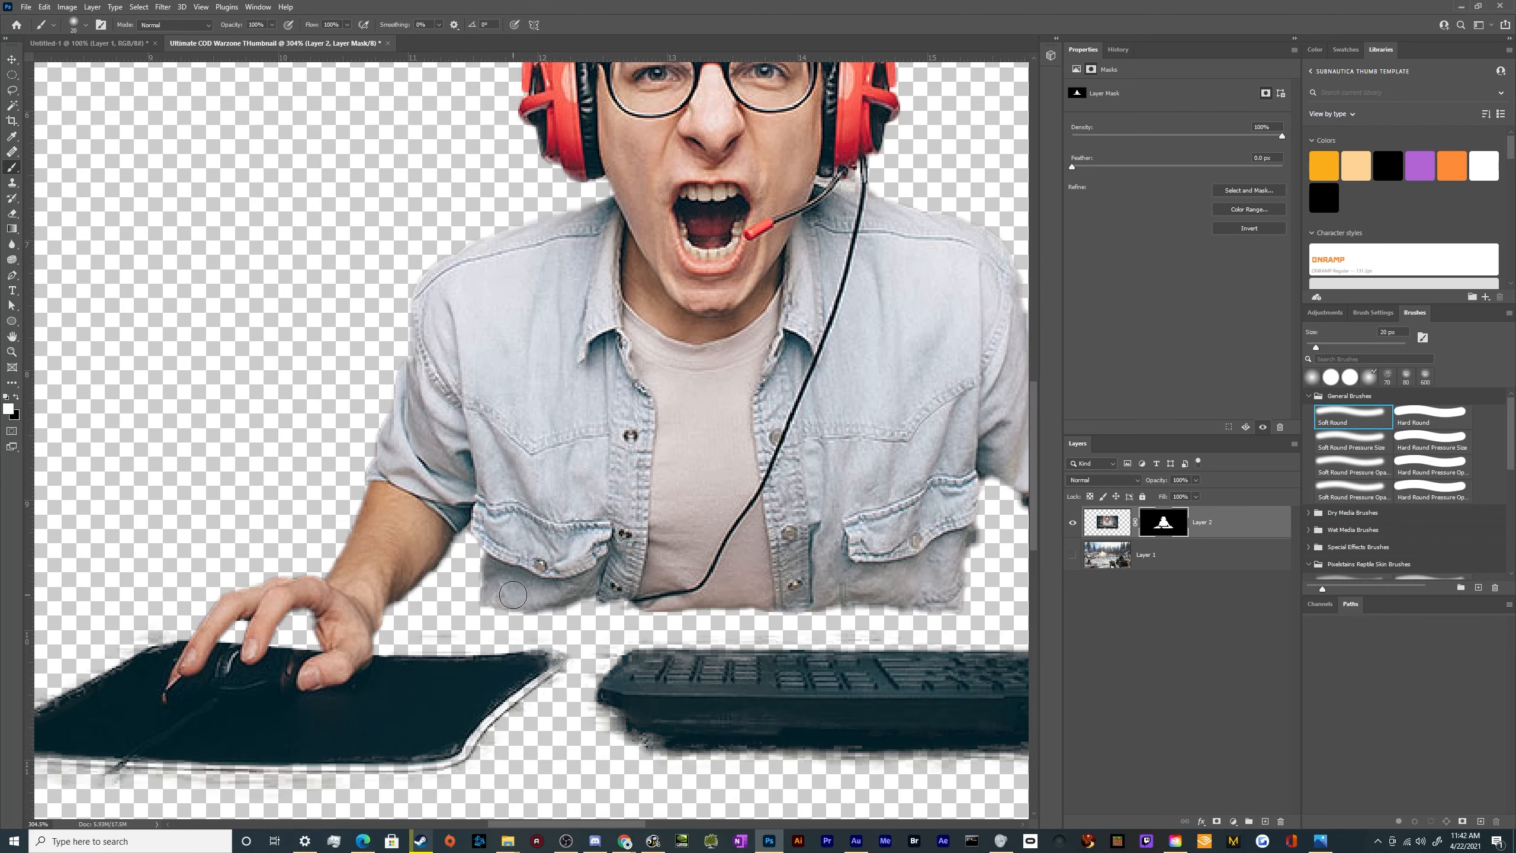
mouse_move(512, 594)
left_mouse_down()
mouse_move(905, 594)
mouse_move(970, 564)
mouse_move(955, 585)
left_mouse_up()
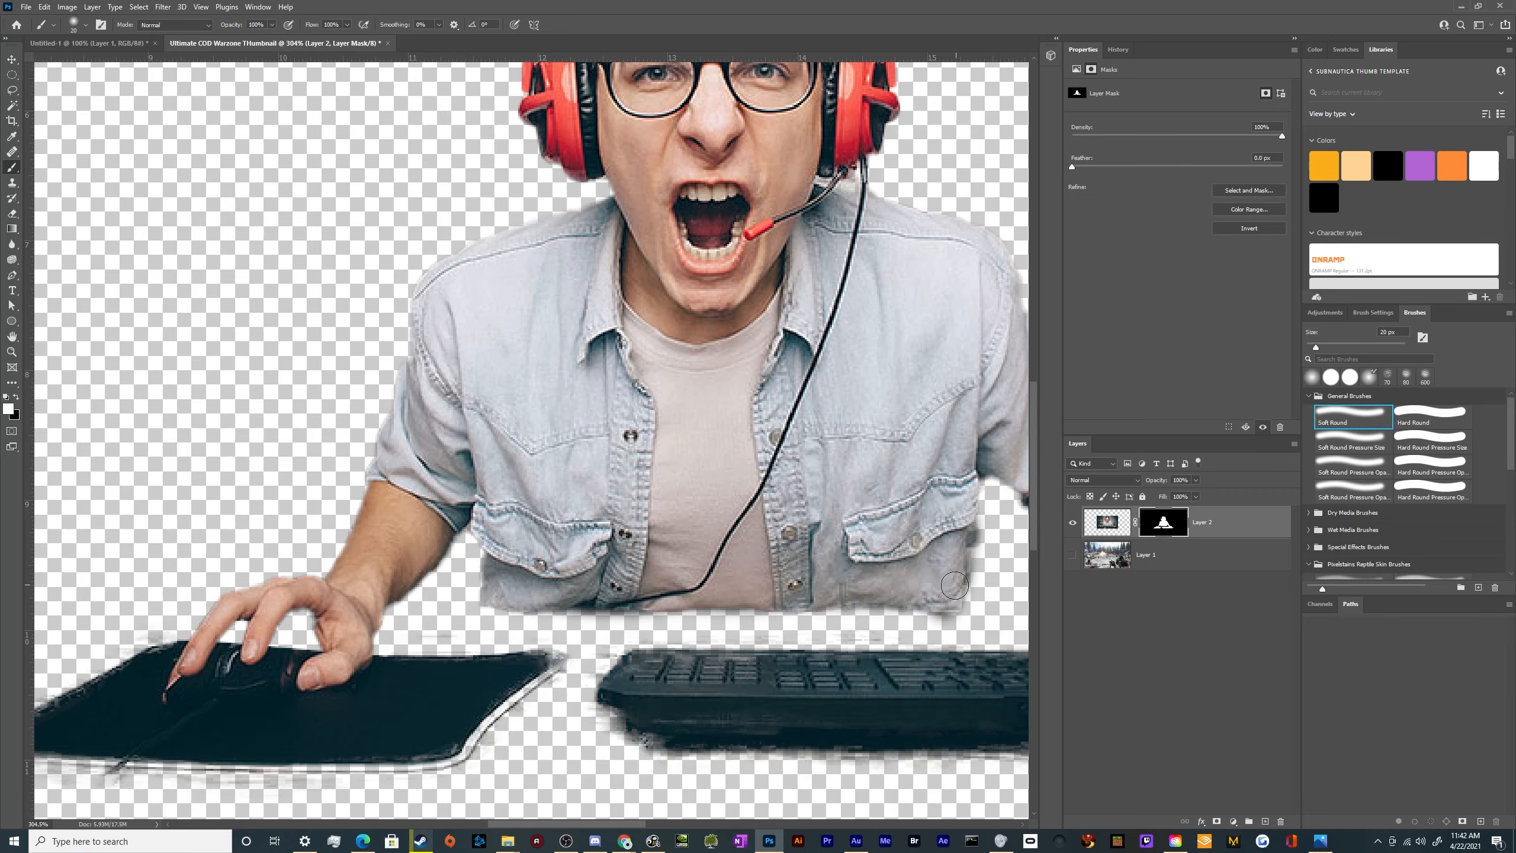
Paint black on the mask with a smaller Soft Round brush to erase leftover wall between the headset band and the cap
scroll(543, 418, "down", 4)
scroll(675, 90, "up", 4)
scroll(667, 270, "up", 2)
key("x")
key("bracketleft")
key("bracketleft")
key("bracketleft")
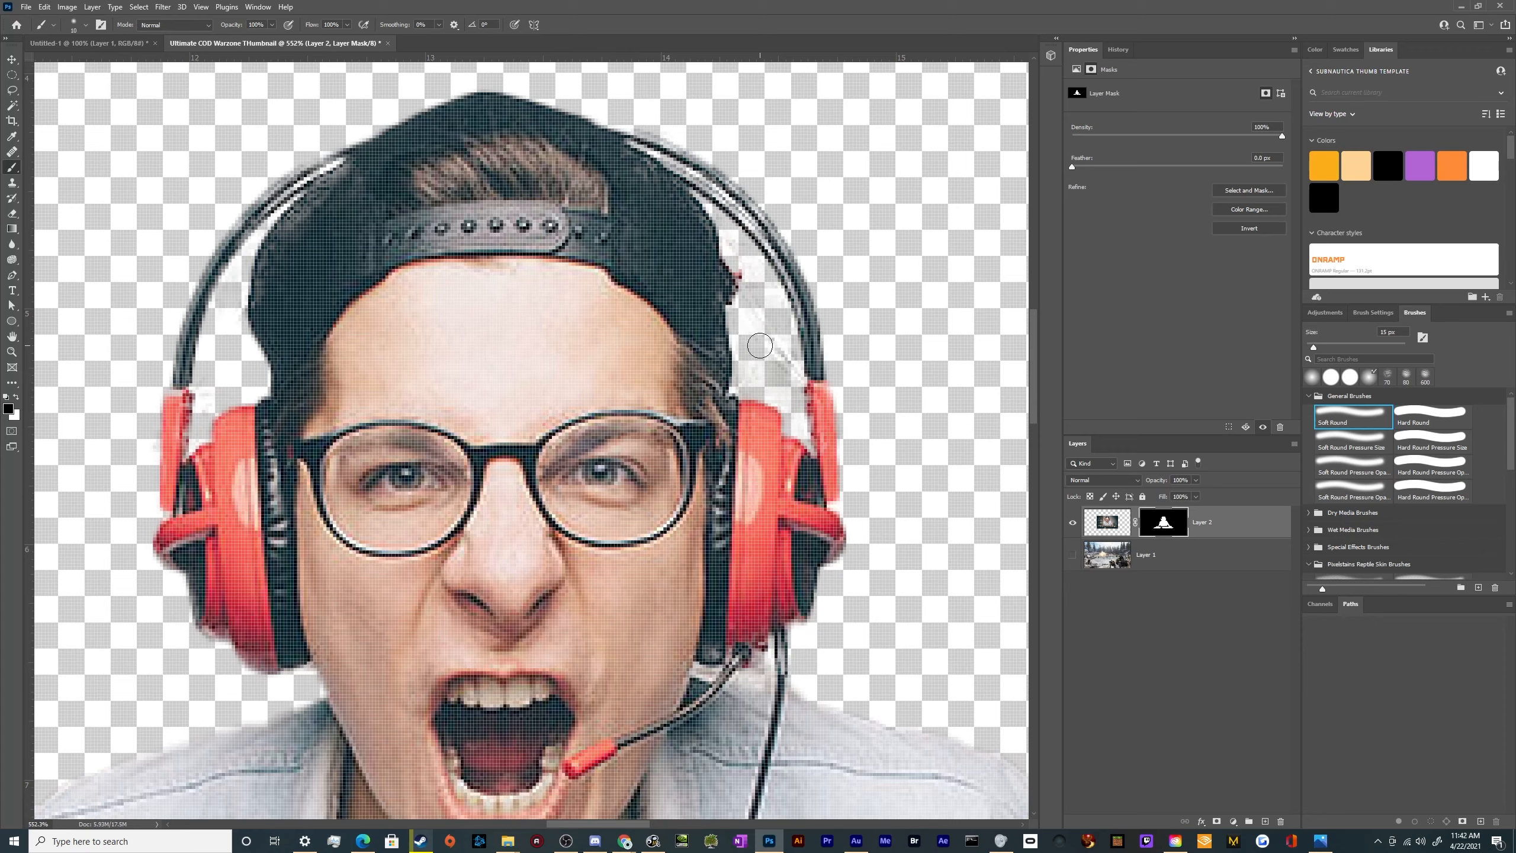
mouse_move(760, 346)
left_mouse_down()
mouse_move(779, 377)
mouse_move(786, 337)
mouse_move(757, 292)
mouse_move(753, 325)
mouse_move(735, 254)
left_mouse_up()
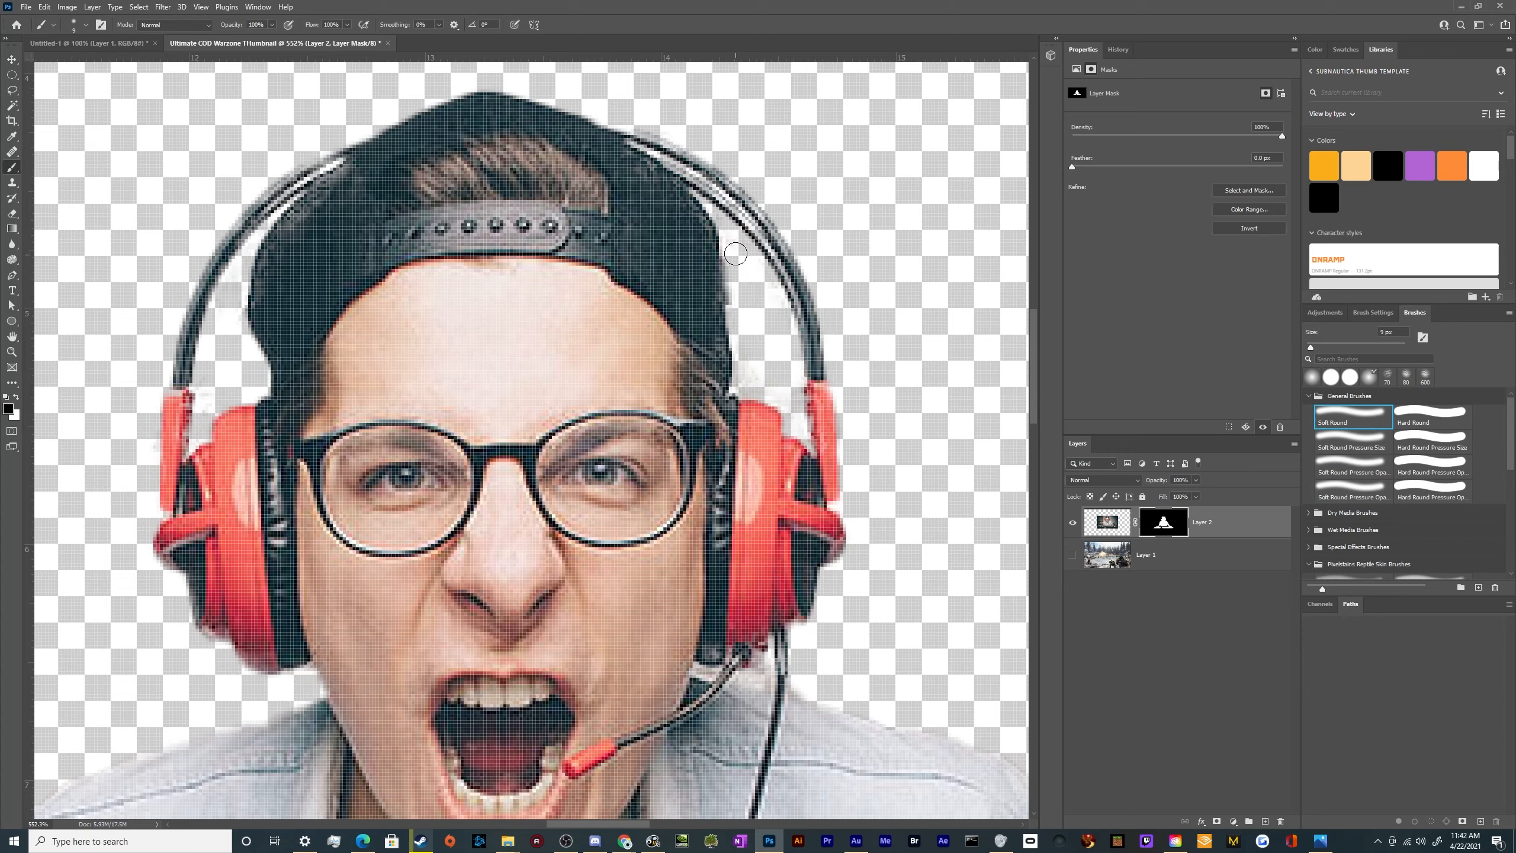
mouse_move(782, 329)
left_mouse_down()
mouse_move(743, 251)
mouse_move(725, 287)
mouse_move(763, 389)
left_mouse_up()
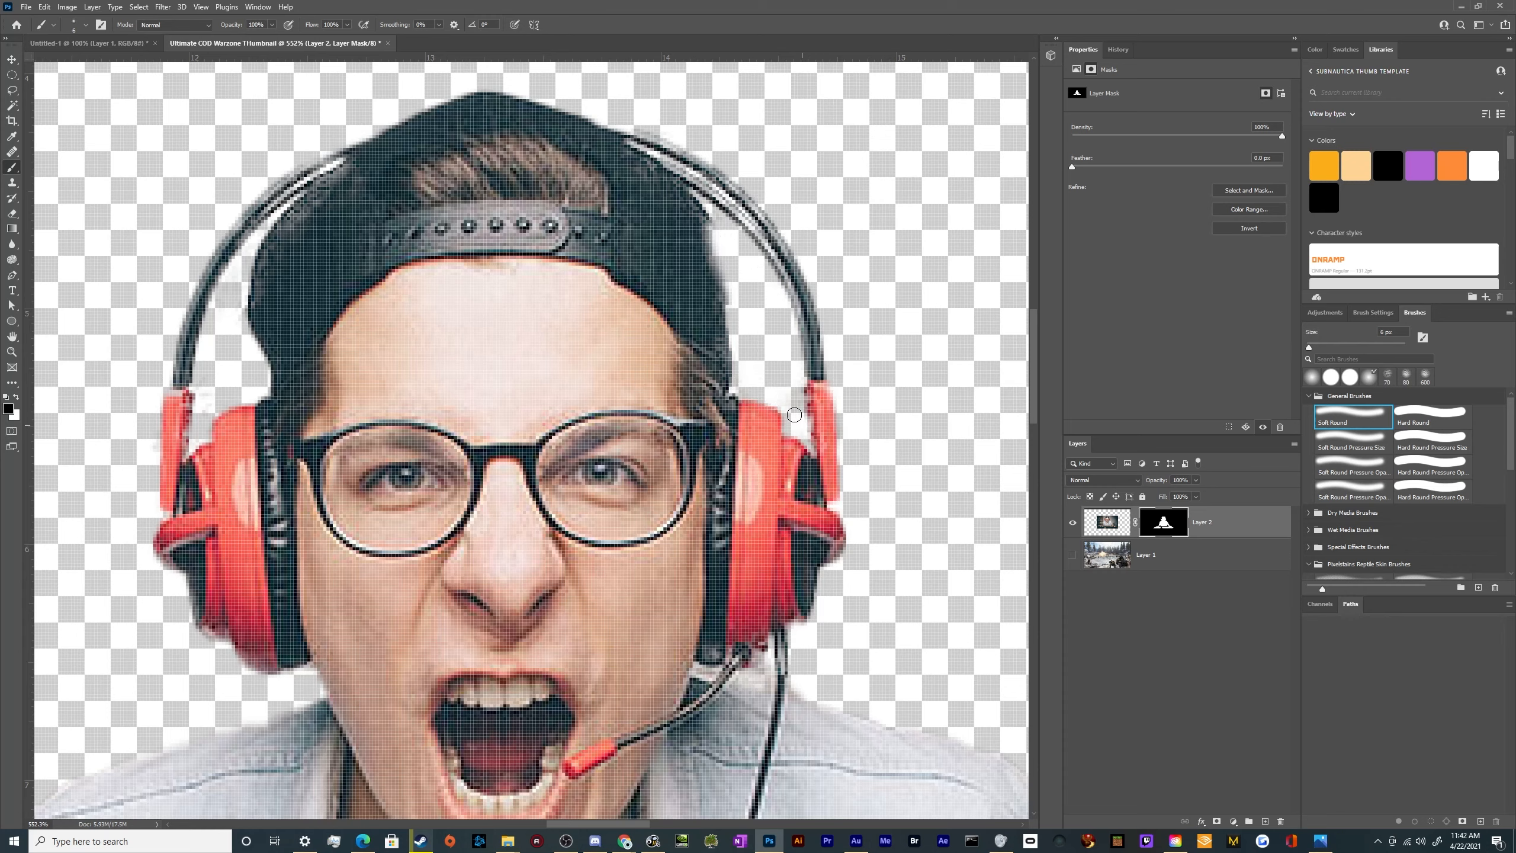
left_click_drag(801, 408, 803, 427)
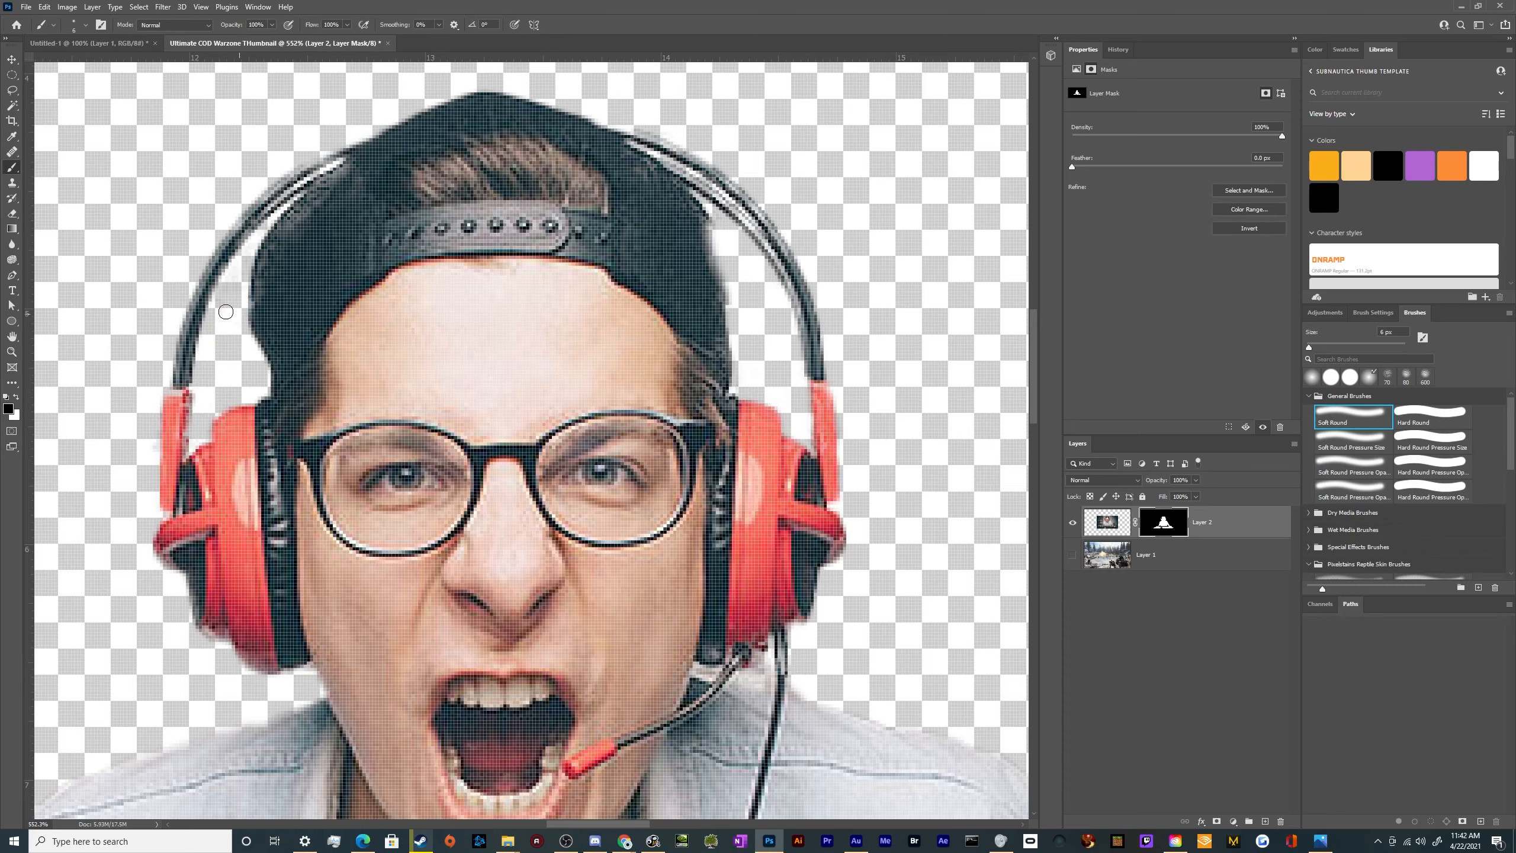
left_click_drag(235, 276, 234, 282)
Paint white on the mask with a 15 px Soft Round brush to restore the mouse pad's outer corner and adjoining edges
scroll(178, 379, "down", 3)
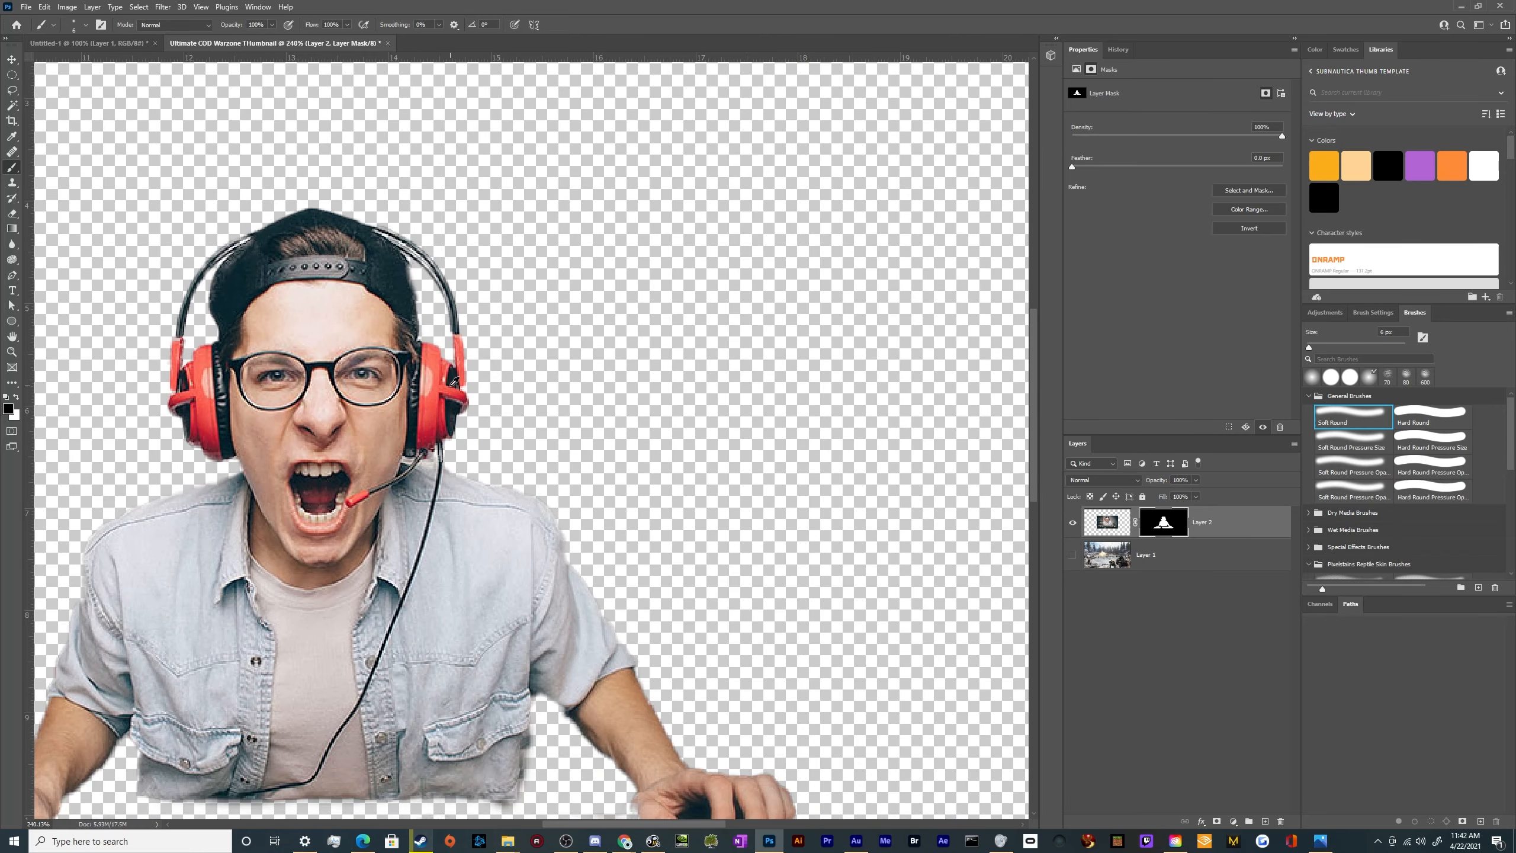
scroll(138, 454, "down", 5)
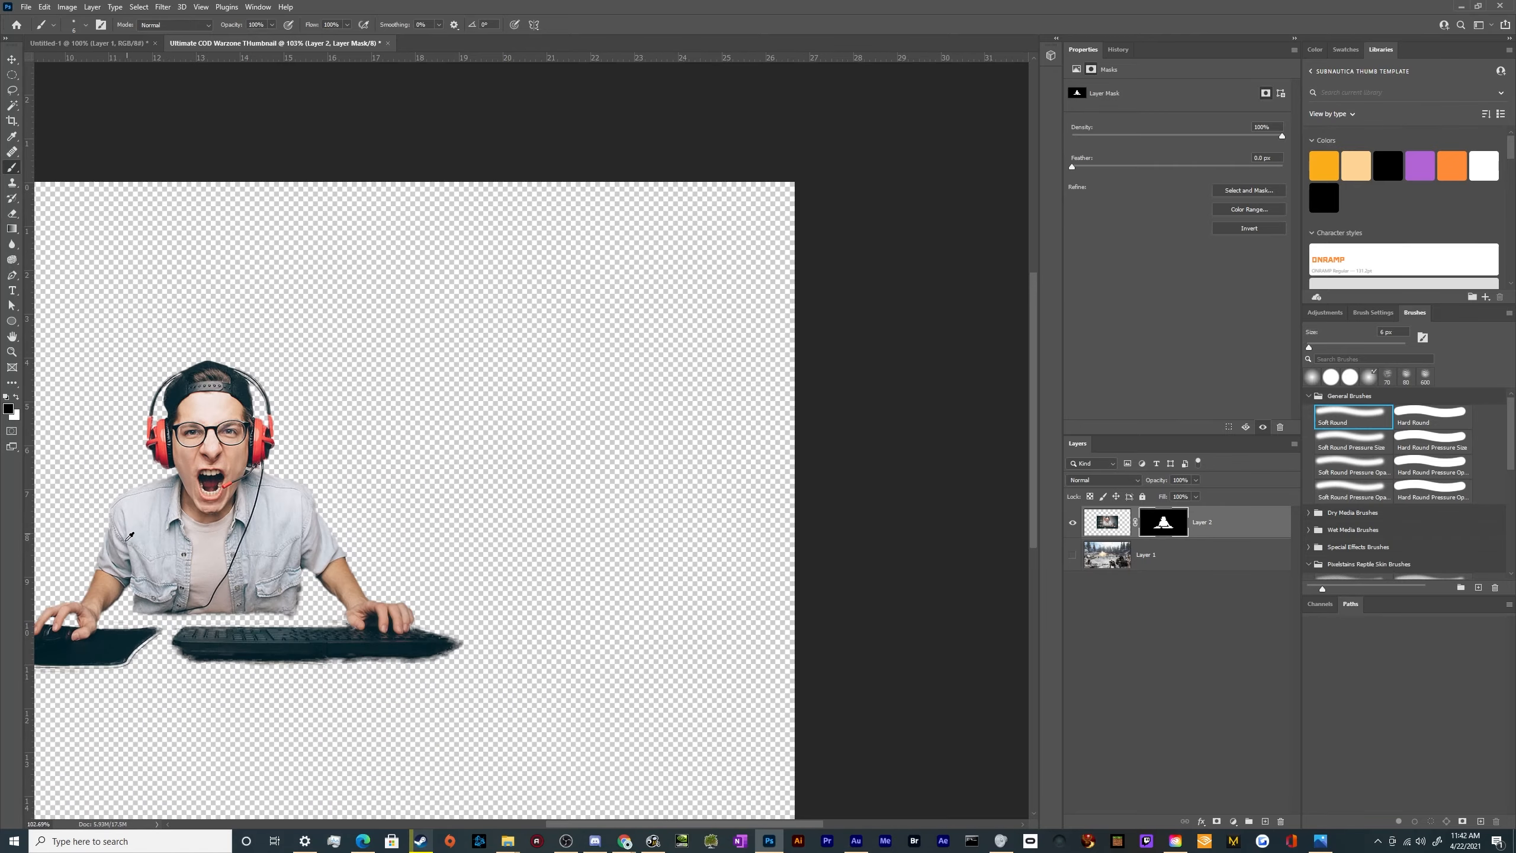
scroll(254, 569, "up", 3)
scroll(390, 554, "up", 4)
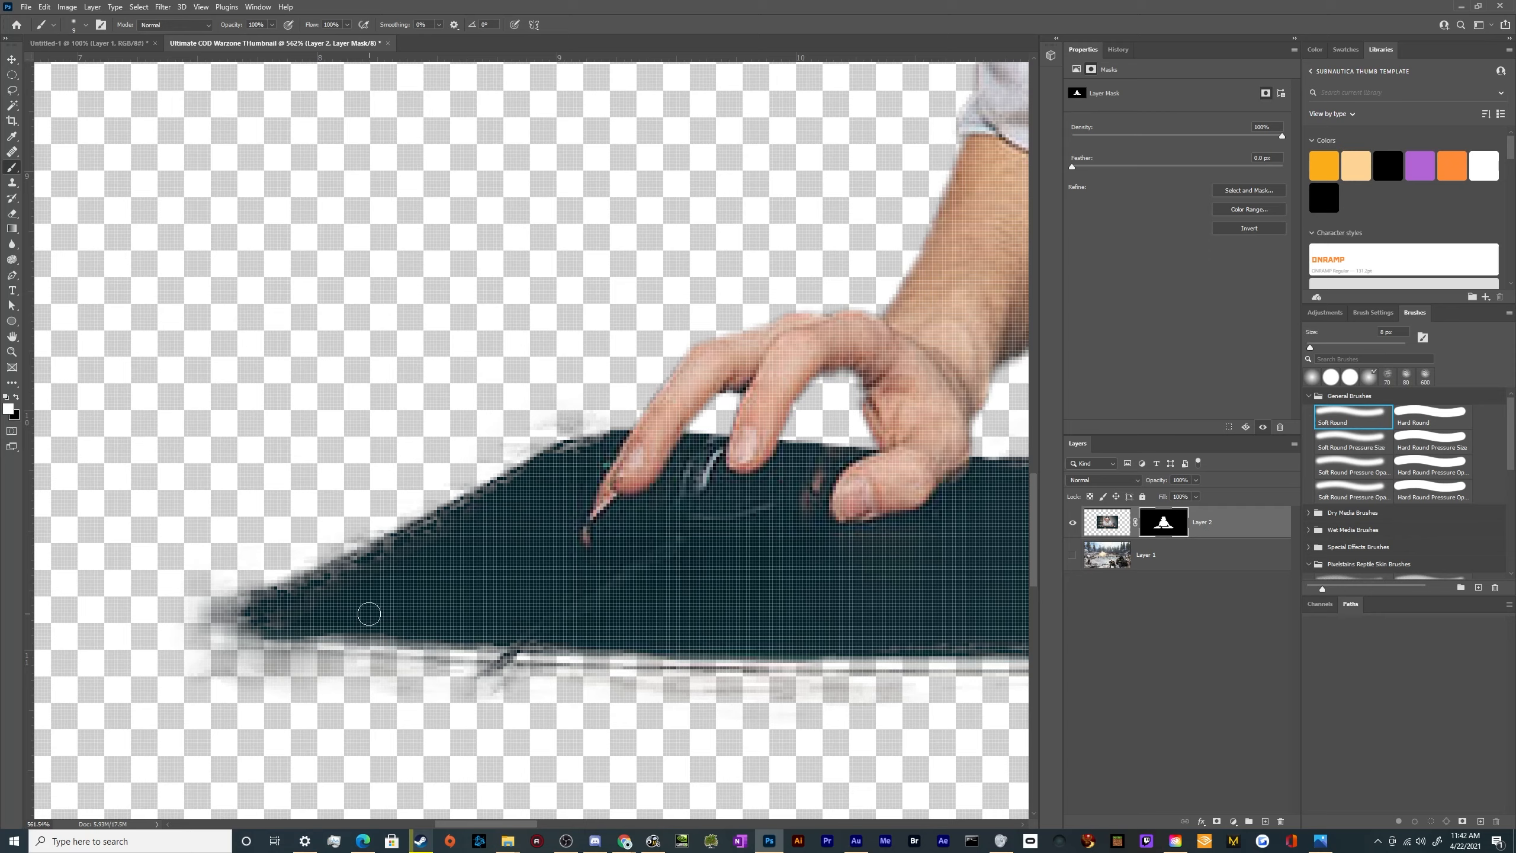
left_click_drag(407, 627, 568, 636)
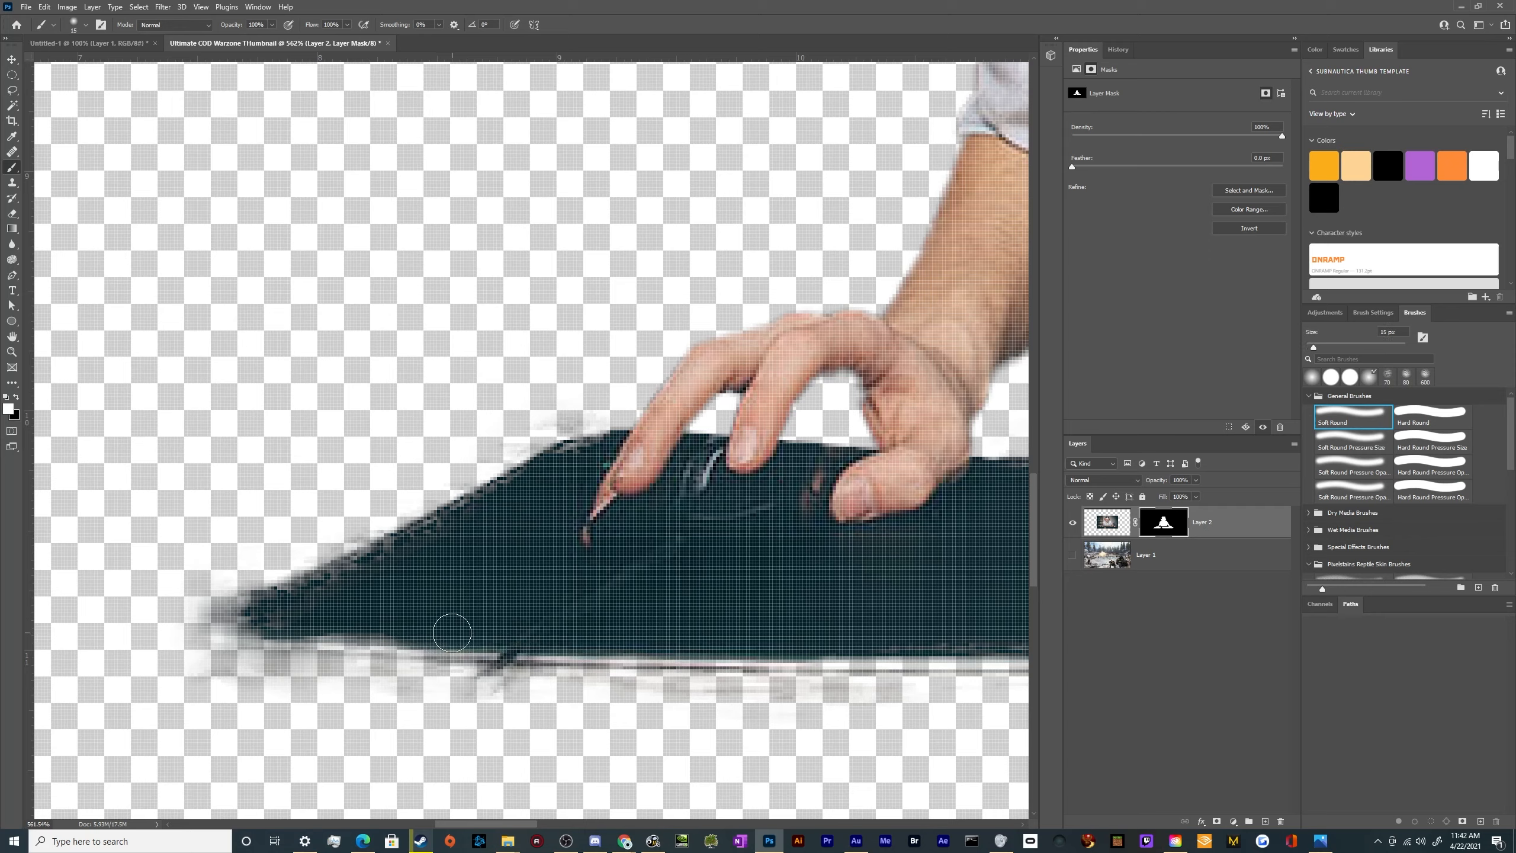
mouse_move(355, 625)
left_mouse_down()
mouse_move(428, 624)
mouse_move(232, 616)
mouse_move(516, 496)
left_mouse_up()
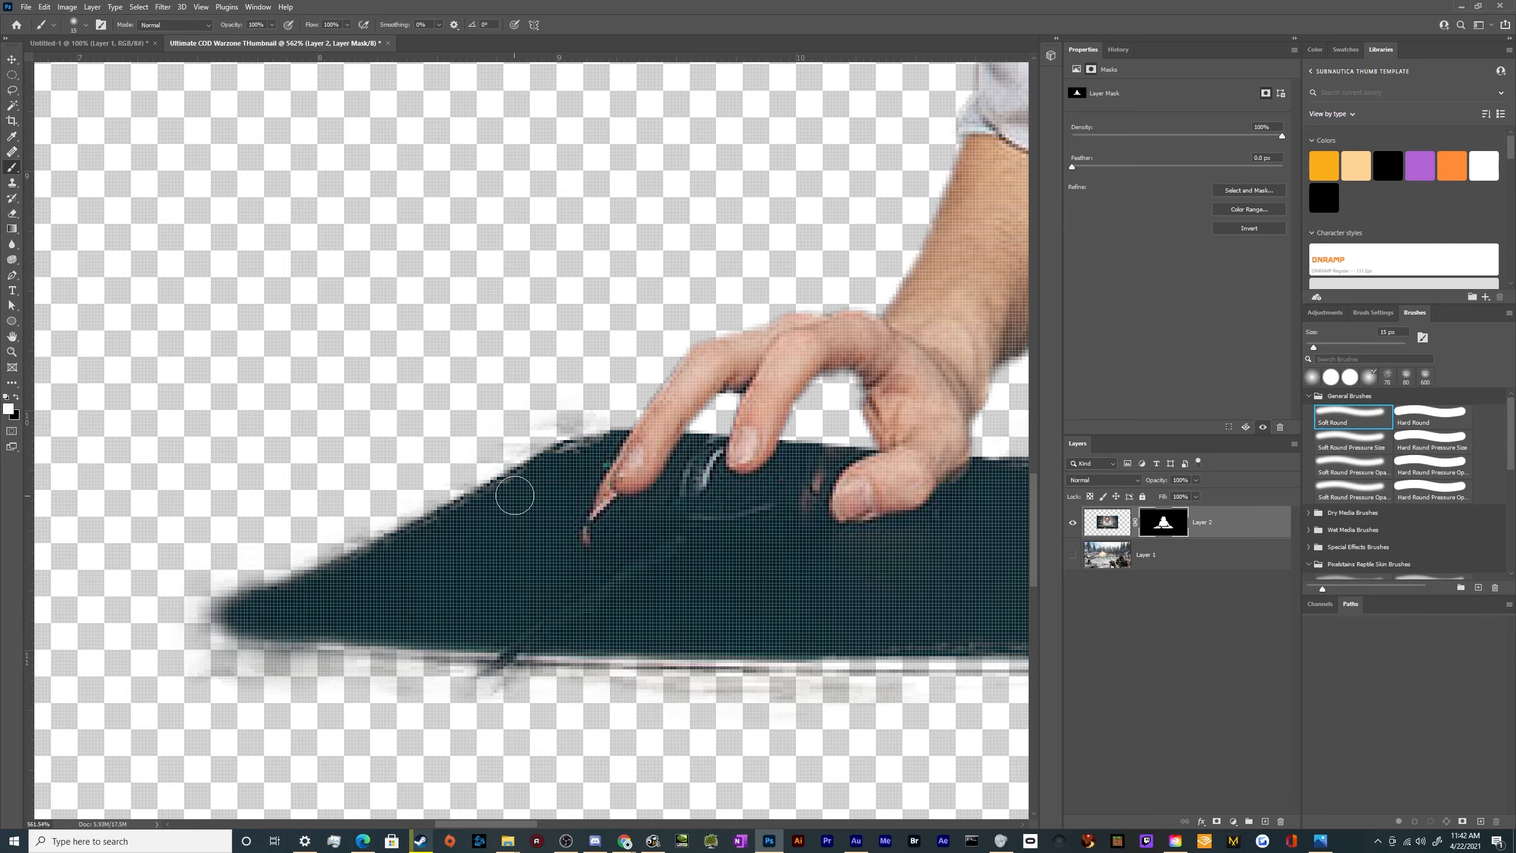
scroll(408, 591, "down", 1)
scroll(411, 587, "down", 4)
scroll(541, 577, "up", 3)
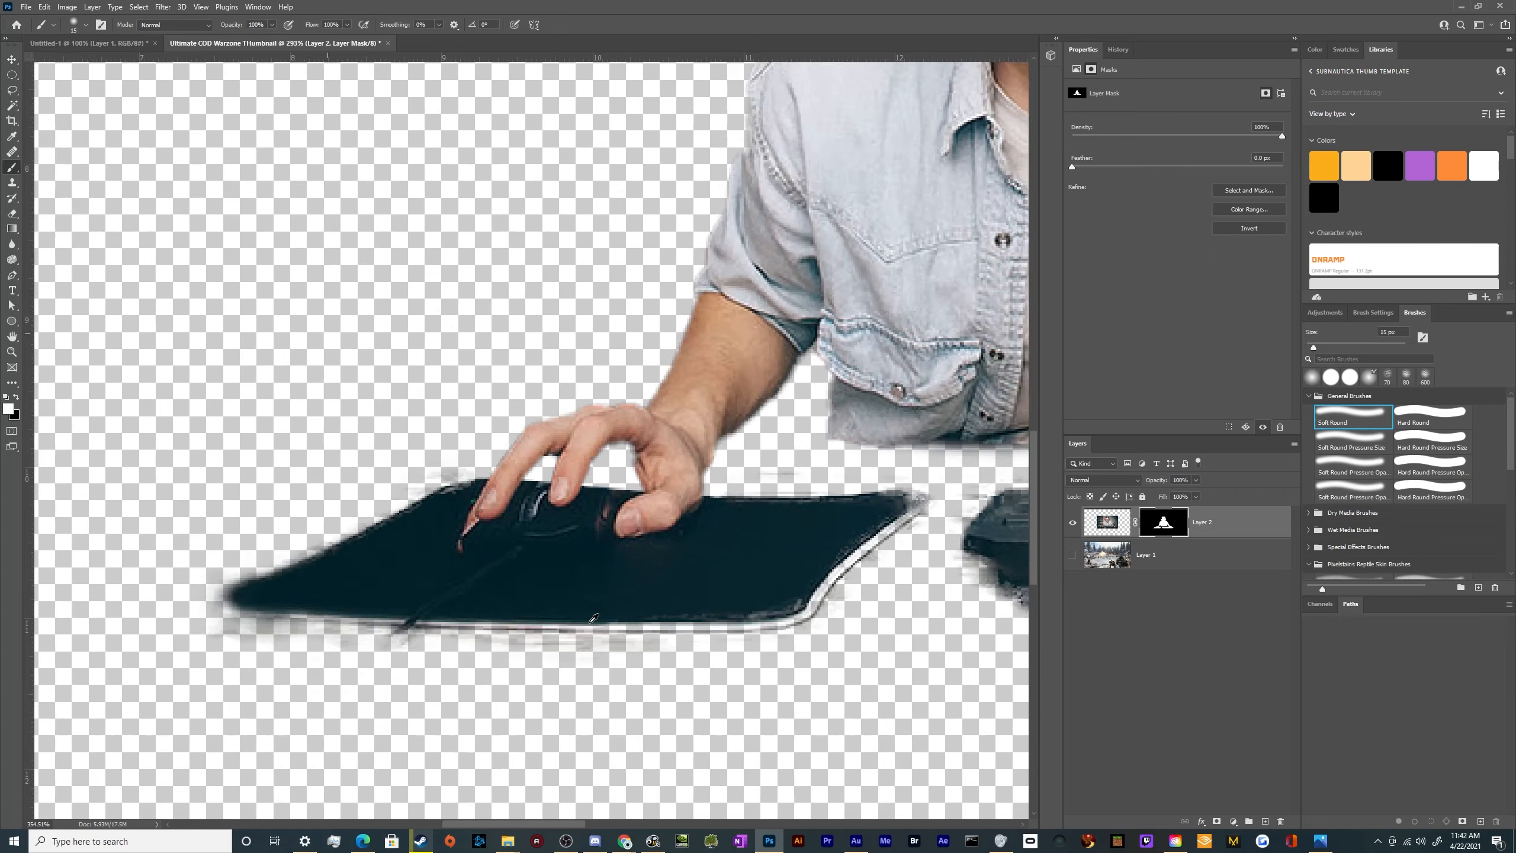
scroll(185, 576, "down", 2)
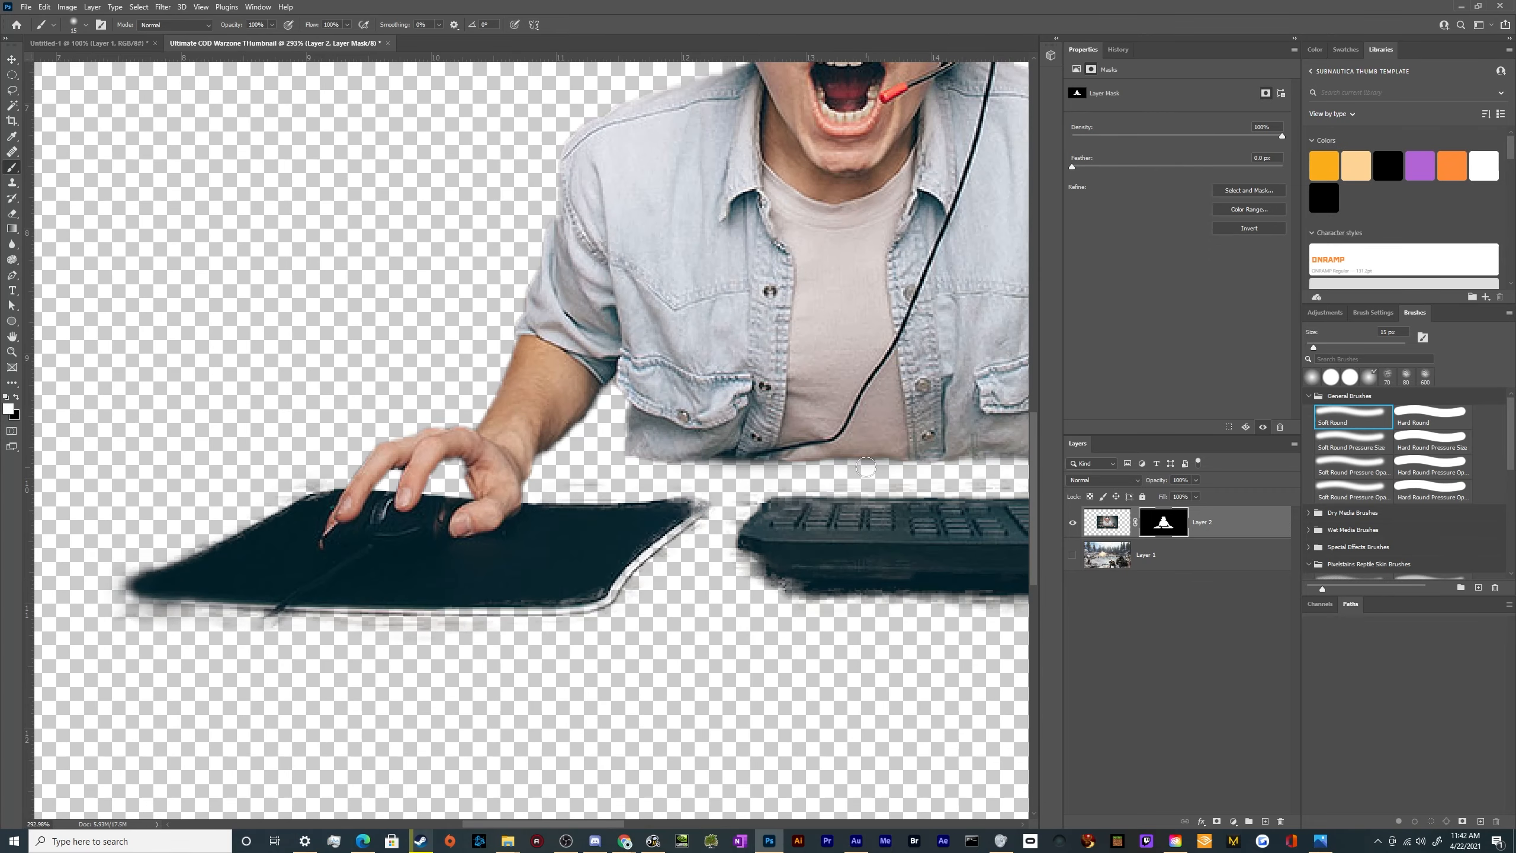
Choose the Hard Round brush and paint white along the mouse pad's slanted outer edge on Layer 2's mask
left_click(1427, 418)
scroll(60, 512, "up", 3)
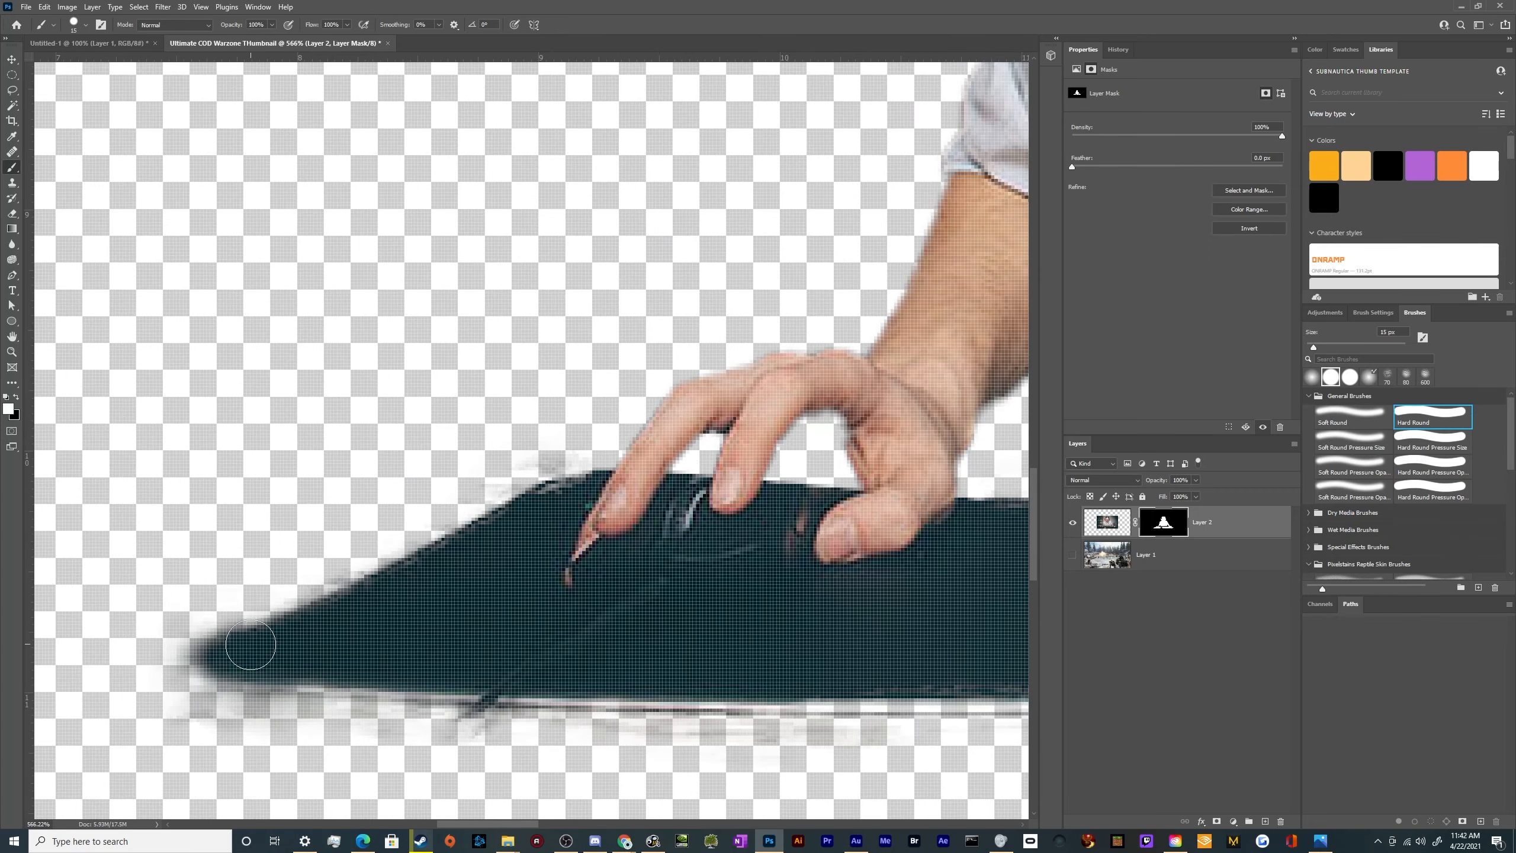
left_click_drag(330, 613, 468, 540)
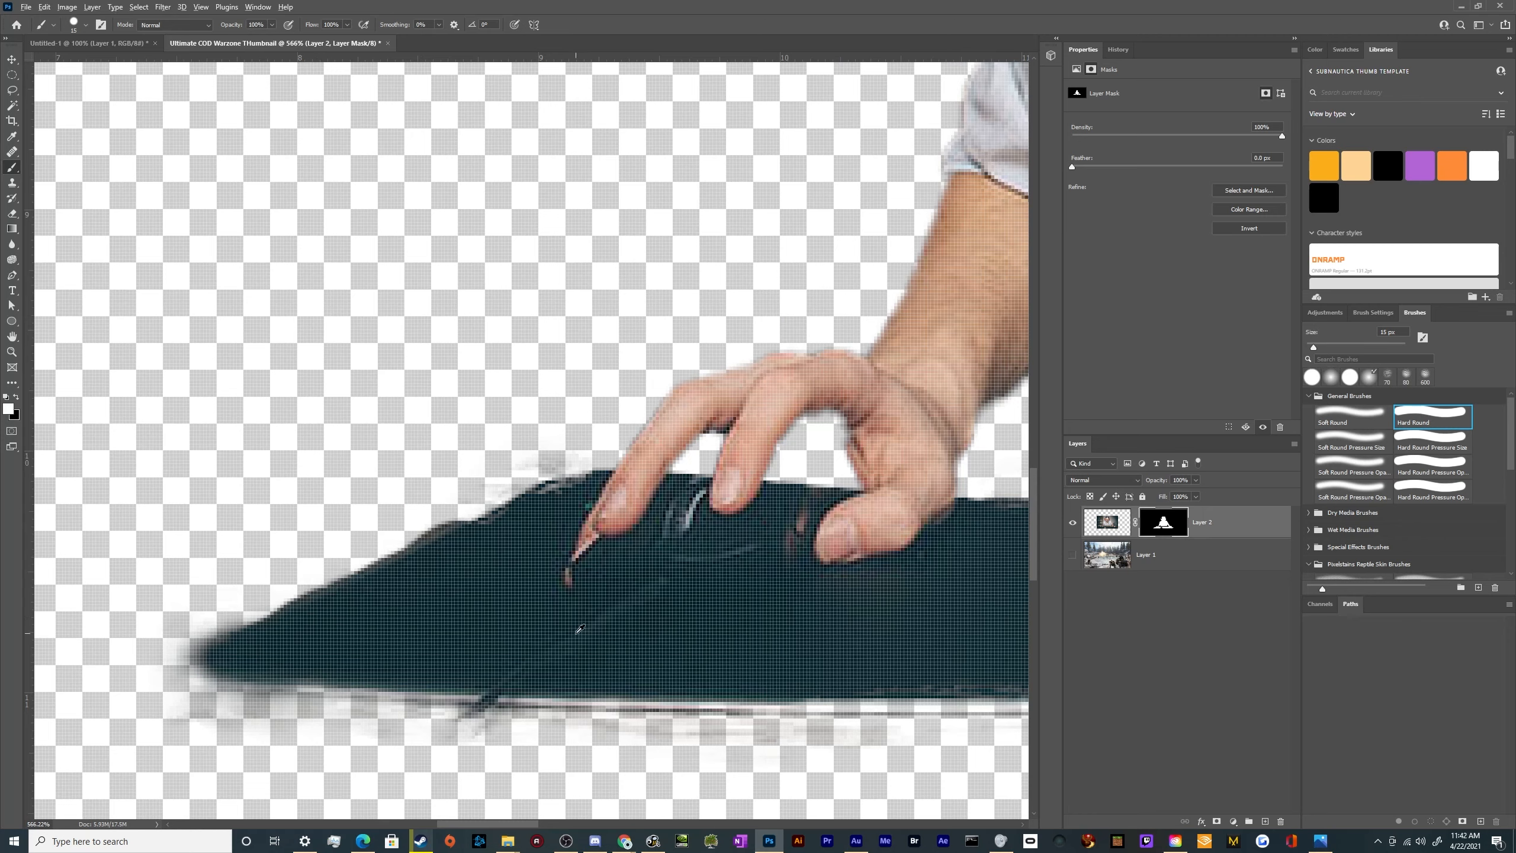
Duplicate Layer 2 and disable the layer mask on the original Layer 2
left_click(1118, 527)
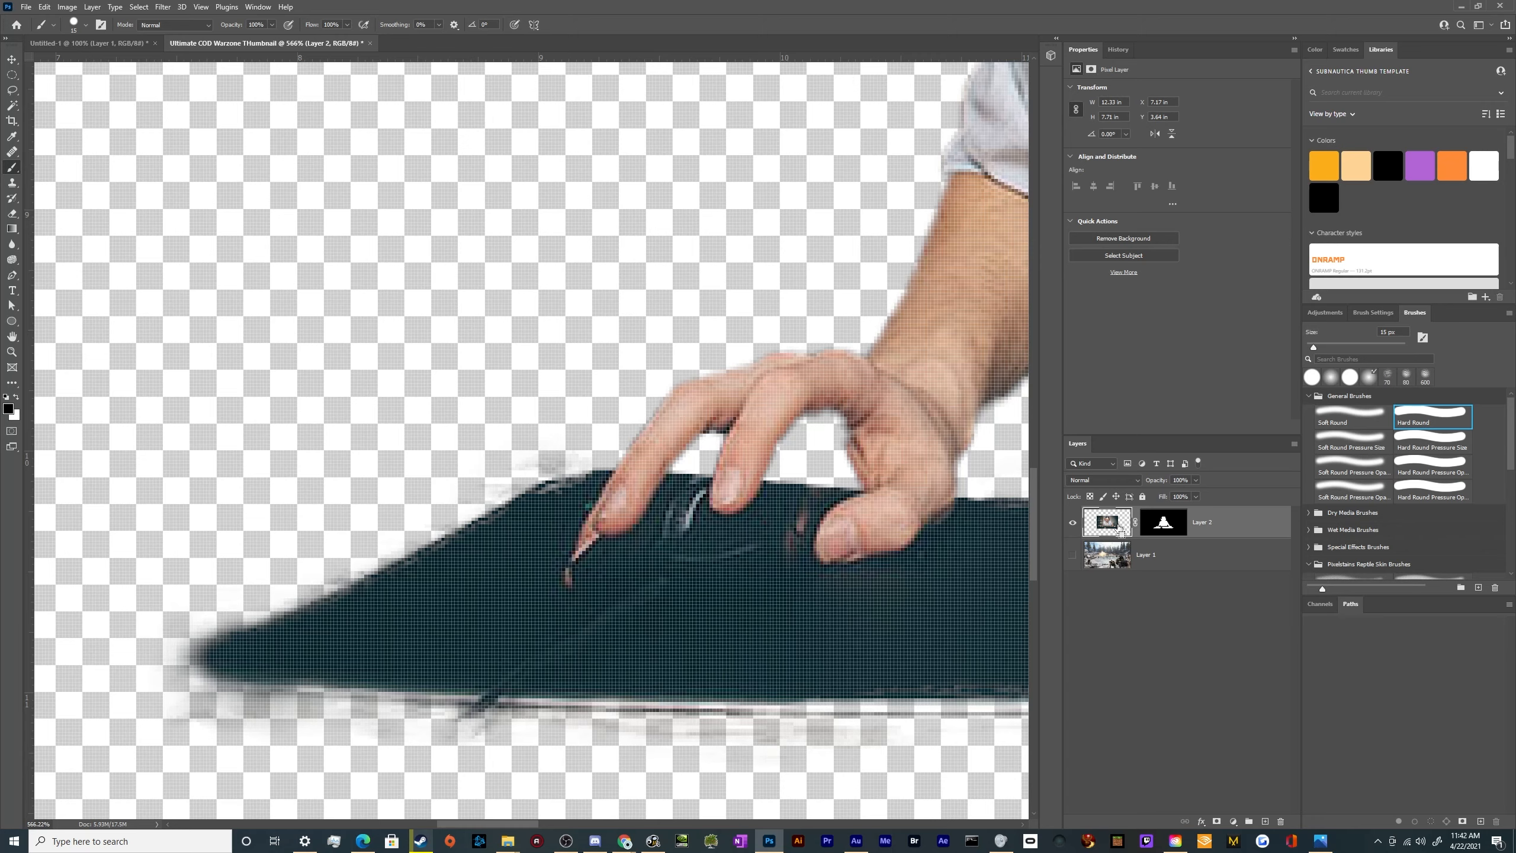
key("ctrl+j")
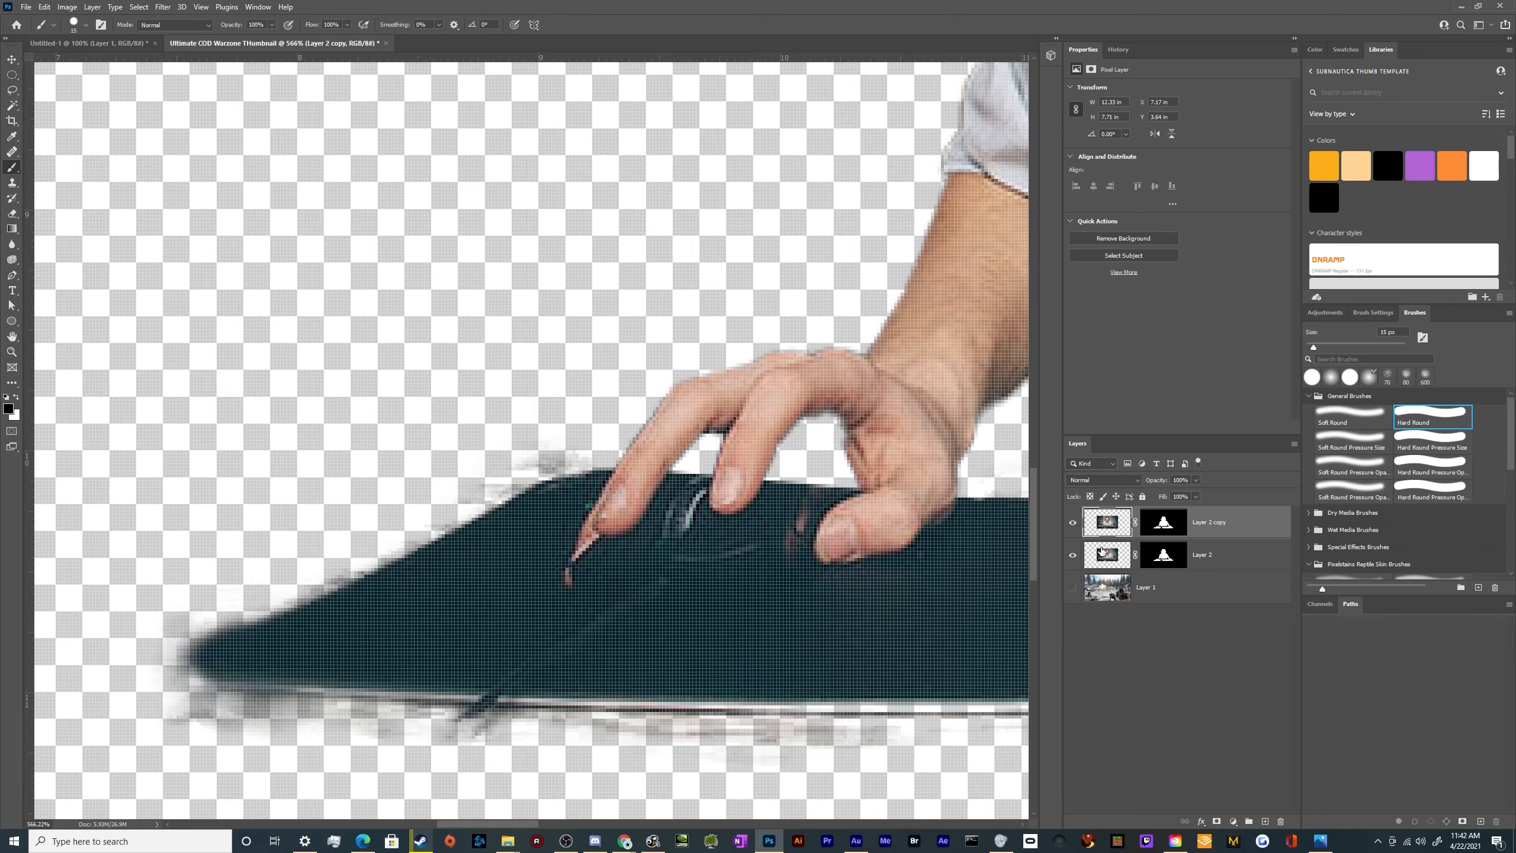
left_click(1103, 552)
right_click(1168, 562)
left_click(1199, 566)
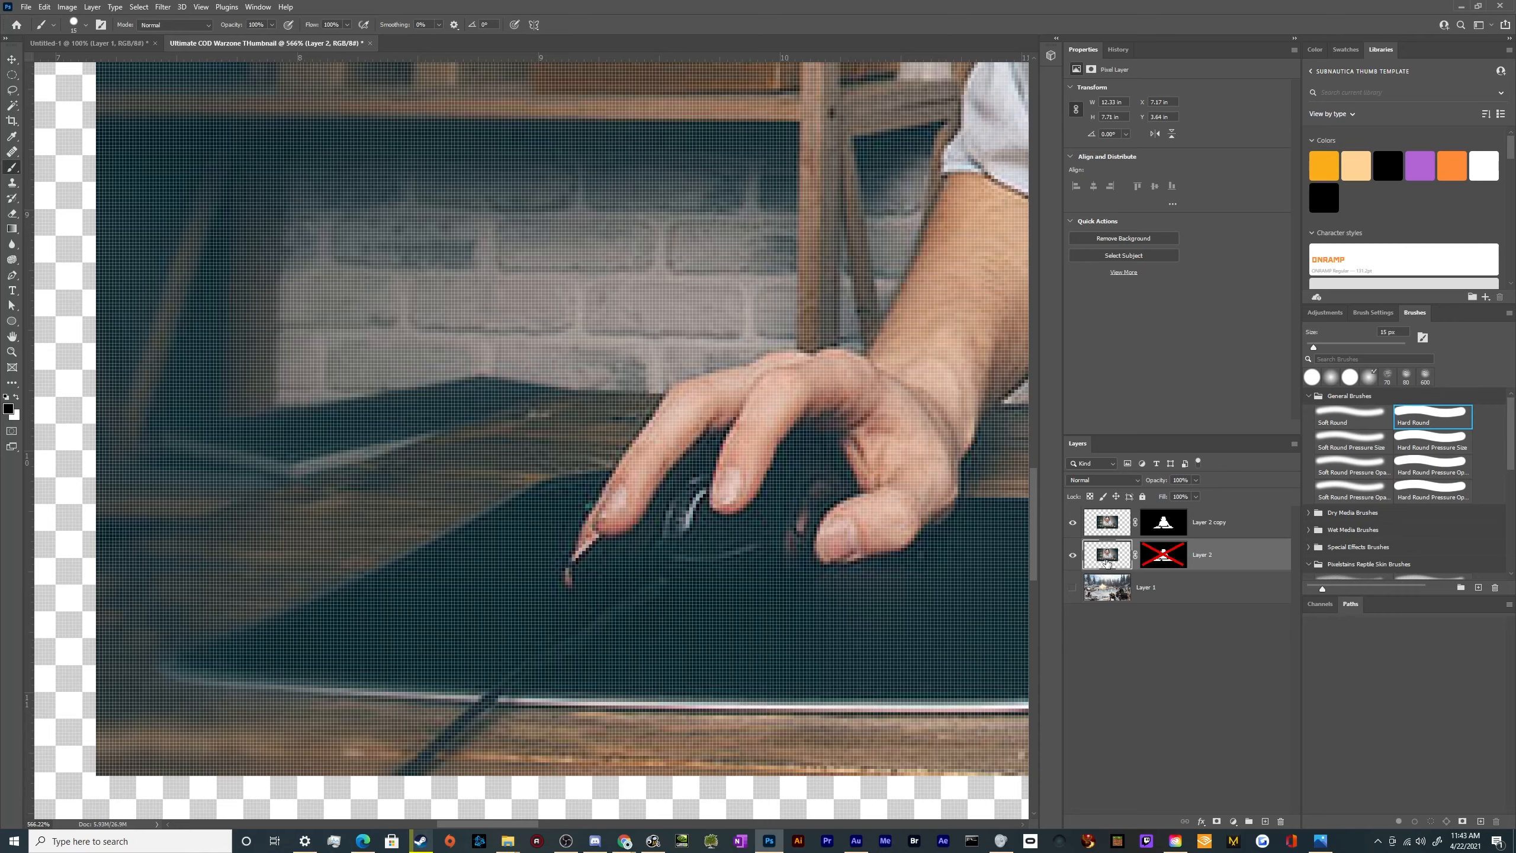
Invert the colours of the original, unmasked Layer 2 image
key("ctrl+i")
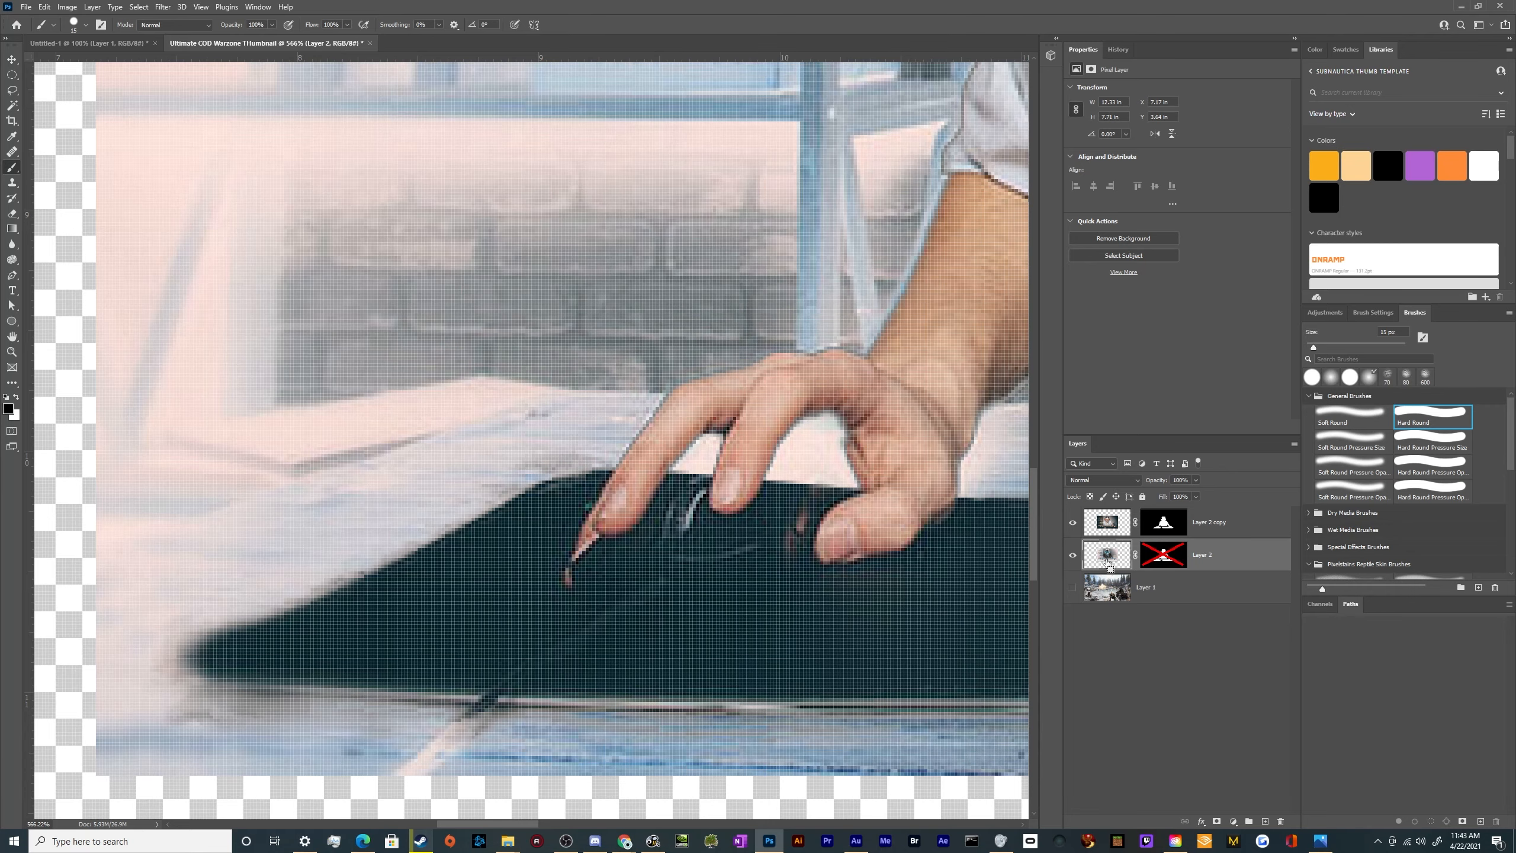
scroll(793, 562, "down", 8)
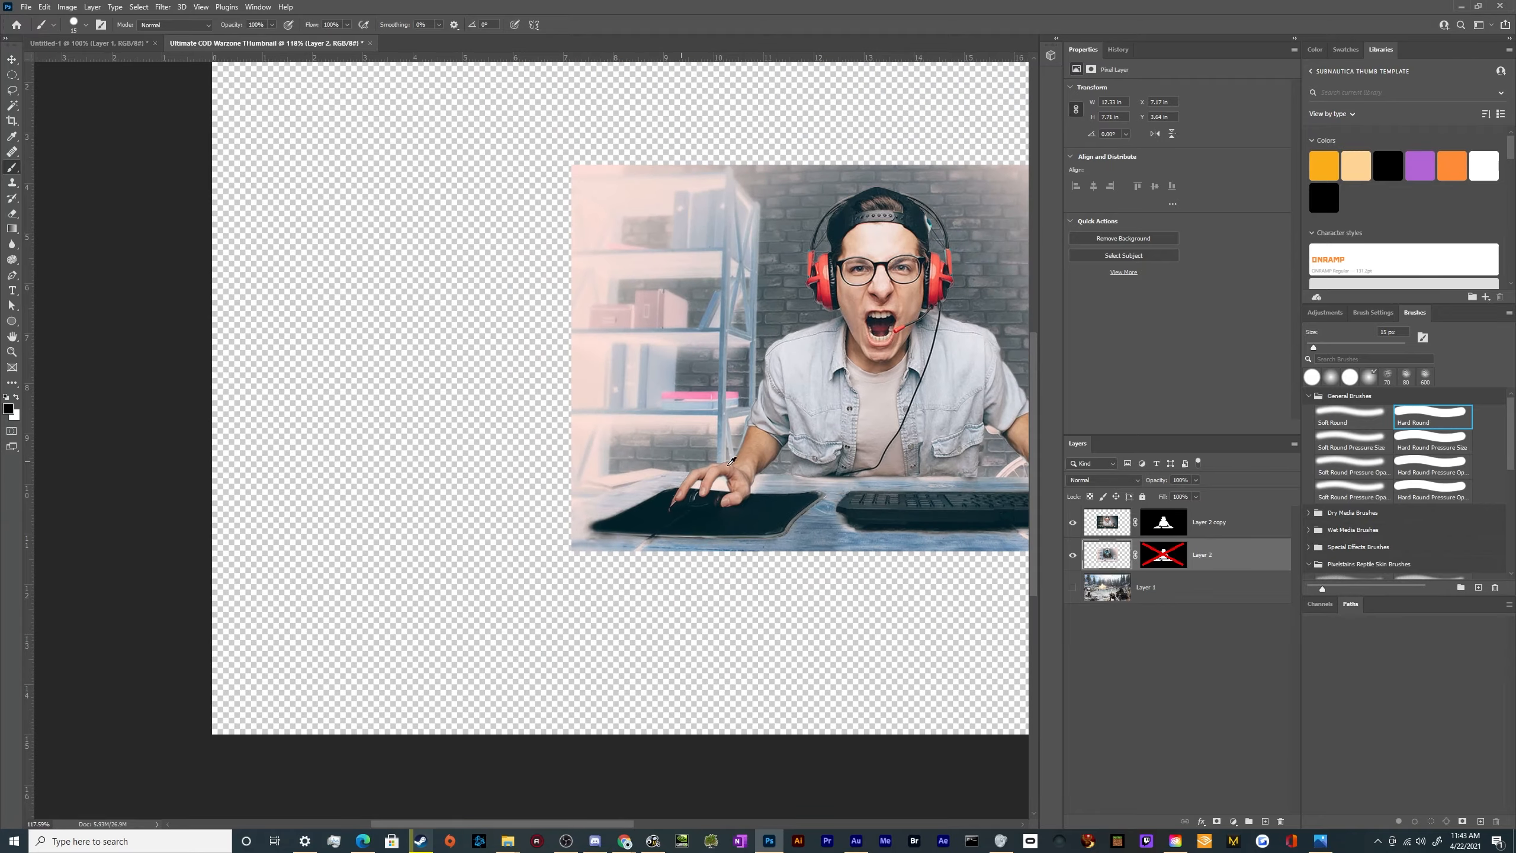
scroll(476, 550, "up", 4)
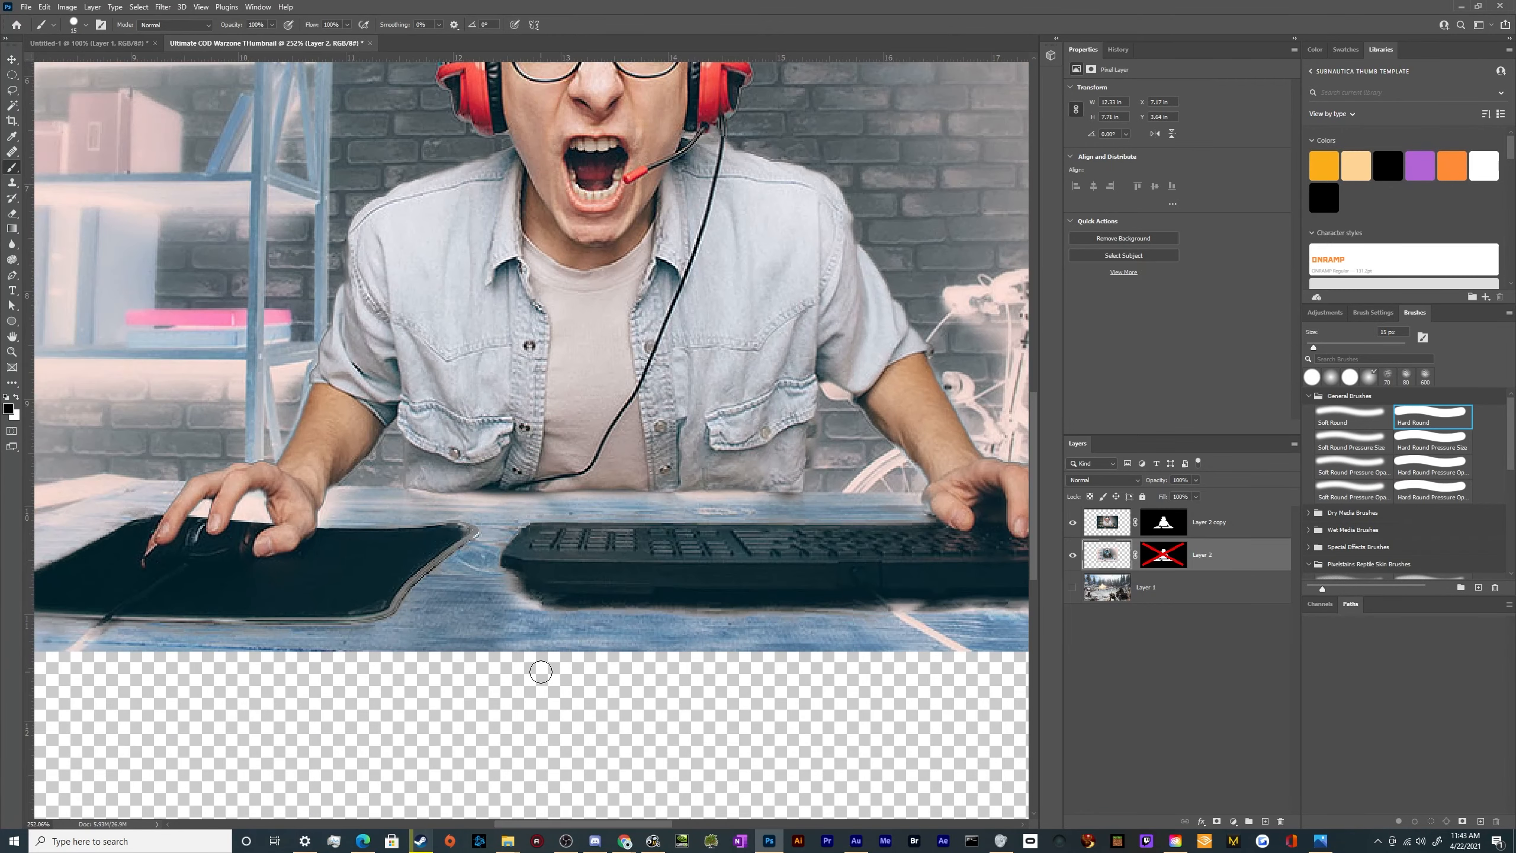
scroll(470, 590, "down", 3)
scroll(732, 583, "up", 2)
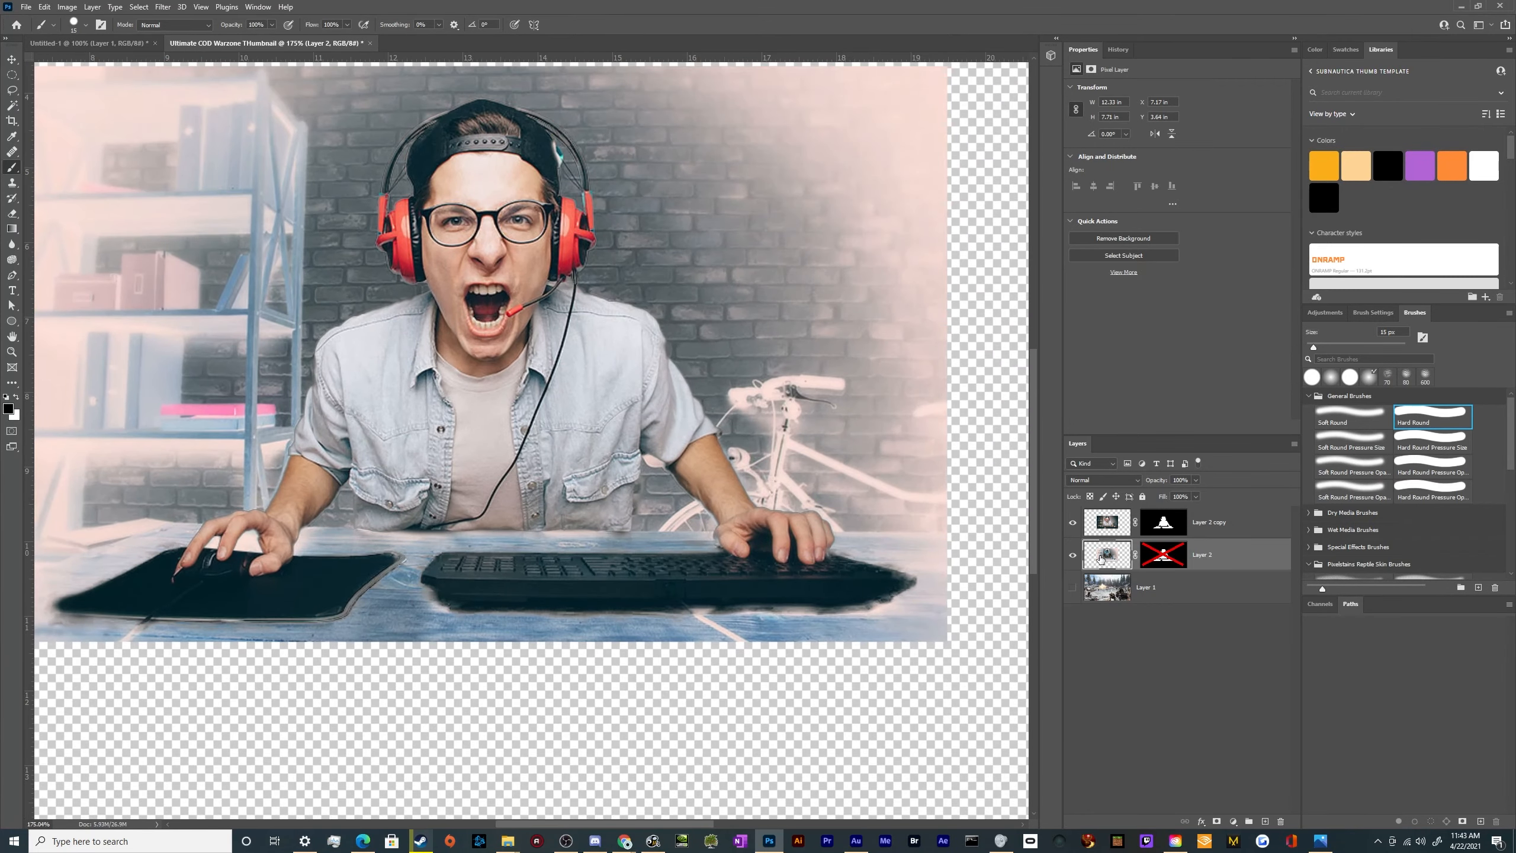
Colorize Layer 2 green using Hue/Saturation with hue 160 and saturation 72
key("ctrl+u")
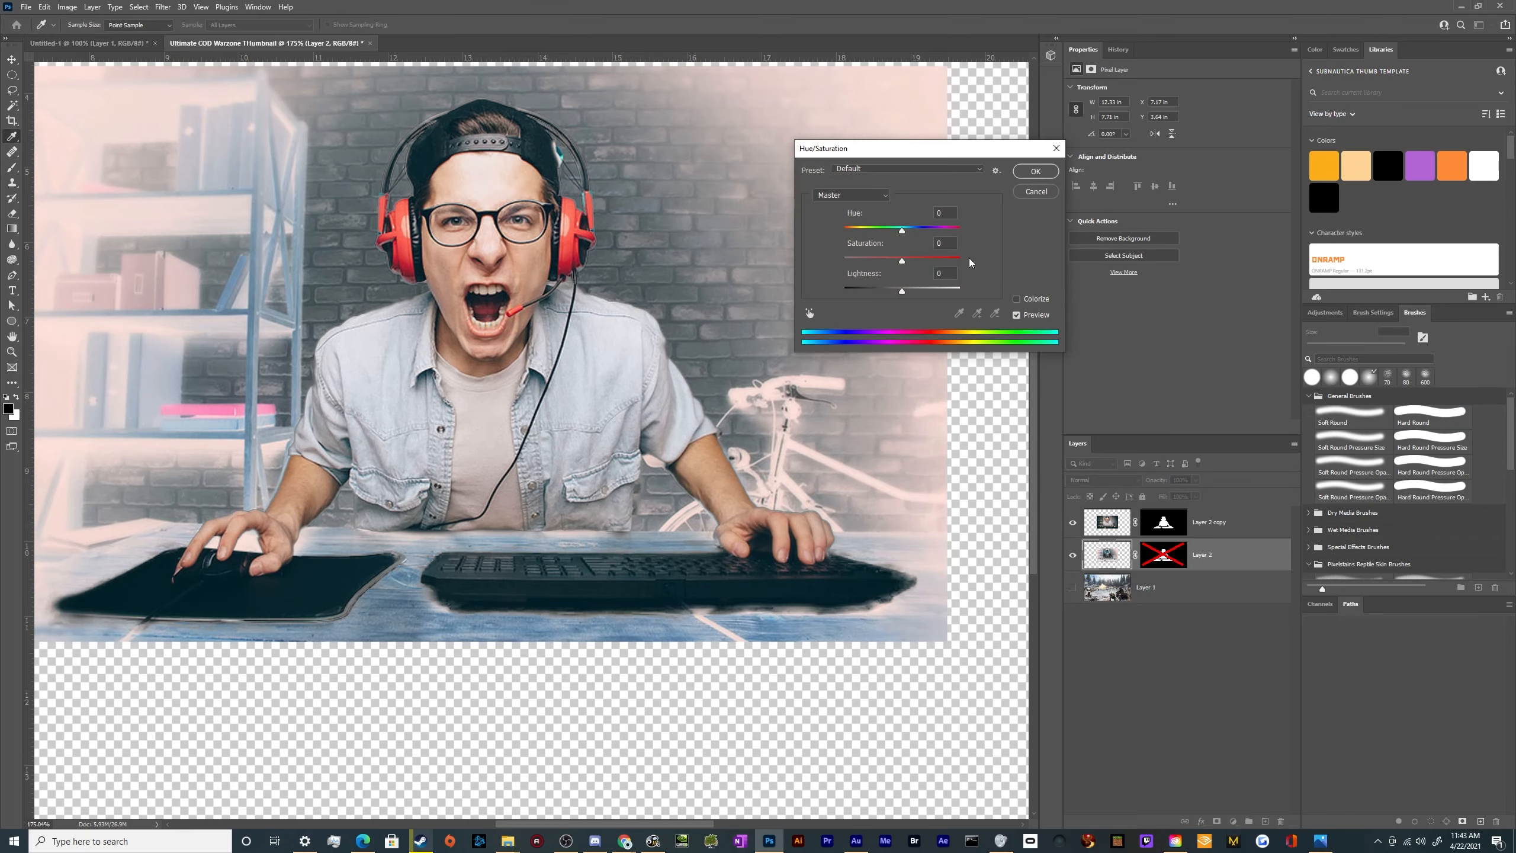
mouse_move(901, 230)
left_mouse_down()
mouse_move(953, 234)
mouse_move(895, 230)
mouse_move(913, 230)
mouse_move(896, 230)
mouse_move(907, 259)
mouse_move(929, 262)
left_mouse_up()
left_click(1016, 299)
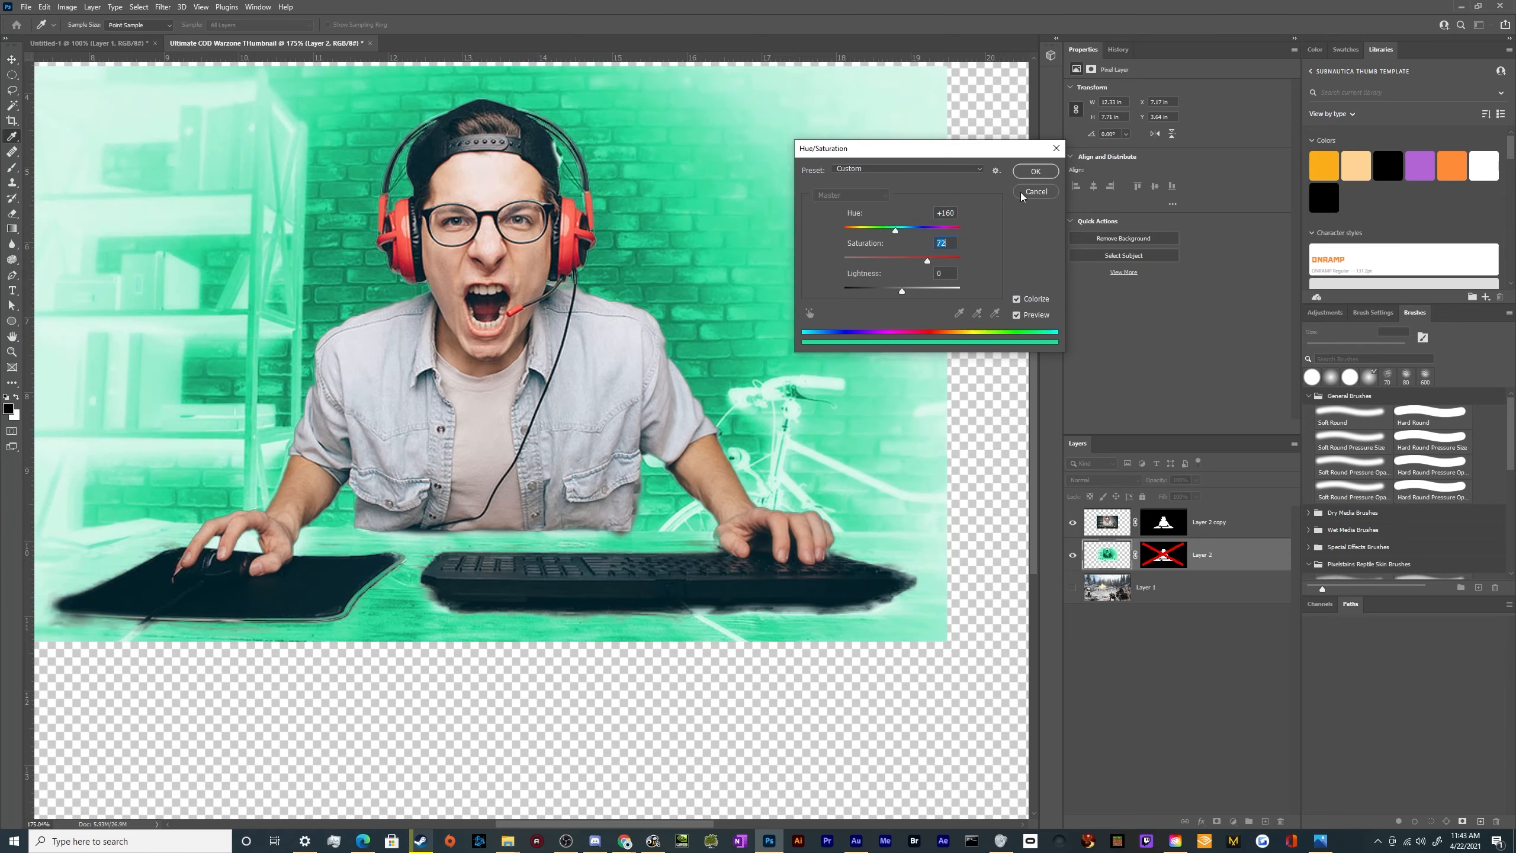
left_click(1035, 171)
Paint black on Layer 2 copy's mask with the 15 px Hard Round brush around the mouse pad's outer corner and slanted upper edge
key("b")
scroll(167, 575, "up", 5)
scroll(88, 618, "down", 5)
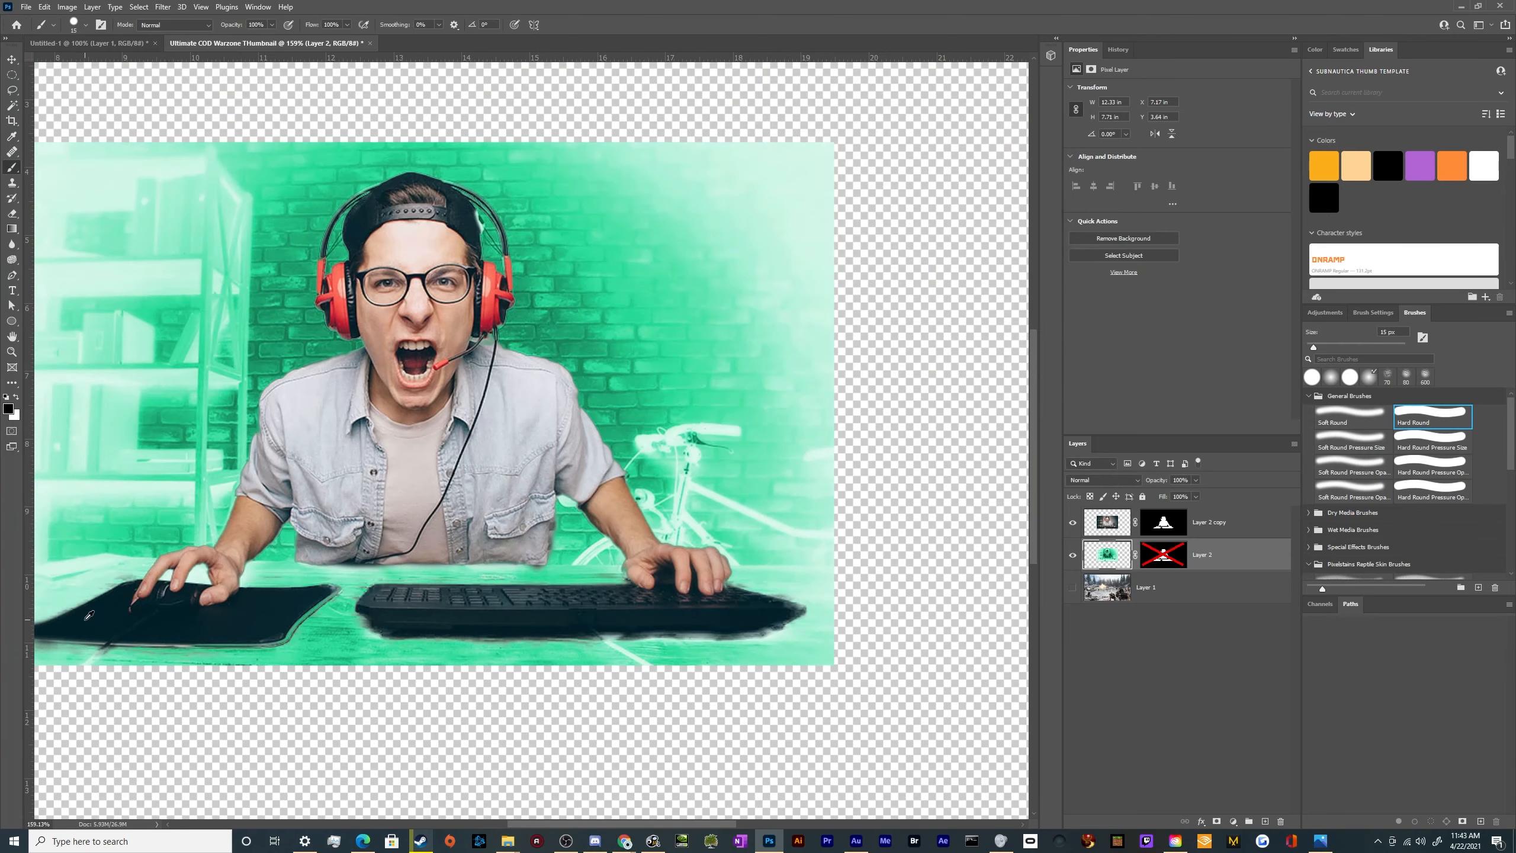
scroll(45, 621, "up", 5)
scroll(123, 679, "down", 5)
scroll(132, 674, "down", 5)
scroll(230, 609, "up", 8)
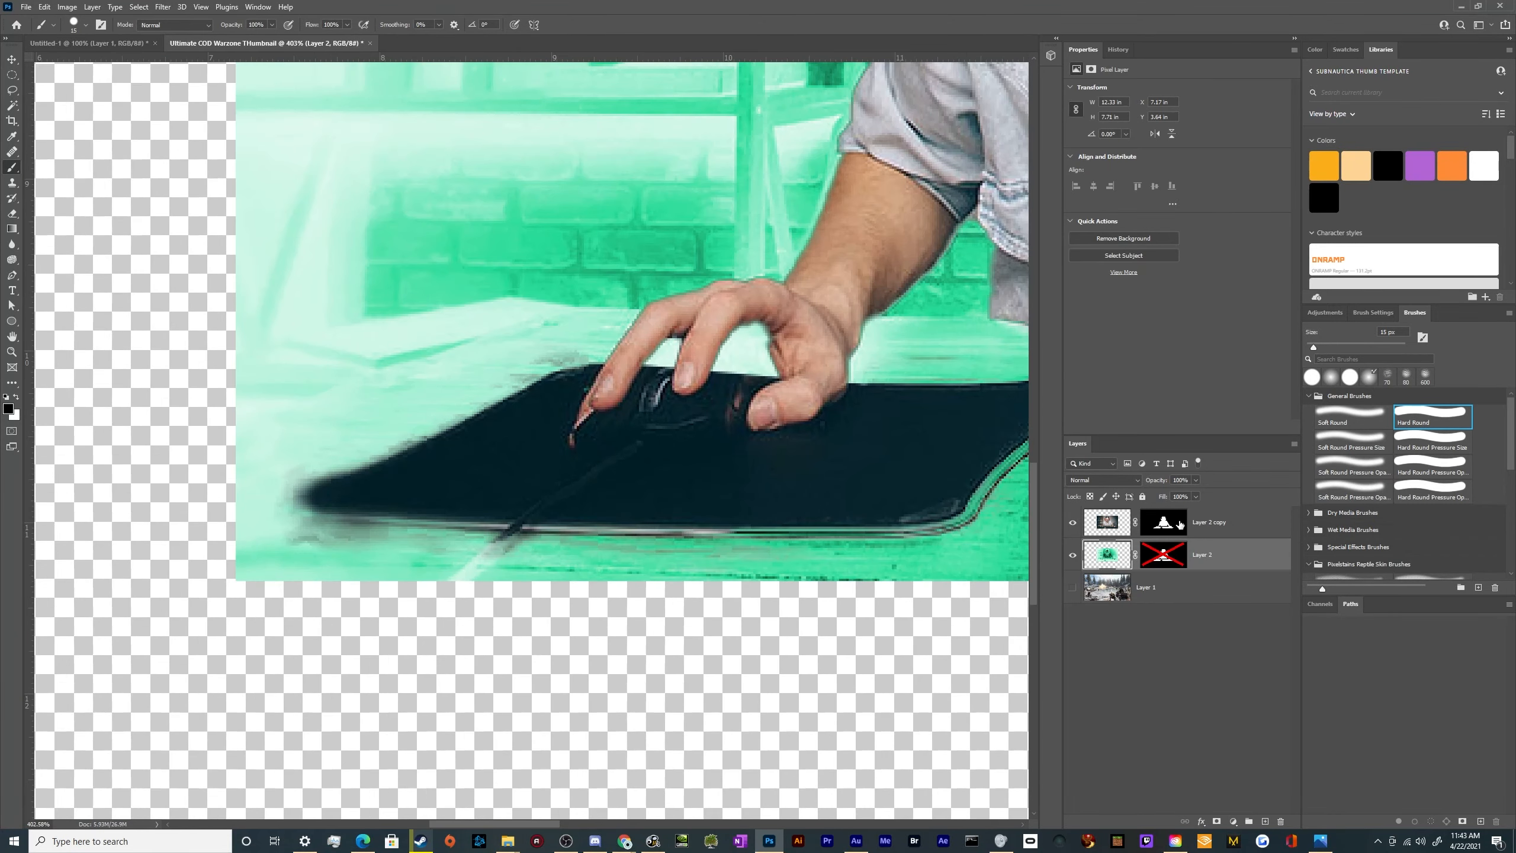
left_click(1179, 524)
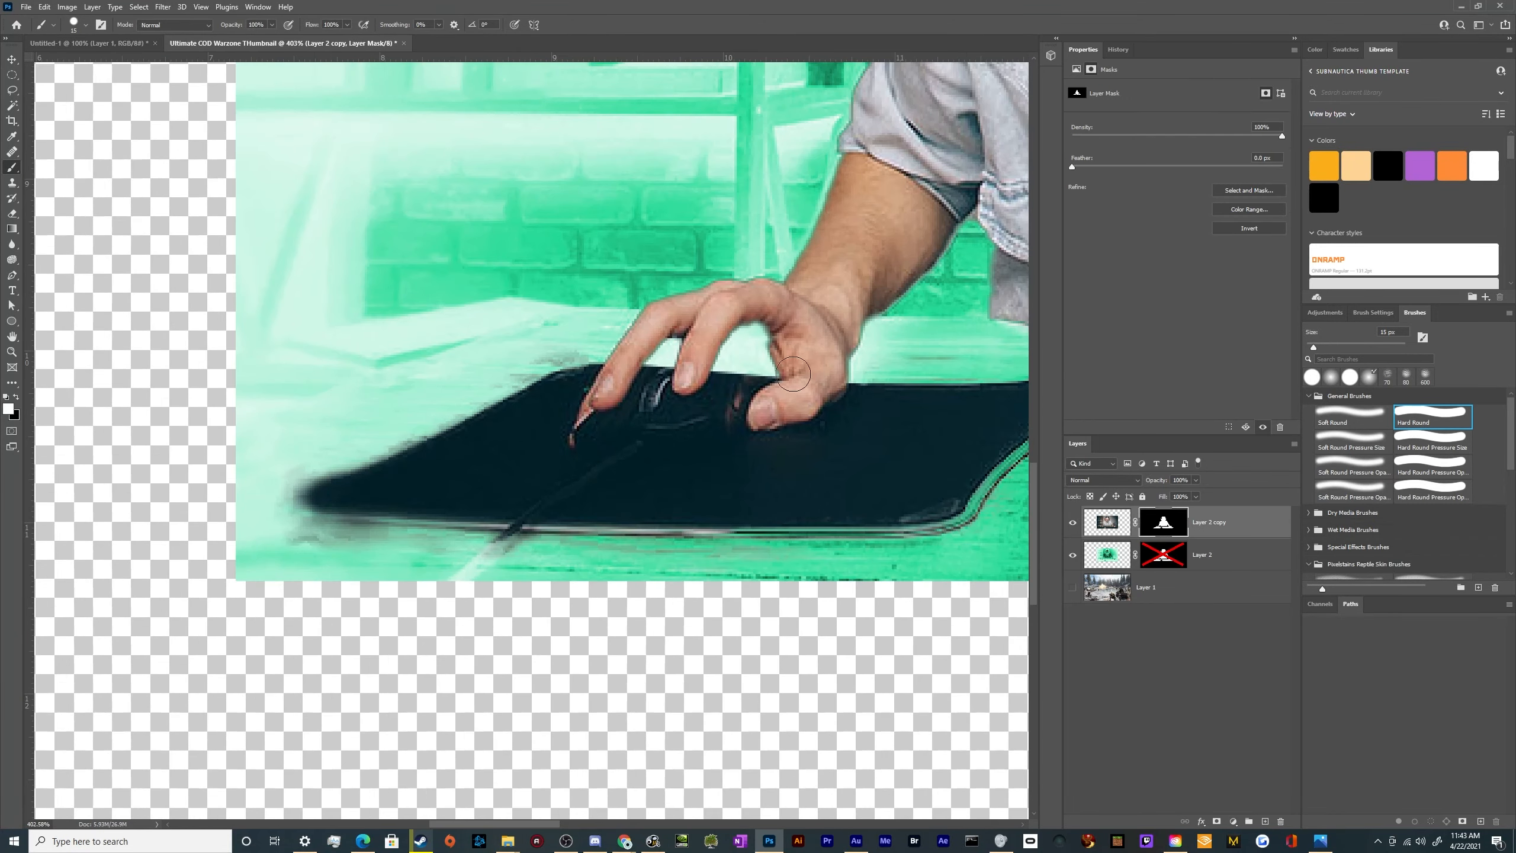
key("x")
scroll(399, 413, "up", 3)
key("x")
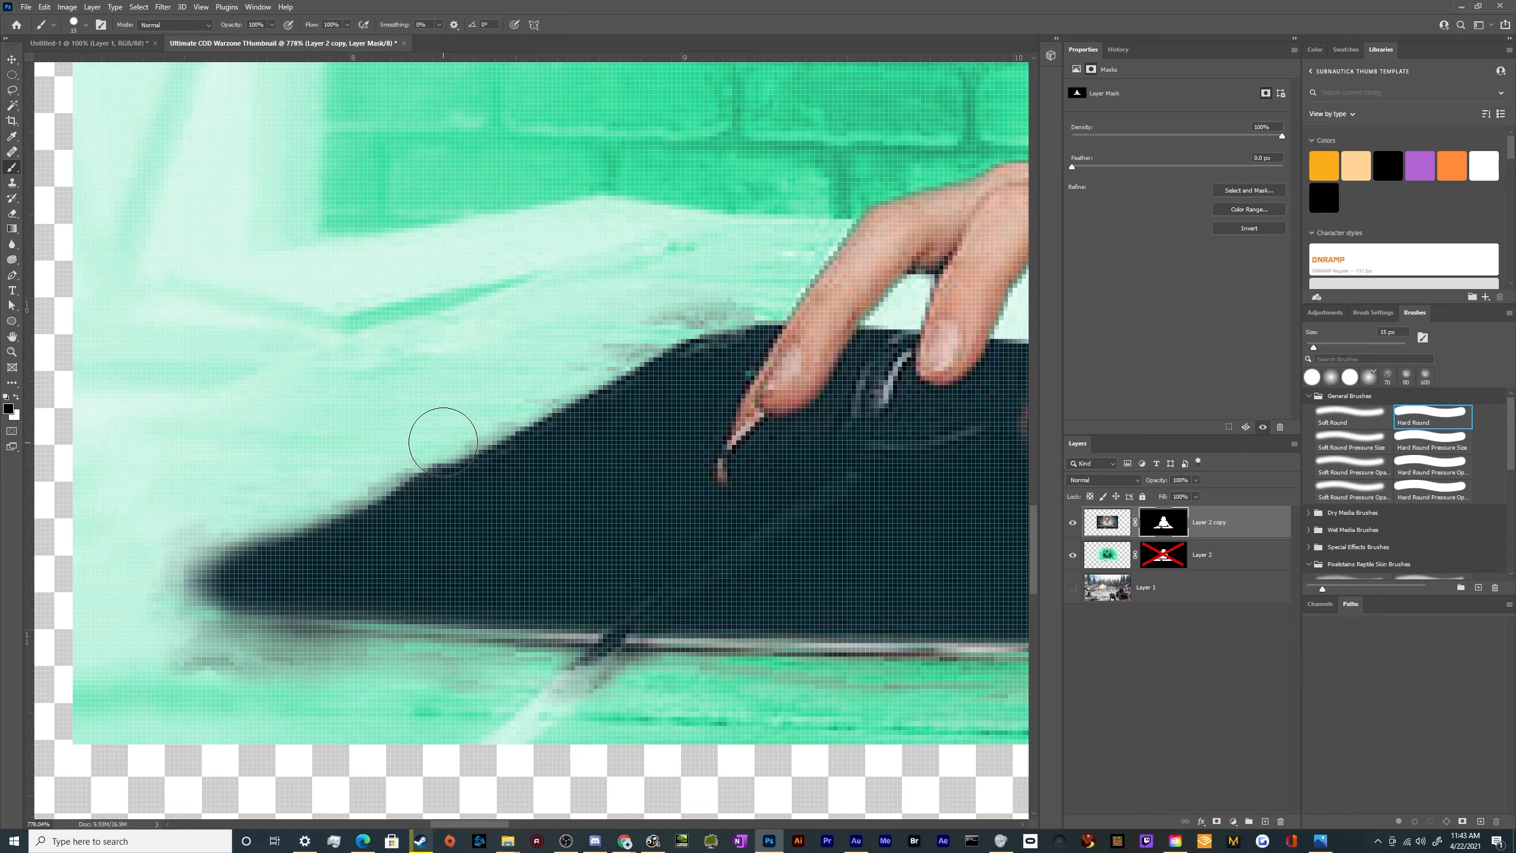
mouse_move(440, 433)
left_mouse_down()
mouse_move(180, 545)
mouse_move(158, 589)
mouse_move(192, 648)
mouse_move(300, 685)
mouse_move(382, 699)
mouse_move(503, 679)
mouse_move(206, 669)
mouse_move(479, 684)
mouse_move(224, 671)
left_mouse_up()
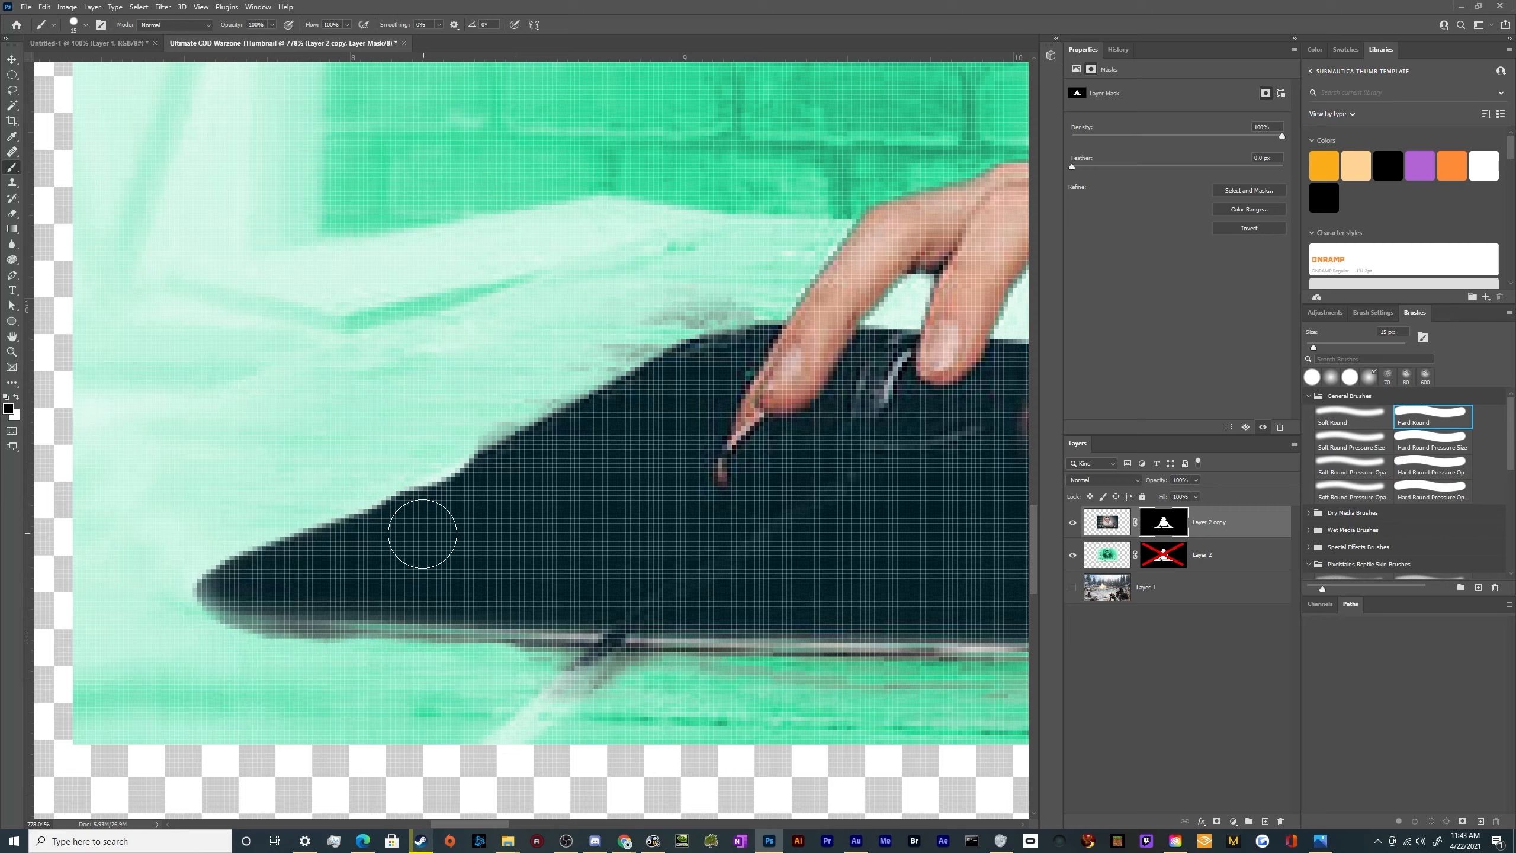
left_click_drag(371, 470, 703, 288)
scroll(533, 397, "down", 10)
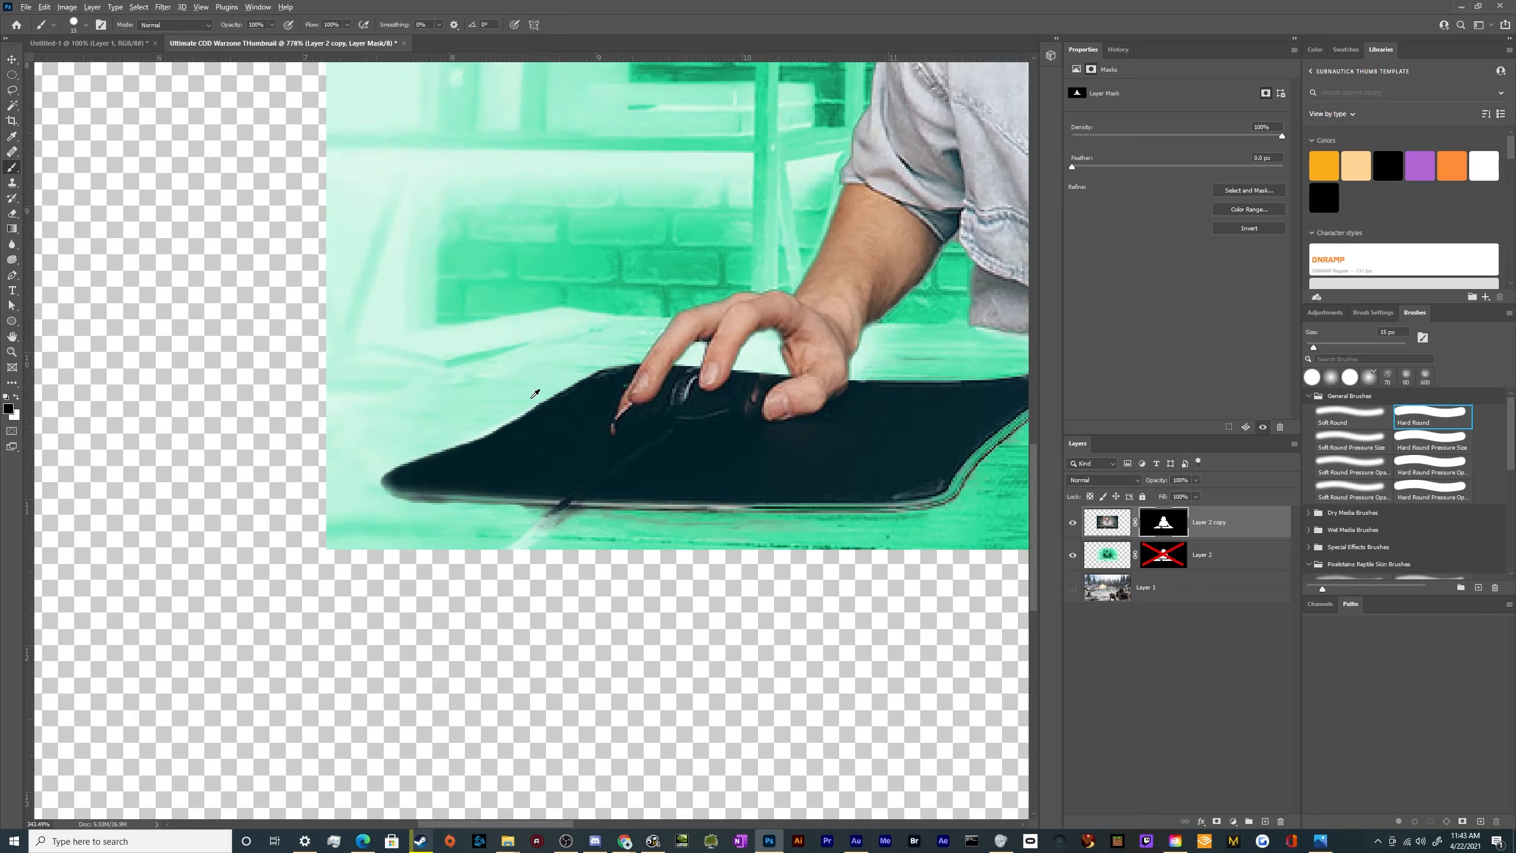
Paint black on Layer 2 copy's mask along the mouse pad's front and inner edges, touching up the front edge with white
scroll(963, 556, "up", 6)
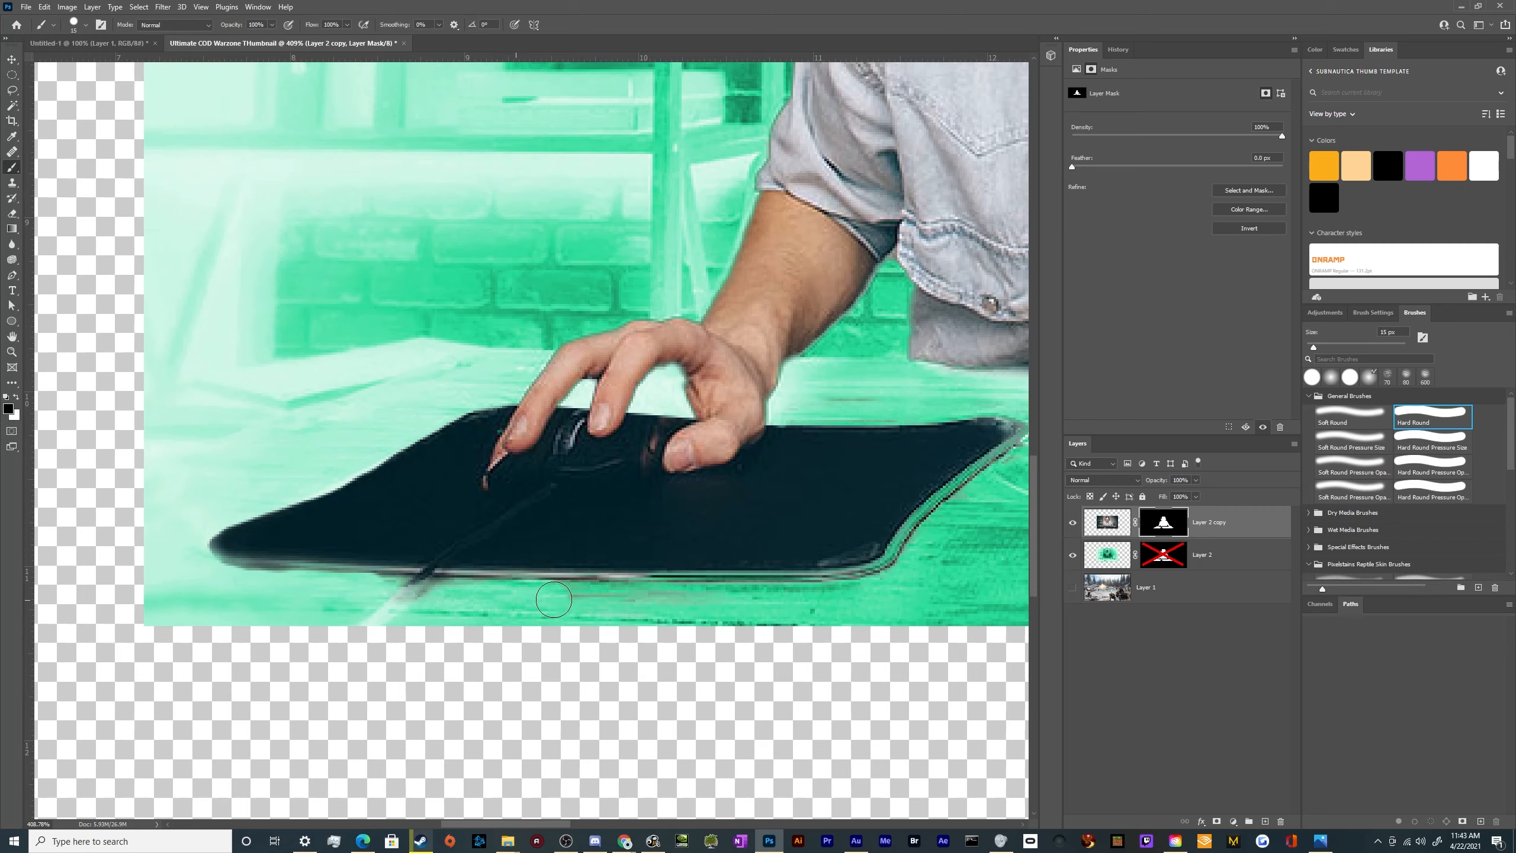
mouse_move(554, 598)
left_mouse_down()
mouse_move(849, 597)
mouse_move(920, 565)
mouse_move(888, 612)
mouse_move(929, 529)
mouse_move(1014, 459)
left_mouse_up()
scroll(882, 527, "down", 5)
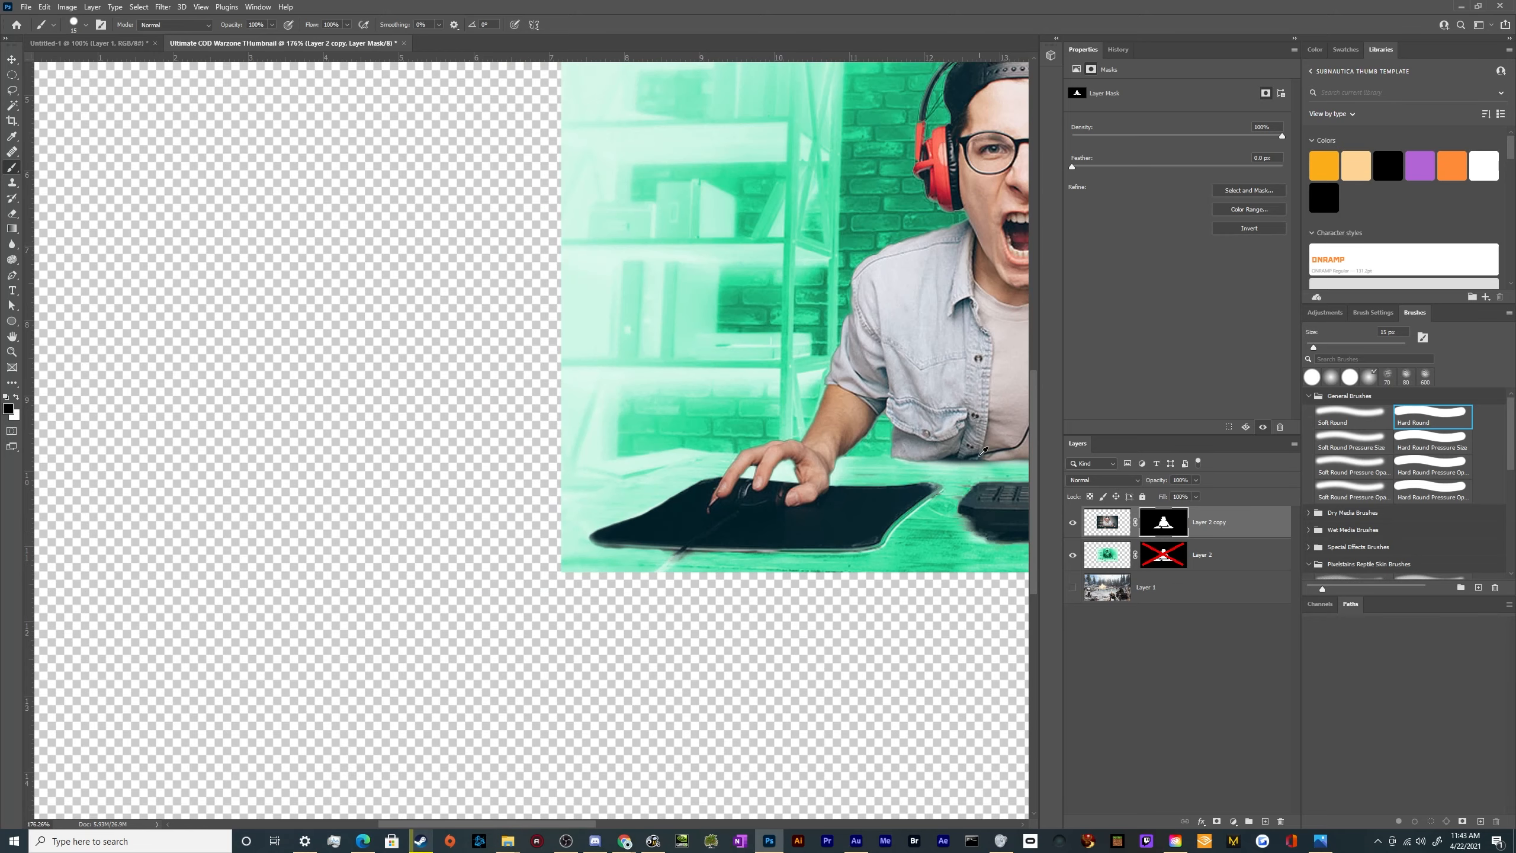
scroll(984, 451, "up", 5)
mouse_move(847, 600)
left_mouse_down()
mouse_move(896, 545)
mouse_move(876, 520)
mouse_move(658, 521)
left_mouse_up()
key("x")
left_click_drag(762, 568, 708, 564)
scroll(702, 679, "down", 5)
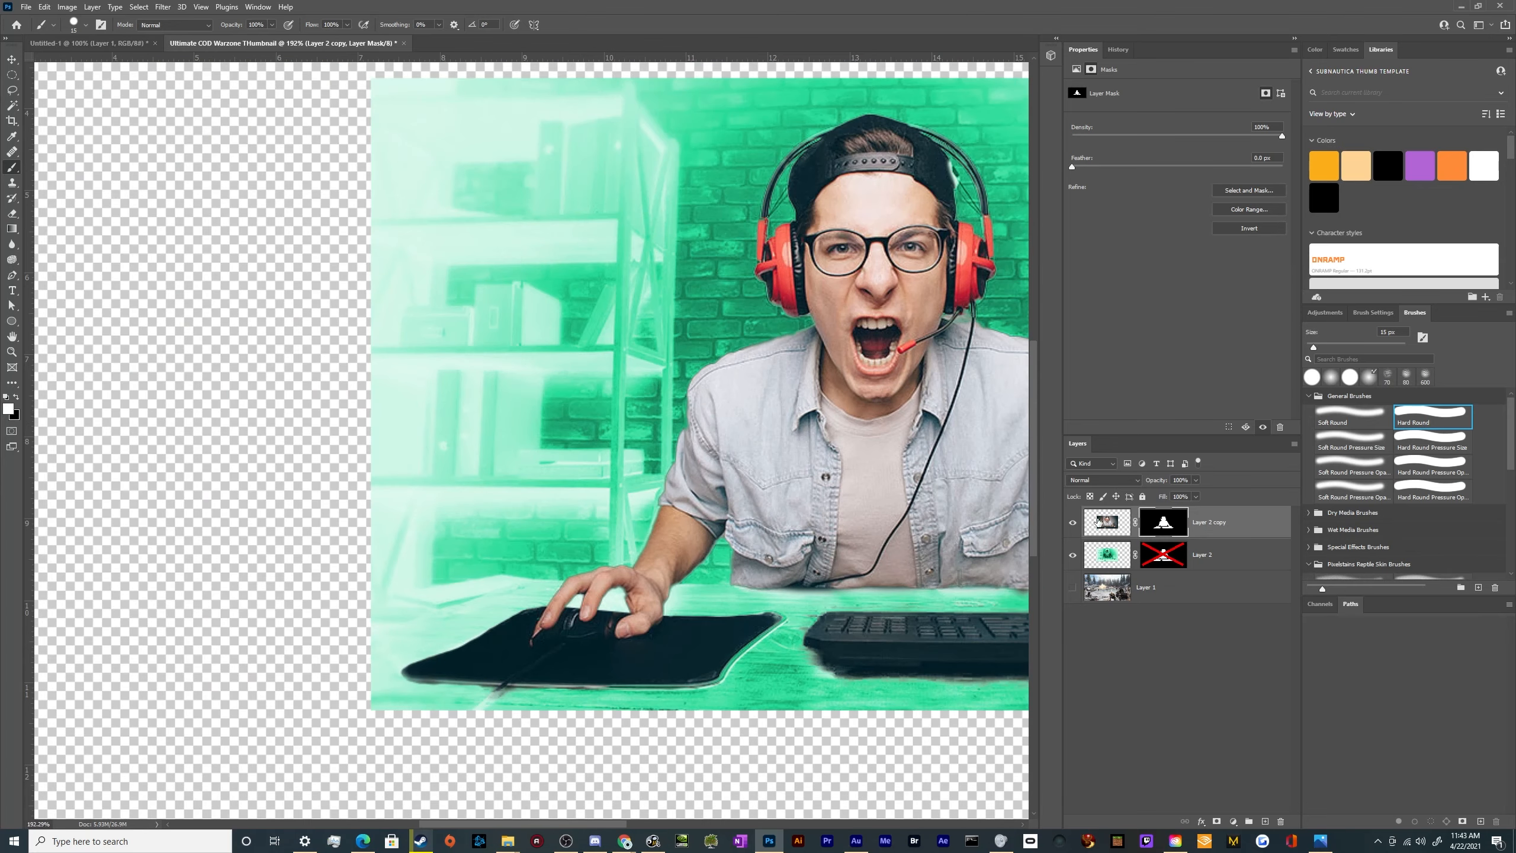
Hide the green Layer 2 so the masked gamer stands on transparency
left_click(1072, 556)
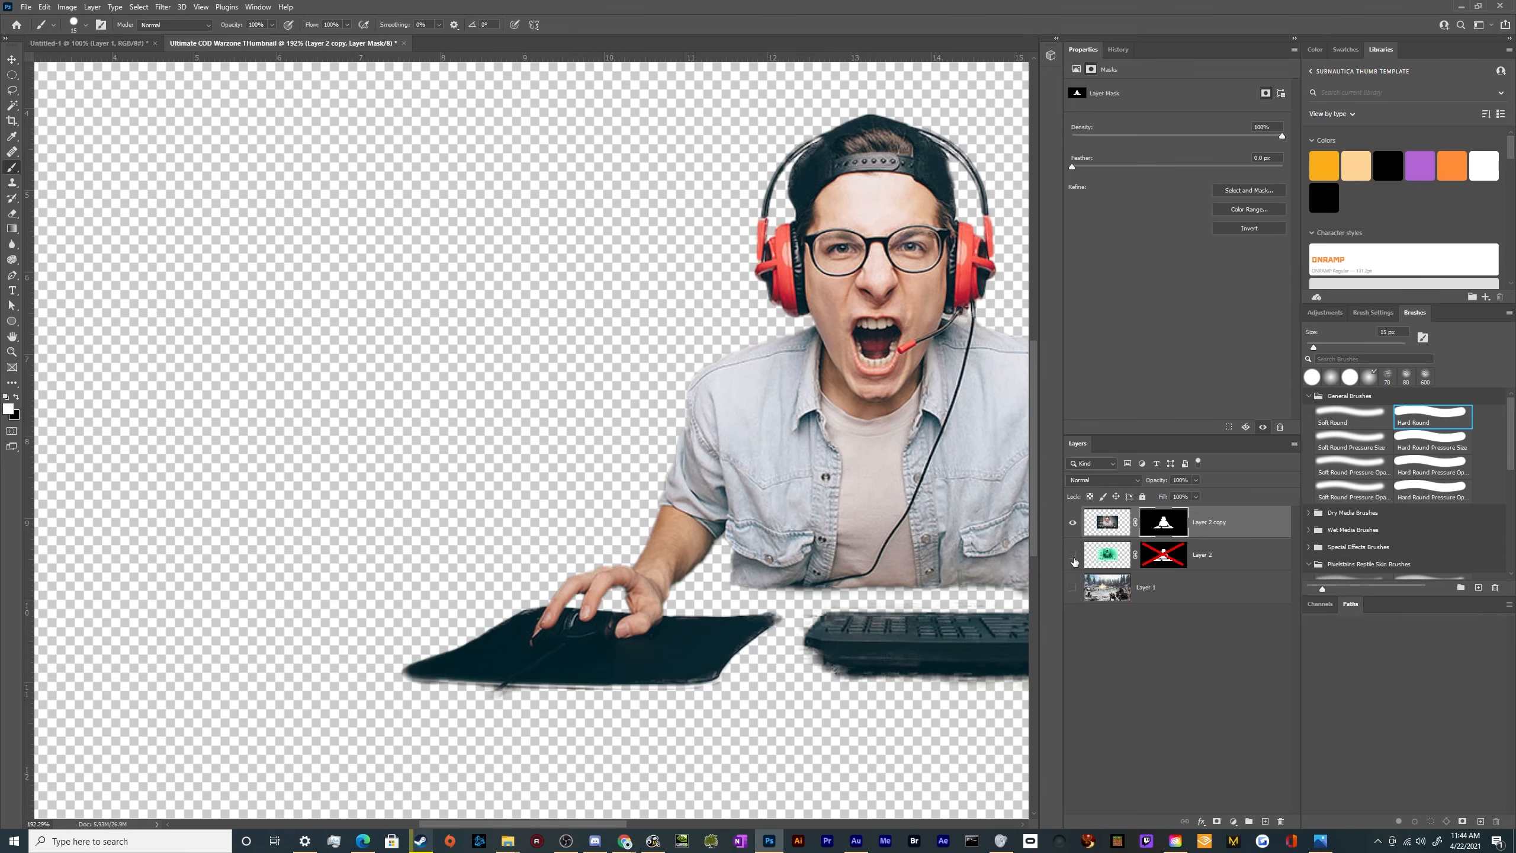
scroll(850, 537, "down", 3)
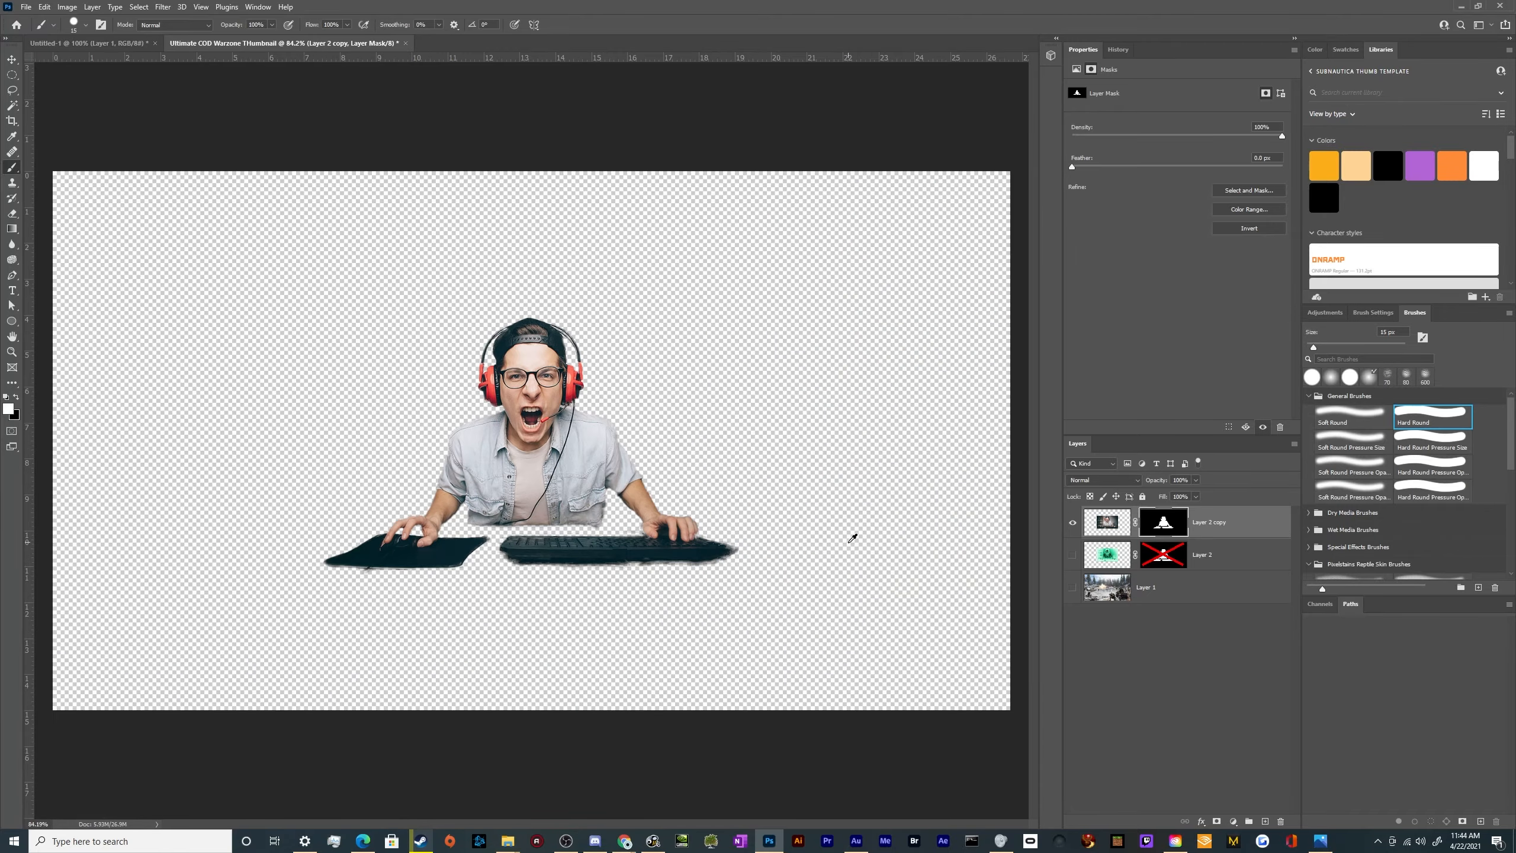
scroll(533, 491, "down", 3)
left_click_drag(552, 534, 981, 624)
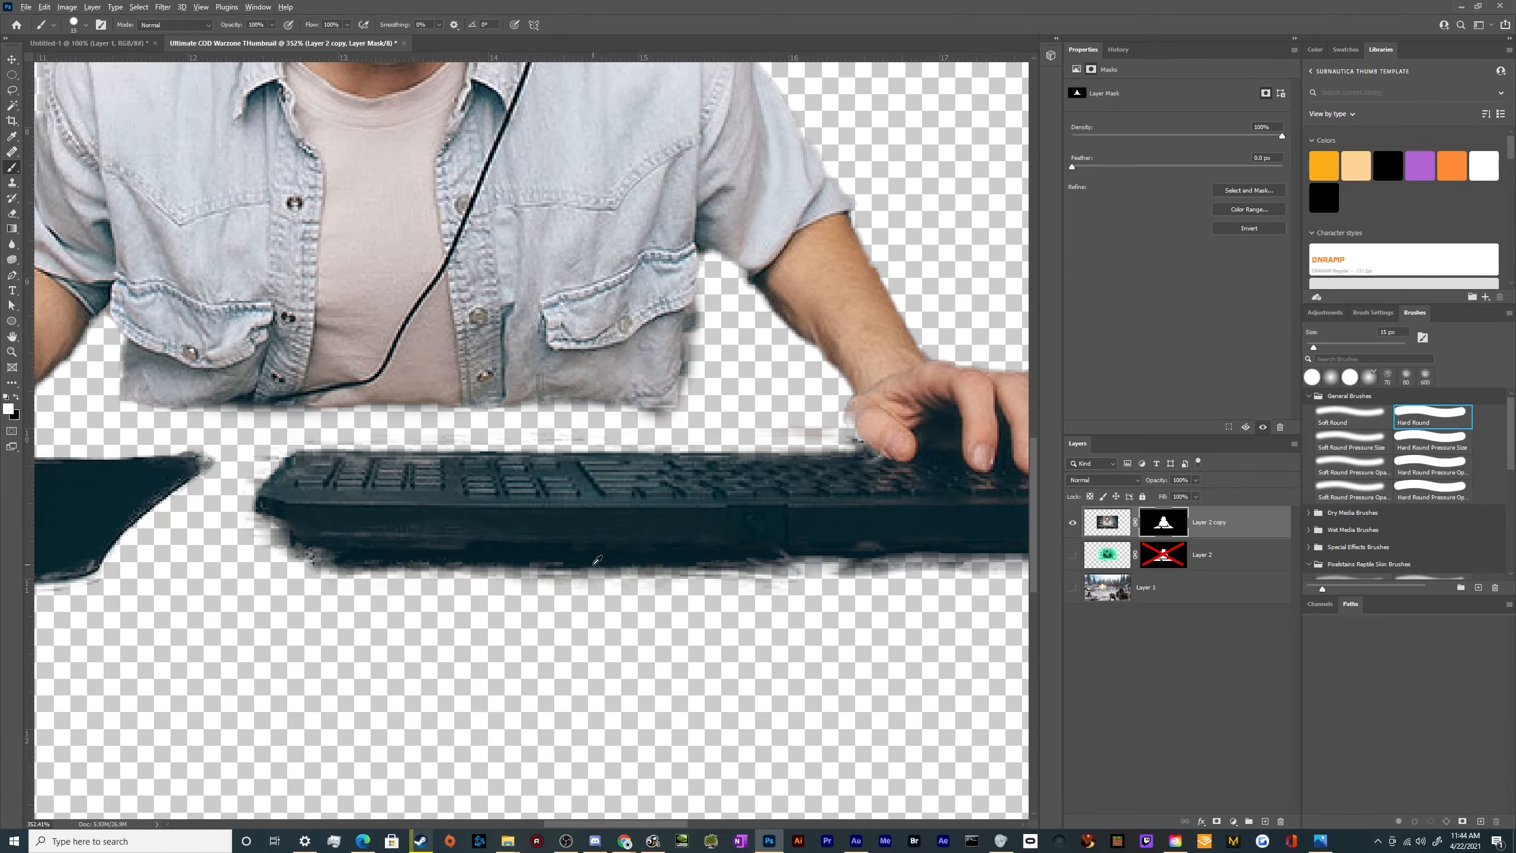
scroll(597, 560, "down", 9)
scroll(784, 578, "up", 5)
left_click_drag(217, 519, 468, 569)
key("ctrl+z")
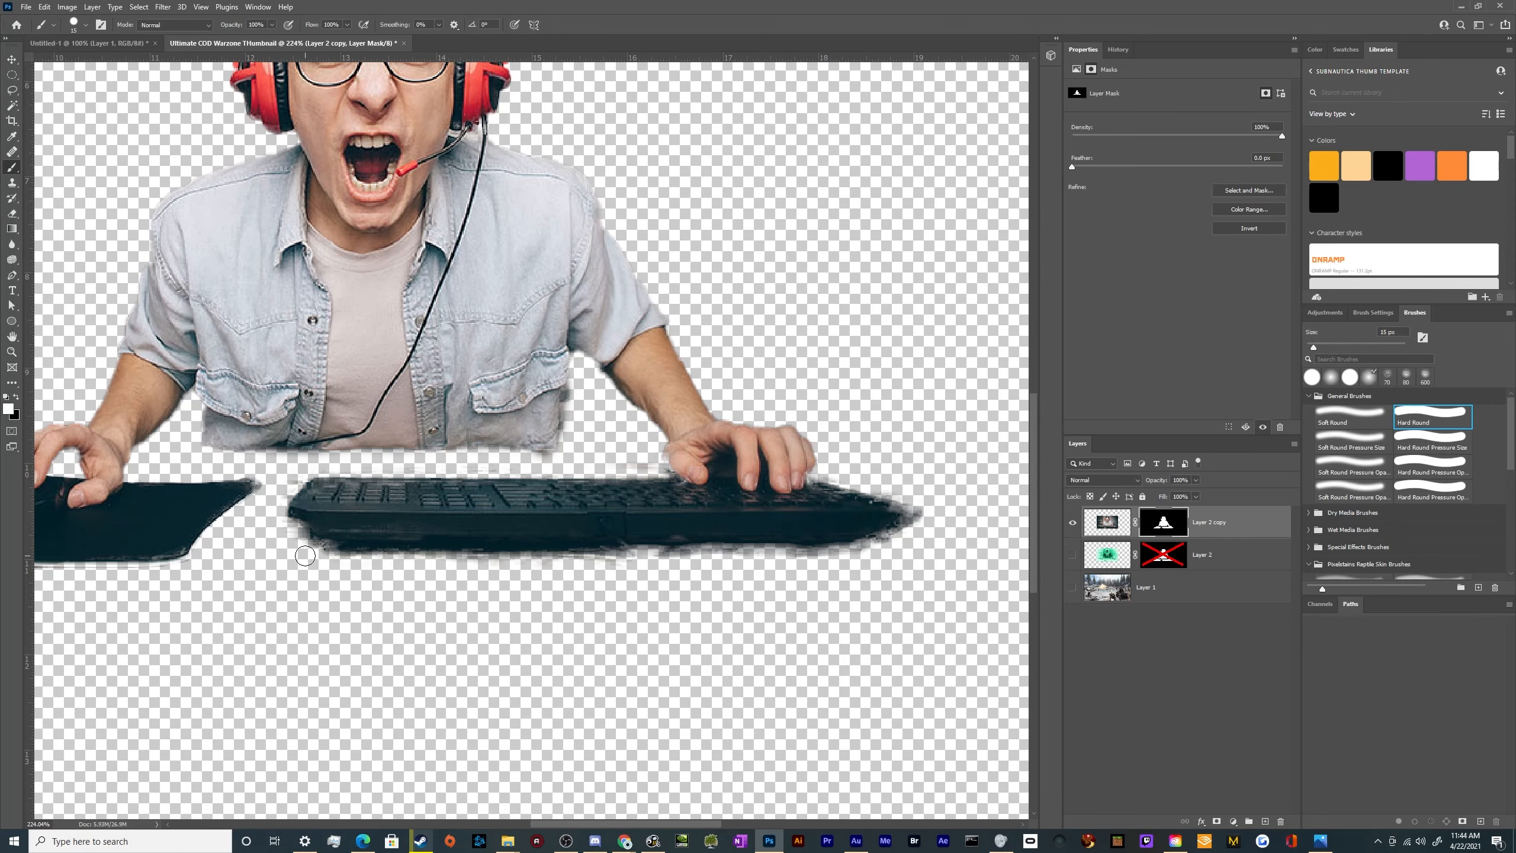
left_click_drag(305, 560, 436, 564)
key("ctrl+z")
Paint black on Layer 2 copy's mask to clean up the keyboard's lower edge and both ends, plus the mouse pad's inner corner
key("x")
mouse_move(310, 555)
left_mouse_down()
mouse_move(934, 565)
mouse_move(893, 570)
mouse_move(851, 571)
mouse_move(935, 504)
left_mouse_up()
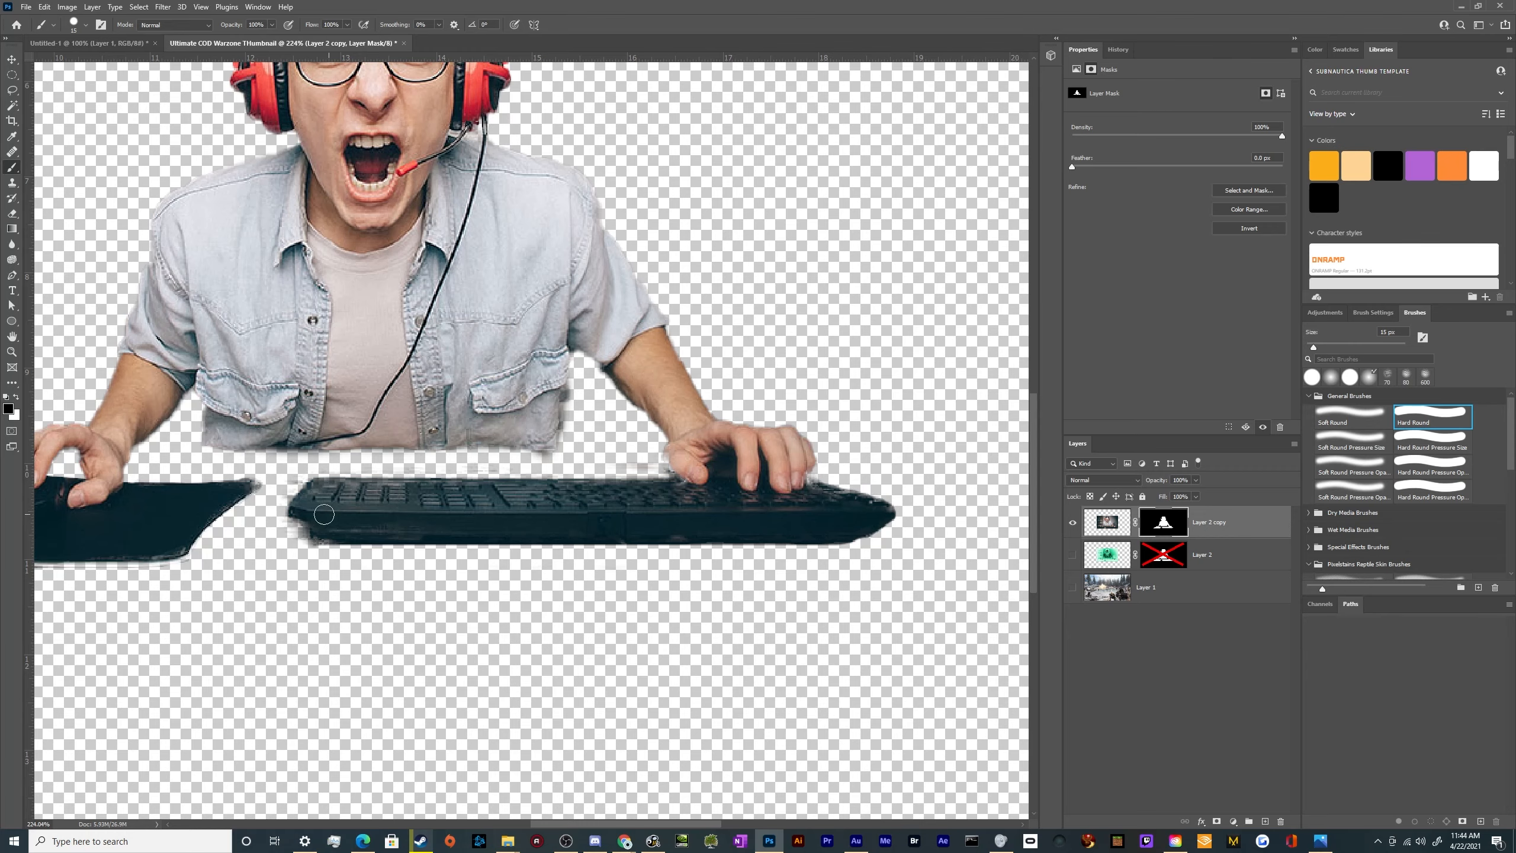
scroll(336, 514, "up", 3)
left_click_drag(274, 518, 273, 543)
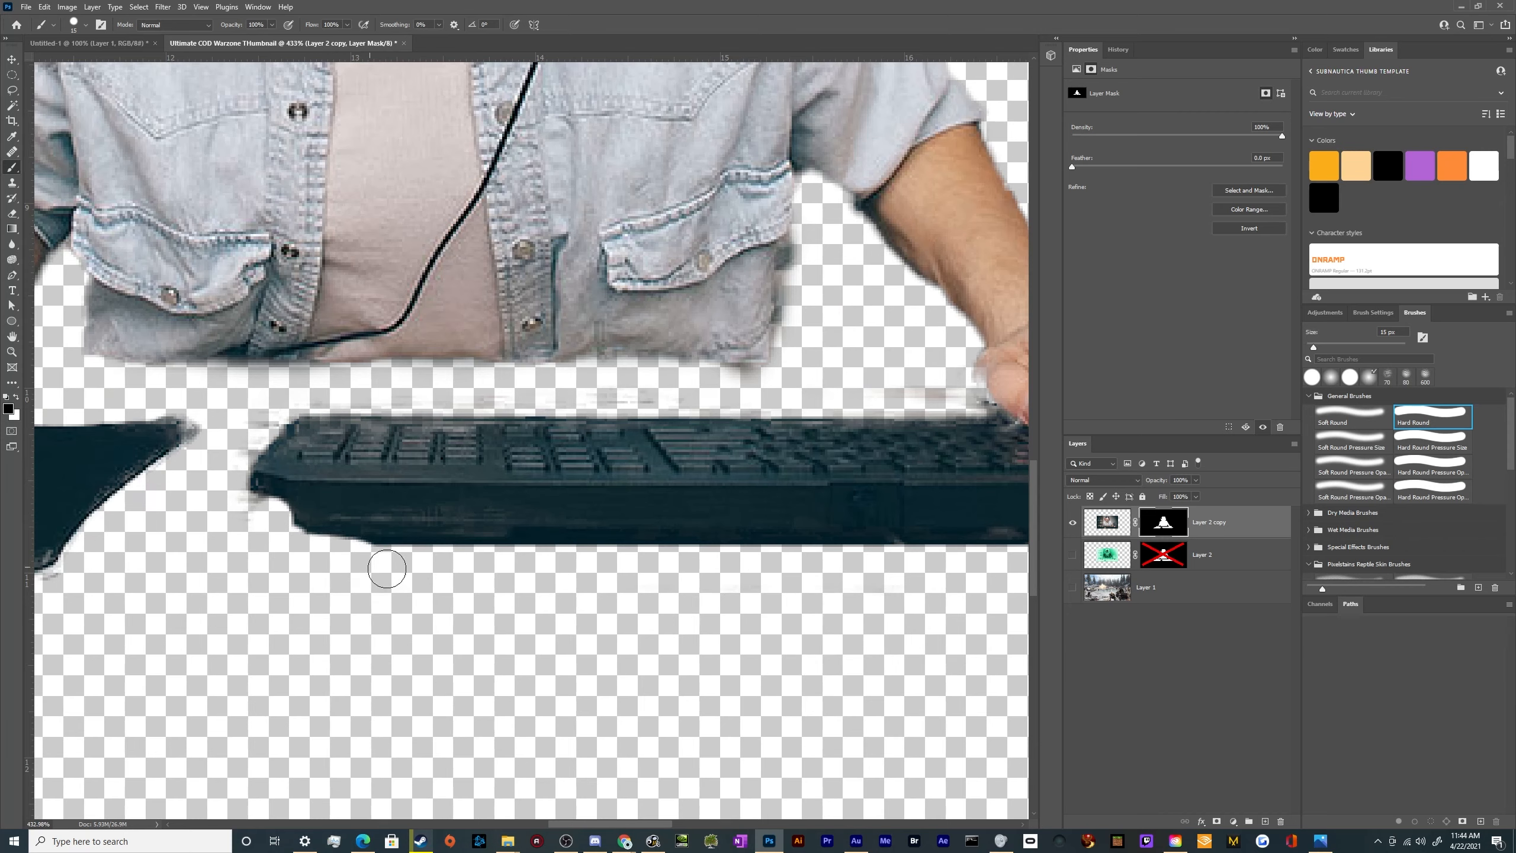
mouse_move(235, 473)
left_mouse_down()
mouse_move(244, 431)
mouse_move(283, 409)
mouse_move(256, 433)
left_mouse_up()
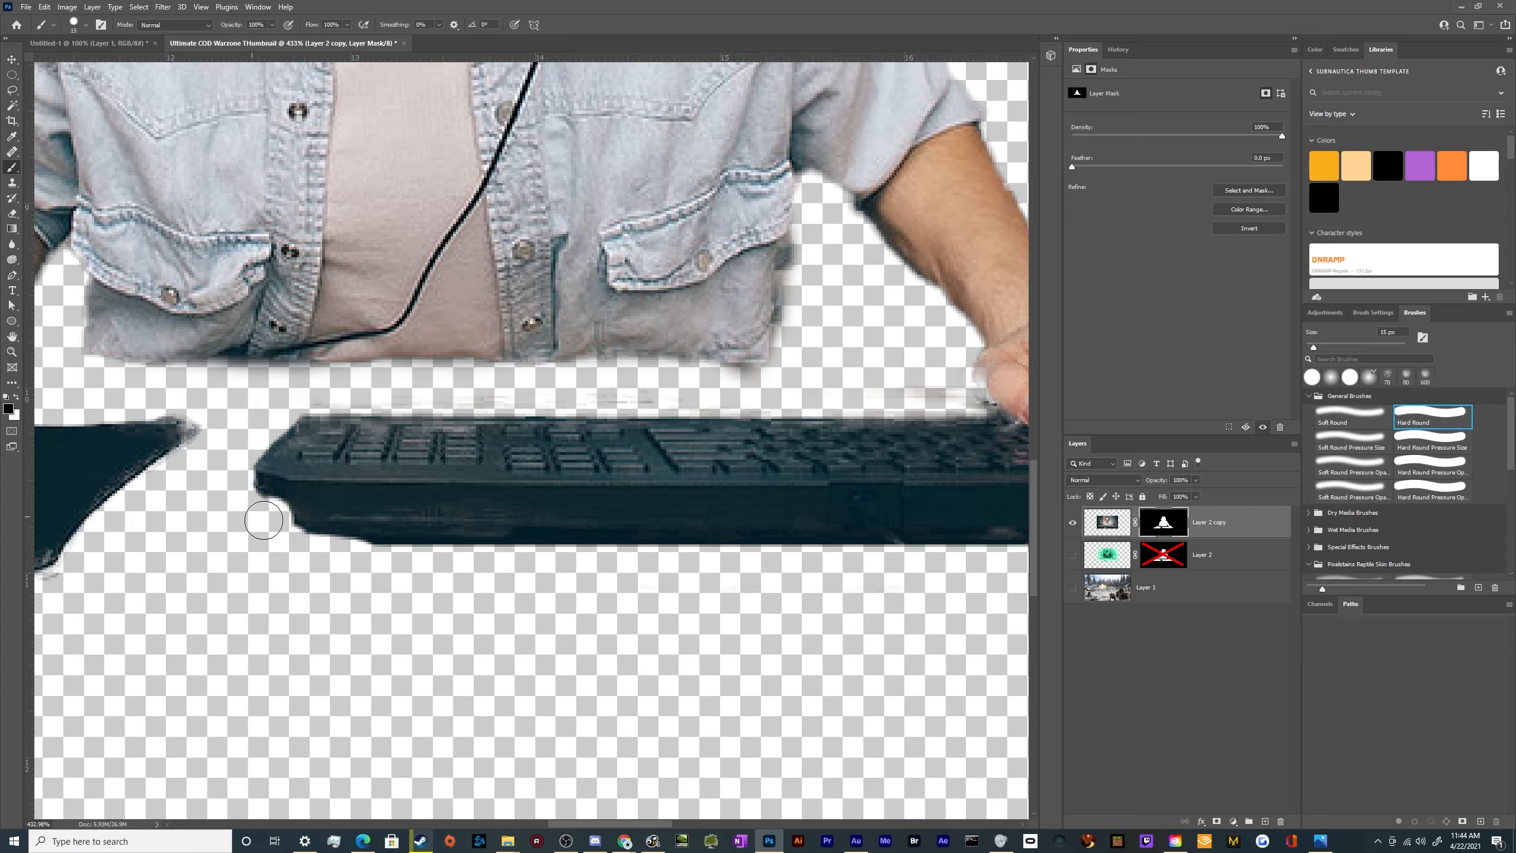
mouse_move(192, 445)
left_mouse_down()
mouse_move(186, 395)
mouse_move(141, 394)
mouse_move(201, 414)
mouse_move(194, 477)
left_mouse_up()
left_click_drag(115, 404, 170, 405)
Paint white on Layer 2 copy's mask around the thumb of the hand resting on the keyboard
key("x")
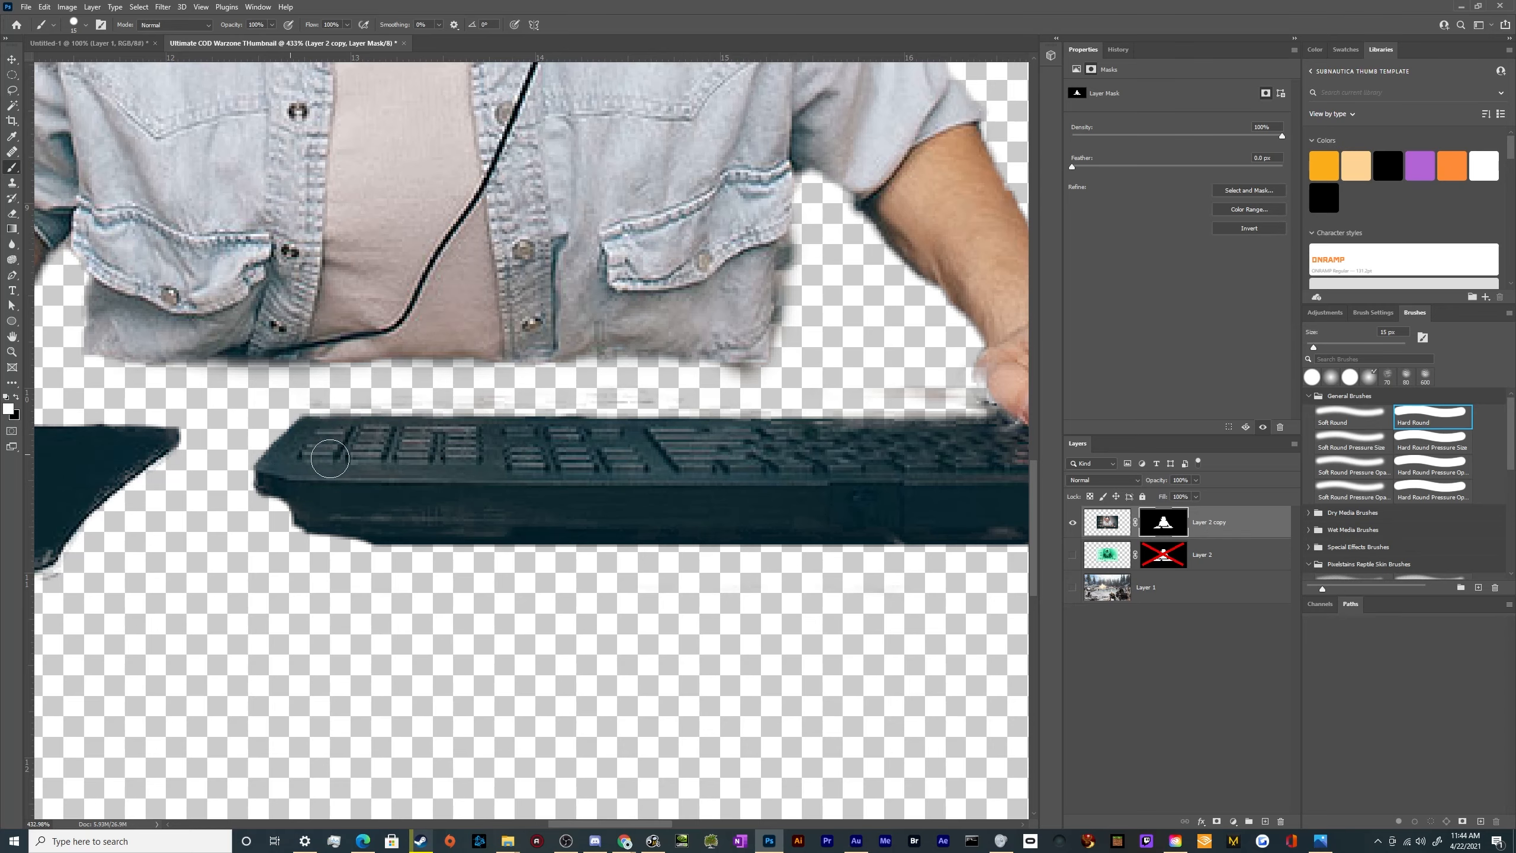
scroll(659, 448, "down", 5)
scroll(899, 460, "up", 5)
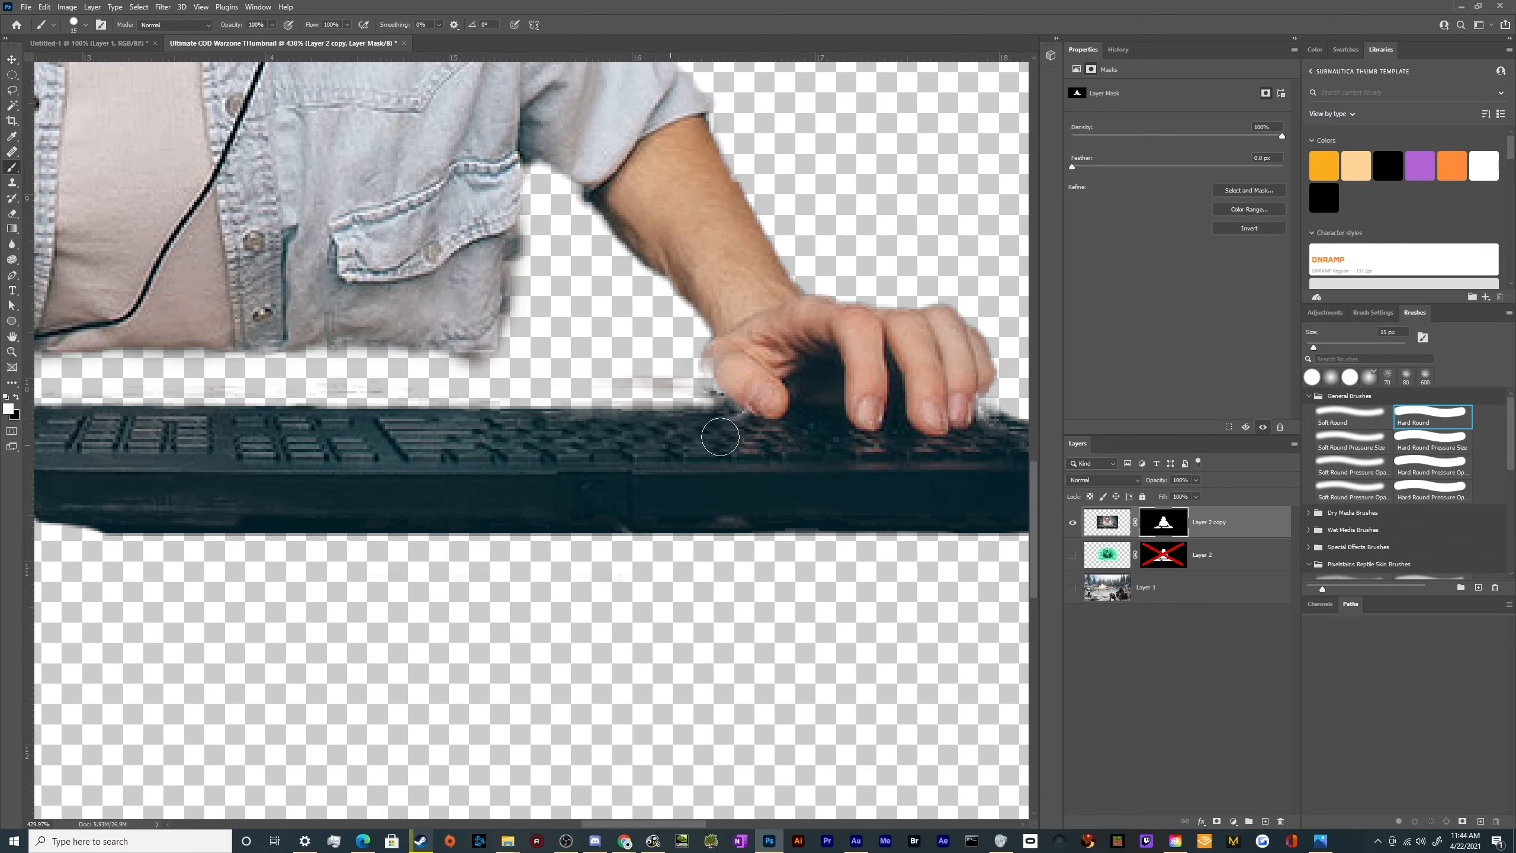
key("x")
key("x")
mouse_move(725, 357)
left_mouse_down()
mouse_move(719, 389)
mouse_move(766, 404)
left_mouse_up()
Touch up Layer 2 copy's mask beside the little finger where it meets the keyboard
scroll(855, 376, "down", 5)
scroll(847, 379, "up", 5)
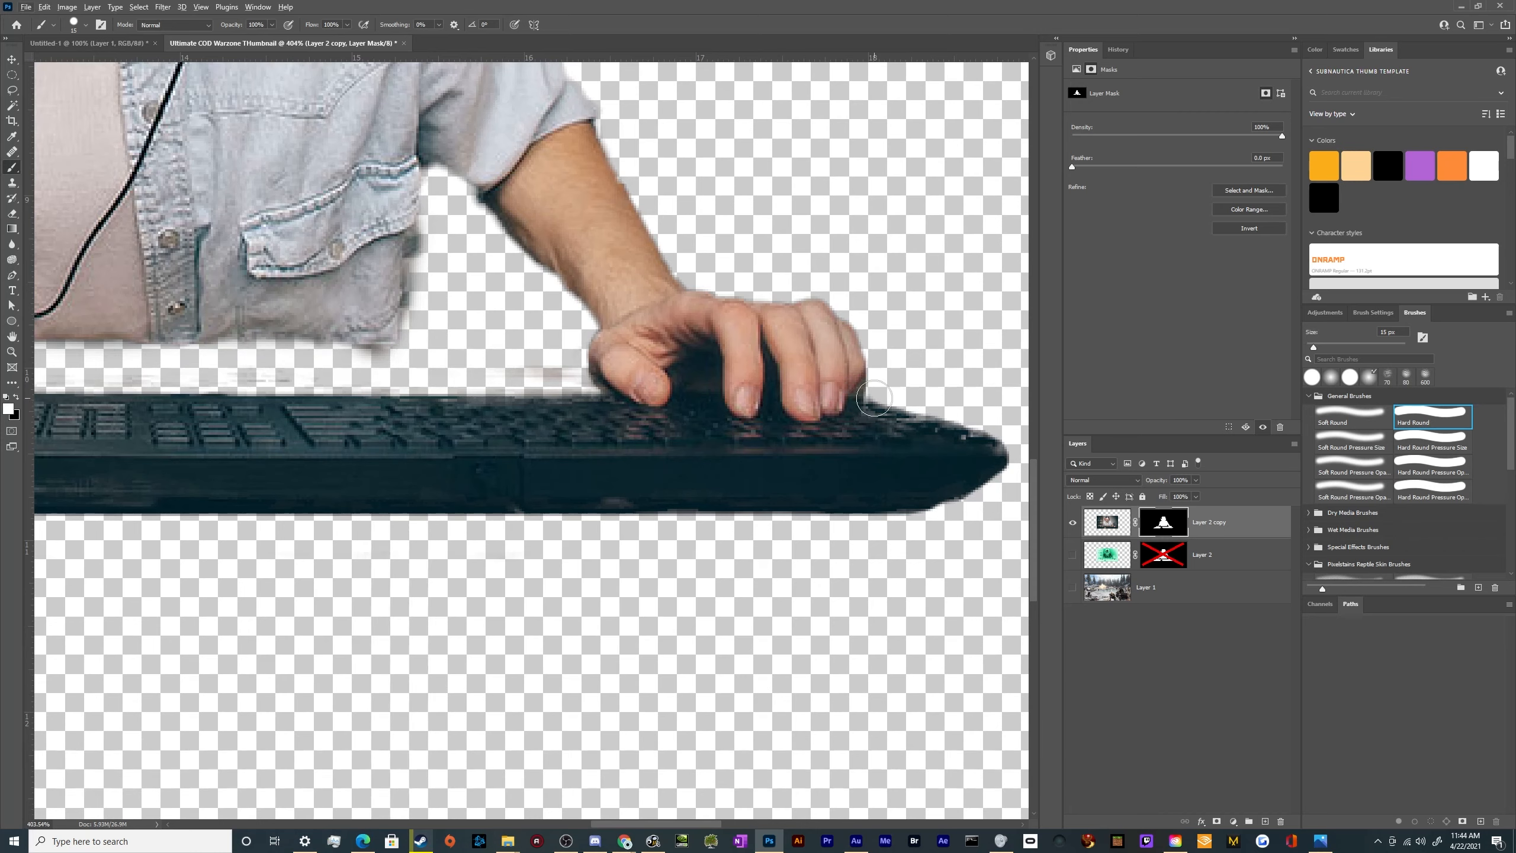
left_click_drag(872, 393, 852, 383)
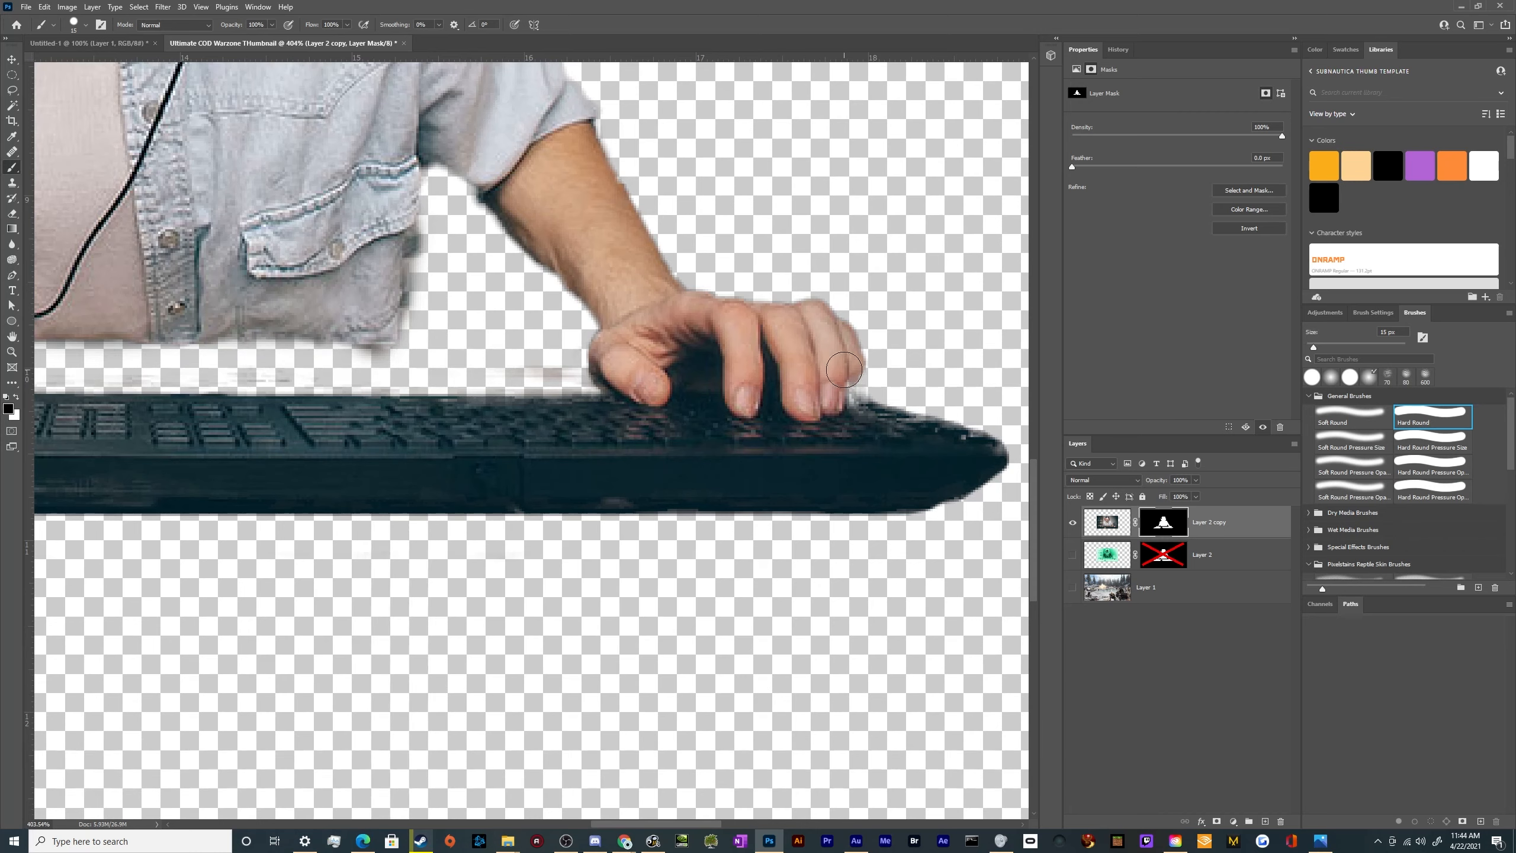
scroll(844, 382, "down", 5)
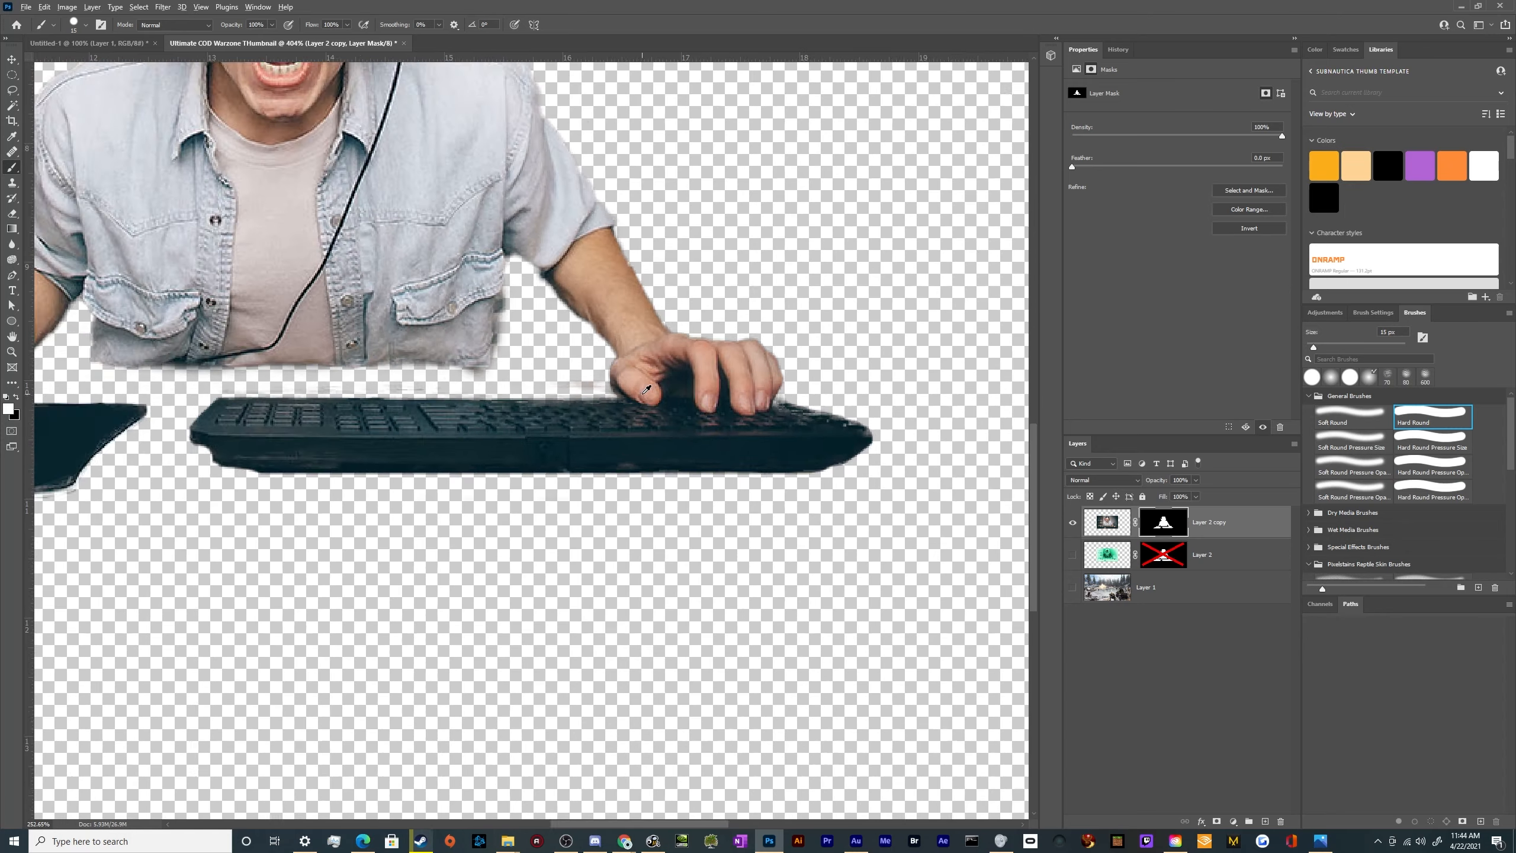
Paint white on Layer 2 copy's mask with a 7 px Hard Round brush to restore the keyboard's edge beyond the little finger
scroll(697, 428, "up", 5)
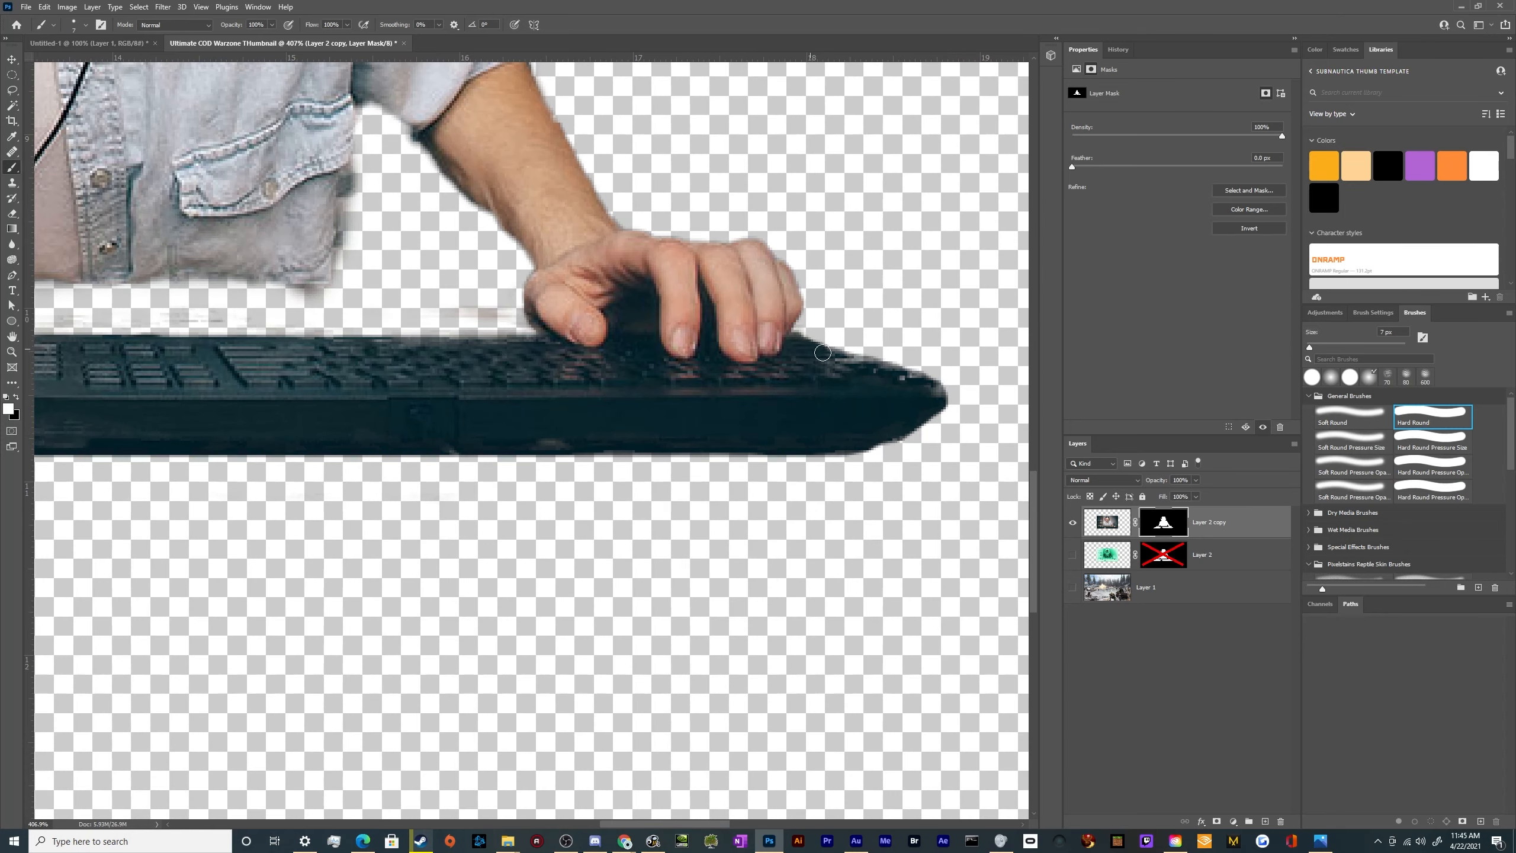
left_click_drag(822, 352, 862, 363)
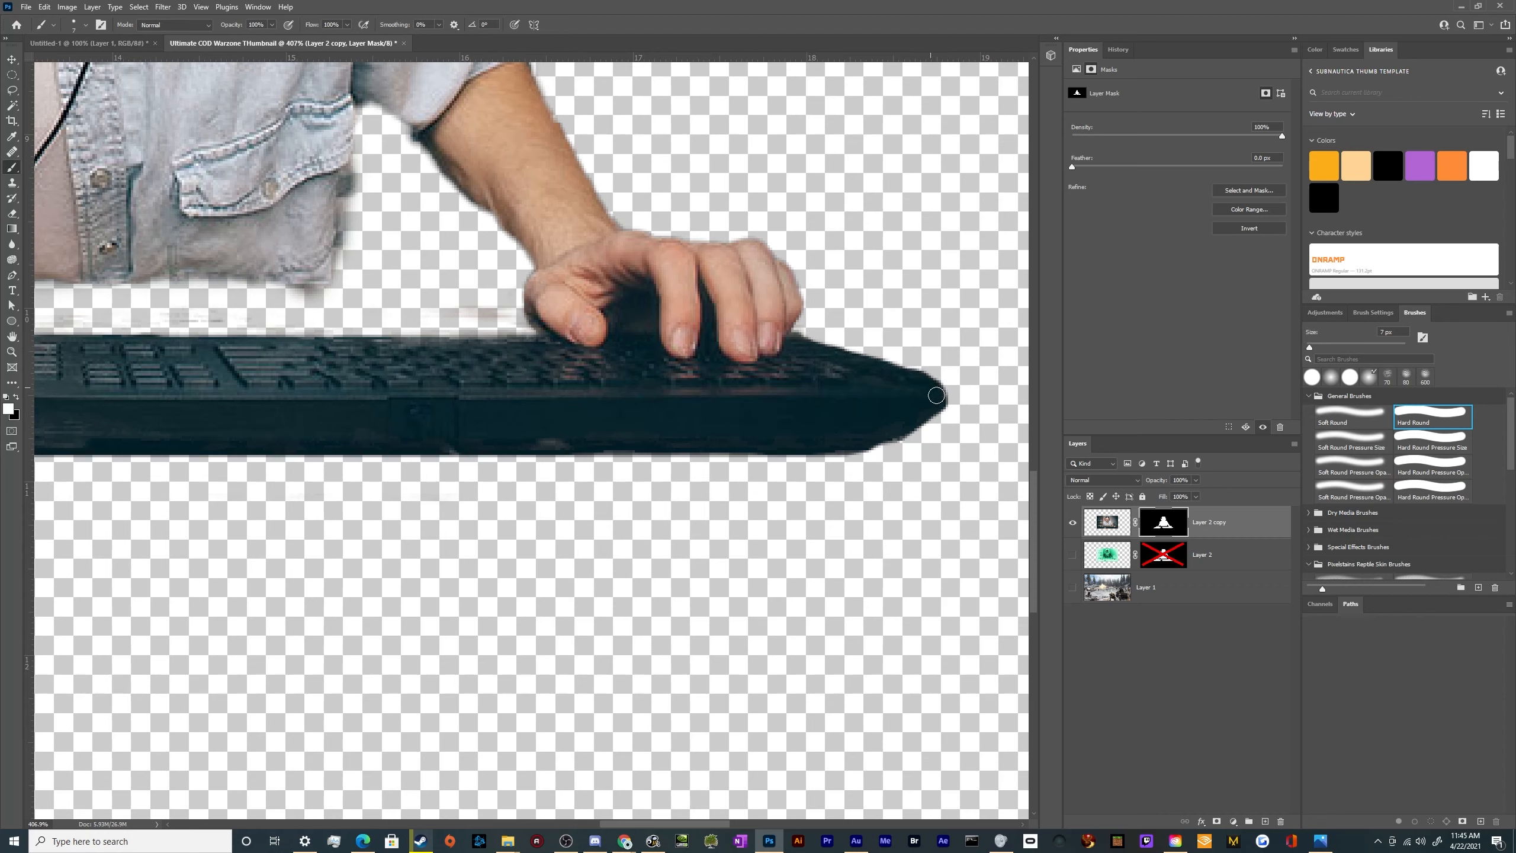
left_click_drag(513, 439, 501, 447)
scroll(225, 336, "down", 14)
scroll(464, 471, "up", 7)
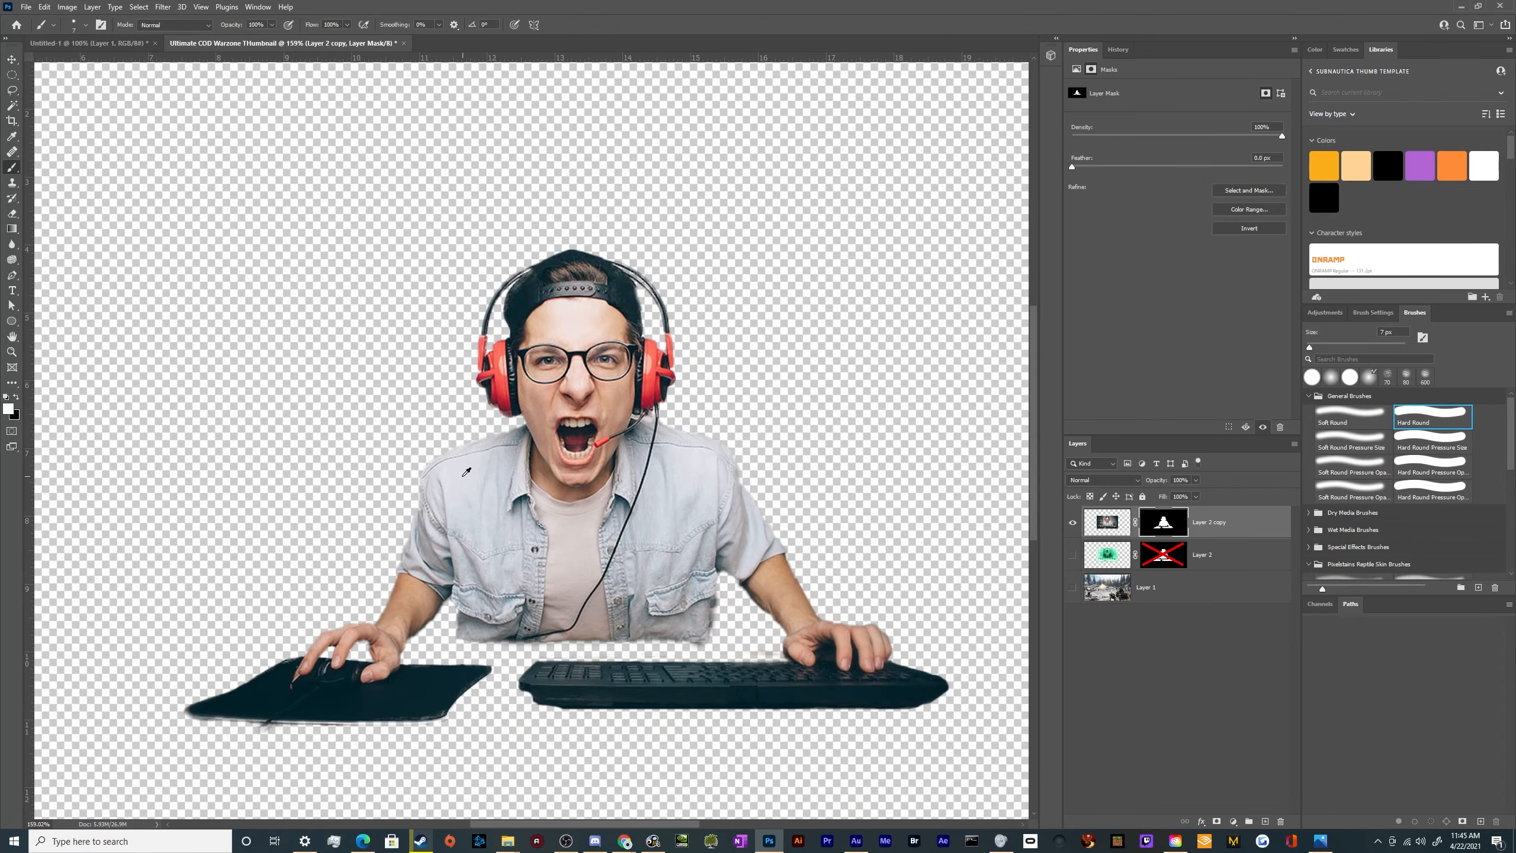
scroll(471, 496, "down", 3)
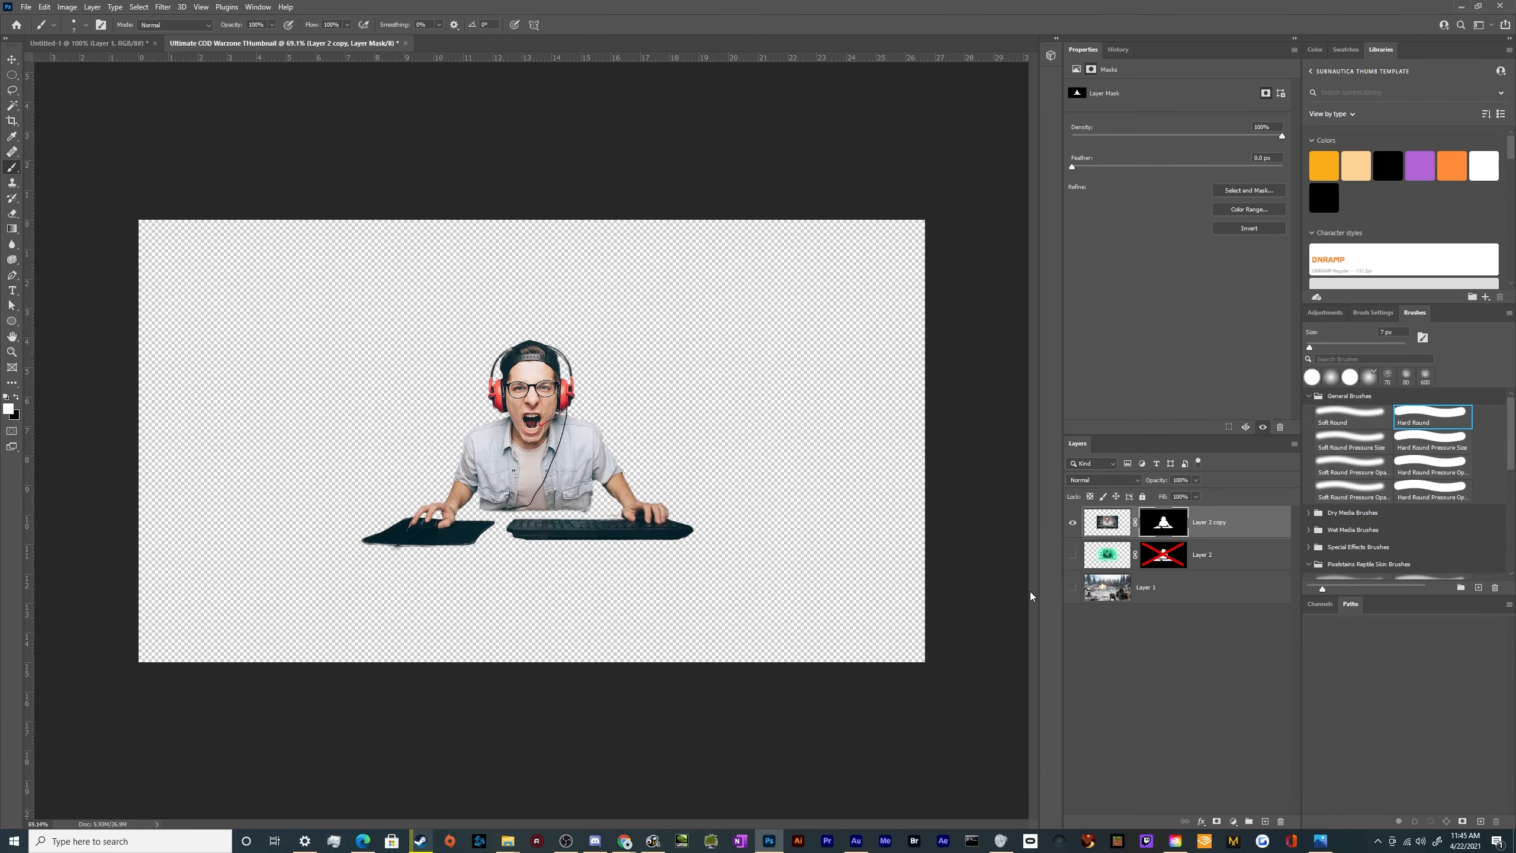
Show Layer 1's snowy background and move the gamer on Layer 2 copy to the lower-left corner of the canvas
left_click(1070, 591)
key("v")
scroll(987, 552, "down", 4)
scroll(987, 552, "up", 3)
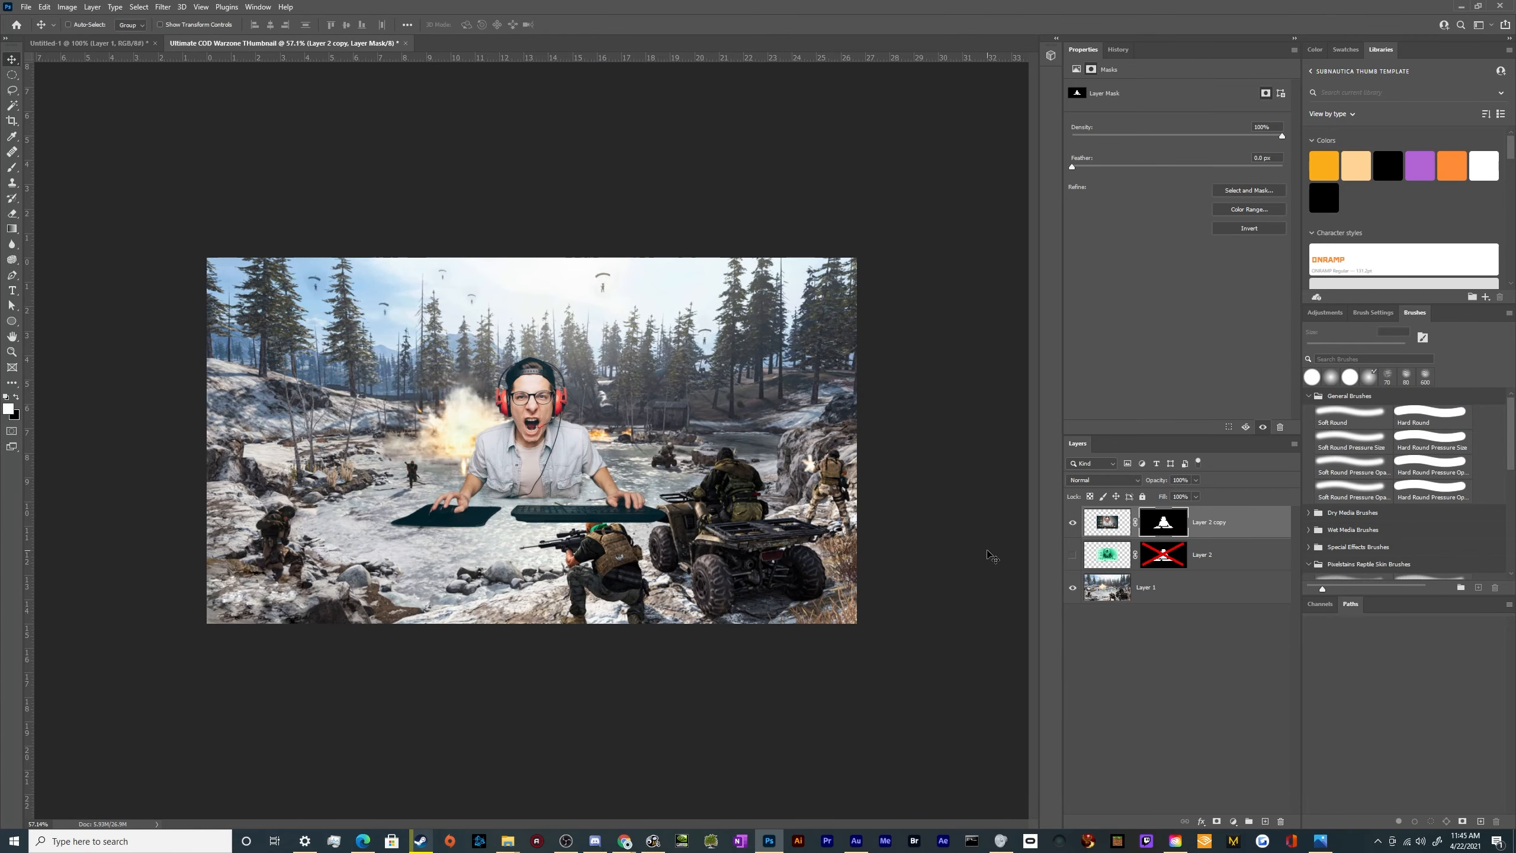
left_click(1110, 530)
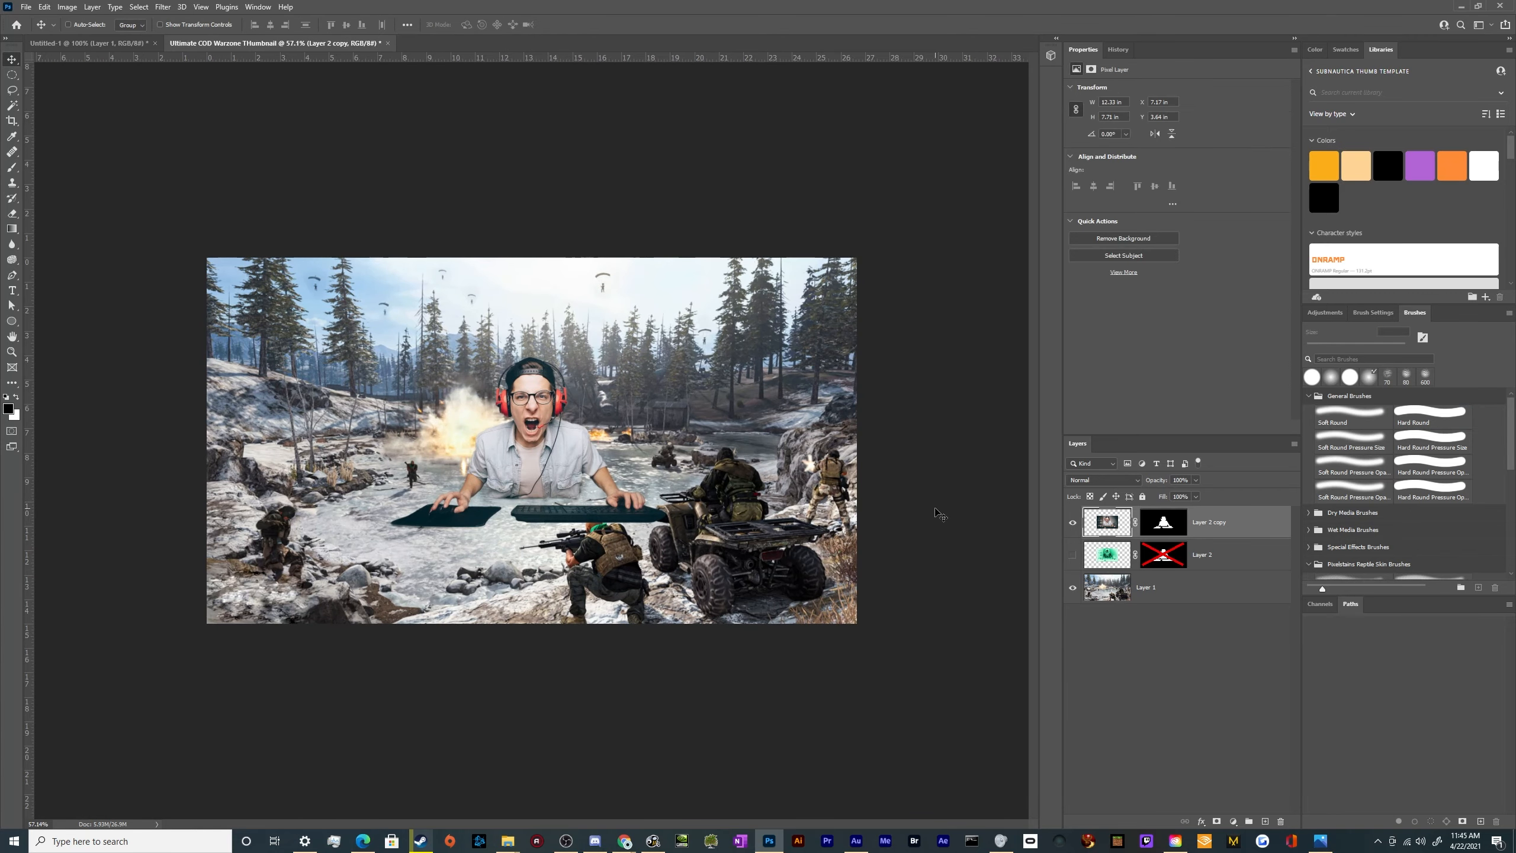
left_click_drag(666, 474, 471, 563)
Free-transform the gamer to about 164% scale, rotate him about 8.4° clockwise and raise him along the canvas's left side
key("ctrl+t")
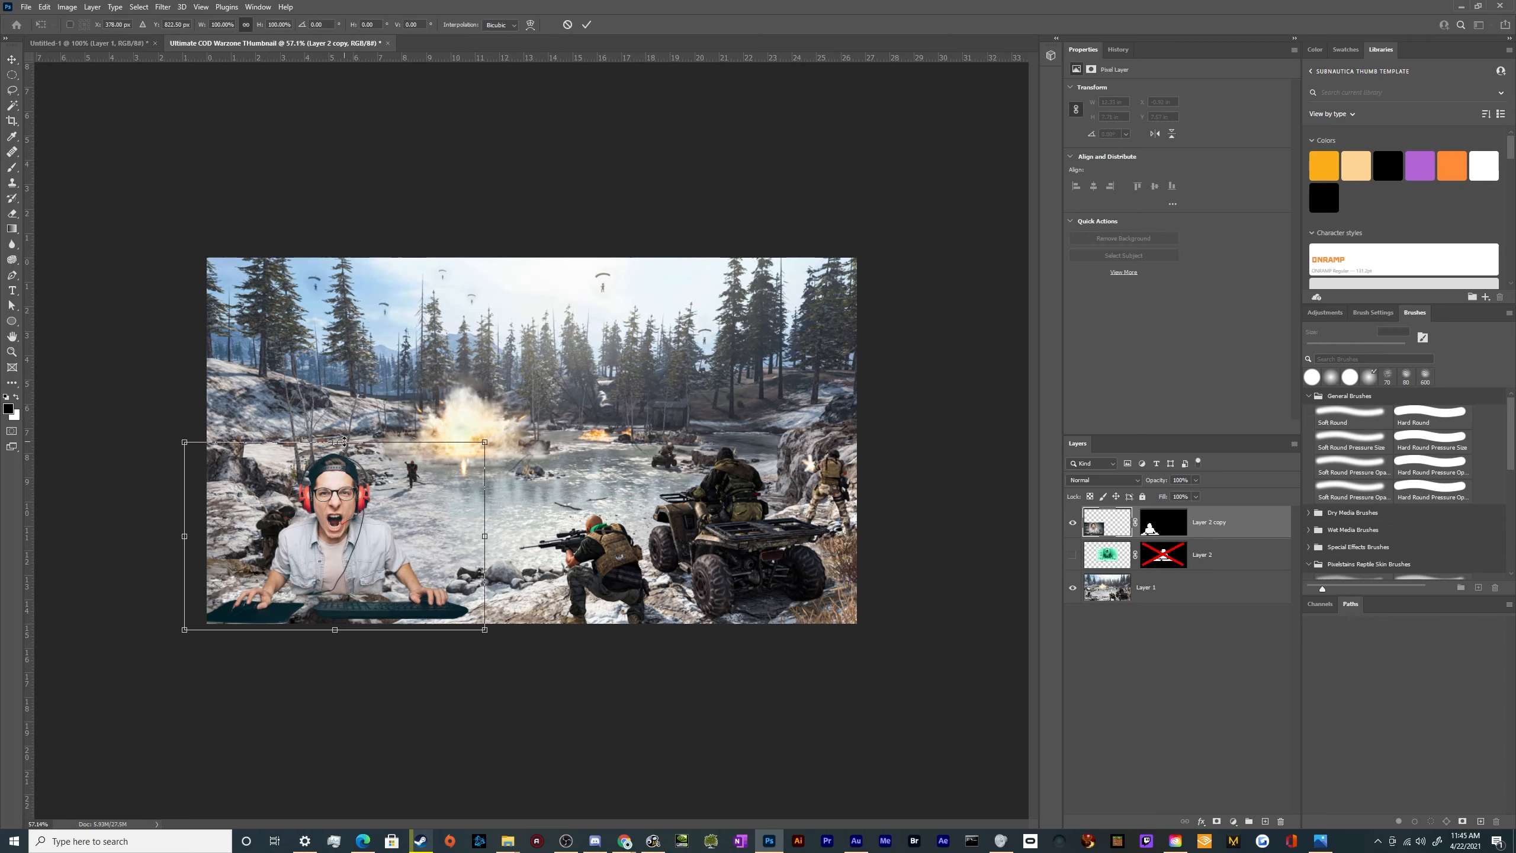
left_click_drag(345, 442, 344, 321)
mouse_move(392, 438)
left_mouse_down()
mouse_move(365, 496)
mouse_move(379, 448)
mouse_move(398, 460)
left_mouse_up()
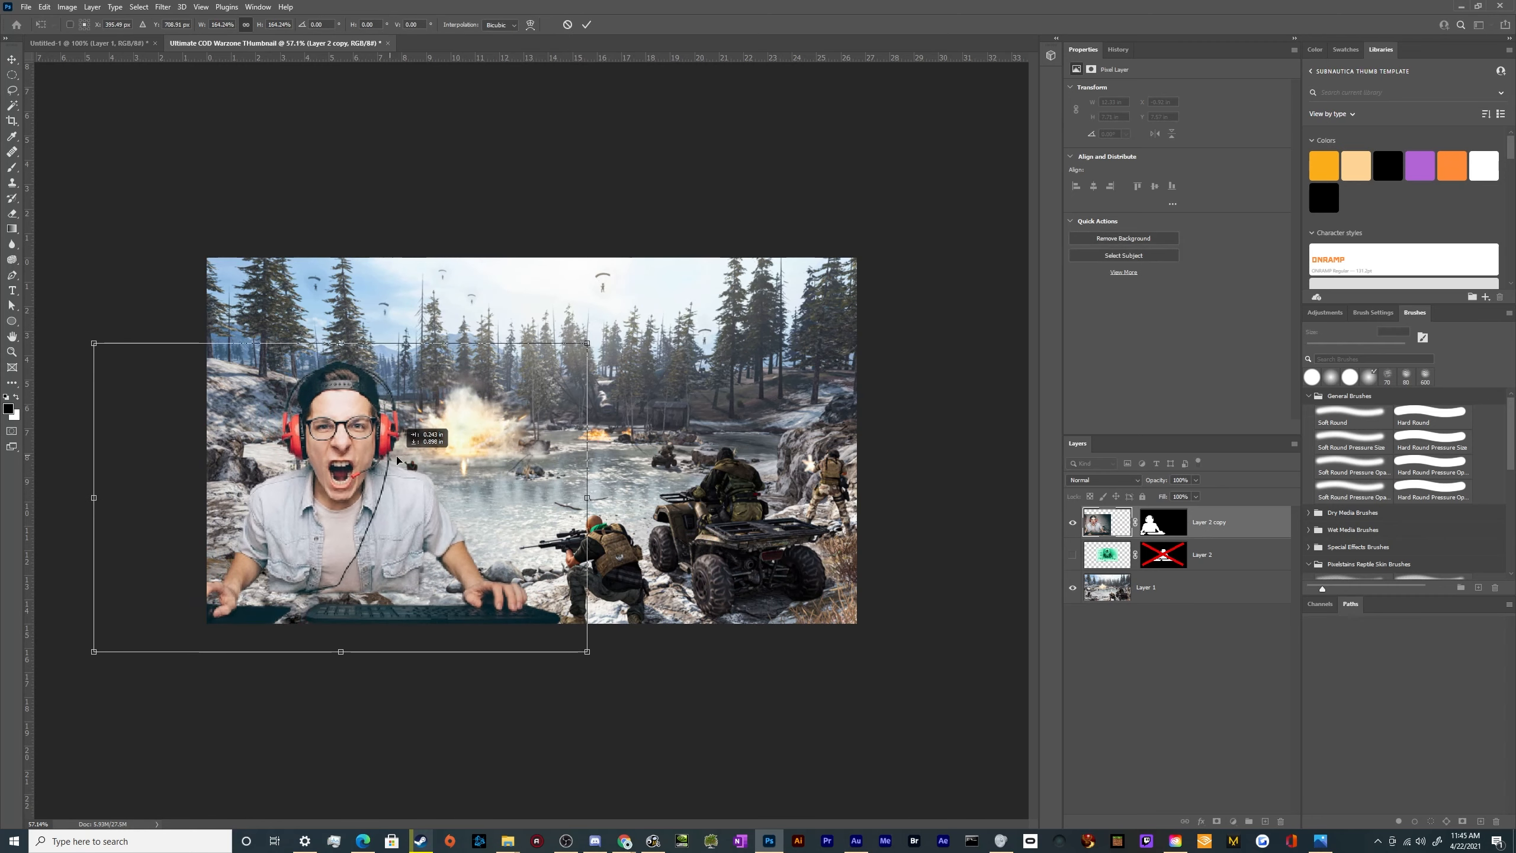
left_click_drag(627, 341, 522, 426)
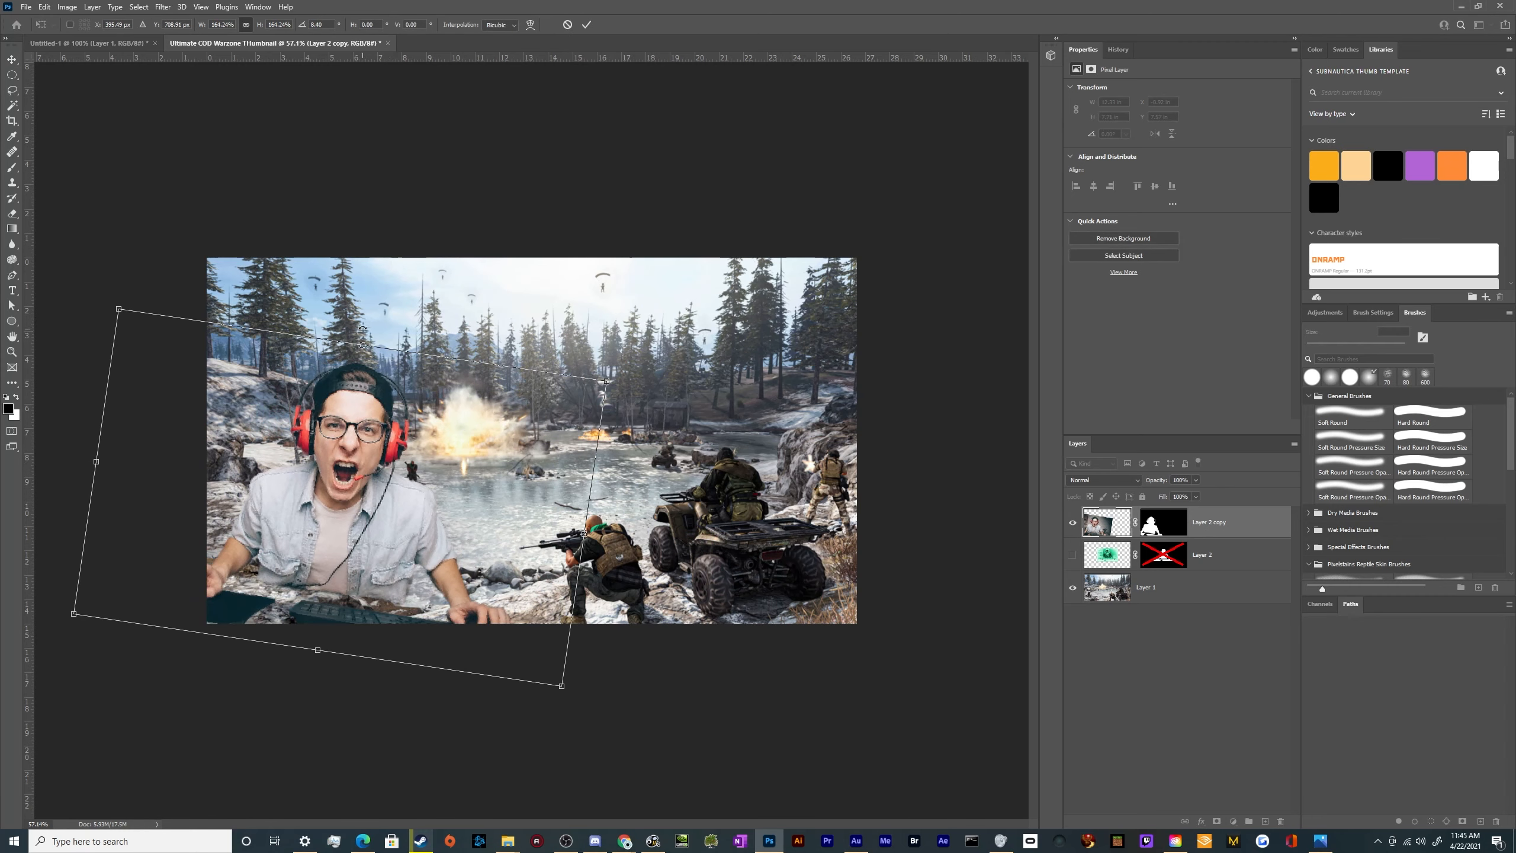
left_click_drag(367, 348, 370, 302)
key("Return")
Flip Layer 1's snowy background horizontally
left_click(1120, 599)
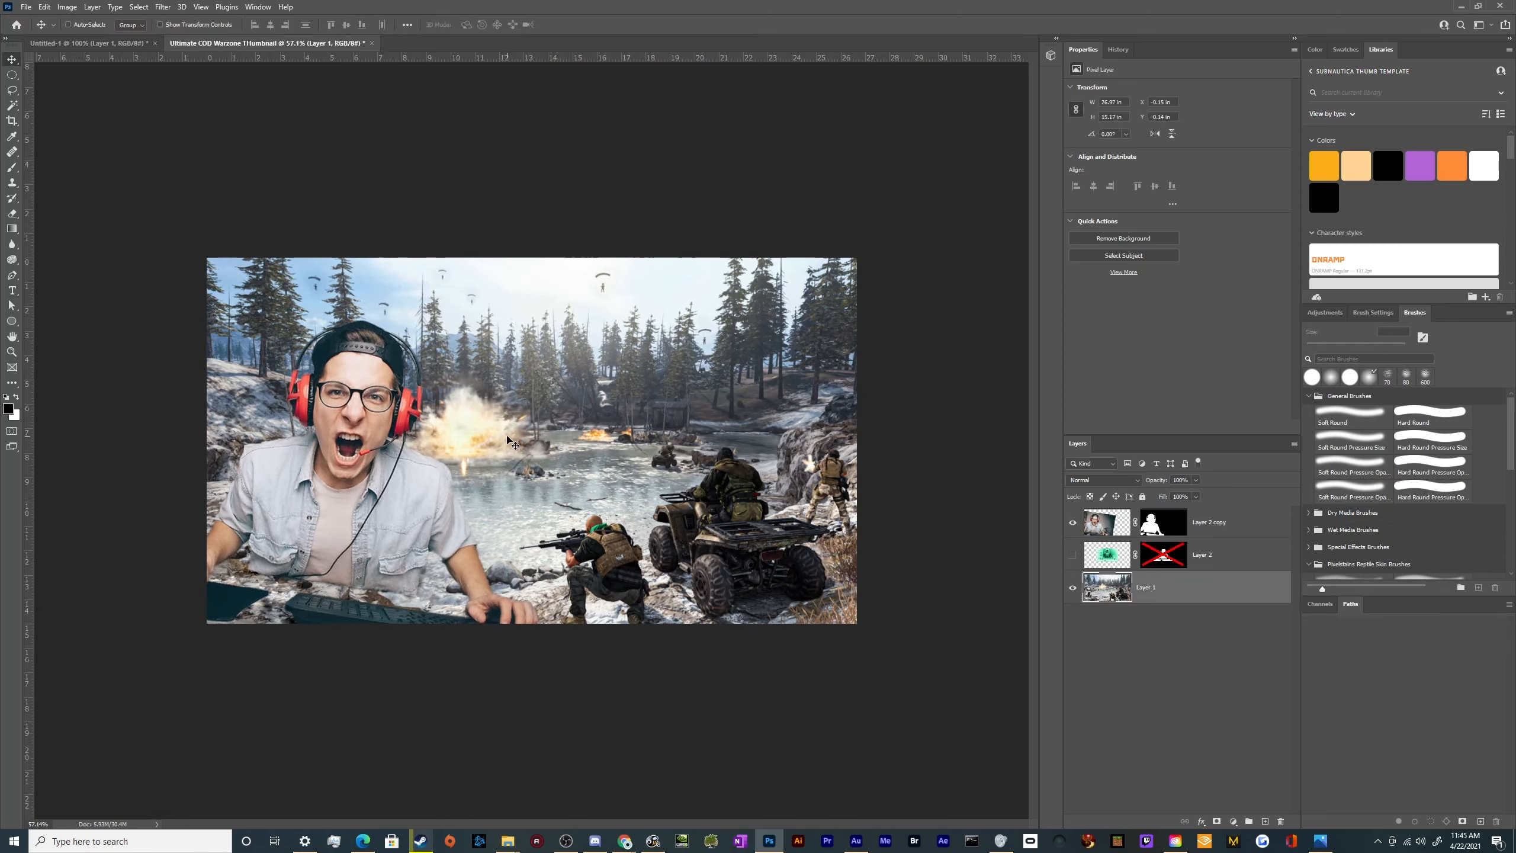
left_click(25, 7)
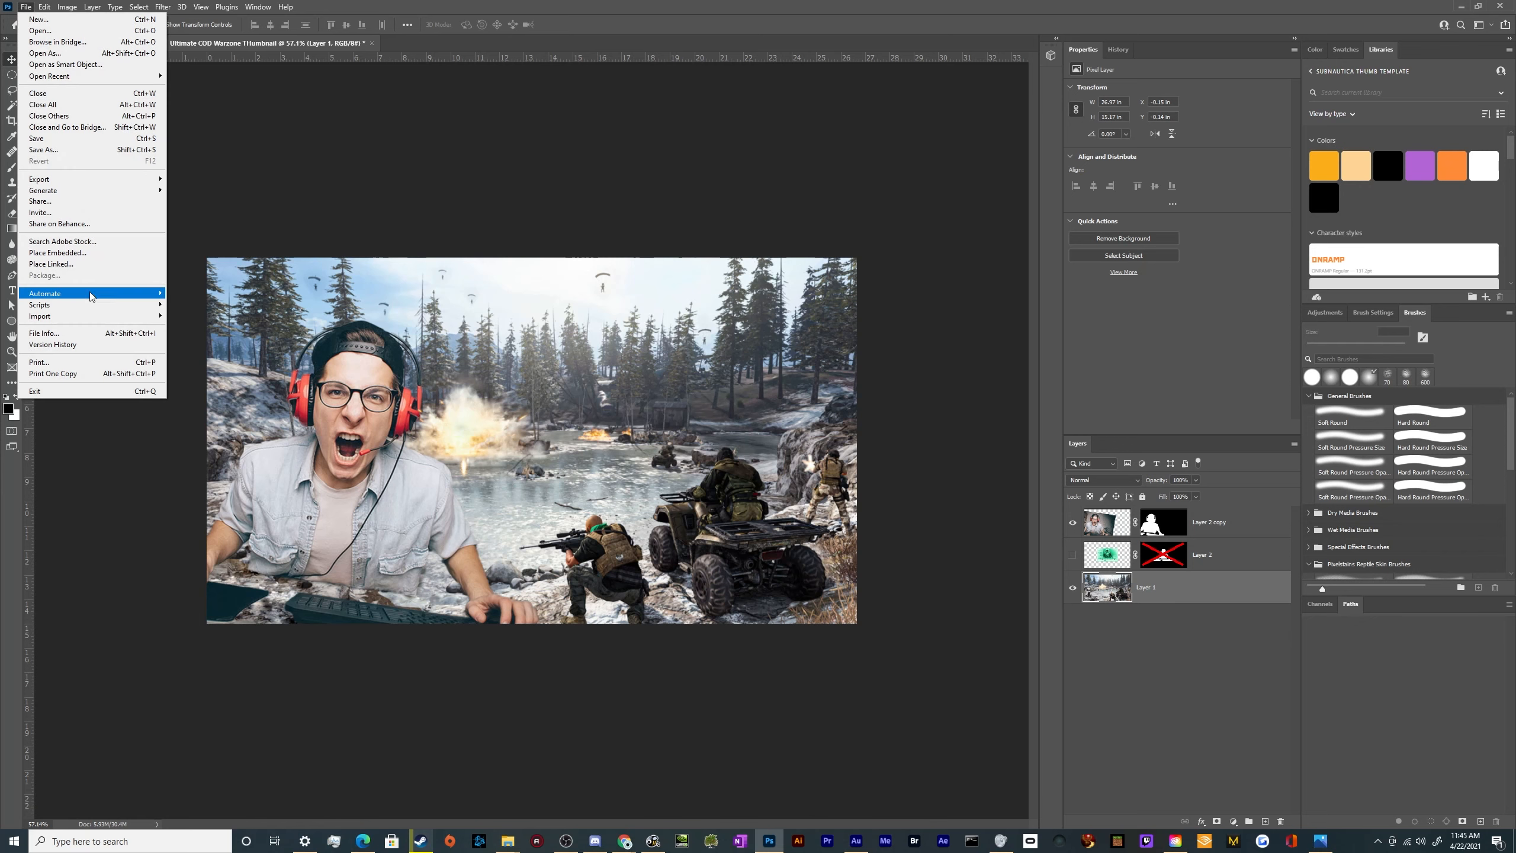
mouse_move(47, 6)
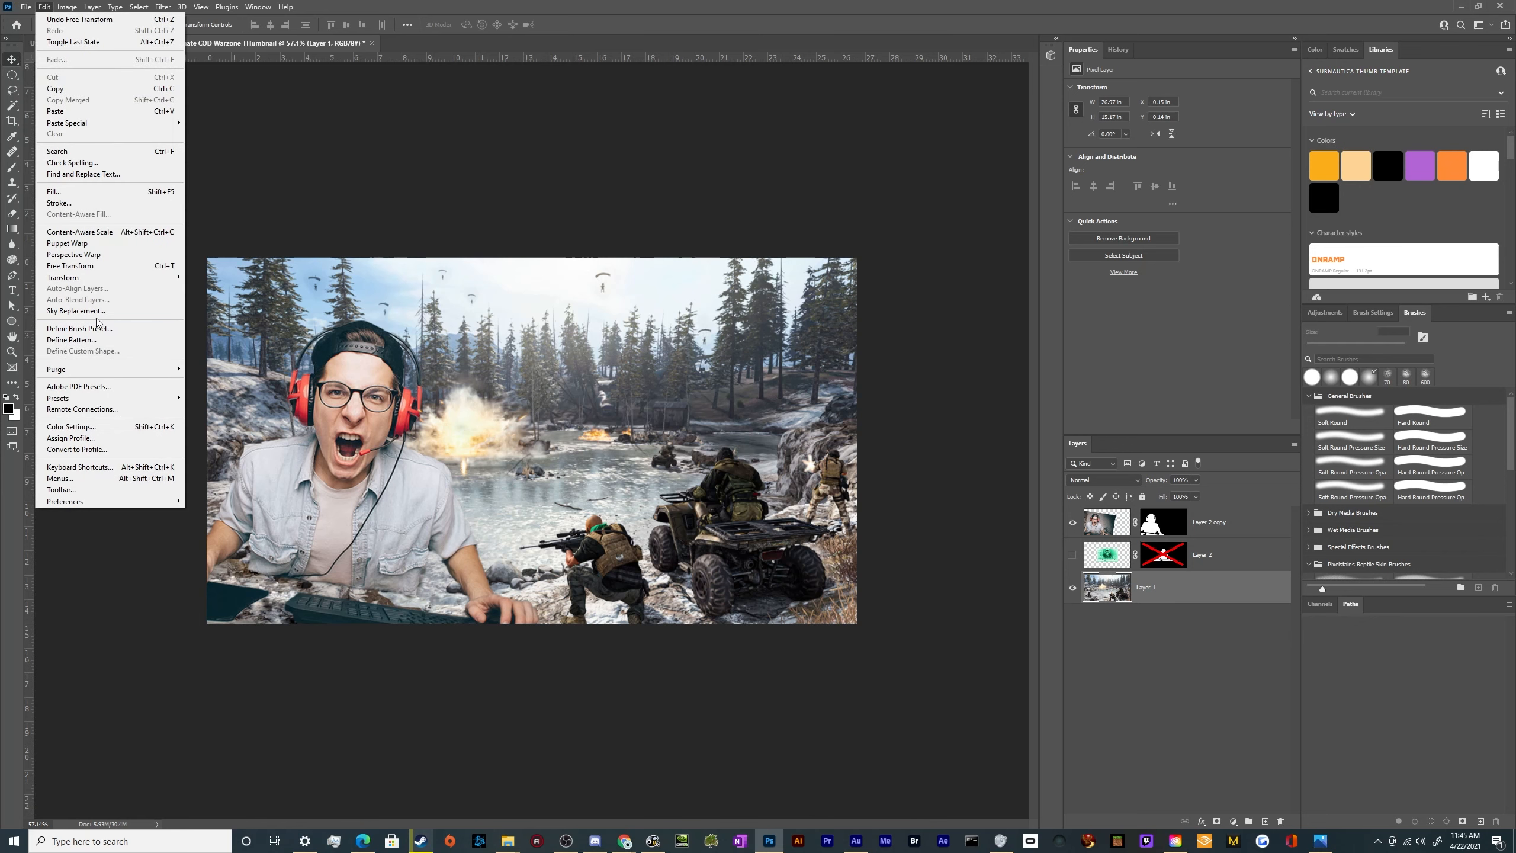
mouse_move(96, 277)
left_click(264, 467)
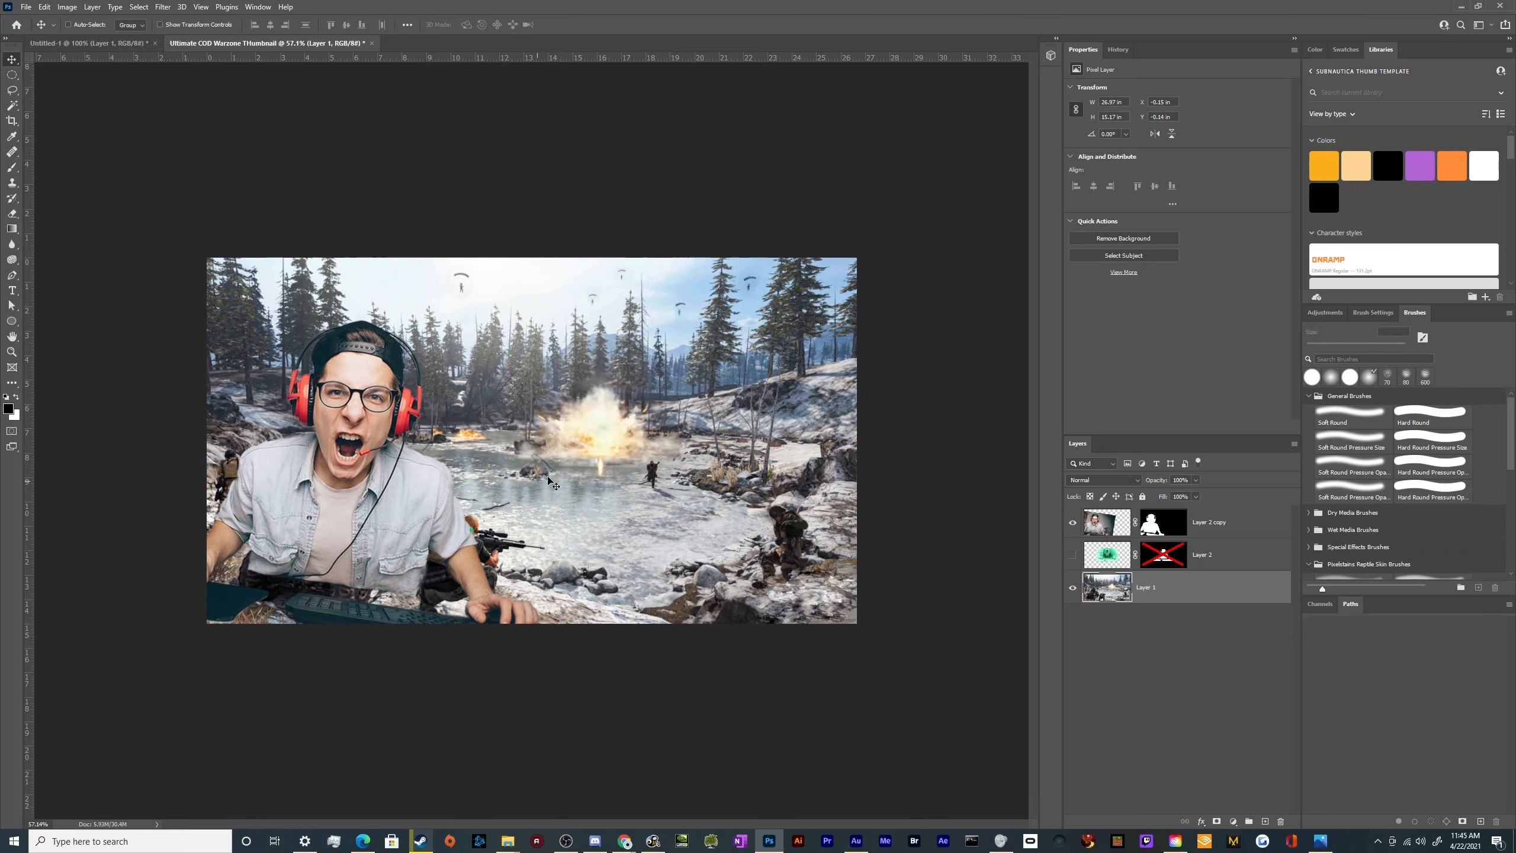
Enlarge Layer 1 to about 32.1 in wide, extending it past the canvas's lower-right corner
key("ctrl+t")
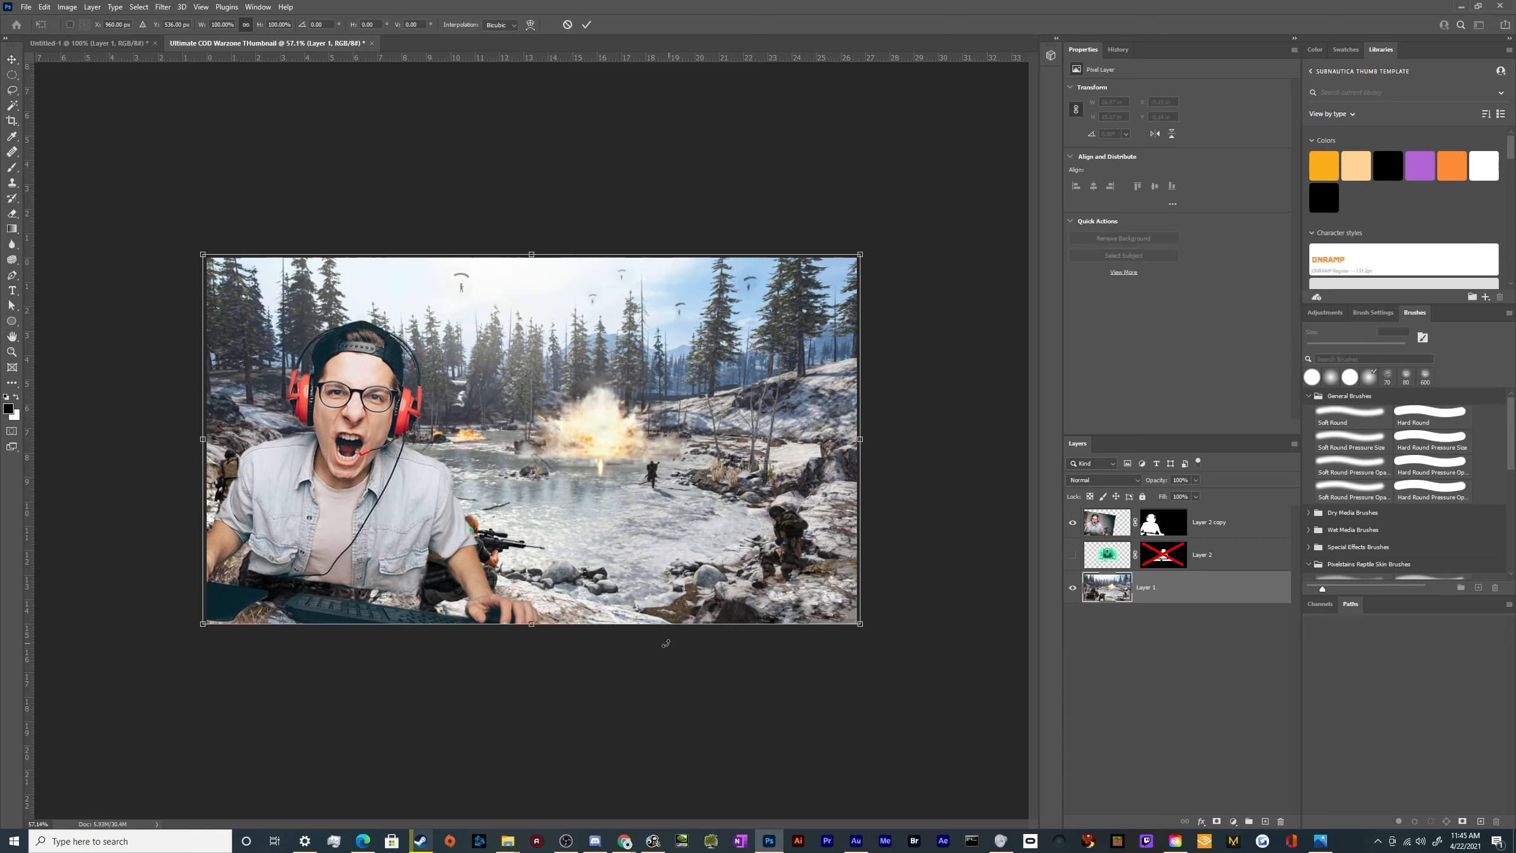
left_click_drag(859, 624, 986, 736)
key("Return")
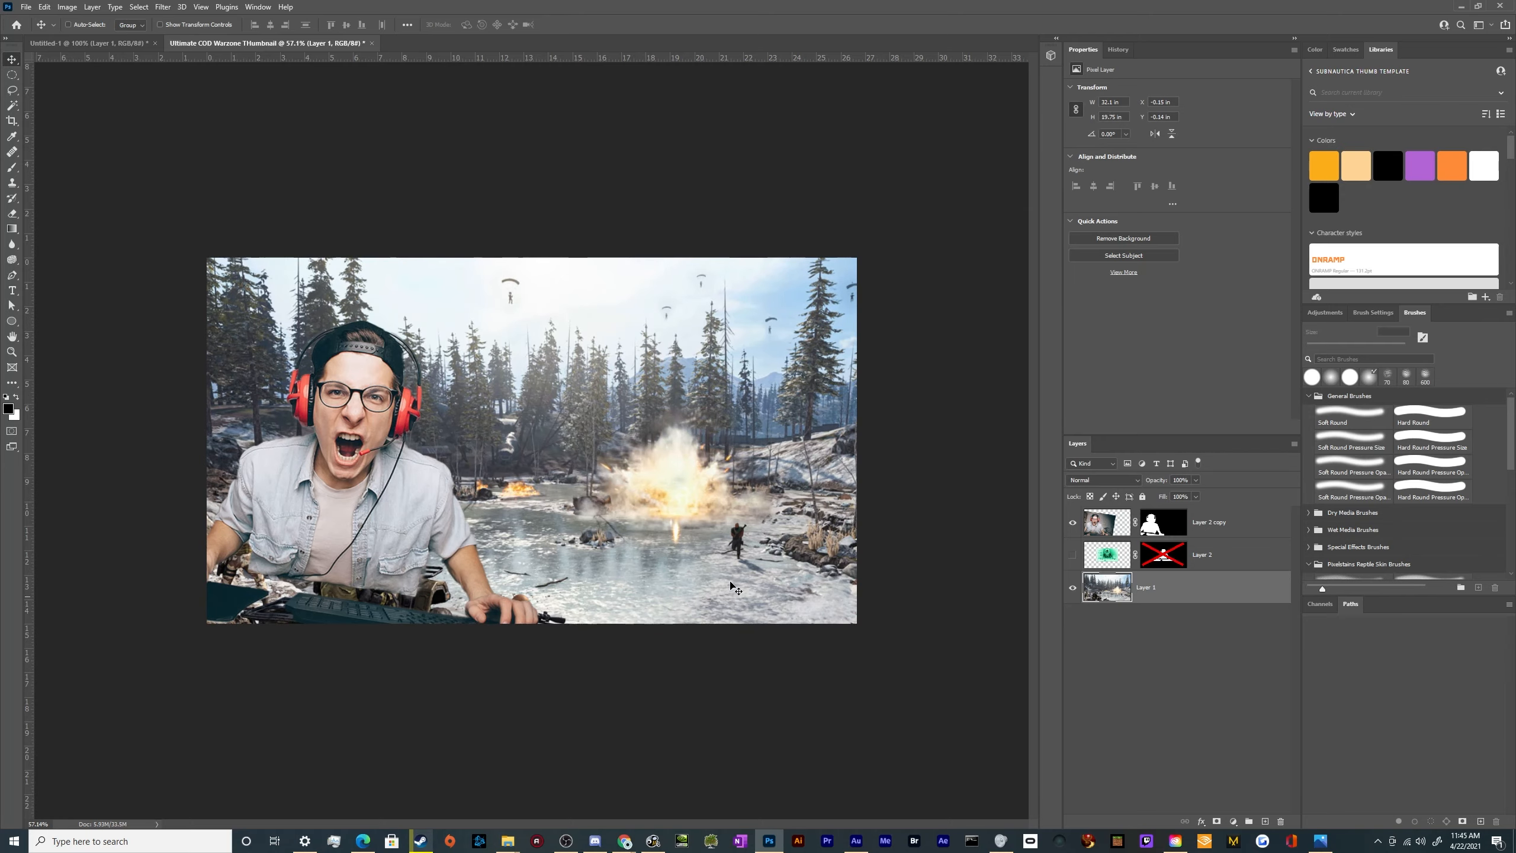
Switch to Chrome, close the rage-1.jpg tab and look through the "call of duty warzone explosion" image results for a nuclear blast
left_click(768, 840)
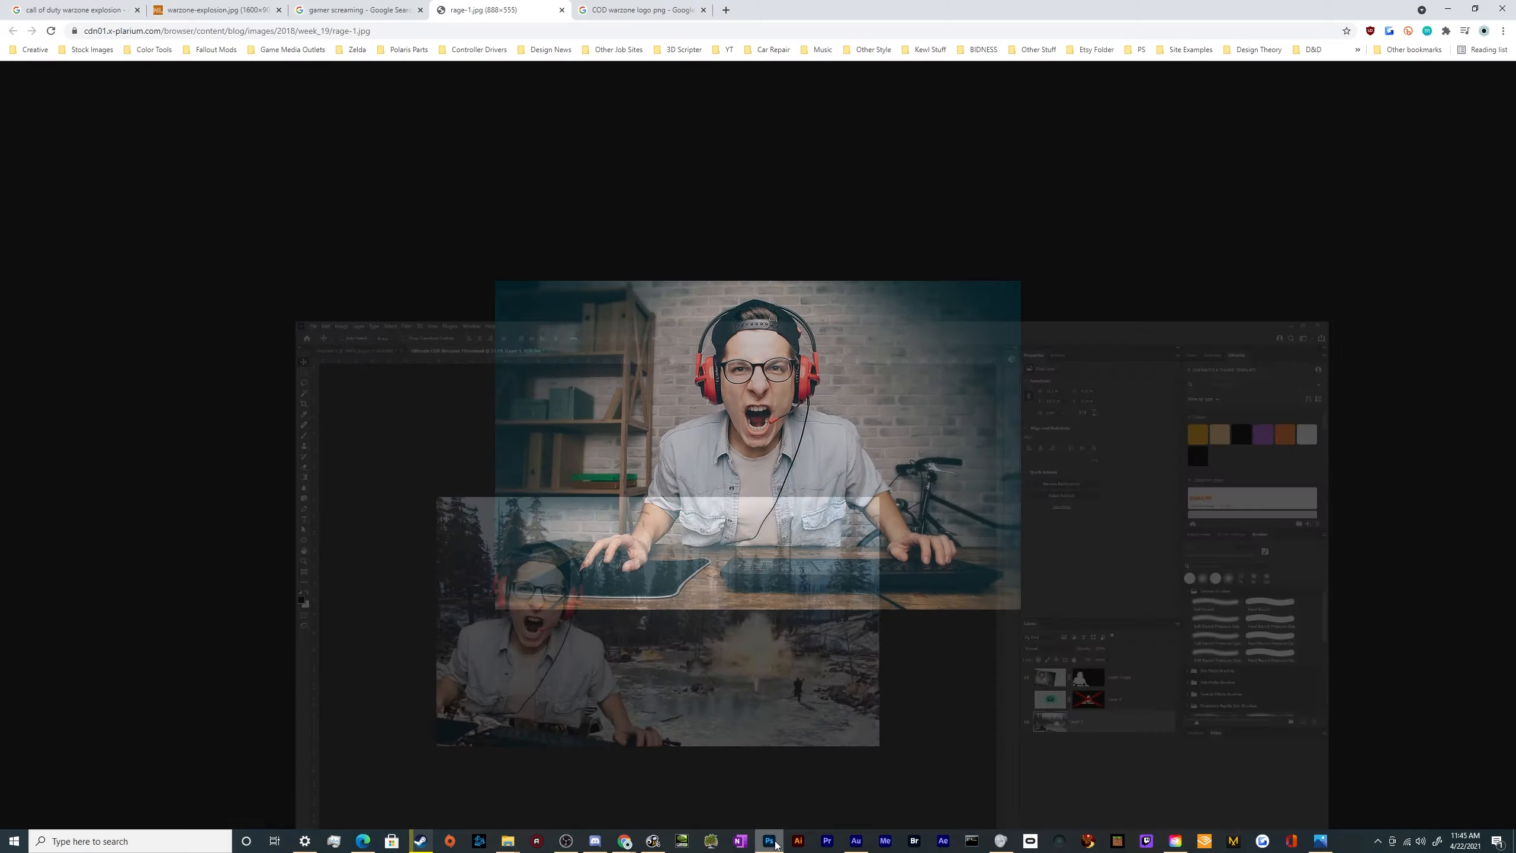
left_click(561, 9)
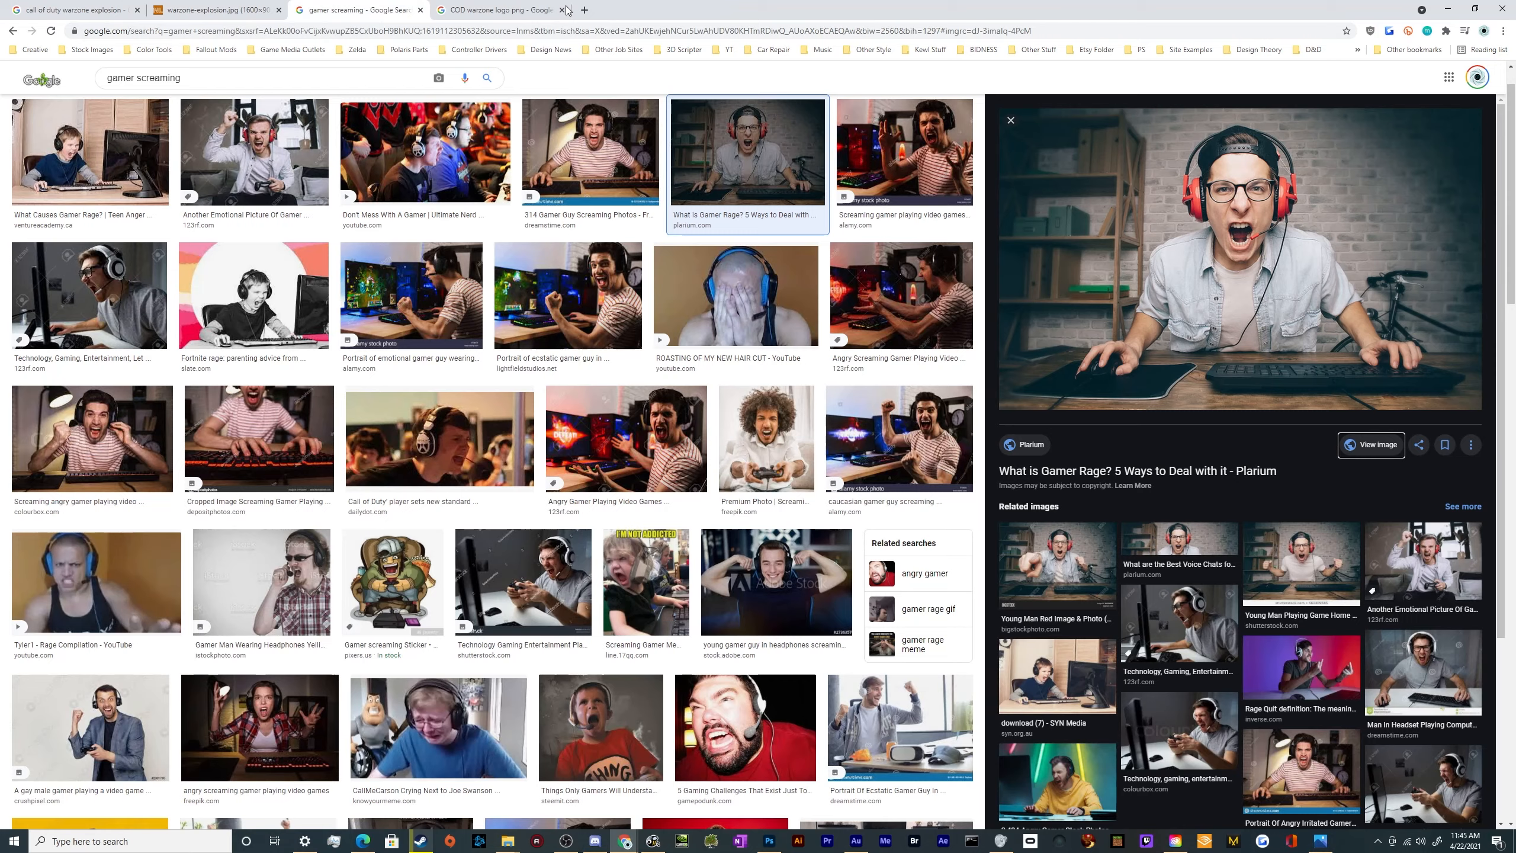
left_click(507, 10)
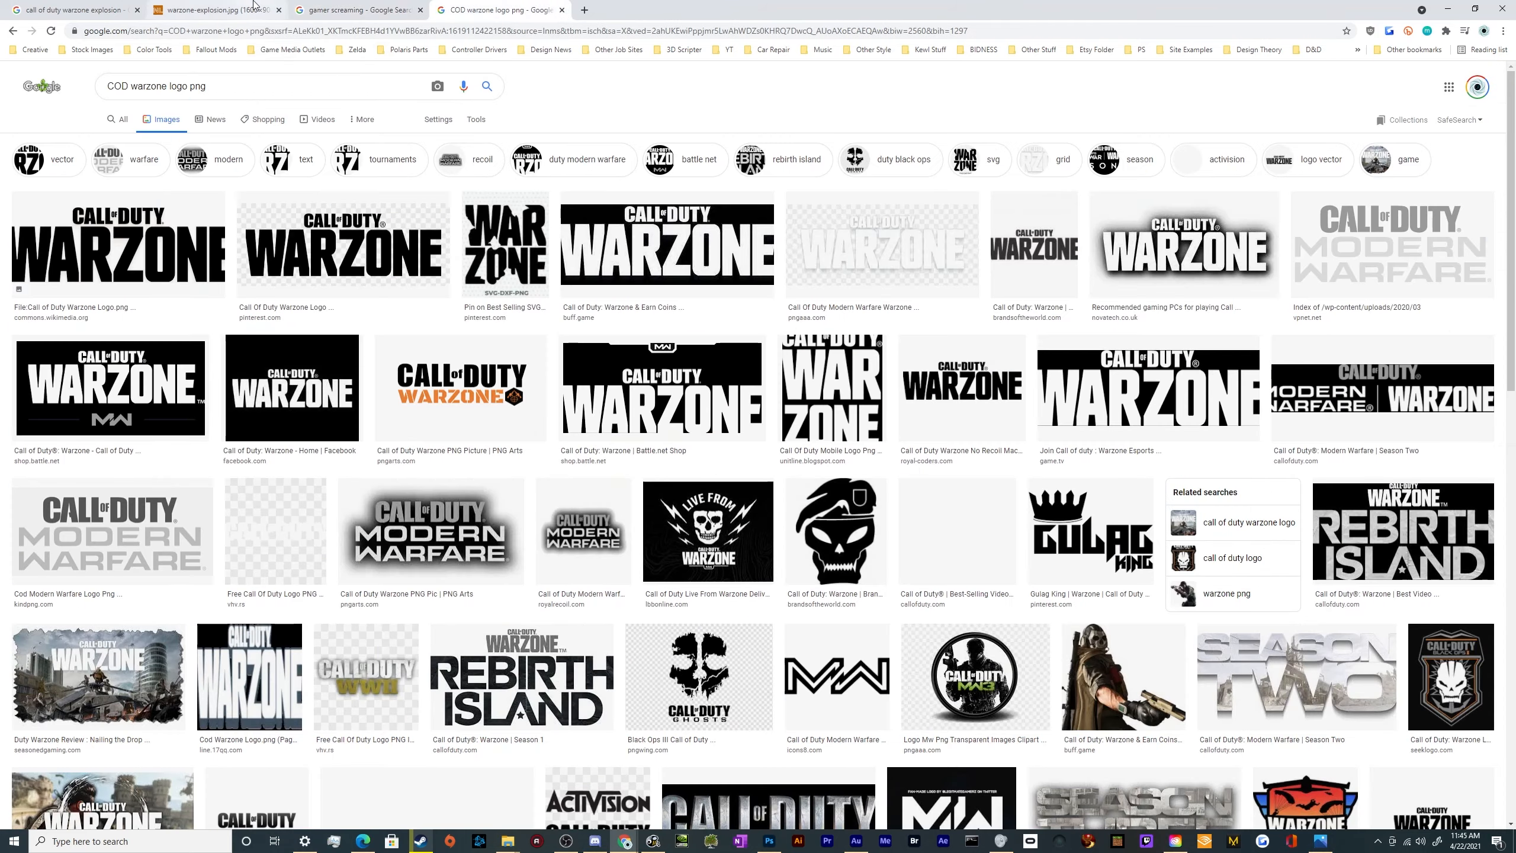
left_click(215, 10)
left_click(74, 15)
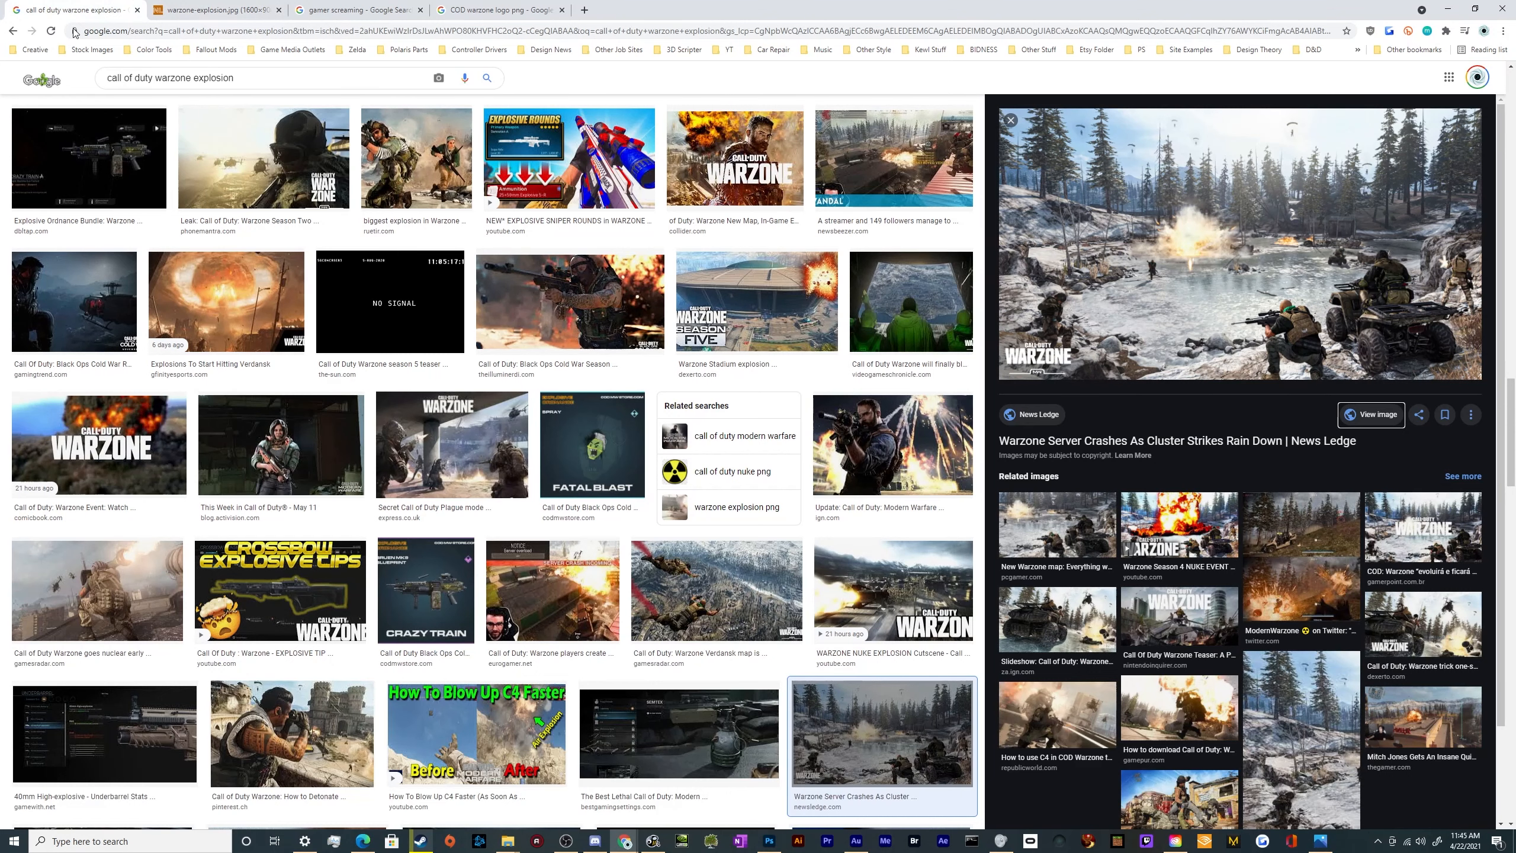
scroll(256, 242, "up", 15)
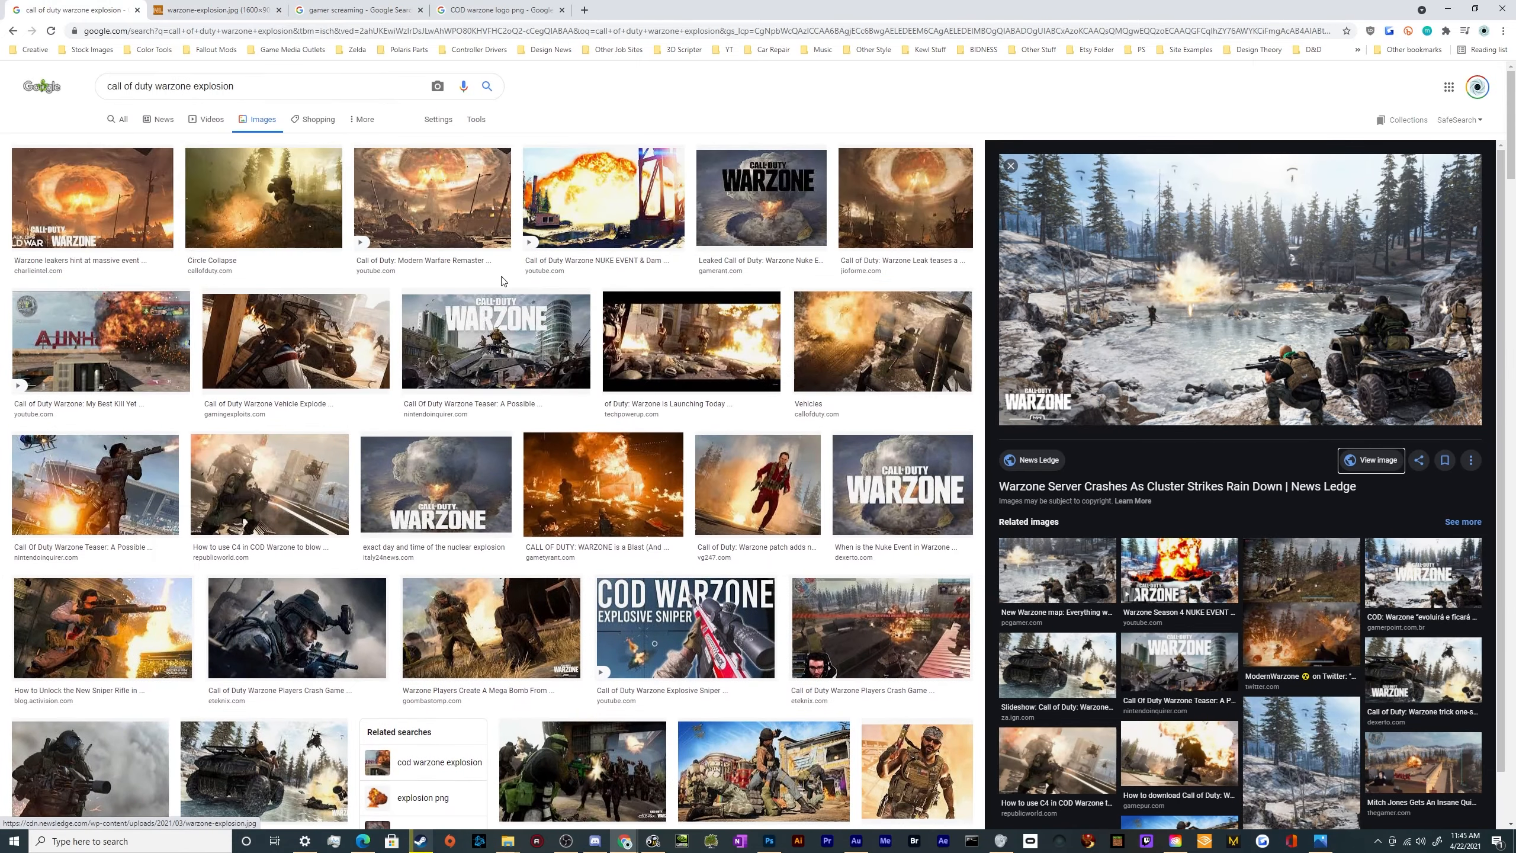
left_click(905, 197)
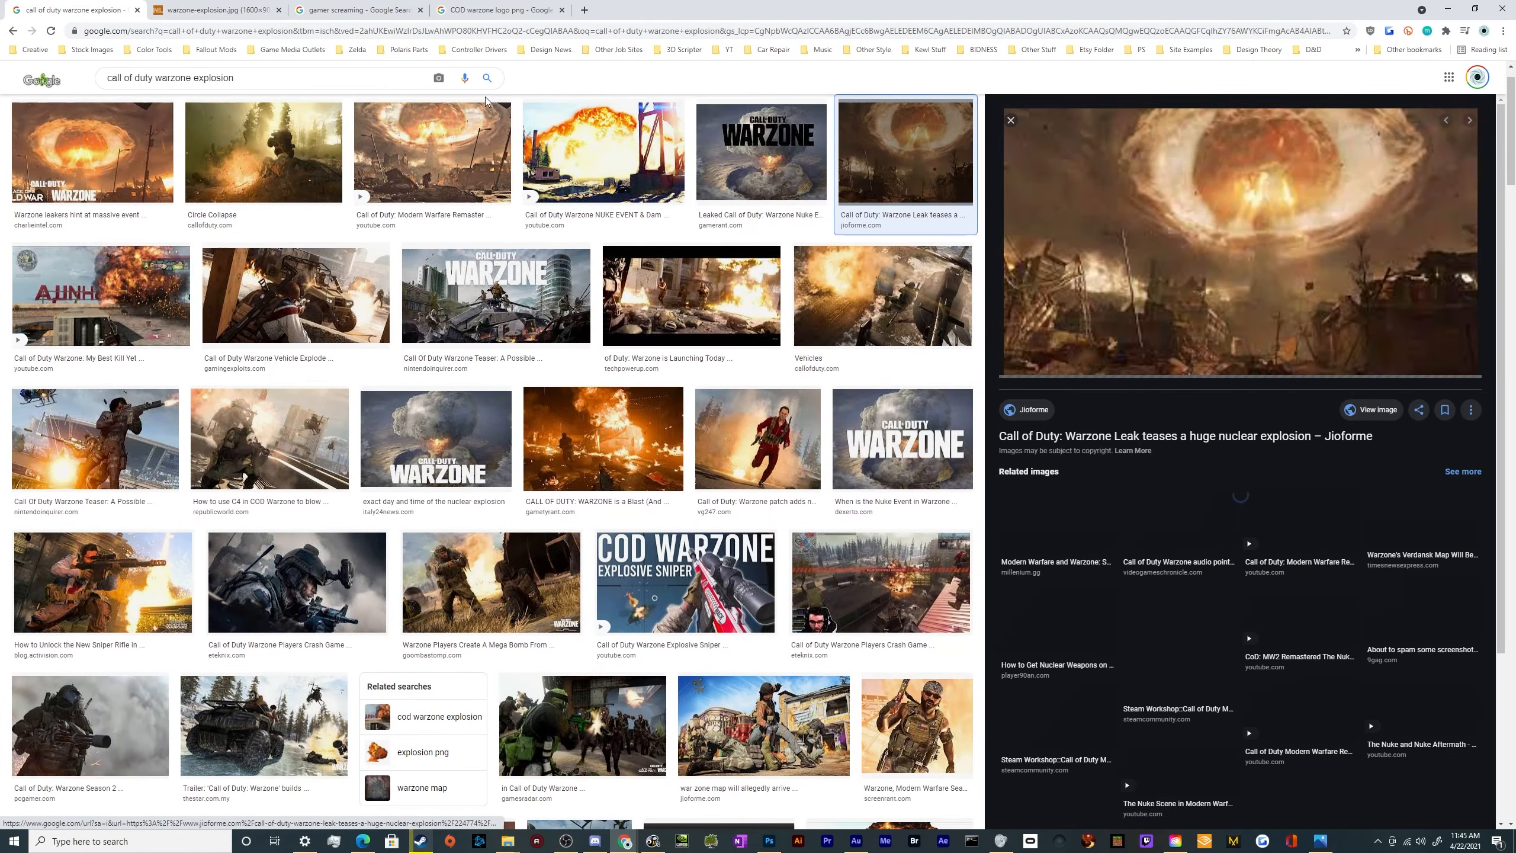
scroll(485, 126, "up", 1)
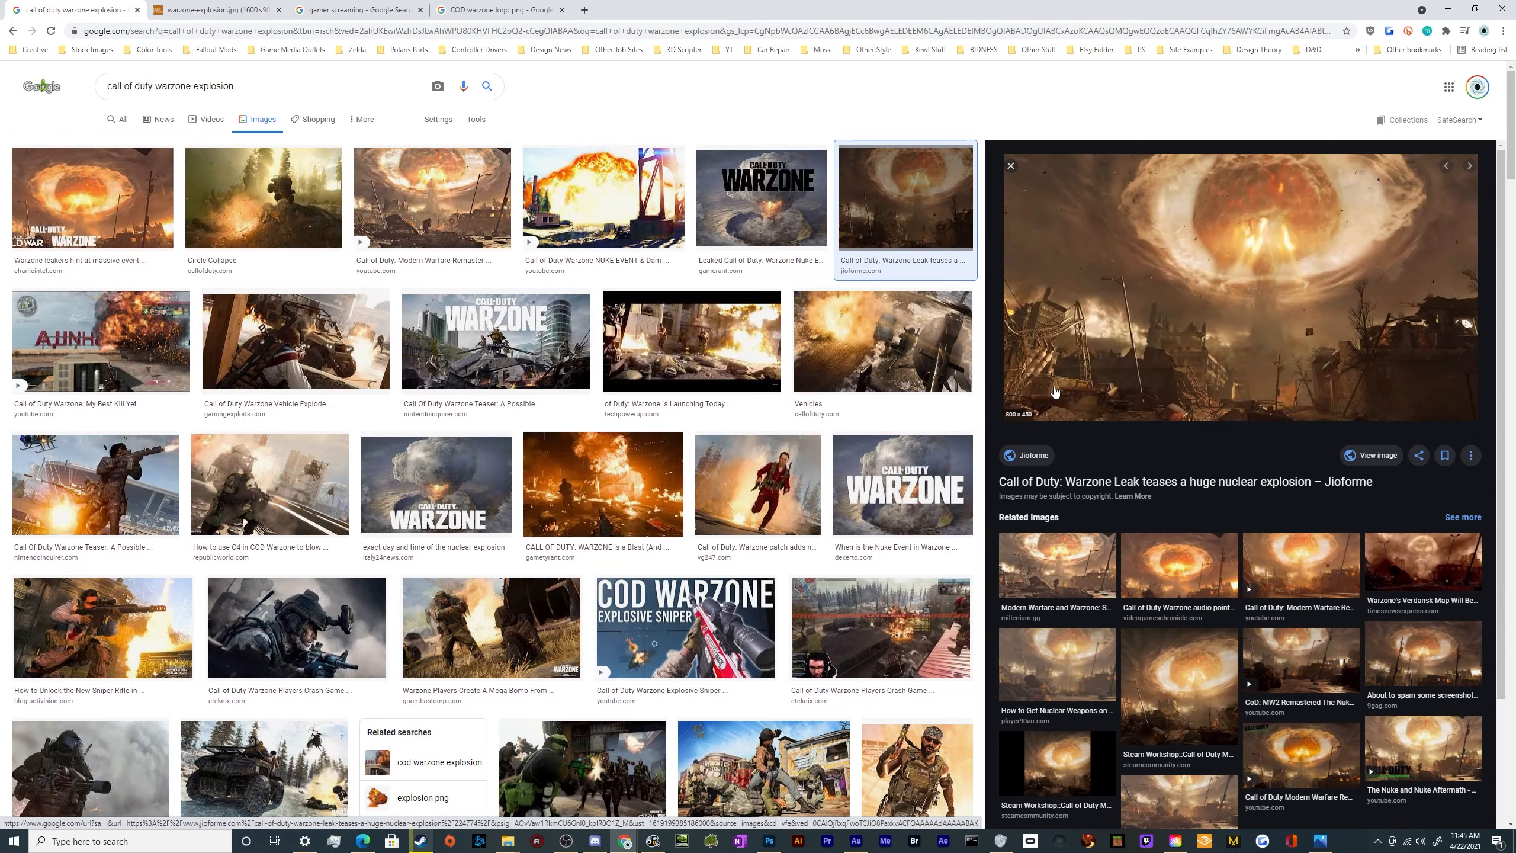
left_click(1176, 589)
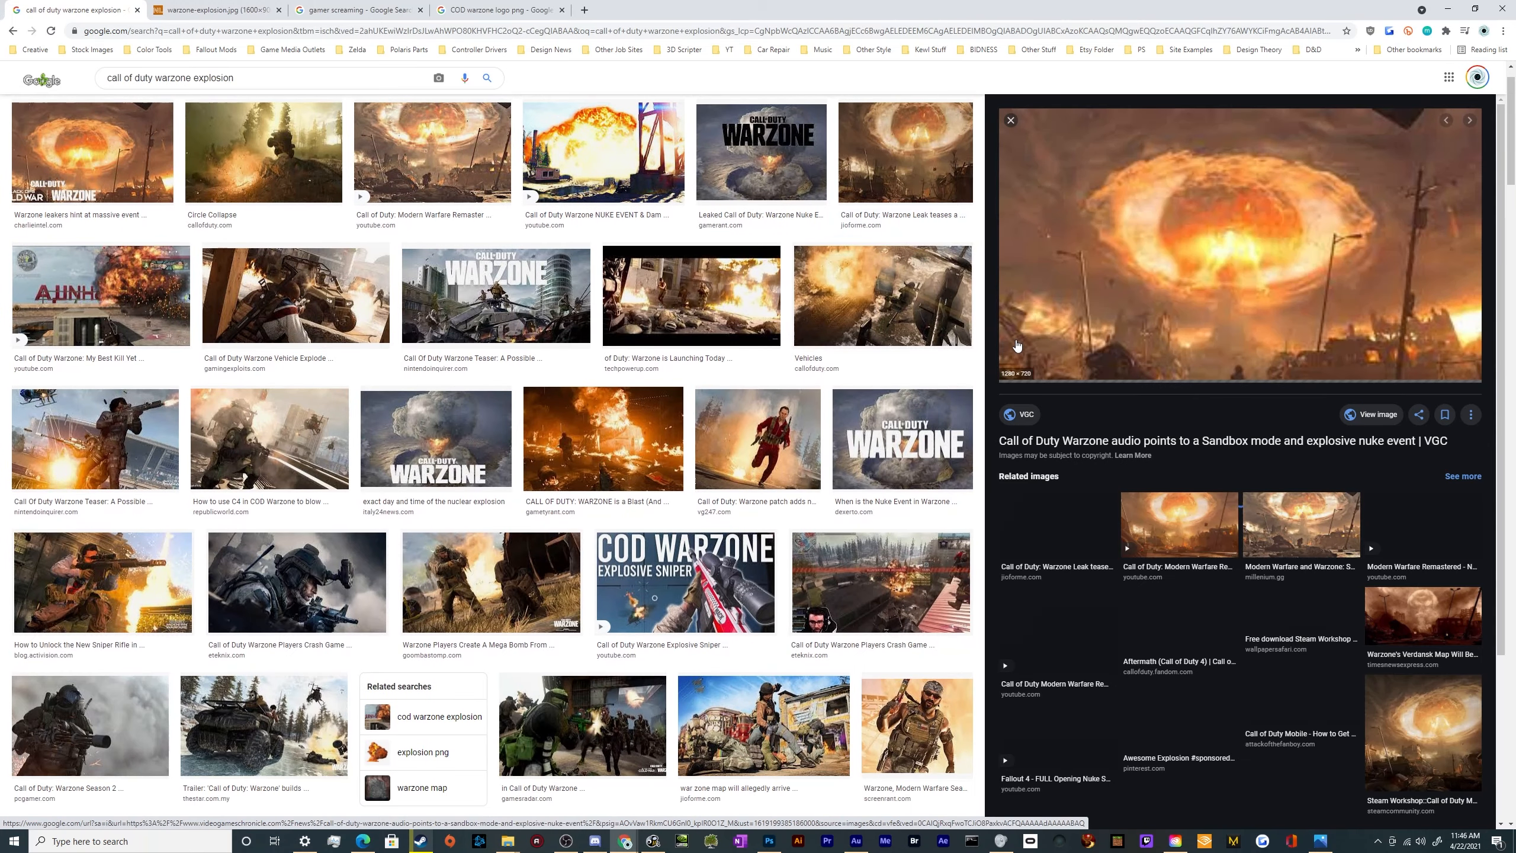
Search Google Images for "atomic blast wallpaper" in a new tab
left_click(585, 12)
type("ato")
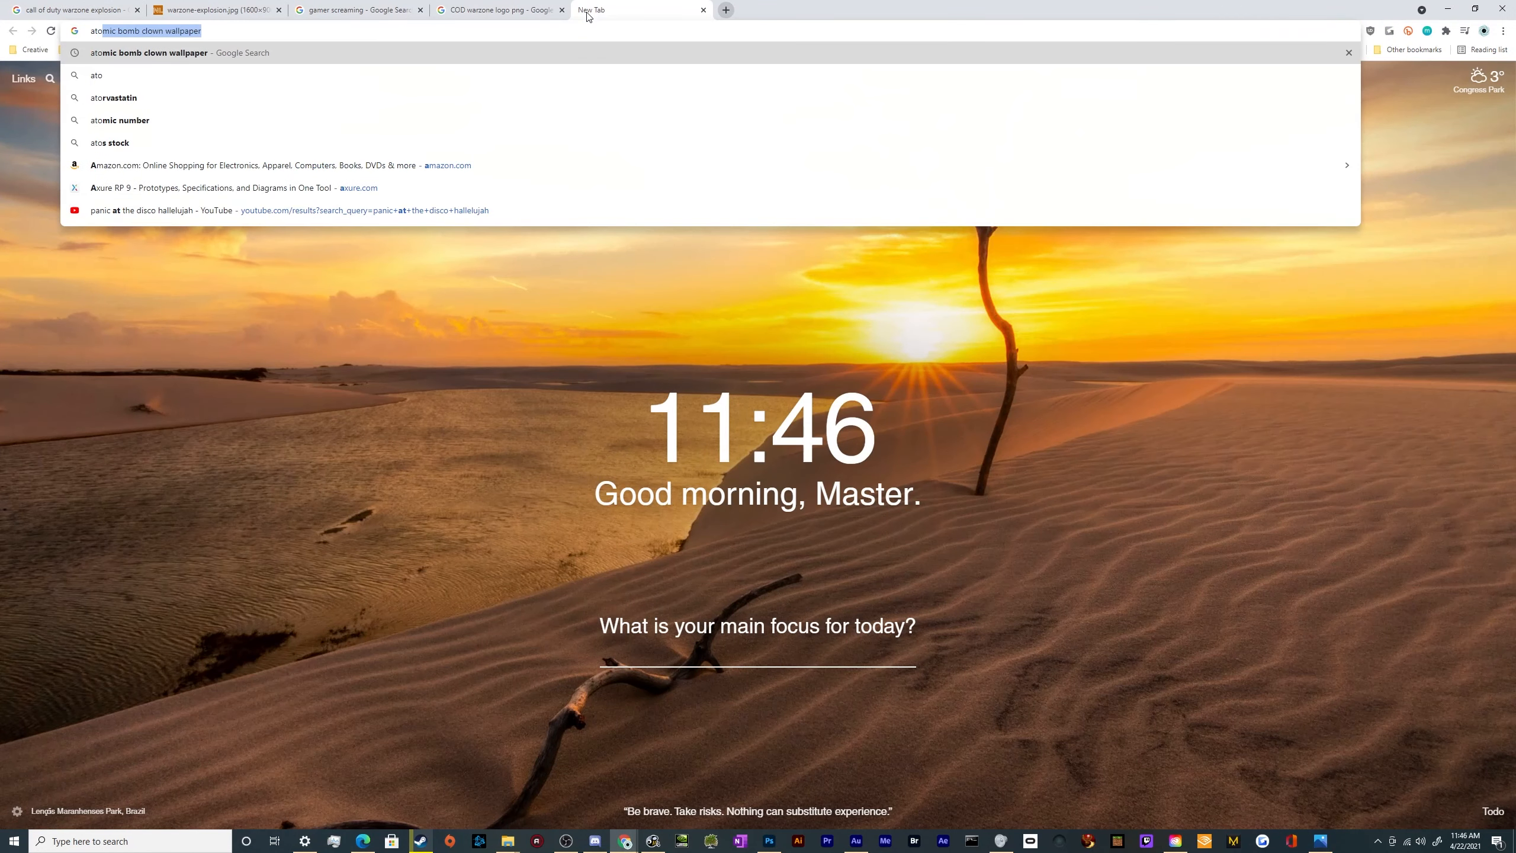
type("mic blast wallpaper")
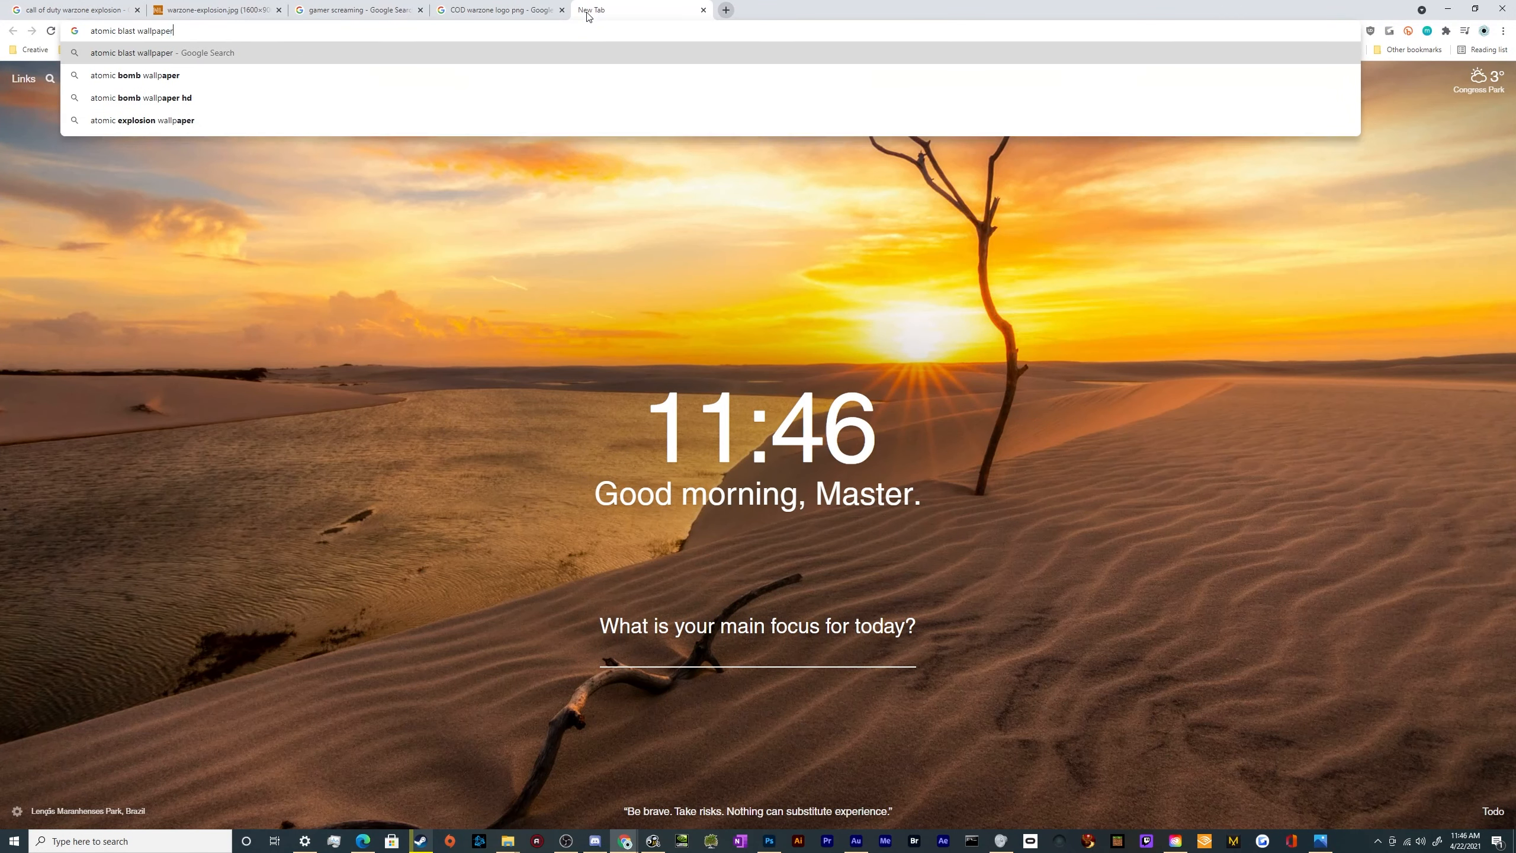
key("Return")
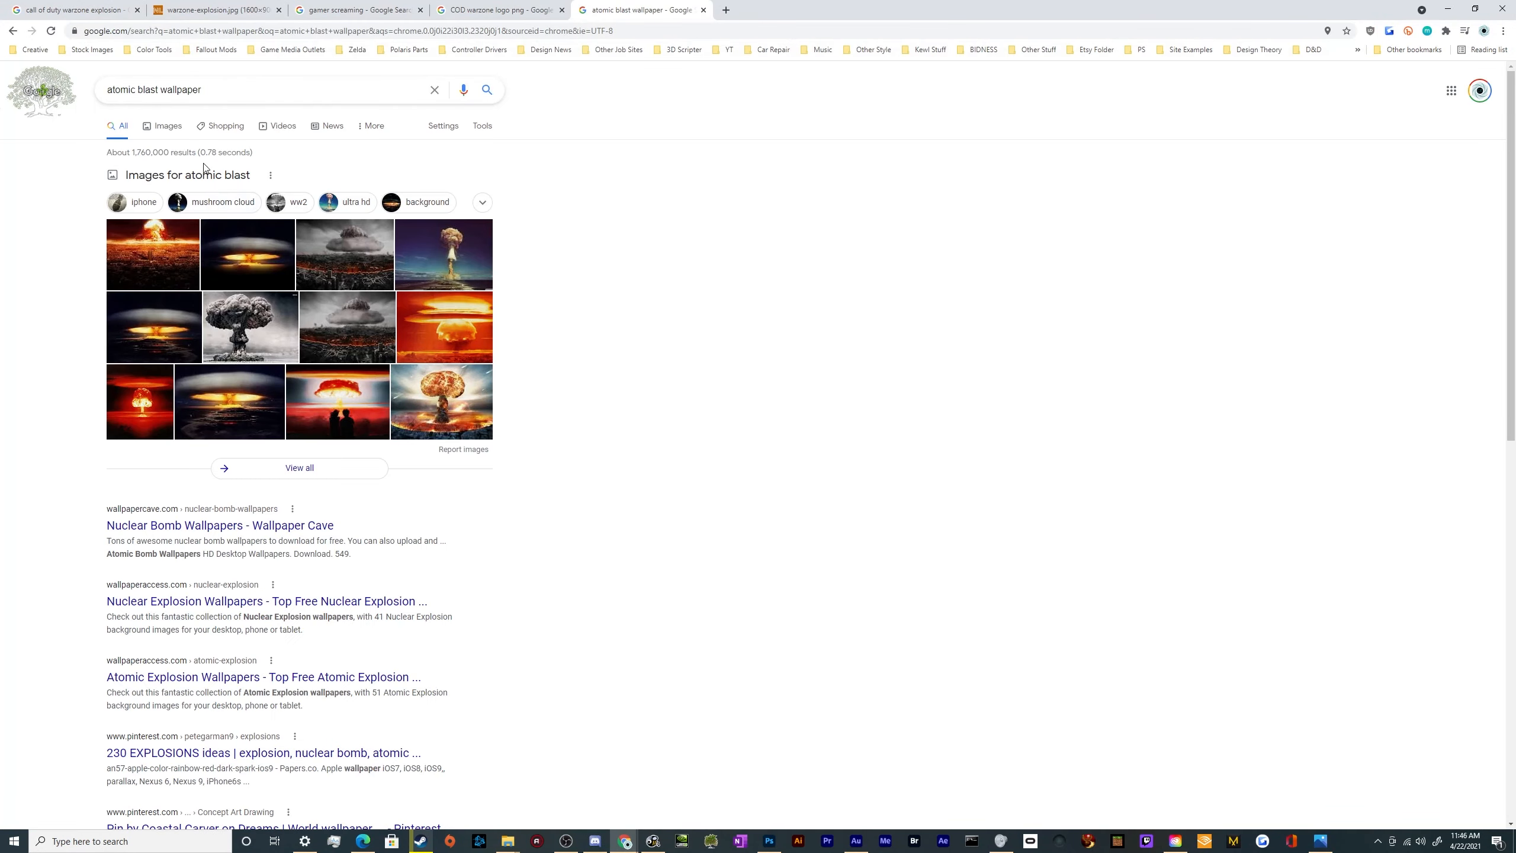
left_click(162, 126)
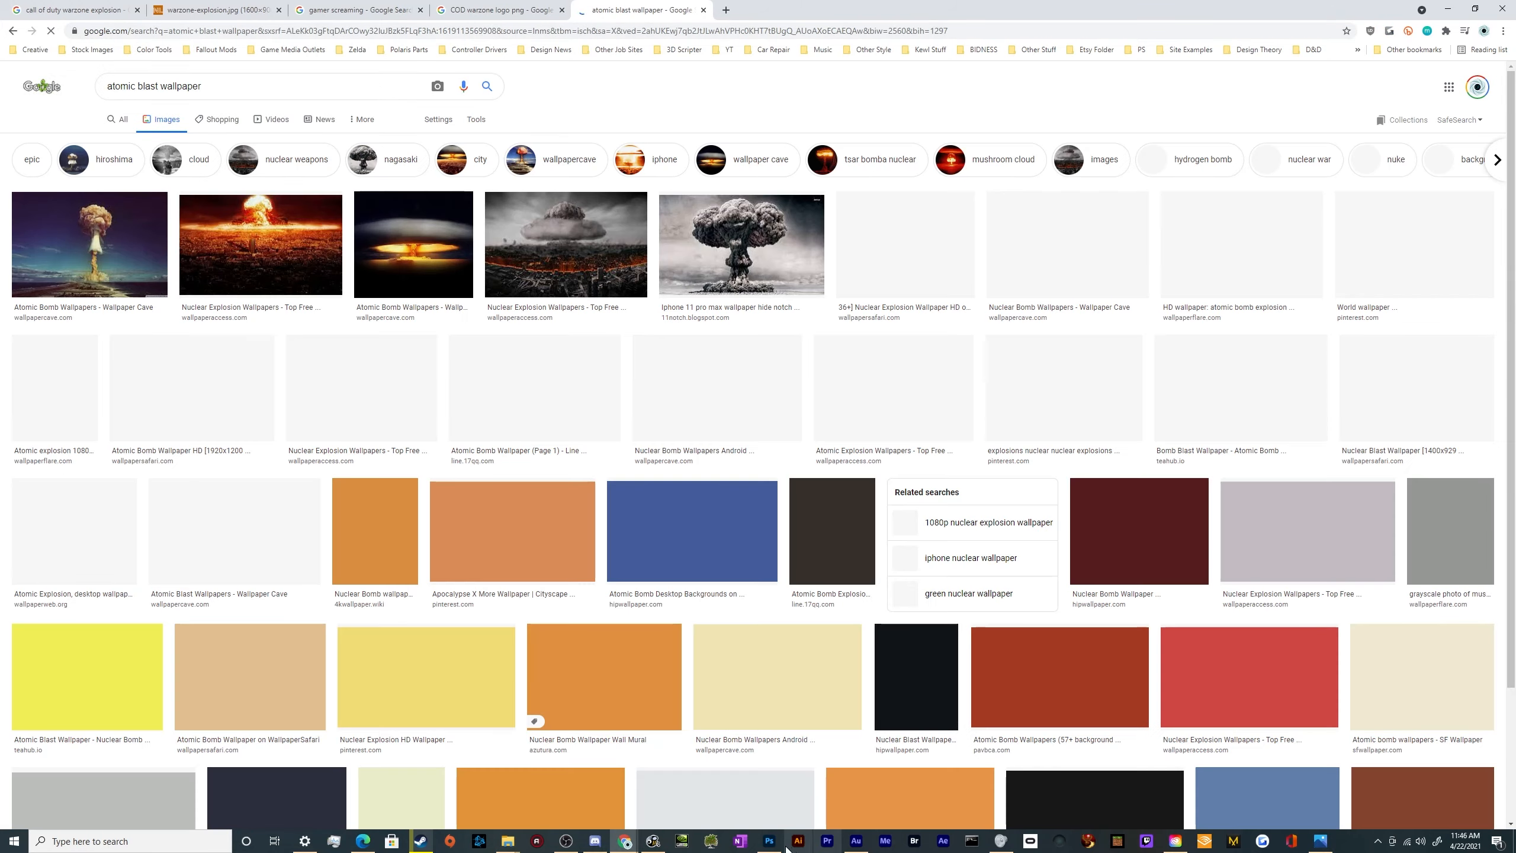
Switch to Photoshop, examine the mushroom cloud thumbnails in the Untitled-1 reference collage, and return to Chrome
left_click(770, 842)
left_click(113, 44)
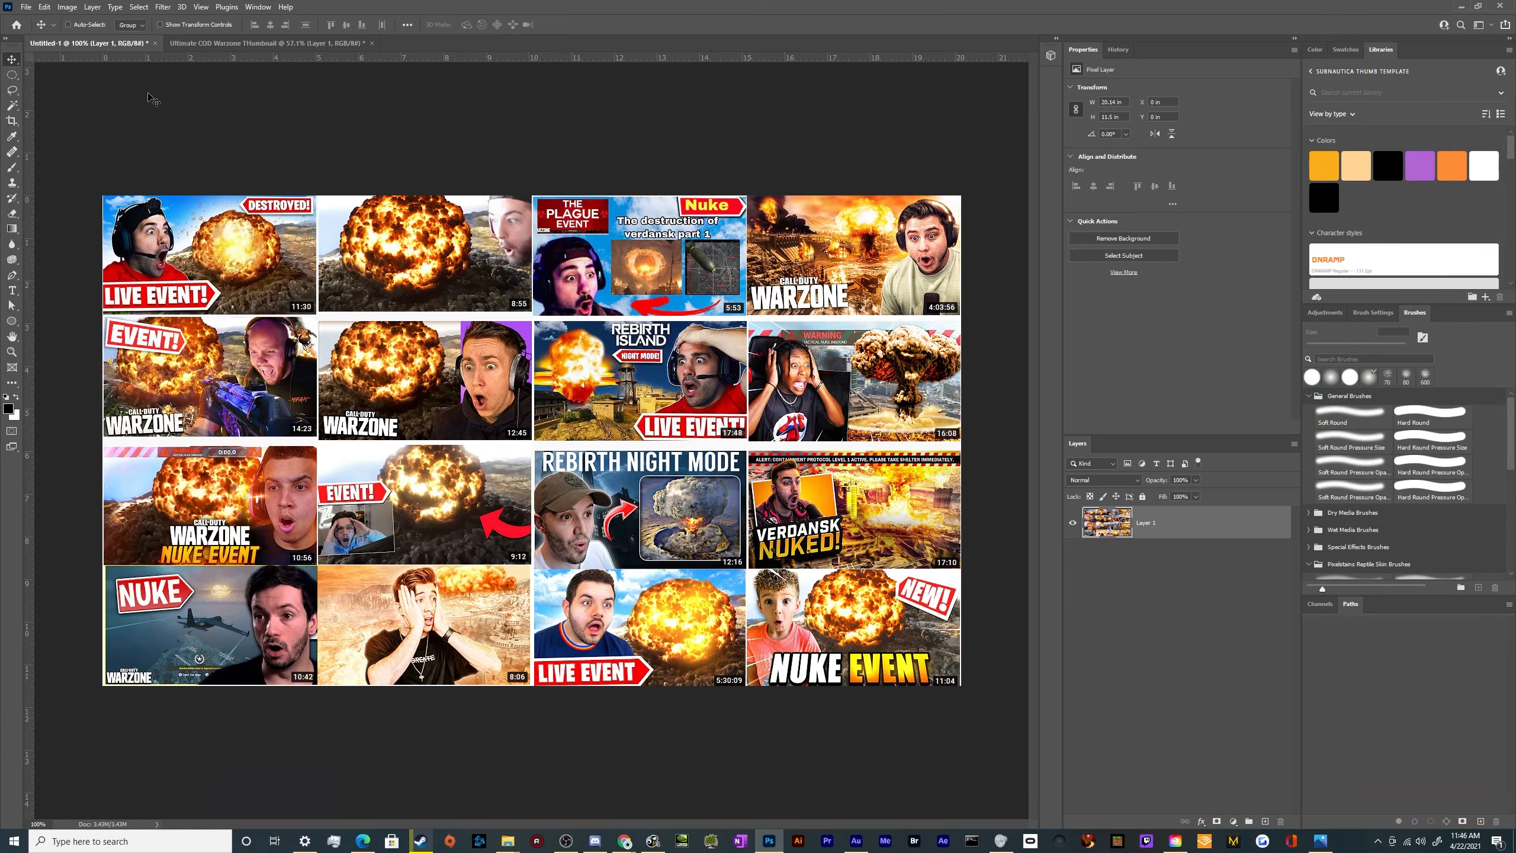
scroll(895, 373, "up", 5)
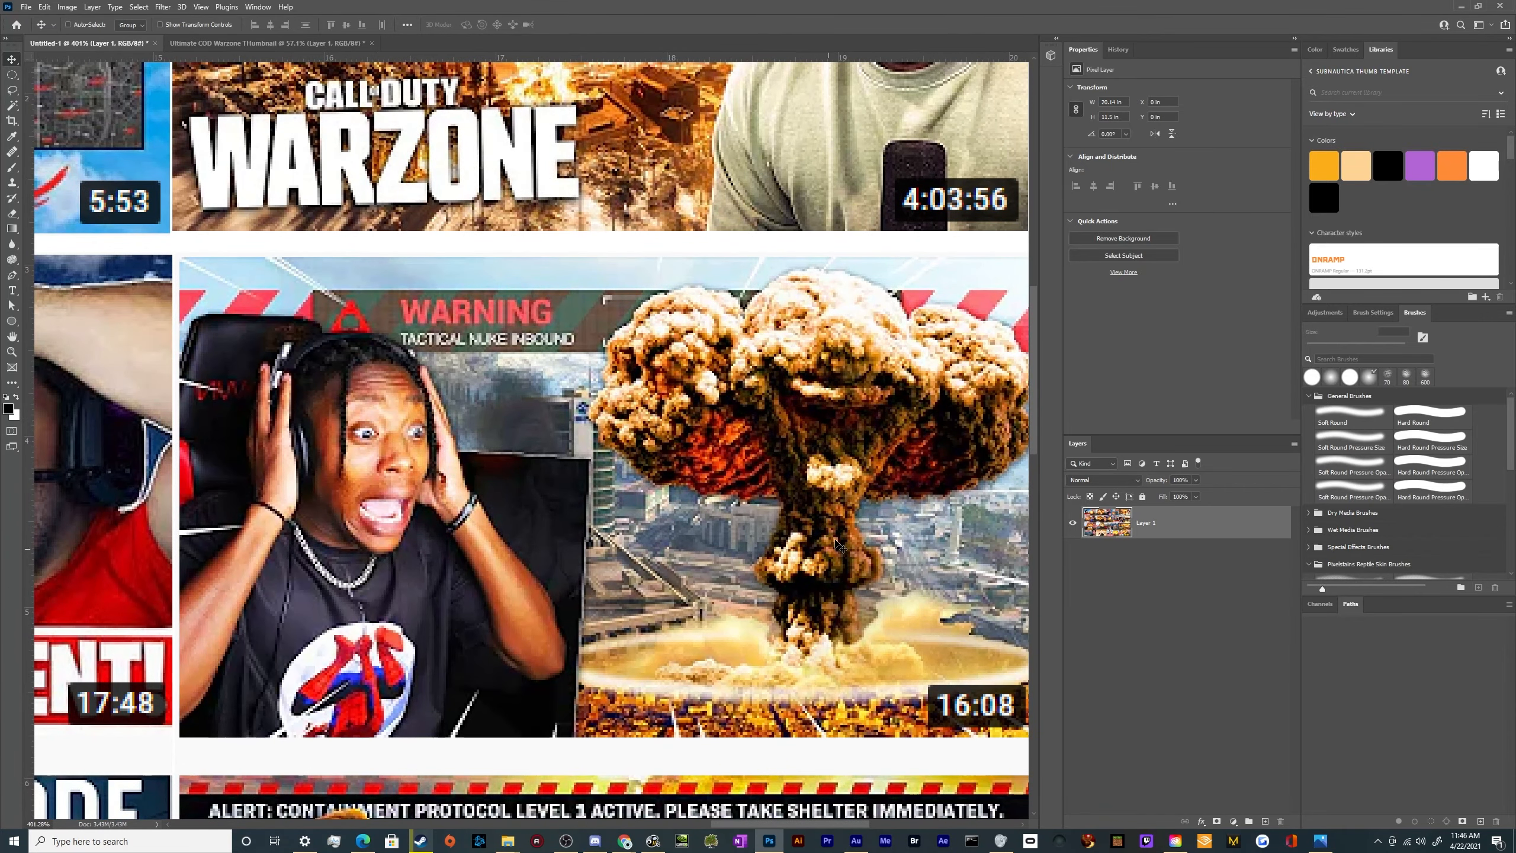
left_click(1456, 7)
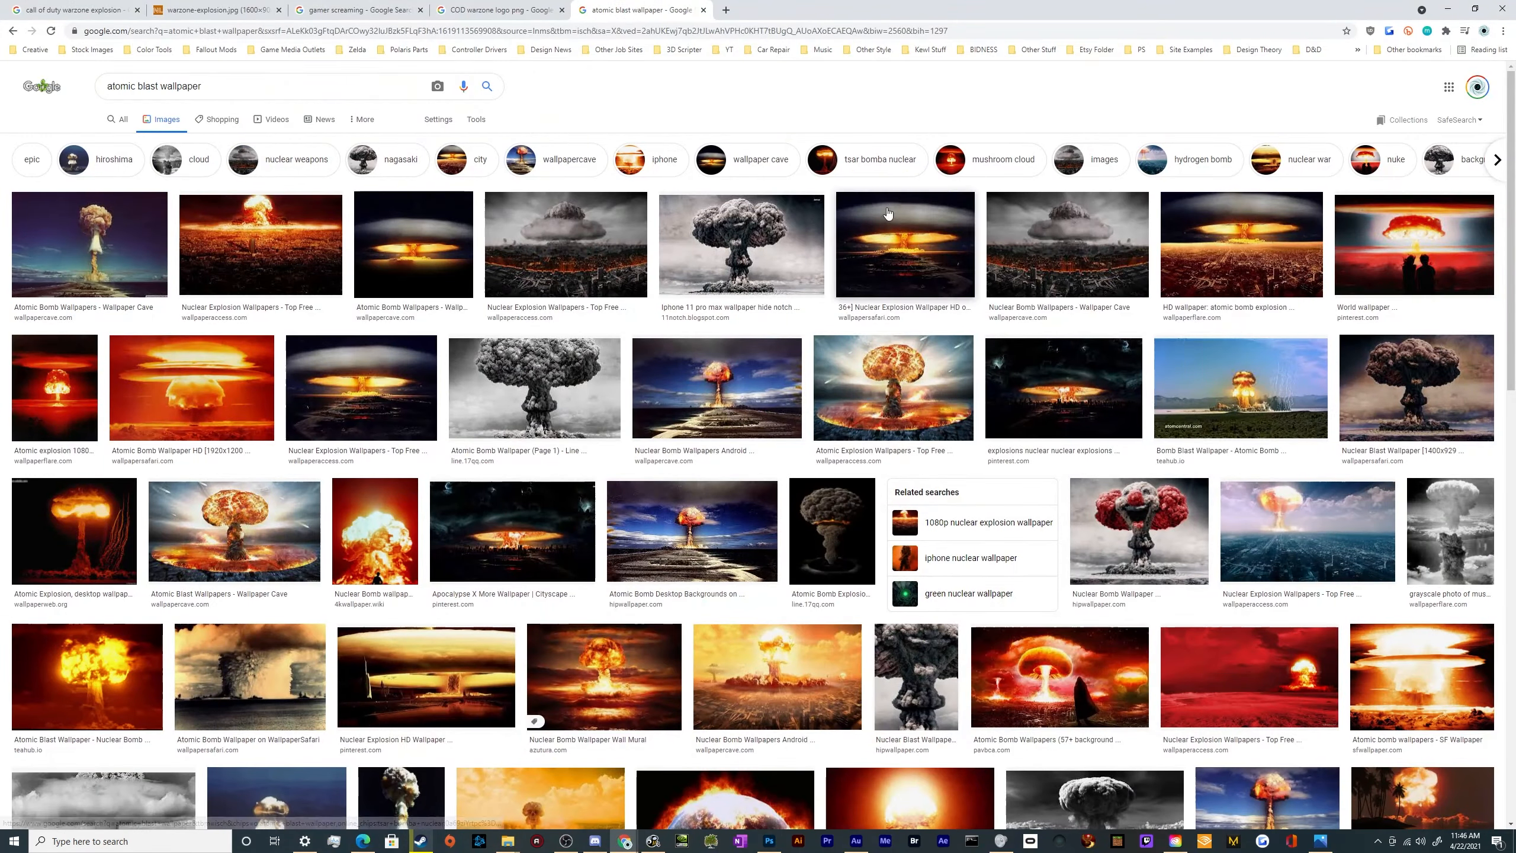
Open the fiery mushroom cloud wallpaper from WallpaperAccess at full size and copy the image
left_click(742, 244)
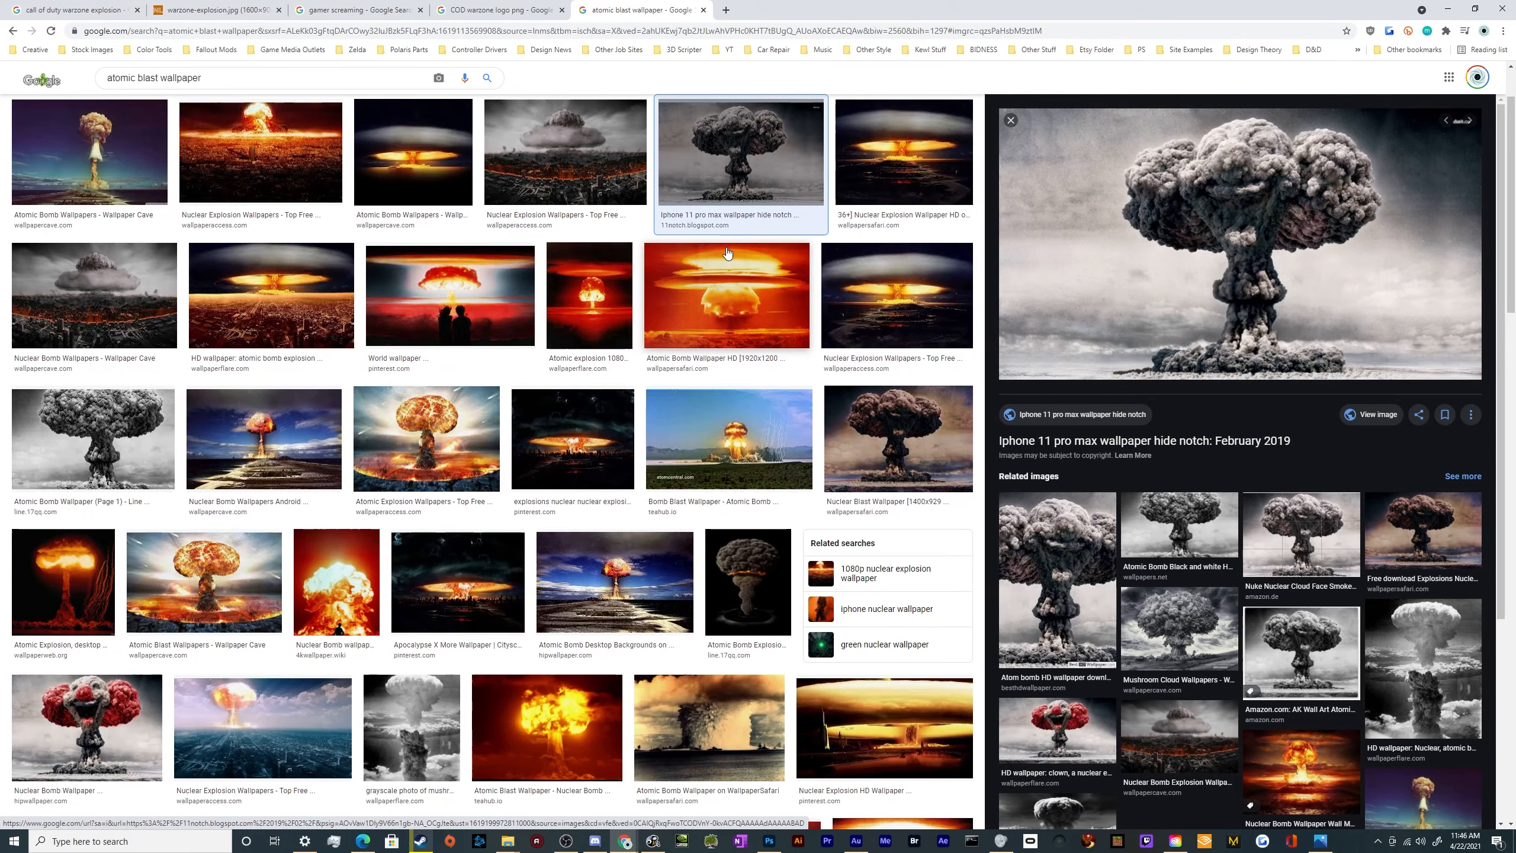
scroll(338, 406, "up", 2)
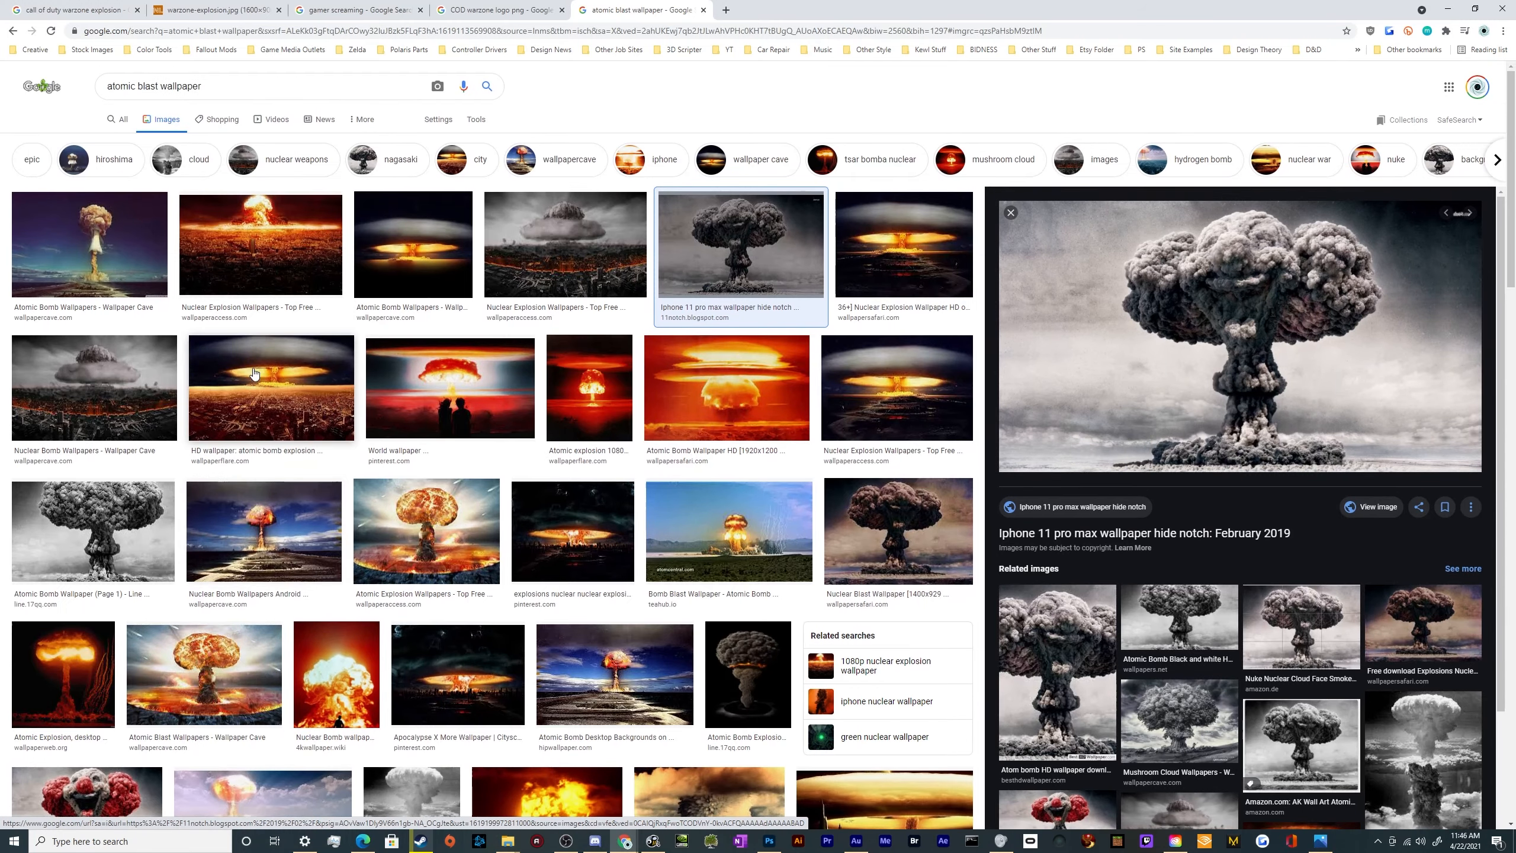
left_click(442, 555)
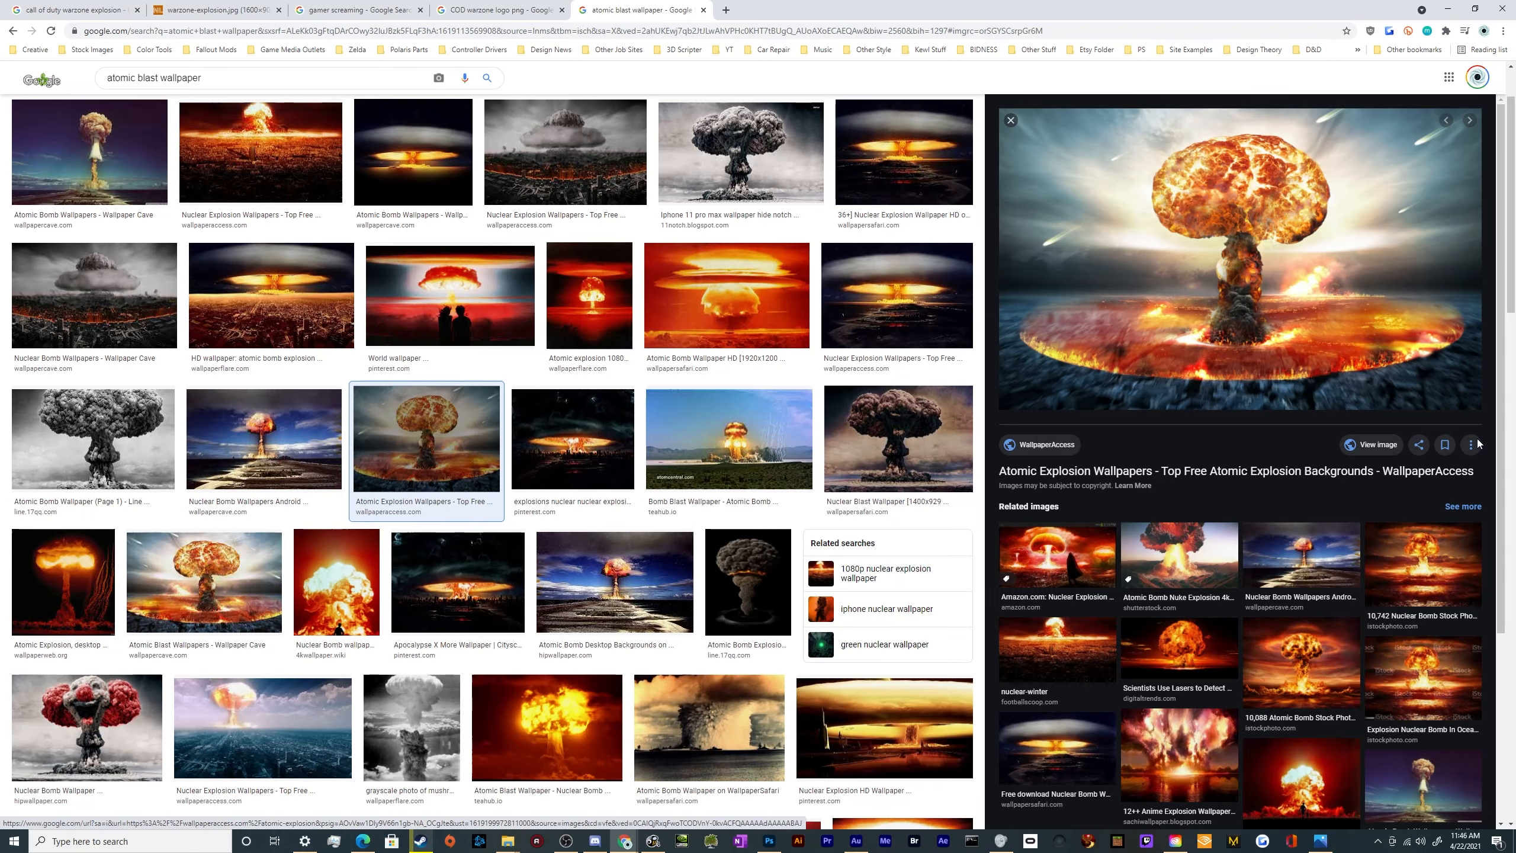
left_click(1373, 444)
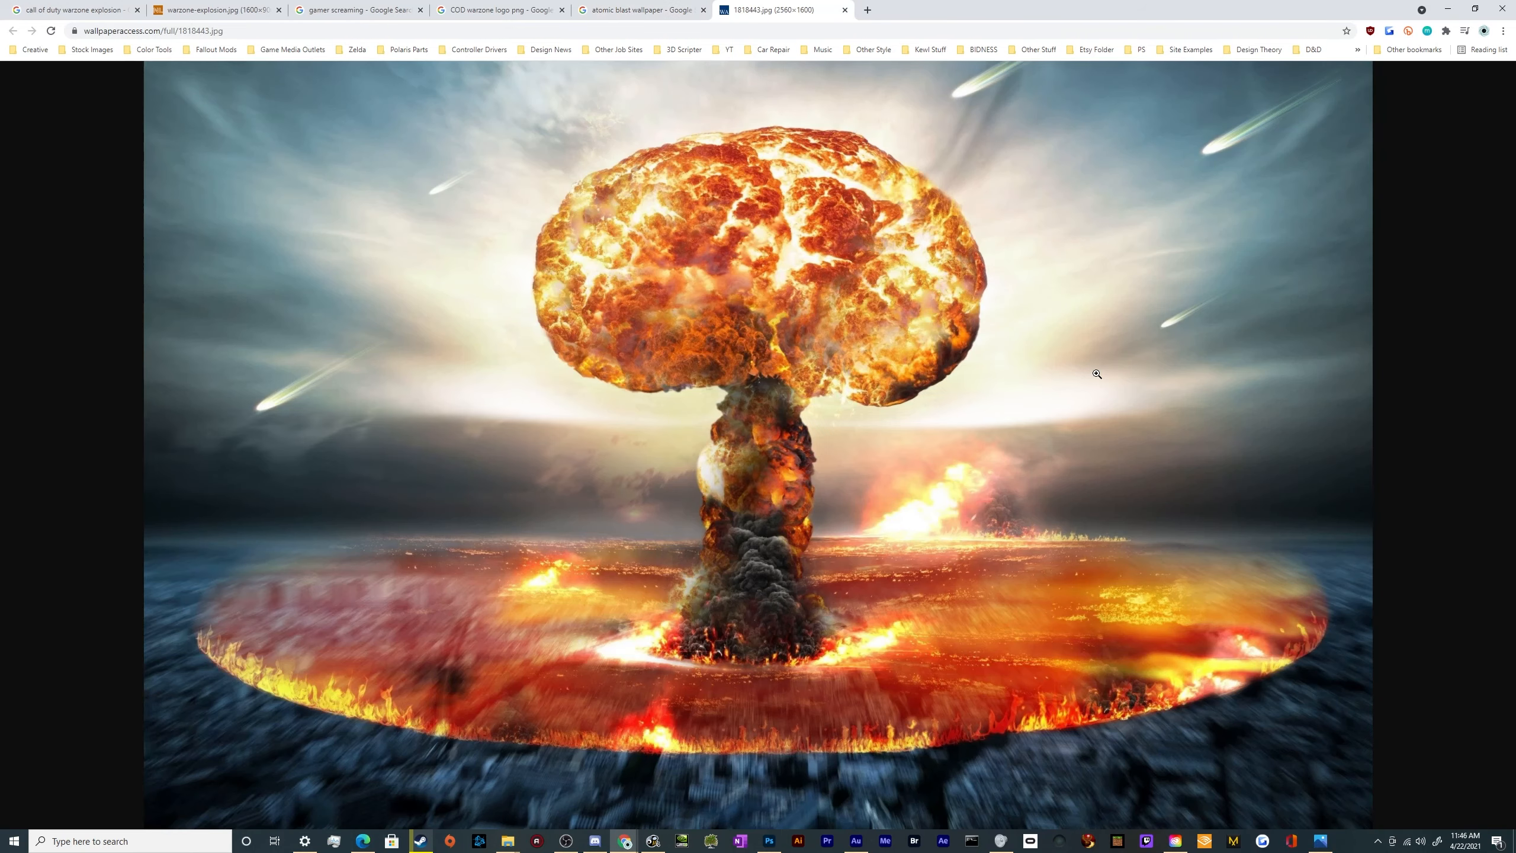
right_click(818, 444)
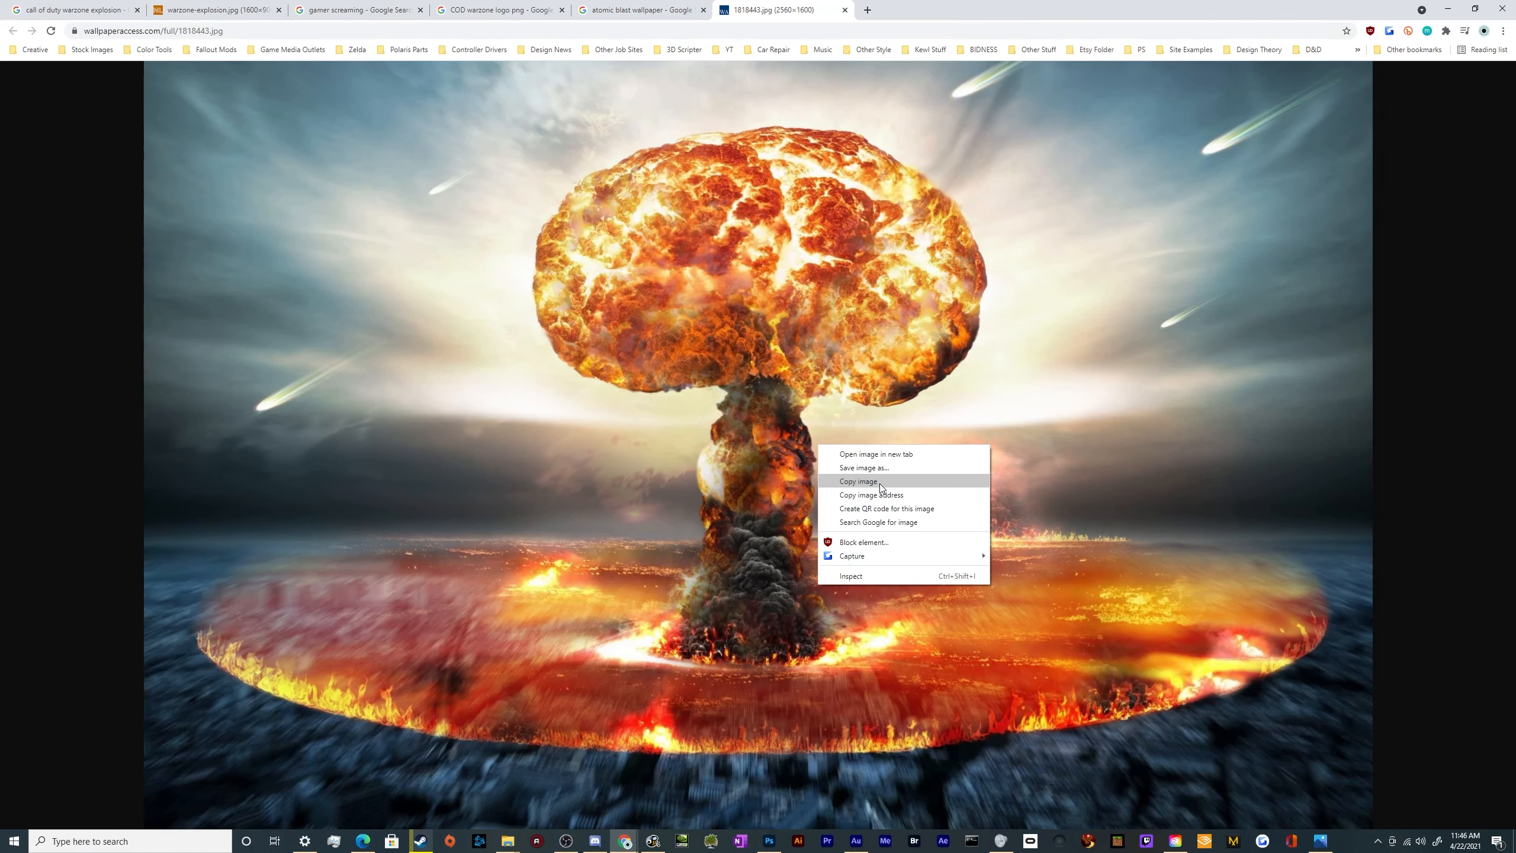
left_click(880, 483)
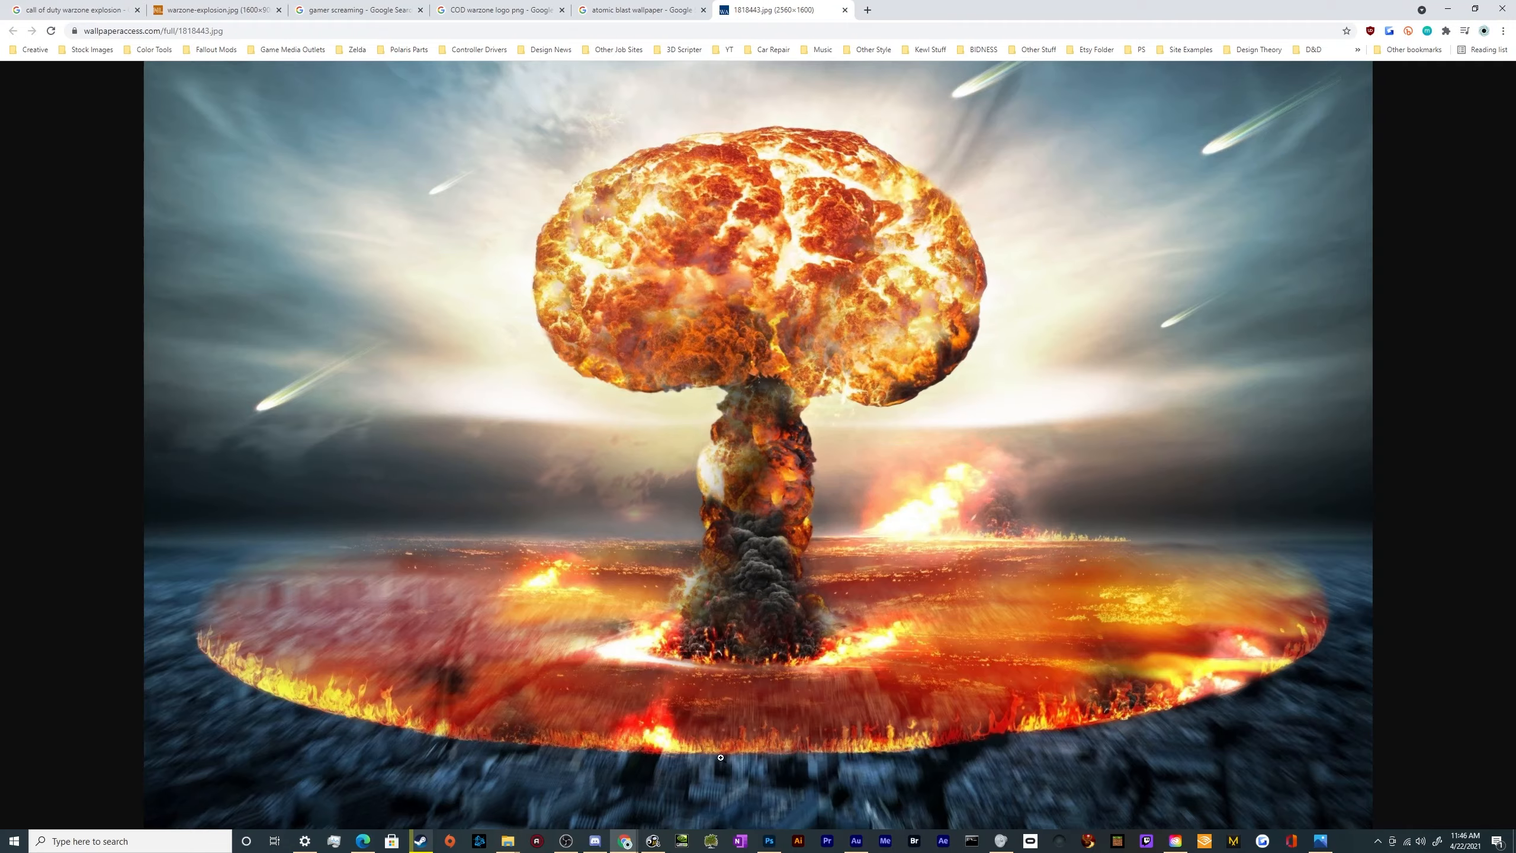
Switch to Photoshop and paste the mushroom cloud above Layer 1 in the Ultimate COD Warzone Thumbnail document
left_click(769, 842)
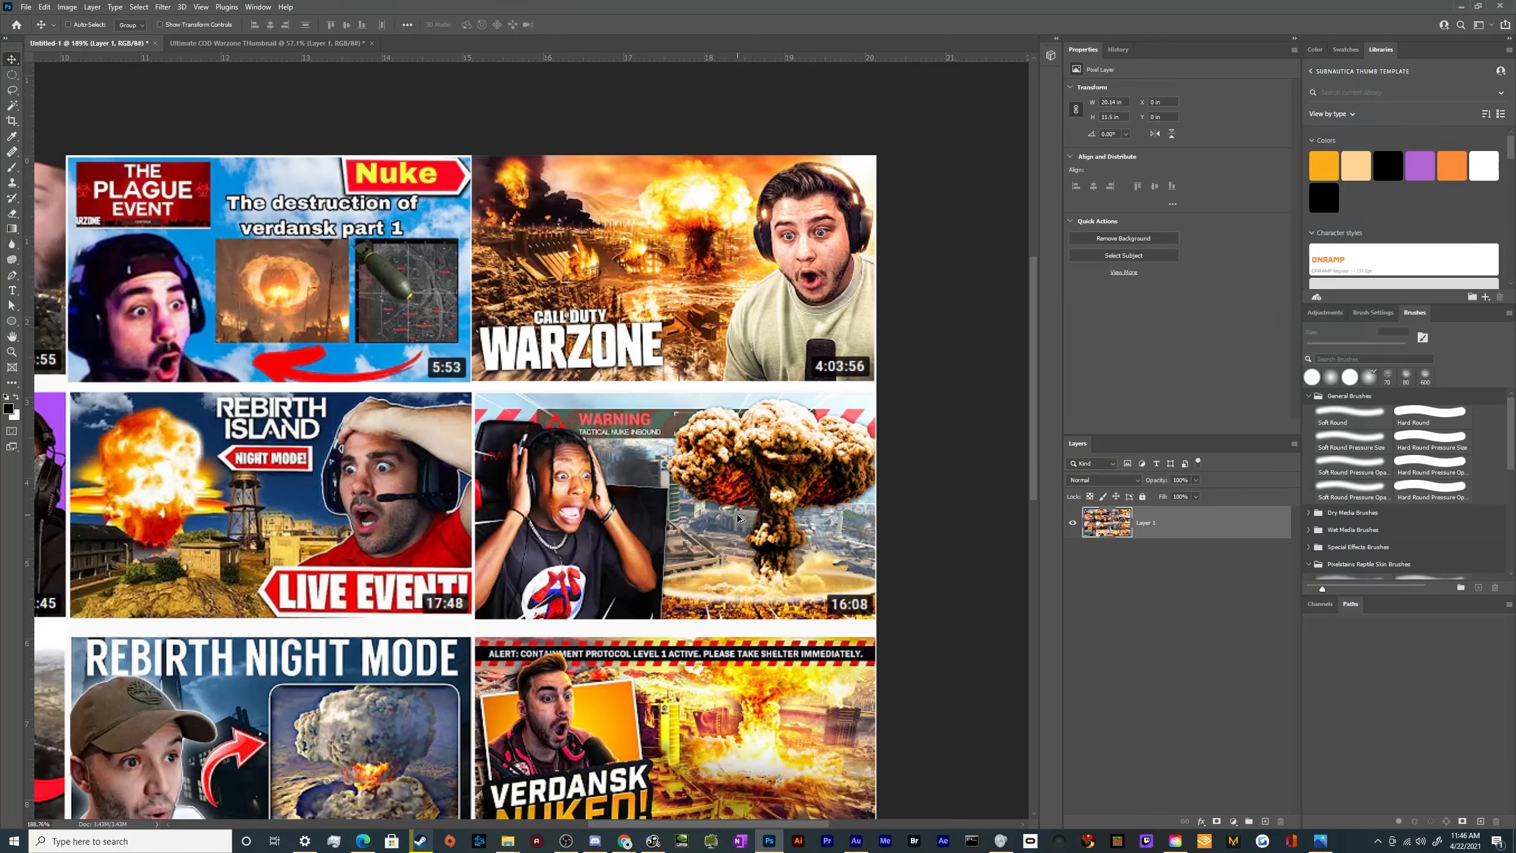
scroll(736, 514, "down", 5)
left_click(326, 44)
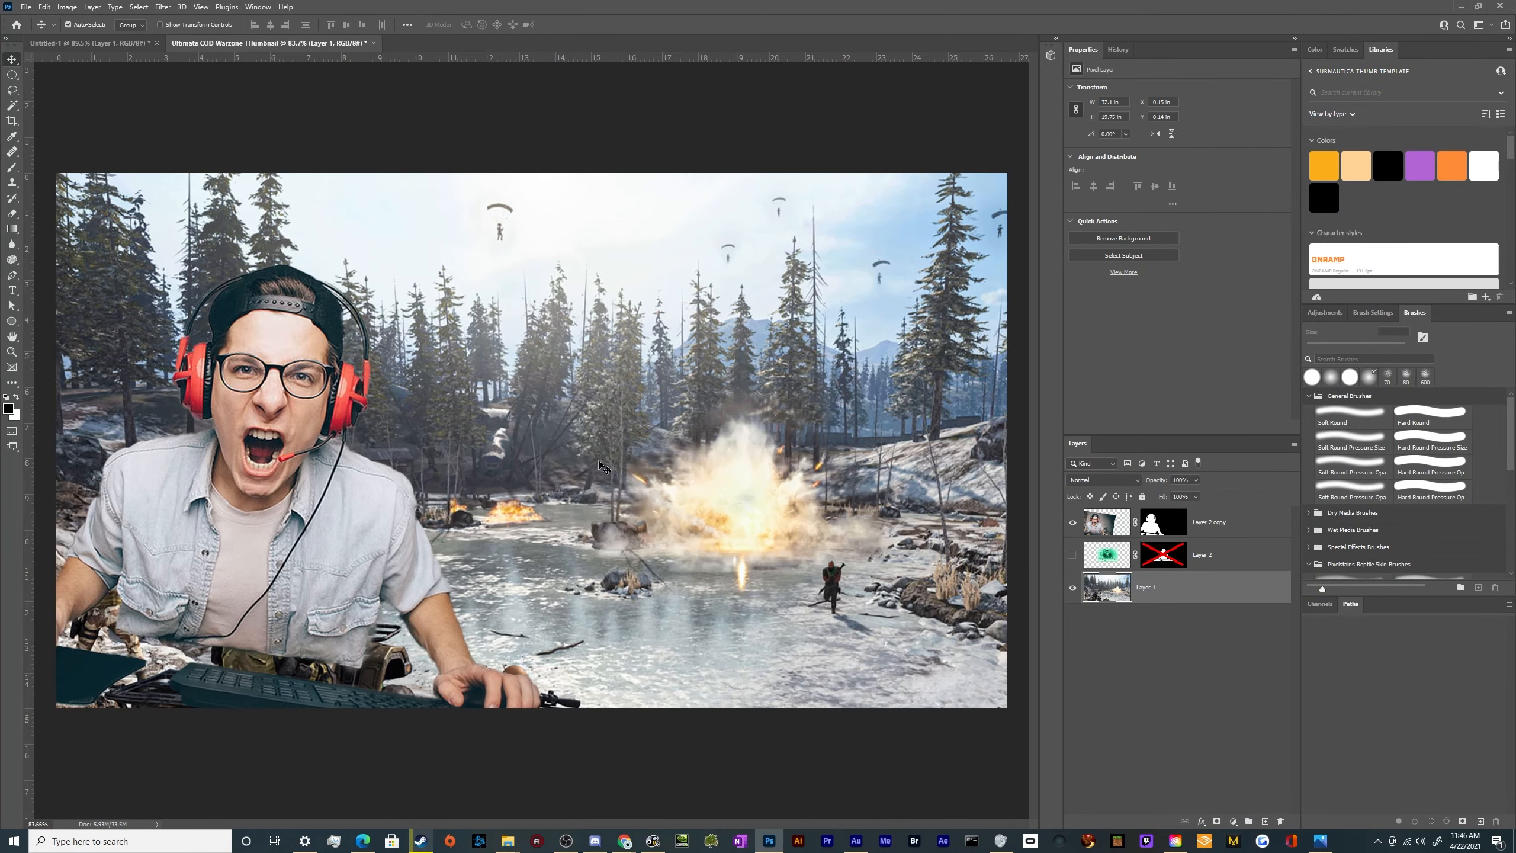
key("ctrl+v")
scroll(588, 457, "down", 3)
Reposition the mushroom cloud beside the gamer and scale it to about 26.35 × 16.47 in so the whole cap fits in frame
left_click_drag(640, 442, 645, 491)
key("ctrl+t")
left_click_drag(629, 226, 624, 289)
left_click_drag(648, 448, 639, 385)
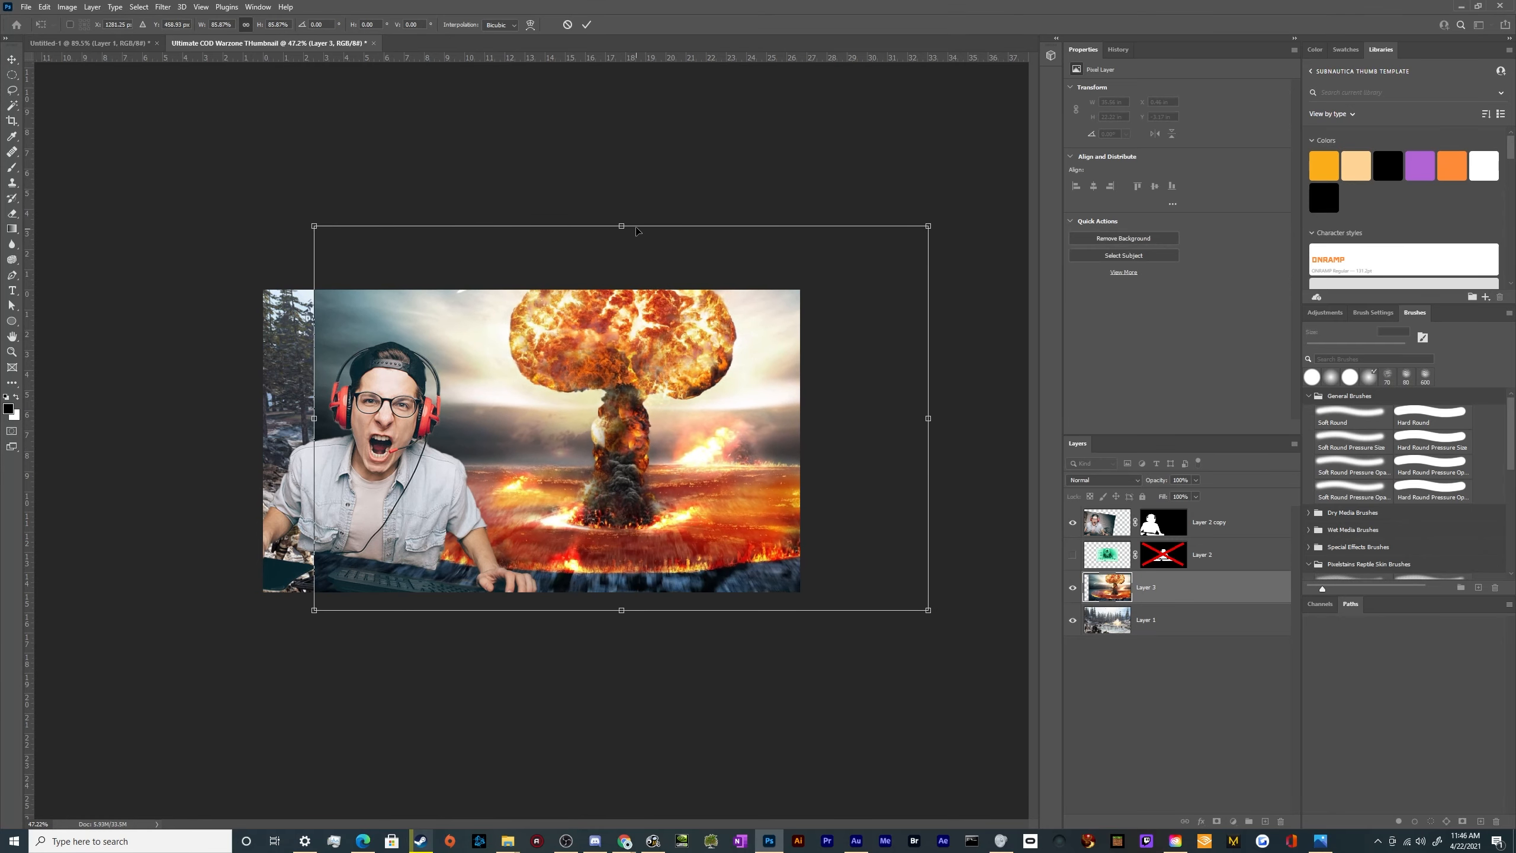
left_click_drag(629, 226, 633, 277)
key("Return")
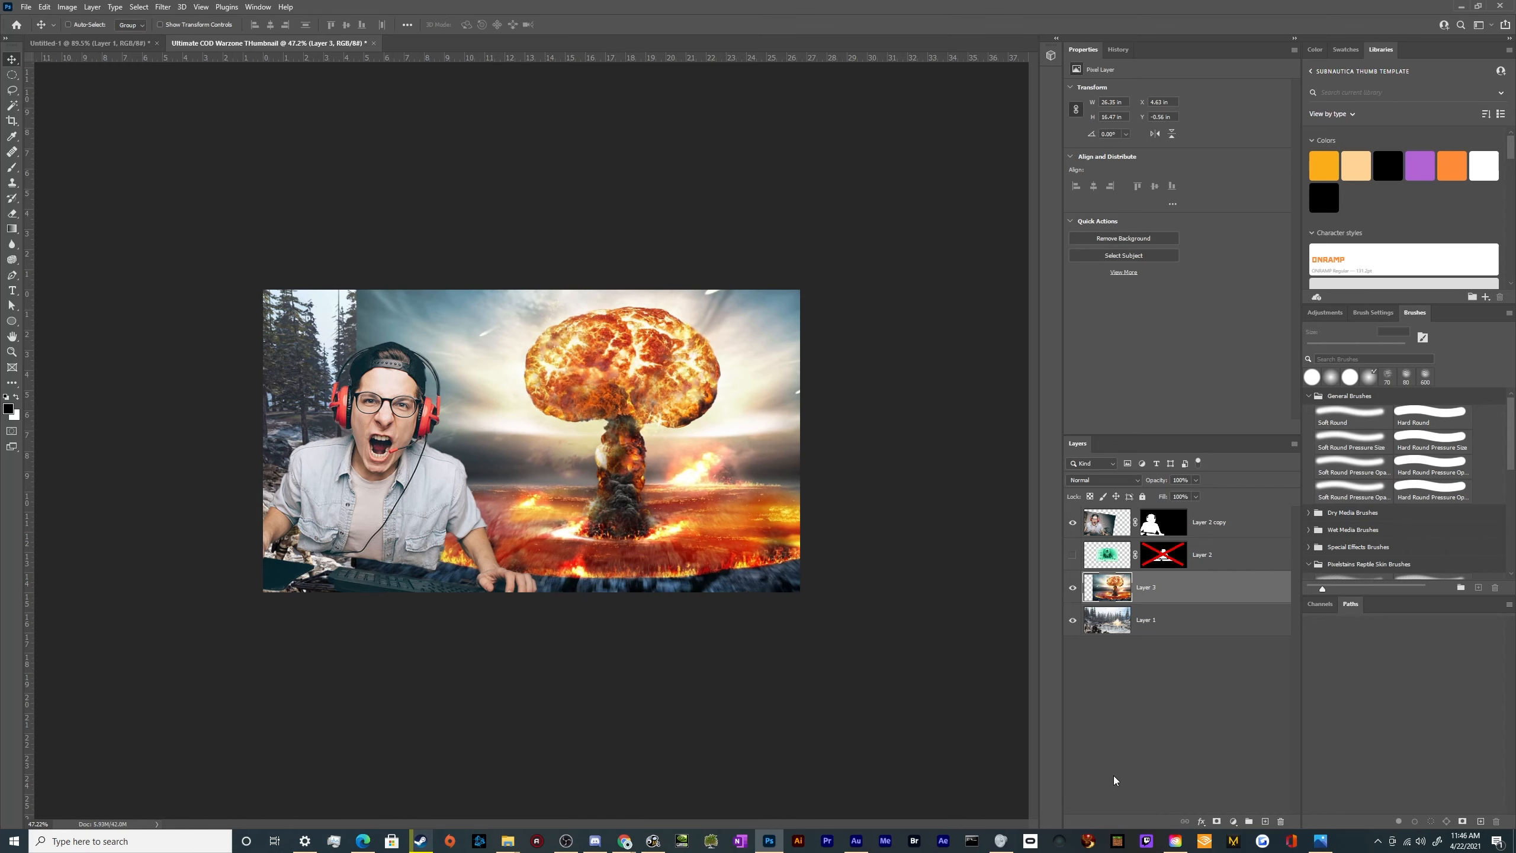
Add a layer mask to the mushroom cloud on Layer 3 and set up a 400 px Soft Round brush
left_click(1215, 822)
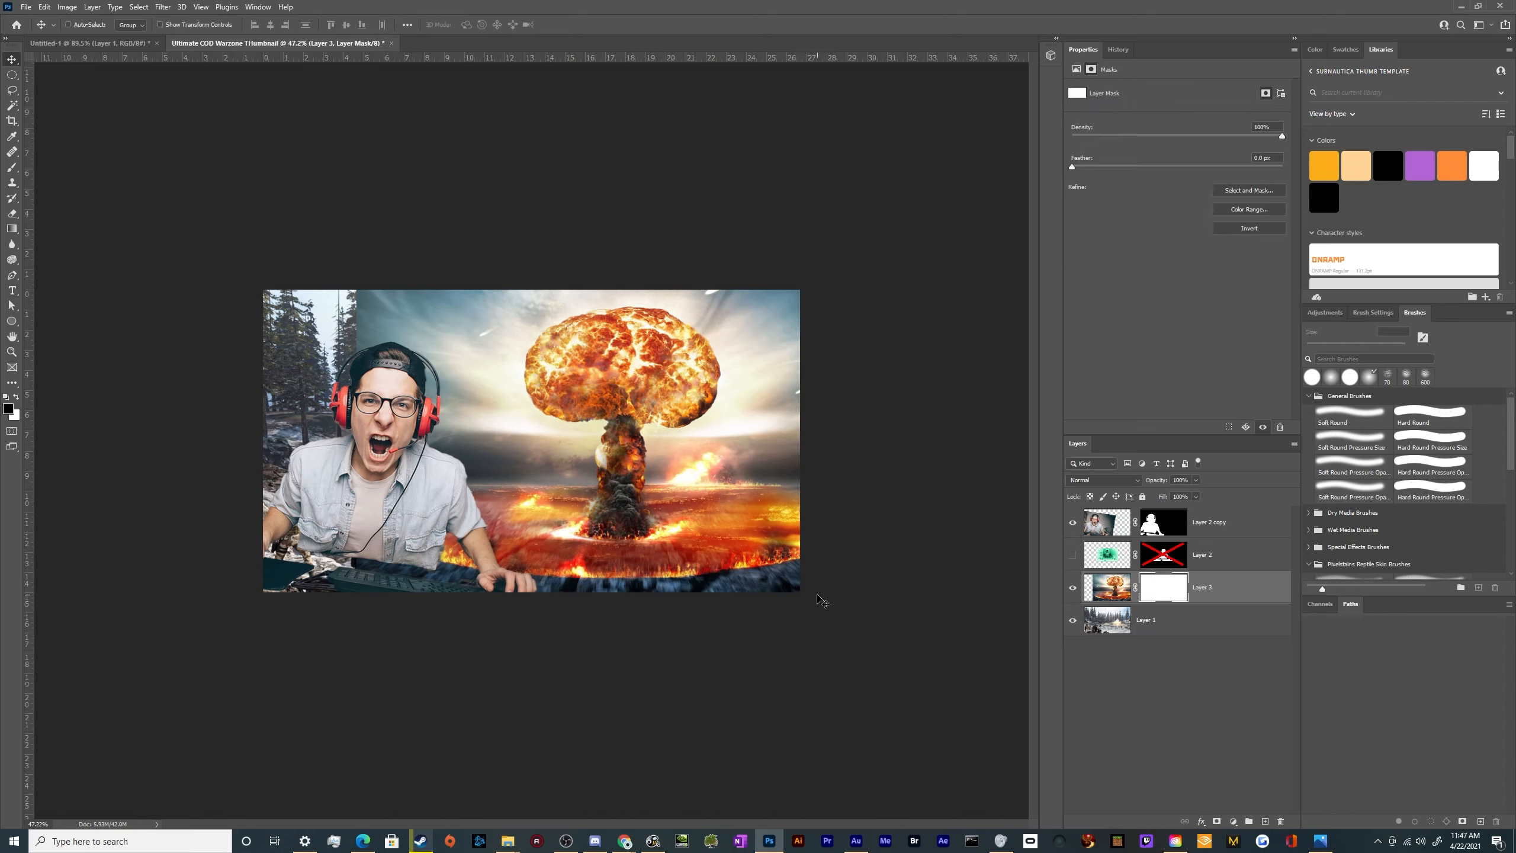
key("b")
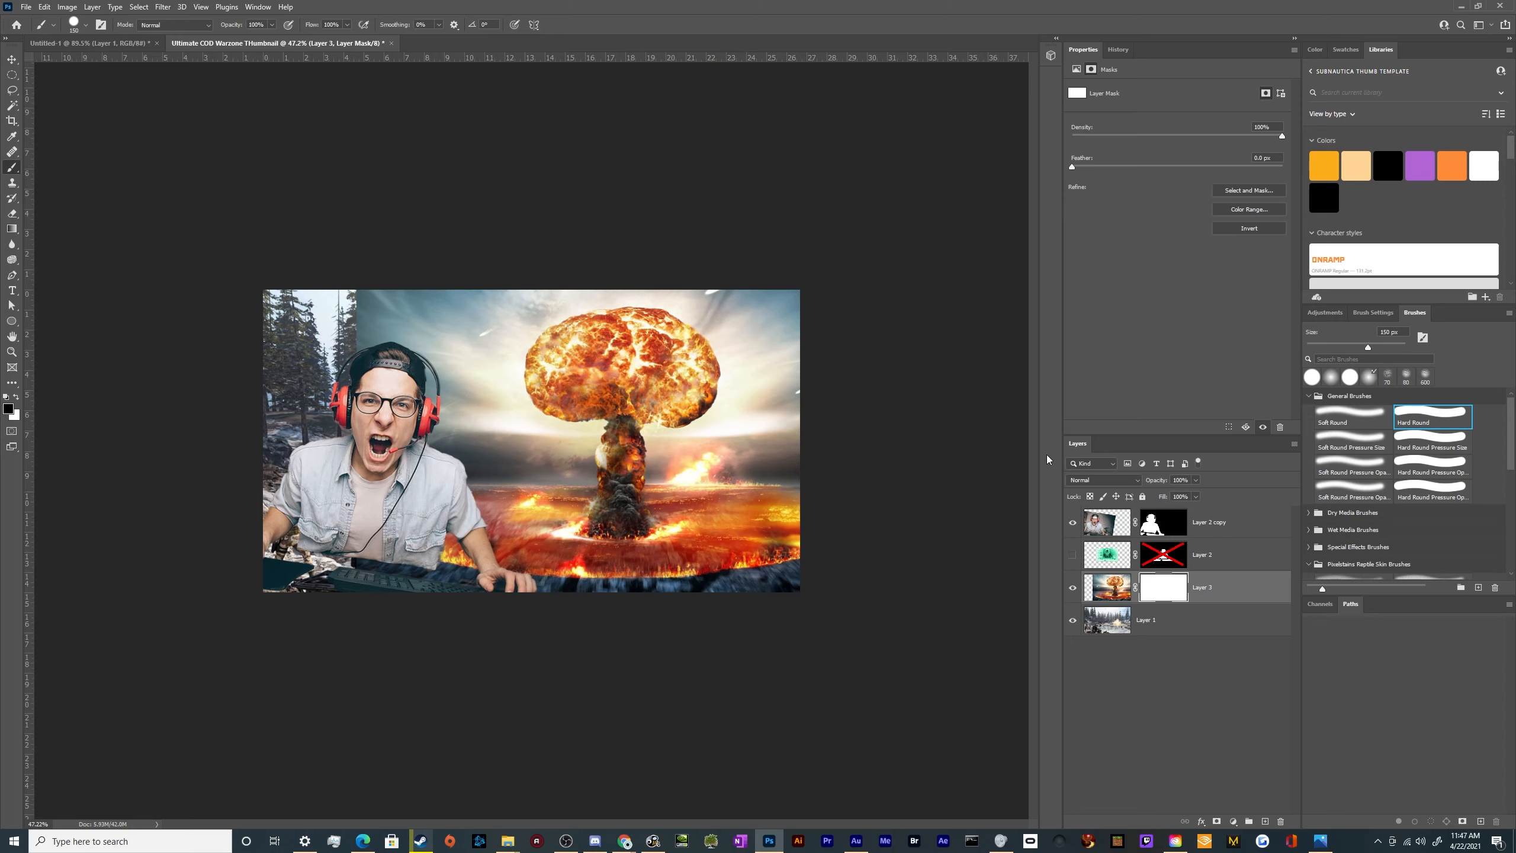
left_click(1349, 416)
key("bracketright")
key("bracketright")
key("bracketright")
key("bracketright")
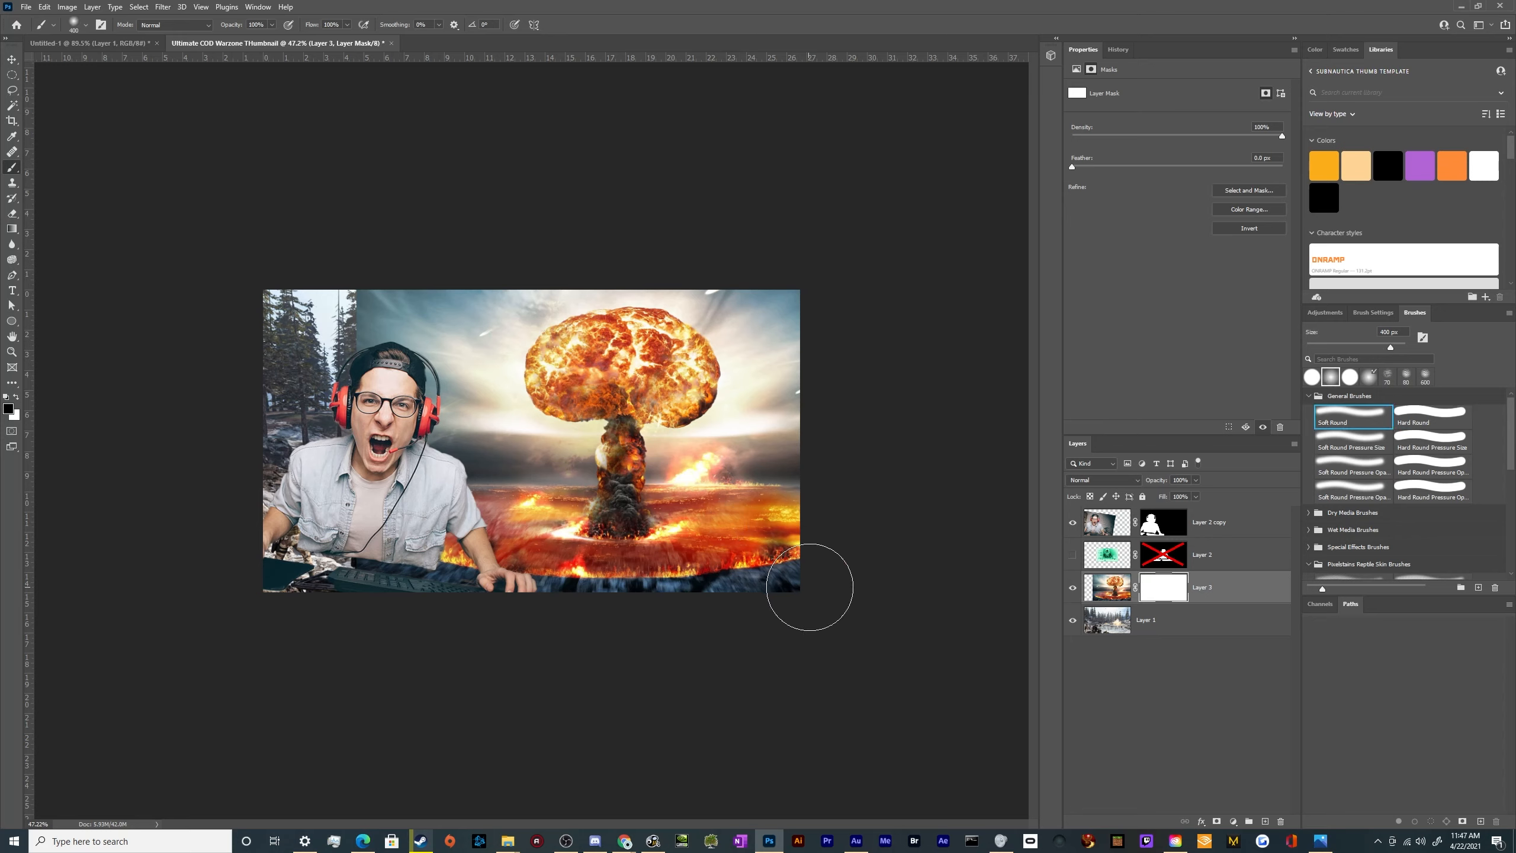
Paint the mask to hide the wallpaper's sky and outer ground around the cloud, restoring the fiery ground at its base
mouse_move(805, 595)
left_mouse_down()
mouse_move(701, 652)
mouse_move(852, 564)
mouse_move(778, 616)
mouse_move(894, 408)
mouse_move(834, 517)
mouse_move(864, 283)
mouse_move(823, 385)
mouse_move(804, 209)
mouse_move(804, 311)
mouse_move(697, 240)
left_mouse_up()
mouse_move(534, 227)
left_mouse_down()
mouse_move(334, 412)
mouse_move(430, 418)
mouse_move(483, 460)
mouse_move(509, 285)
mouse_move(477, 412)
mouse_move(525, 480)
mouse_move(537, 448)
left_mouse_up()
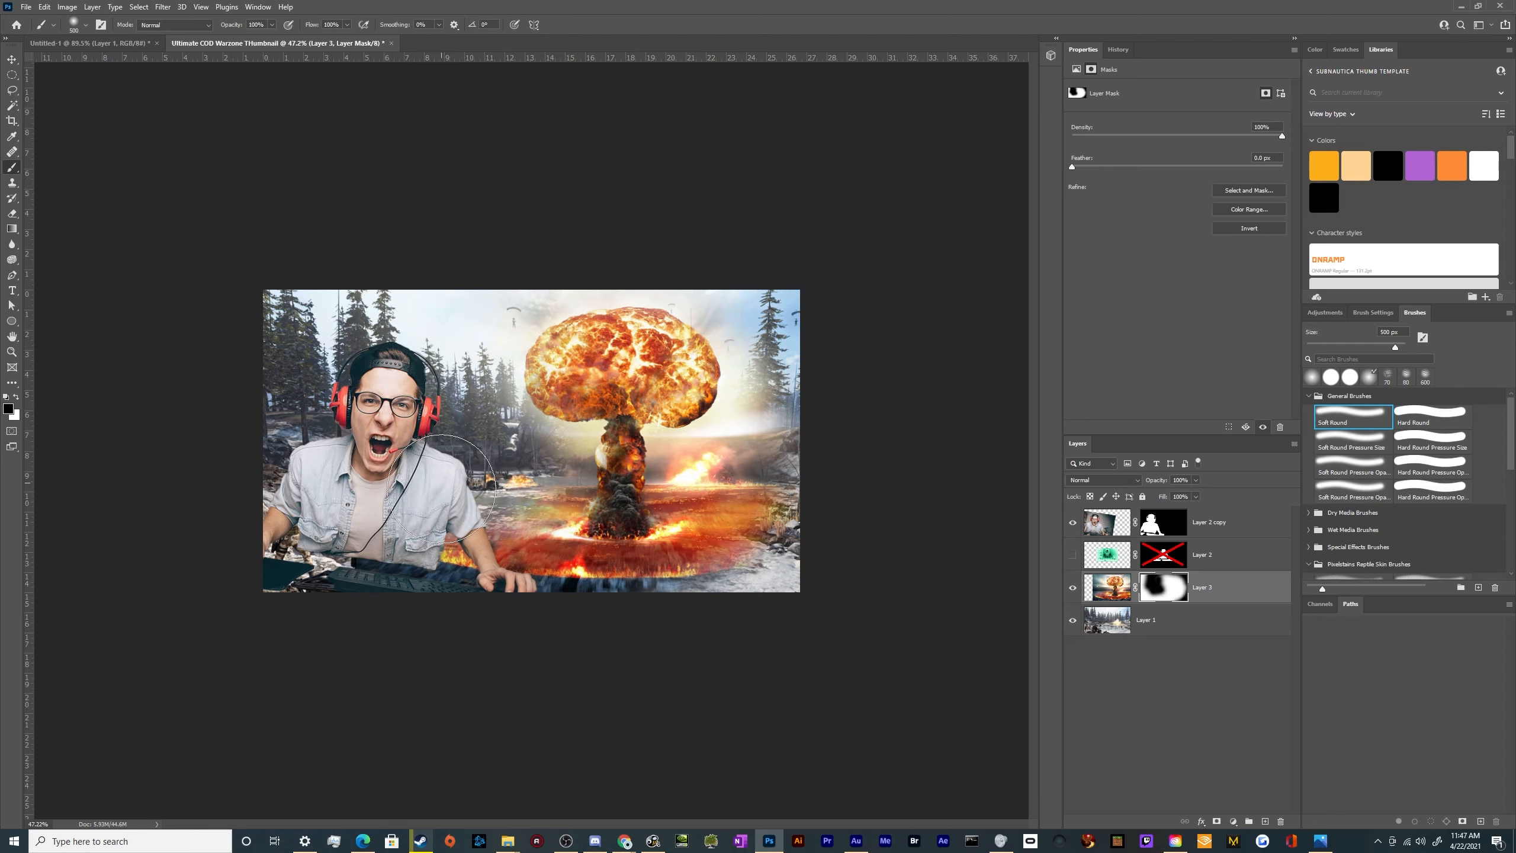
key("x")
mouse_move(554, 521)
left_mouse_down()
mouse_move(664, 531)
mouse_move(728, 519)
left_mouse_up()
key("x")
left_click_drag(752, 414, 816, 422)
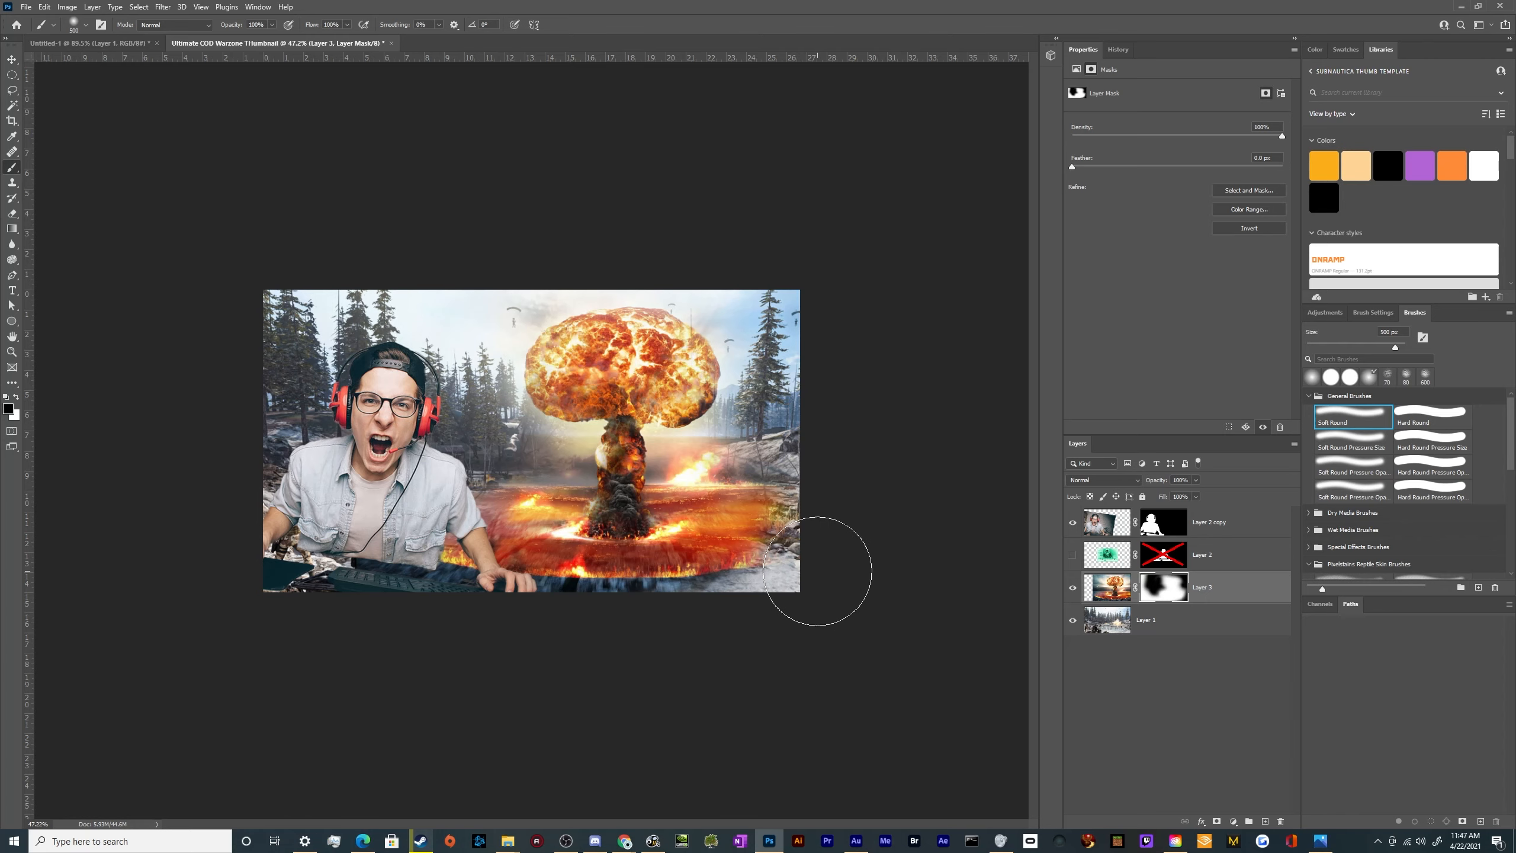
mouse_move(819, 568)
left_mouse_down()
mouse_move(784, 610)
mouse_move(668, 675)
mouse_move(758, 618)
mouse_move(566, 671)
mouse_move(673, 636)
mouse_move(481, 631)
left_mouse_up()
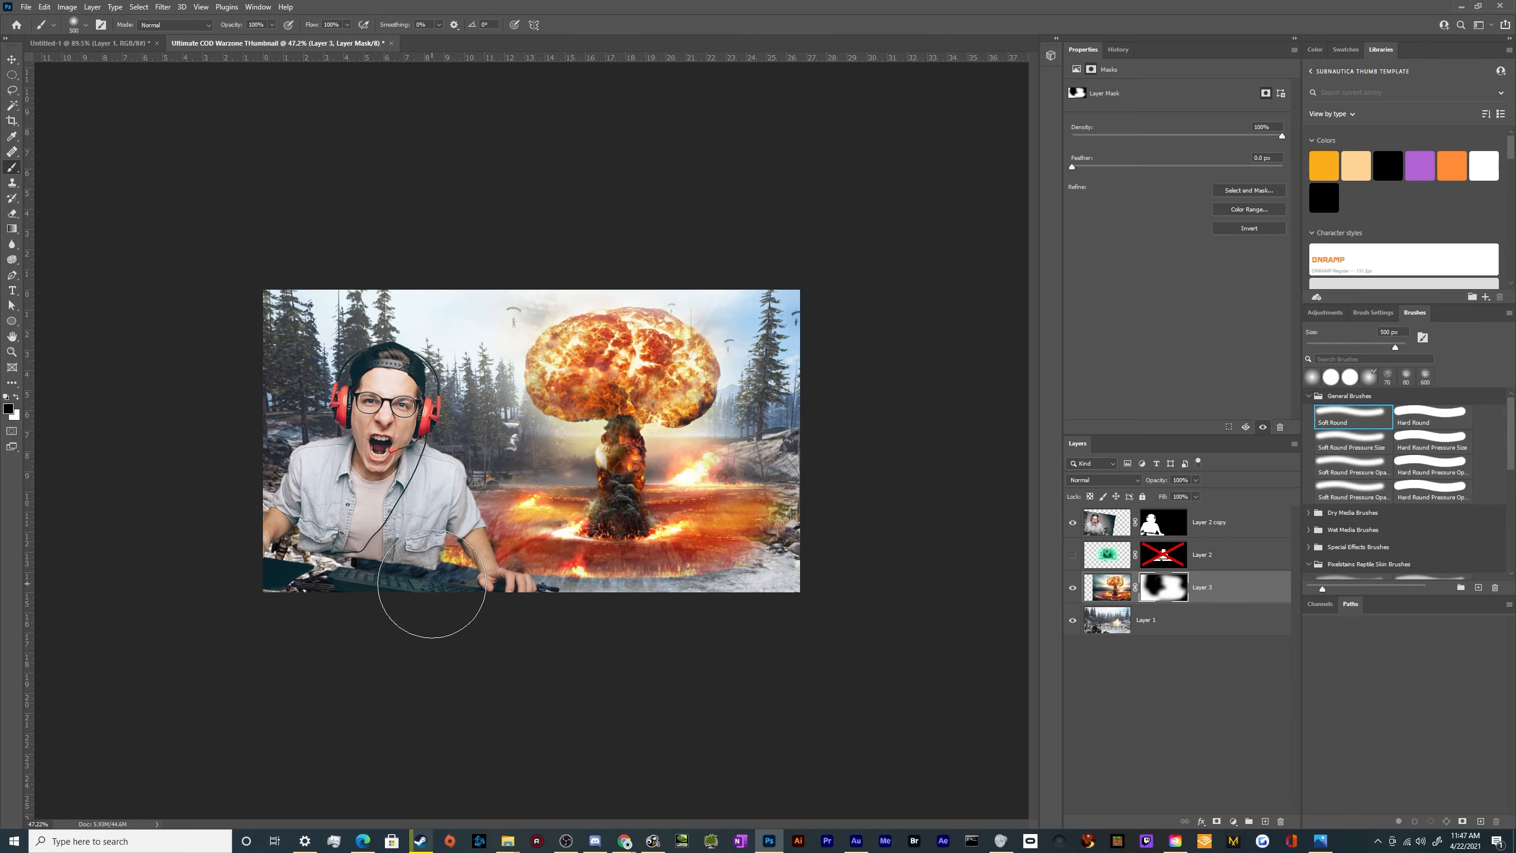
key("v")
With a 200 px soft brush, mask out the background fire beside the stem and the haze on both sides of the cloud
scroll(637, 566, "up", 3)
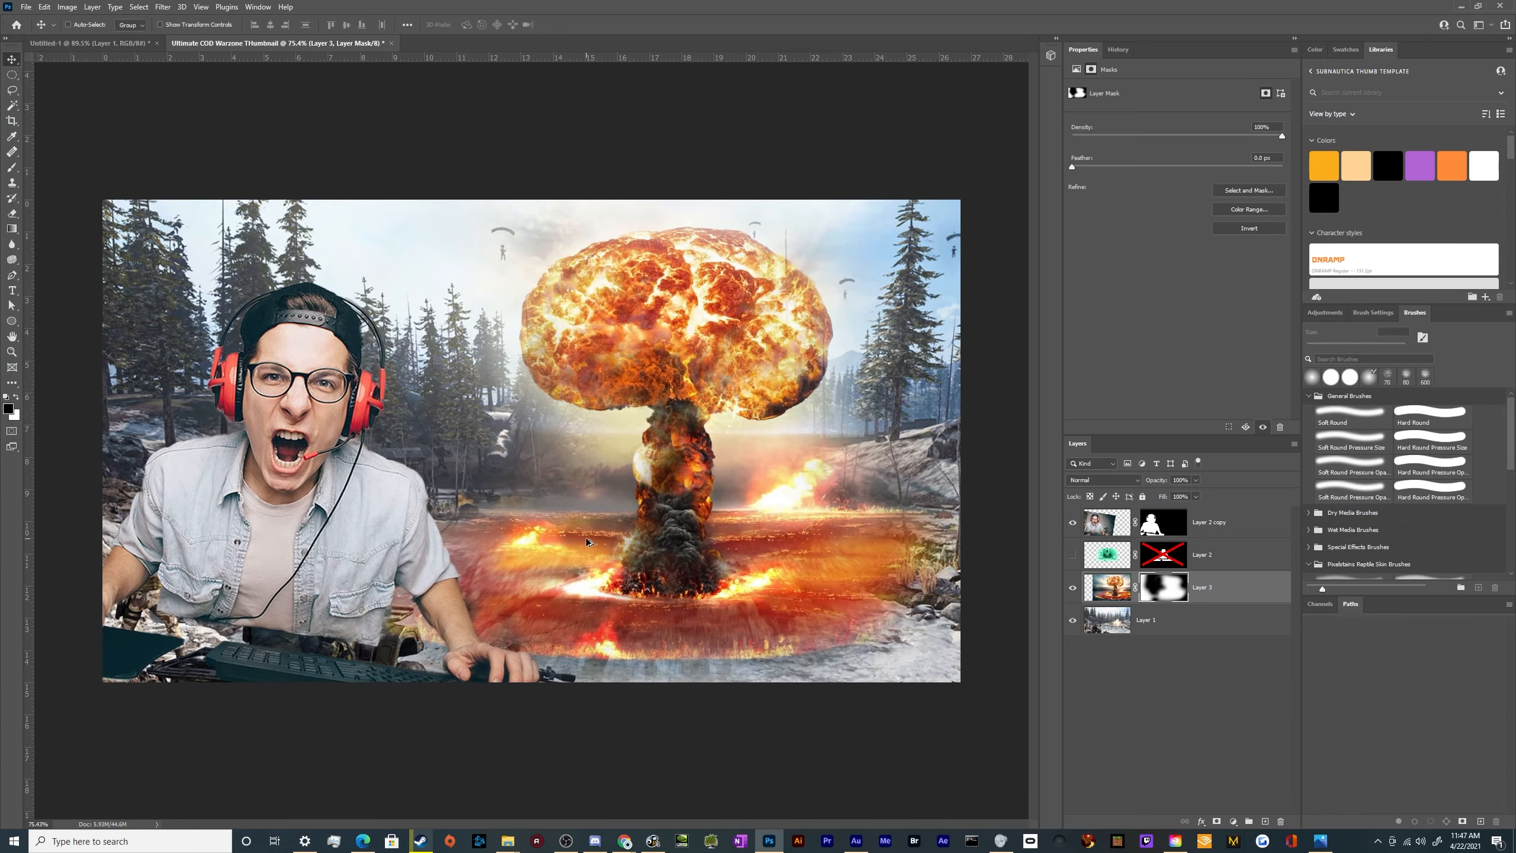
scroll(671, 591, "down", 5)
scroll(743, 558, "up", 6)
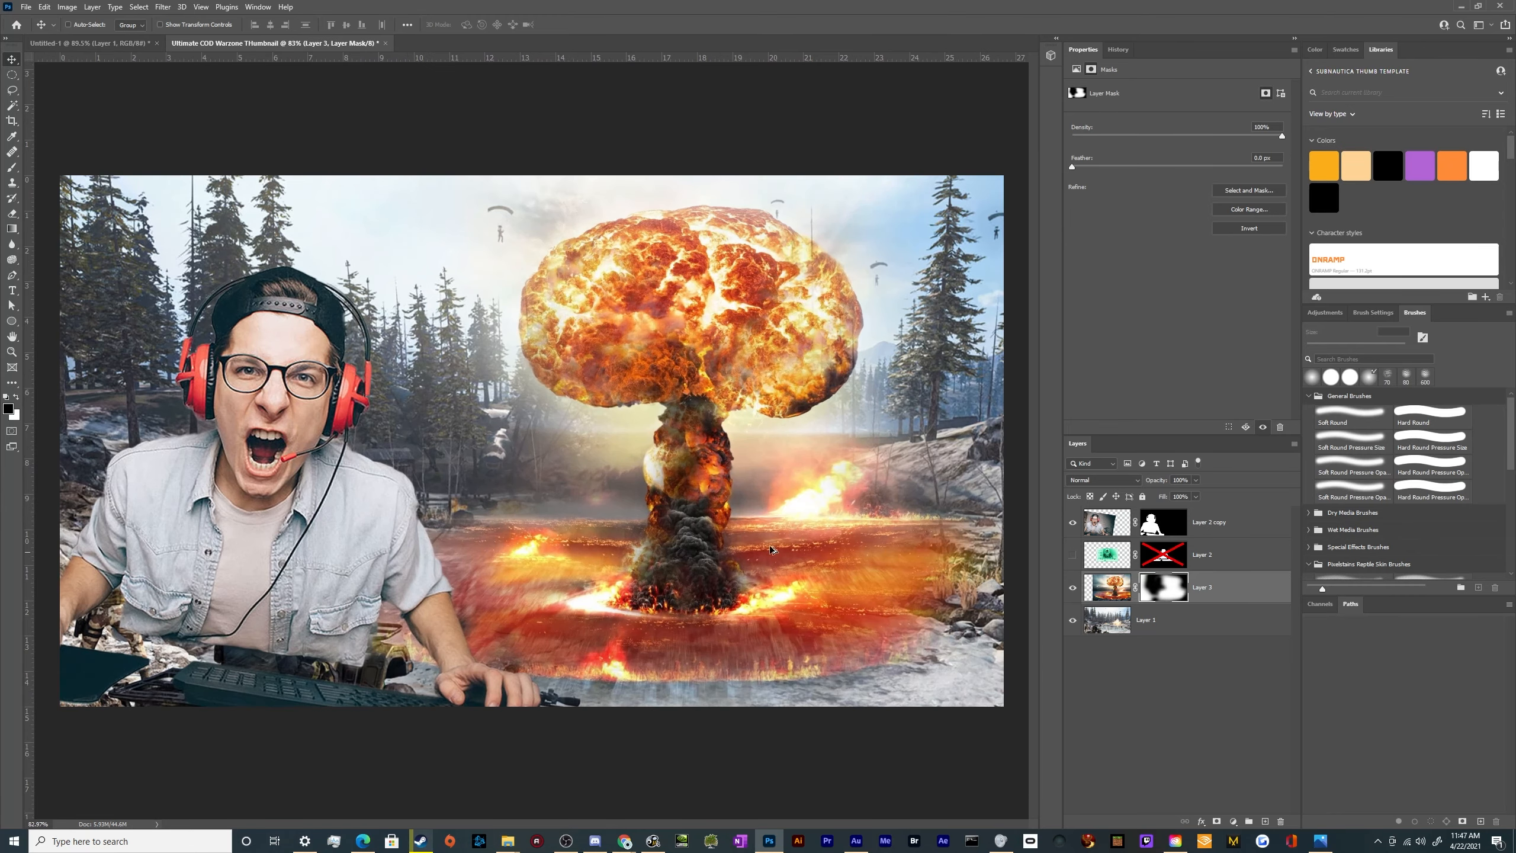
key("b")
mouse_move(823, 485)
left_mouse_down()
mouse_move(805, 475)
mouse_move(811, 428)
mouse_move(920, 400)
mouse_move(913, 356)
left_mouse_up()
mouse_move(493, 426)
left_mouse_down()
mouse_move(567, 441)
mouse_move(496, 418)
mouse_move(488, 352)
left_mouse_up()
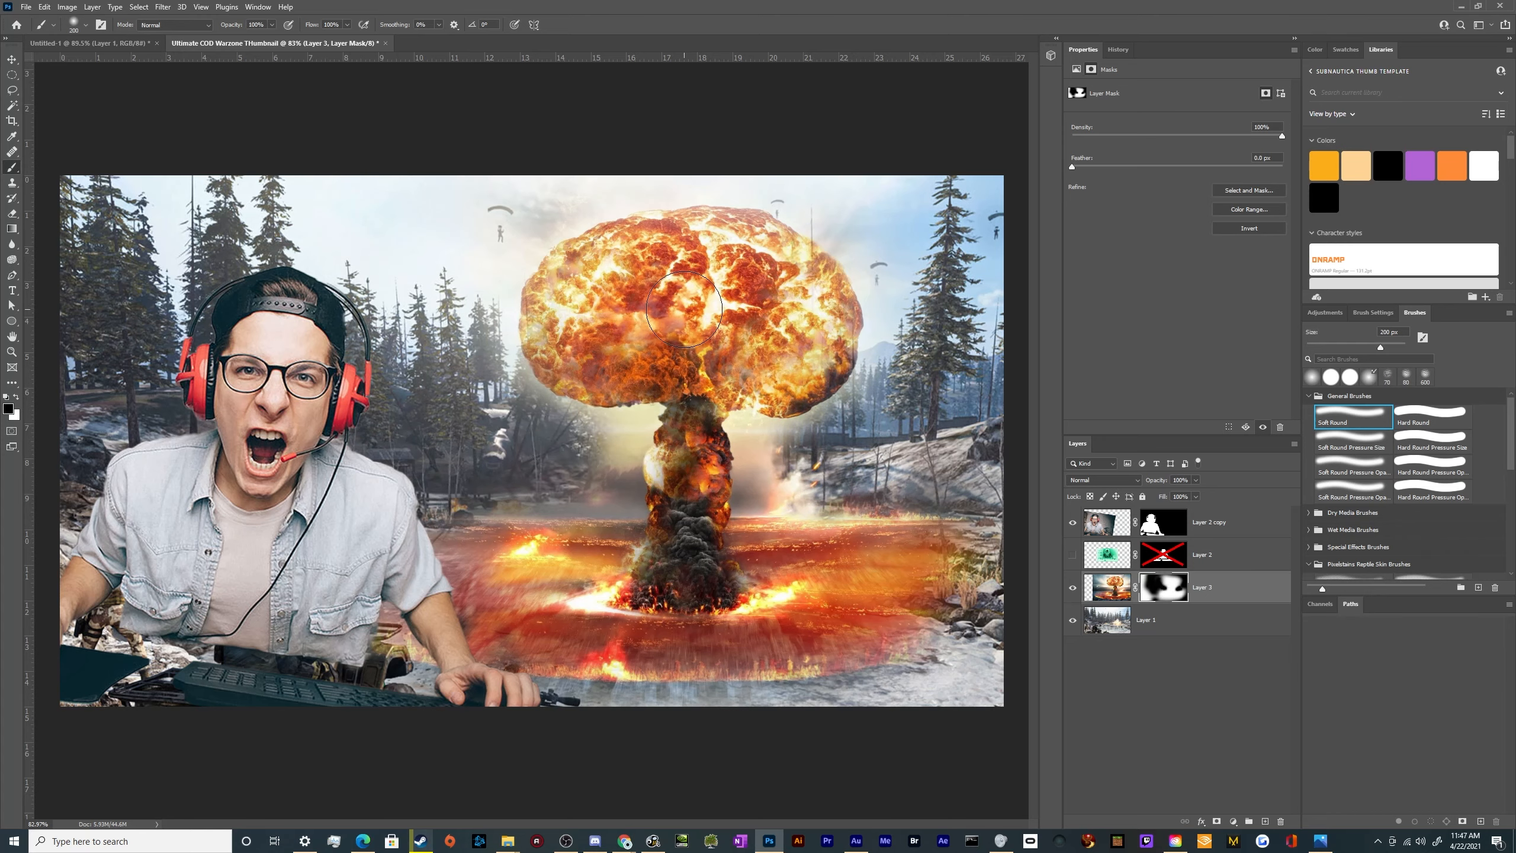
Alternate white and black brush strokes on the mask to restore the cloud cap and hide leftover haze around the stem
key("x")
mouse_move(676, 310)
left_mouse_down()
mouse_move(627, 324)
mouse_move(617, 287)
mouse_move(731, 243)
mouse_move(791, 270)
mouse_move(824, 334)
mouse_move(800, 372)
mouse_move(759, 384)
mouse_move(603, 370)
mouse_move(559, 348)
mouse_move(559, 306)
mouse_move(654, 266)
mouse_move(602, 267)
mouse_move(566, 305)
mouse_move(697, 275)
mouse_move(654, 328)
left_mouse_up()
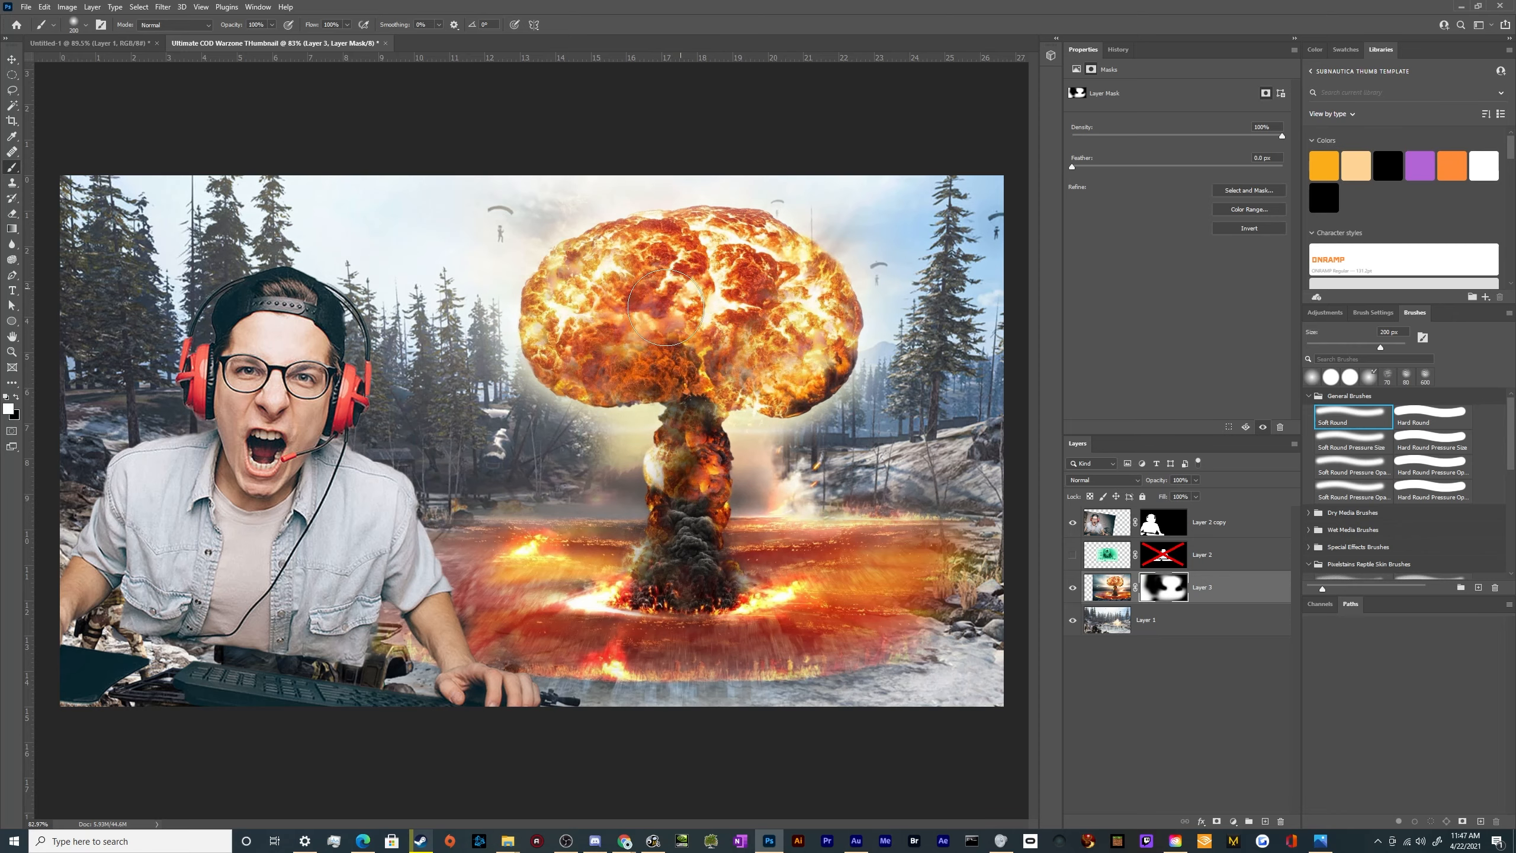
key("x")
mouse_move(454, 517)
left_mouse_down()
mouse_move(497, 454)
mouse_move(600, 451)
mouse_move(508, 443)
mouse_move(557, 456)
mouse_move(496, 406)
mouse_move(531, 426)
left_mouse_up()
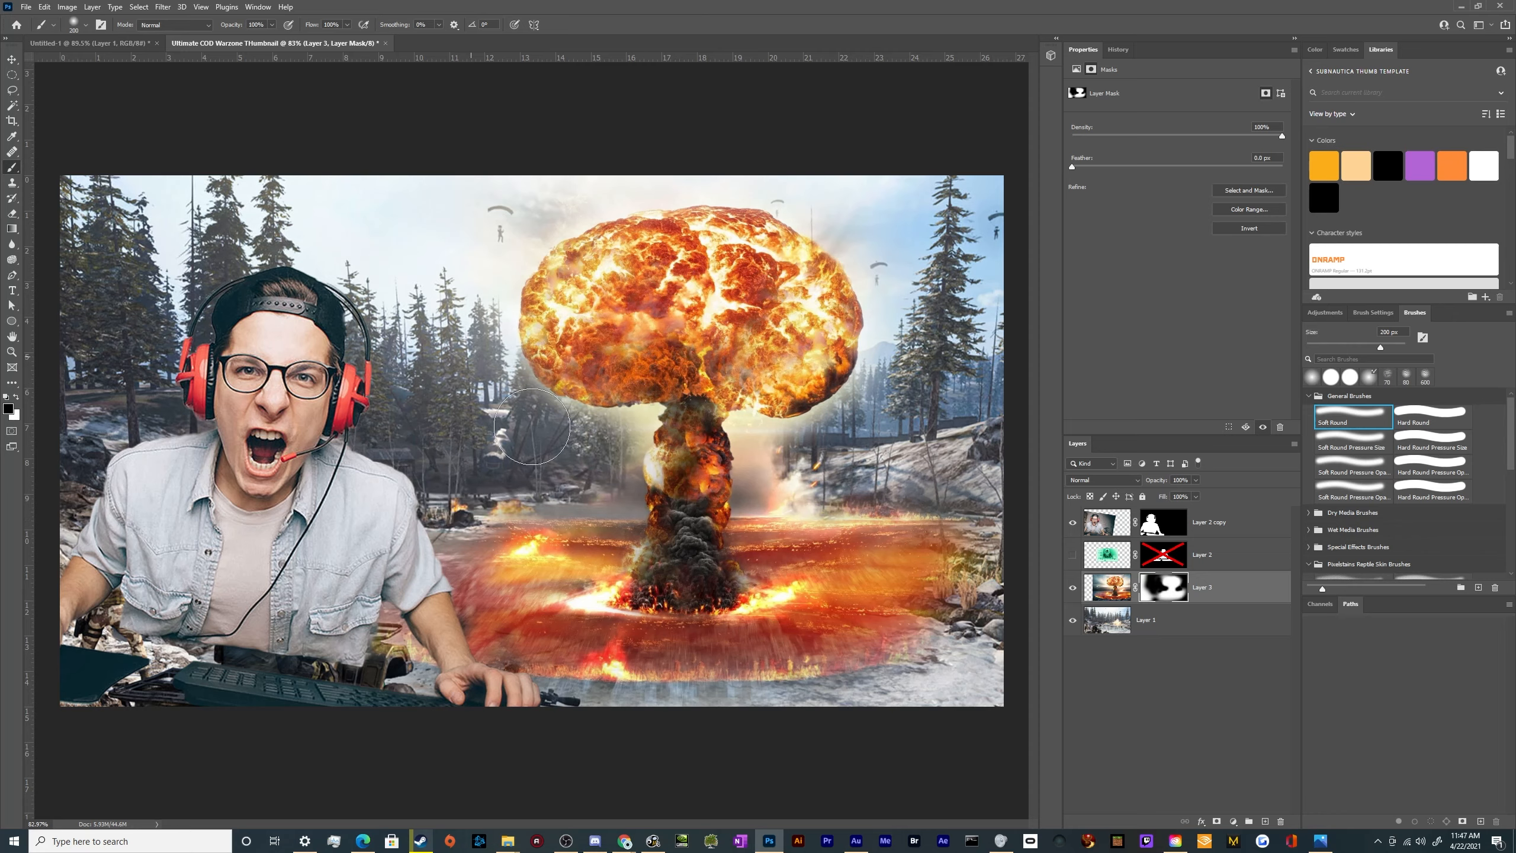
key("x")
mouse_move(600, 353)
left_mouse_down()
mouse_move(571, 366)
mouse_move(588, 379)
mouse_move(552, 349)
left_mouse_up()
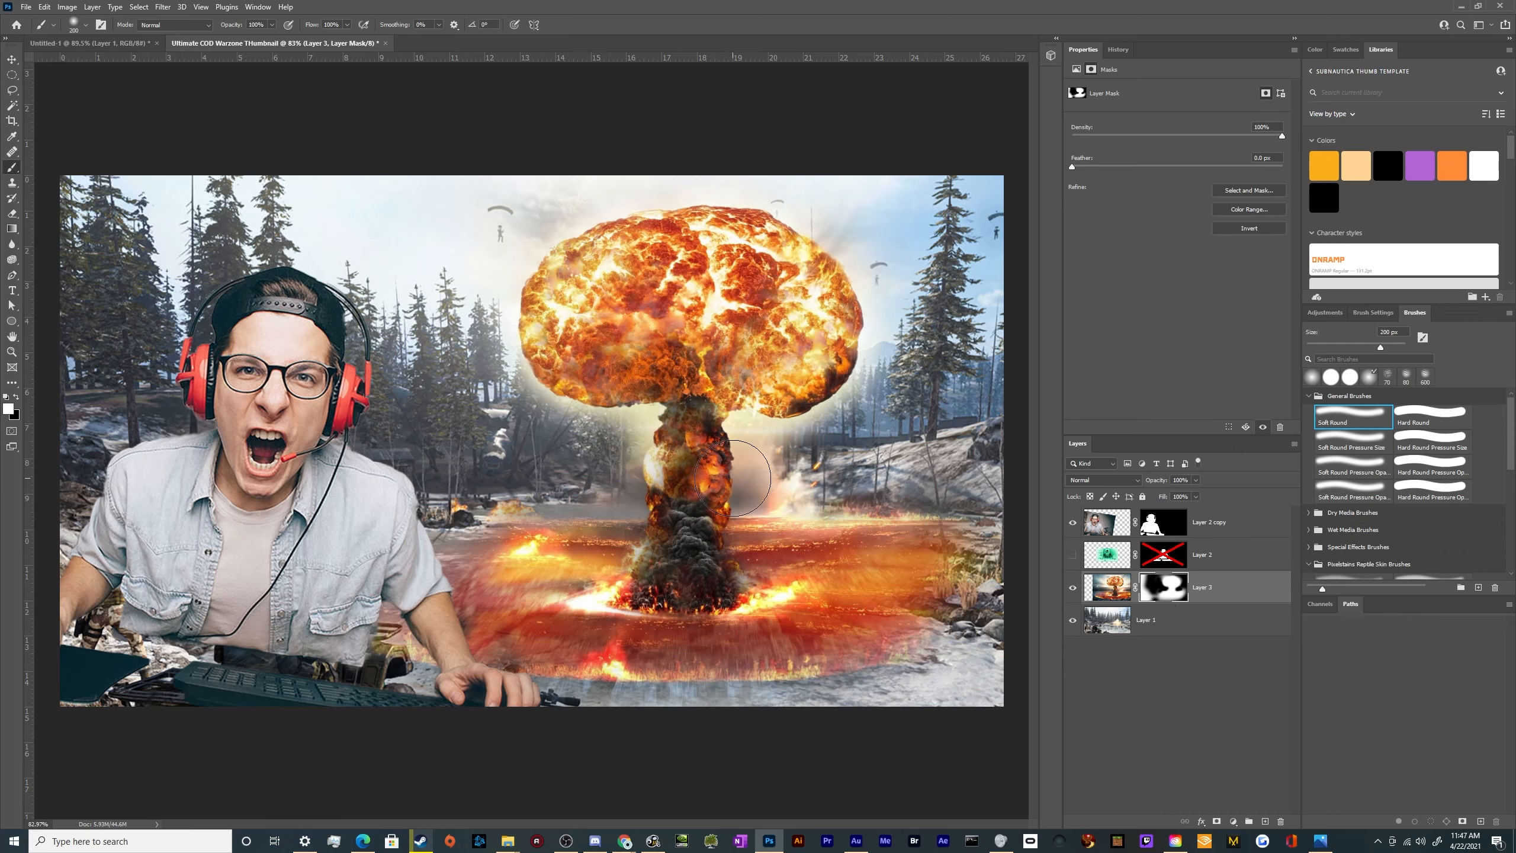
key("x")
left_click(785, 478)
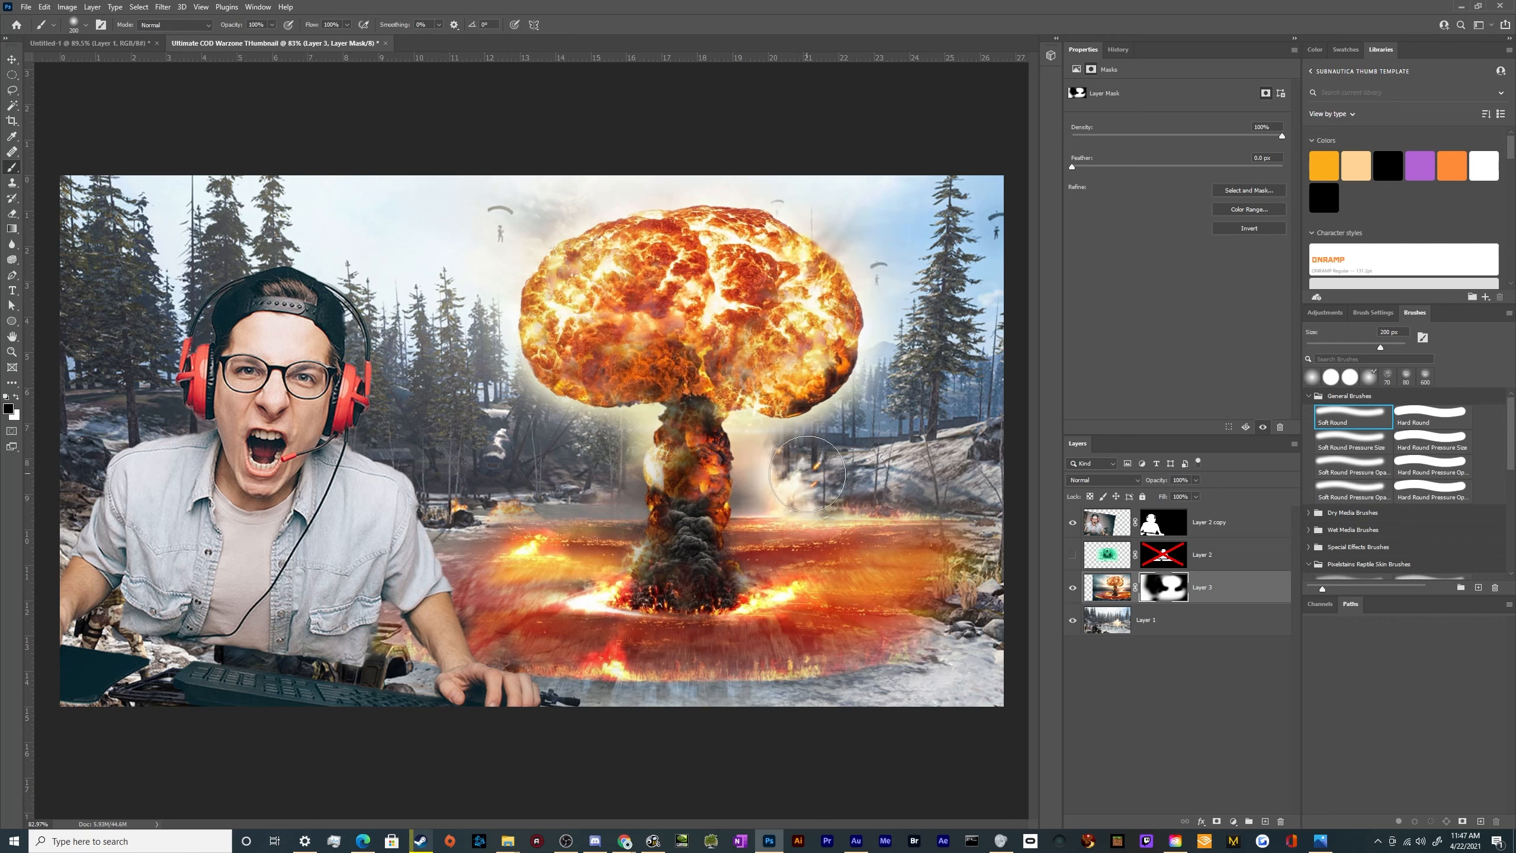
Trim the mask closely around the cap, stem and outer edge of the fiery ground with a smaller soft brush
key("p")
key("b")
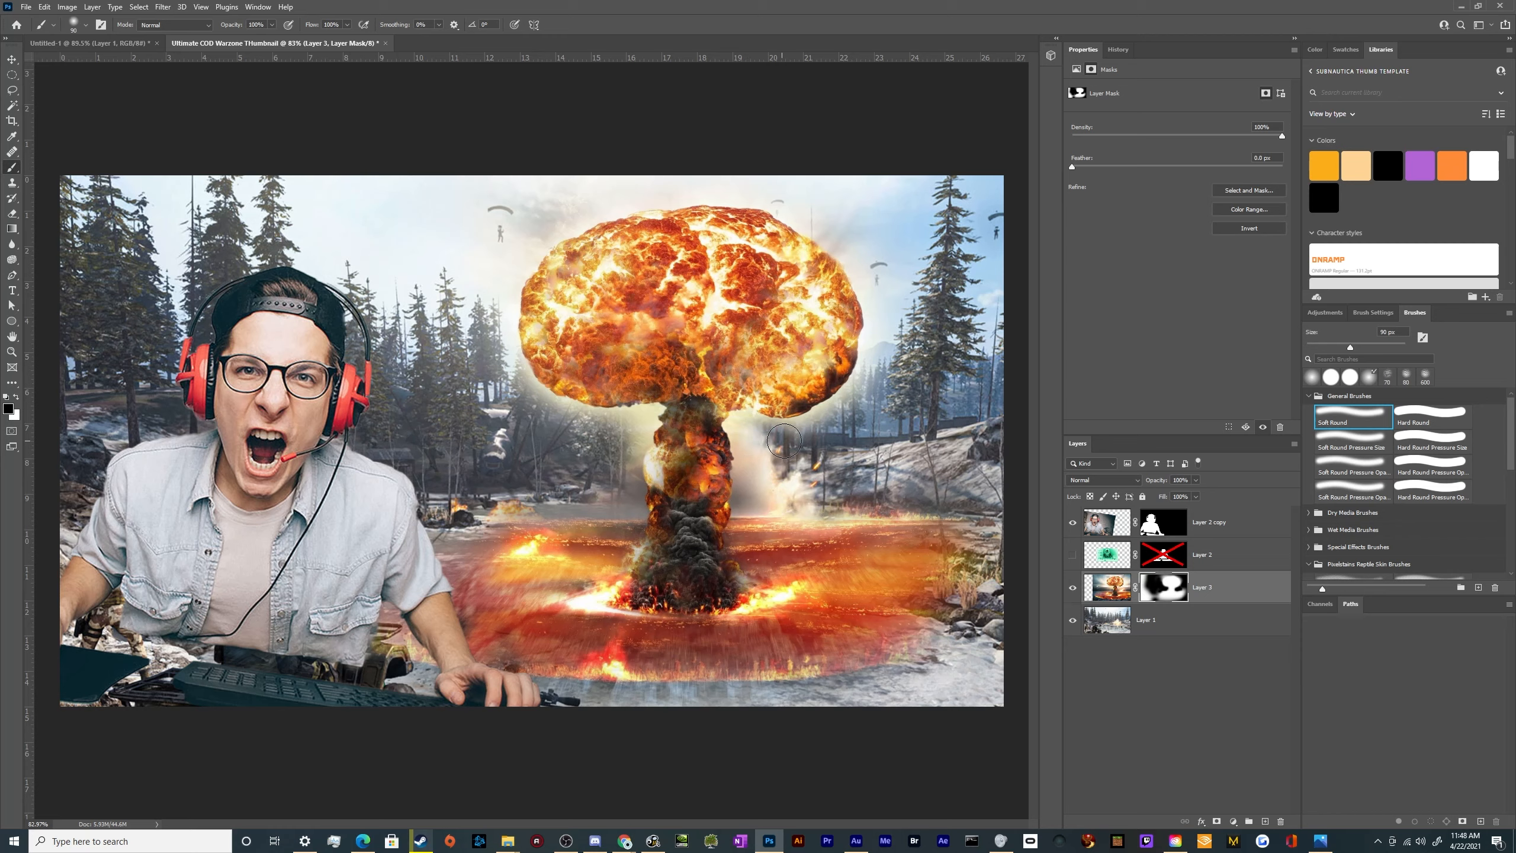
mouse_move(784, 440)
left_mouse_down()
mouse_move(849, 423)
mouse_move(874, 391)
mouse_move(887, 369)
mouse_move(855, 415)
mouse_move(885, 353)
mouse_move(874, 279)
mouse_move(766, 193)
mouse_move(702, 180)
mouse_move(657, 188)
left_mouse_up()
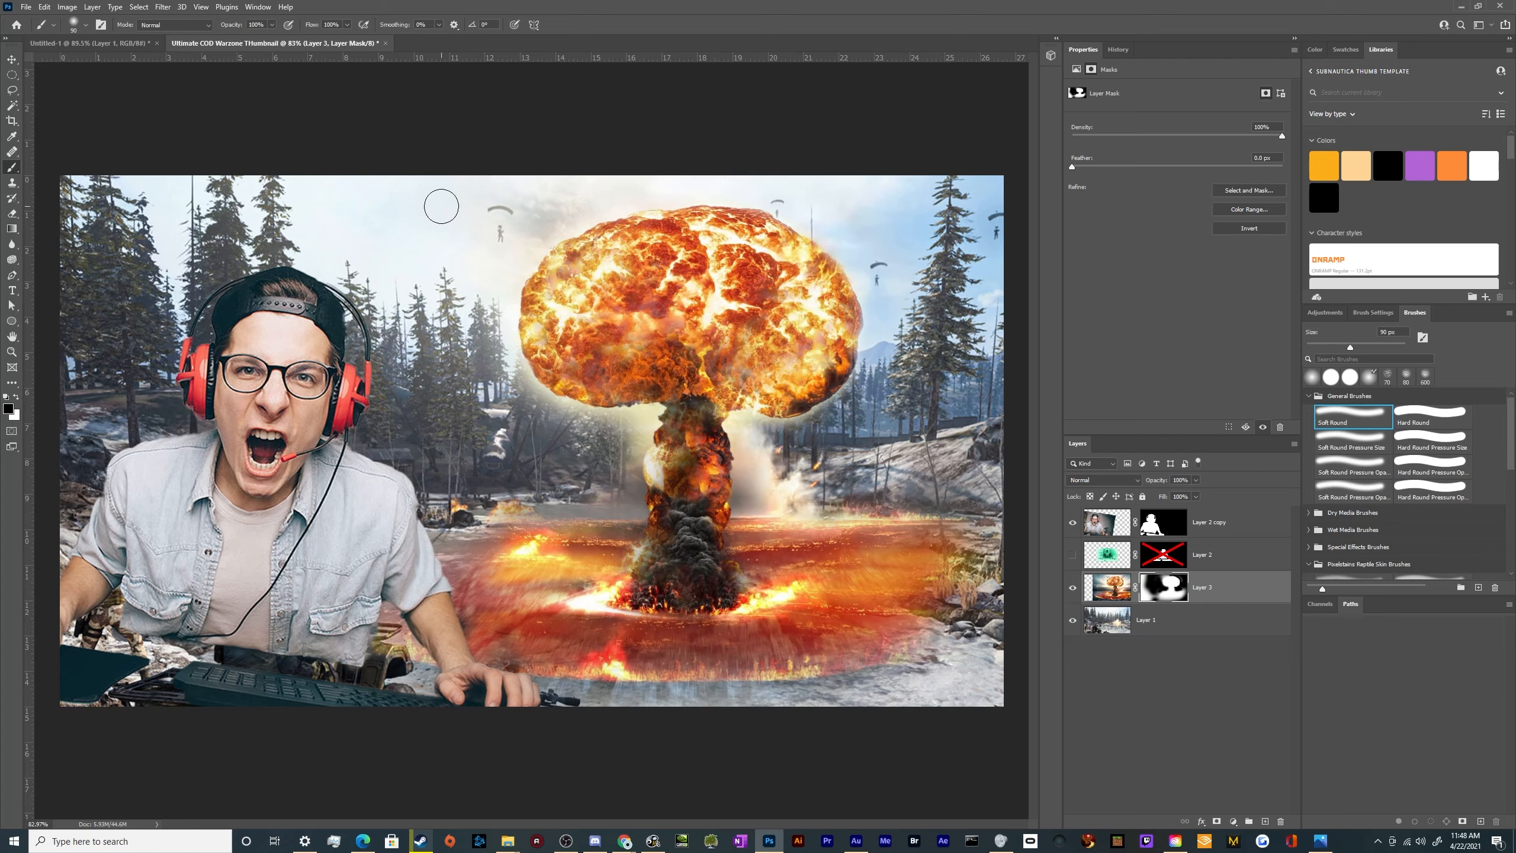
mouse_move(530, 243)
left_mouse_down()
mouse_move(507, 268)
mouse_move(494, 352)
mouse_move(545, 422)
mouse_move(650, 421)
mouse_move(573, 441)
mouse_move(629, 435)
mouse_move(611, 471)
mouse_move(617, 460)
mouse_move(625, 510)
mouse_move(626, 449)
mouse_move(626, 497)
left_mouse_up()
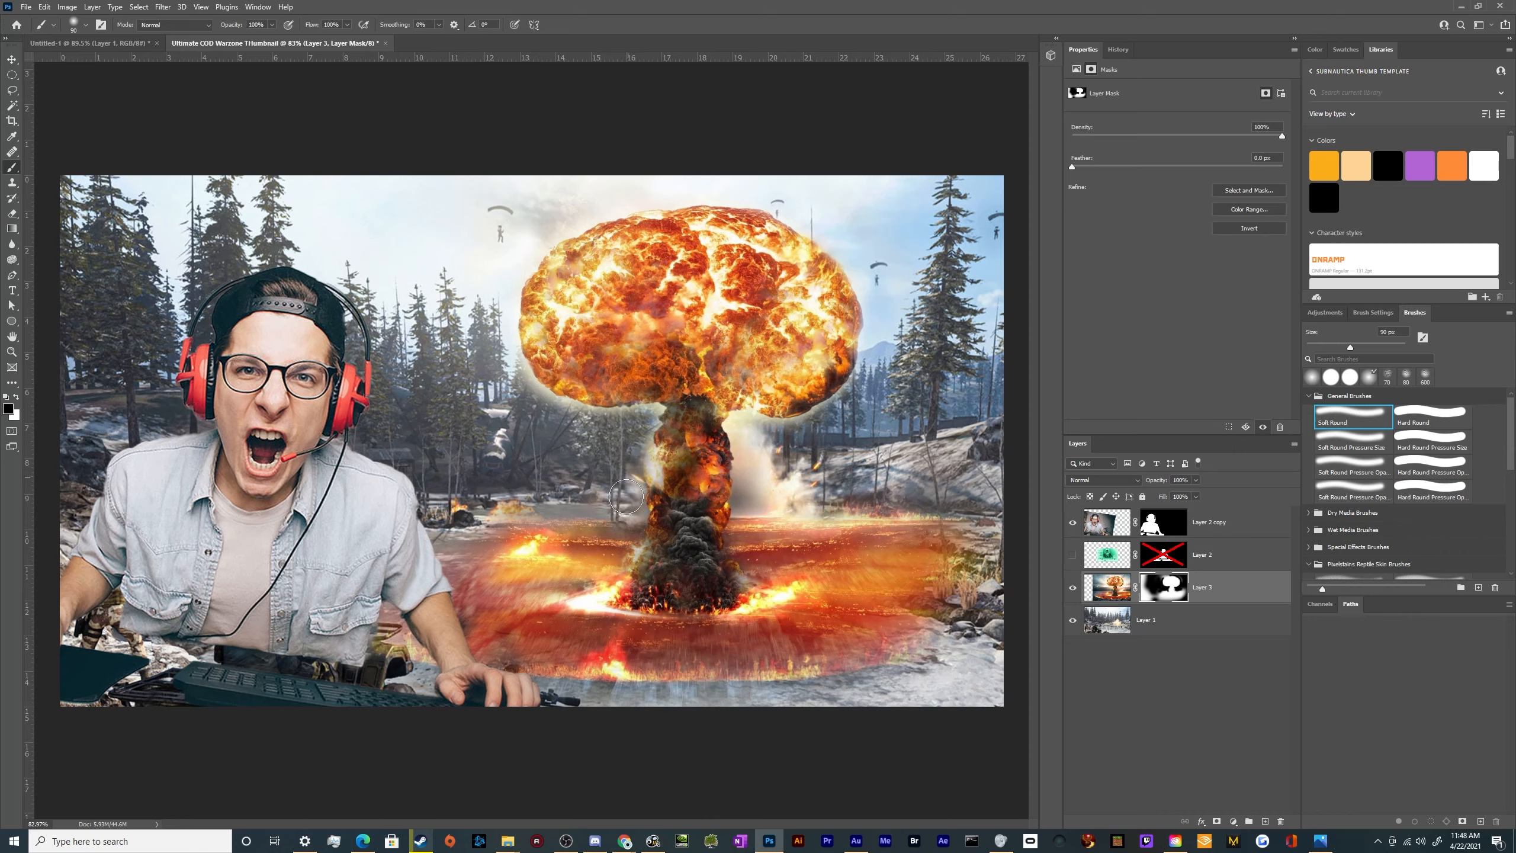
mouse_move(775, 482)
left_mouse_down()
mouse_move(748, 420)
mouse_move(742, 503)
mouse_move(801, 503)
left_mouse_up()
left_click_drag(946, 501, 960, 639)
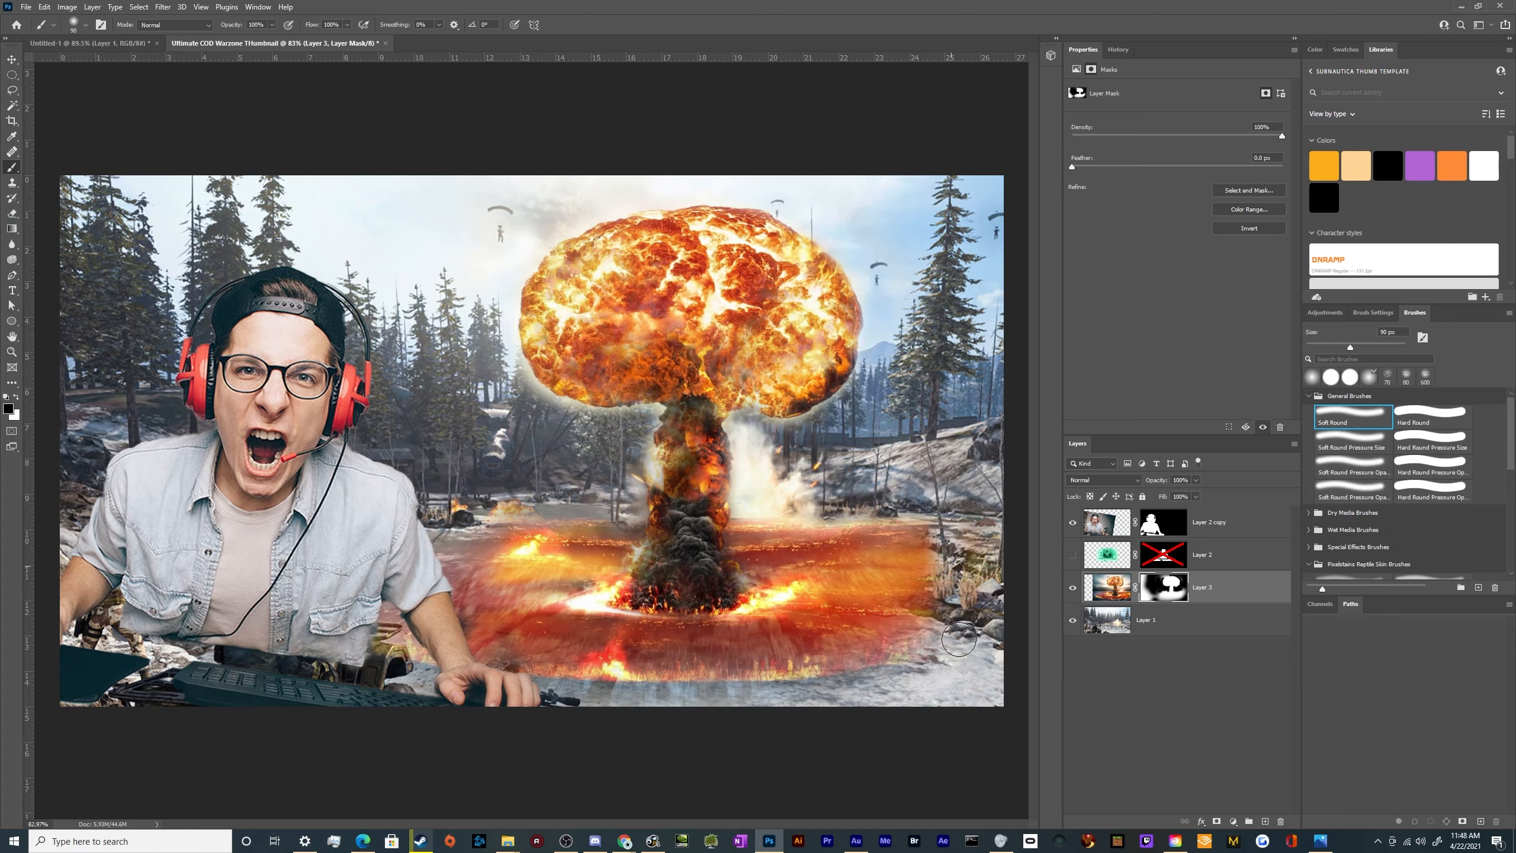
Enlarge the soft brush and fade the outer edges of the fiery ground into the snowy landscape on the mask
key("bracketright")
key("bracketright")
key("bracketright")
key("bracketright")
key("bracketright")
left_click_drag(970, 582, 959, 488)
mouse_move(492, 491)
left_mouse_down()
mouse_move(443, 558)
mouse_move(505, 692)
mouse_move(609, 765)
mouse_move(742, 715)
mouse_move(945, 681)
mouse_move(955, 621)
left_mouse_up()
key("v")
scroll(815, 387, "down", 6)
scroll(566, 441, "up", 6)
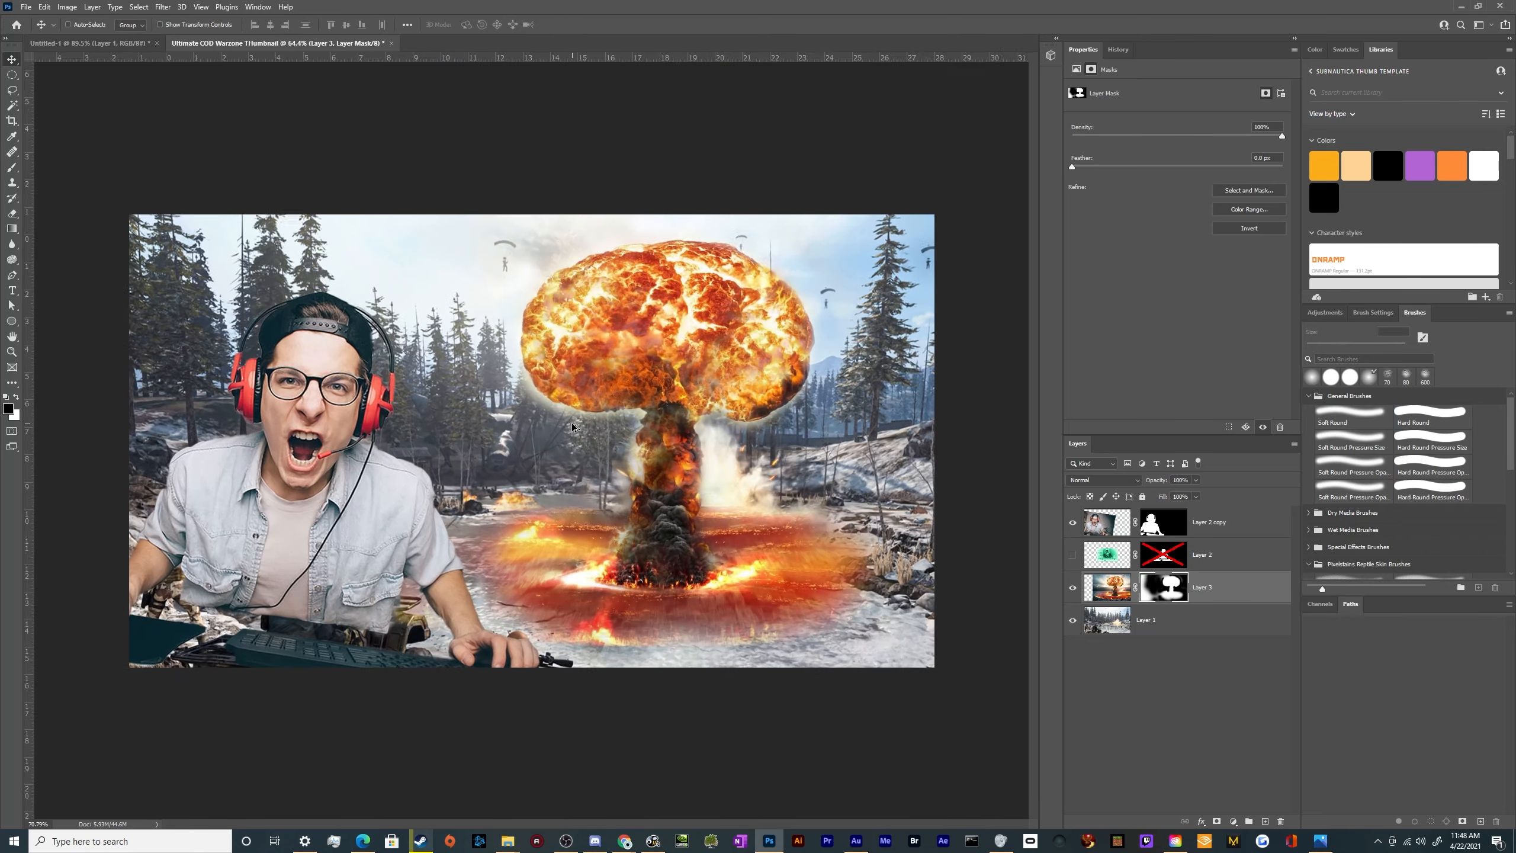
Scale the masked mushroom cloud up to about 33.36 × 20.86 in and shift it slightly right behind the gamer
scroll(565, 443, "down", 6)
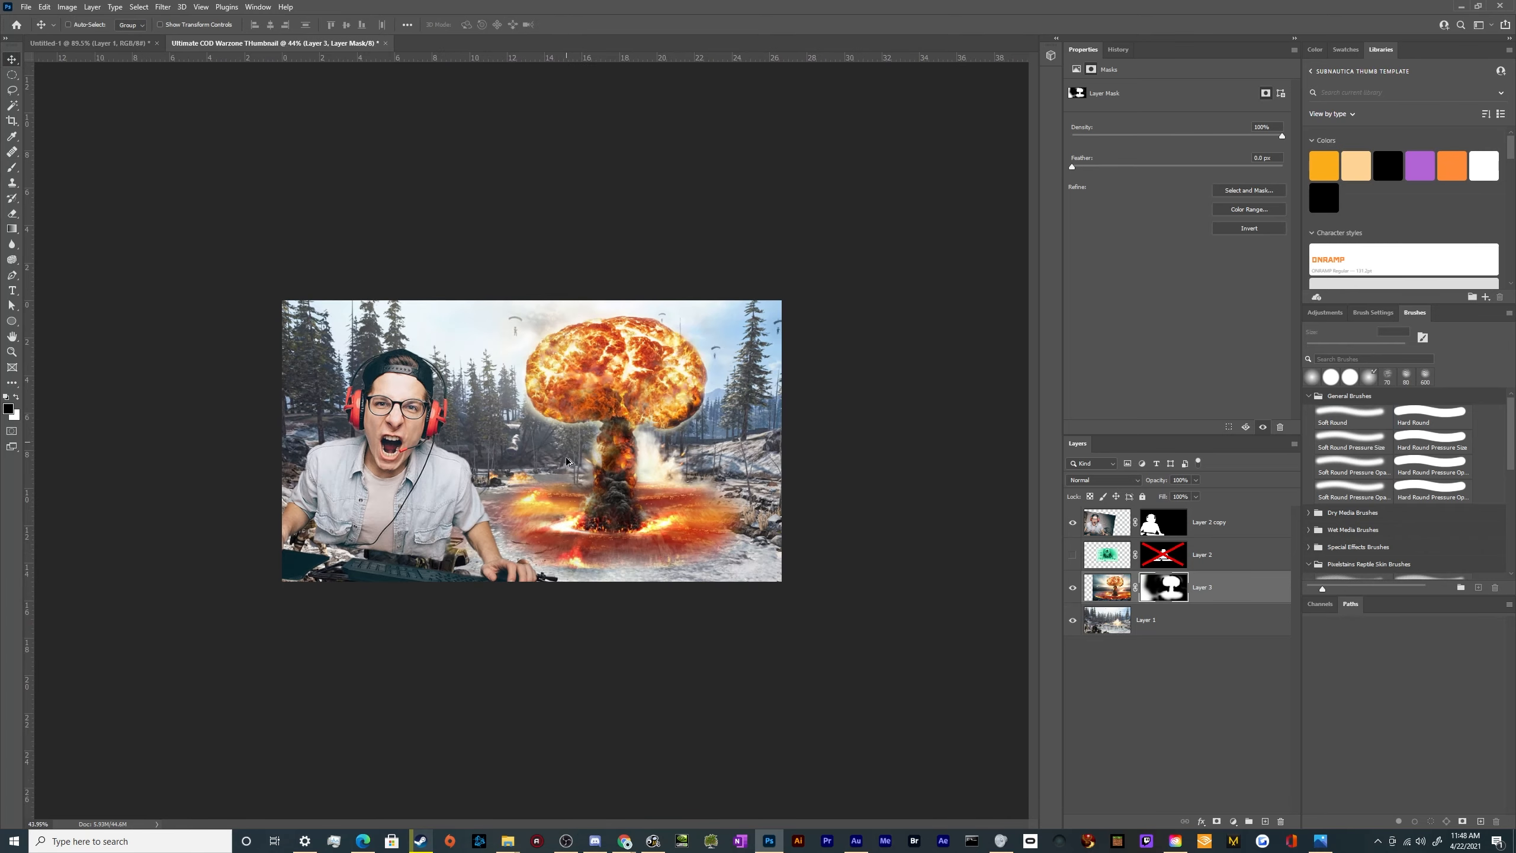
left_click(1102, 585)
key("ctrl+t")
left_click_drag(617, 601, 613, 775)
left_click_drag(611, 672, 609, 548)
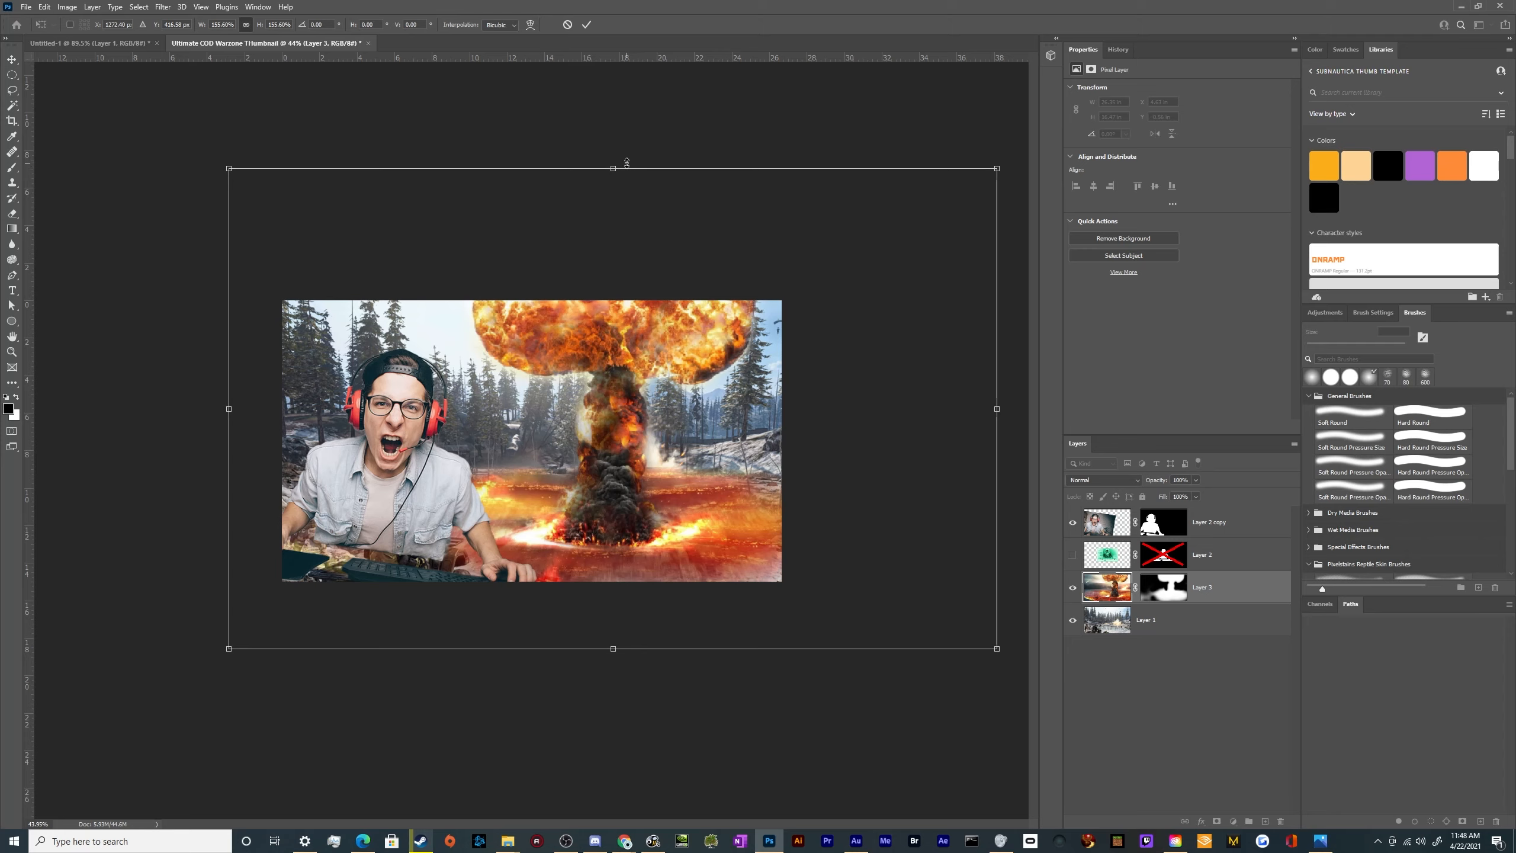
left_click_drag(612, 167, 612, 256)
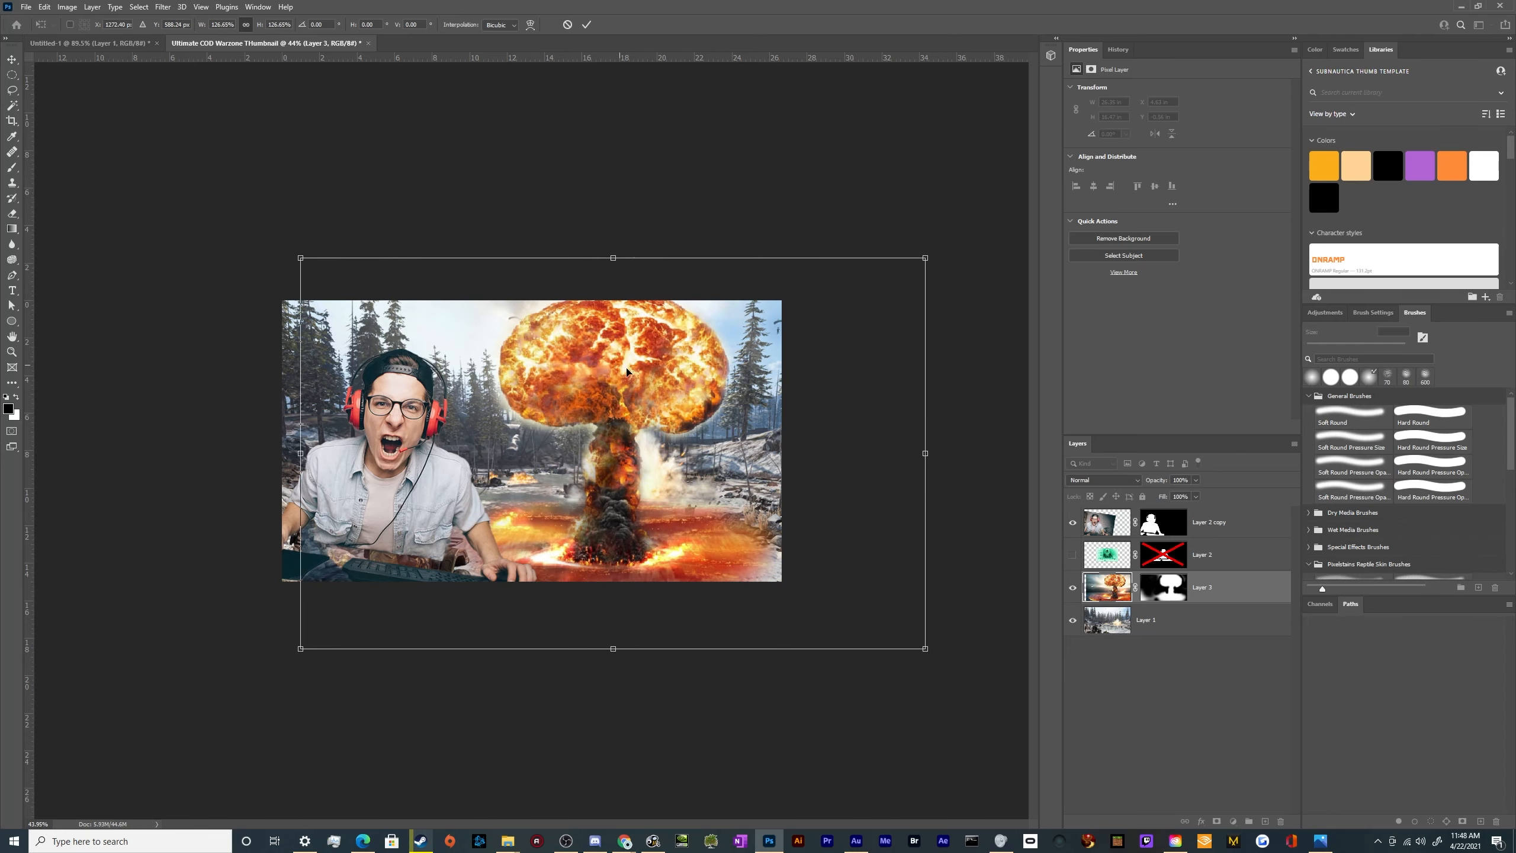
left_click_drag(613, 362, 629, 368)
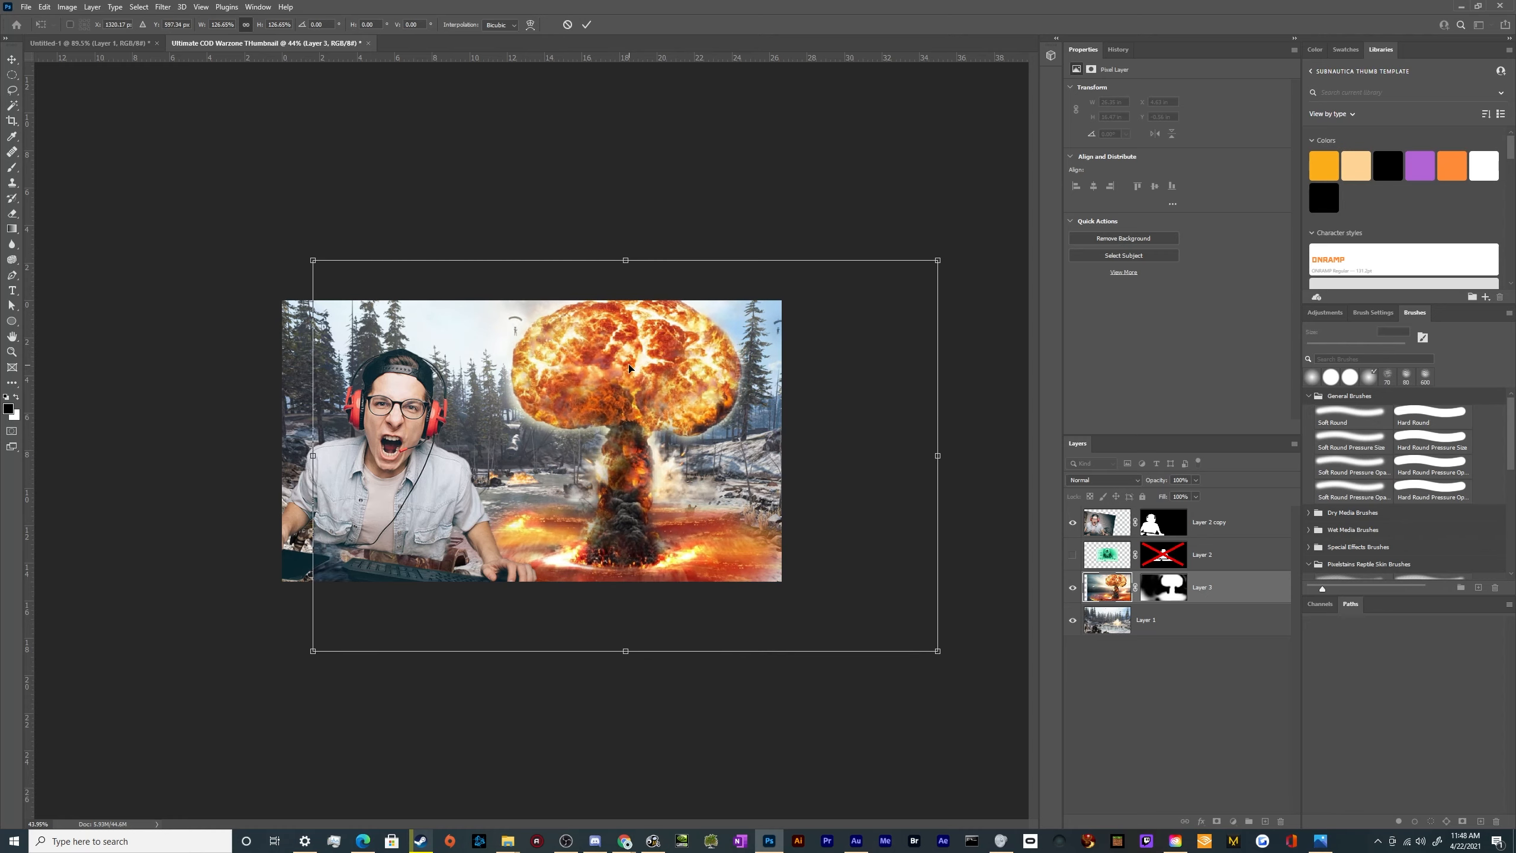
key("Return")
key("ctrl+0")
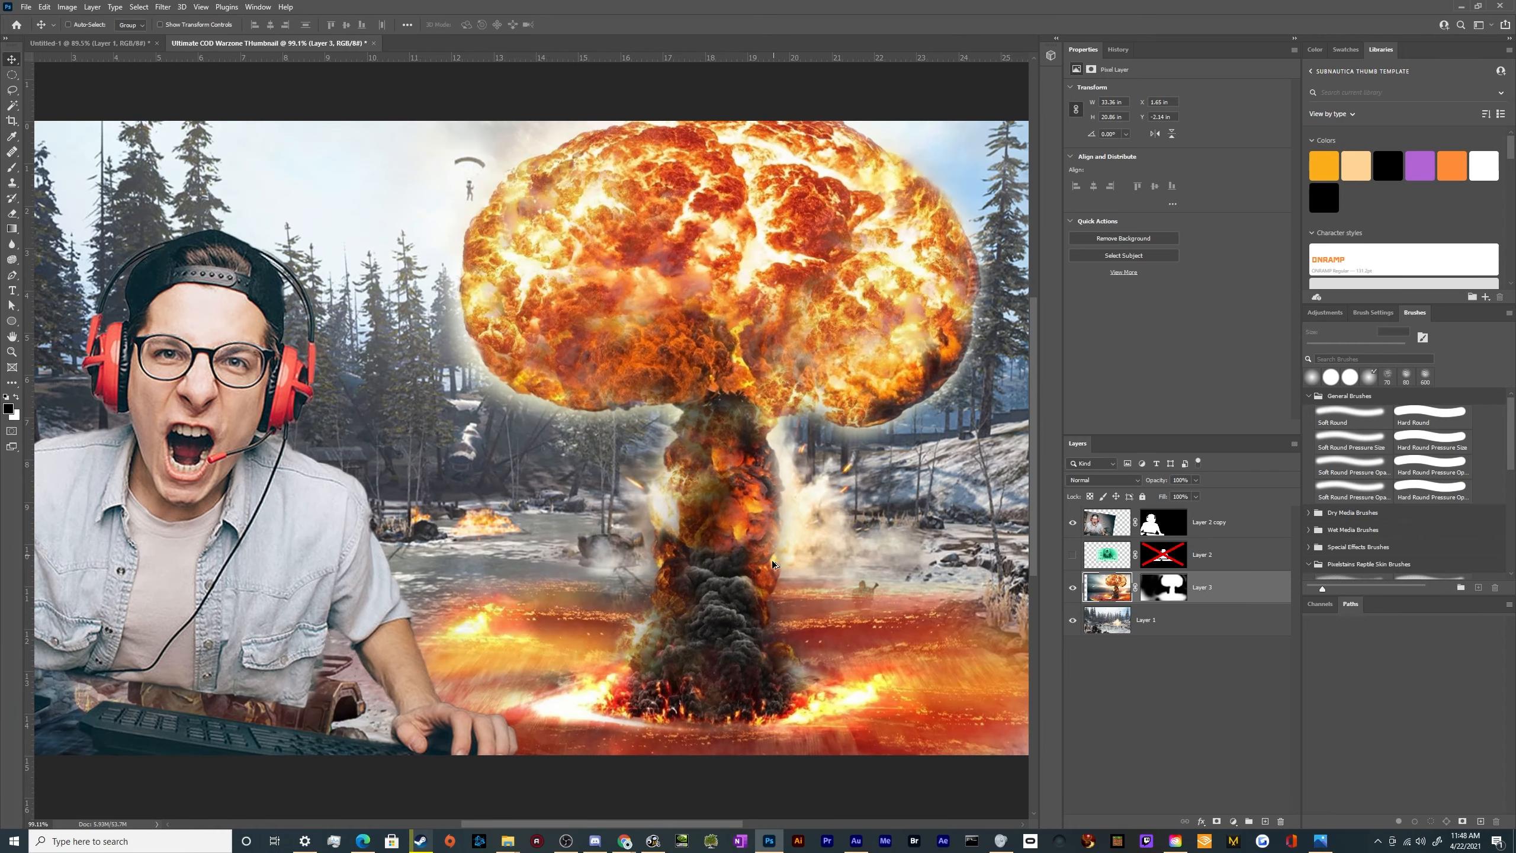
scroll(772, 559, "down", 4)
scroll(775, 525, "up", 2)
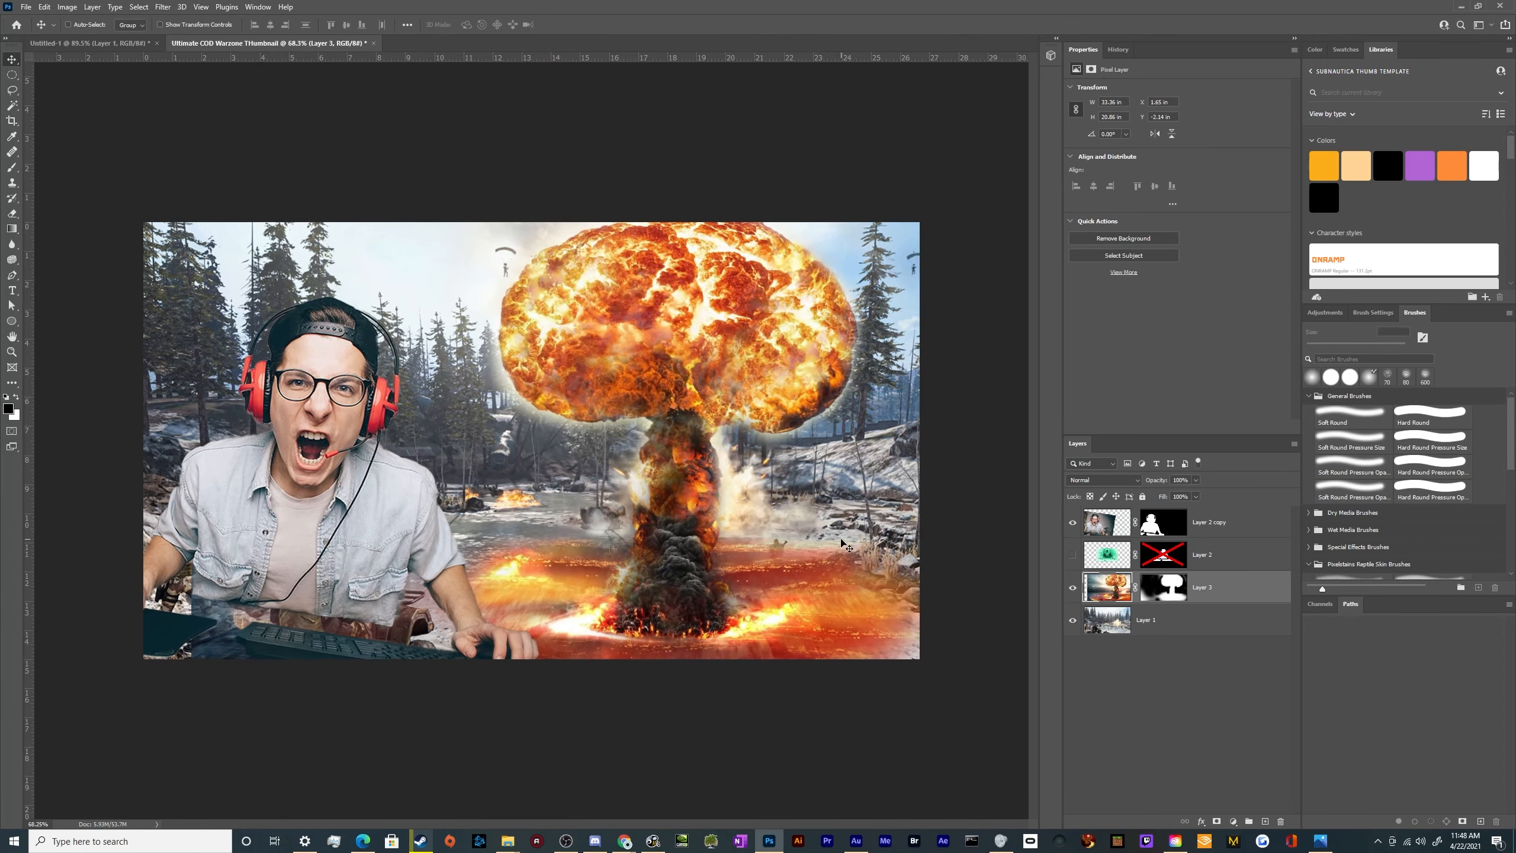
Switch to Chrome, examine the nuclear explosion previews in the "atomic blast wallpaper" image results, and return to Photoshop
left_click(768, 841)
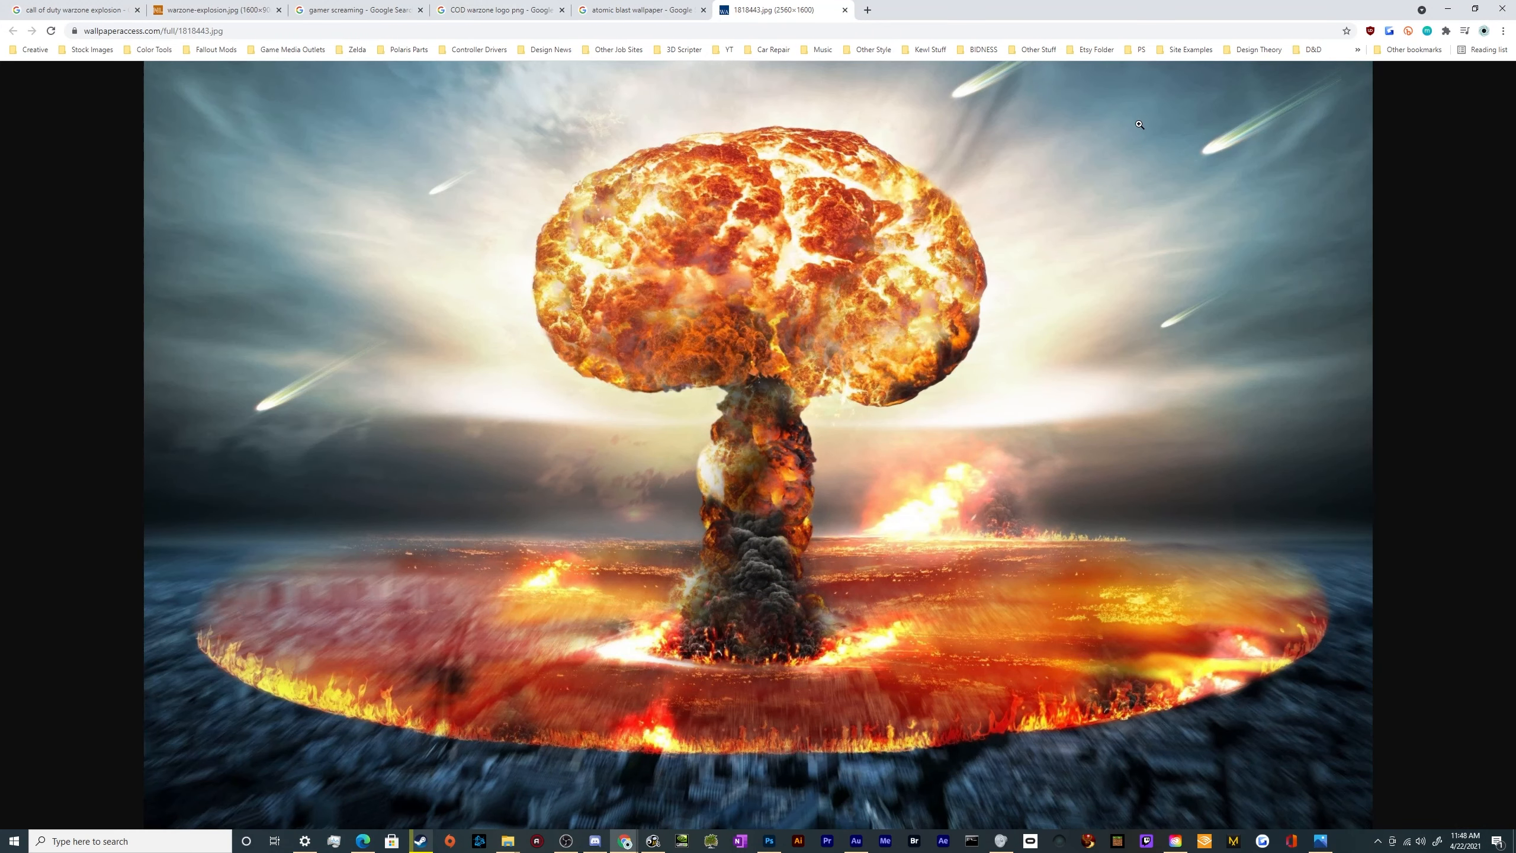
left_click(638, 10)
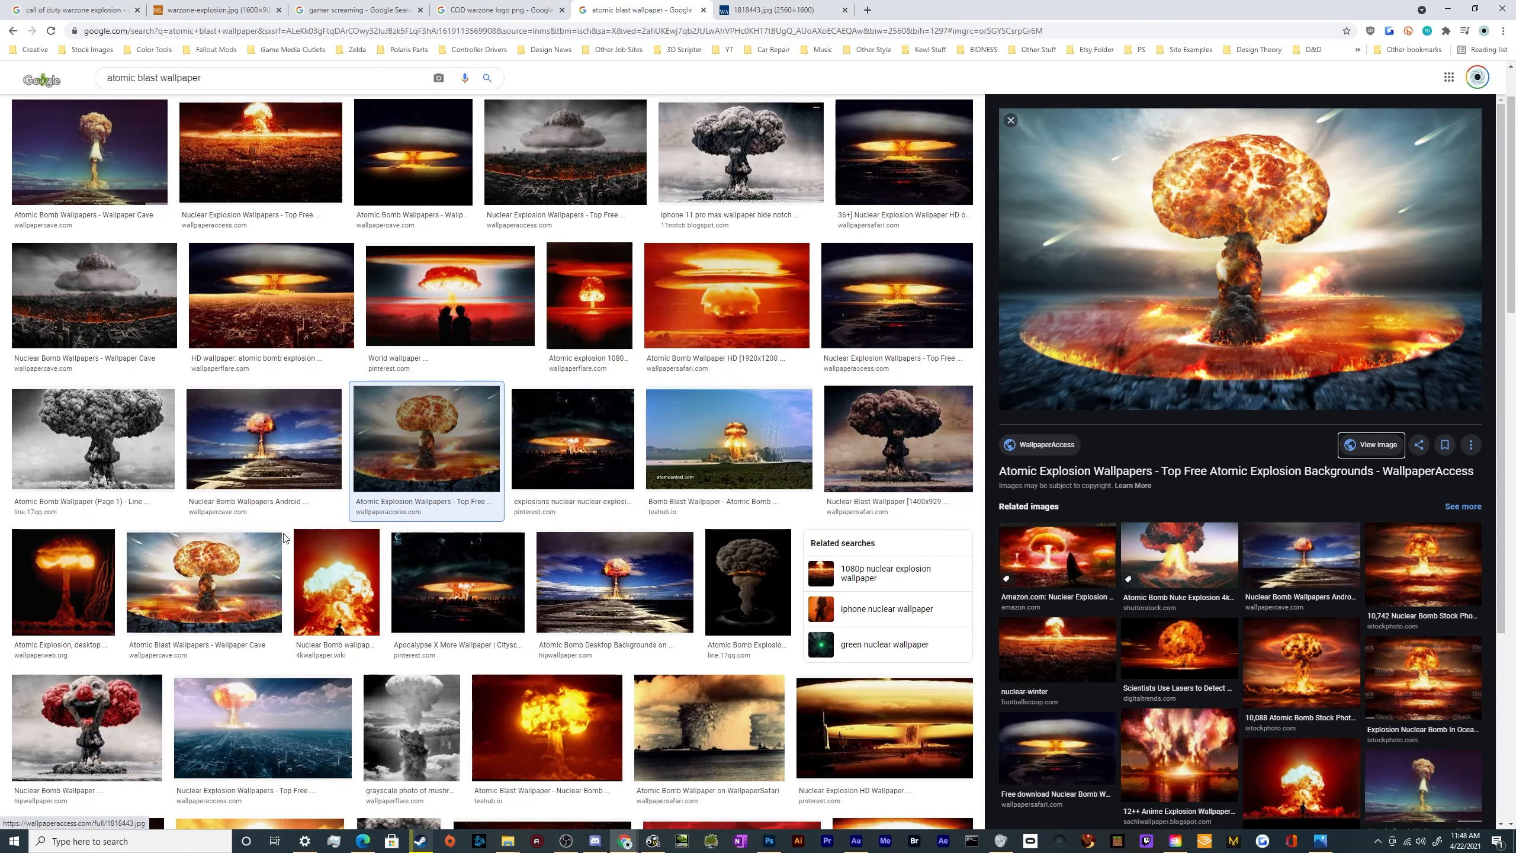
left_click(588, 481)
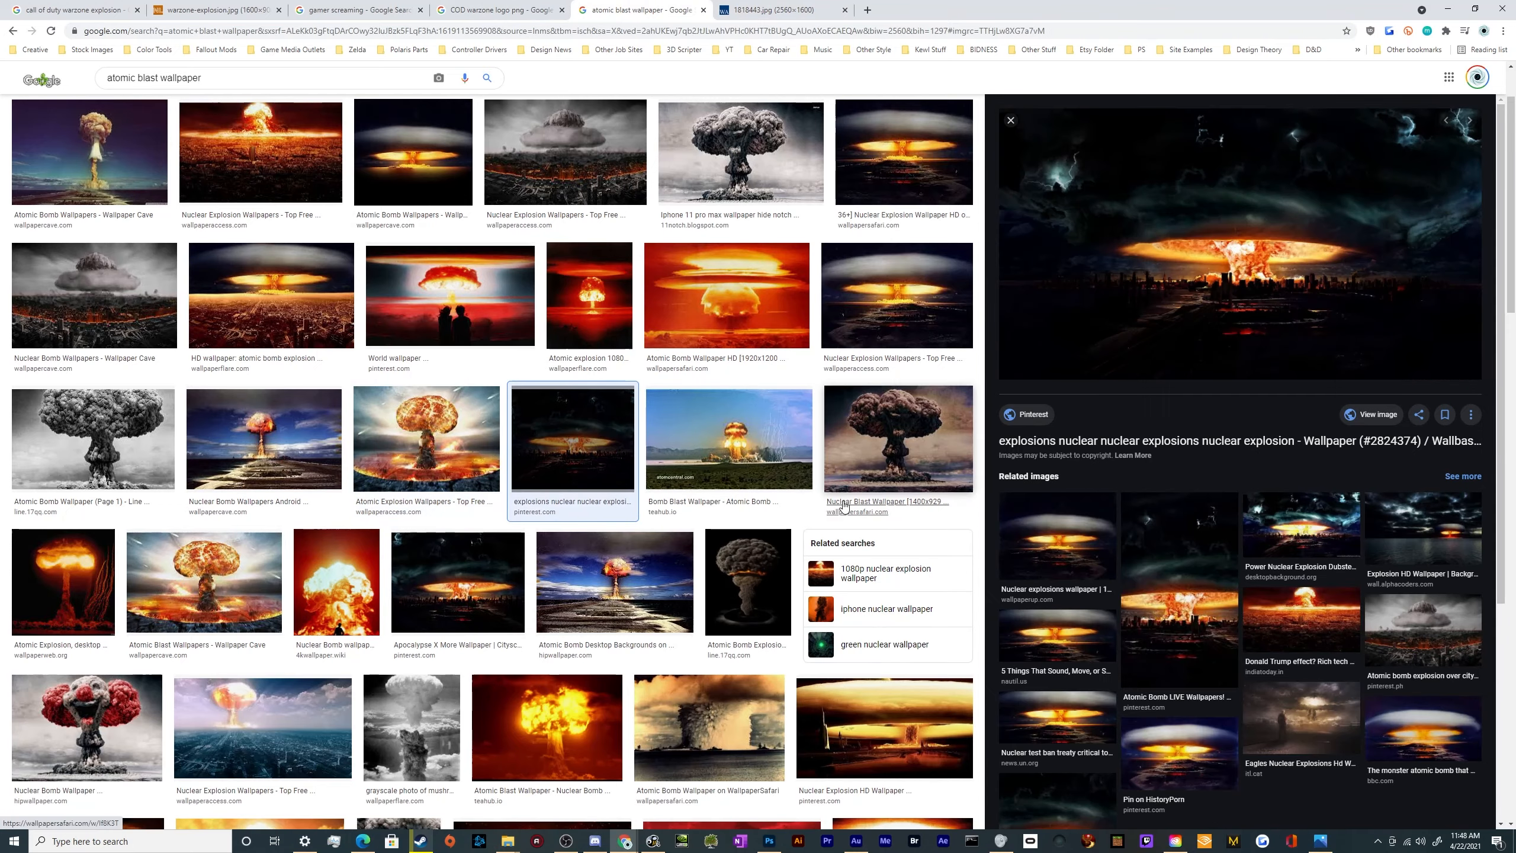
scroll(662, 497, "up", 2)
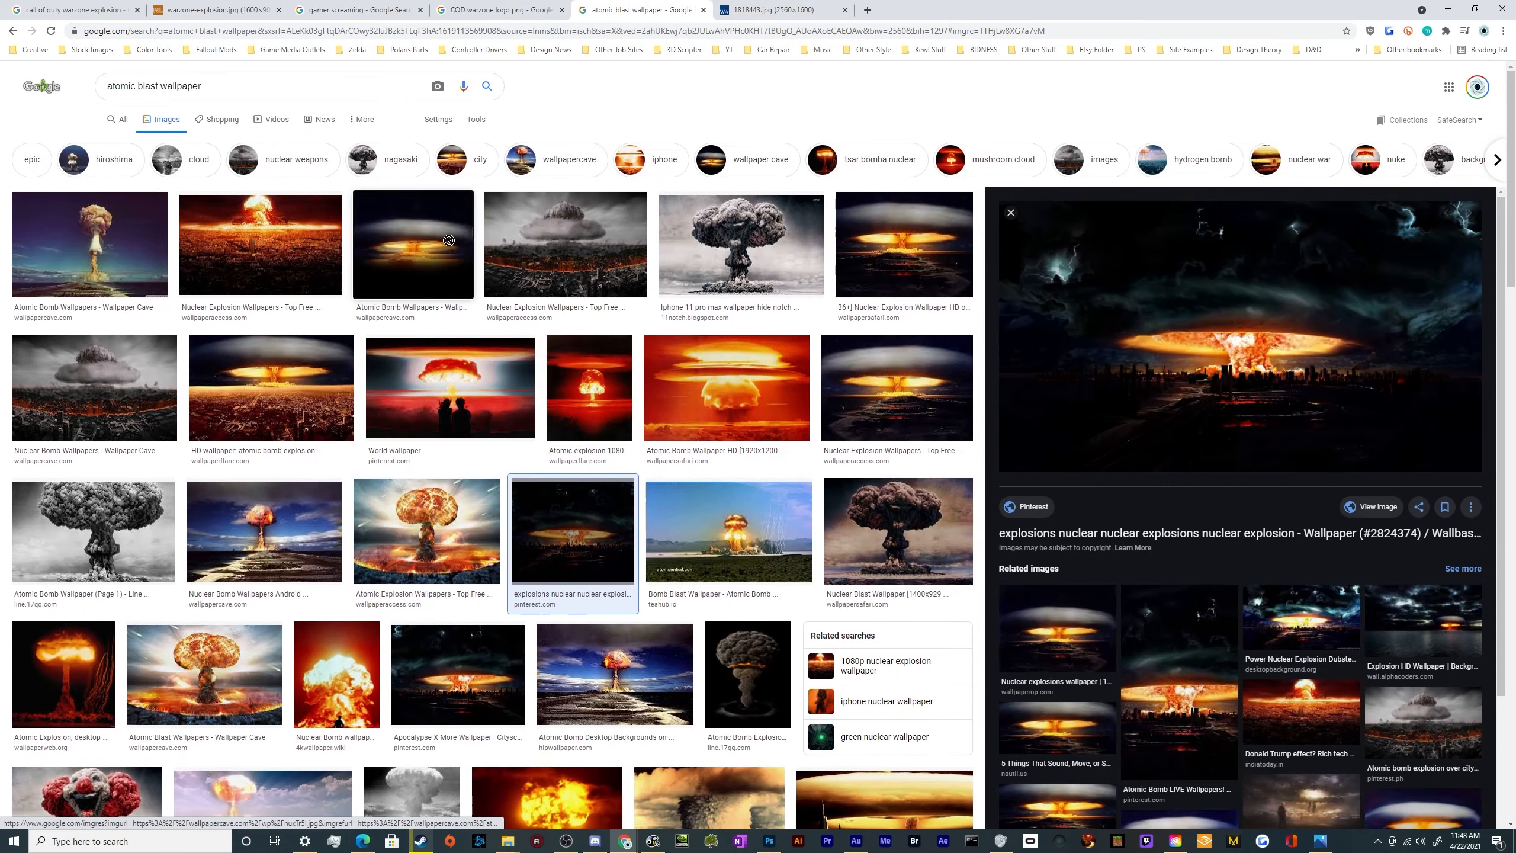
left_click(269, 251)
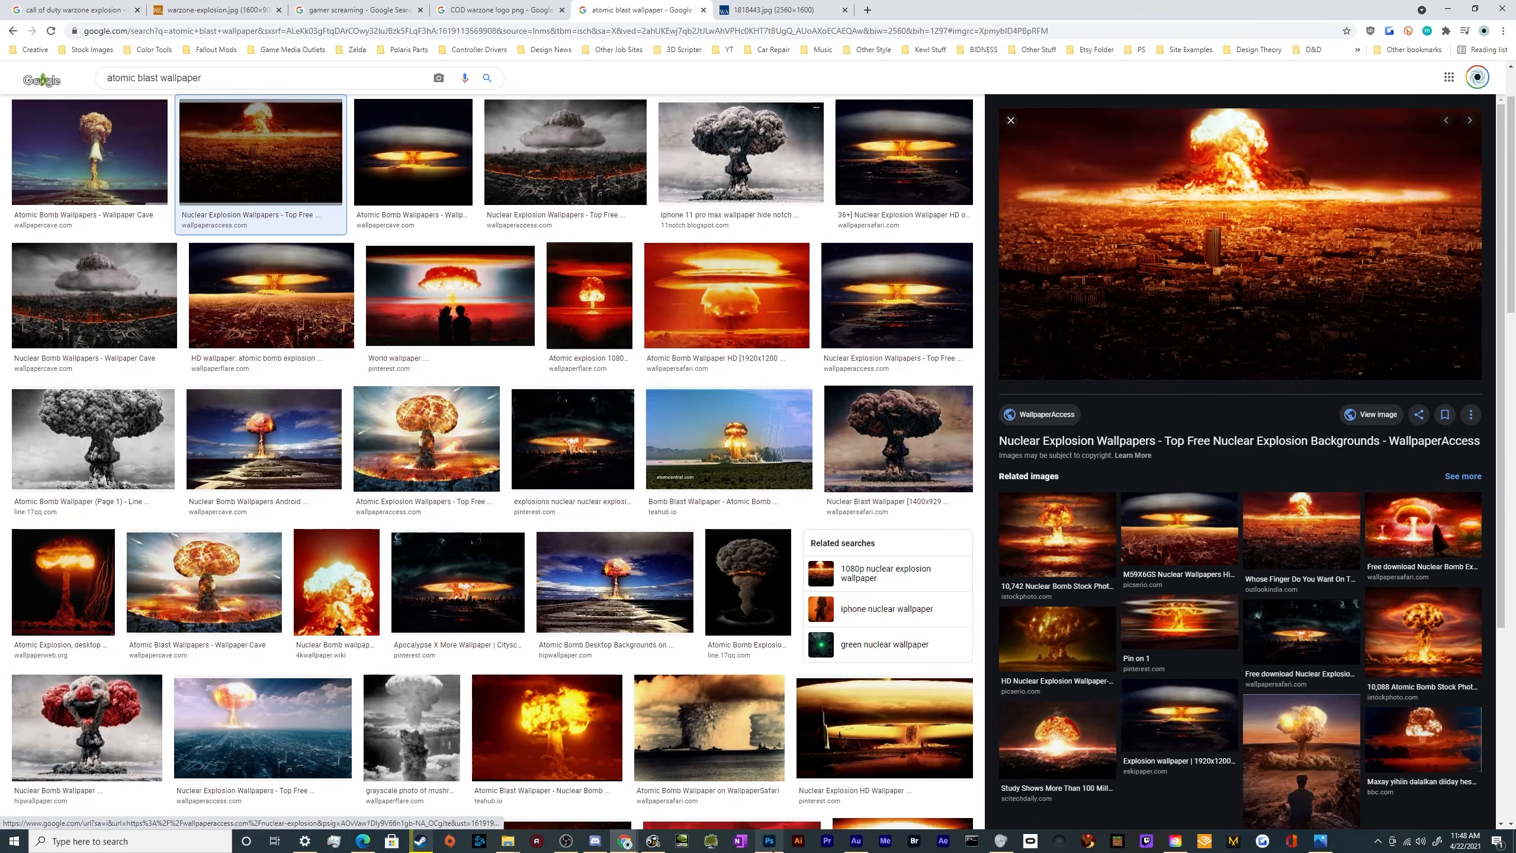
left_click(770, 841)
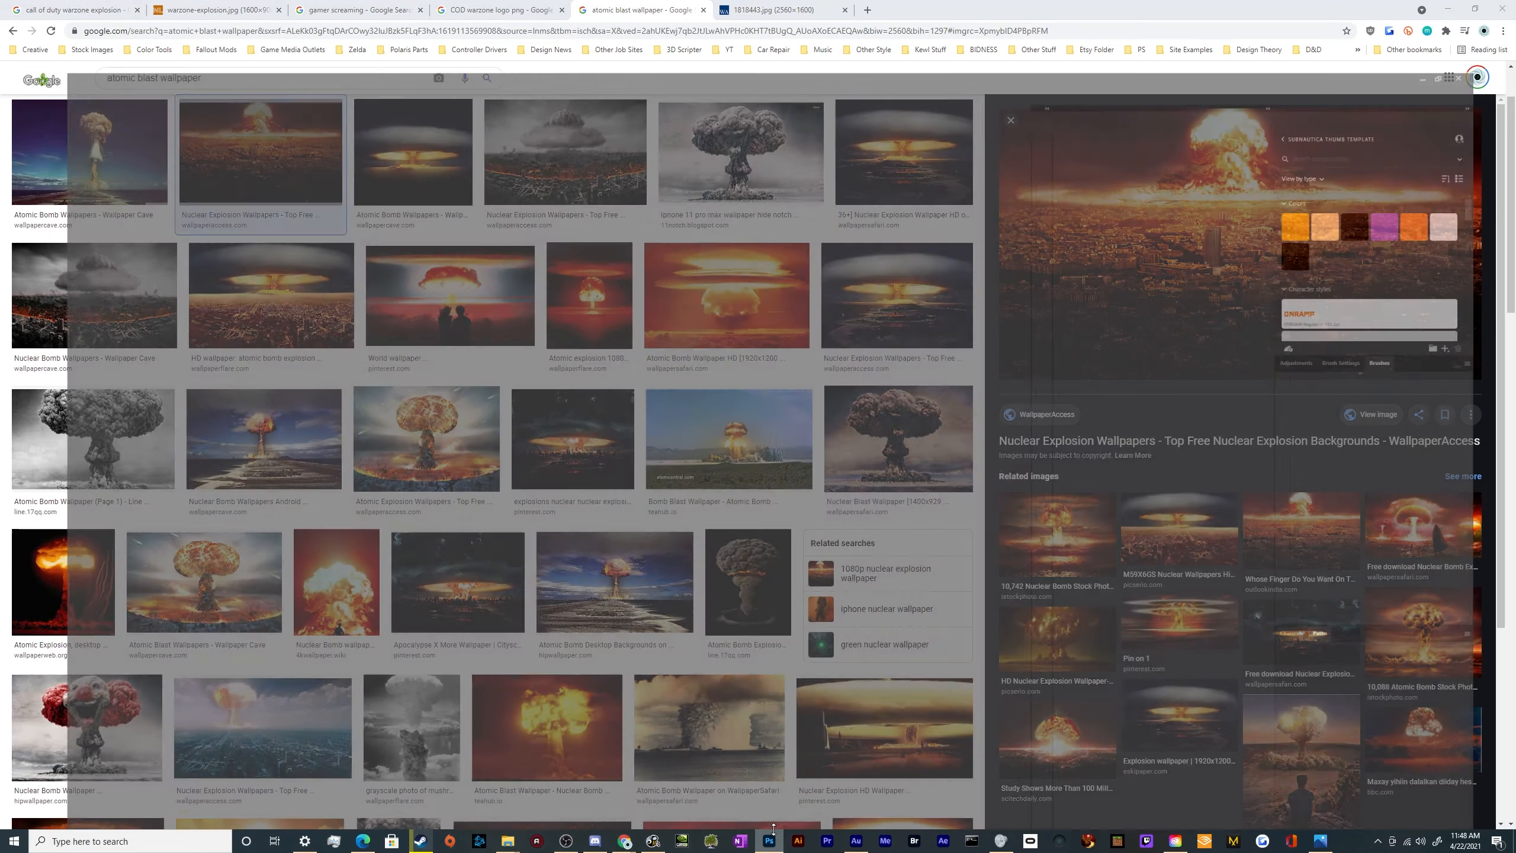
Select the battlefield Layer 1 and hide the mushroom cloud and gamer layers
left_click(1148, 621)
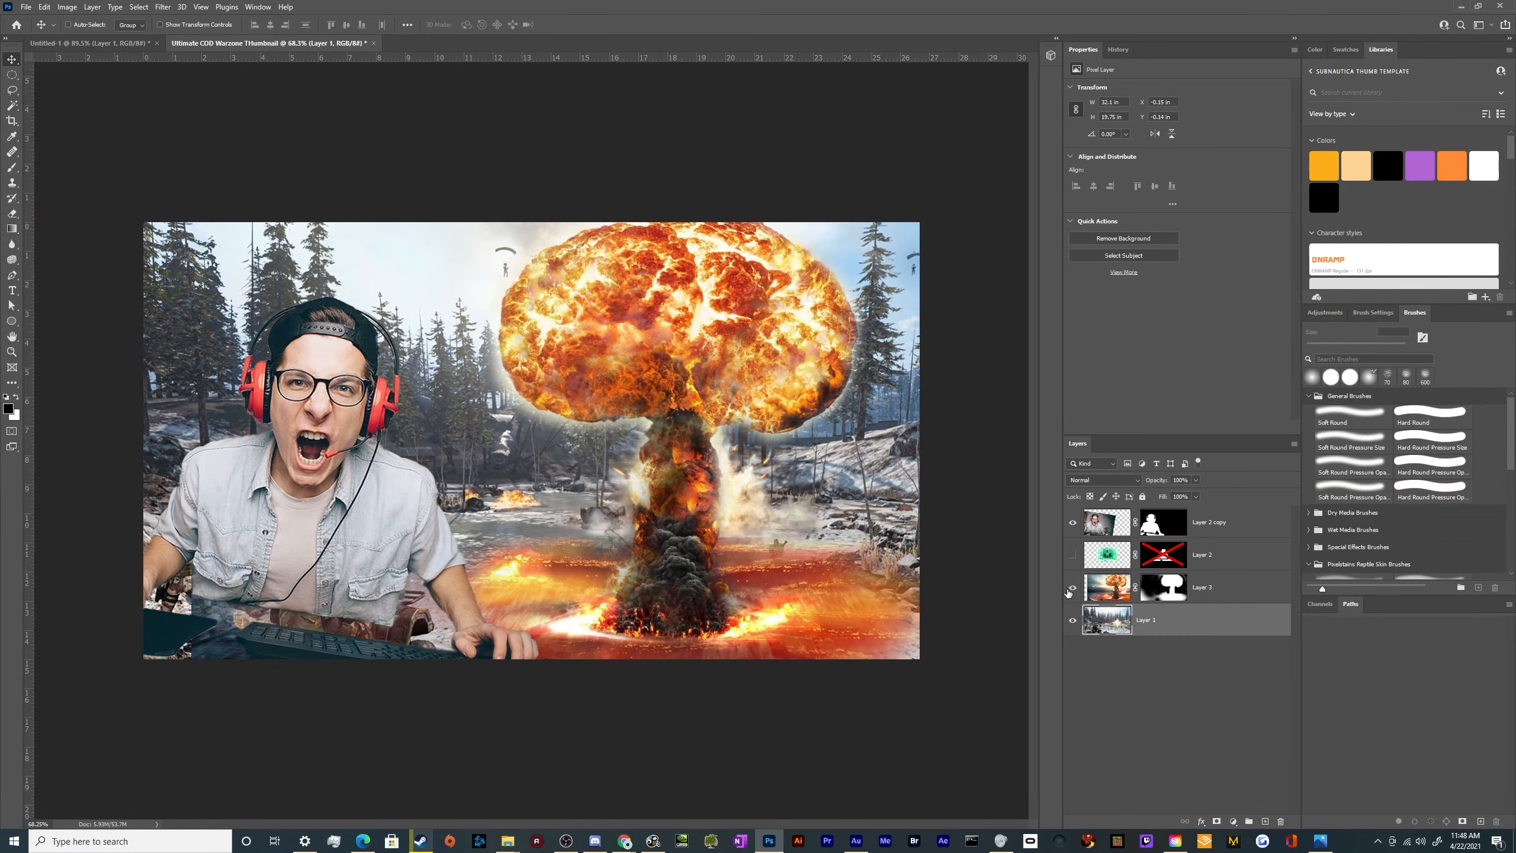
left_click(1072, 587)
left_click(1072, 522)
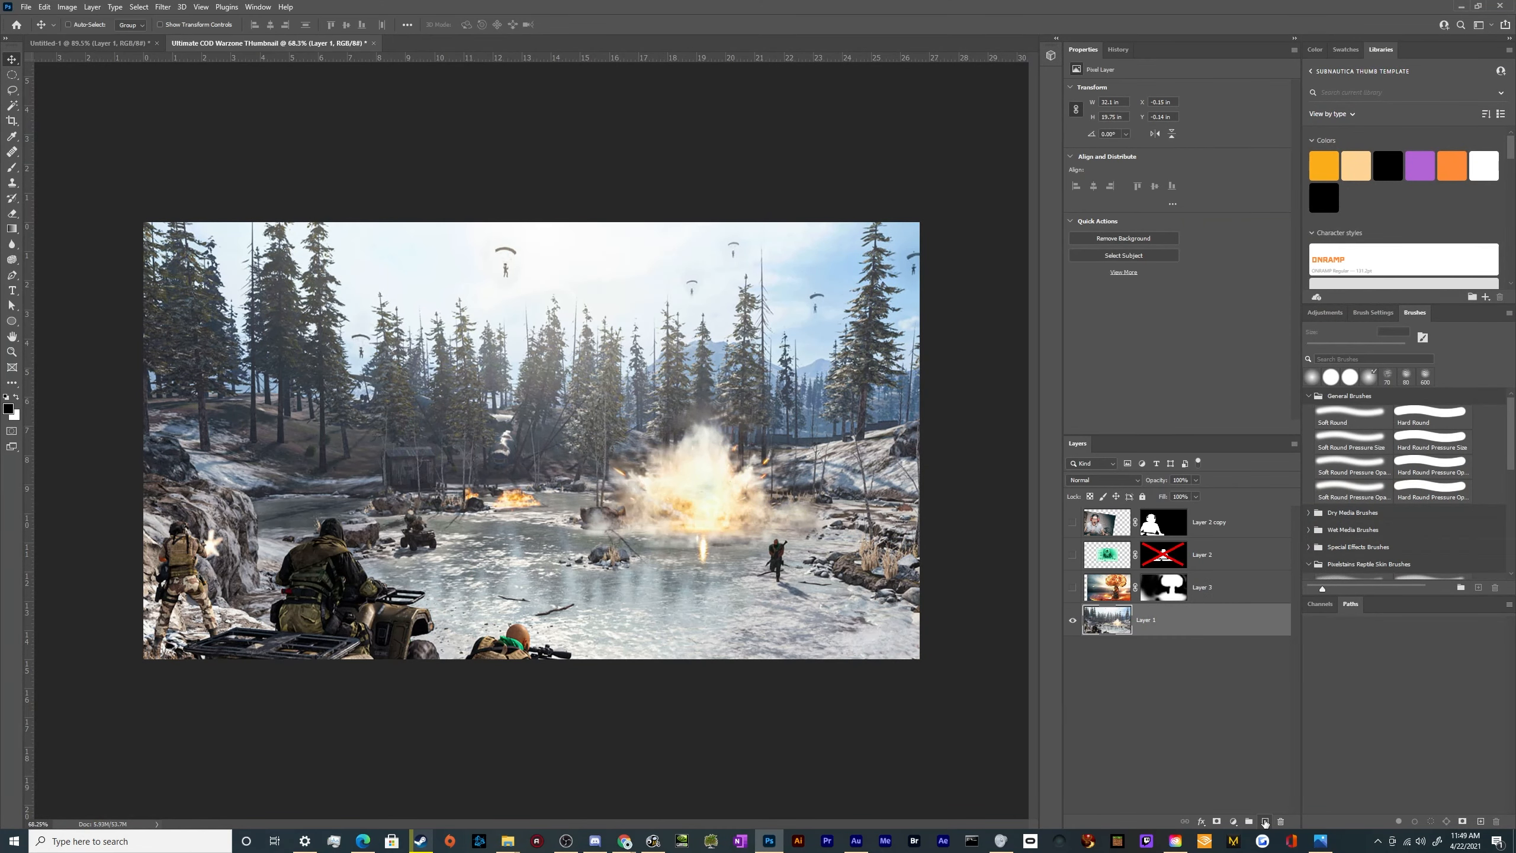
Create a new layer above Layer 1 and fill it with a black-to-white radial gradient spreading from the canvas centre
left_click(1265, 822)
key("g")
left_click_drag(530, 447, 815, 444)
key("ctrl+minus")
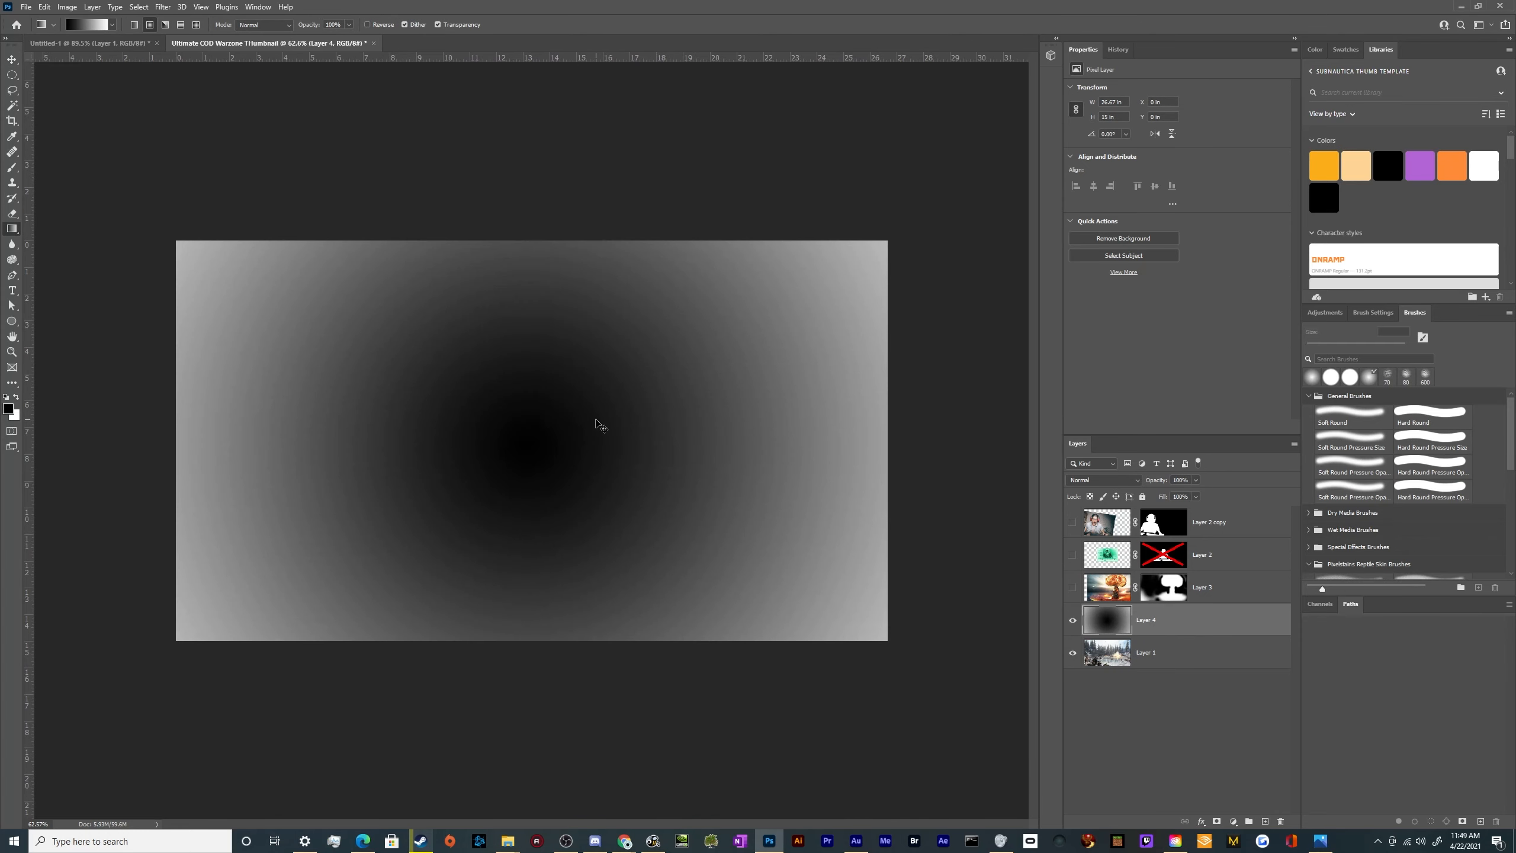
key("ctrl+i")
key("Delete")
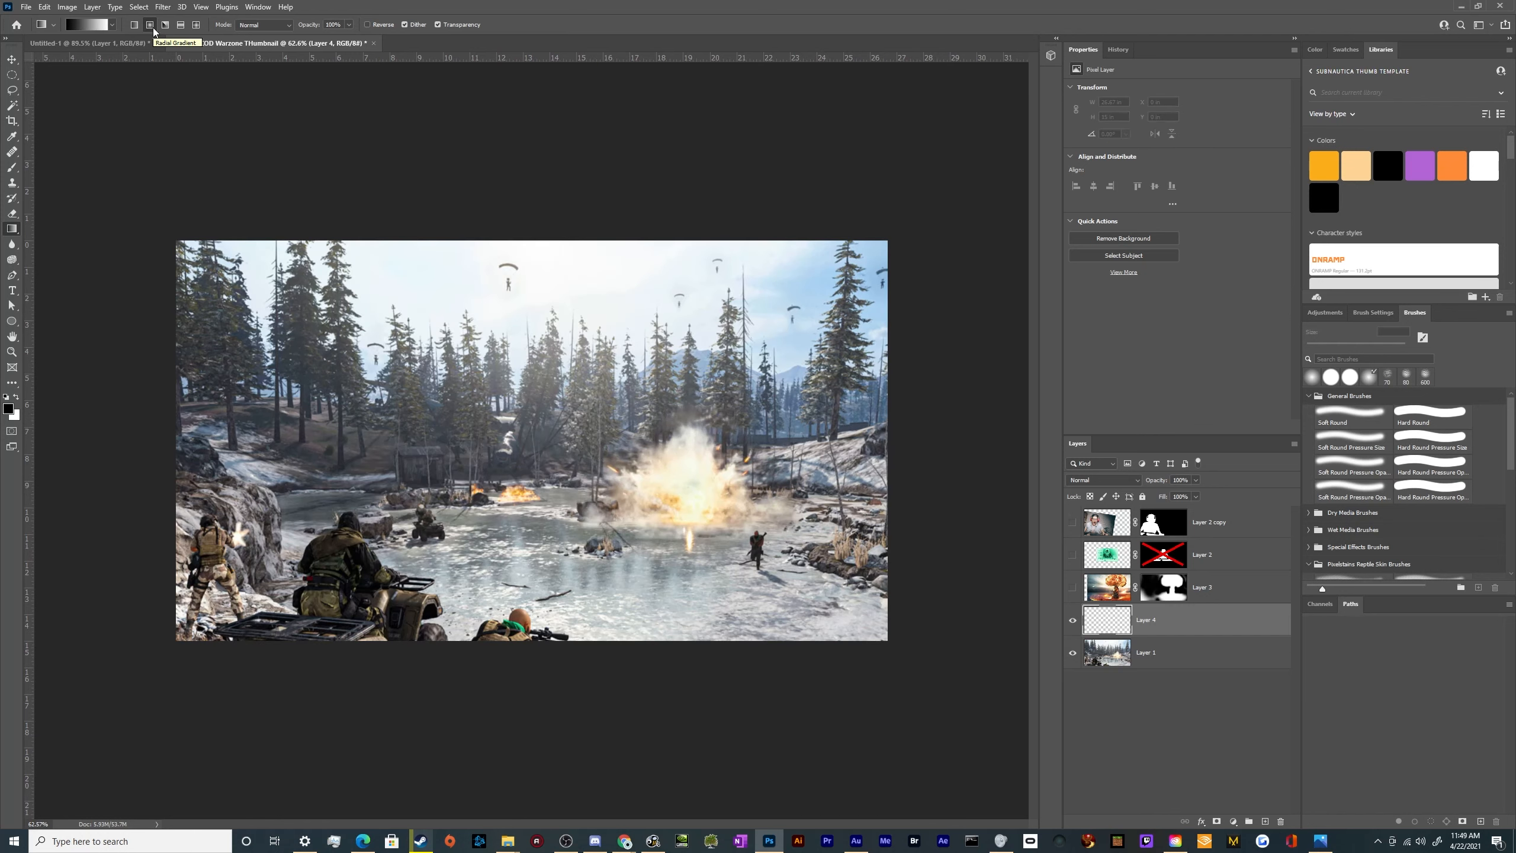
left_click_drag(527, 466, 853, 466)
key("ctrl+z")
left_click_drag(632, 372, 39, 389)
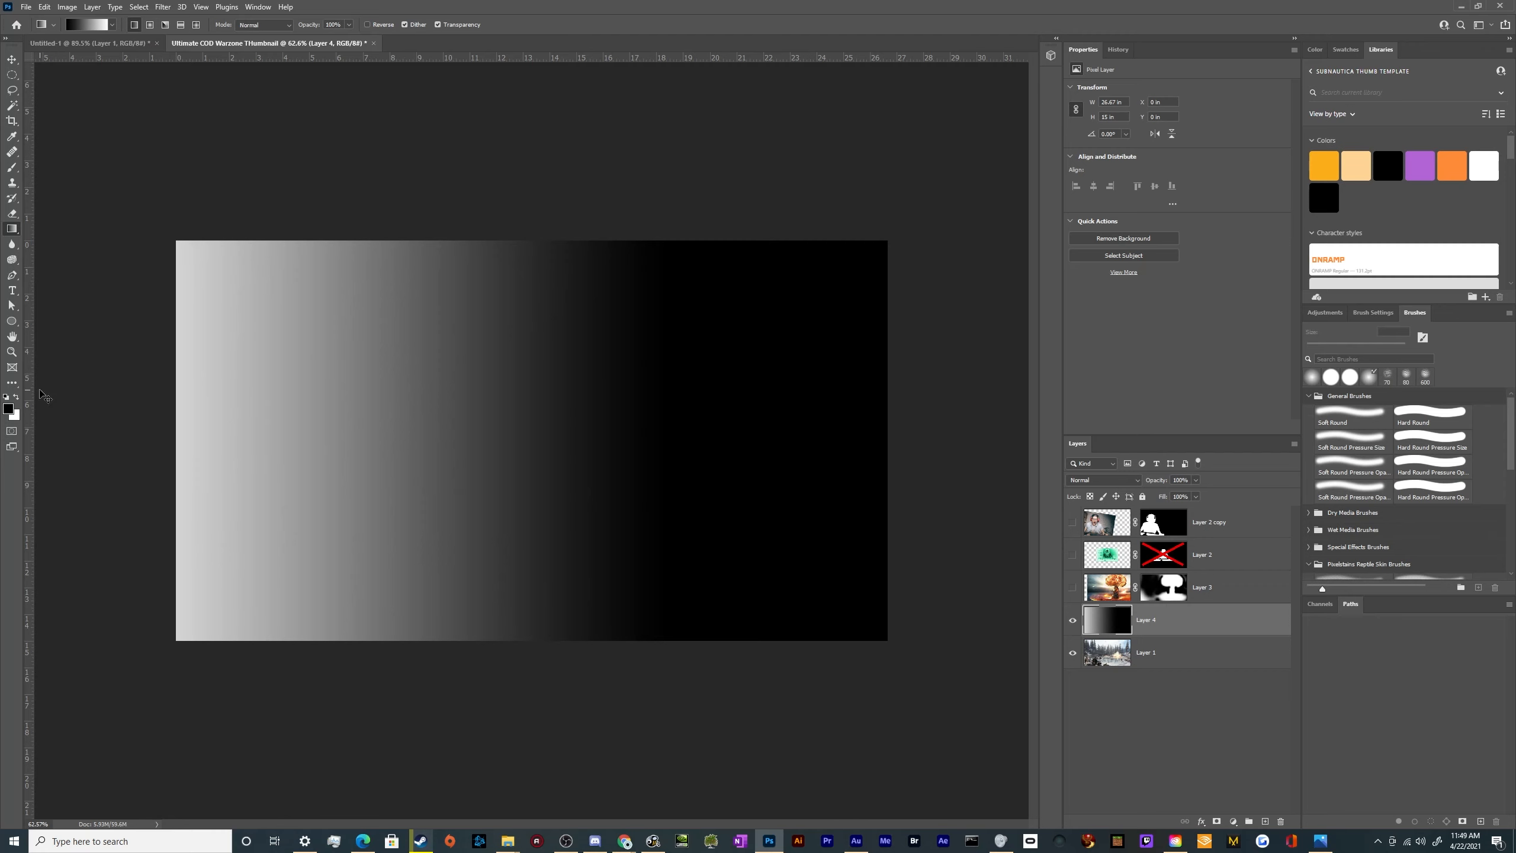
key("ctrl+z")
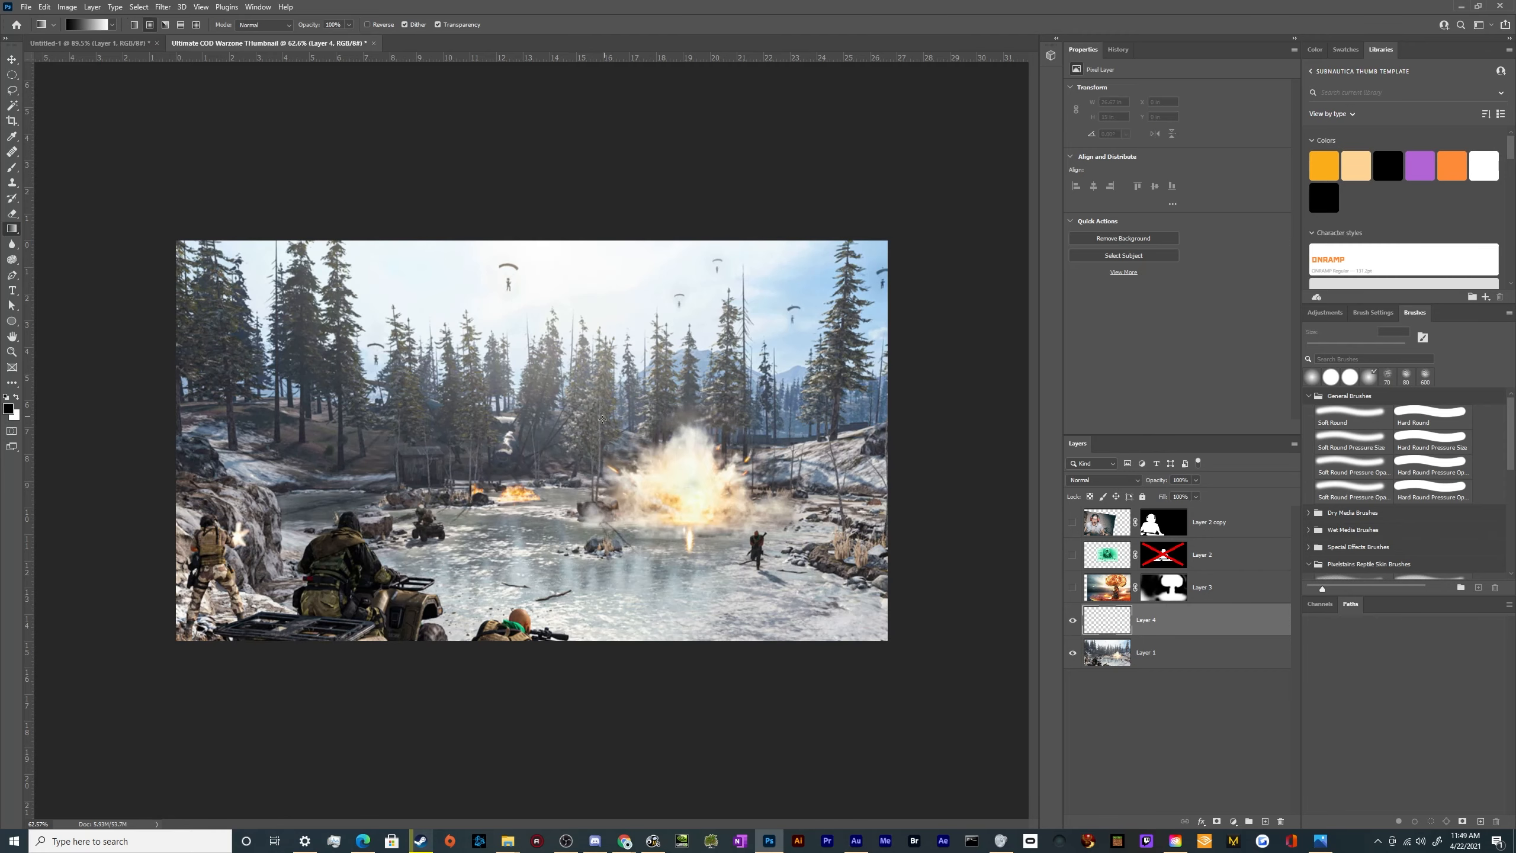
Fill Layer 4 with a black-to-white radial gradient centred about two-thirds across the canvas at mid-height
left_click_drag(647, 440, 765, 531)
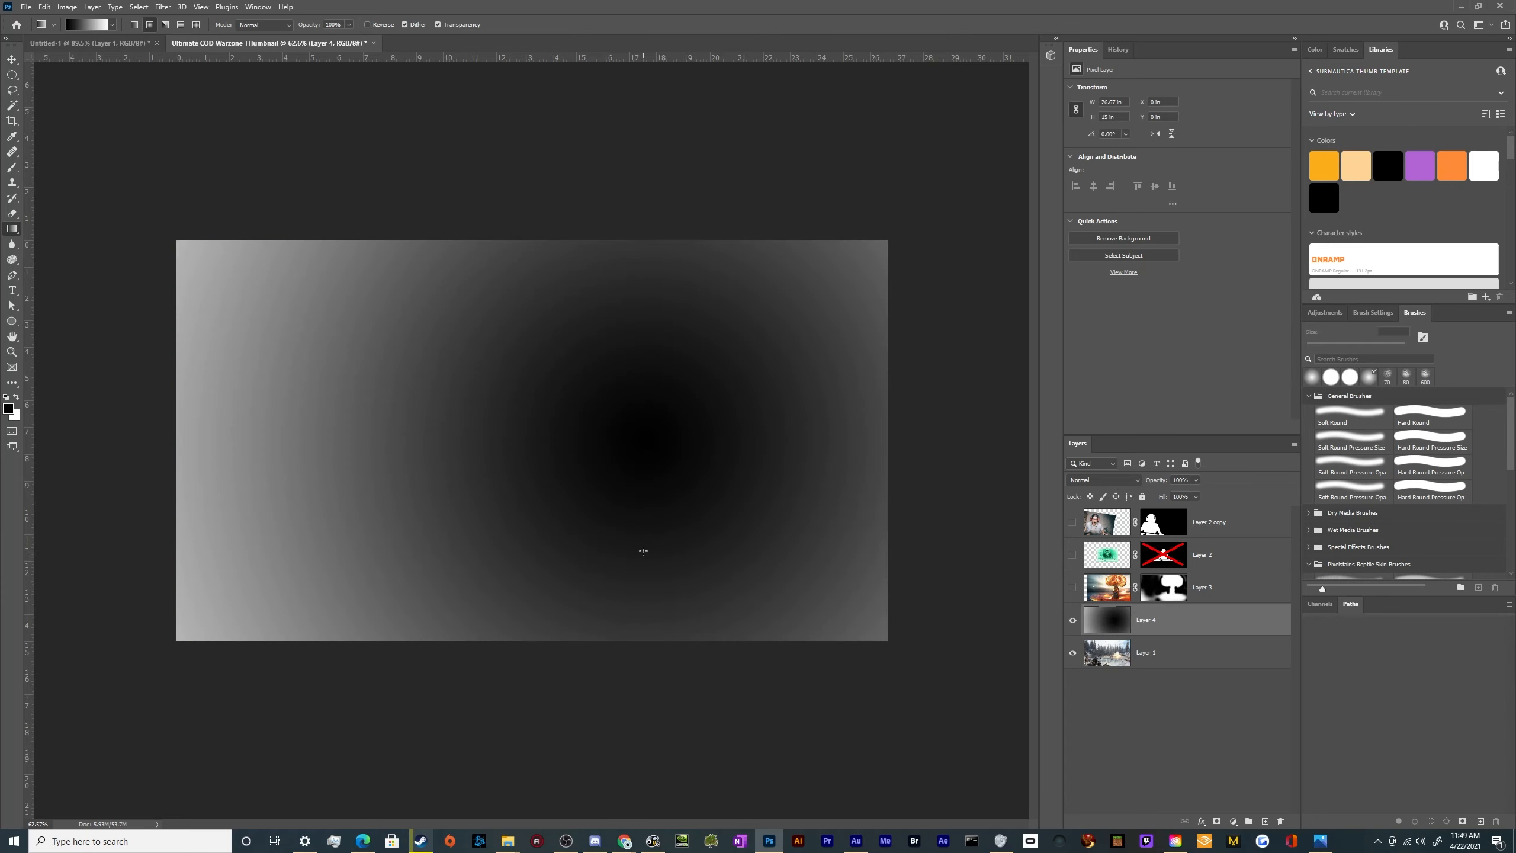
key("v")
scroll(590, 558, "down", 3)
scroll(589, 558, "up", 4)
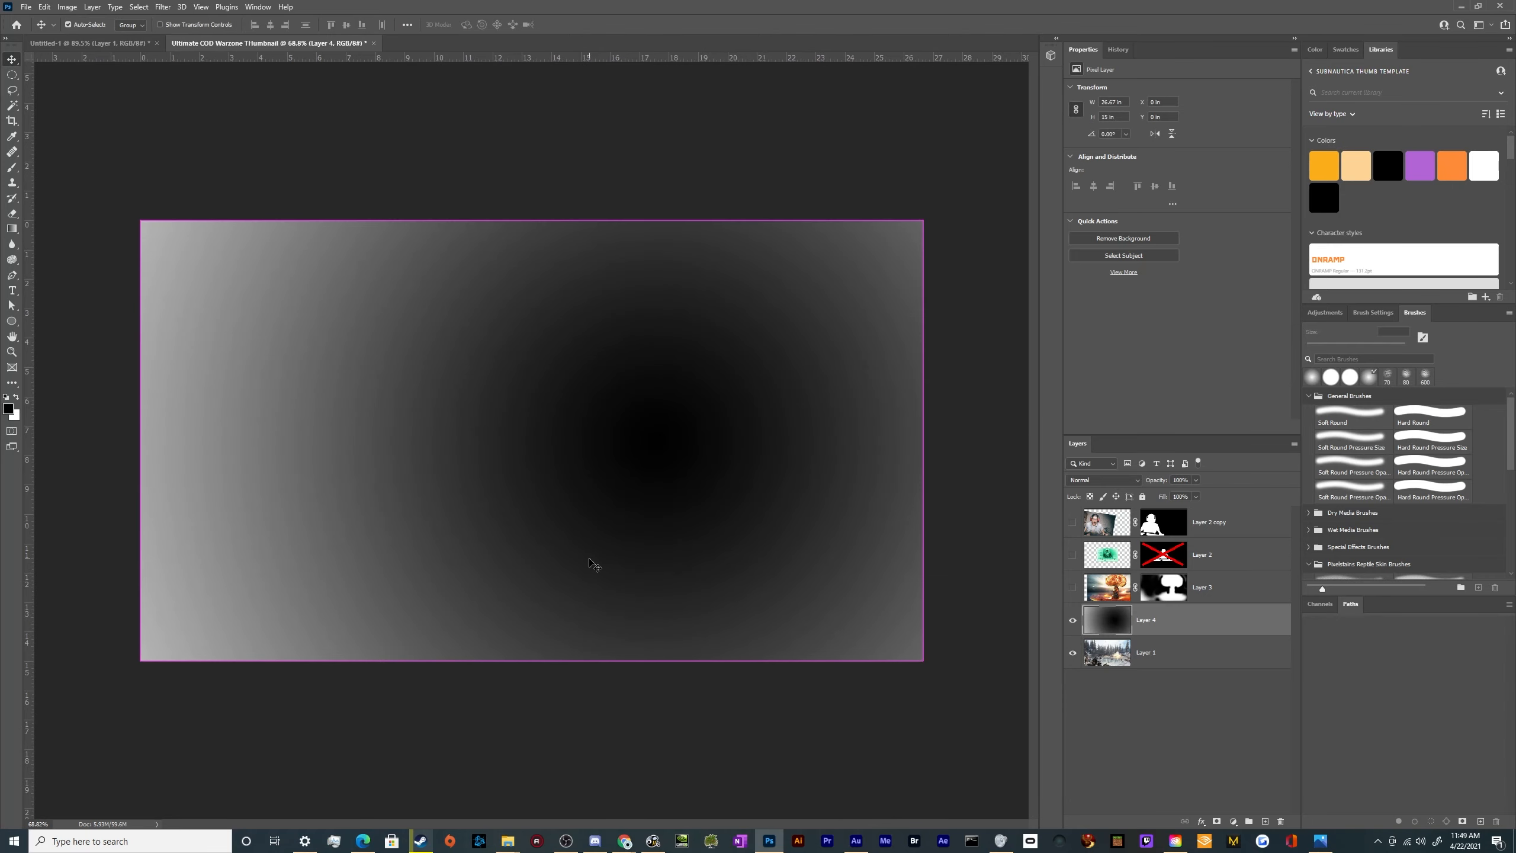
Invert the Layer 4 gradient so its centre is white, and set the layer's blend mode to Multiply
key("ctrl+i")
key("ctrl+t")
key("Return")
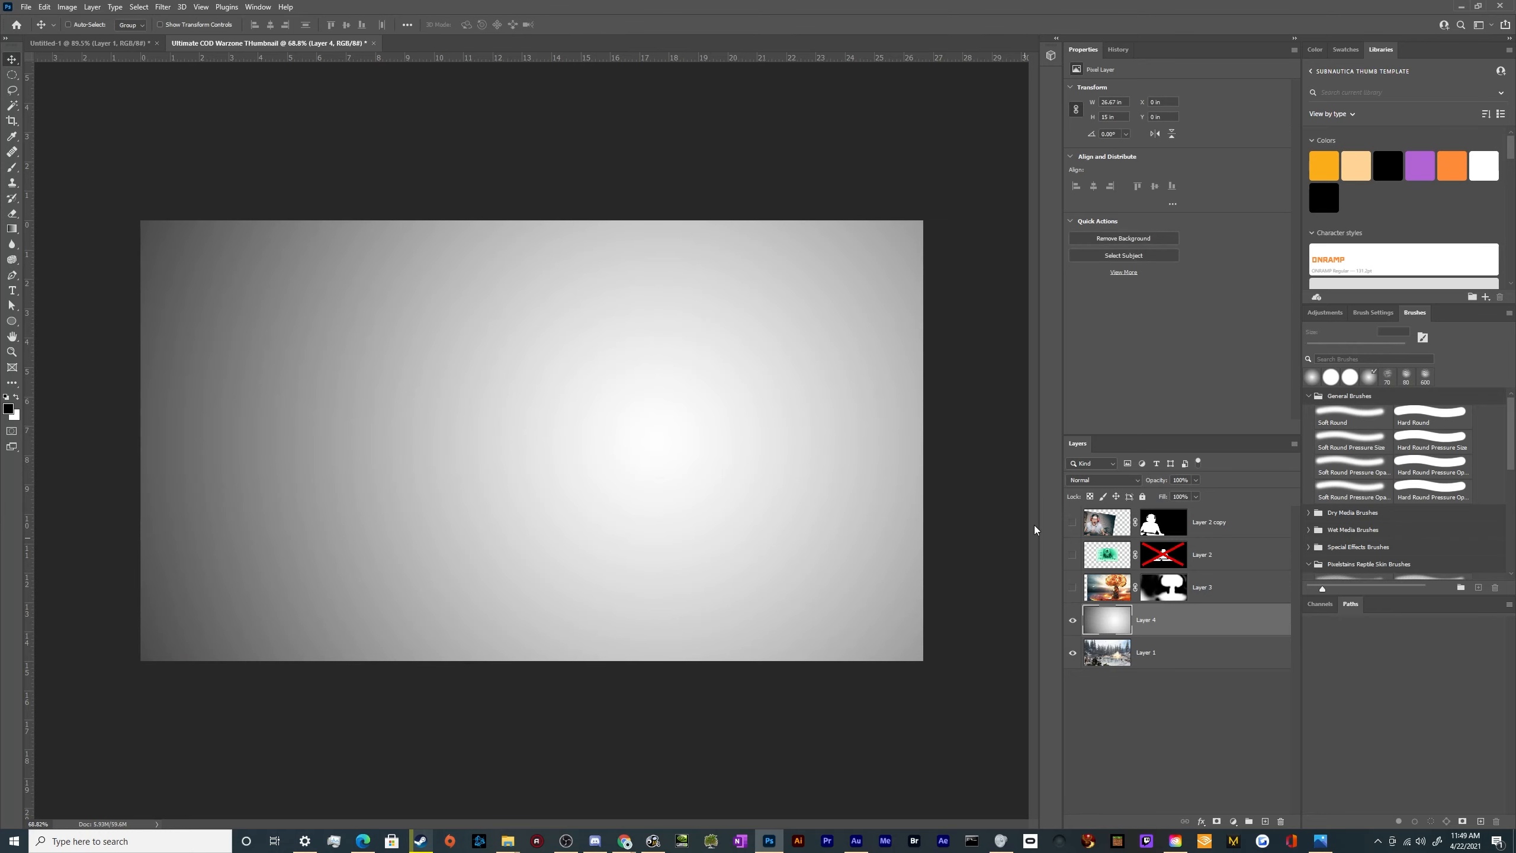
left_click(1105, 482)
left_click(1097, 527)
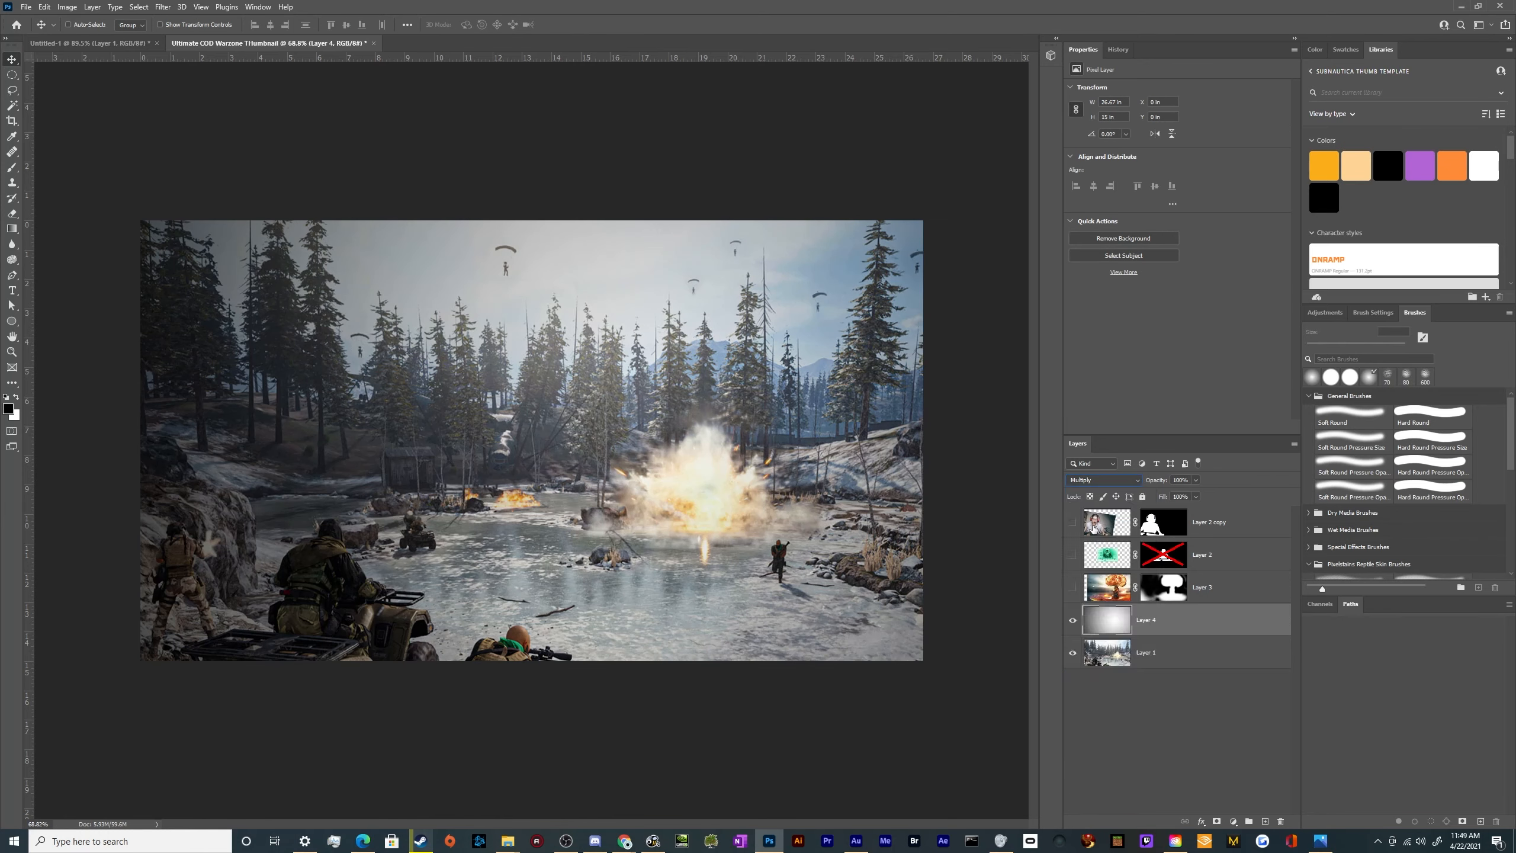
Show the mushroom cloud Layer 3 and paint black on its mask to remove the leftover patches around the soldiers at lower left
left_click(1073, 587)
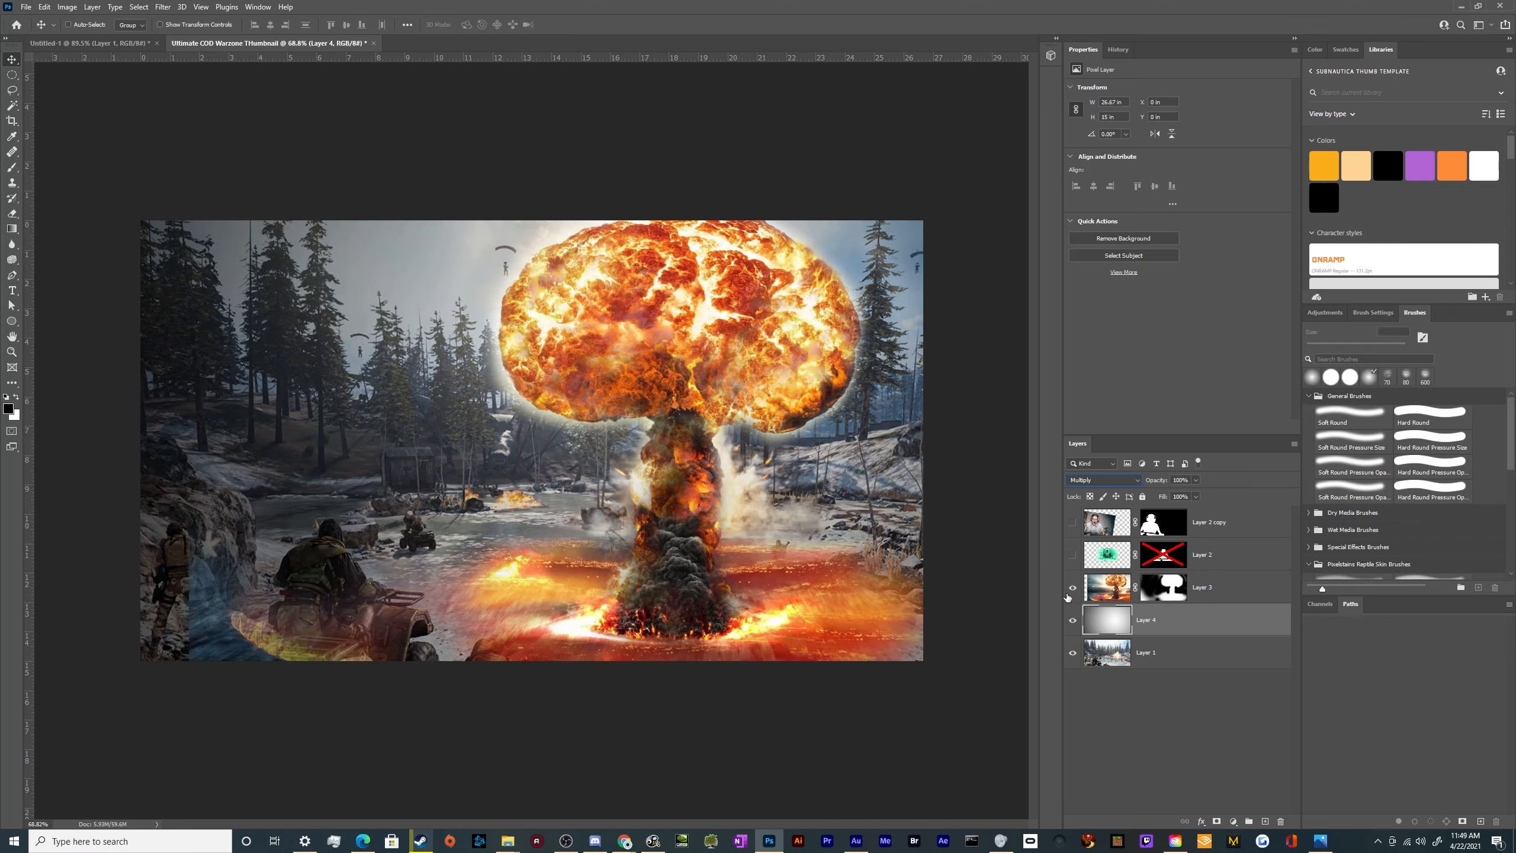
left_click(1157, 590)
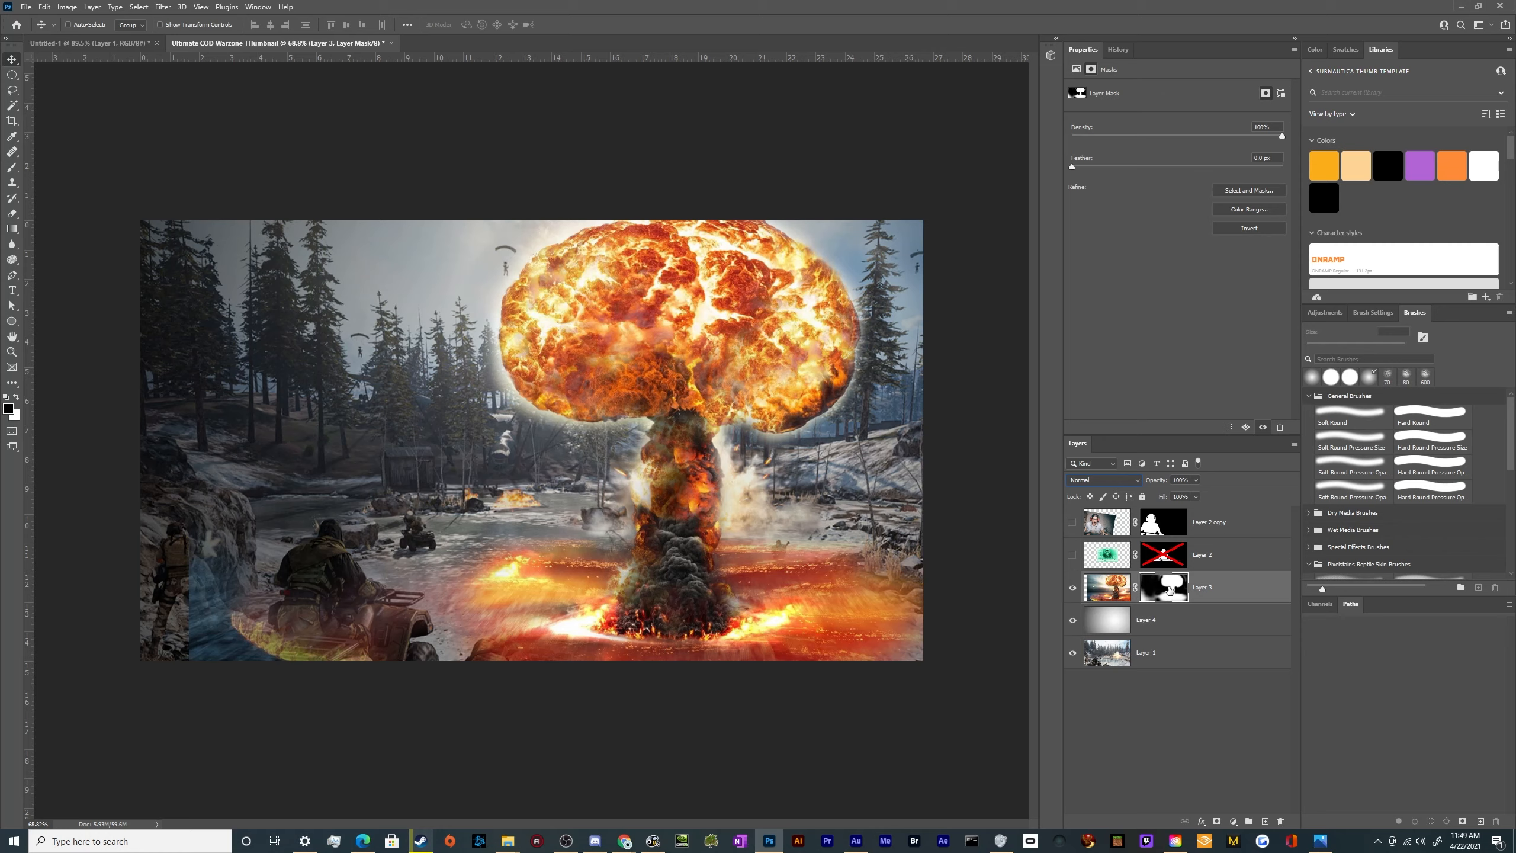
left_click(11, 200)
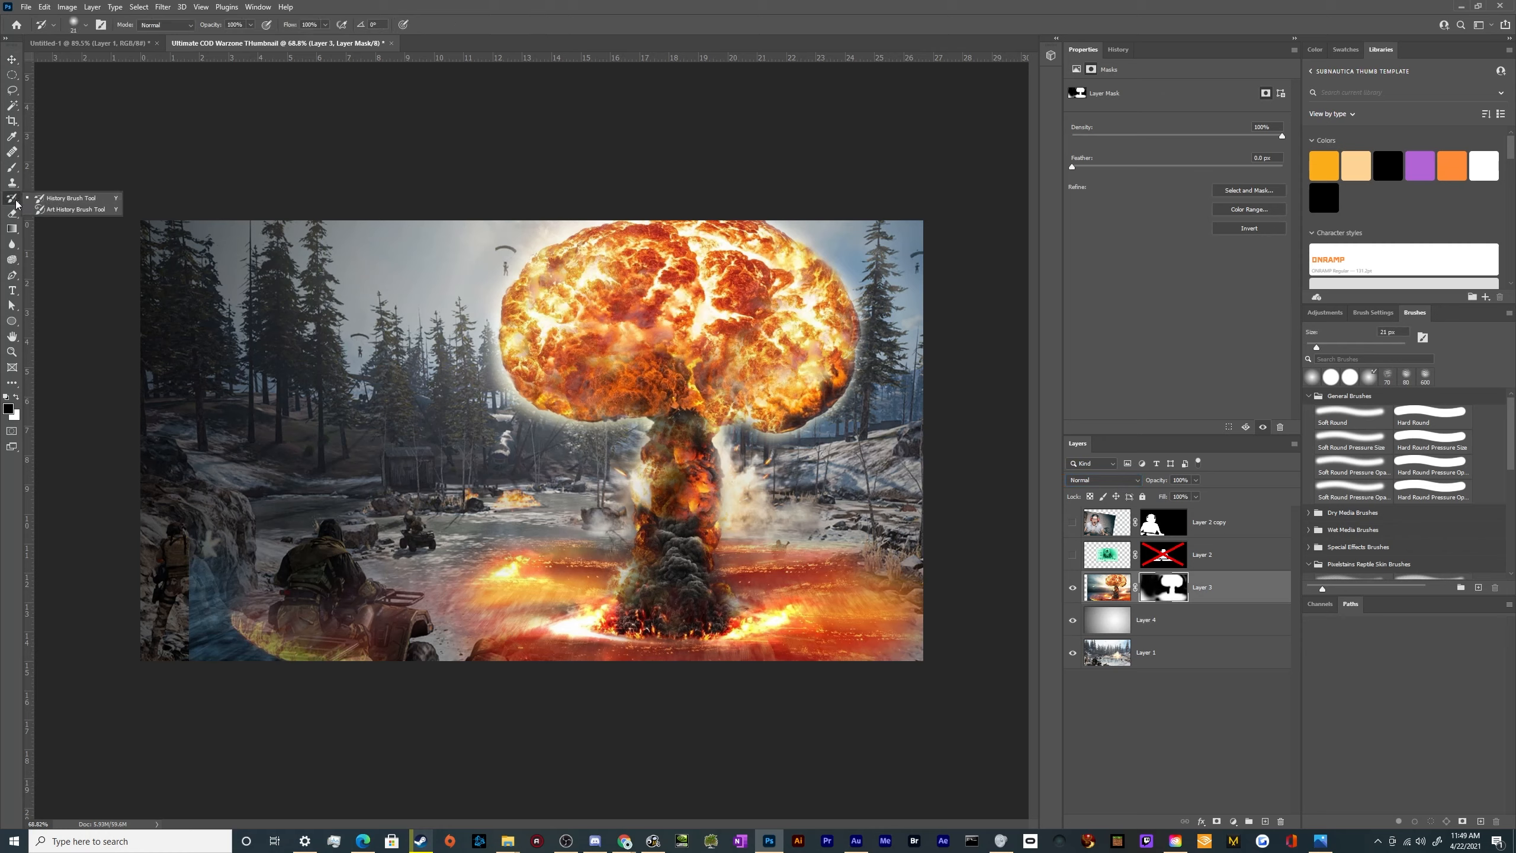
left_click(12, 168)
mouse_move(376, 633)
left_mouse_down()
mouse_move(247, 643)
mouse_move(199, 674)
mouse_move(233, 390)
mouse_move(145, 378)
mouse_move(264, 299)
mouse_move(196, 486)
left_mouse_up()
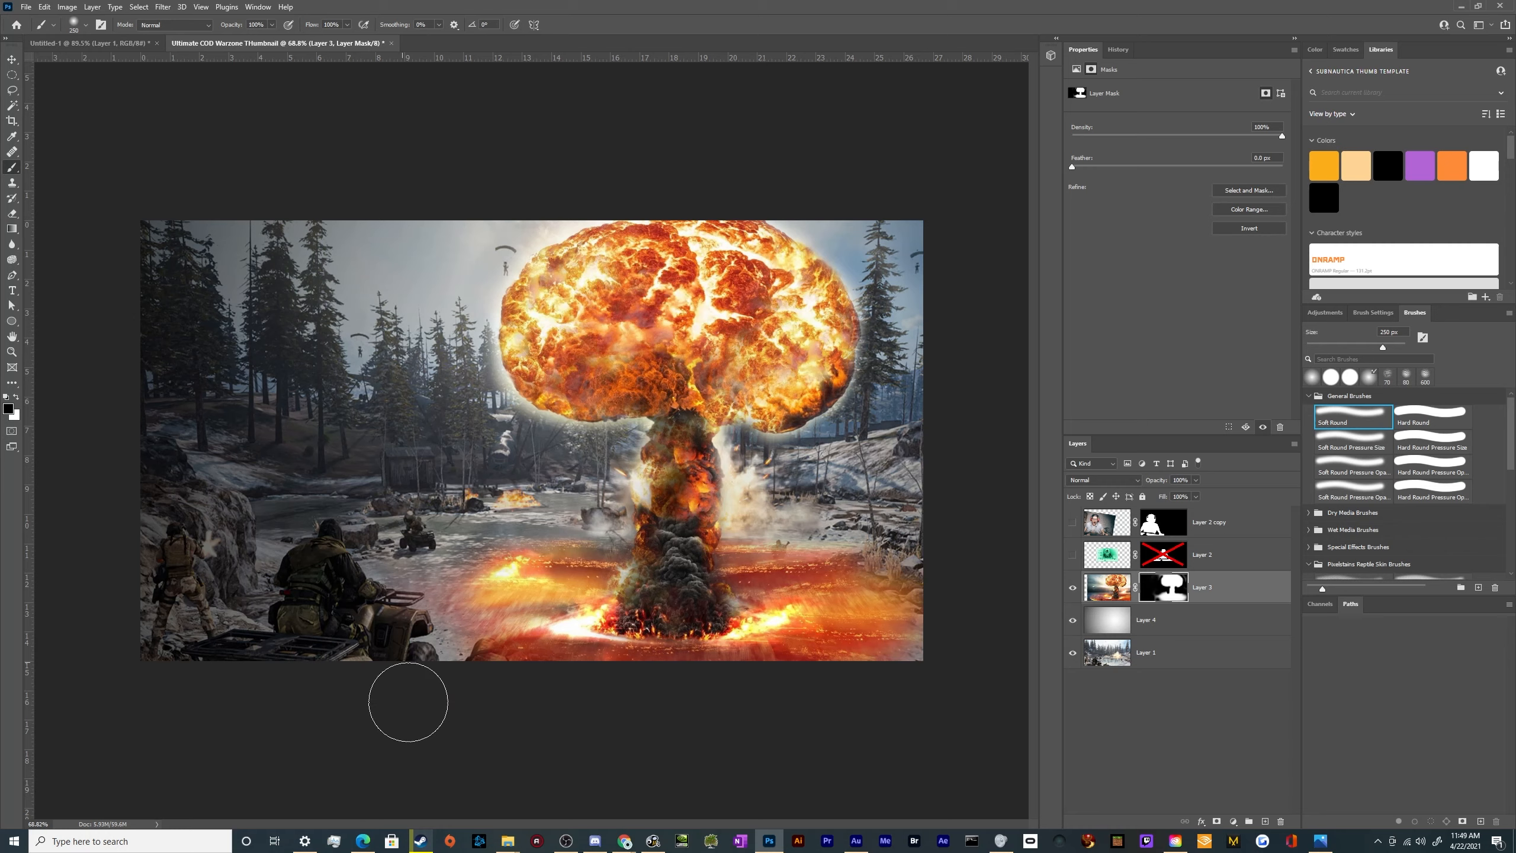
Set the mushroom cloud image's blend mode to Linear Light
left_click(1096, 582)
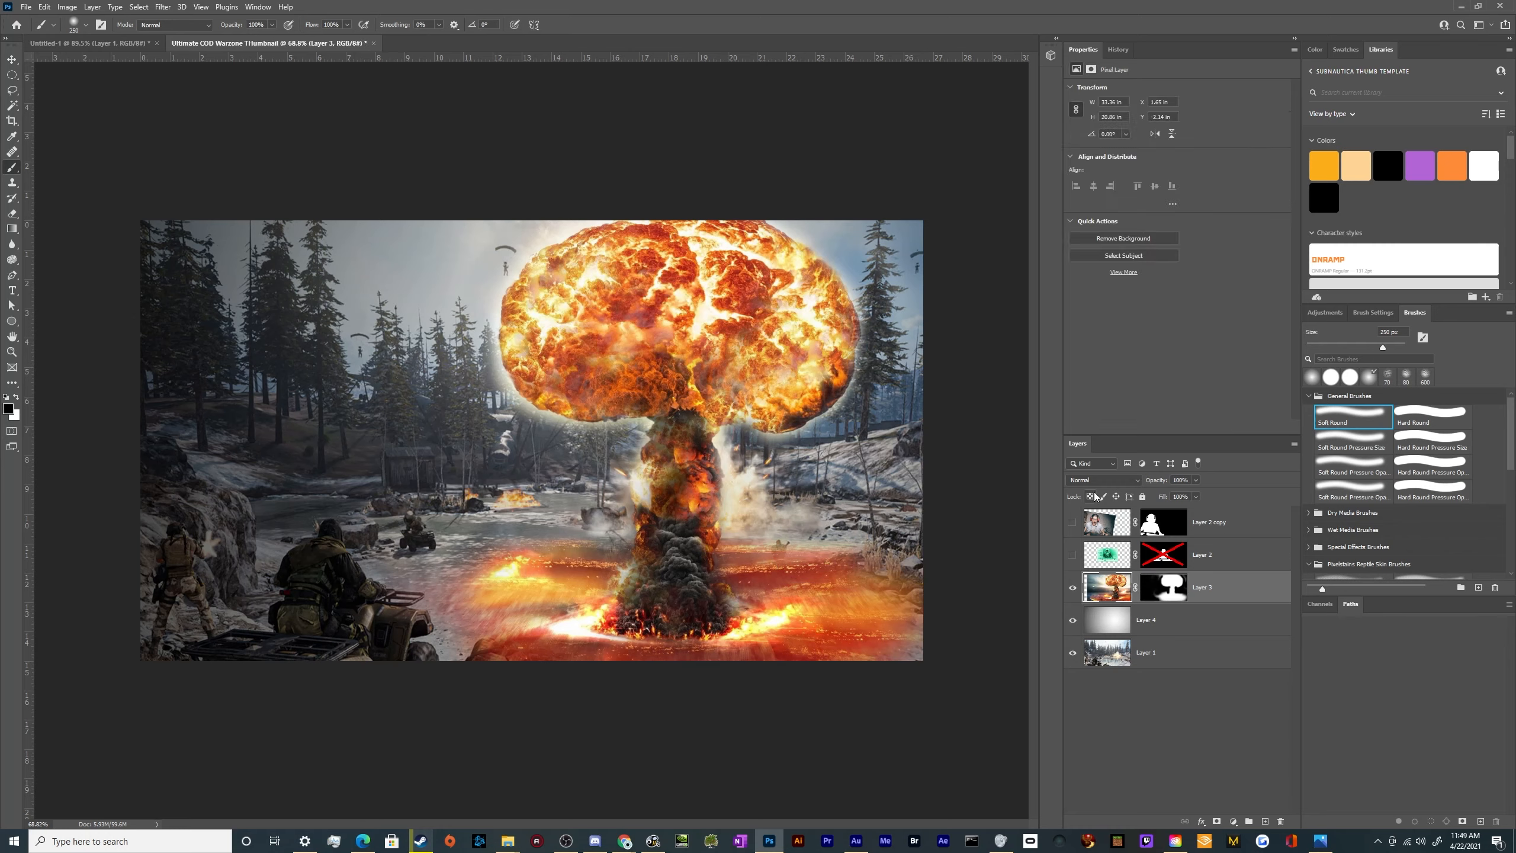
left_click(1095, 483)
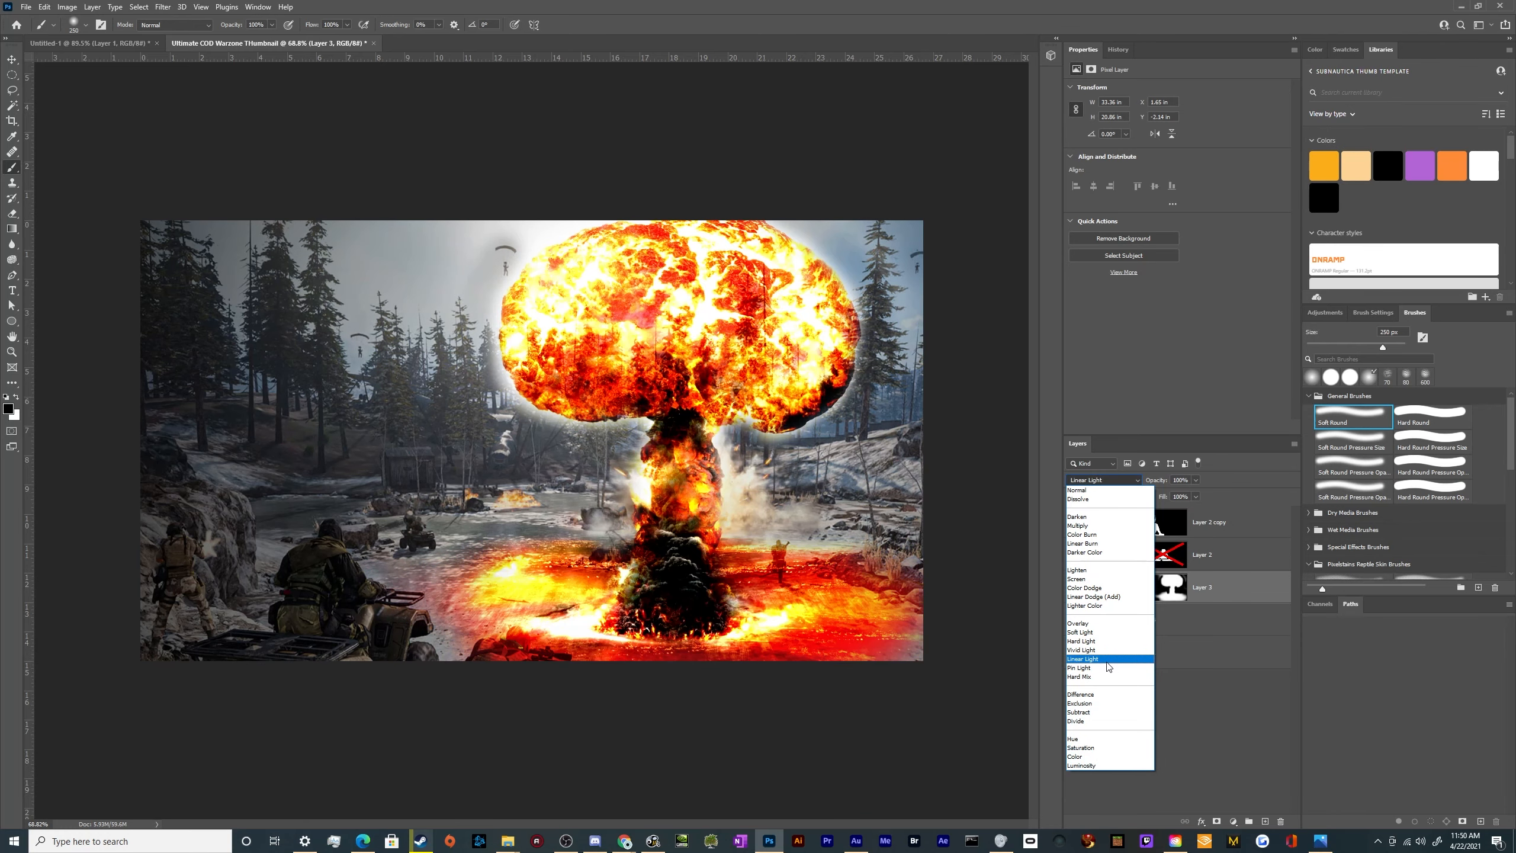
left_click(1081, 658)
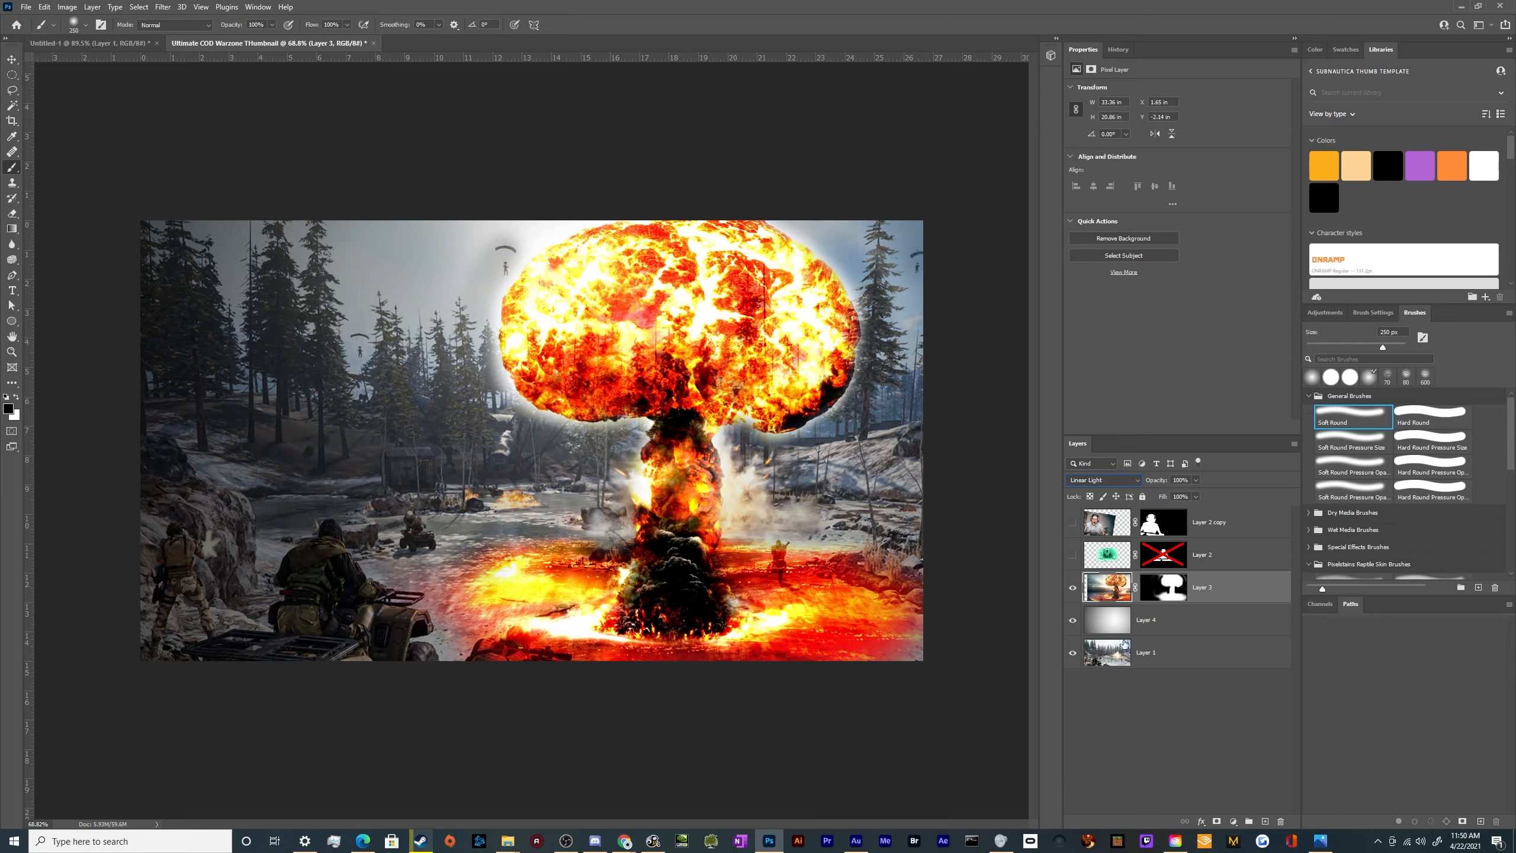
Preview the gamer over the composite, and hide both the gamer and mushroom cloud layers
left_click(1073, 621)
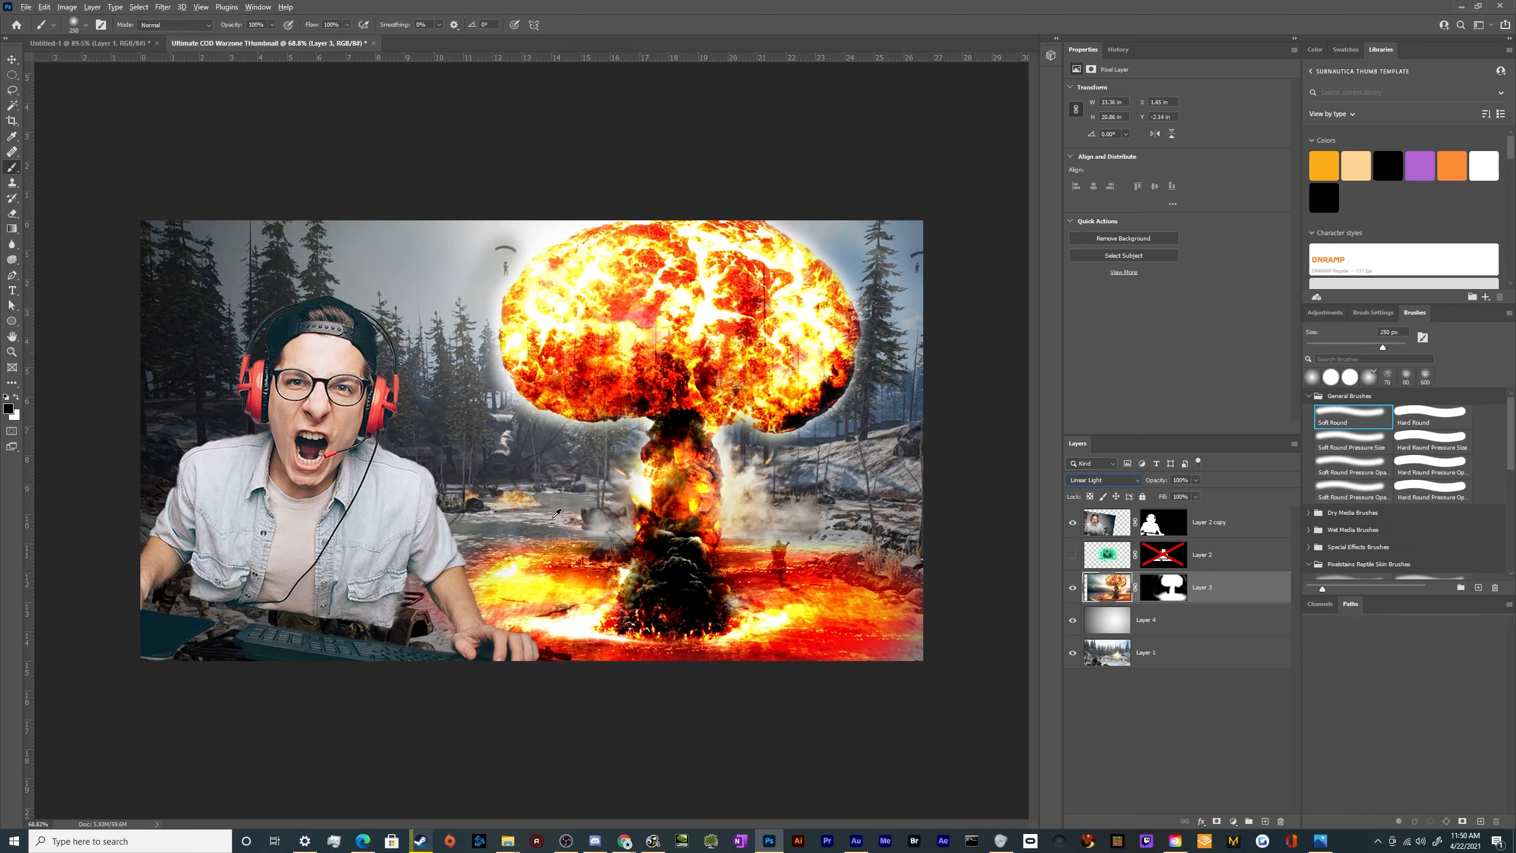
key("alt+v")
left_click(1232, 594)
left_click(1159, 654)
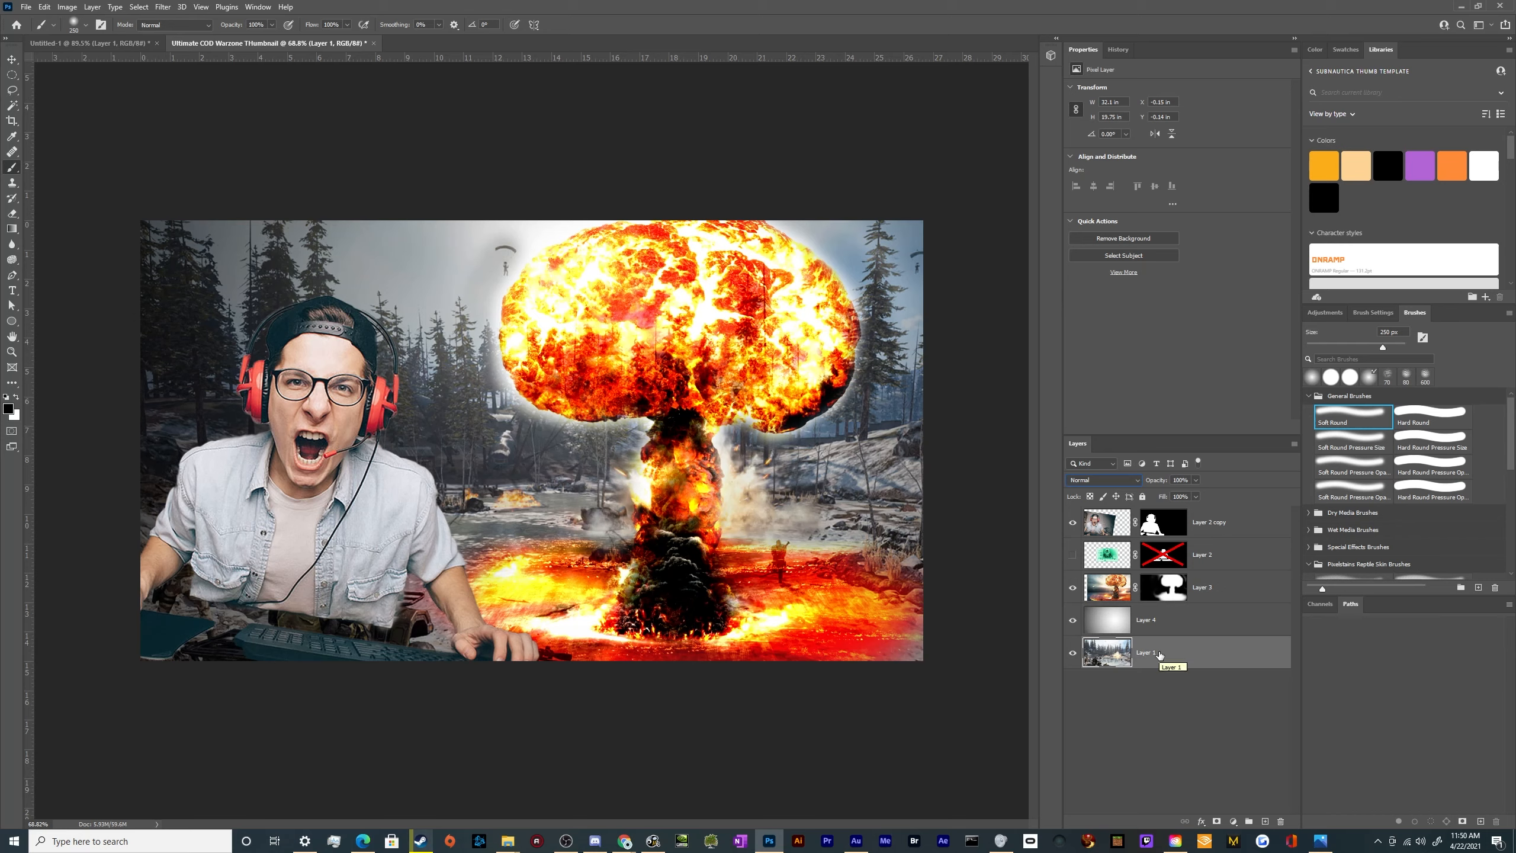
left_click(1072, 521)
left_click(1072, 587)
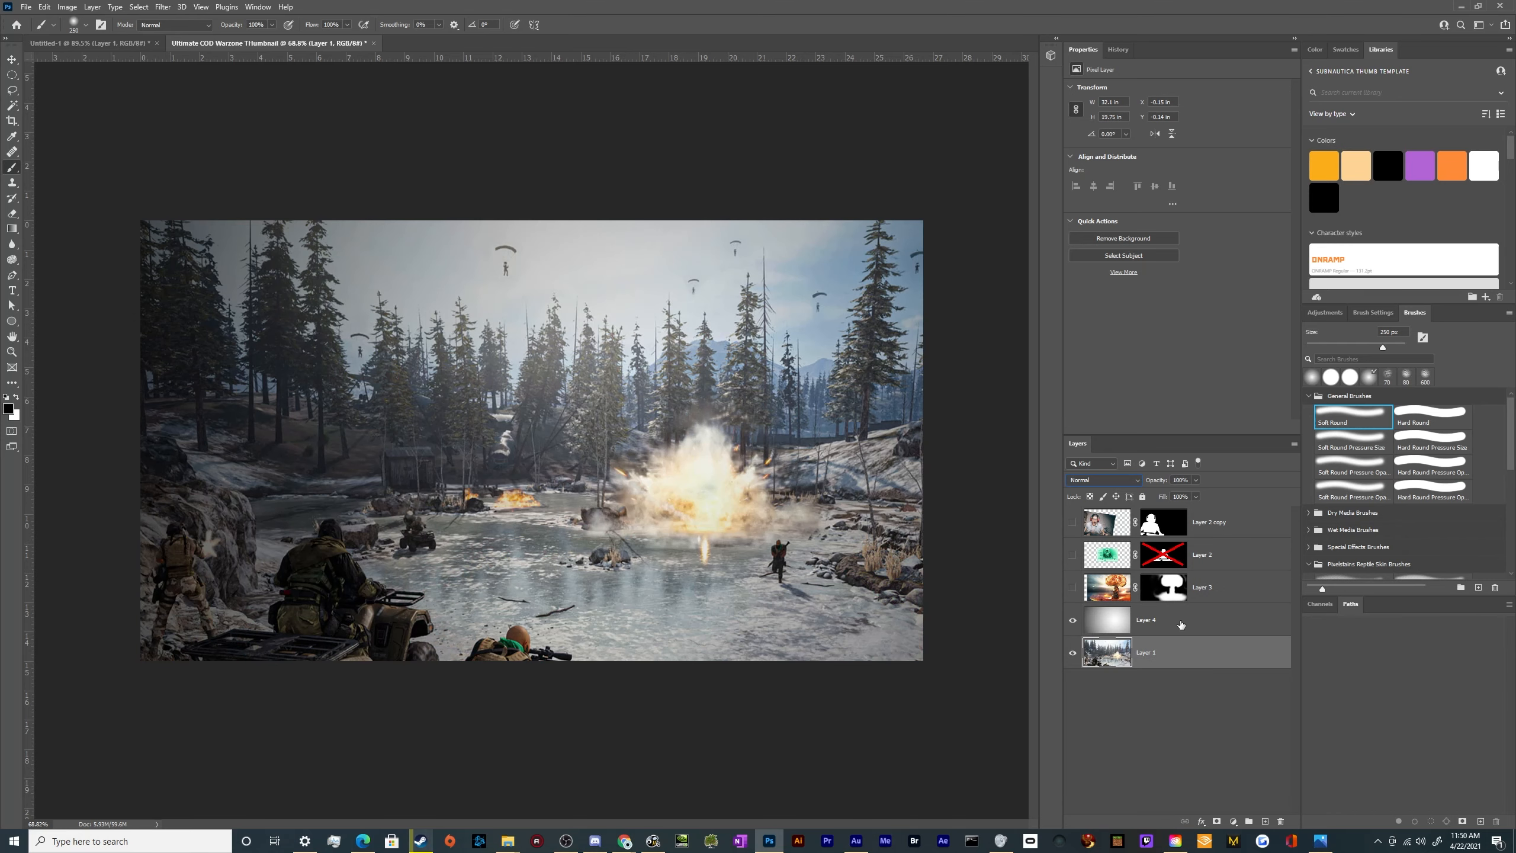
Select the battlefield Layer 1, examine the reference thumbnails in the Untitled-1 document, and return to the Warzone thumbnail
left_click(1181, 624)
left_click(1187, 662)
left_click(89, 44)
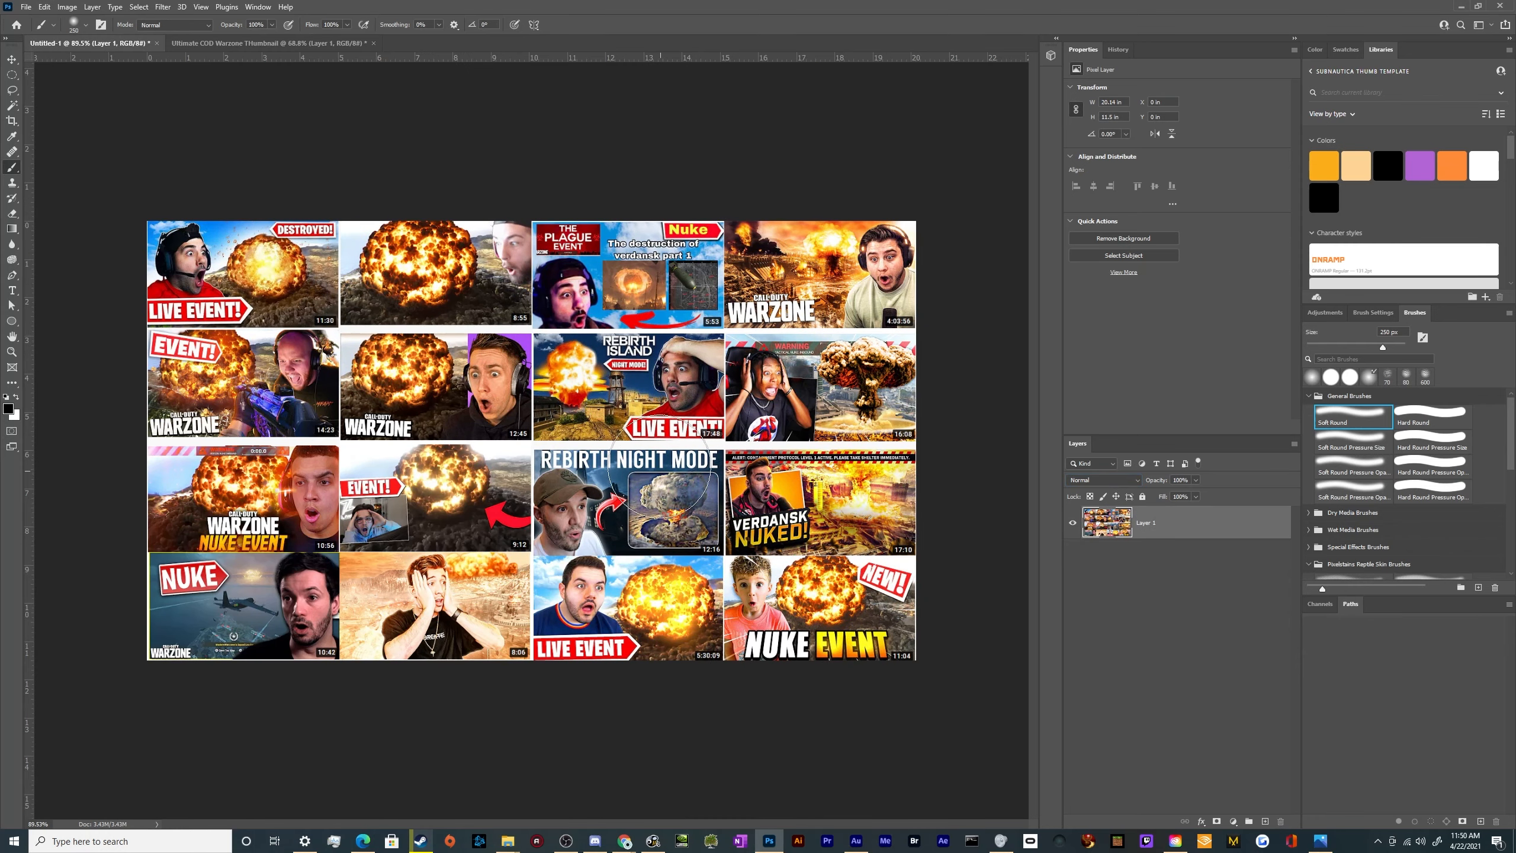
left_click(297, 42)
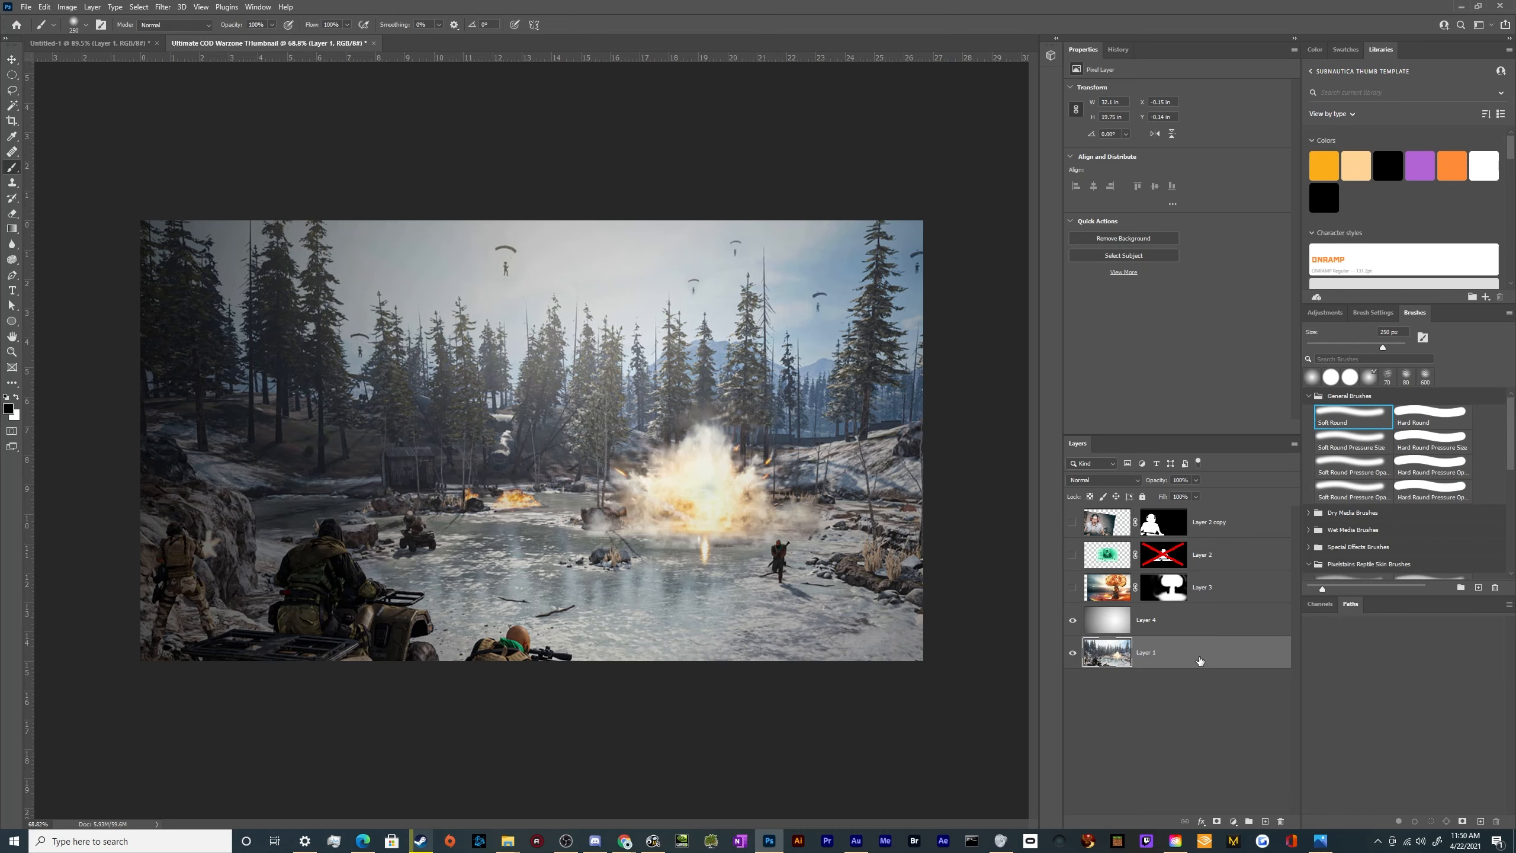
Duplicate the battlefield Layer 1 and colorize the copy red with Hue 0, Saturation 75 and Lightness -22
key("ctrl+j")
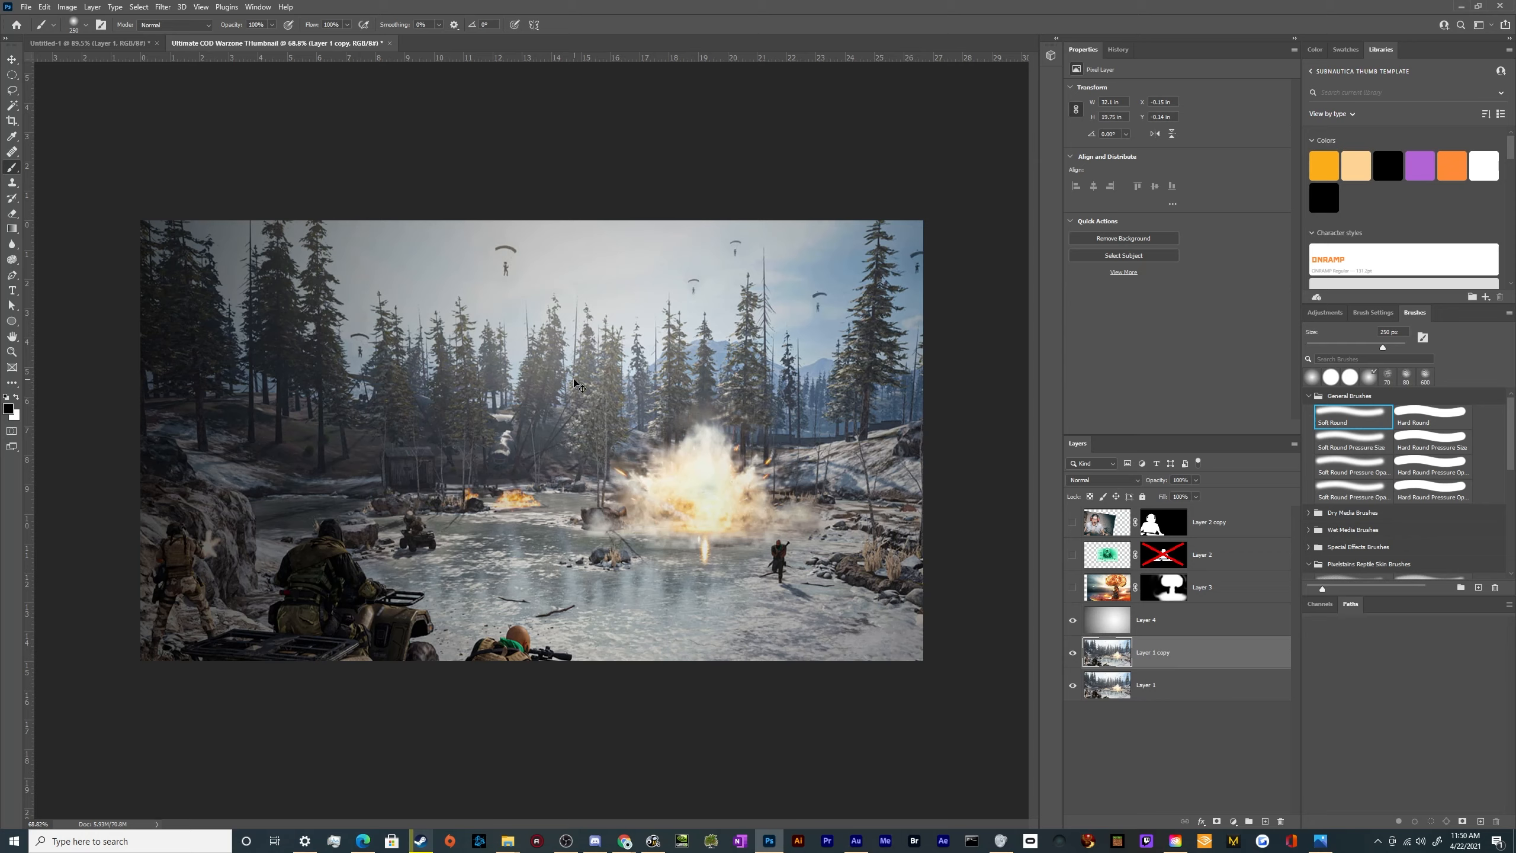
key("ctrl+u")
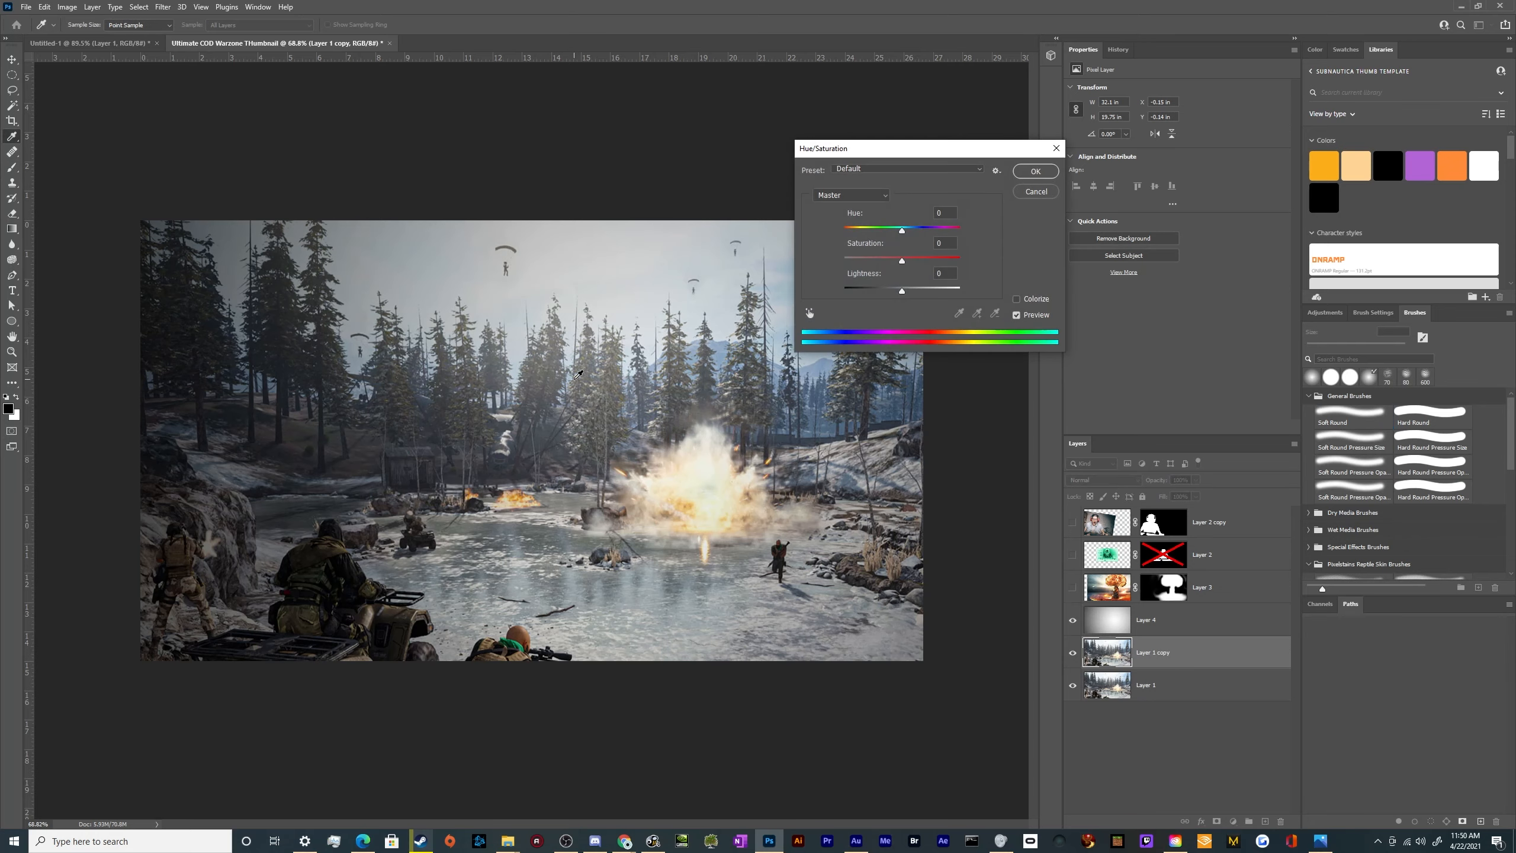
left_click(1017, 299)
left_click_drag(872, 261, 930, 261)
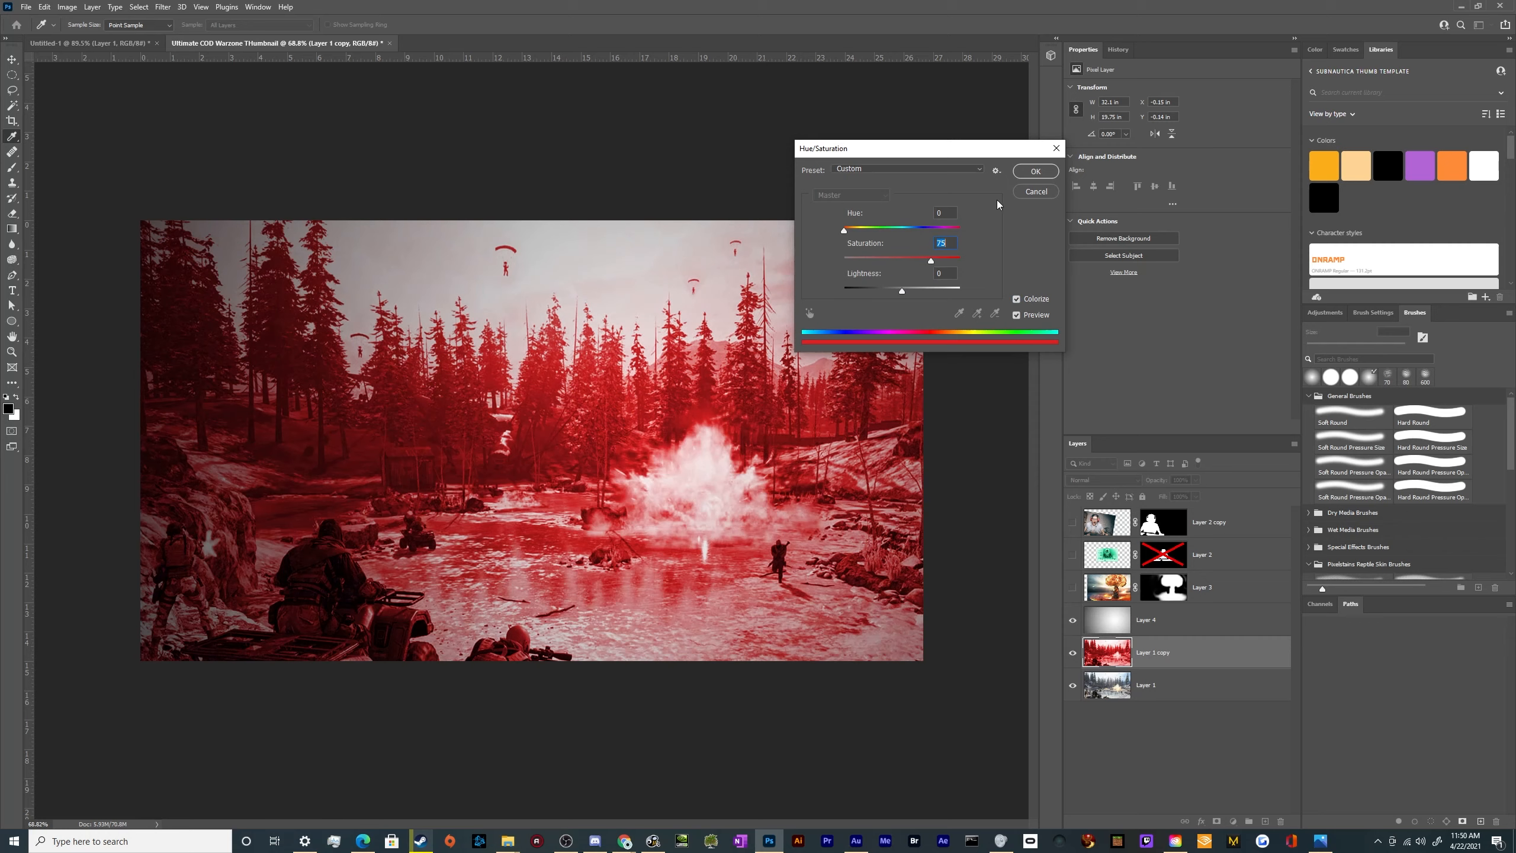
left_click_drag(893, 293, 889, 293)
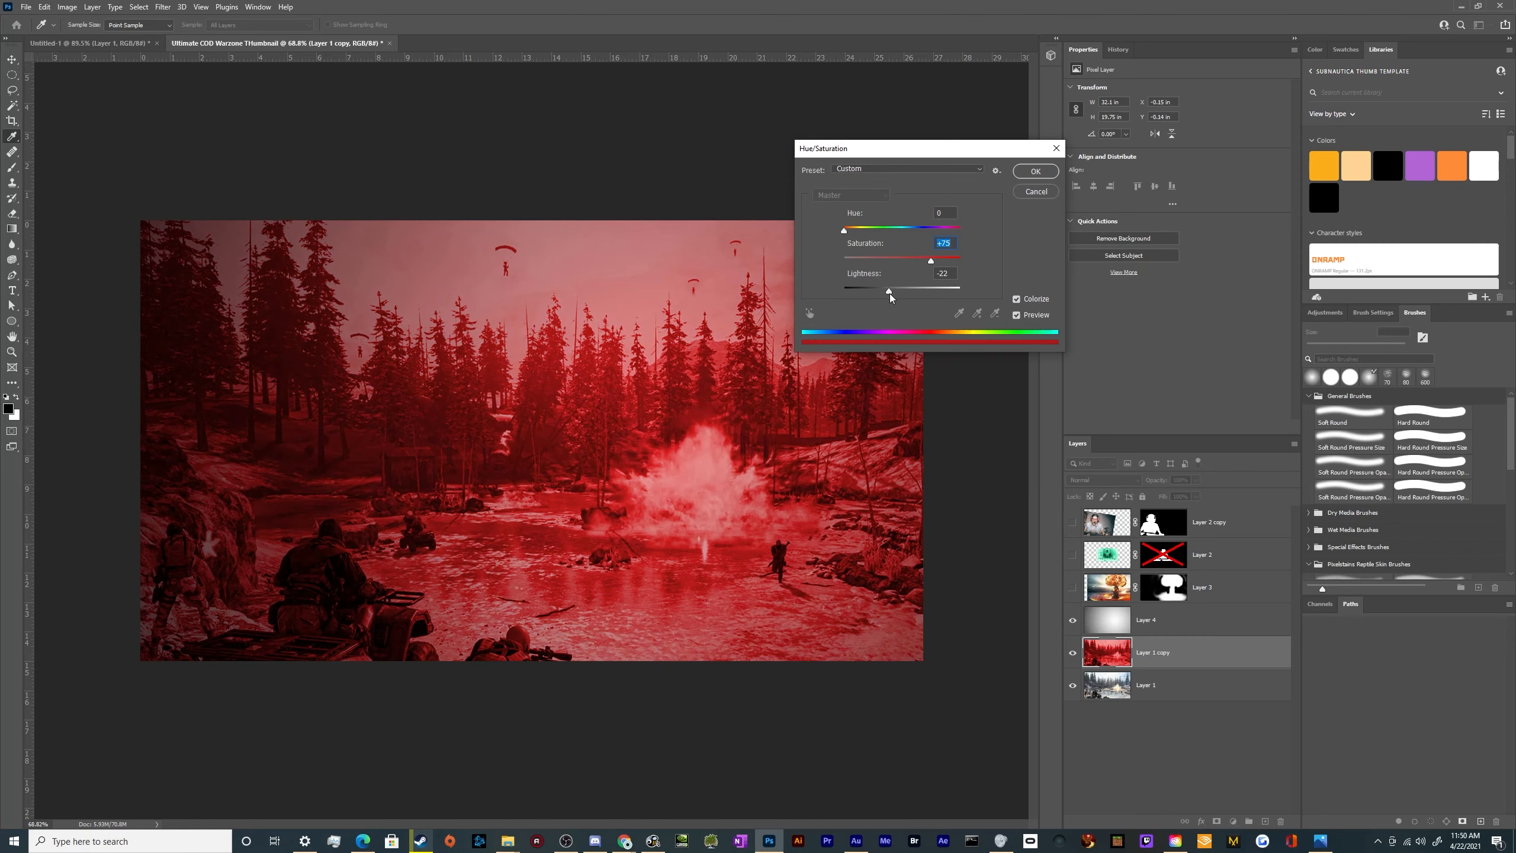
left_click(1035, 171)
key("b")
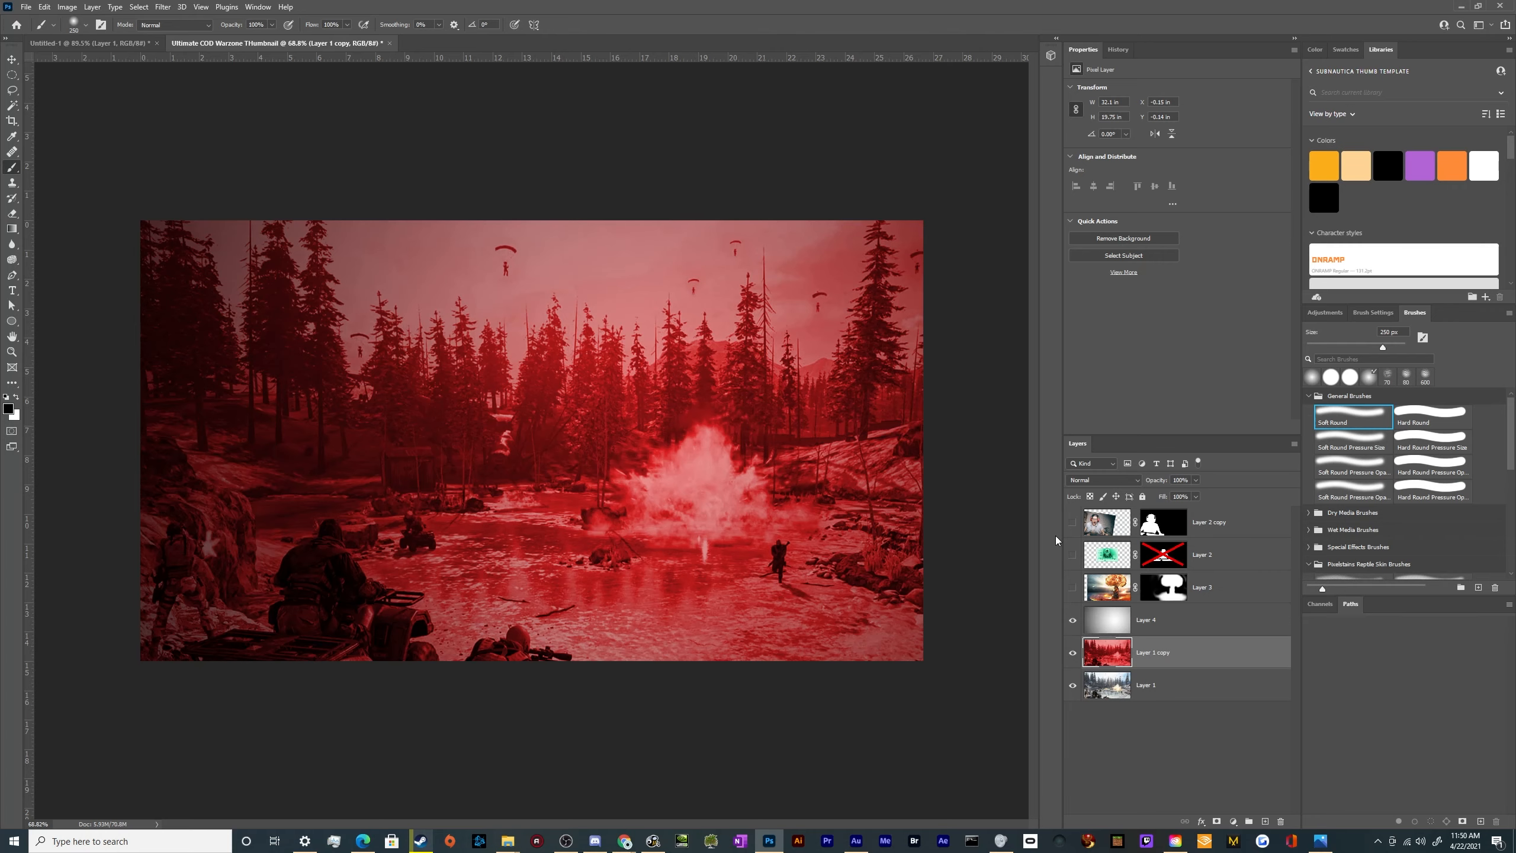
Duplicate the red battlefield copy and shift the duplicate's hue to about -70 for a purple tint
key("ctrl+j")
key("ctrl+u")
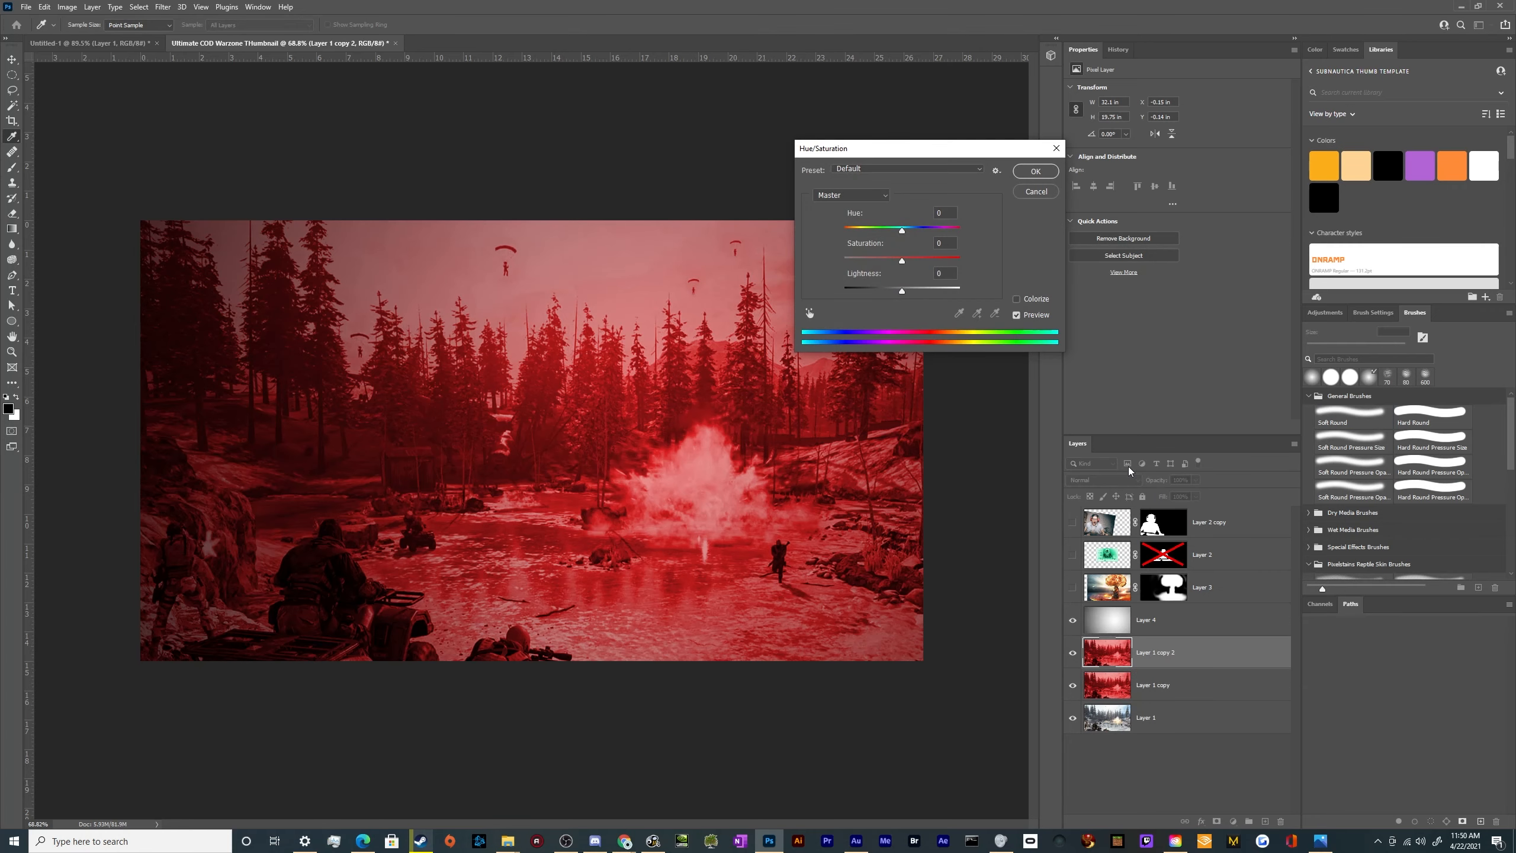
left_click_drag(902, 230, 870, 233)
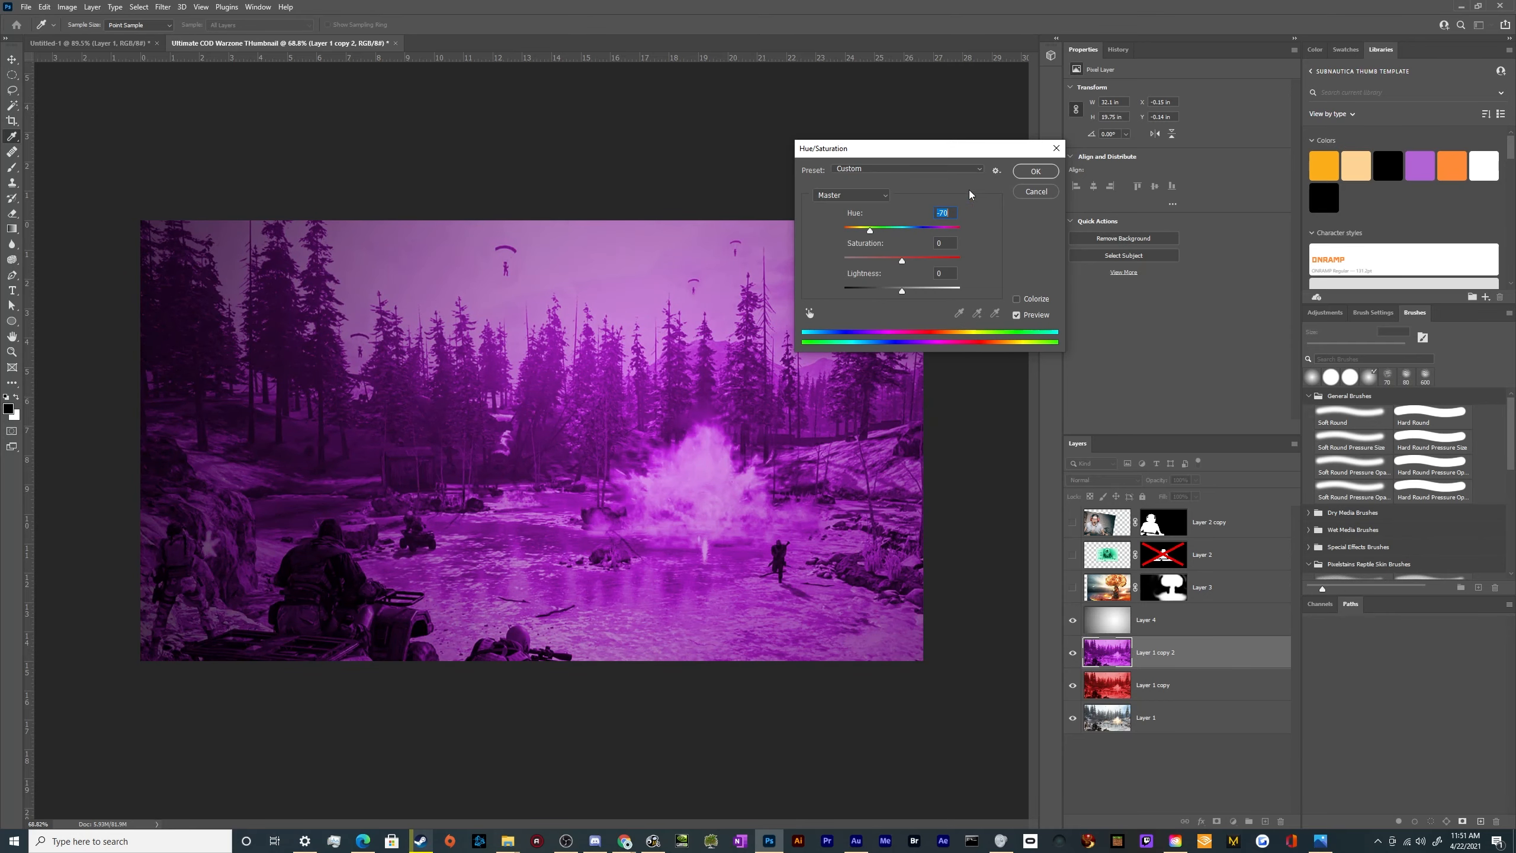
left_click(1035, 170)
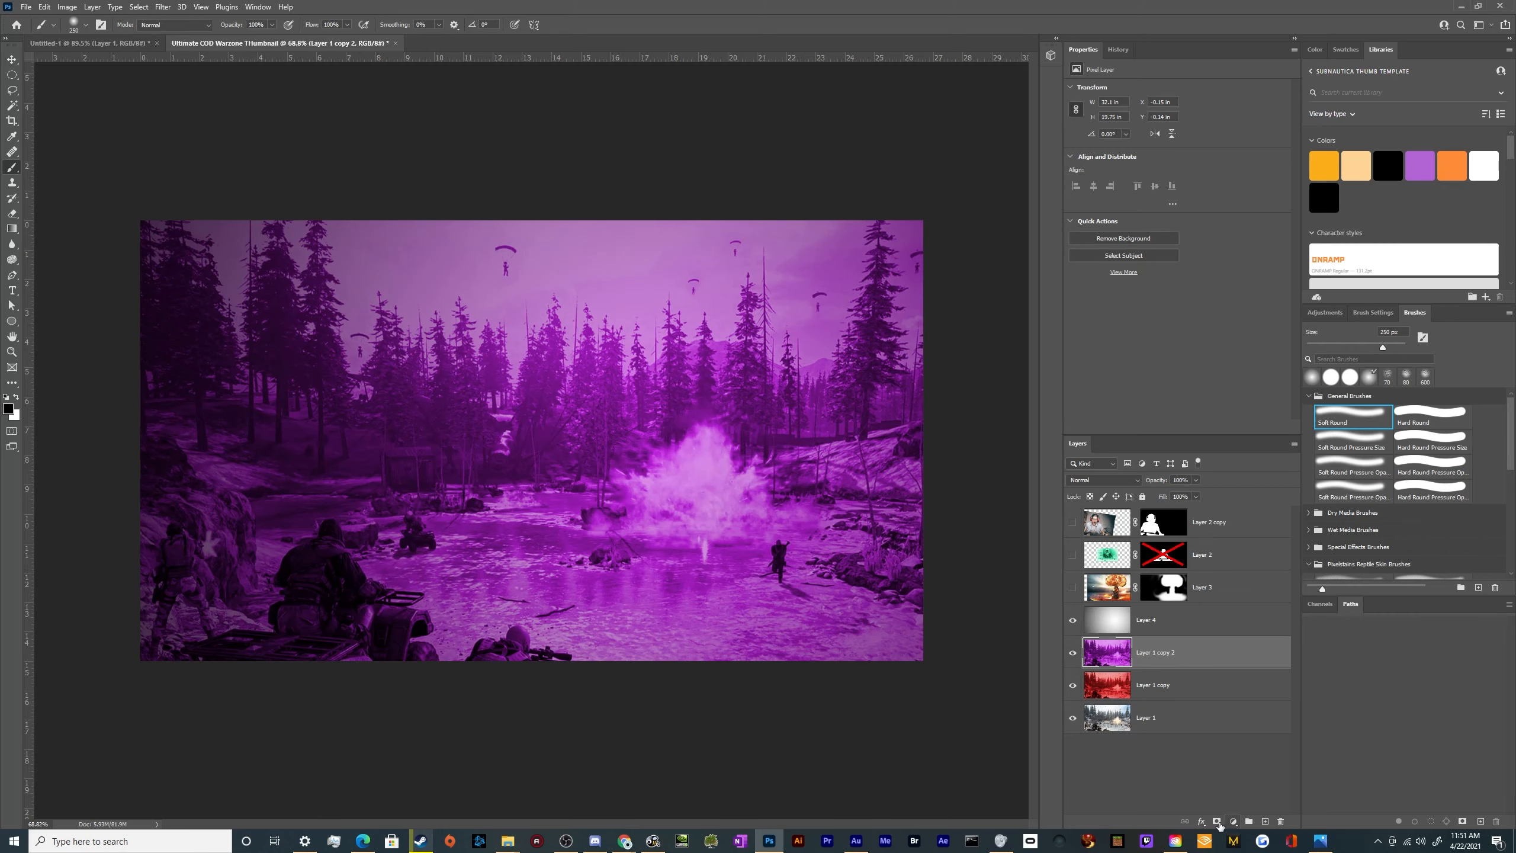
Add a mask to the purple battlefield layer and fill it with a linear black-to-white gradient running from the left edge to the right edge
left_click(1216, 821)
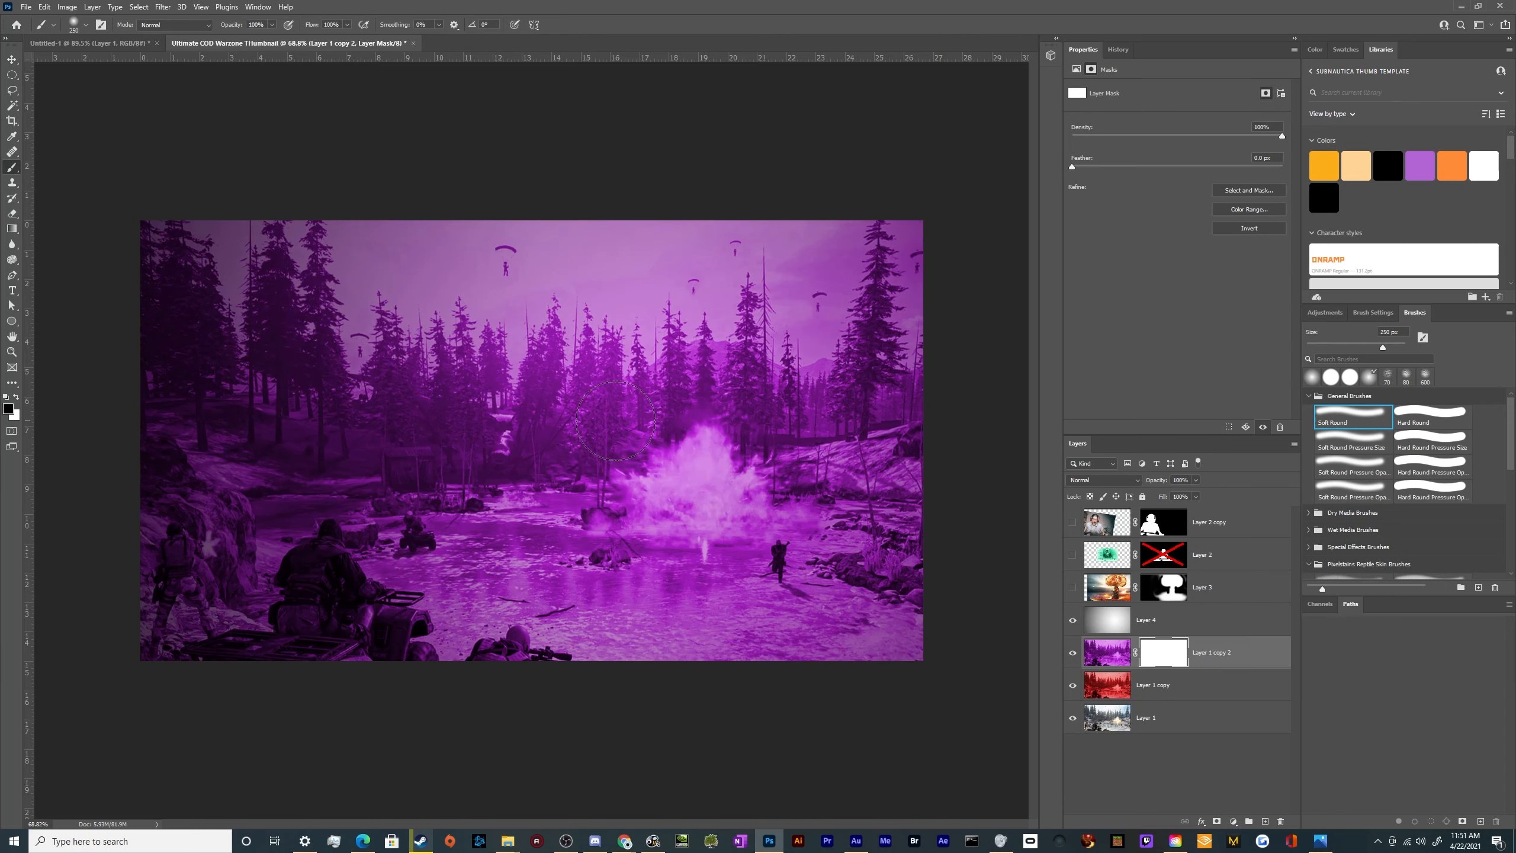
key("g")
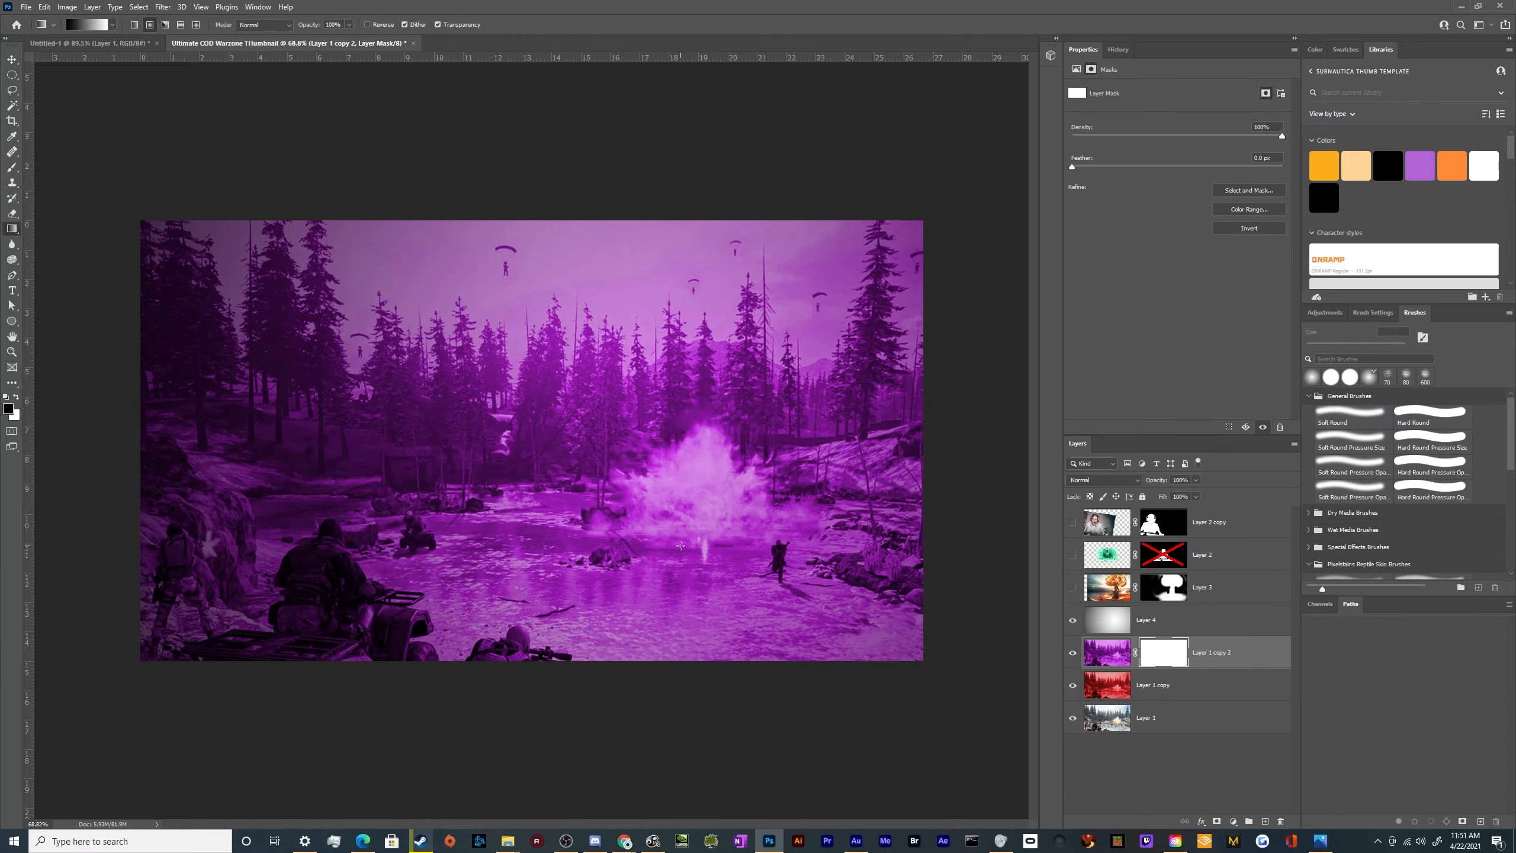
left_click(135, 24)
left_click_drag(904, 438, 237, 437)
left_click_drag(102, 467, 987, 467)
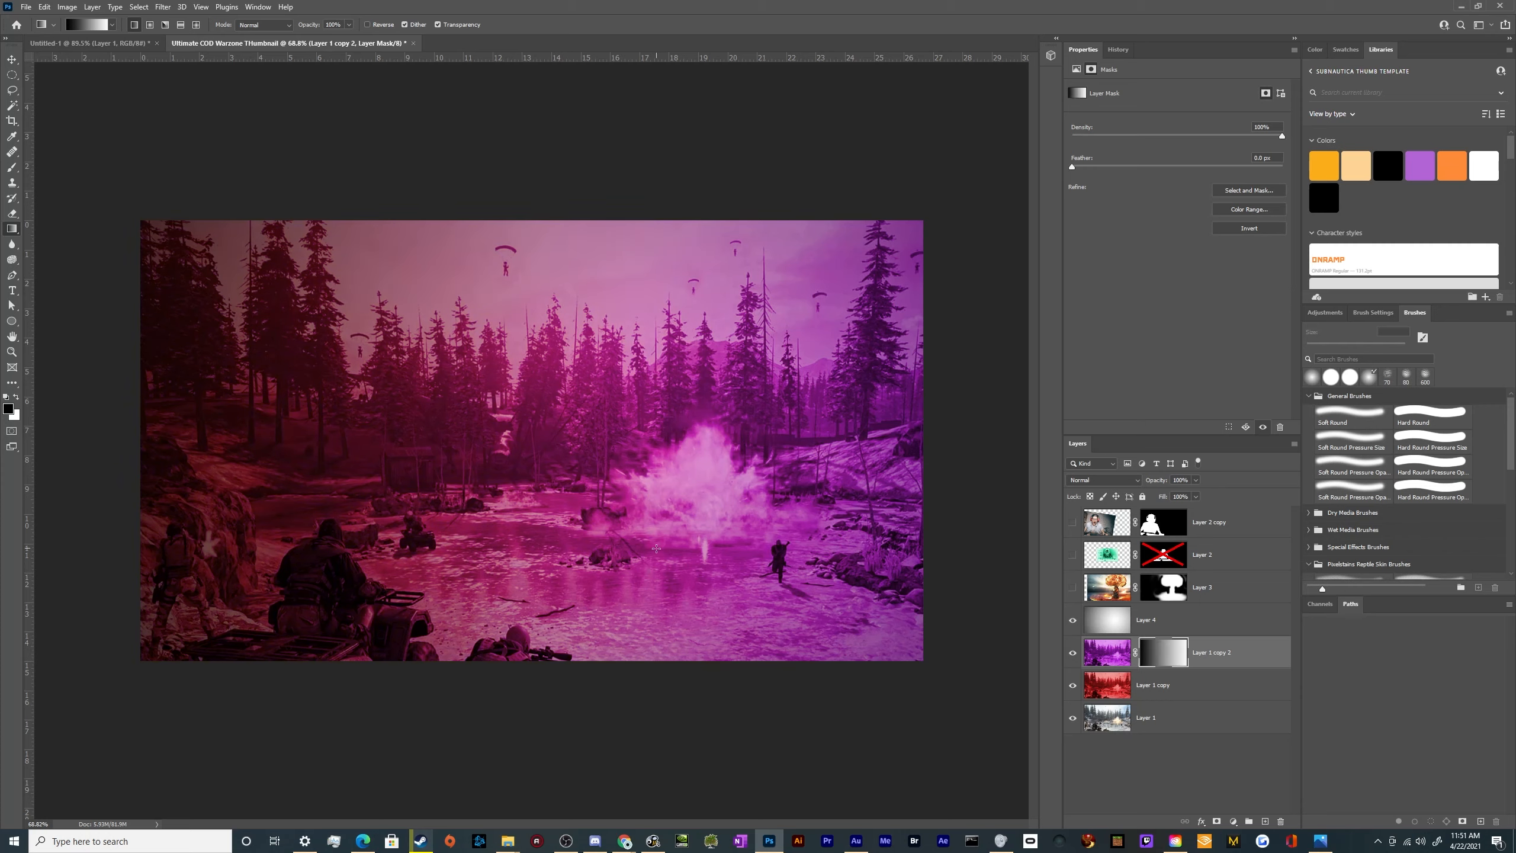
Add a mask to the red battlefield layer and fill it with a linear gradient from black at the right edge to white at the left
left_click(1100, 690)
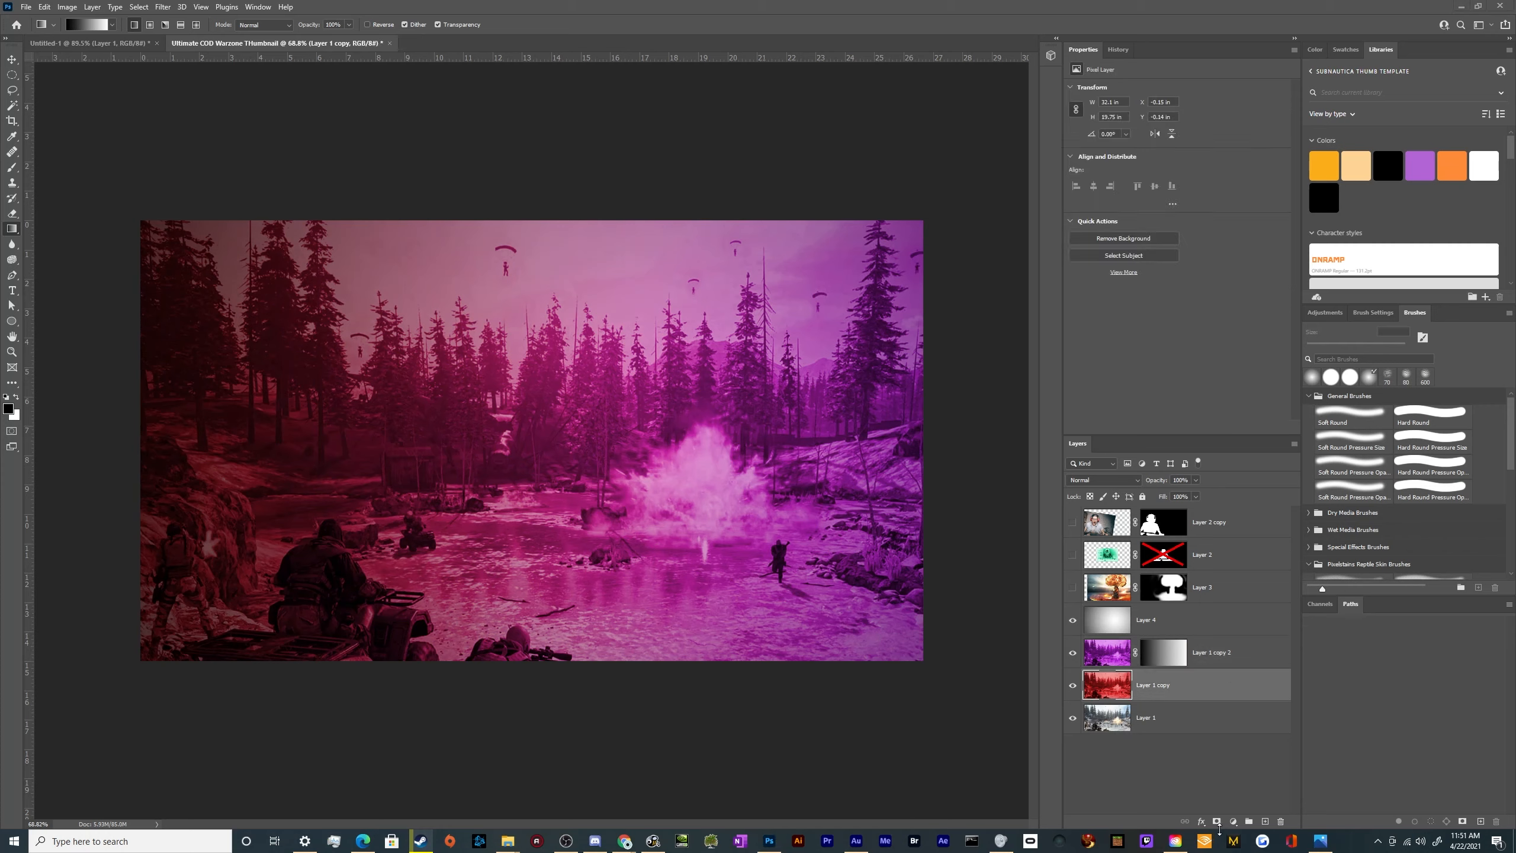
left_click(1217, 822)
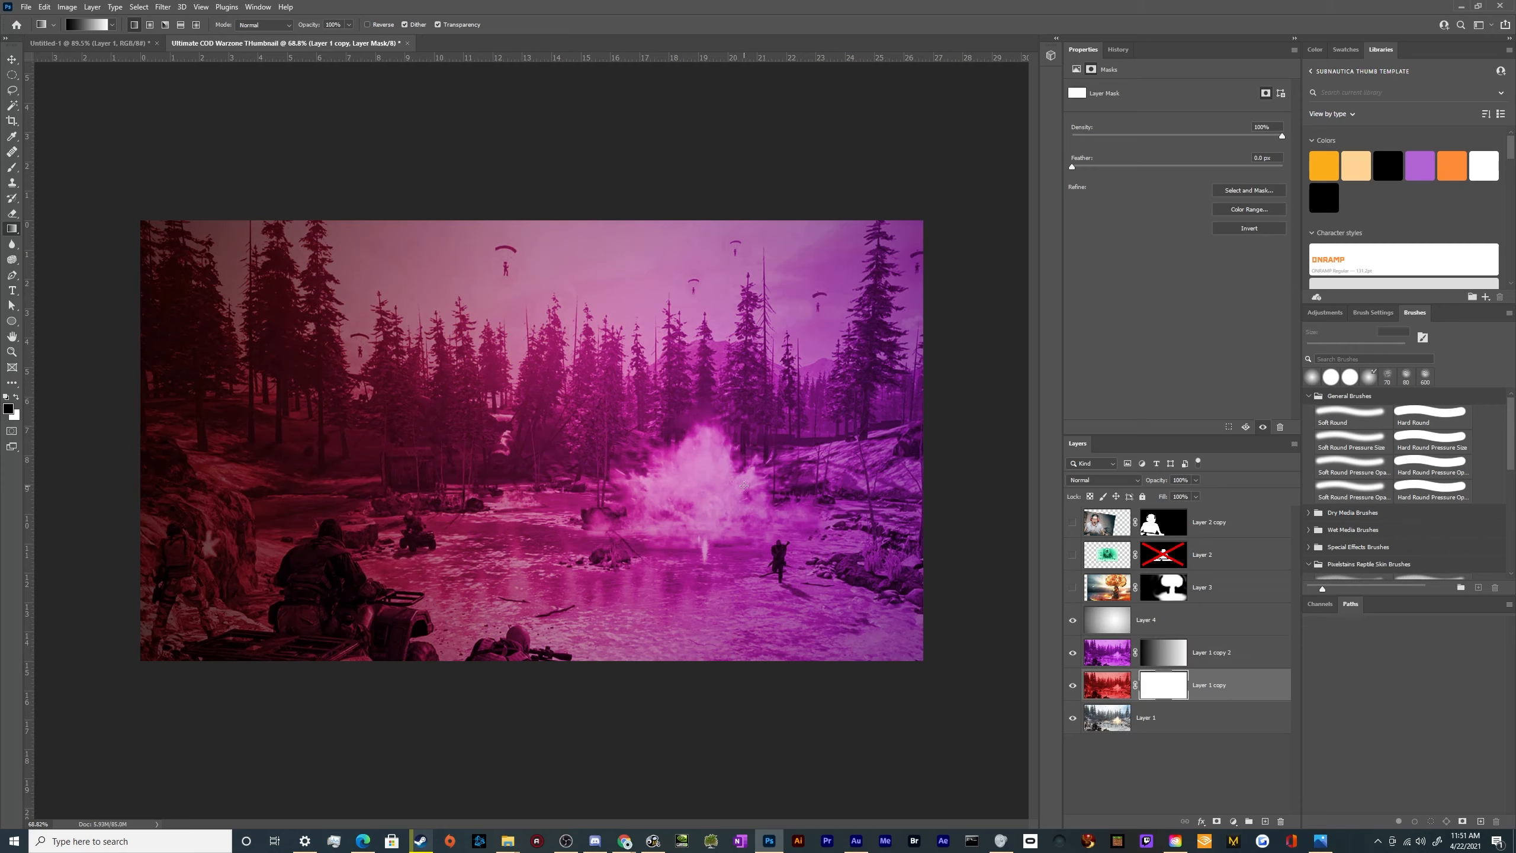
left_click_drag(945, 472, 125, 473)
scroll(408, 605, "down", 6)
scroll(957, 672, "up", 7)
Paint black on the purple layer's mask with a soft 800 px brush over the left-centre area to hide the purple there
left_click(1127, 655)
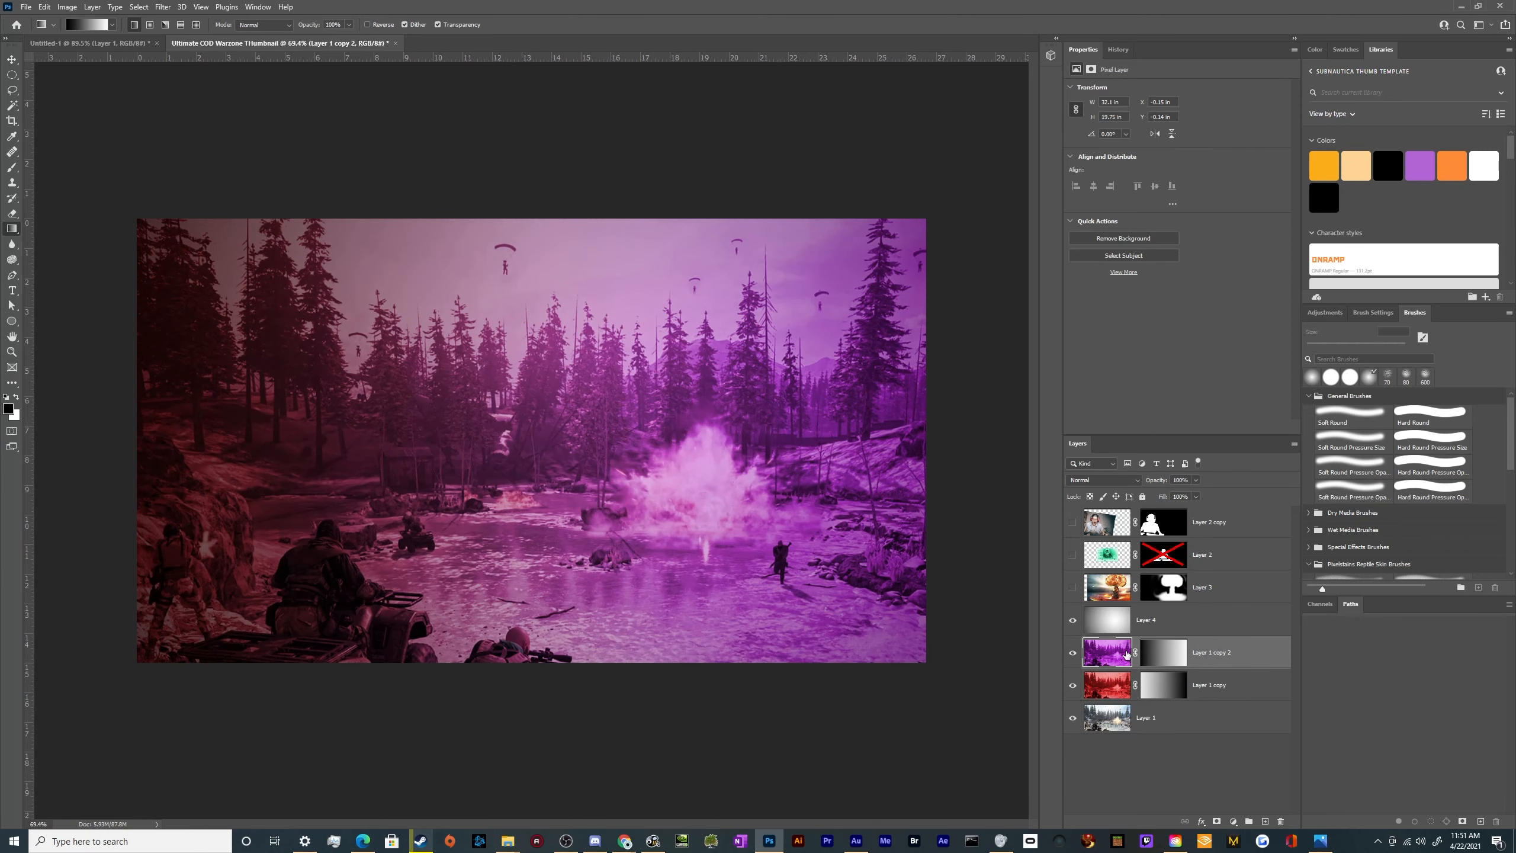
left_click(1171, 663)
scroll(660, 554, "down", 5)
key("b")
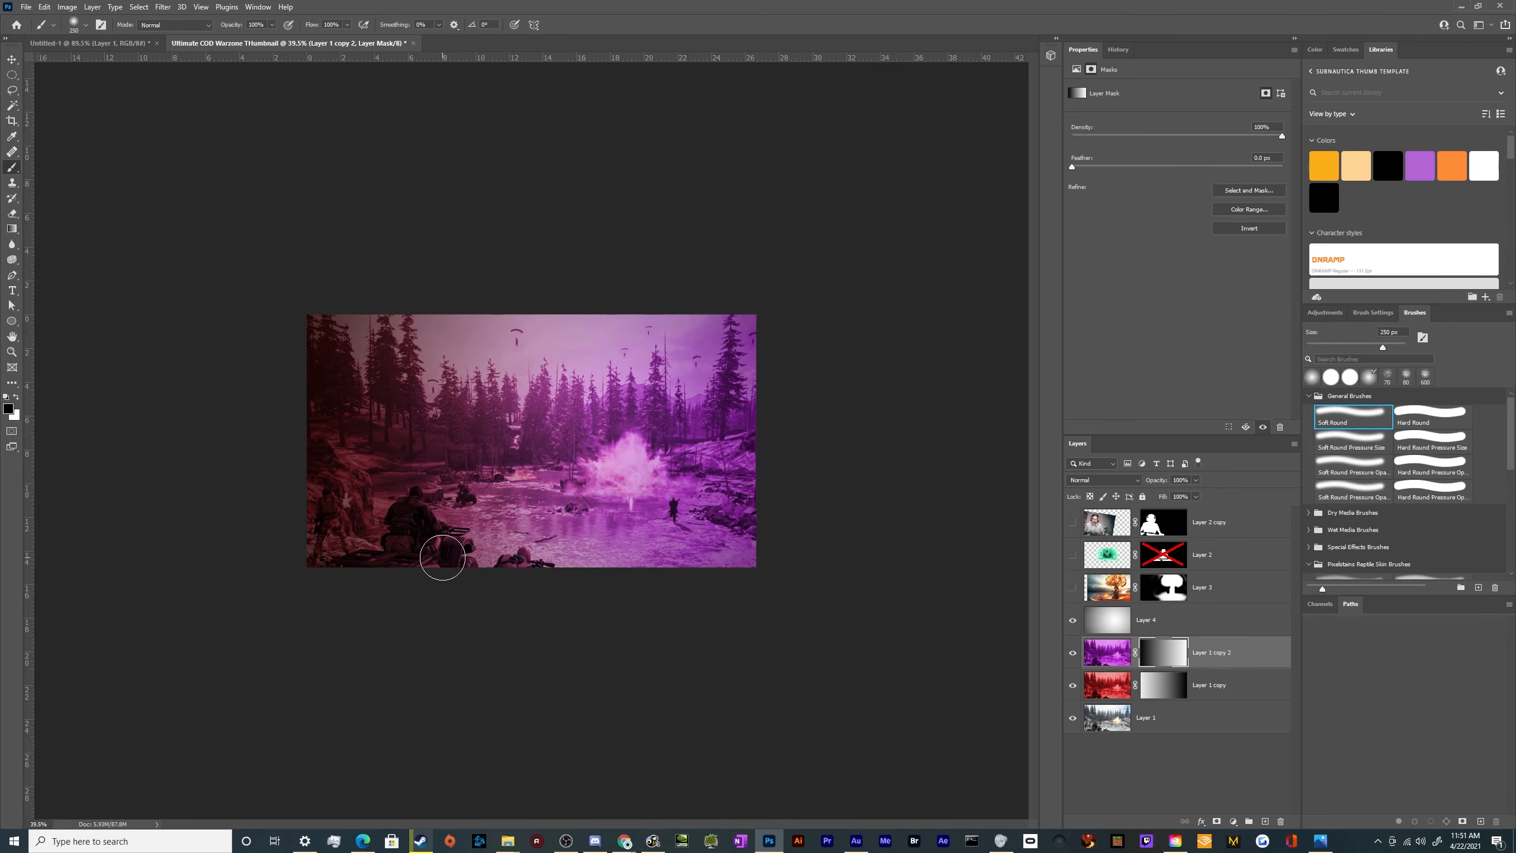
key("bracketright")
key("bracketright")
key("bracketright")
key("bracketright")
key("bracketright")
key("bracketright")
left_click(452, 532)
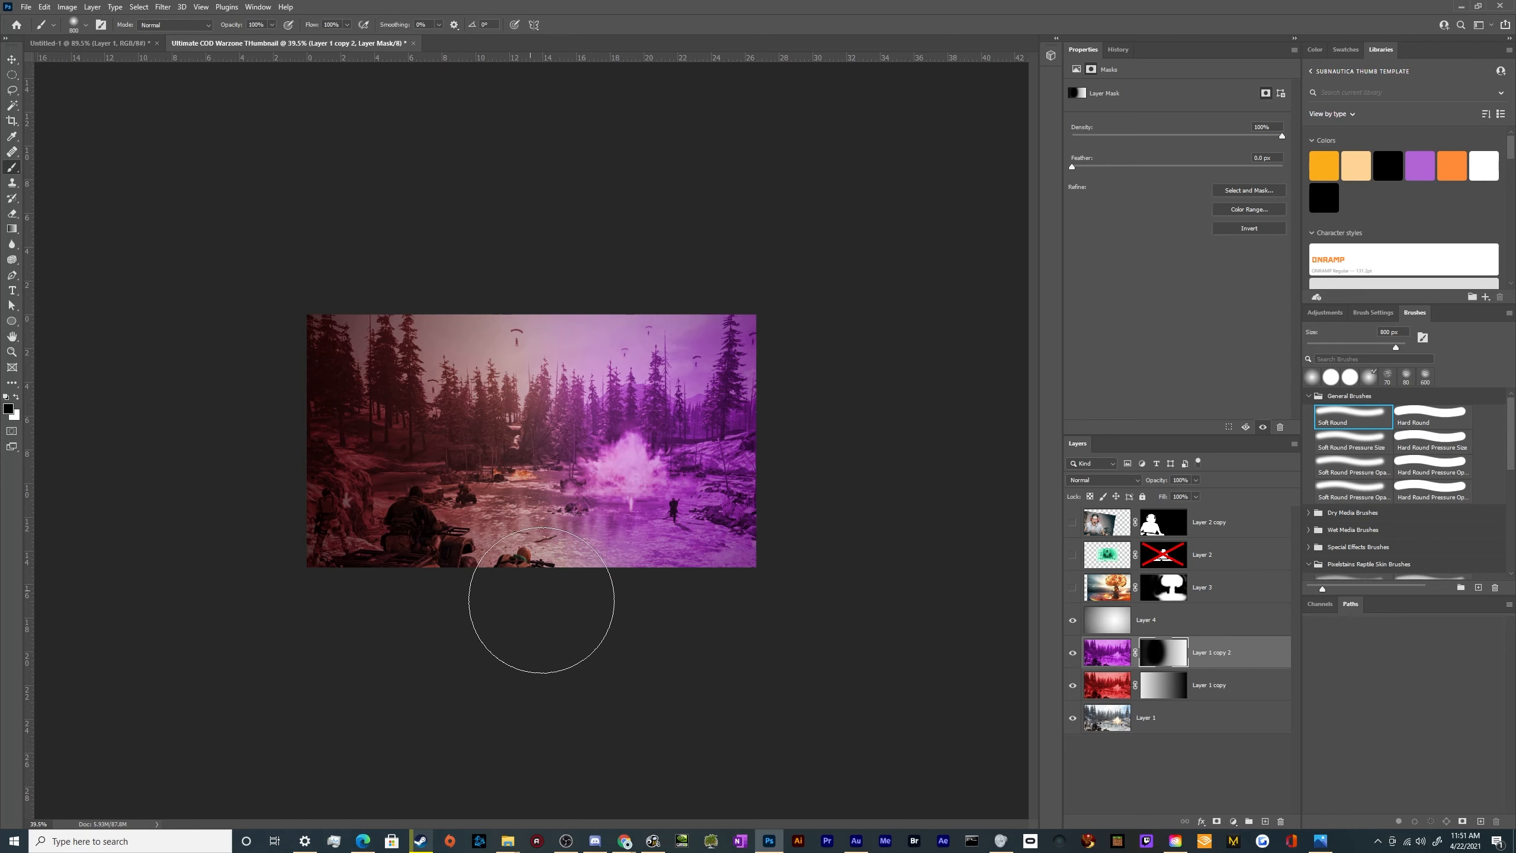
Paint black with the soft 800 px brush on the purple and red layers' masks to clear both tints from the centre of the battlefield
mouse_move(453, 523)
left_mouse_down()
mouse_move(543, 311)
mouse_move(495, 621)
left_mouse_up()
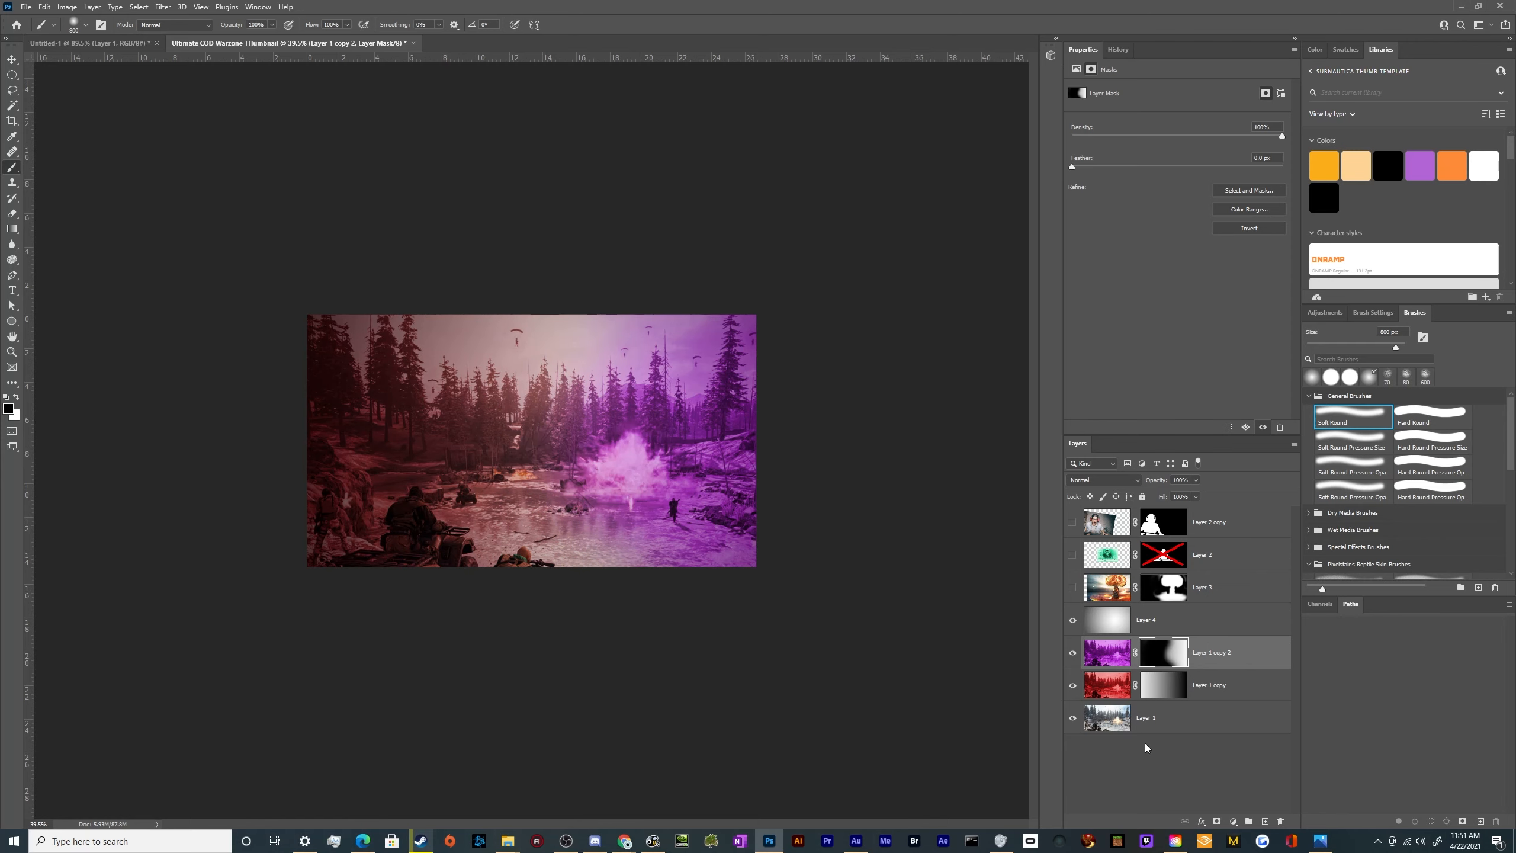
left_click_drag(1162, 700, 1162, 704)
left_click_drag(526, 281, 536, 583)
key("ctrl+z")
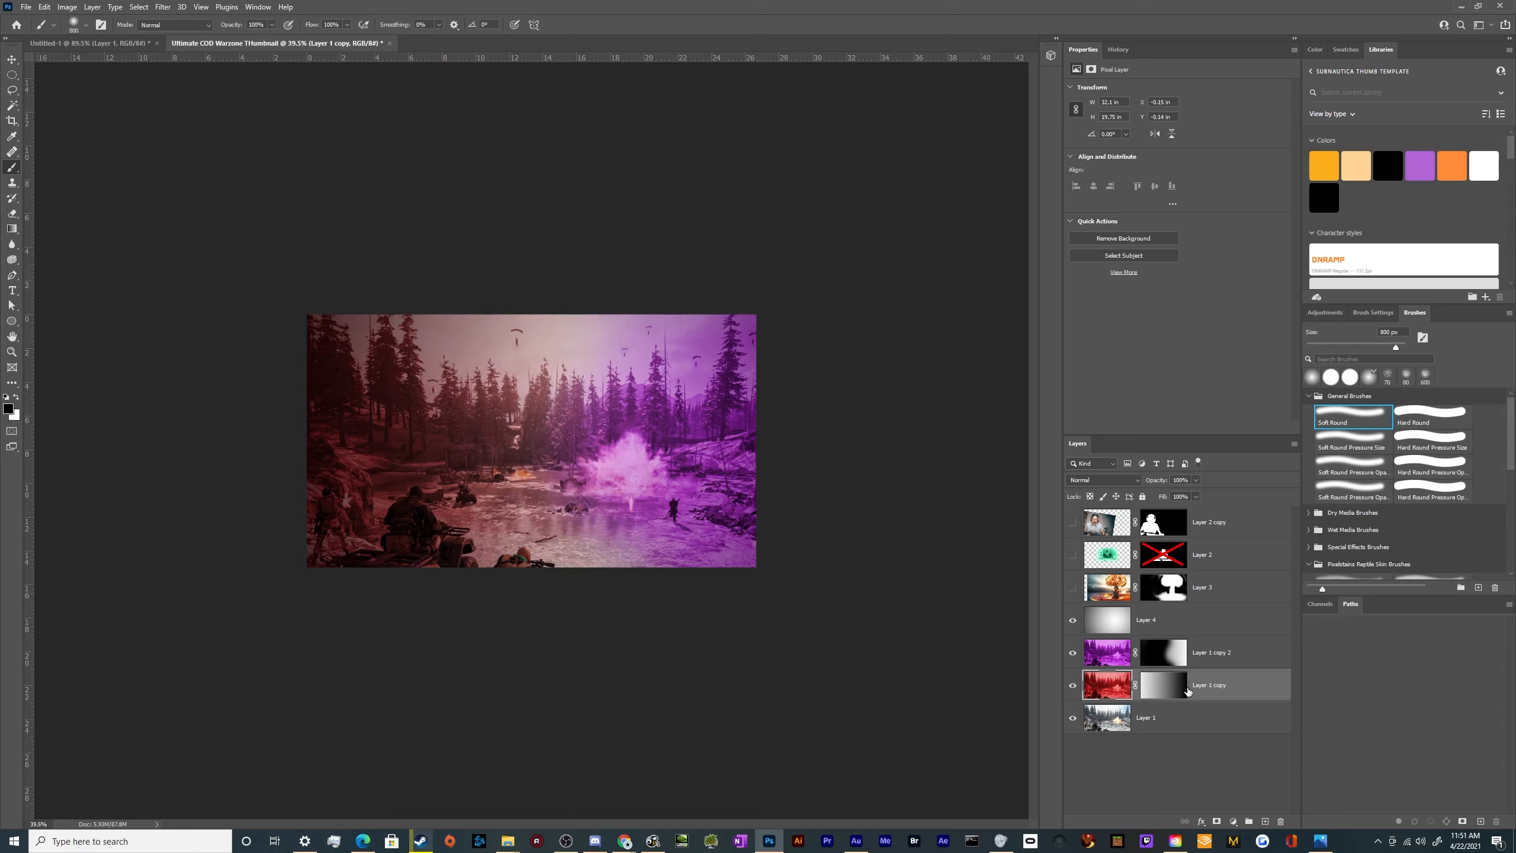
left_click(1165, 691)
mouse_move(595, 298)
left_mouse_down()
mouse_move(540, 453)
mouse_move(534, 622)
left_mouse_up()
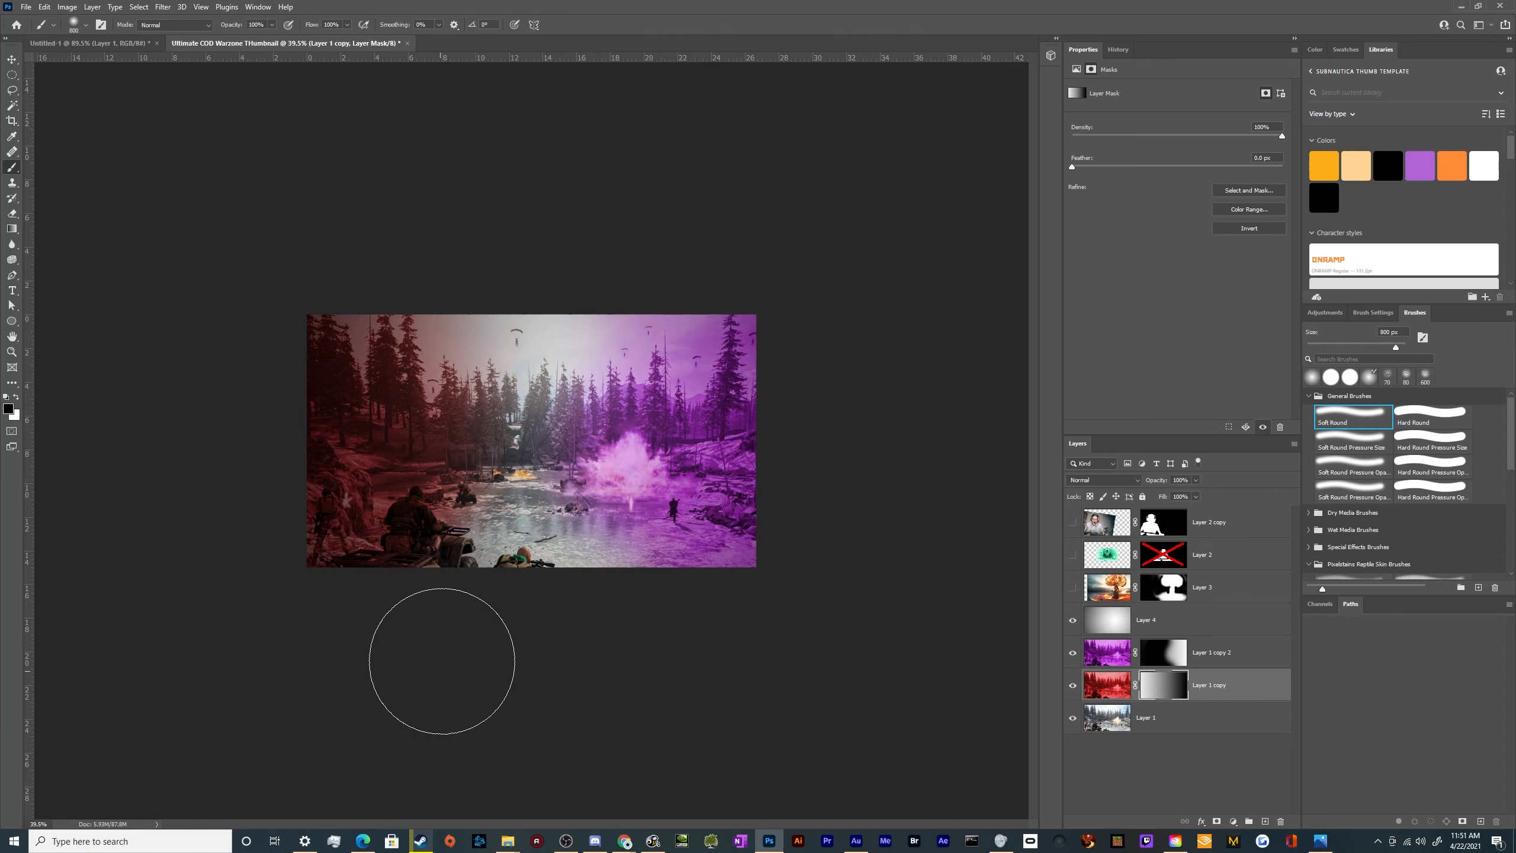
Add a Curves adjustment above the red battlefield layer and brighten it with an RGB curve point at input 146, output 224
key("v")
left_click(1107, 692)
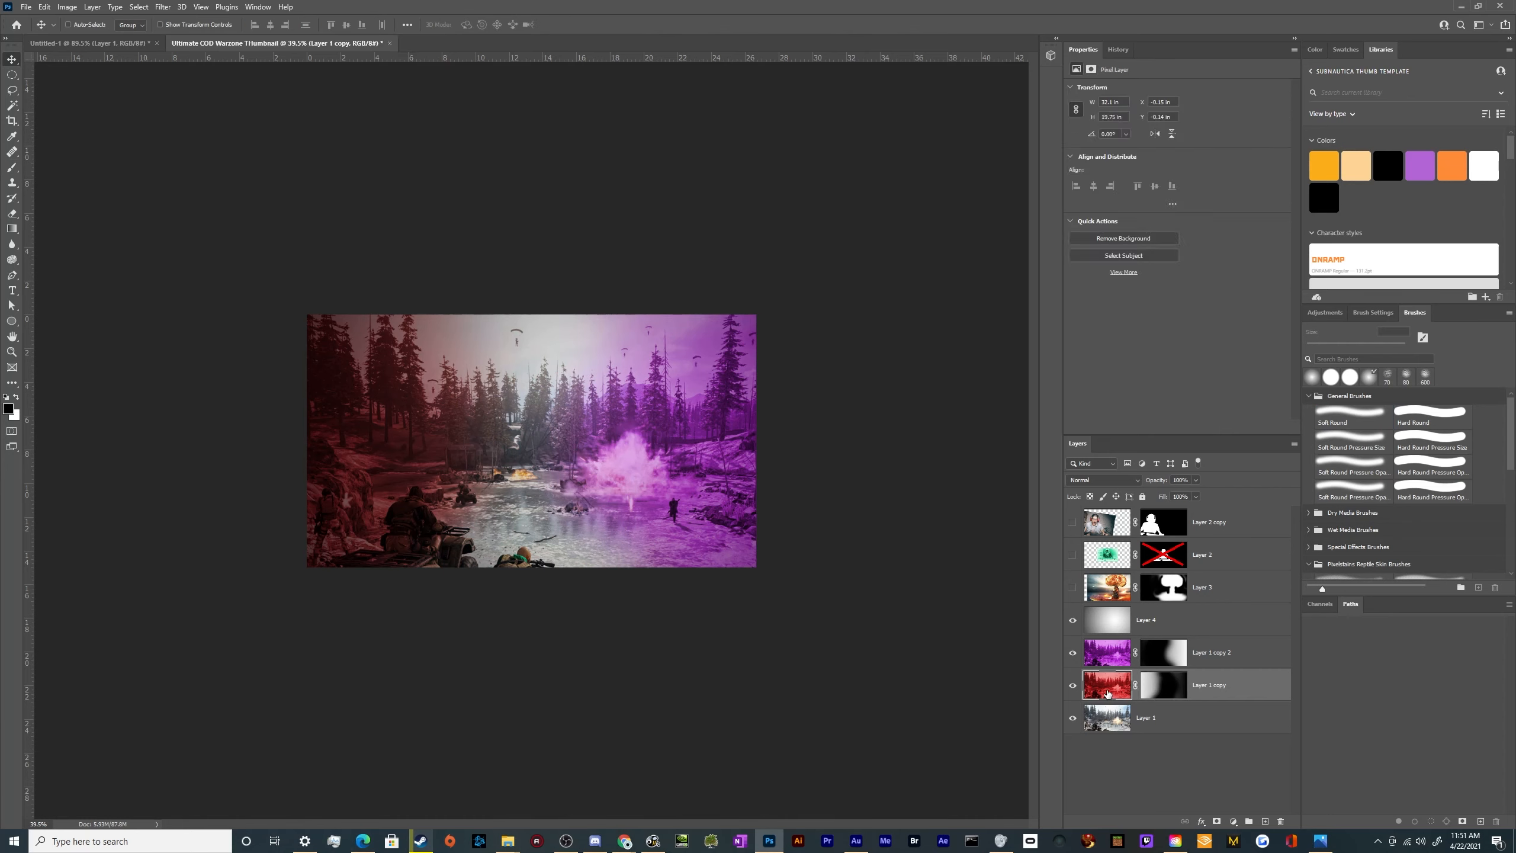
left_click(1372, 312)
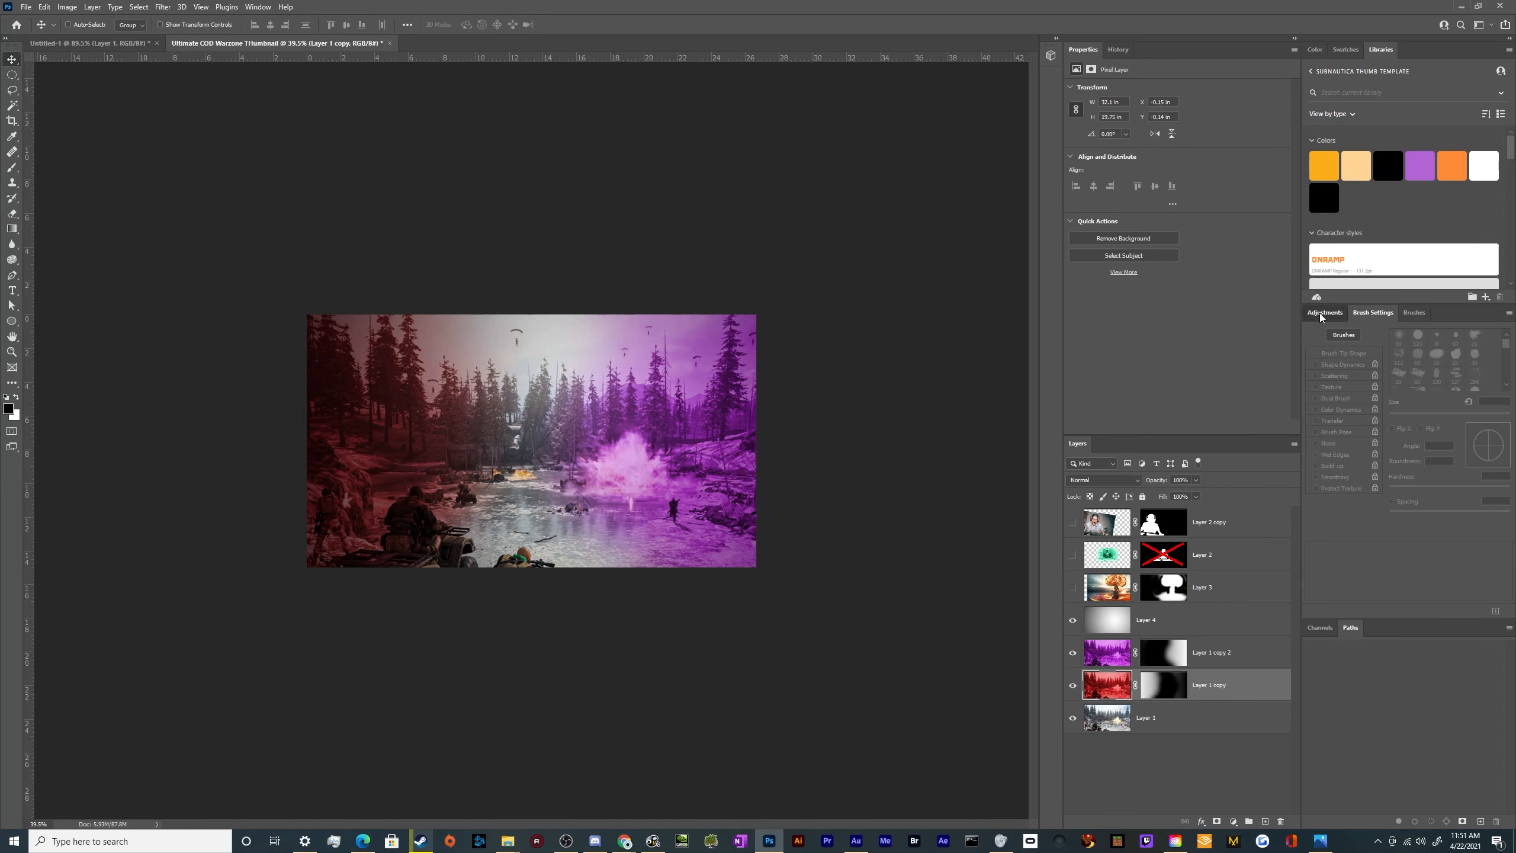
left_click(1320, 314)
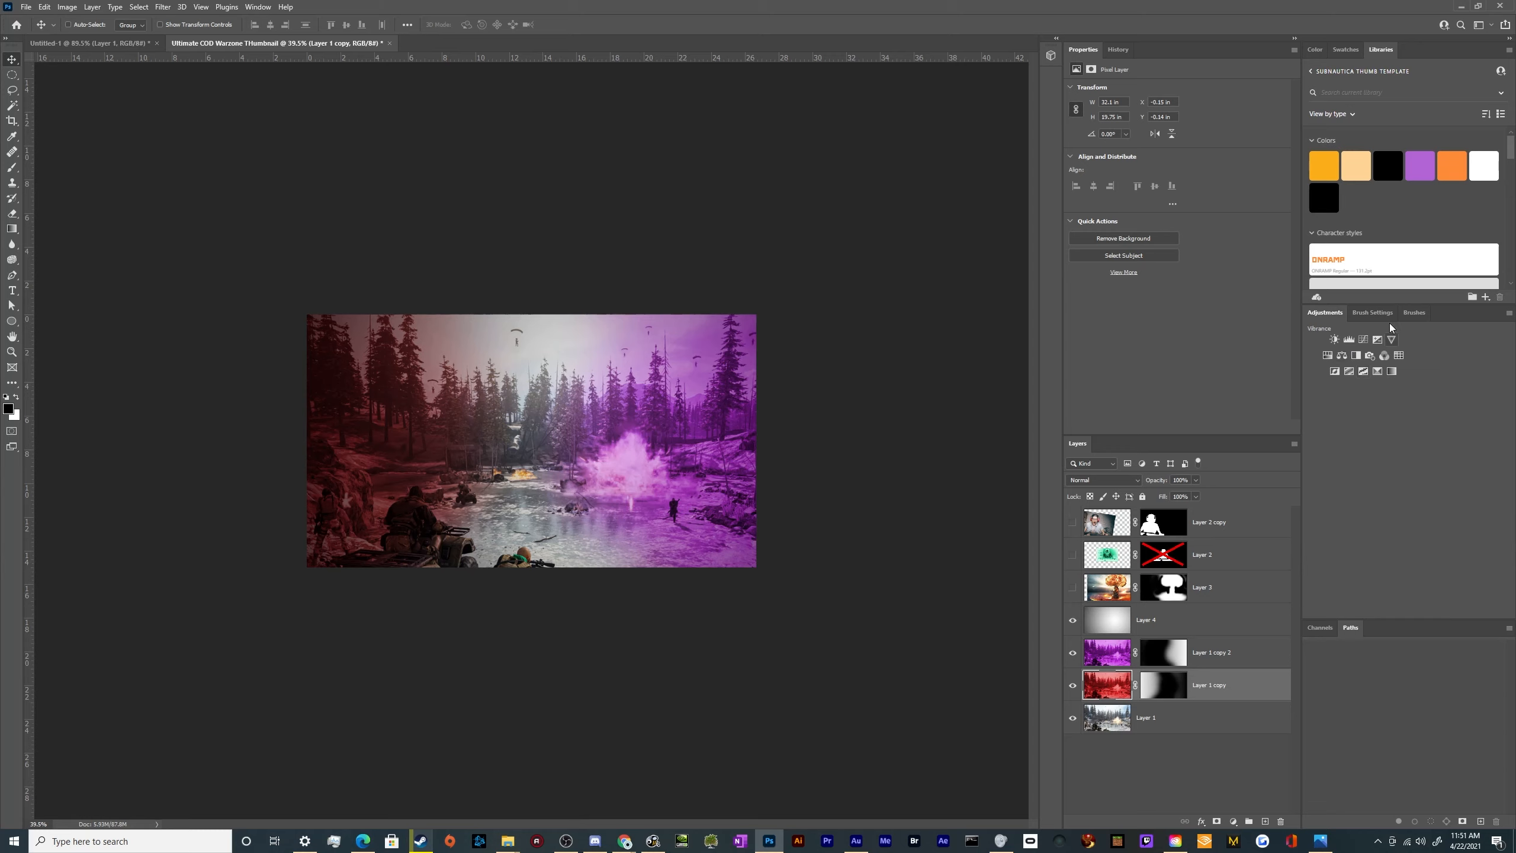
left_click(1361, 339)
left_click_drag(1184, 199, 1199, 136)
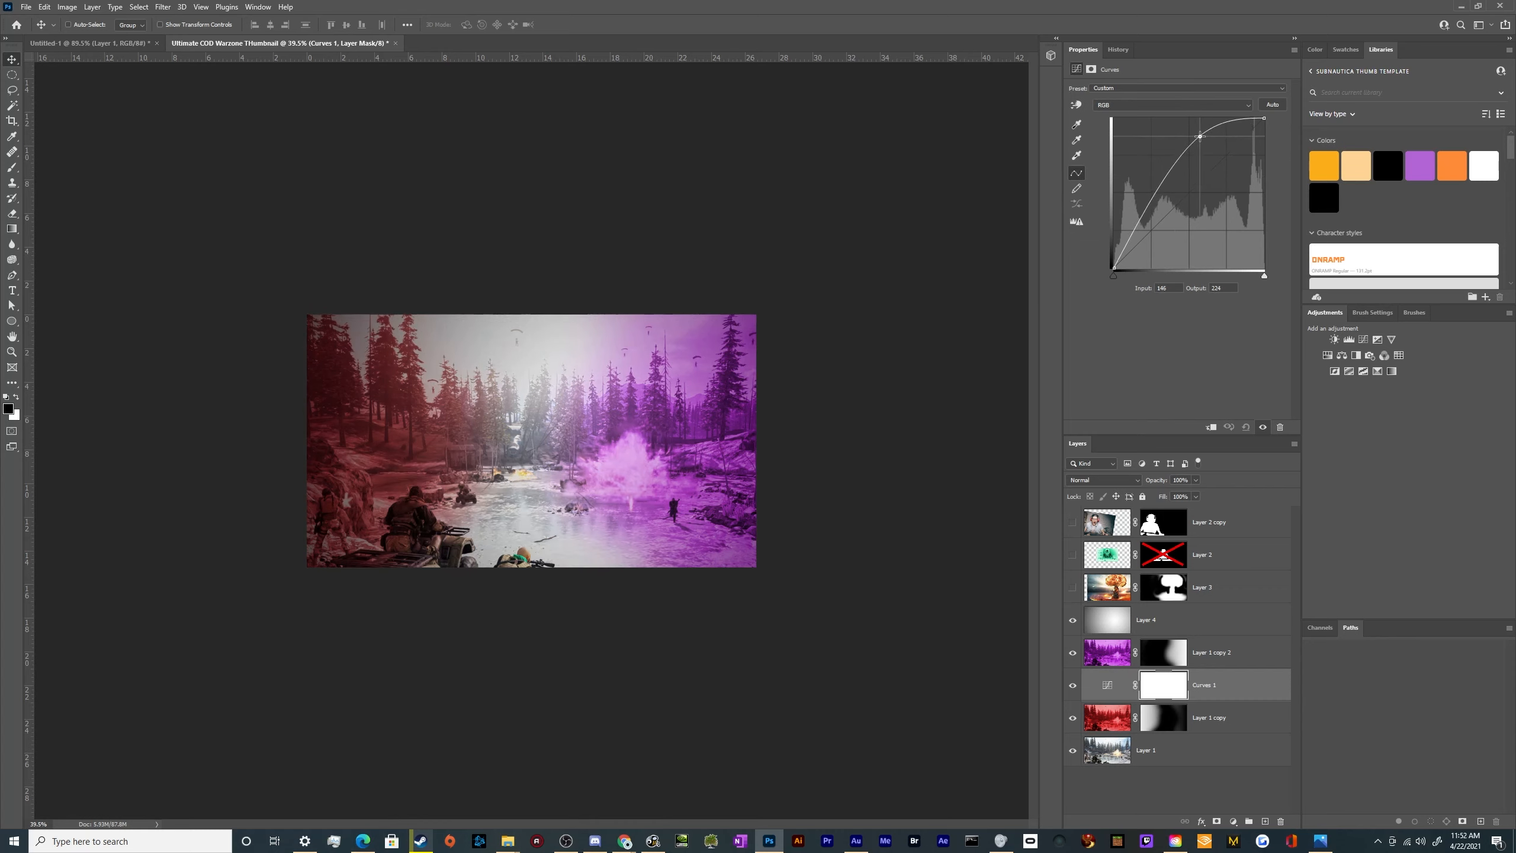
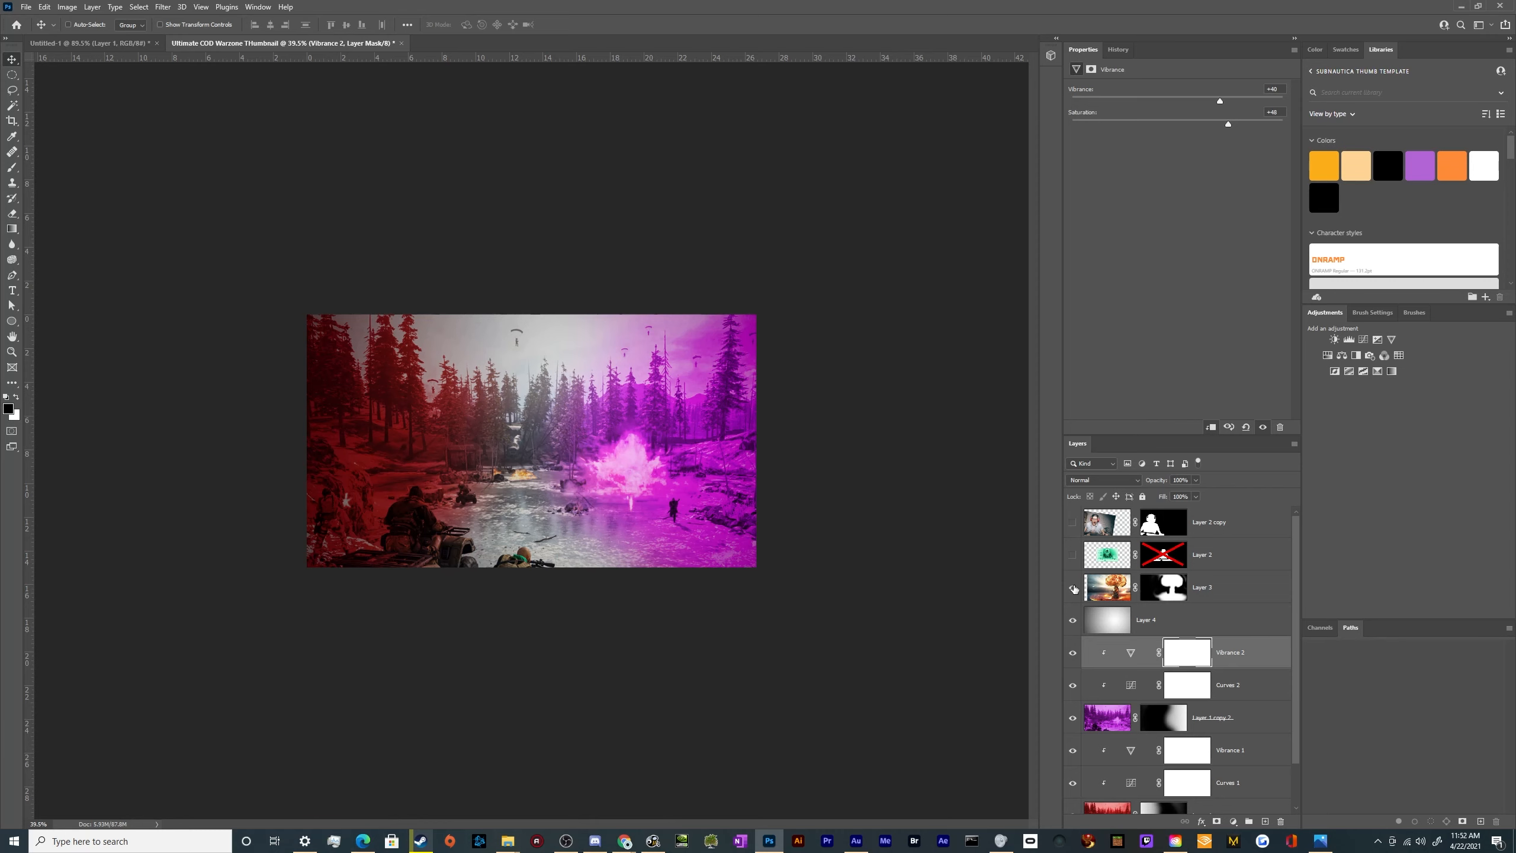
Show the mushroom cloud layer and the masked gamer layer over the tinted battlefield
left_click(1072, 587)
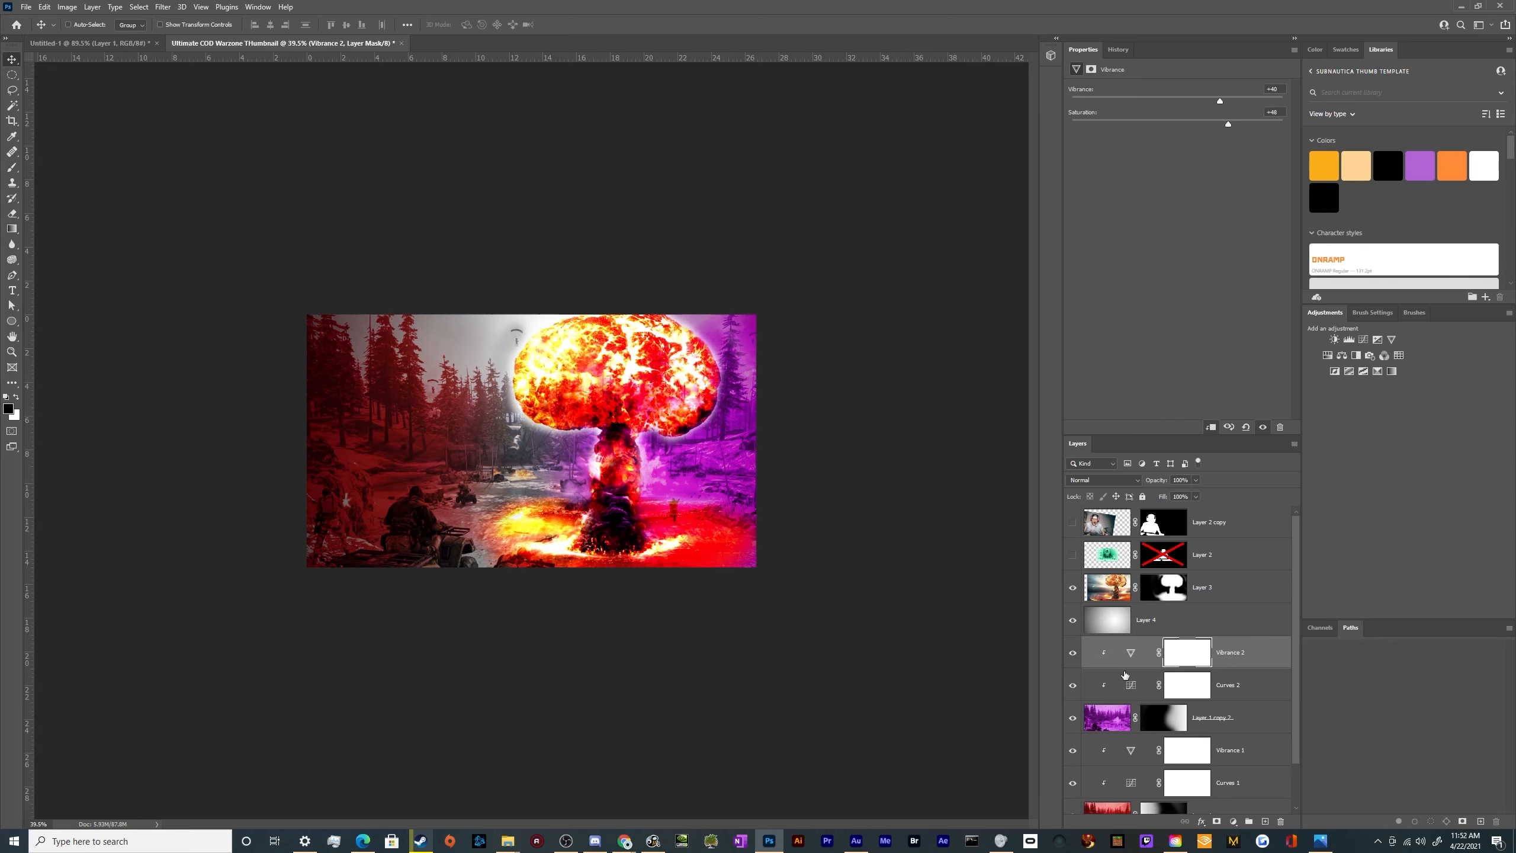
scroll(1125, 675, "down", 1)
scroll(1075, 768, "up", 1)
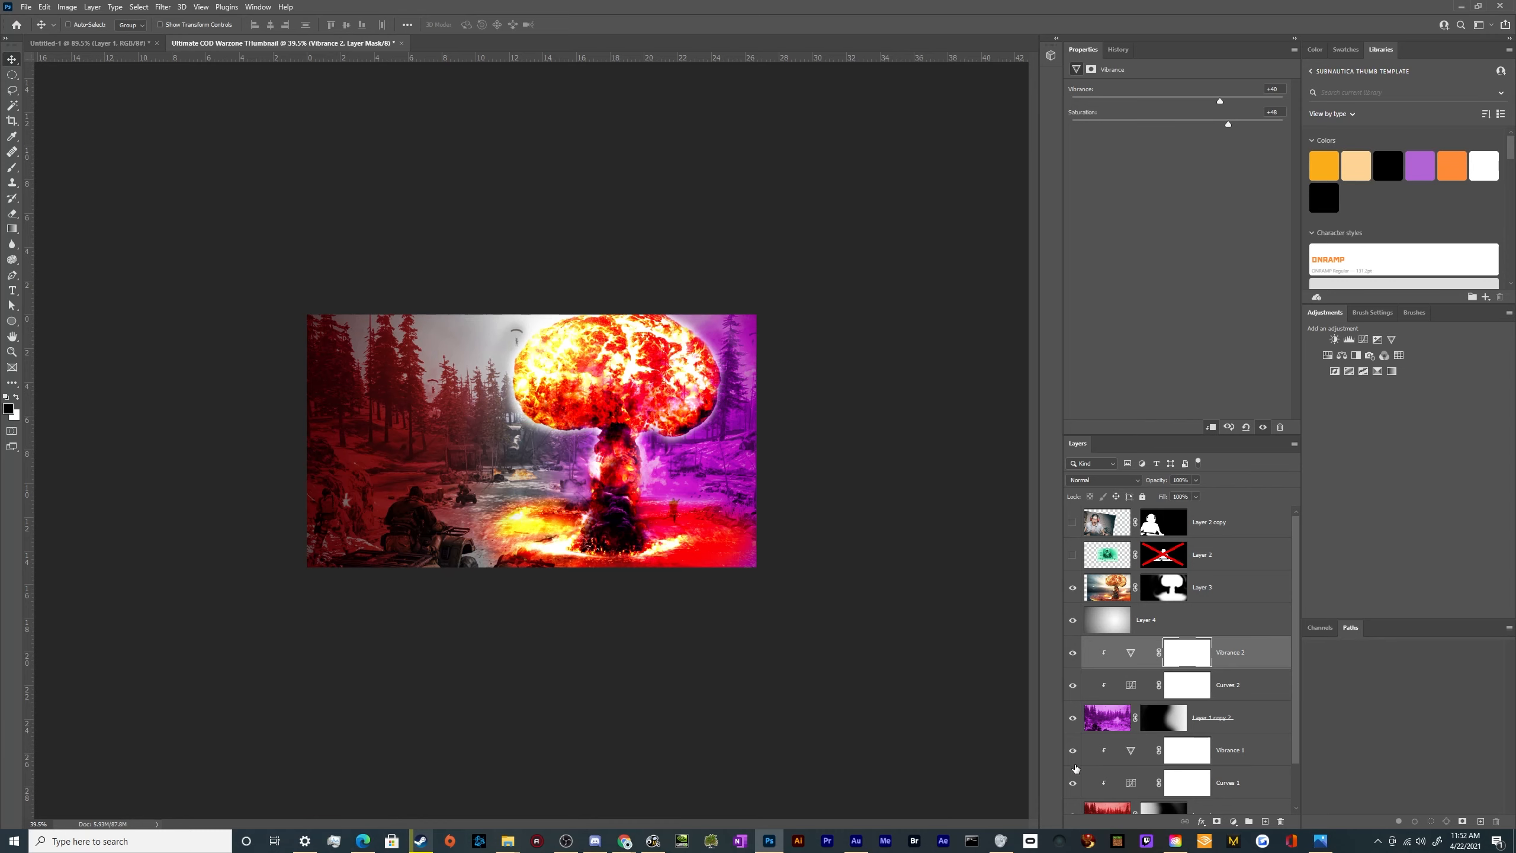
left_click(1072, 522)
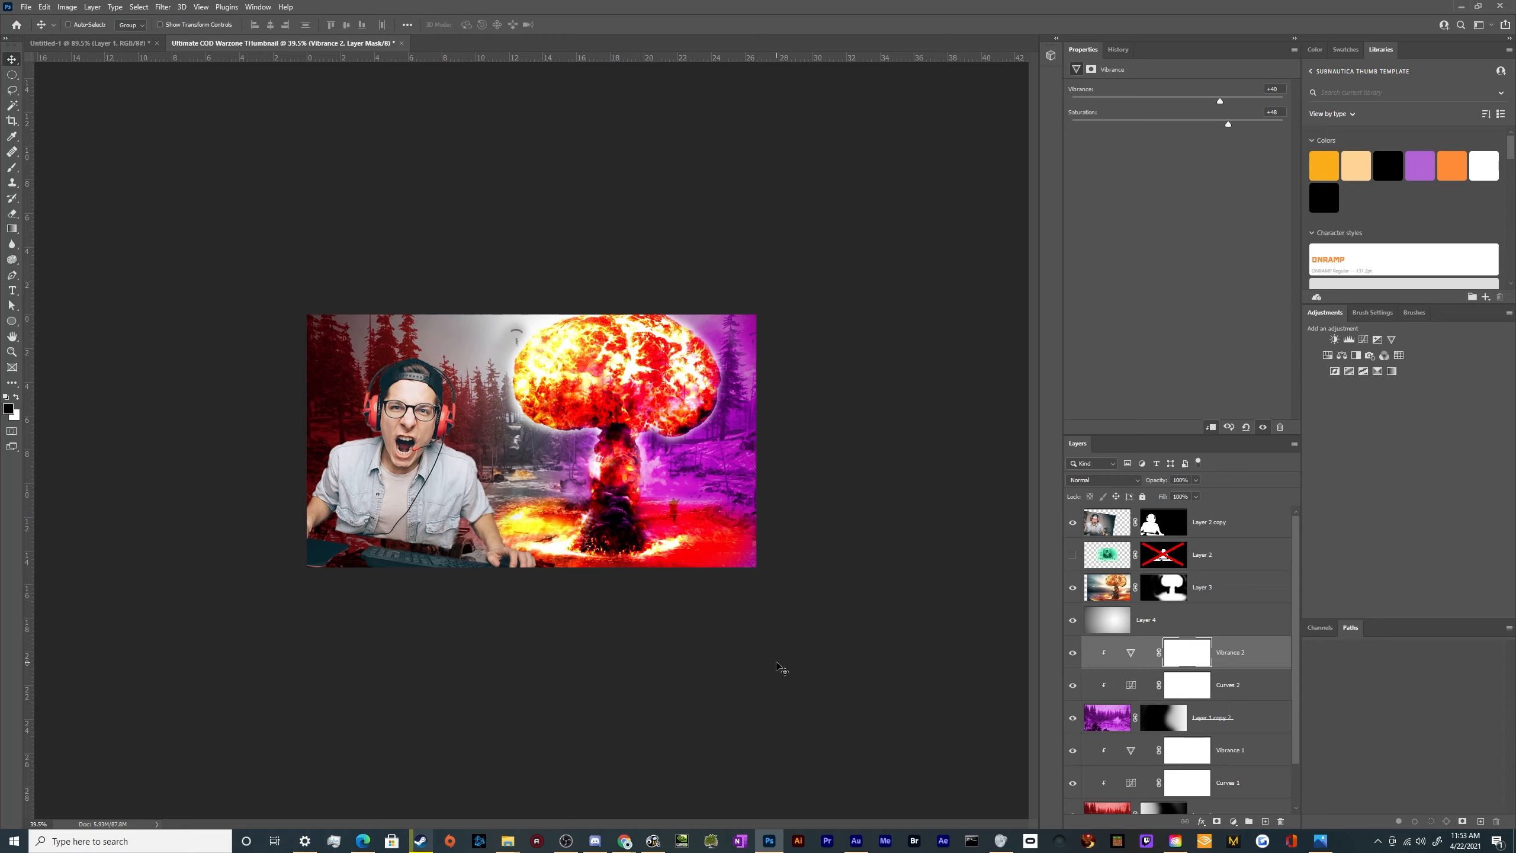
scroll(610, 668, "up", 3)
scroll(610, 669, "down", 2)
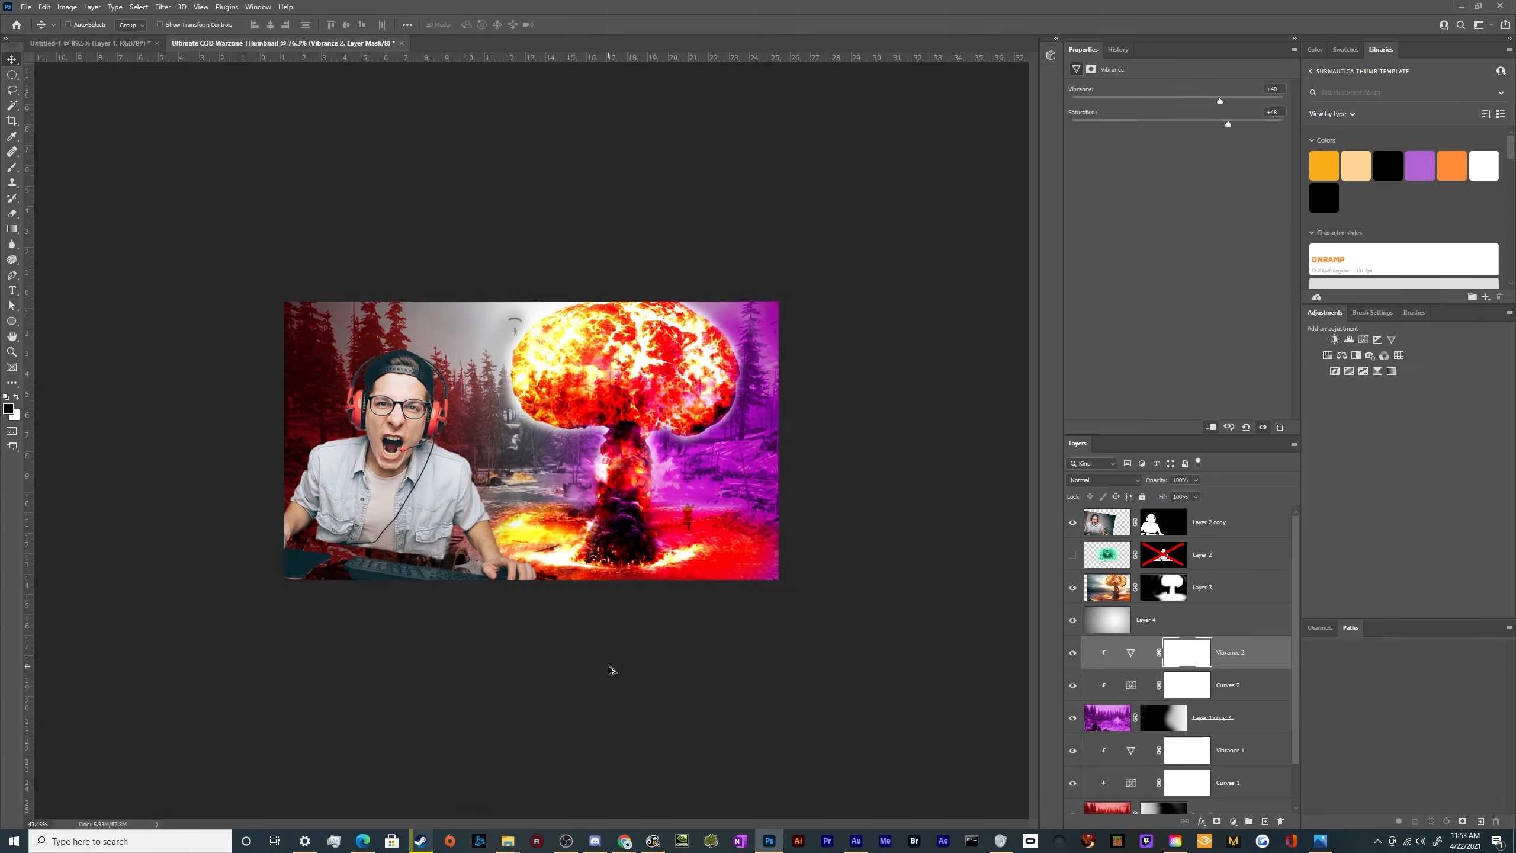
scroll(610, 669, "up", 3)
scroll(609, 668, "down", 1)
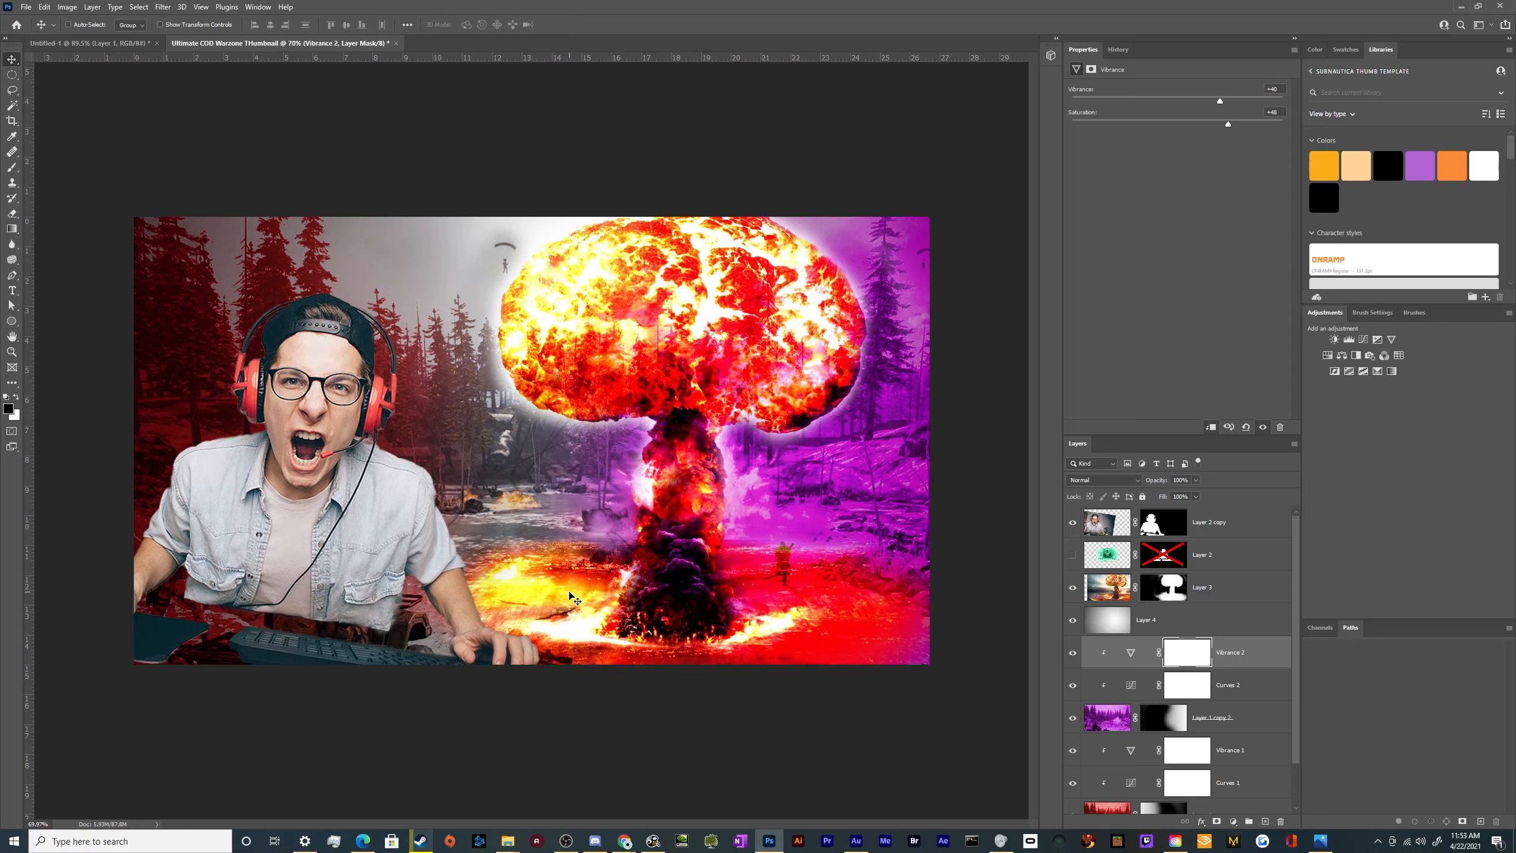
left_click(1163, 586)
key("b")
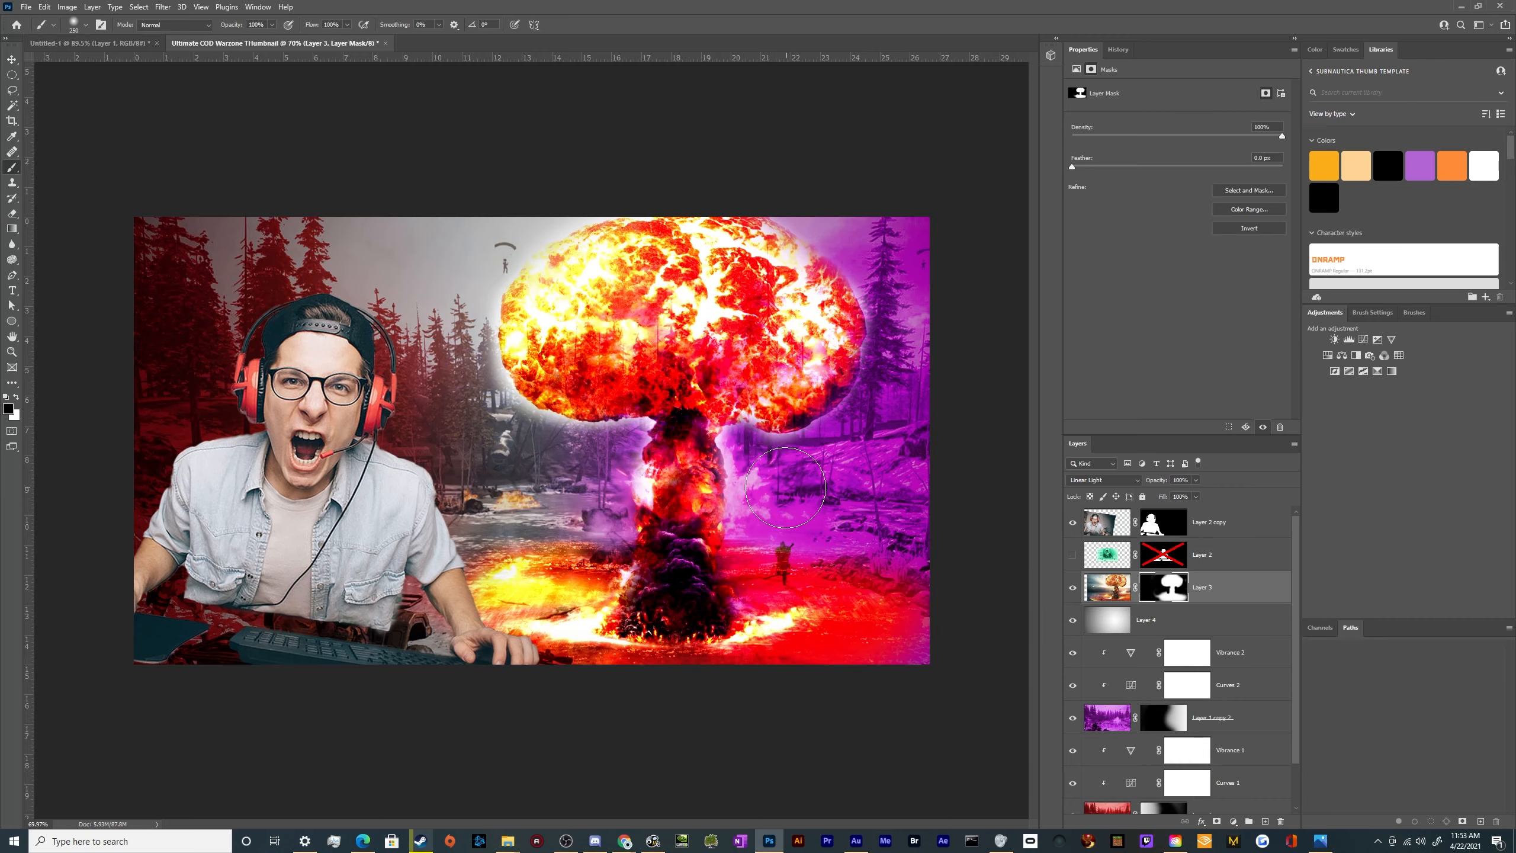
key("v")
scroll(397, 503, "down", 4)
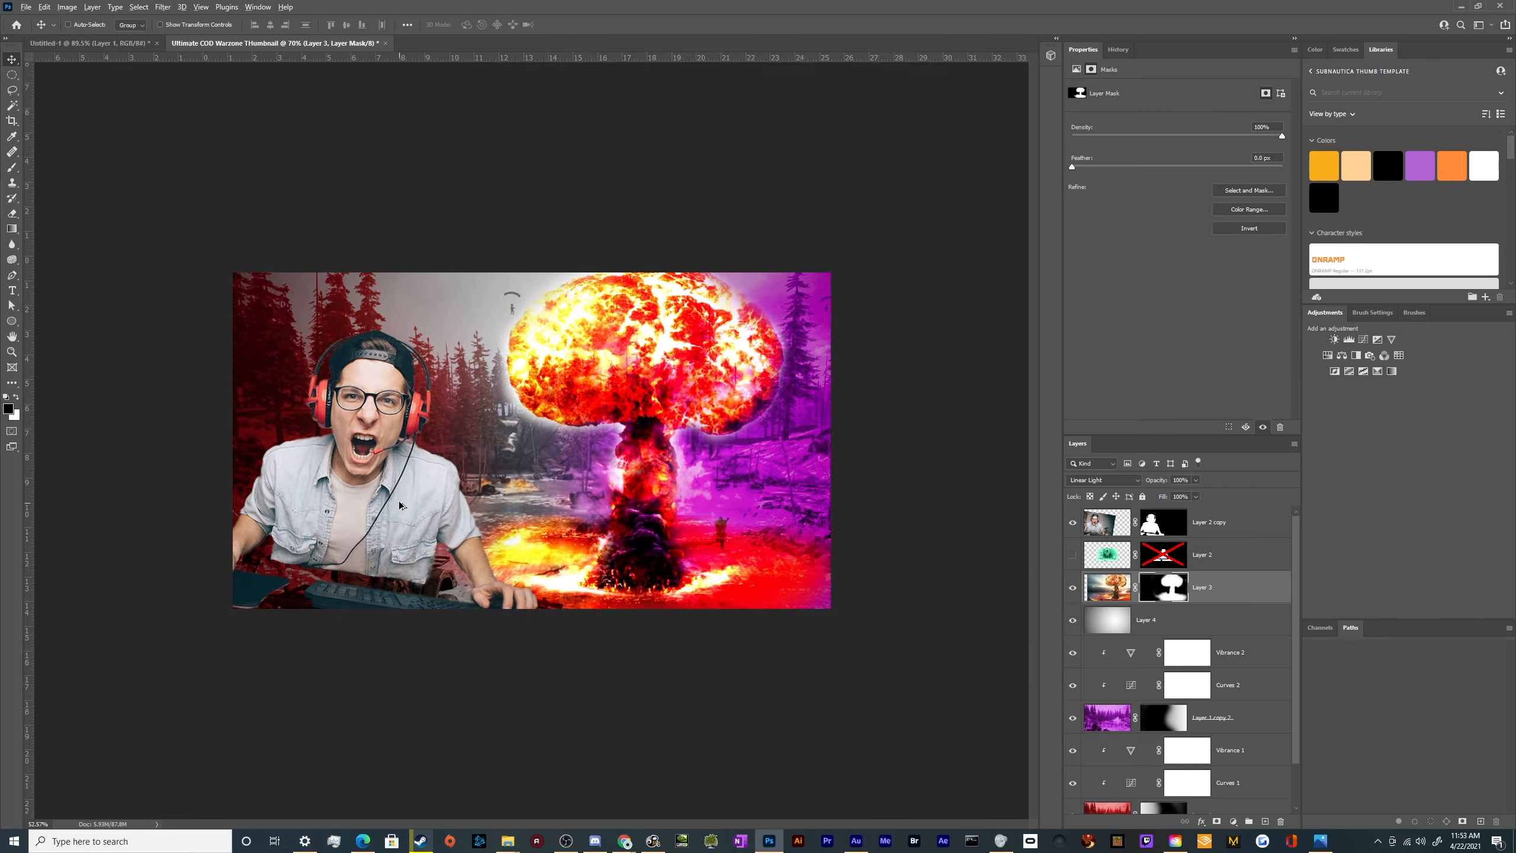
scroll(389, 496, "up", 3)
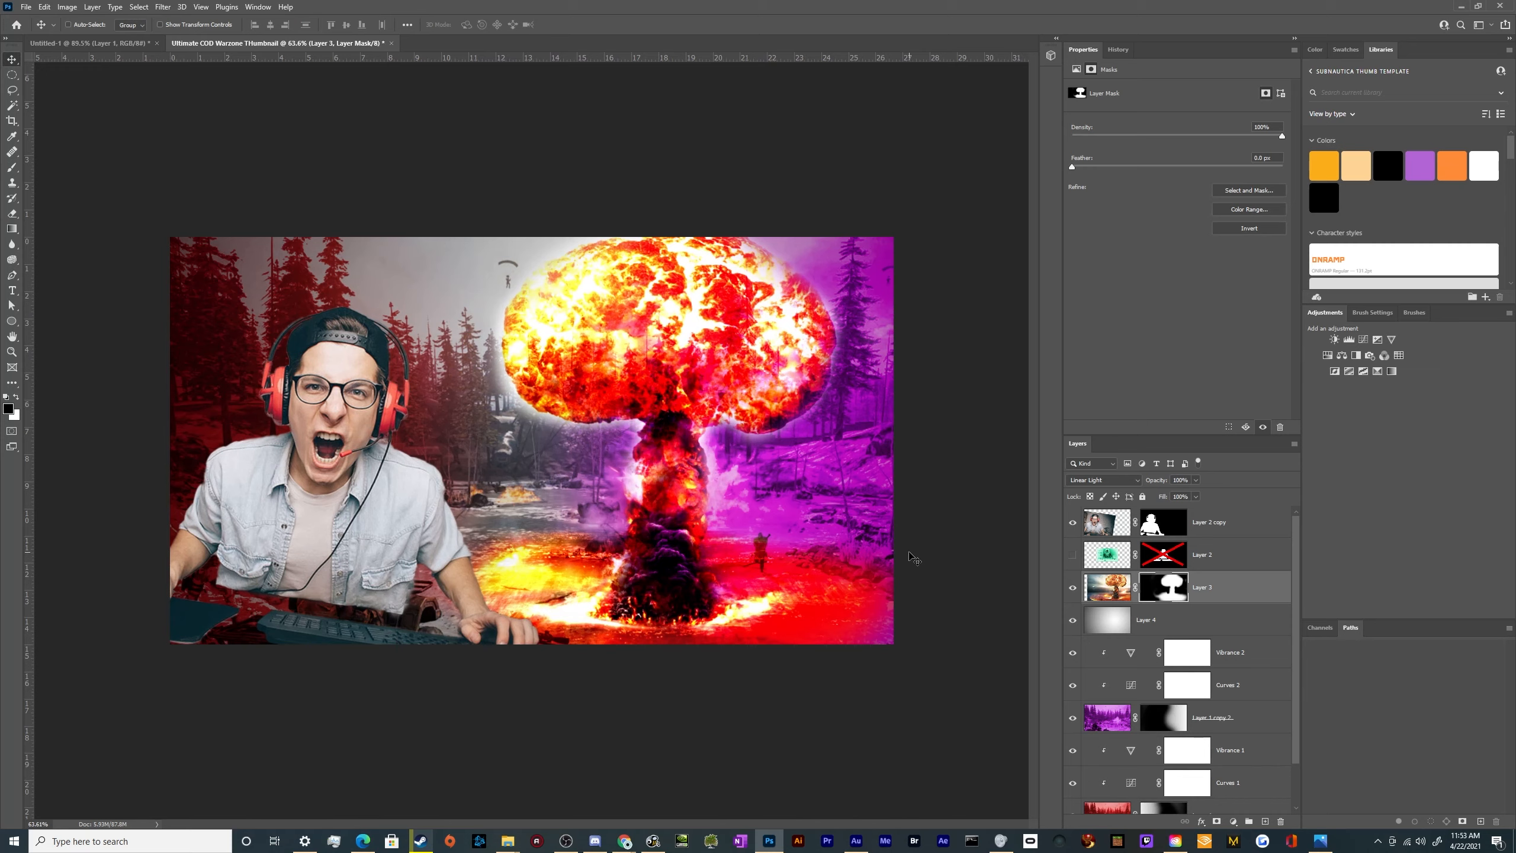
Paint white on the gamer layer's mask along the lower-left of the canvas to reveal the desk around the keyboard and mouse pad
left_click(1158, 533)
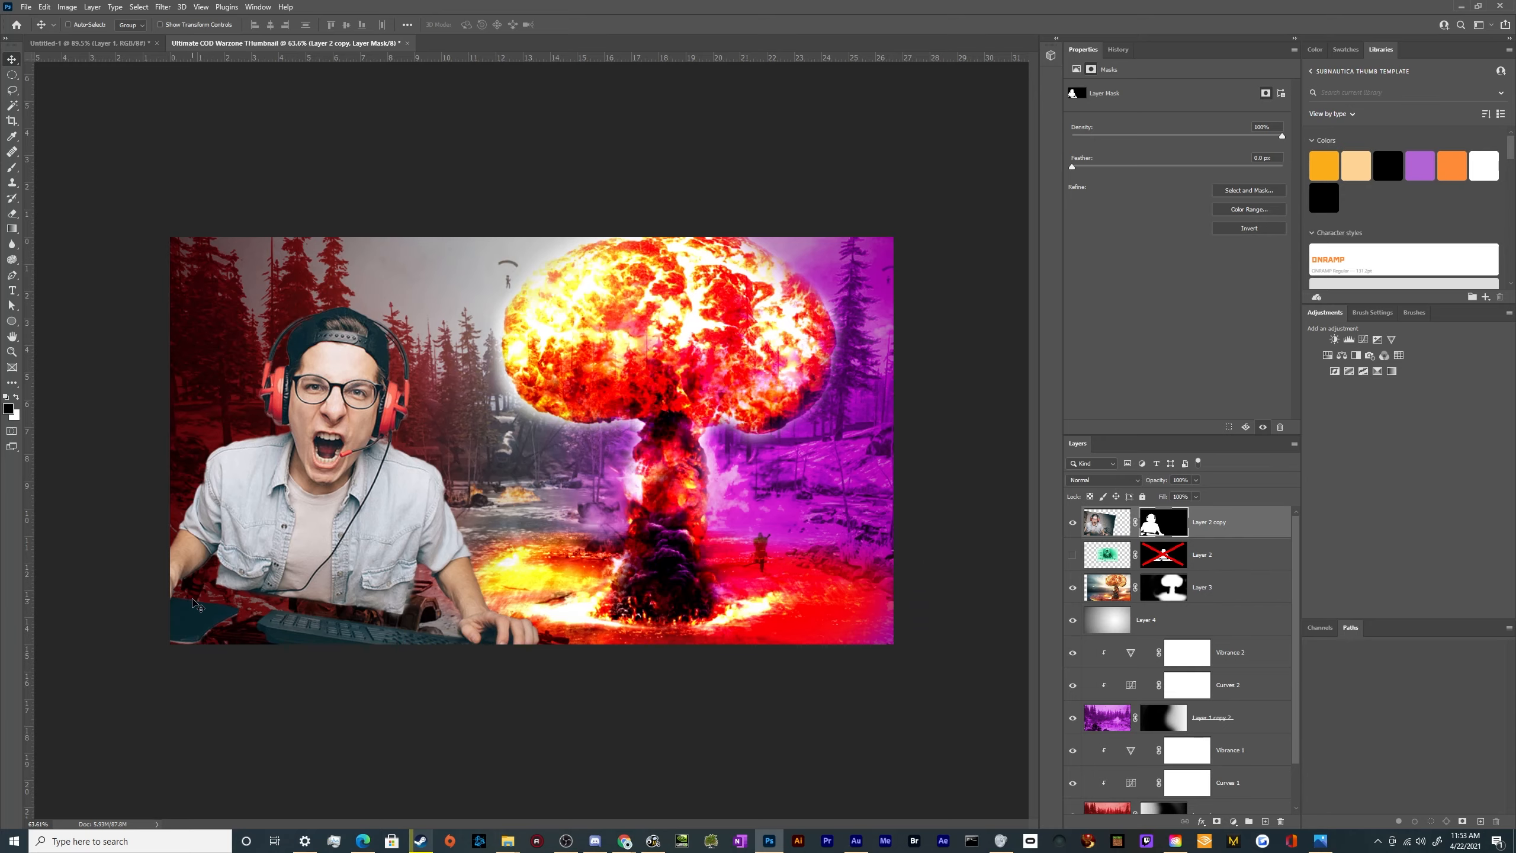
scroll(192, 602, "up", 5)
scroll(193, 602, "down", 5)
scroll(125, 620, "up", 3)
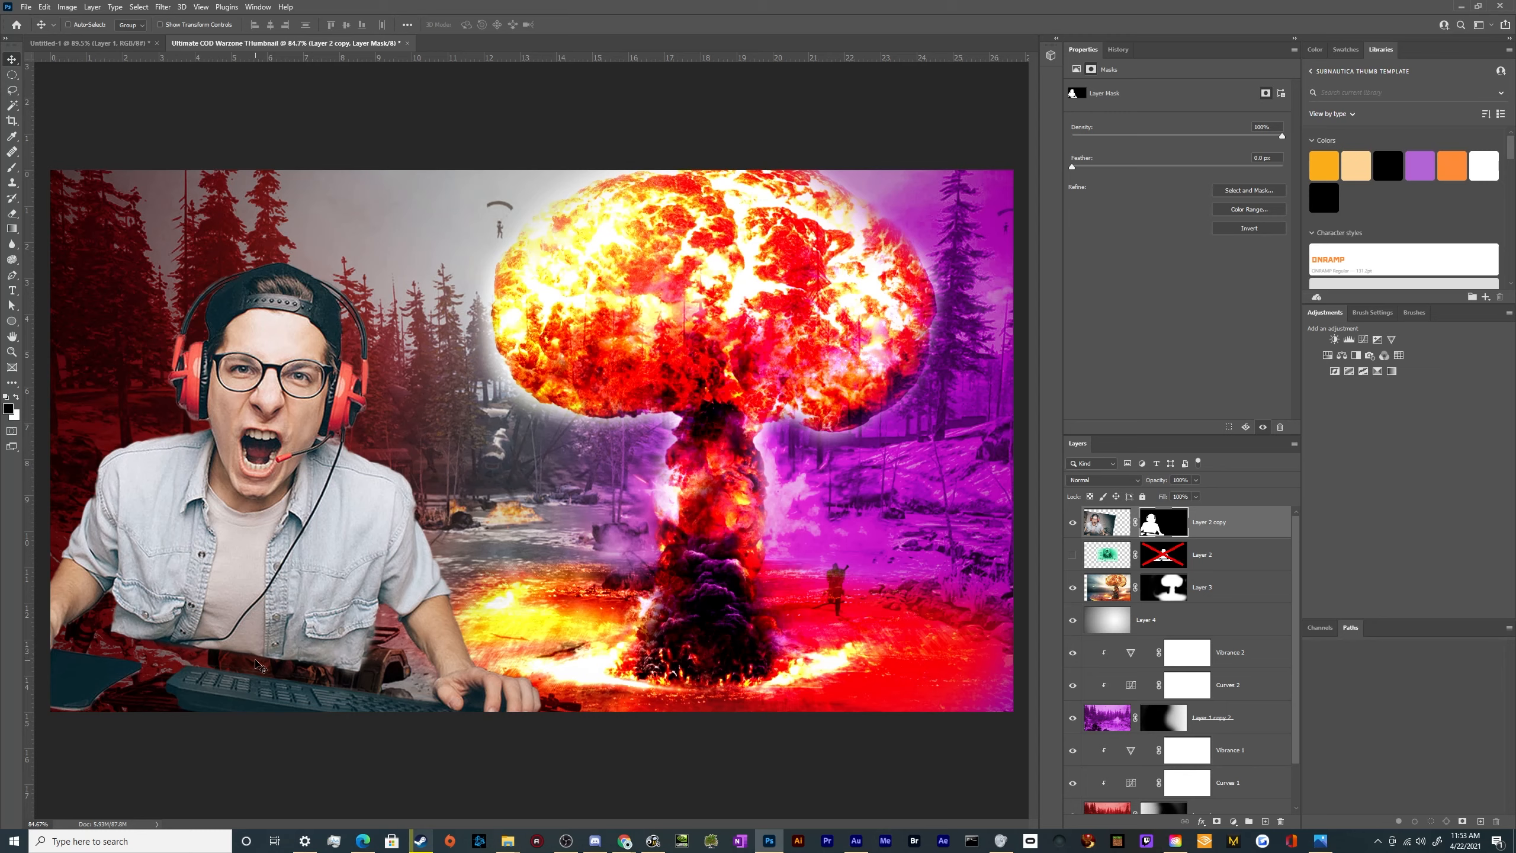
key("b")
mouse_move(182, 685)
left_mouse_down()
mouse_move(250, 681)
mouse_move(217, 707)
mouse_move(220, 684)
mouse_move(267, 687)
mouse_move(292, 718)
mouse_move(311, 686)
mouse_move(337, 710)
mouse_move(450, 734)
left_mouse_up()
key("ctrl+z")
key("x")
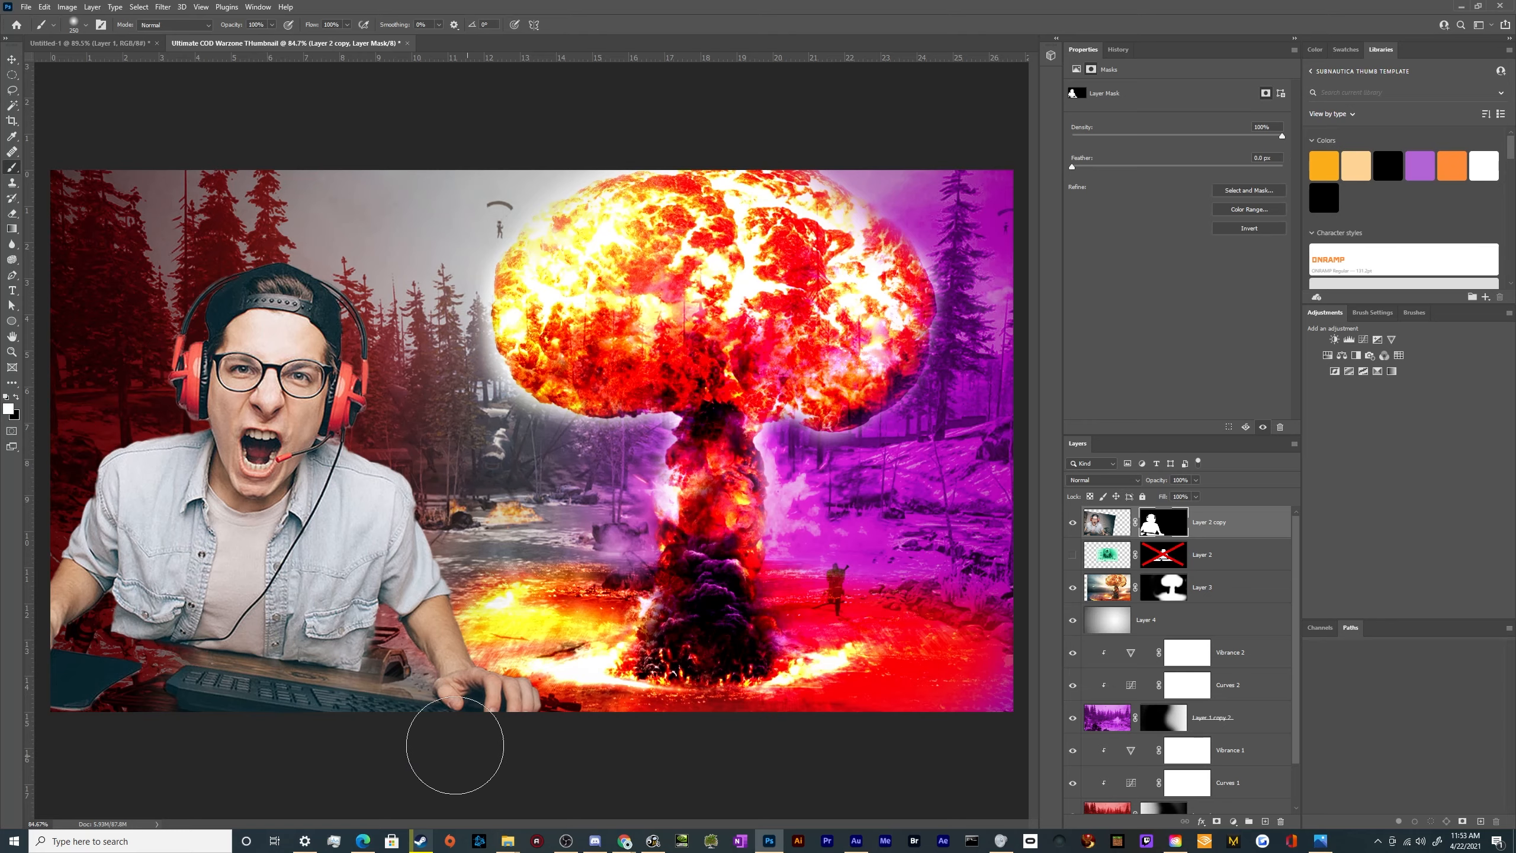
mouse_move(139, 699)
left_mouse_down()
mouse_move(191, 701)
mouse_move(50, 703)
left_mouse_up()
key("v")
scroll(363, 403, "down", 4)
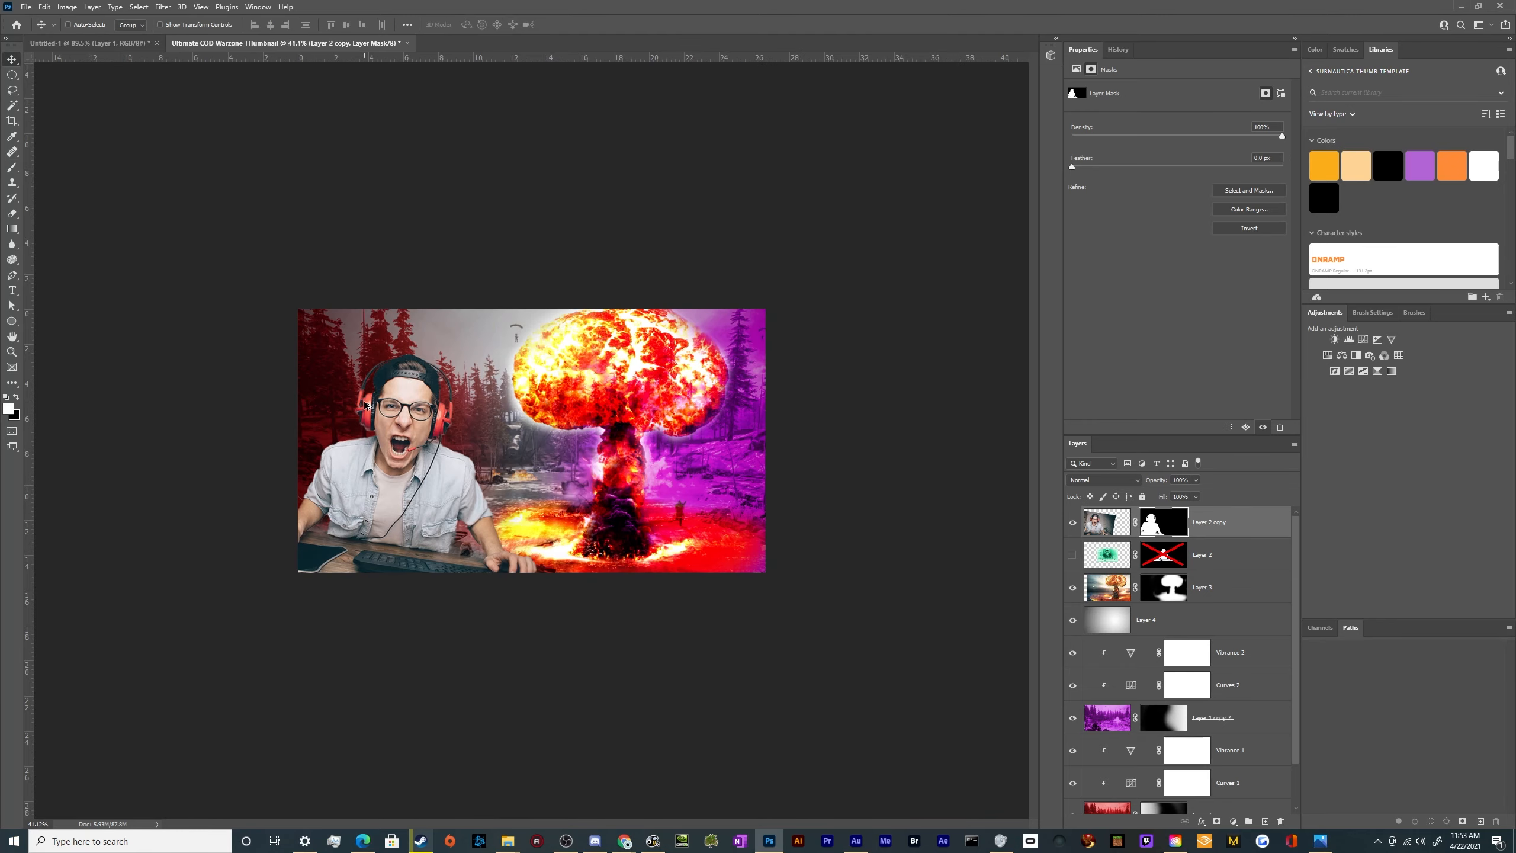
scroll(353, 416, "up", 4)
scroll(622, 504, "down", 2)
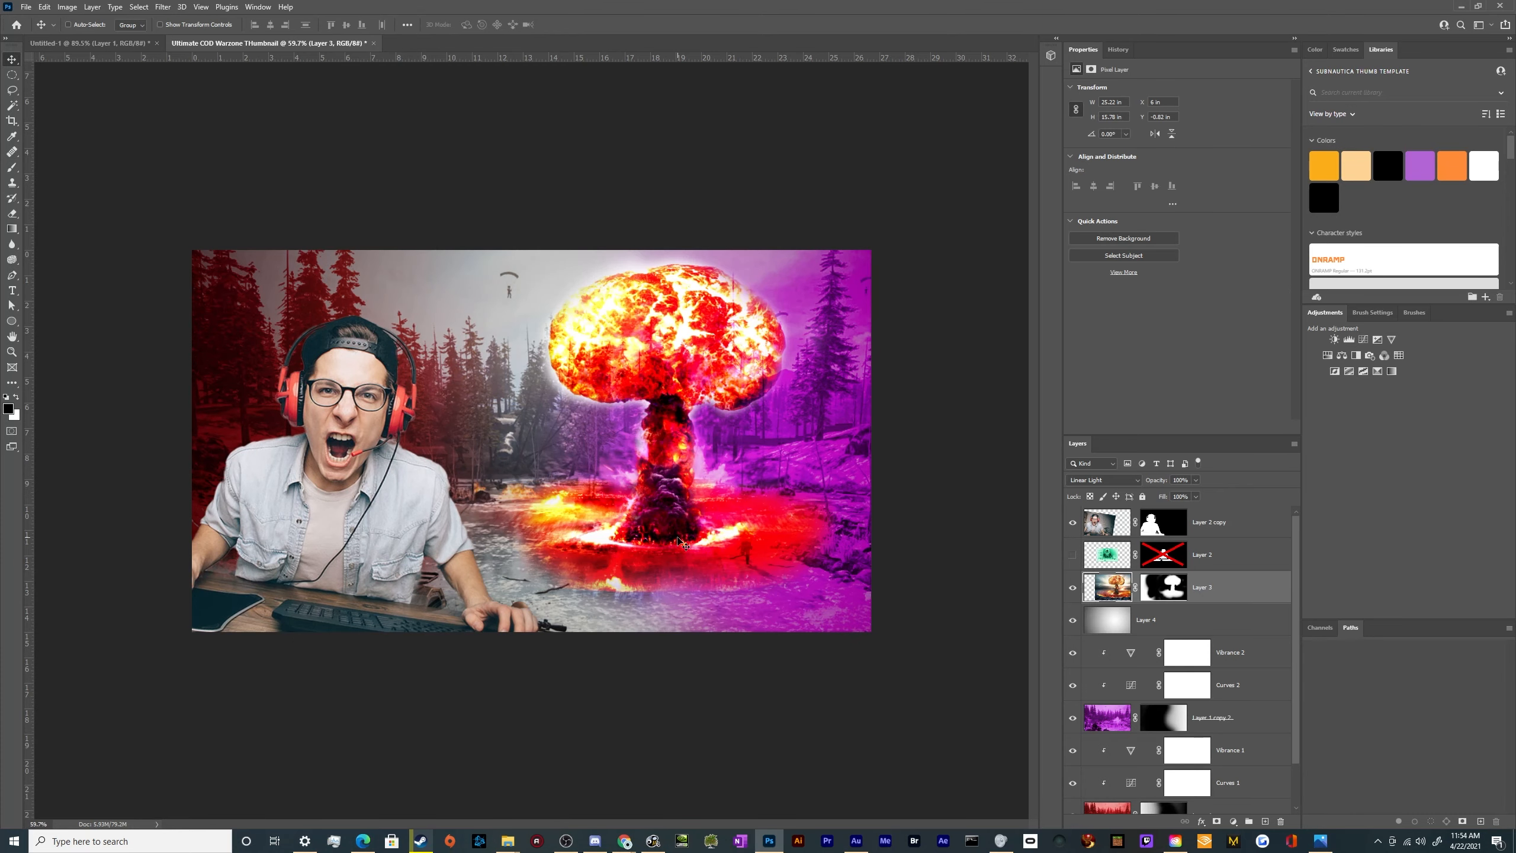
Scale the mushroom cloud layer to 96.93% and position it so the whole cap fits inside the canvas beside the gamer
scroll(632, 548, "up", 5)
scroll(639, 555, "down", 6)
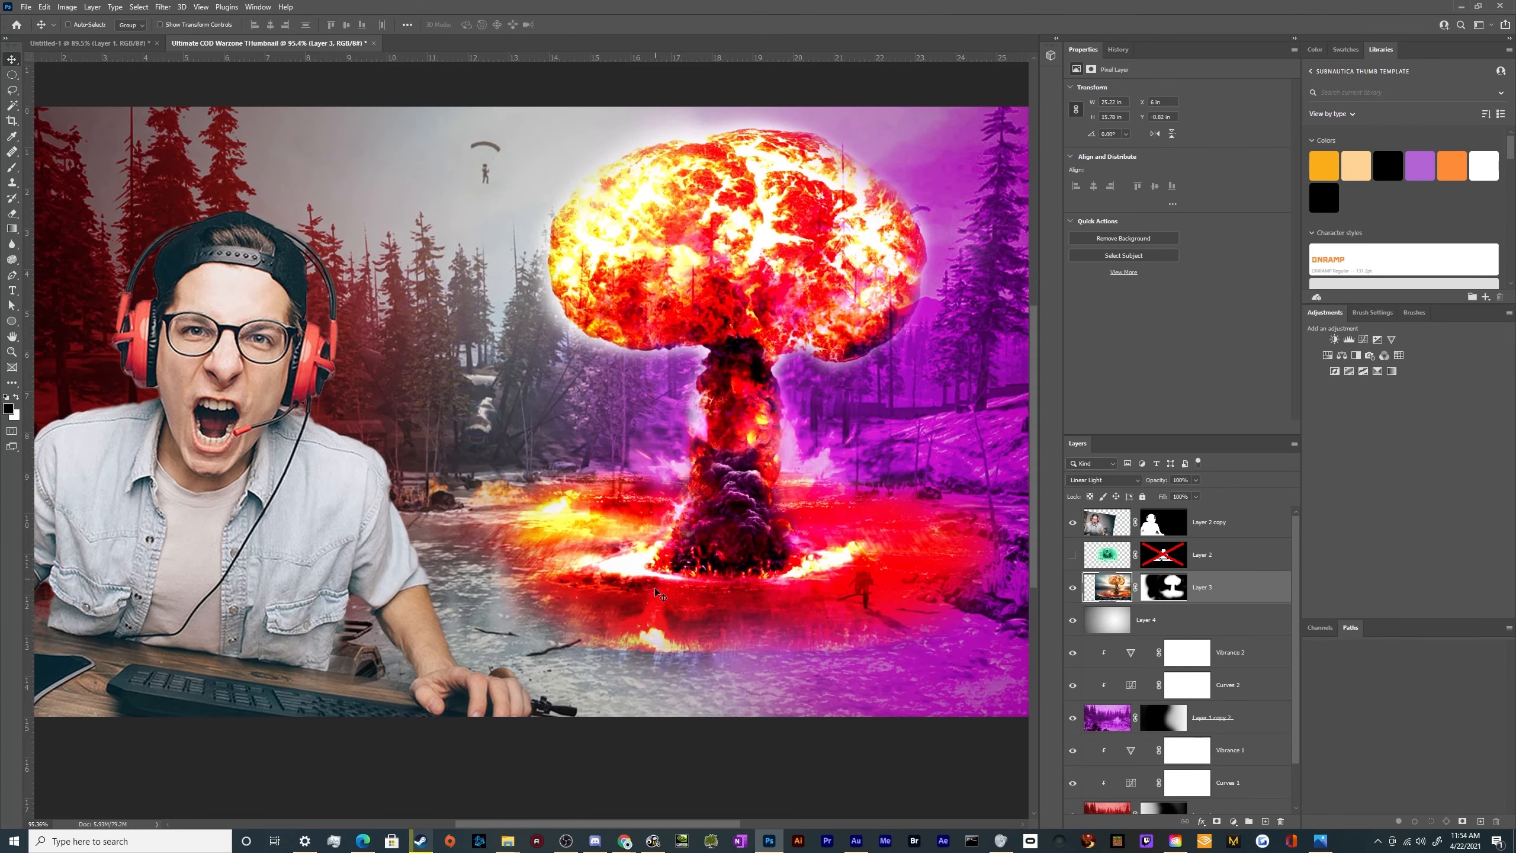
scroll(654, 578, "up", 1)
key("ctrl+t")
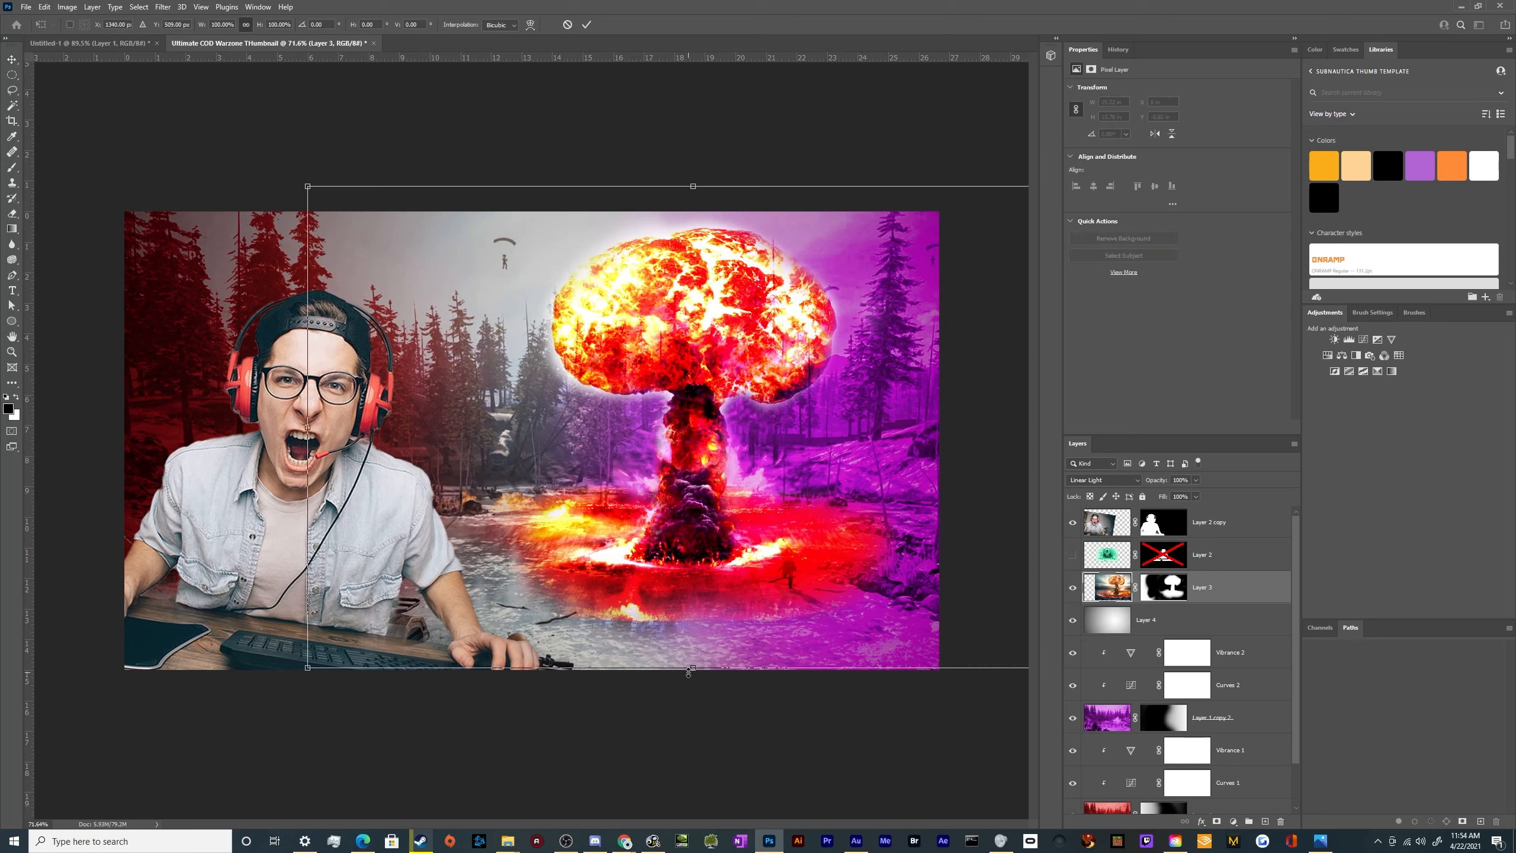
left_click_drag(688, 672, 666, 605)
left_click_drag(669, 243, 669, 191)
left_click_drag(675, 350, 698, 357)
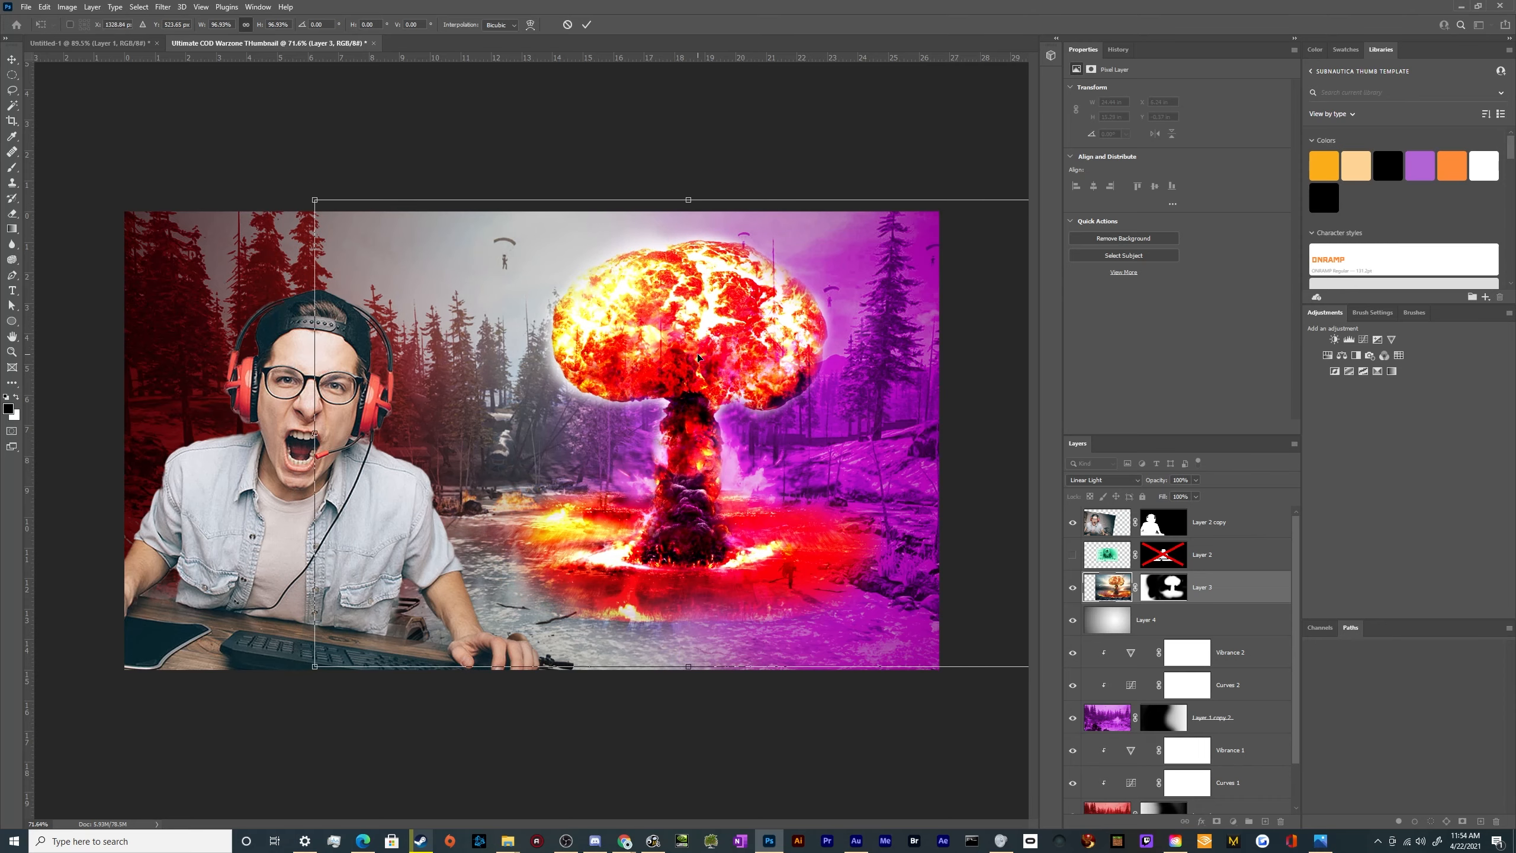
key("Return")
scroll(686, 418, "down", 6)
scroll(560, 511, "up", 5)
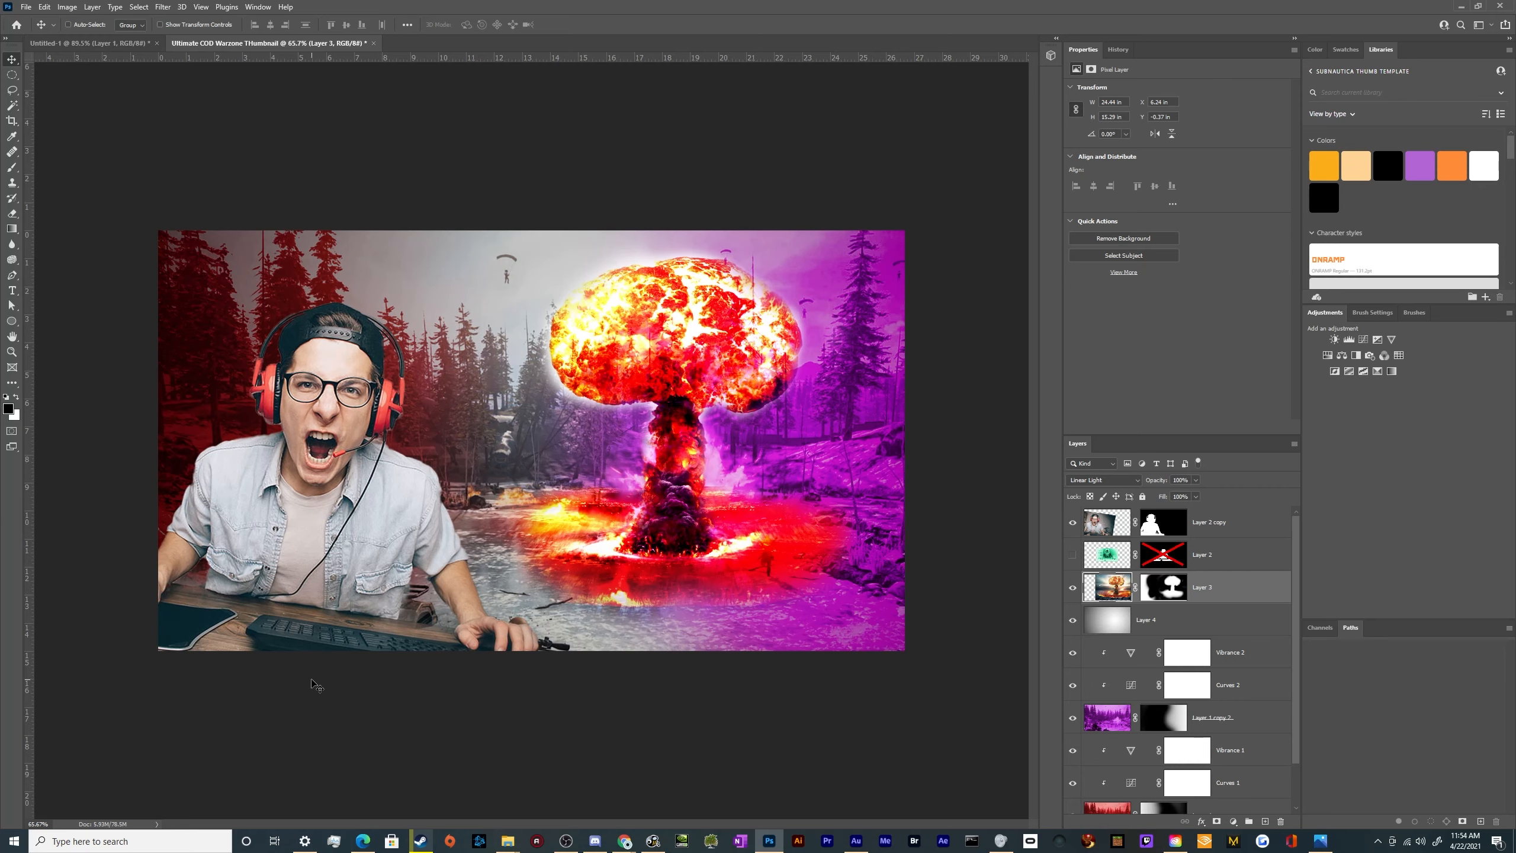
Check the reference thumbnails document, then switch to Chrome and open the full Wikimedia Commons Call of Duty Warzone logo from the logo image results
left_click(72, 43)
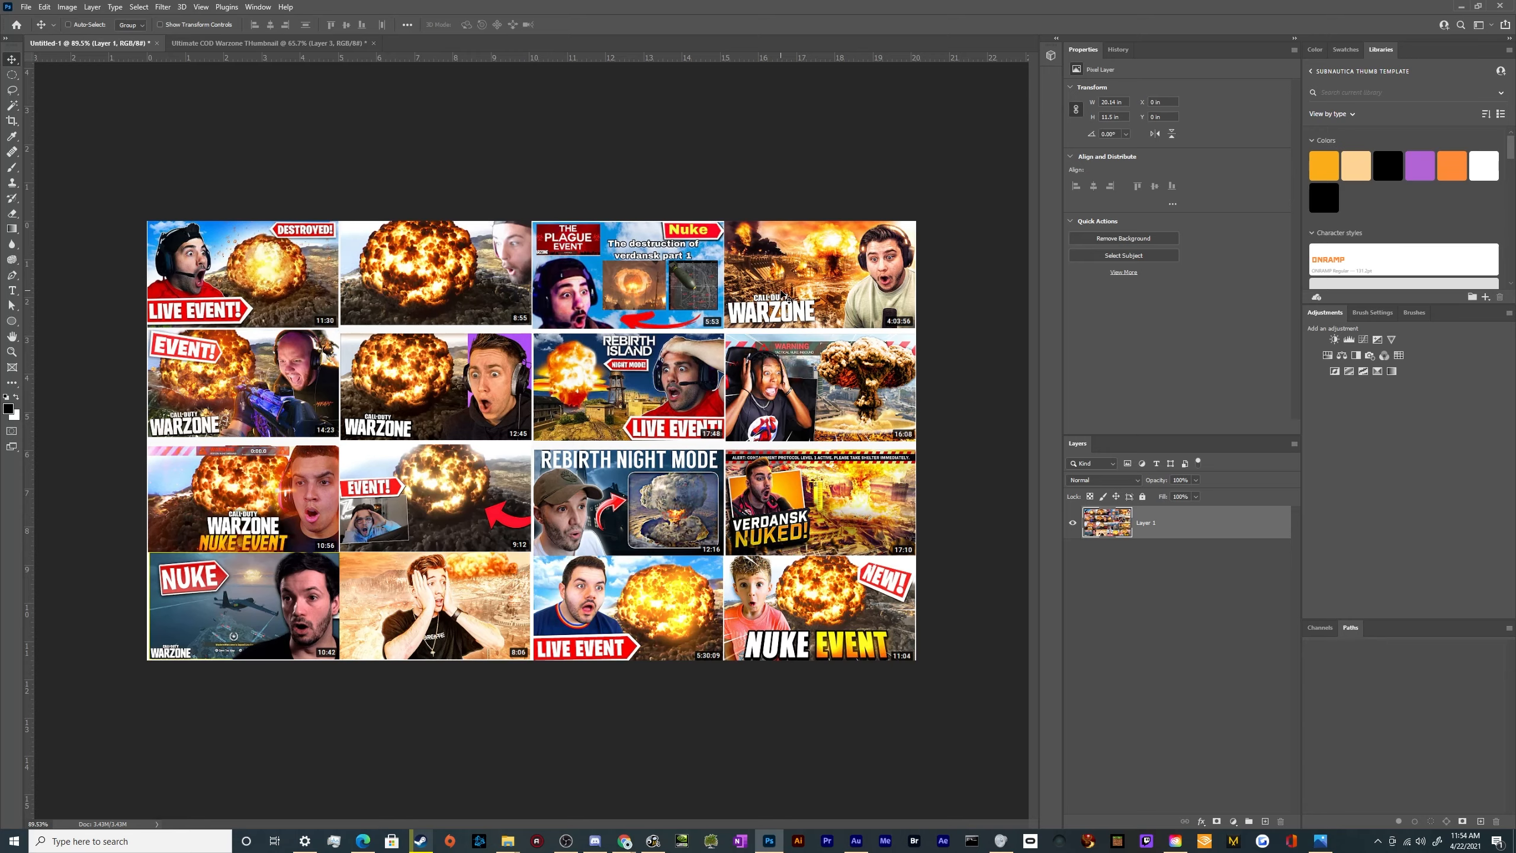
left_click(326, 44)
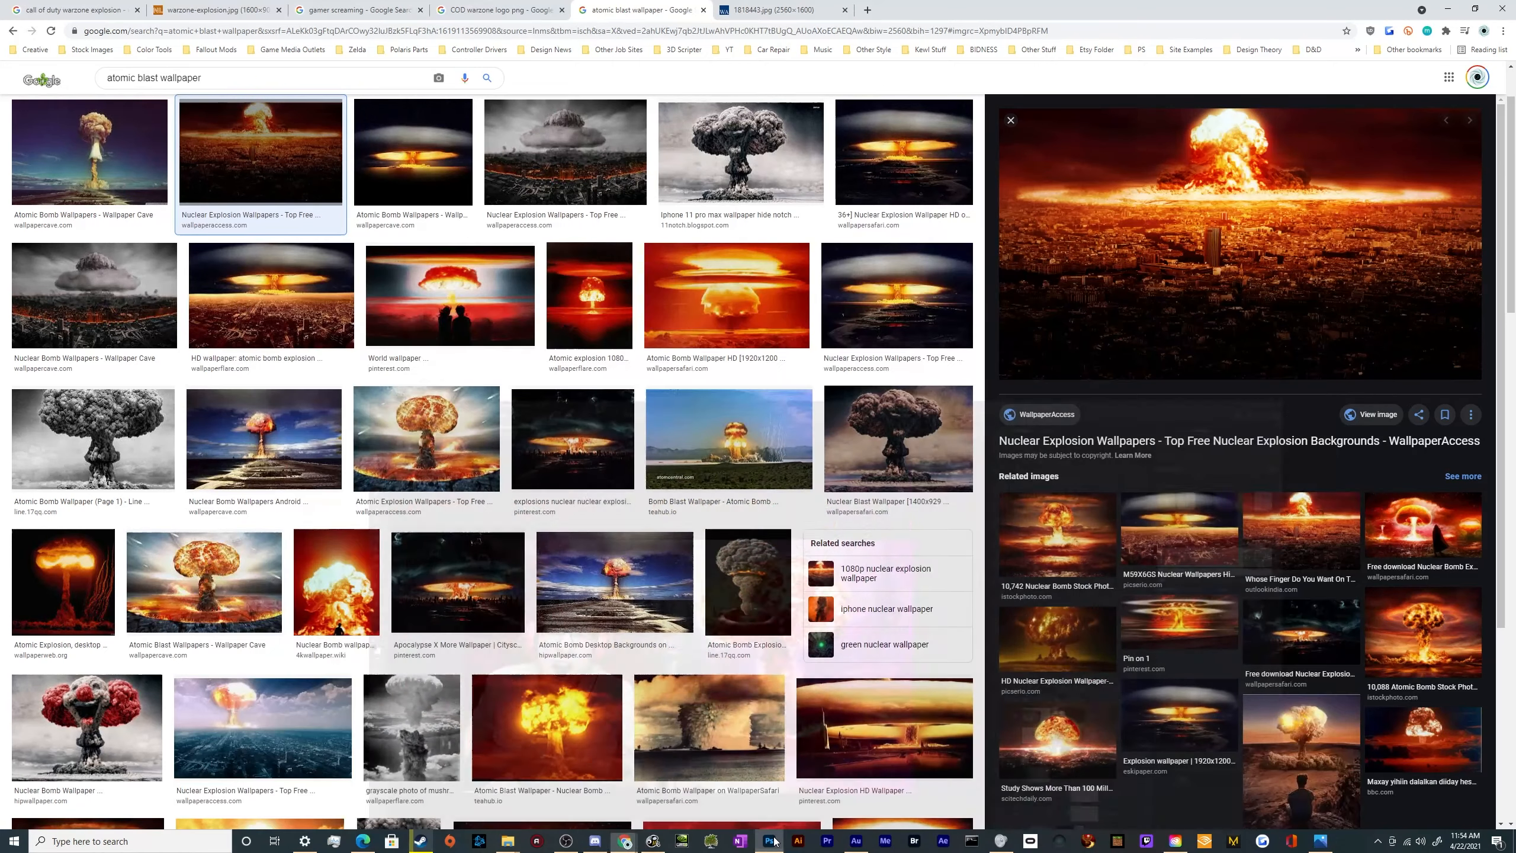
left_click(770, 841)
key("ctrl+Tab")
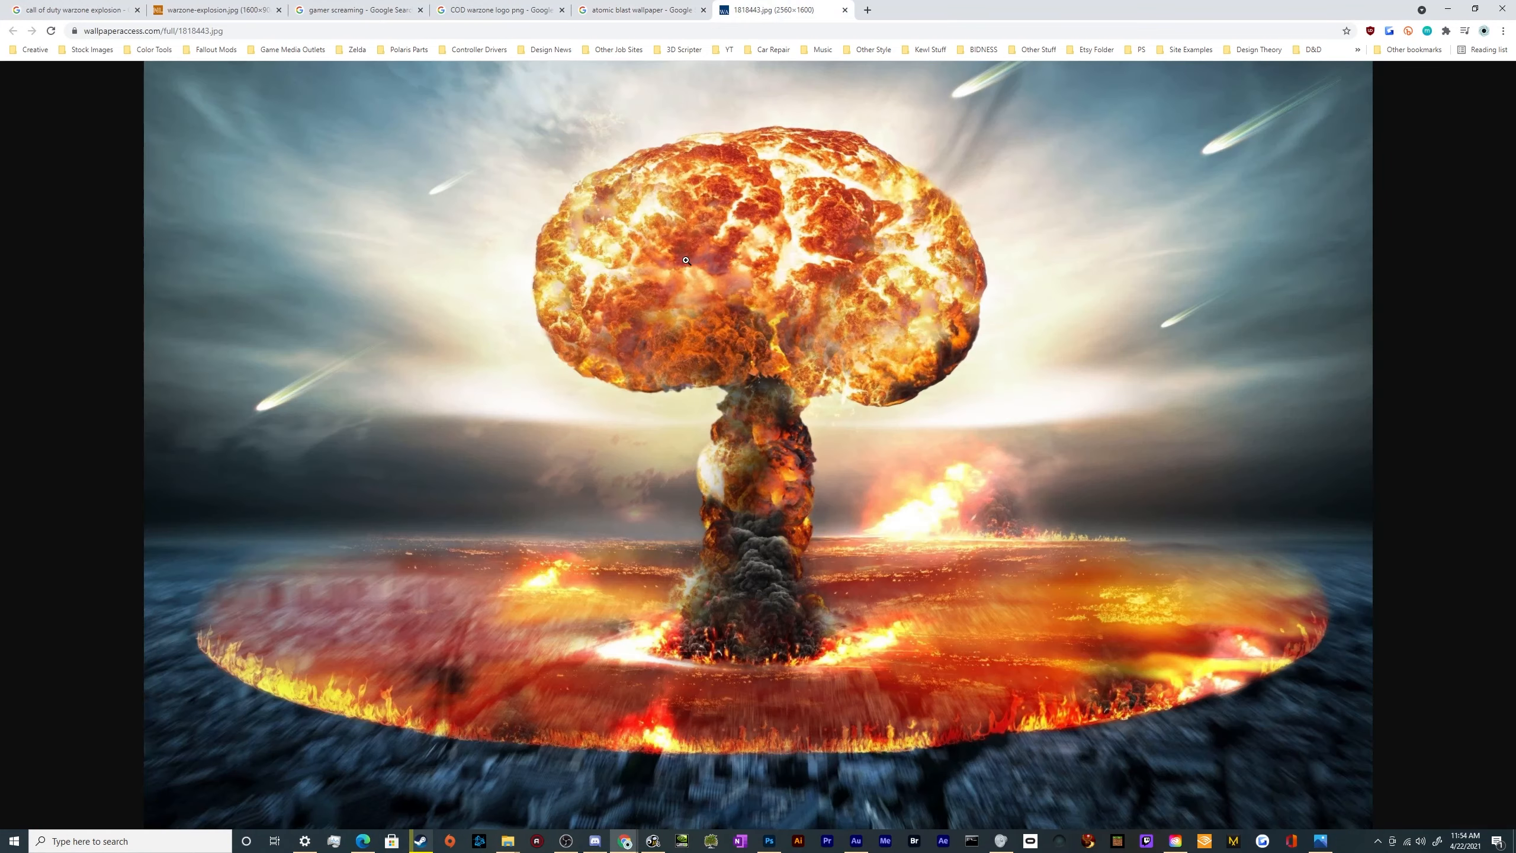
left_click(481, 11)
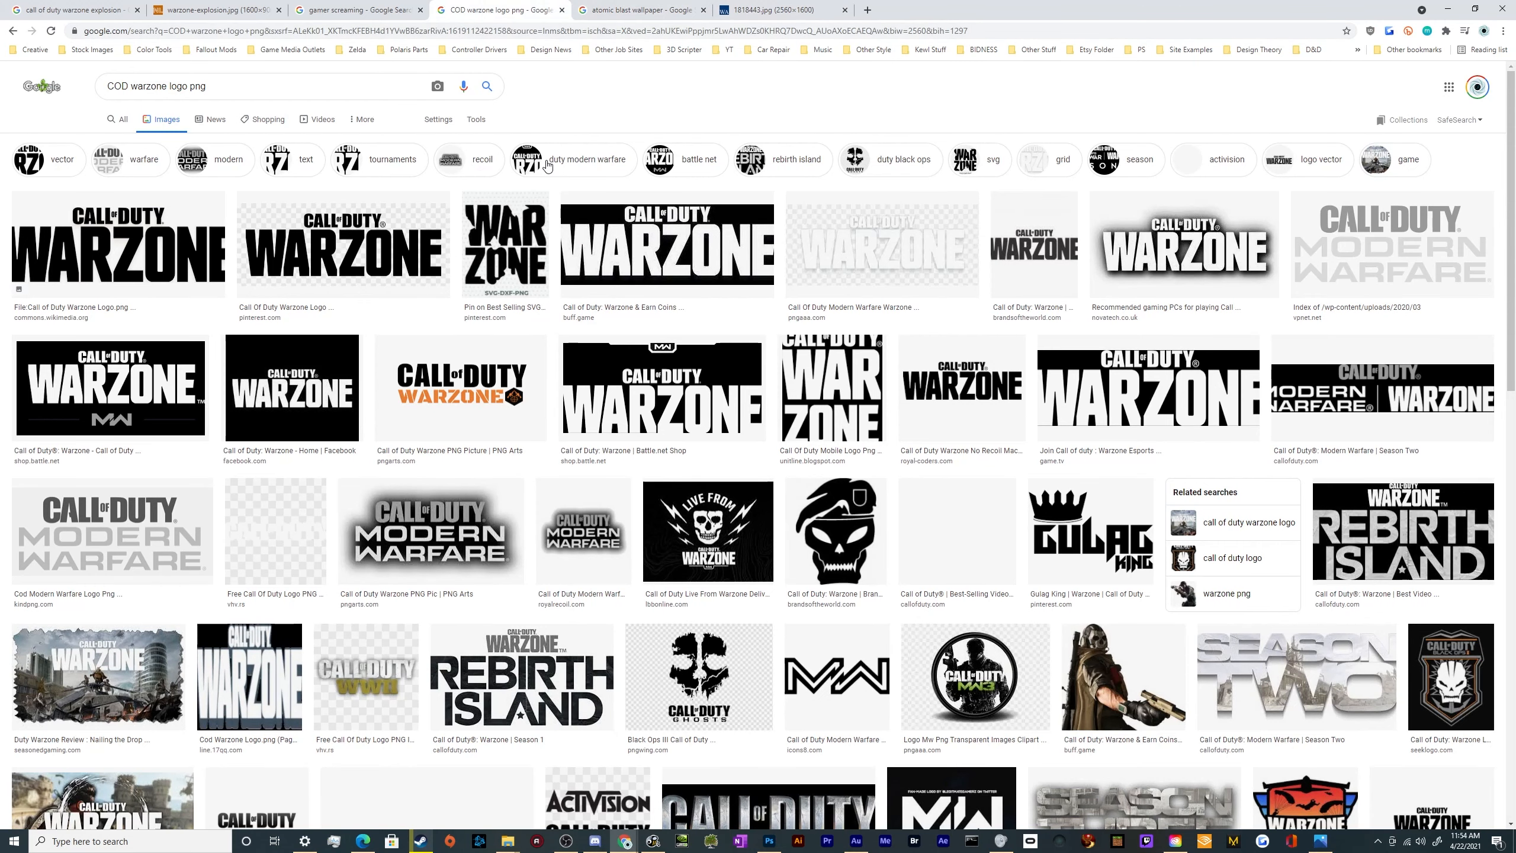
left_click(781, 9)
left_click(467, 4)
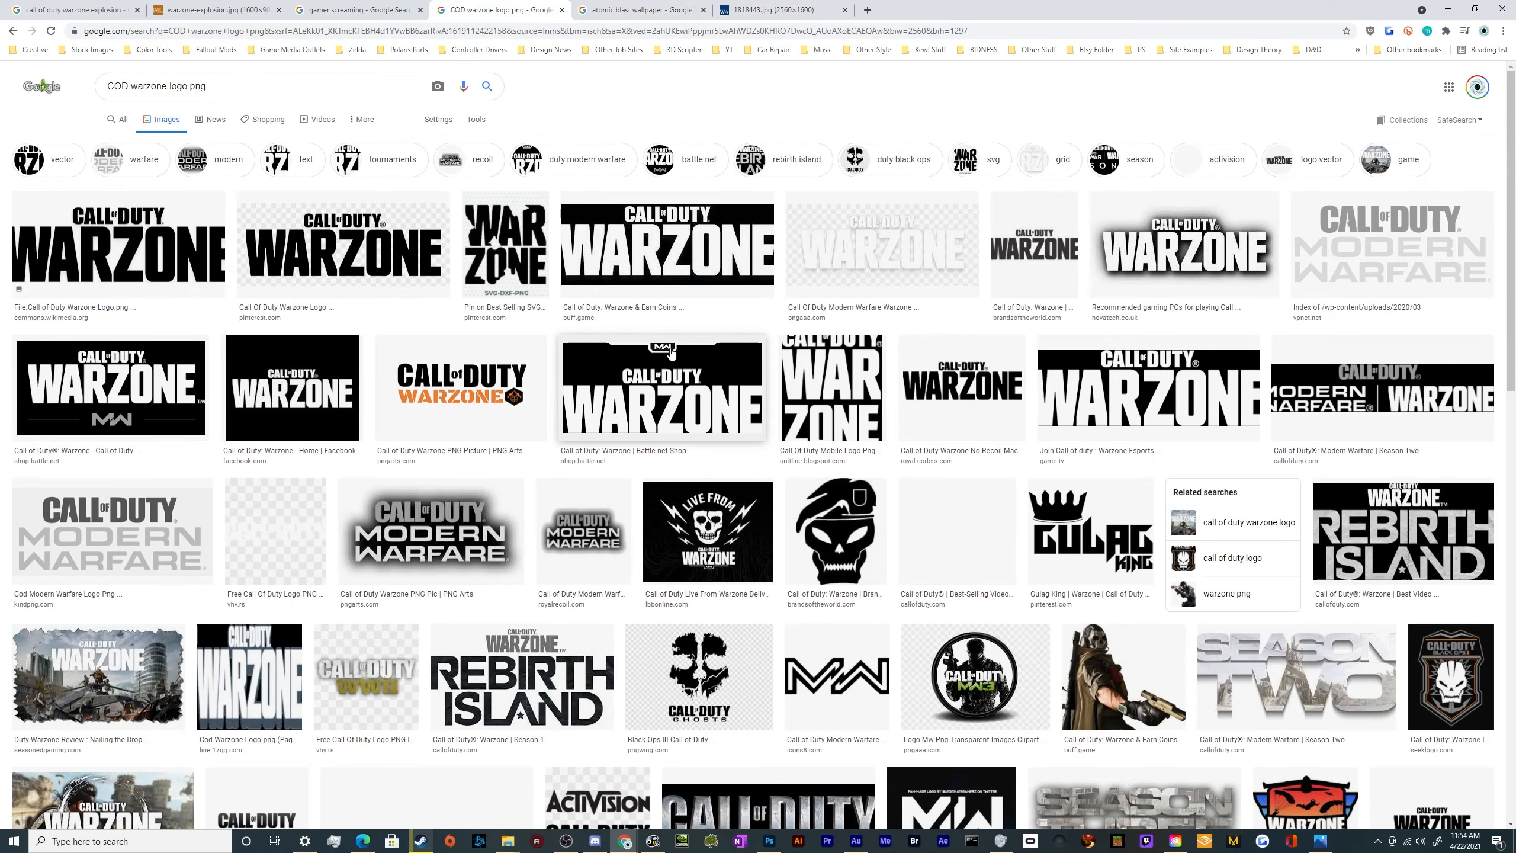
left_click(119, 245)
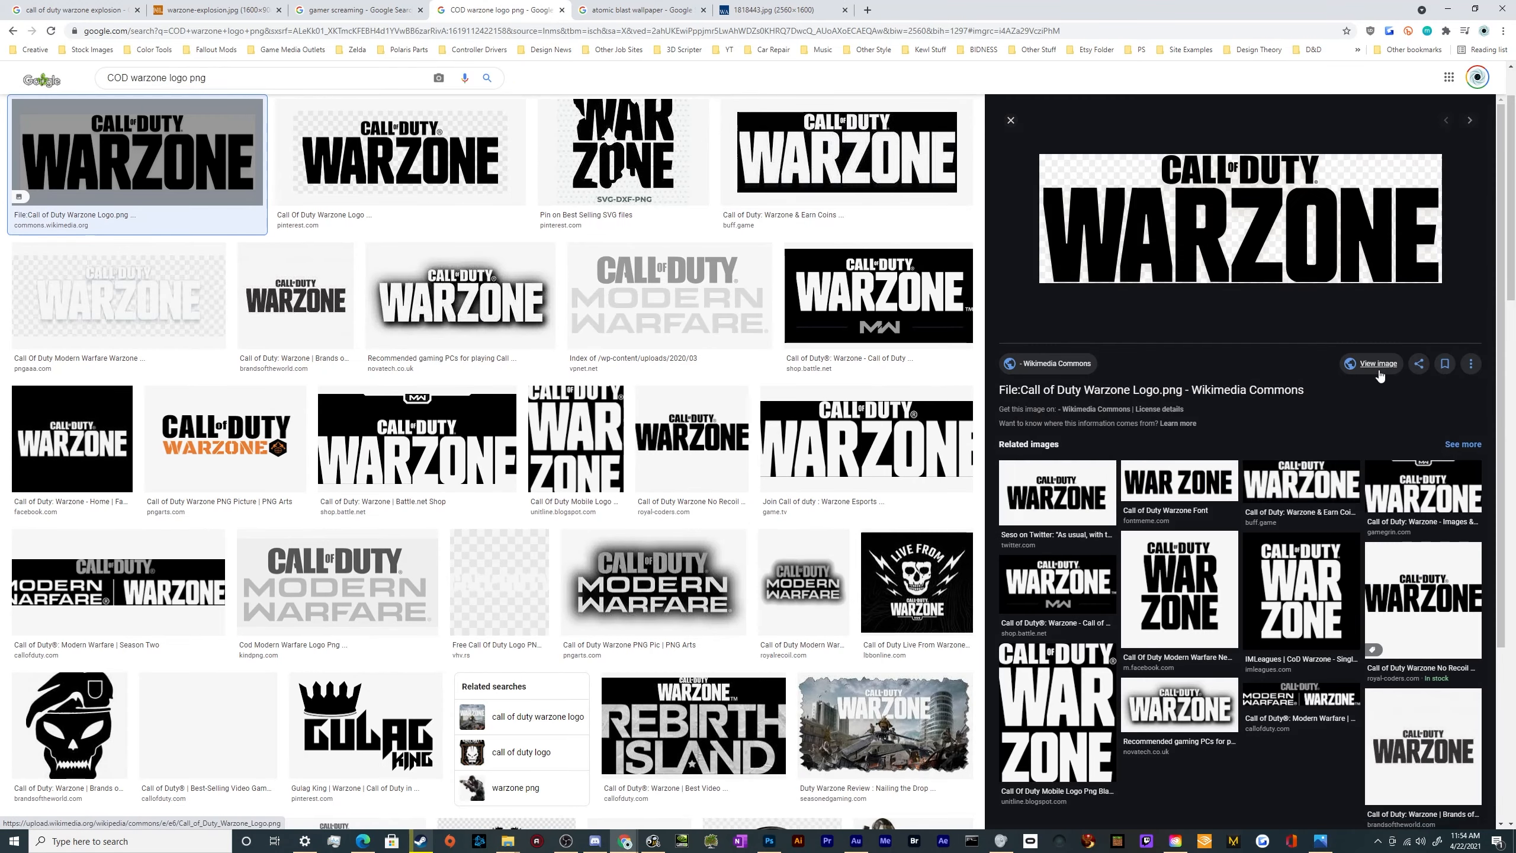
left_click(1378, 364)
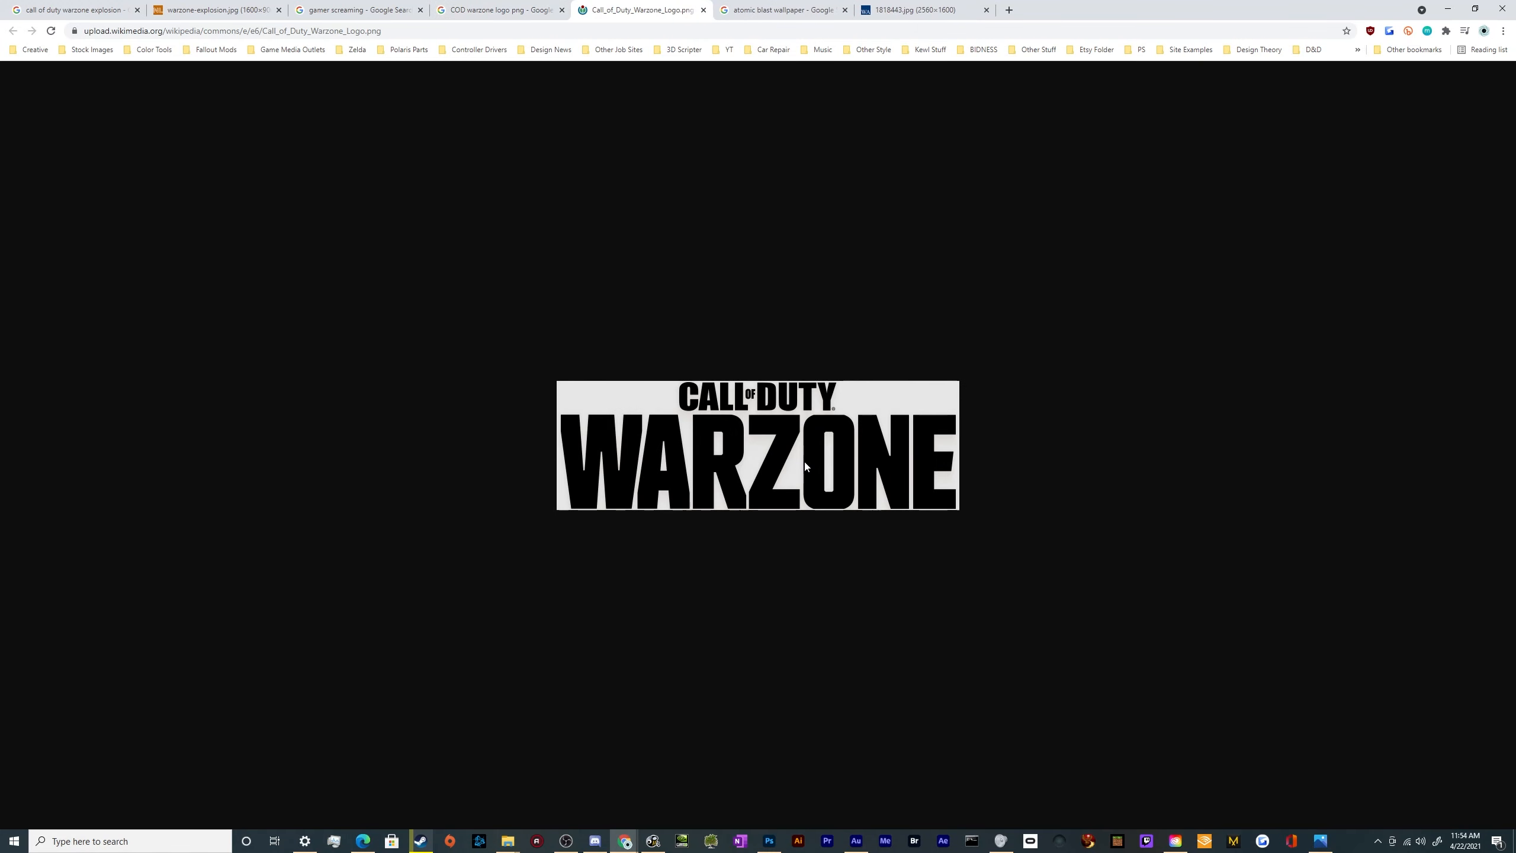
Save the logo as a PNG image named Call_of_Duty_Warzone_Logo in the Temp PS Folder
key("ctrl+s")
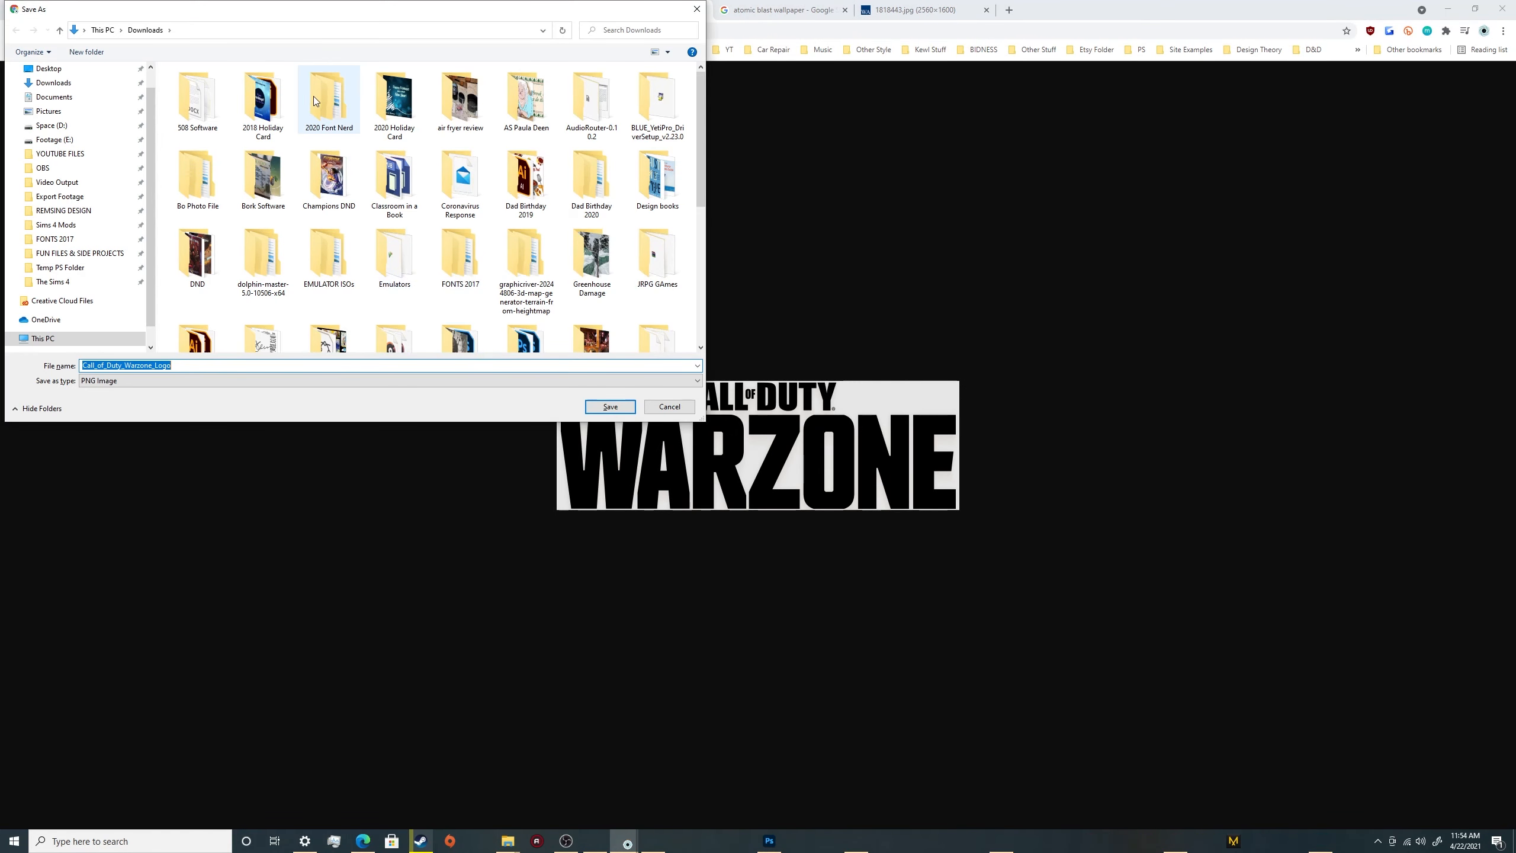
left_click_drag(308, 16, 579, 200)
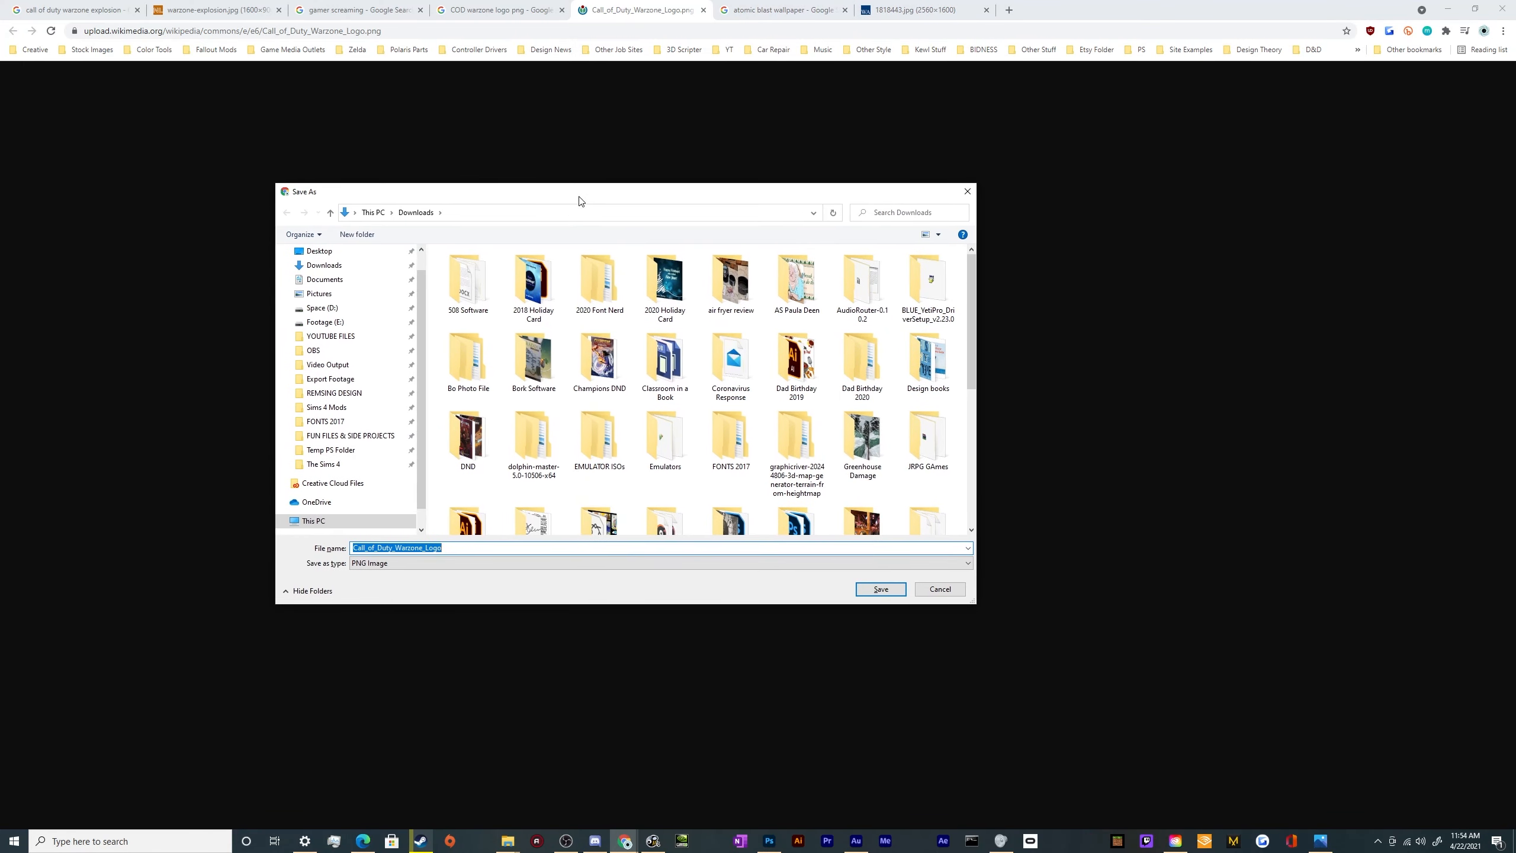
left_click(351, 453)
left_click(880, 588)
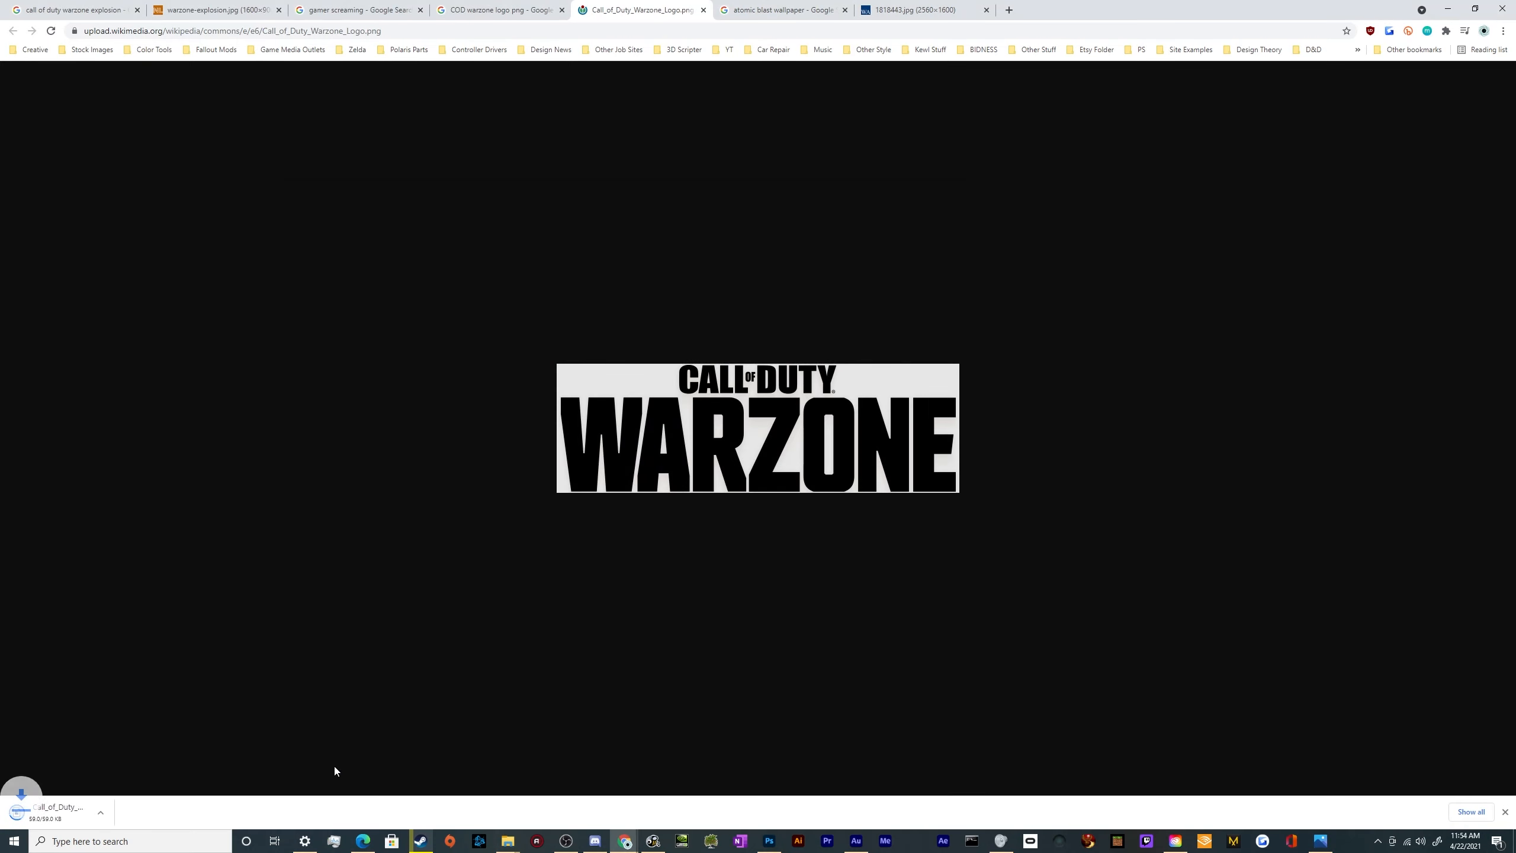
Place the downloaded Warzone logo in the Photoshop thumbnail and enlarge it to about 12.1 in wide across the base of the mushroom cloud
left_click_drag(58, 812, 538, 282)
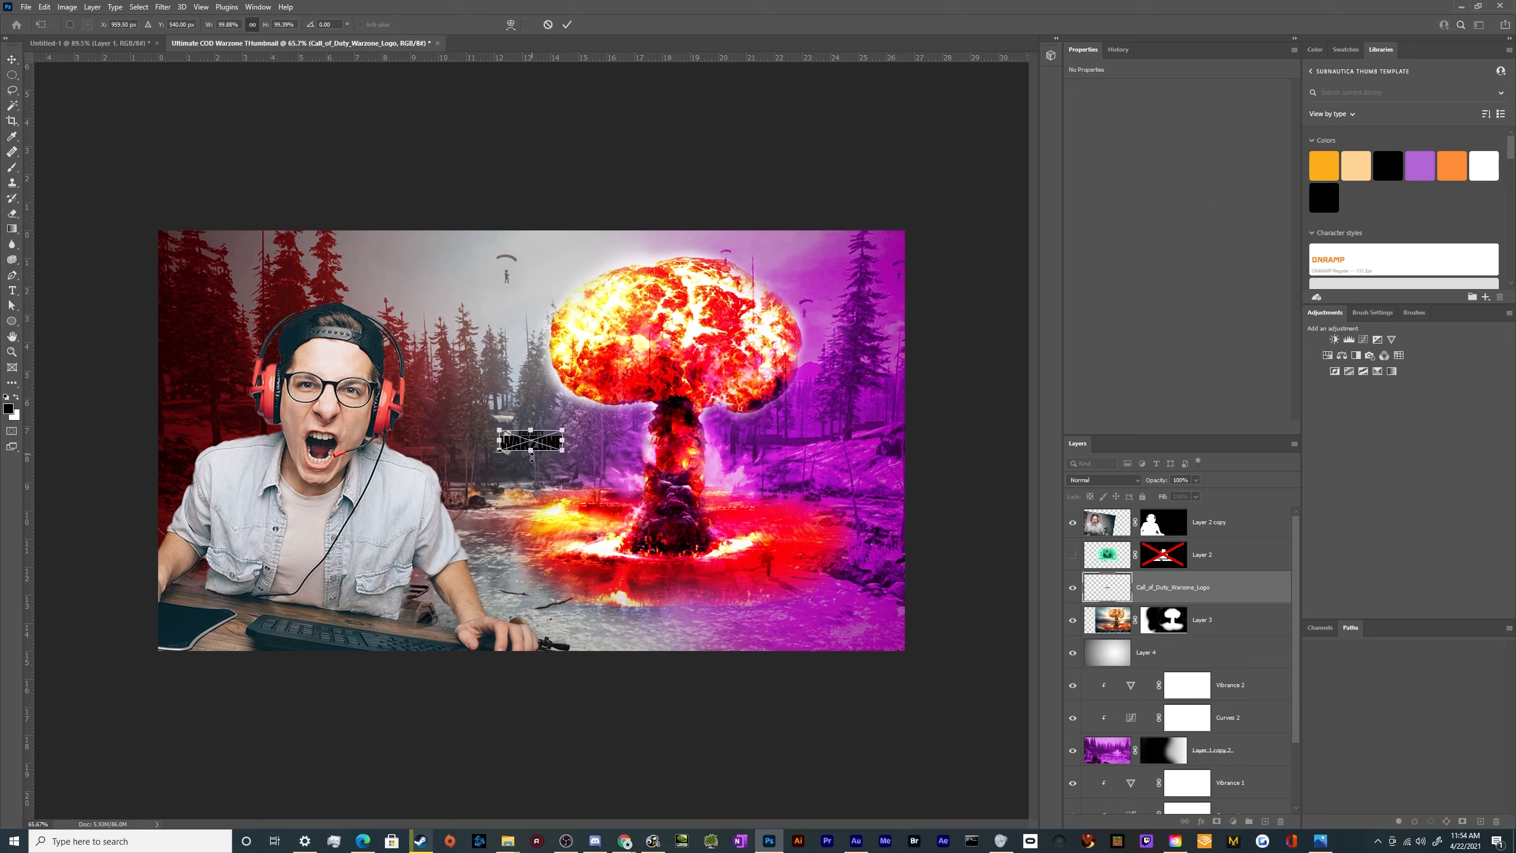
left_click_drag(531, 456, 530, 548)
left_click_drag(544, 496, 686, 549)
key("Return")
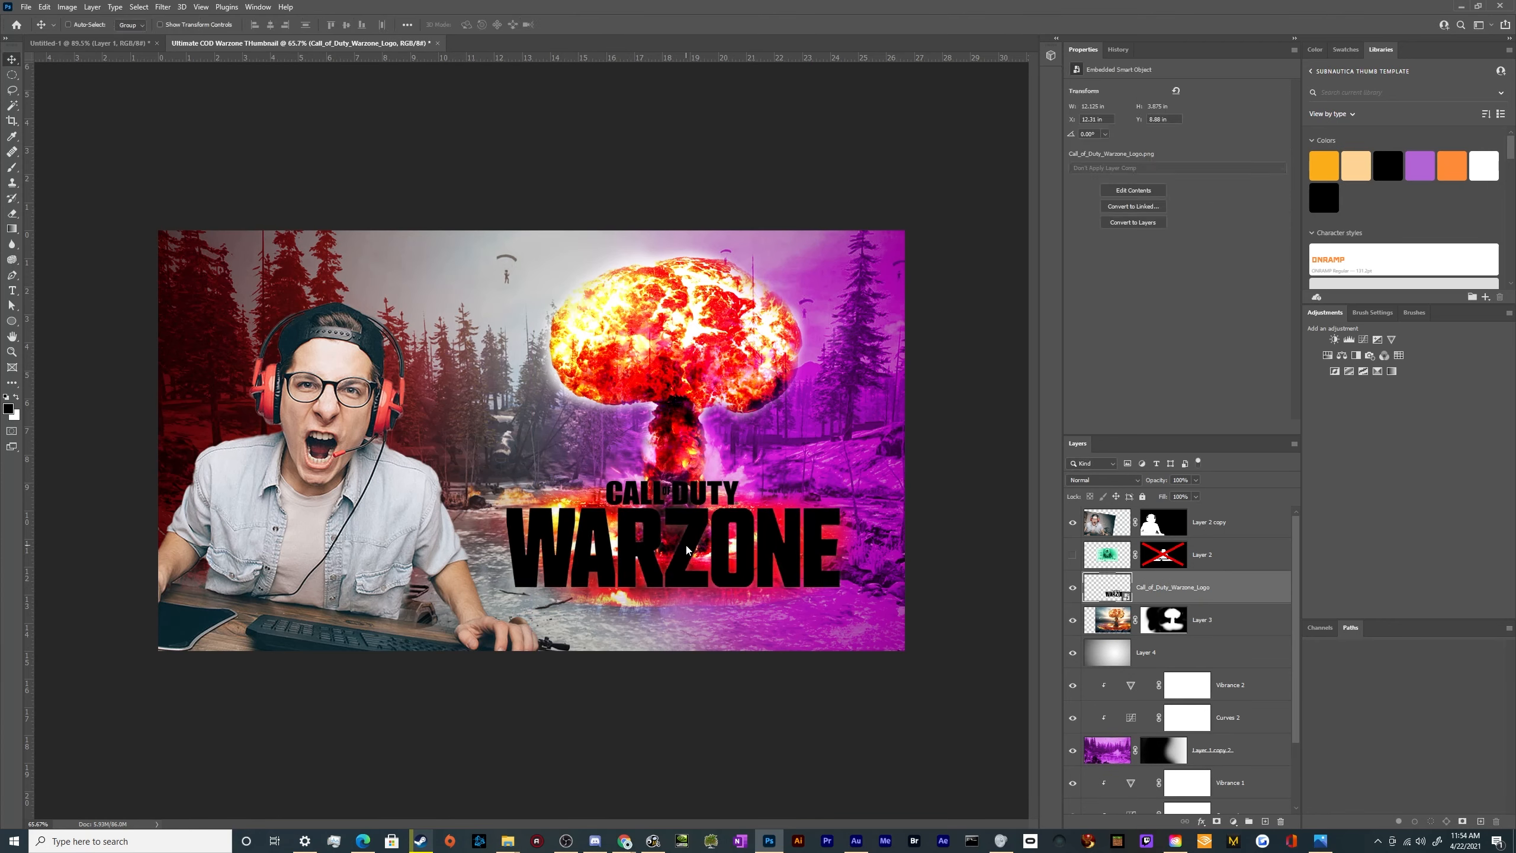
Invert the Warzone logo to white and bring its layer to the top of the layer stack, above the gamer
key("ctrl+i")
left_click_drag(686, 548, 556, 550)
left_click_drag(1223, 586, 1223, 521)
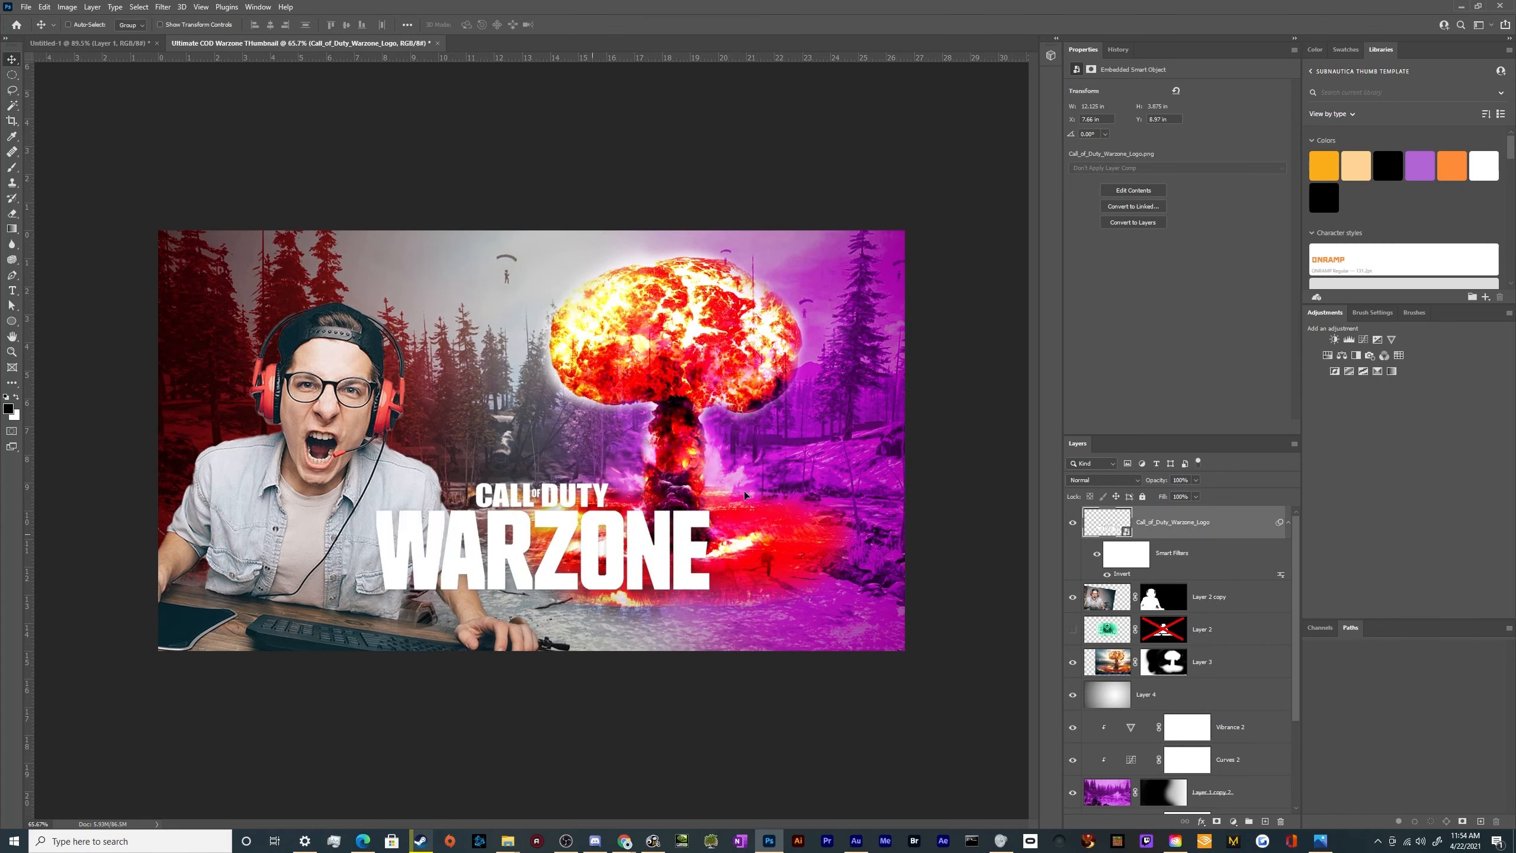
Scale the Warzone logo to 240.41%, place it in the canvas's top-left corner above the gamer and tilt it about -11.7°
left_click_drag(744, 494, 931, 249)
key("ctrl+t")
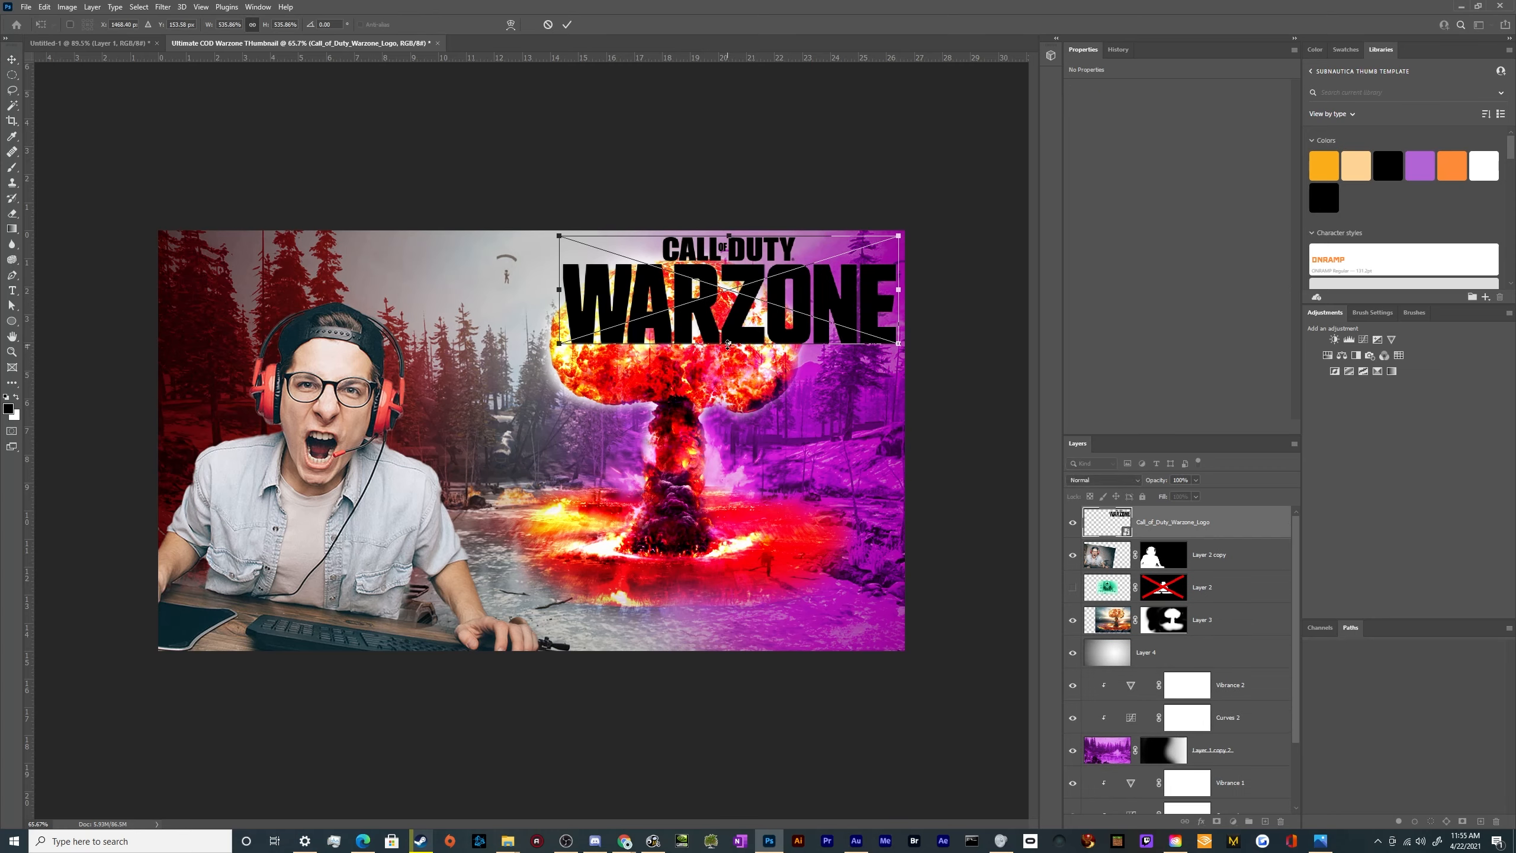
left_click_drag(728, 344, 276, 267)
key("Return")
key("ctrl+t")
left_click_drag(412, 292, 418, 256)
left_click_drag(210, 267, 220, 280)
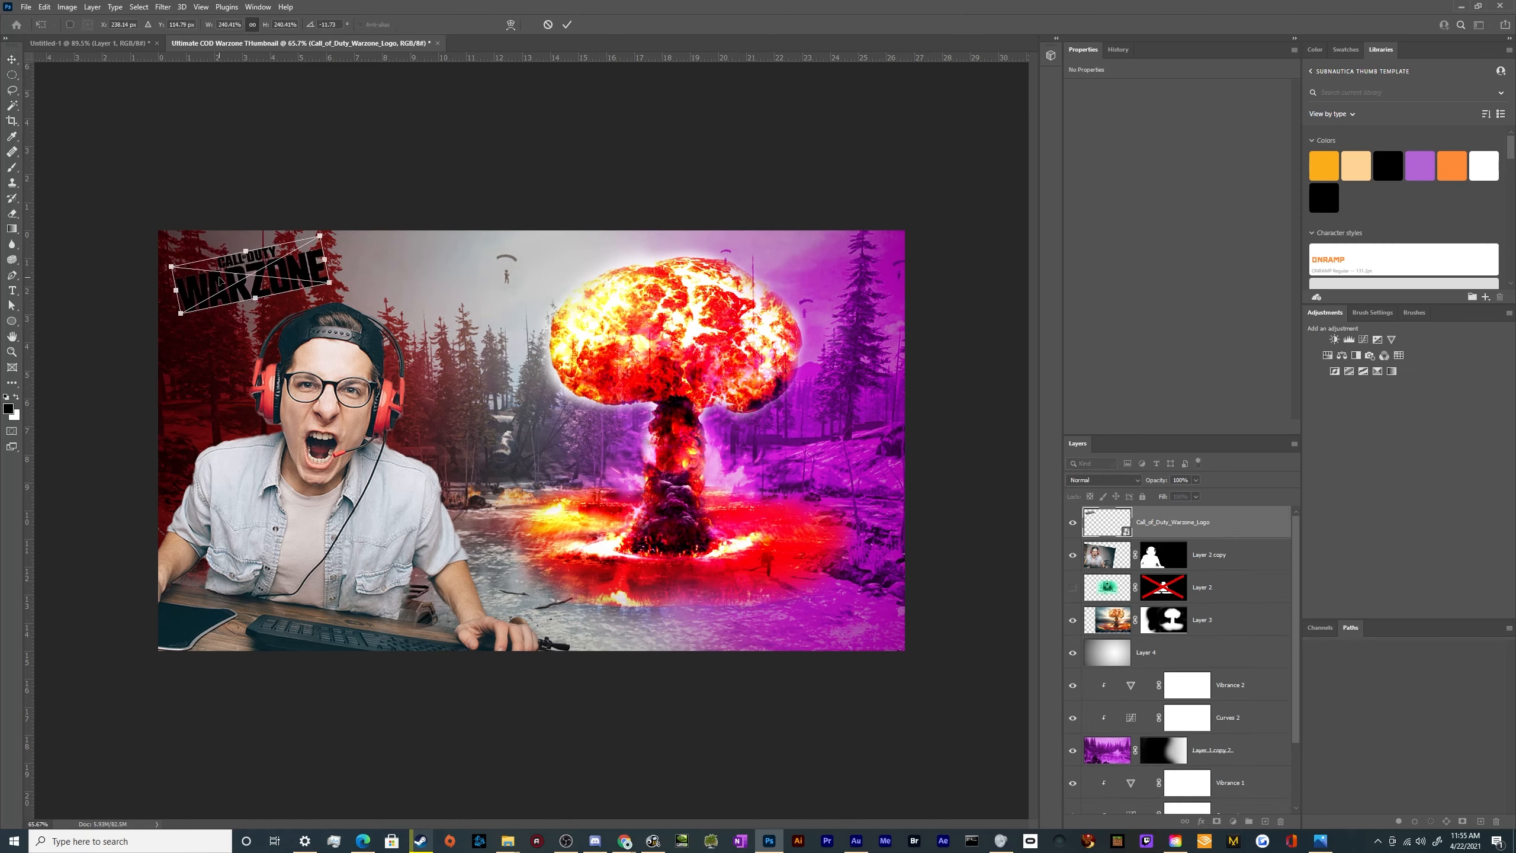
key("Return")
Set the Warzone logo's rotation to about -4.87° and nudge it closer to the canvas's top-left corner
key("ctrl+t")
left_click_drag(375, 278, 372, 292)
left_click_drag(300, 277, 289, 267)
key("Return")
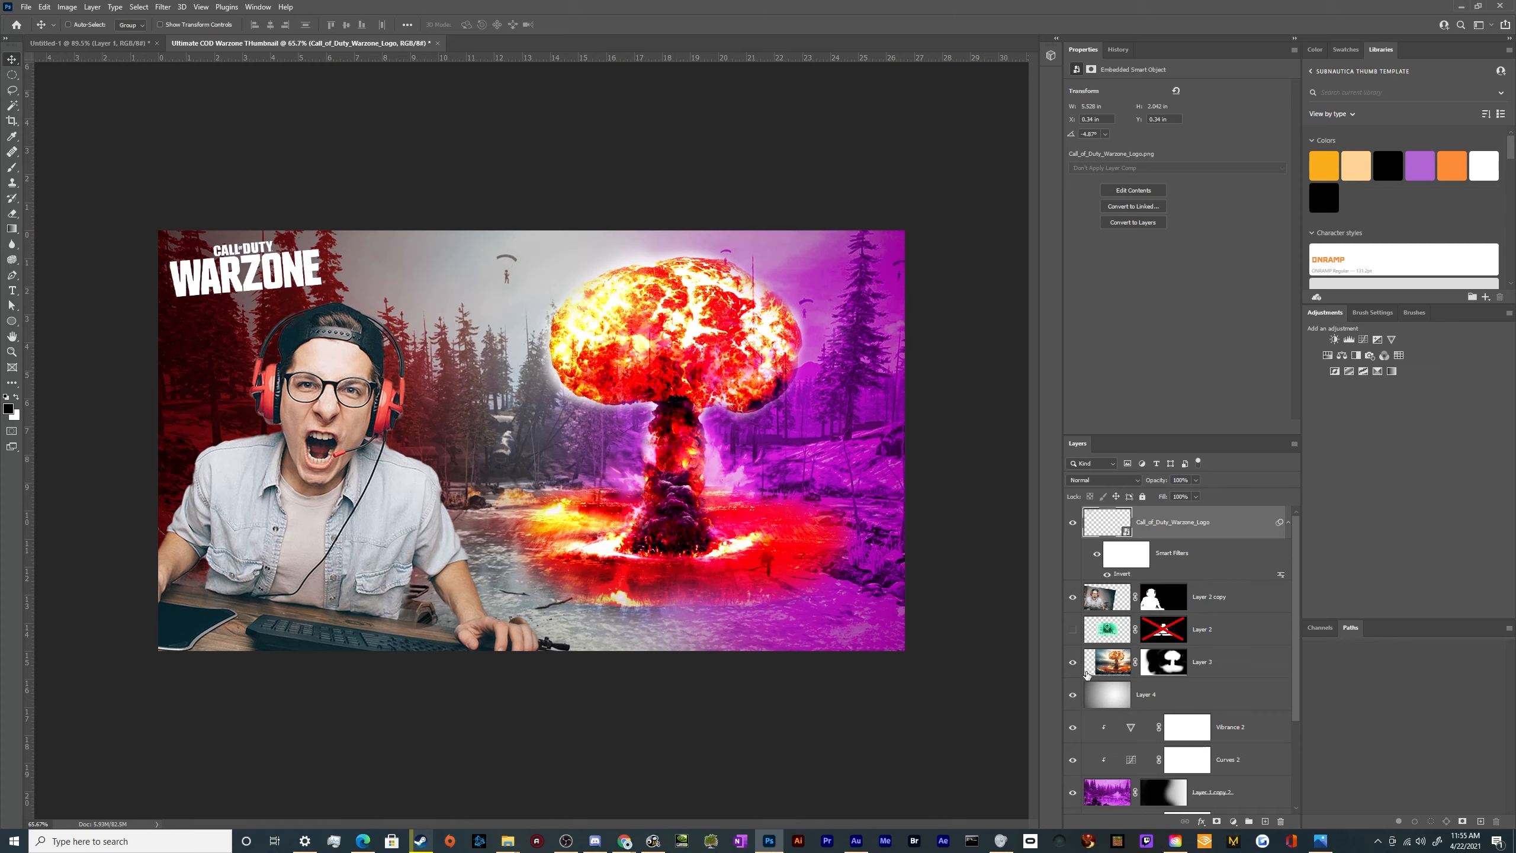
Select all background layers from Vibrance 2 down to Layer 1, tilt them about -3.2° and shift them slightly up and left
scroll(1234, 775, "down", 3)
left_click(1242, 611)
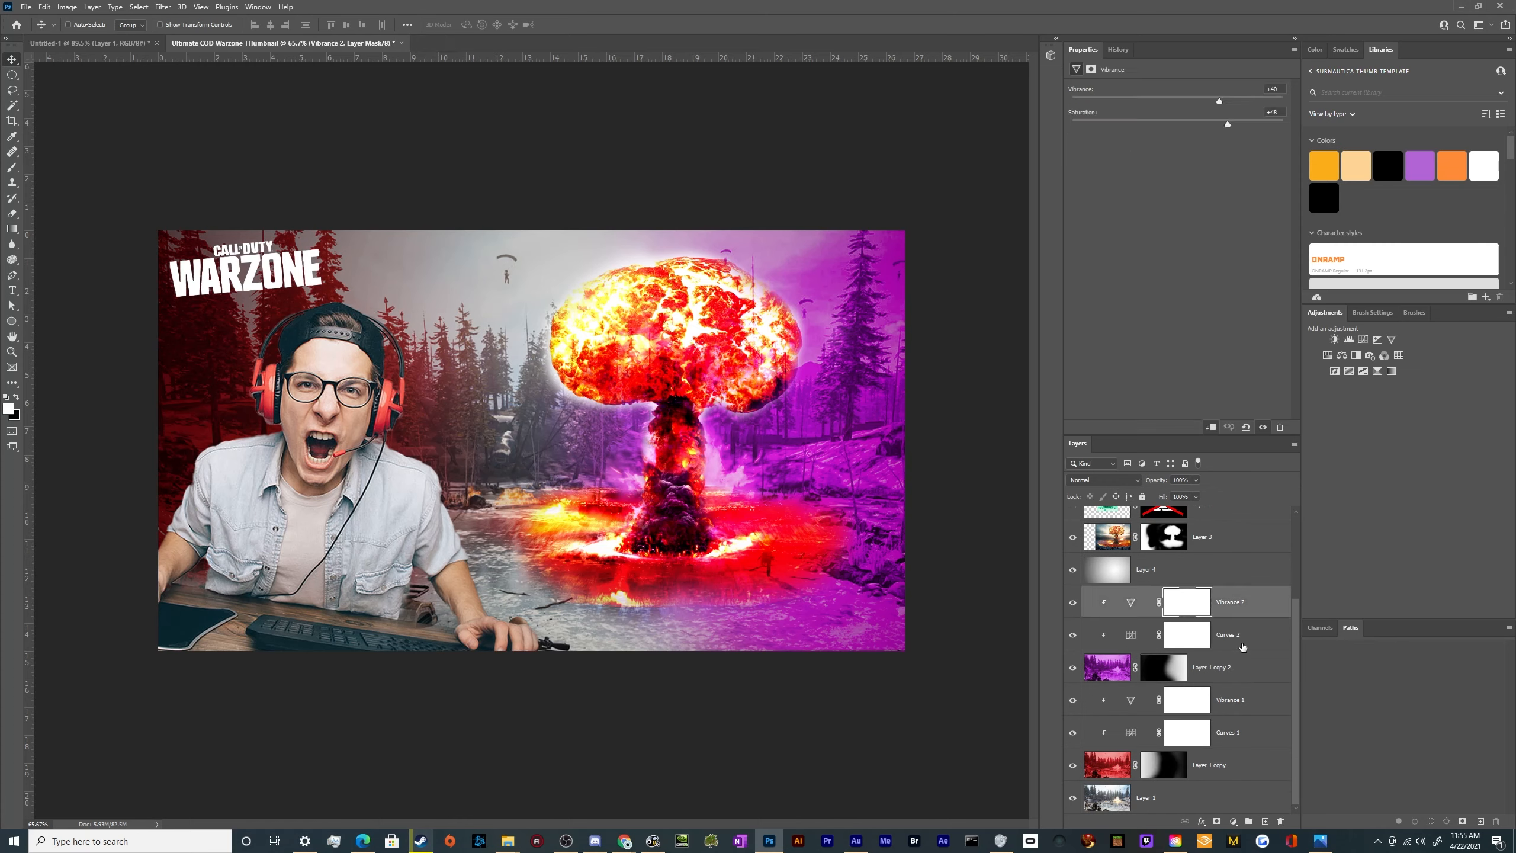
left_click(1214, 793)
key("ctrl+t")
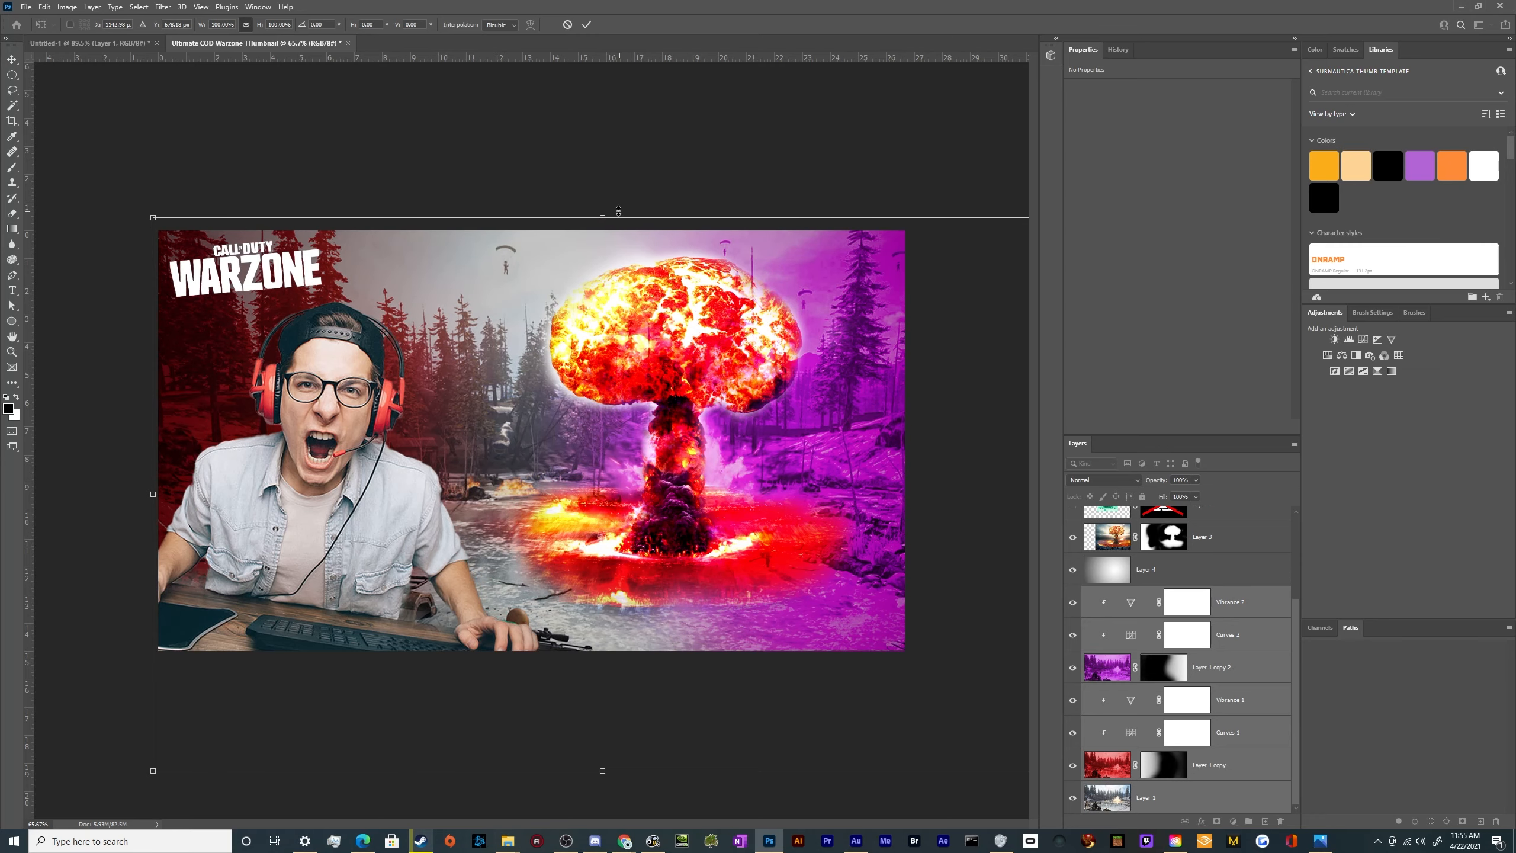
left_click_drag(618, 210, 602, 211)
left_click_drag(693, 313, 661, 298)
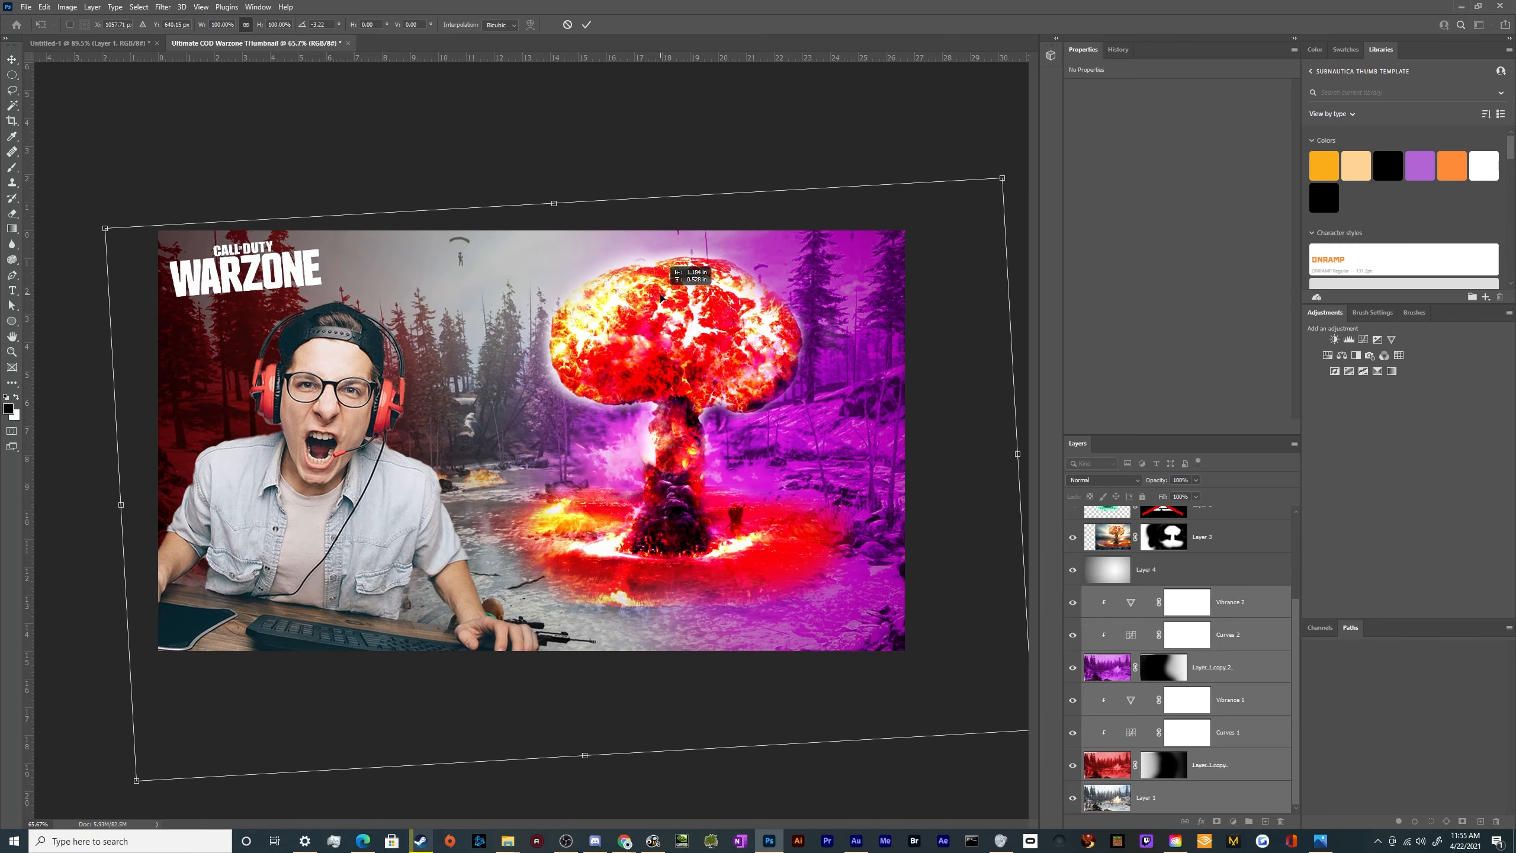
key("Return")
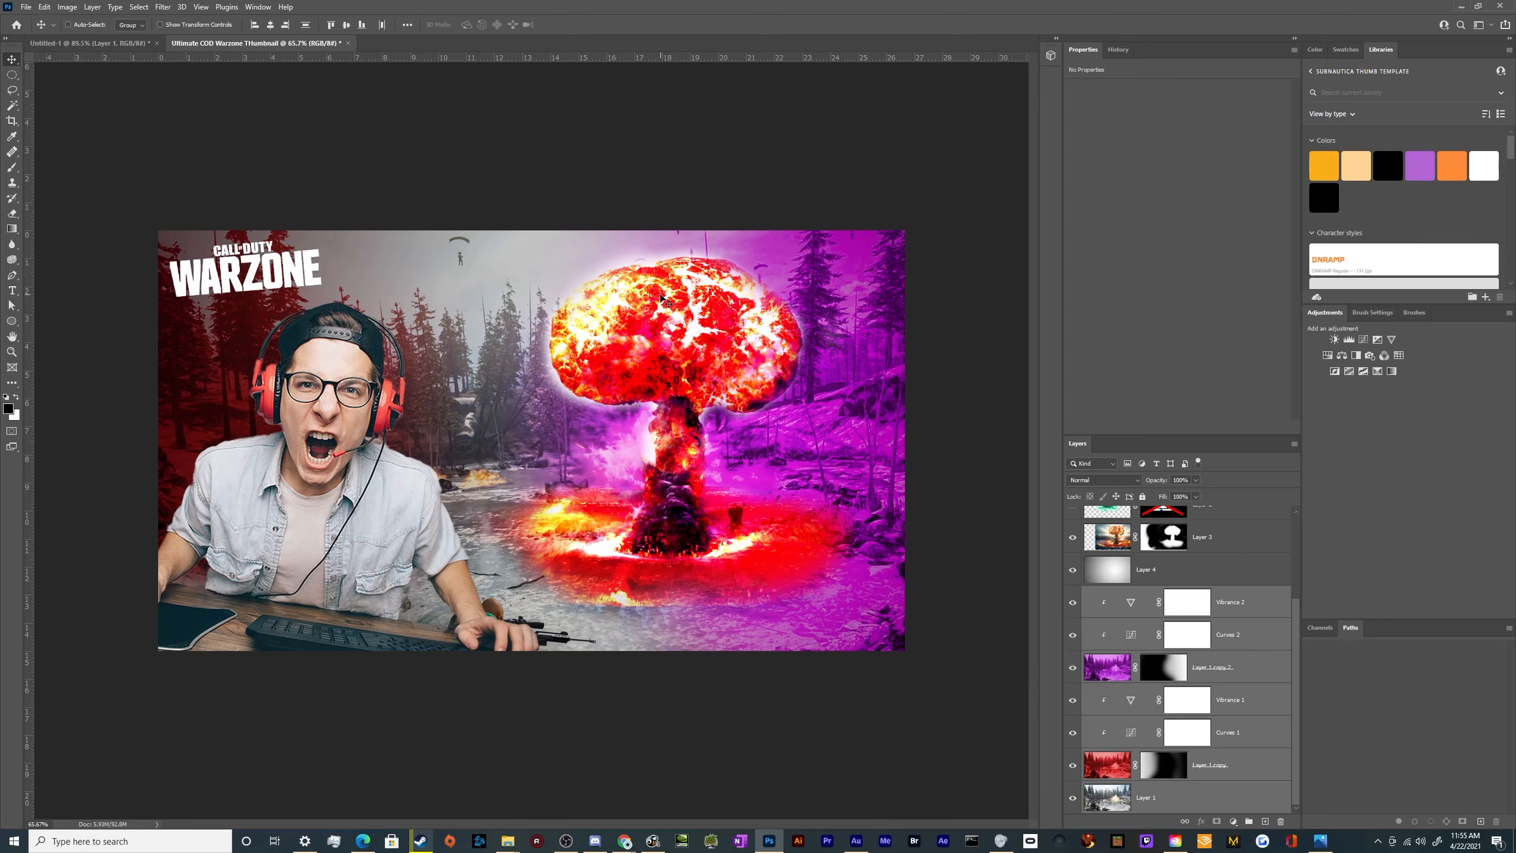
Enlarge the mushroom cloud on Layer 3 to about 106.7% and nudge it slightly up and left
scroll(585, 400, "down", 3)
scroll(553, 470, "up", 5)
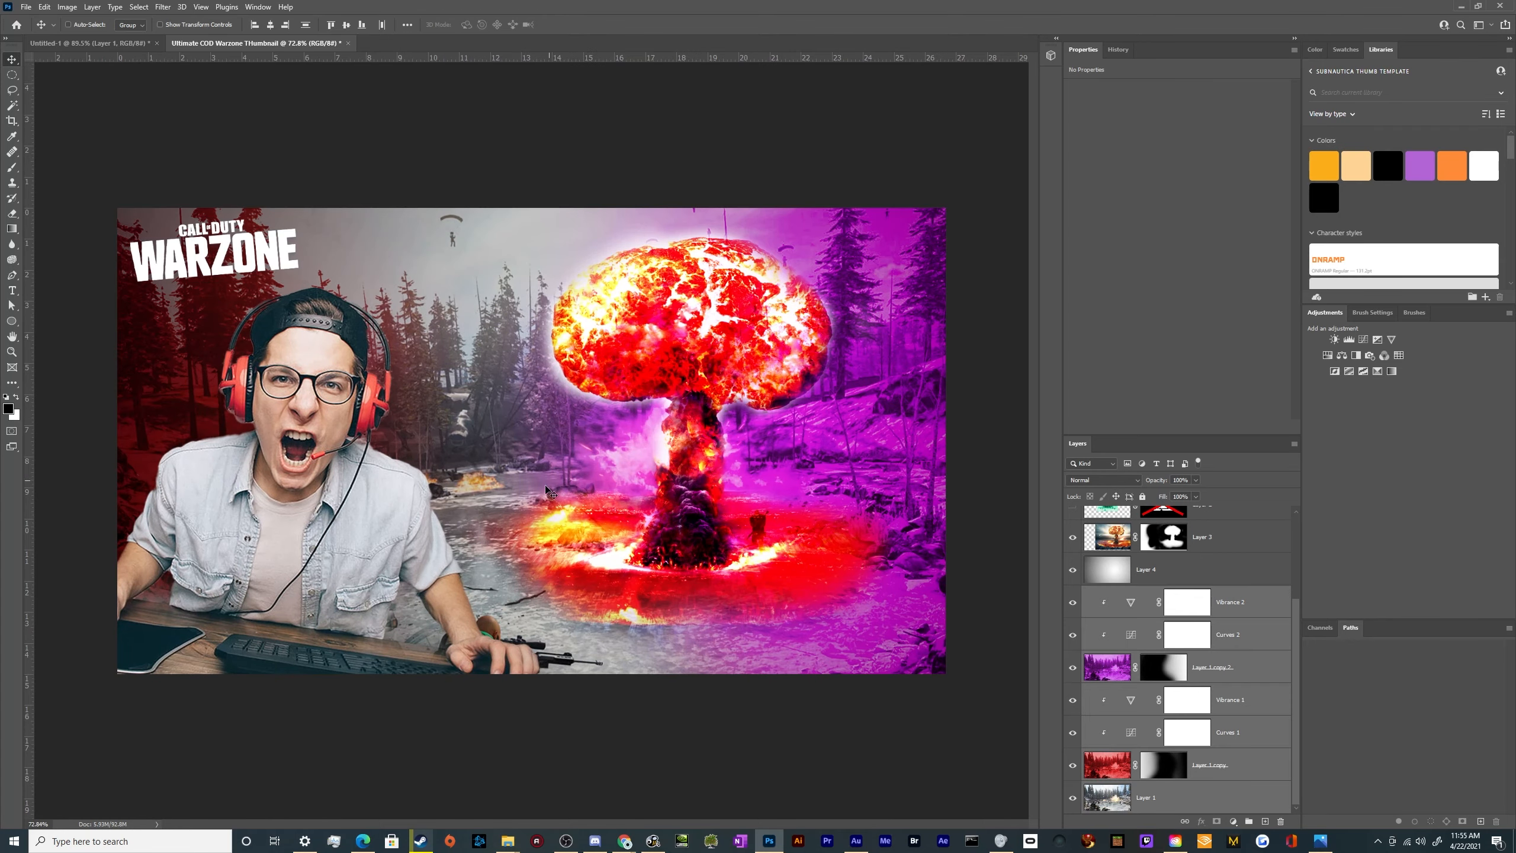
scroll(1153, 639, "up", 3)
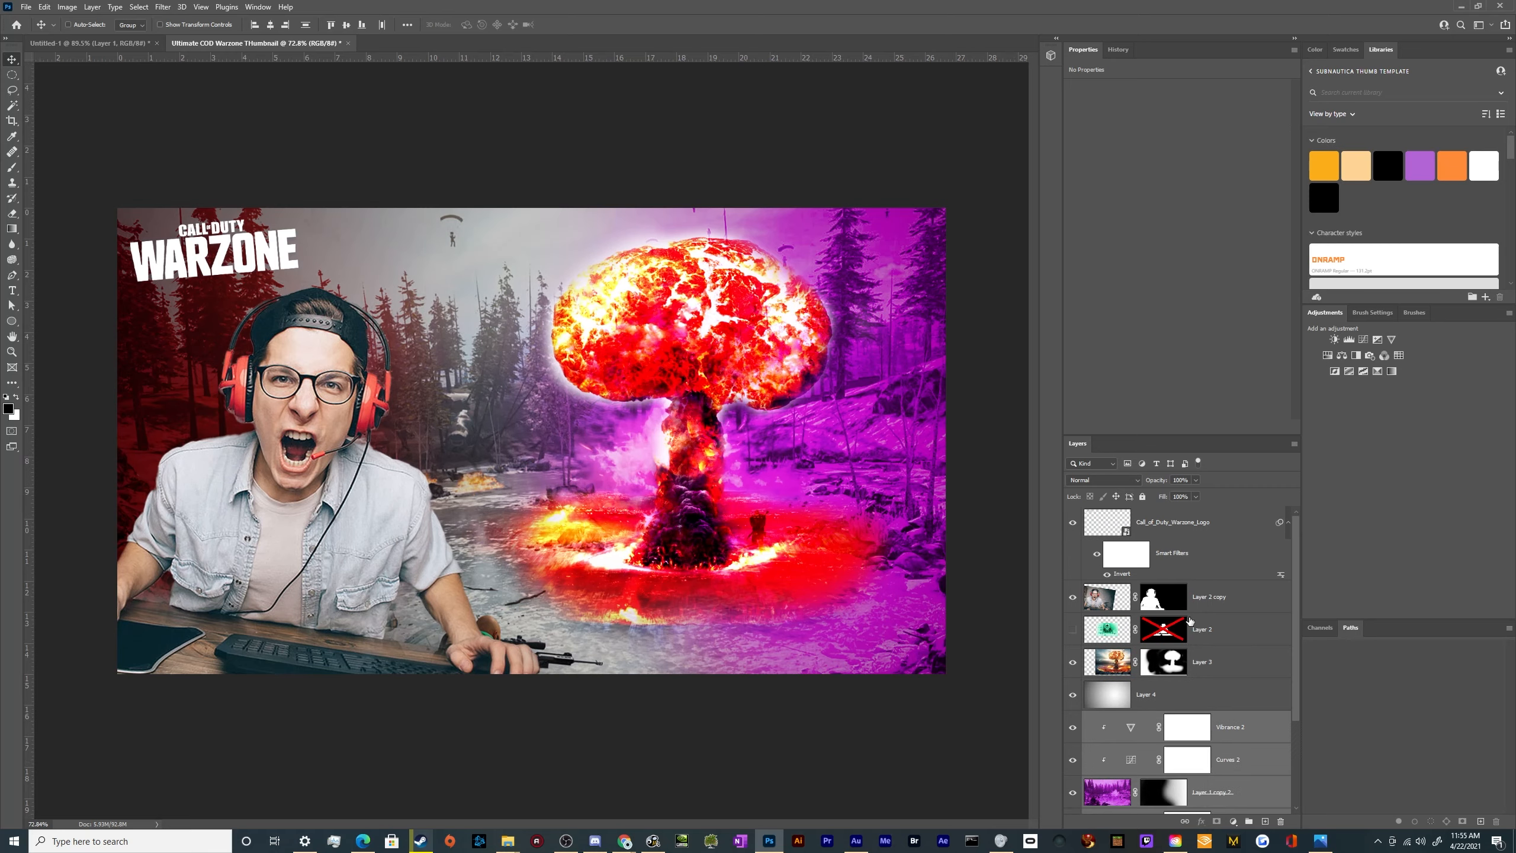
left_click(1205, 662)
key("ctrl+t")
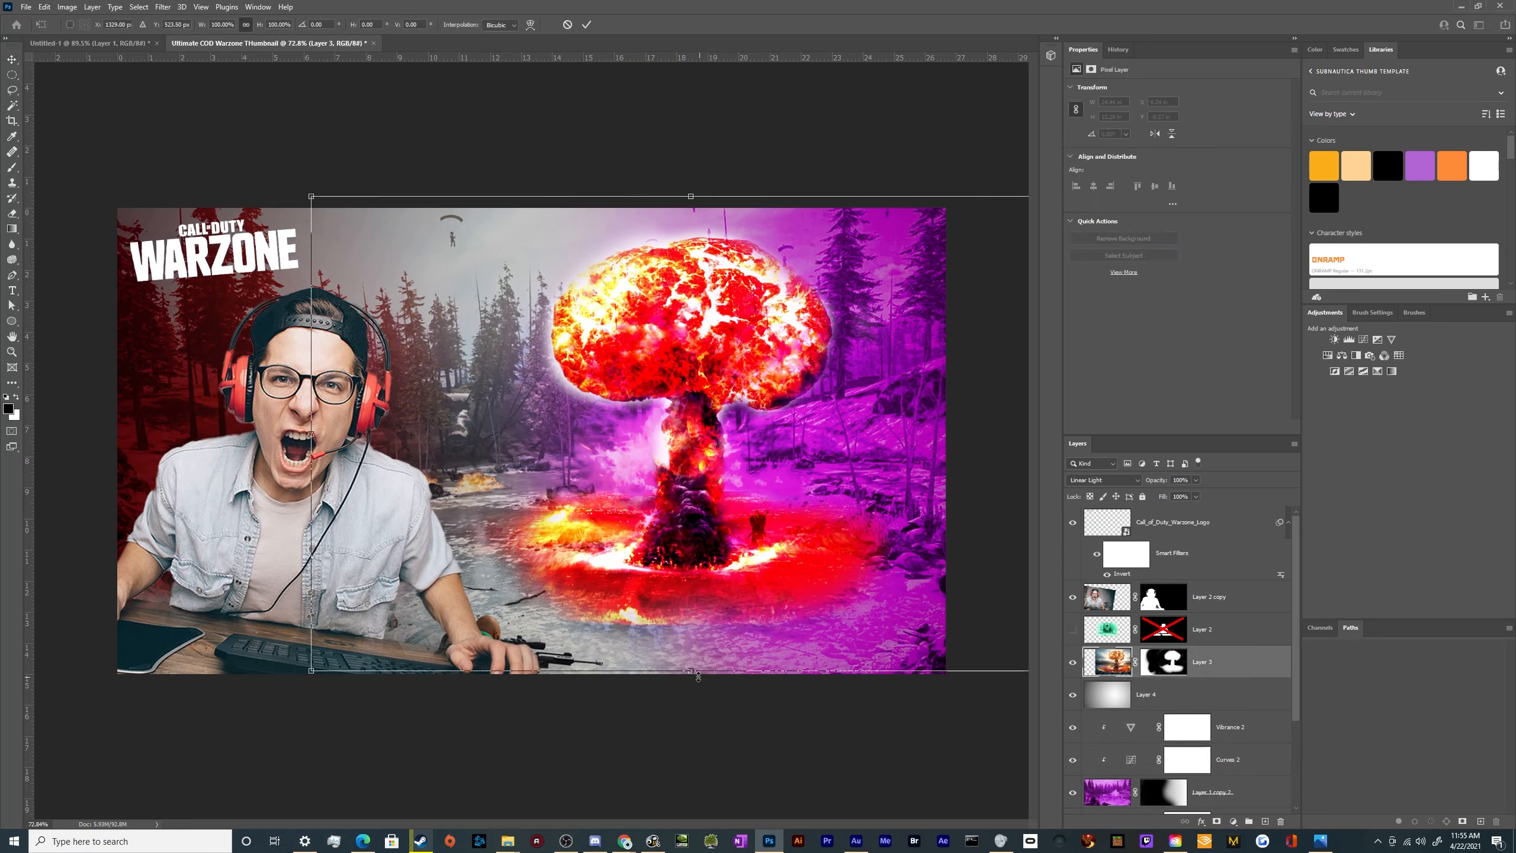
left_click_drag(698, 676, 697, 709)
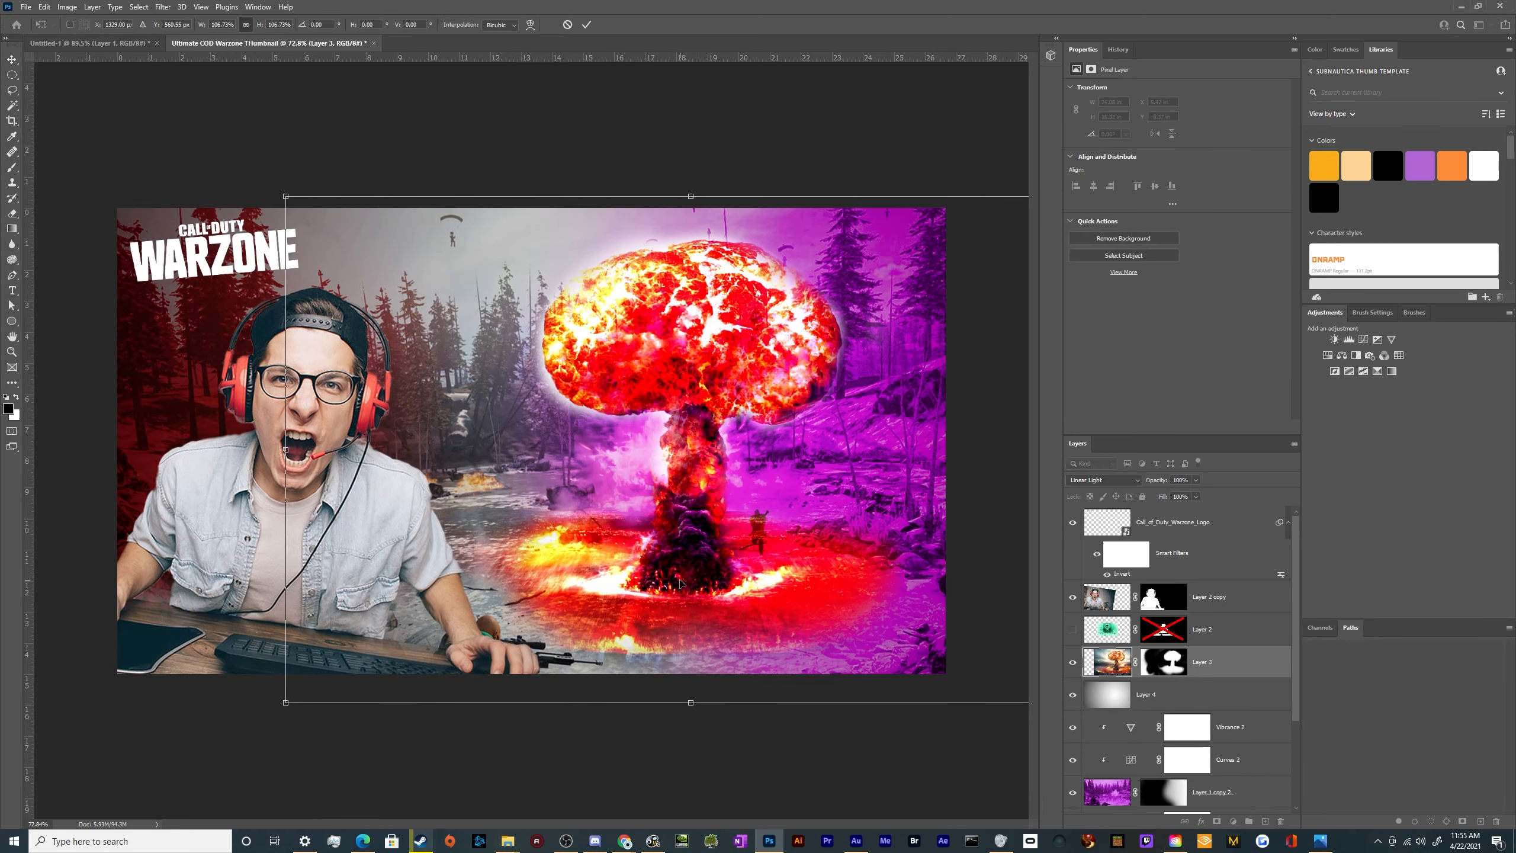
key("Return")
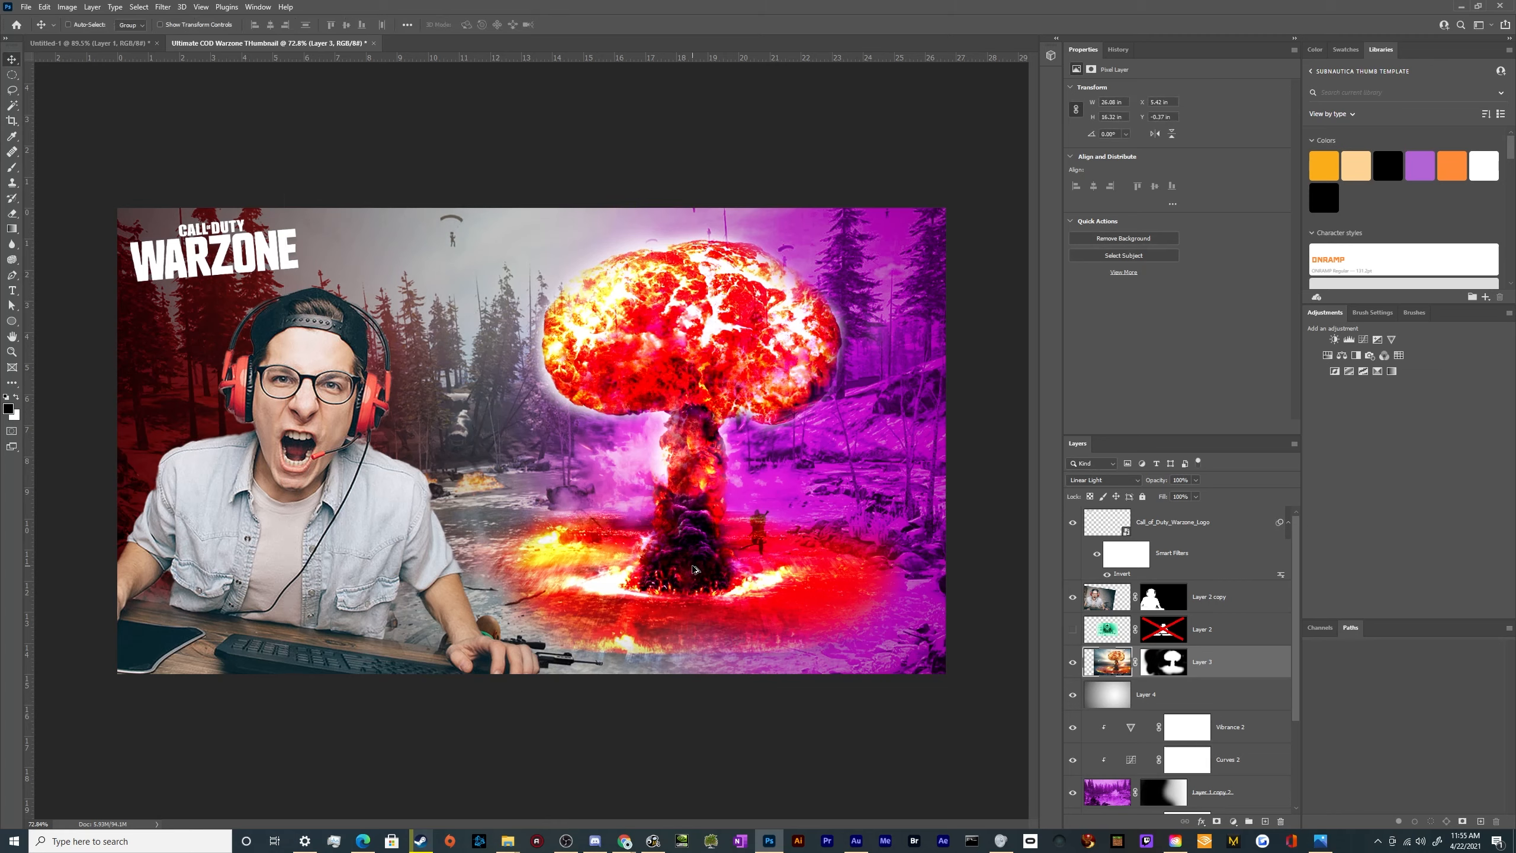
left_click_drag(692, 568, 689, 564)
Duplicate the mushroom cloud layer and shift the hue of the lower copy to about -147, turning it blue
left_click_drag(1105, 694, 1105, 699)
key("ctrl+u")
mouse_move(902, 231)
left_mouse_down()
mouse_move(943, 232)
mouse_move(926, 236)
left_mouse_up()
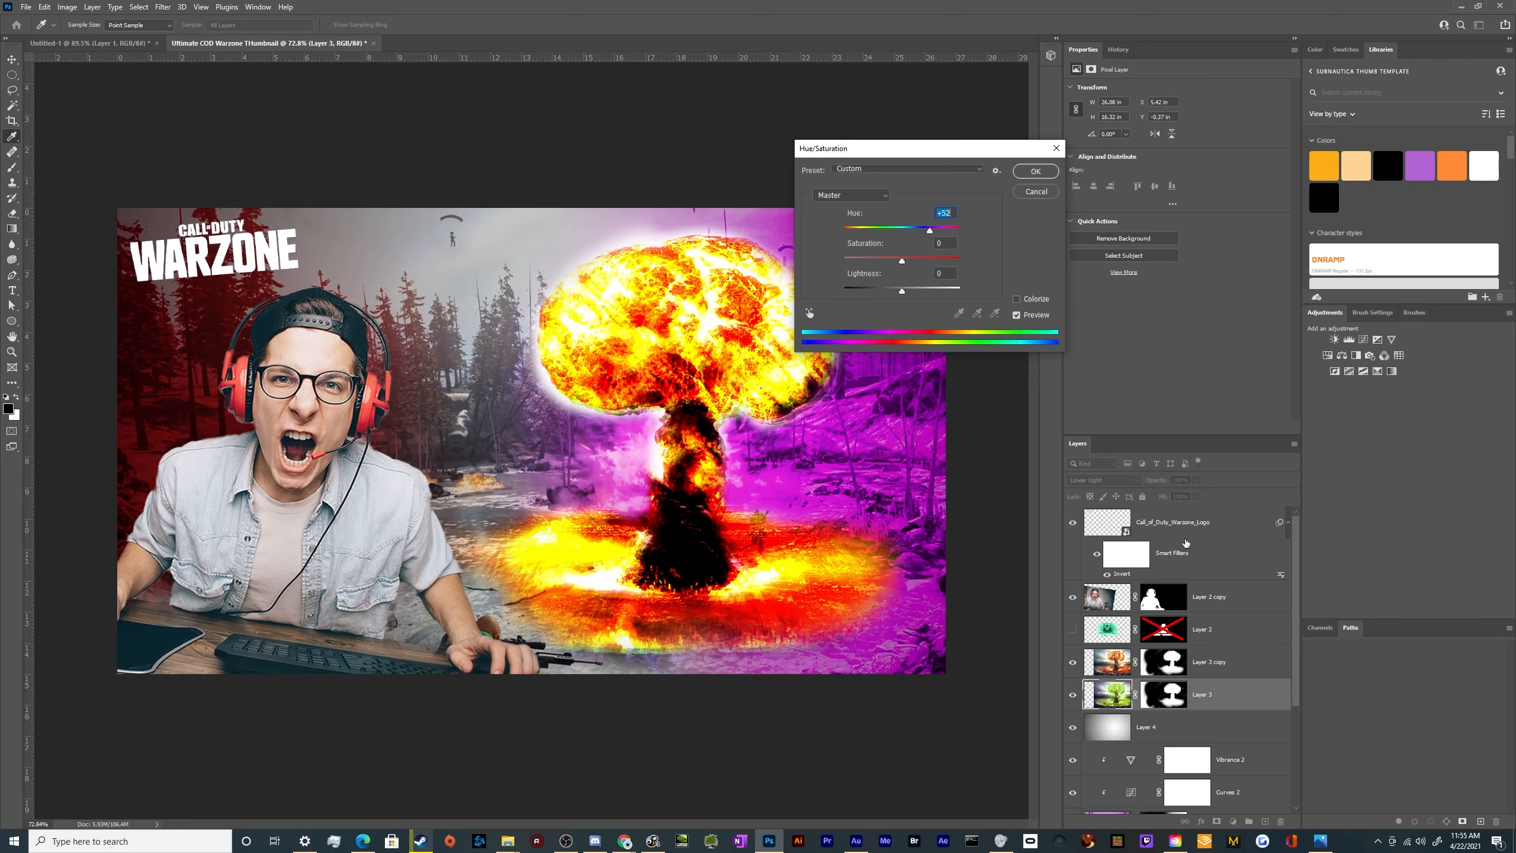
left_click_drag(928, 233, 850, 232)
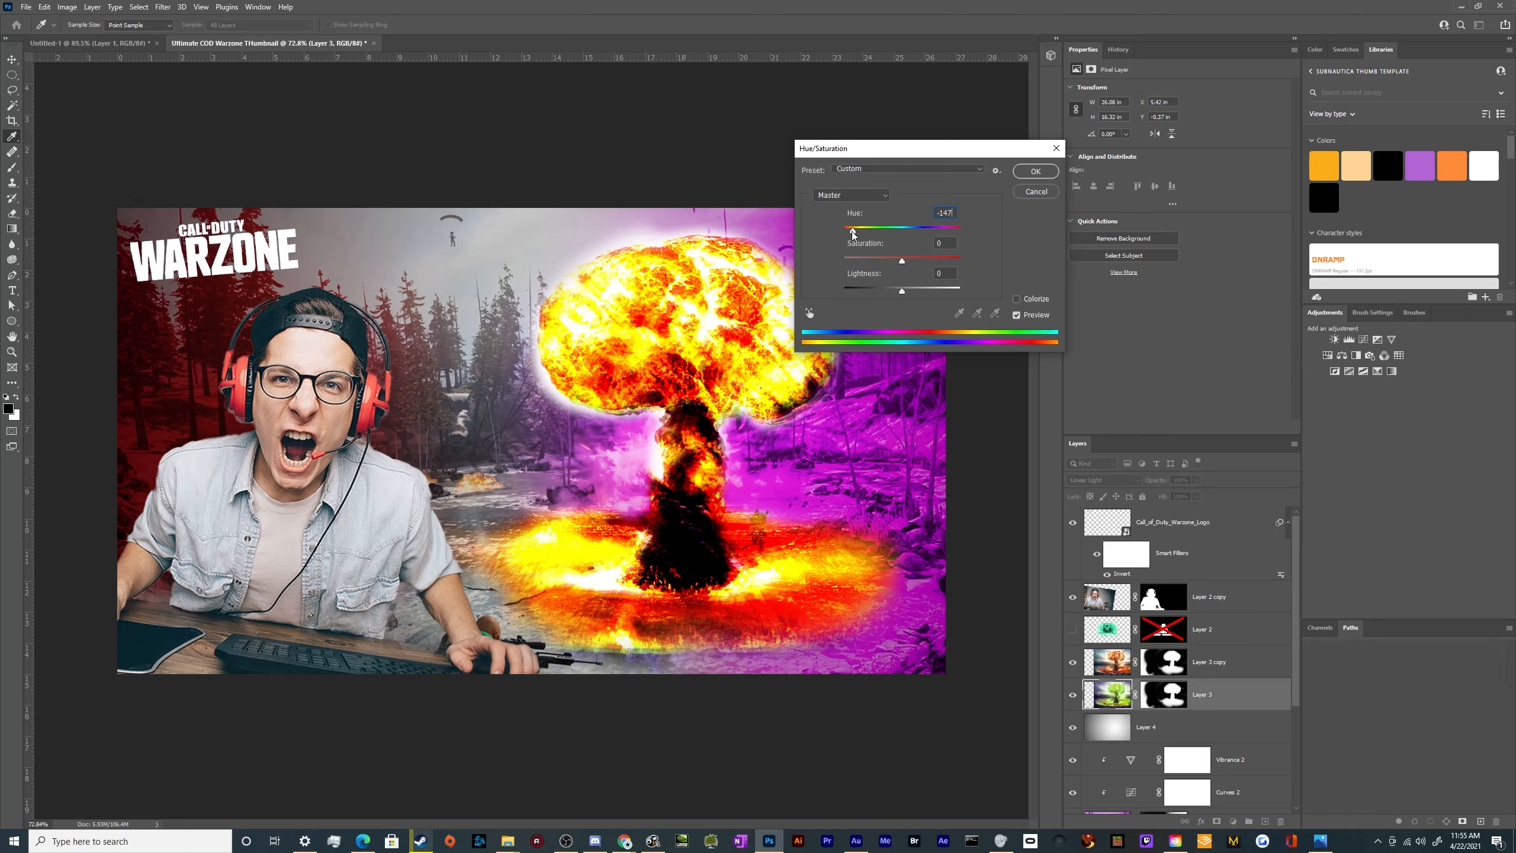
left_click(1025, 170)
key("v")
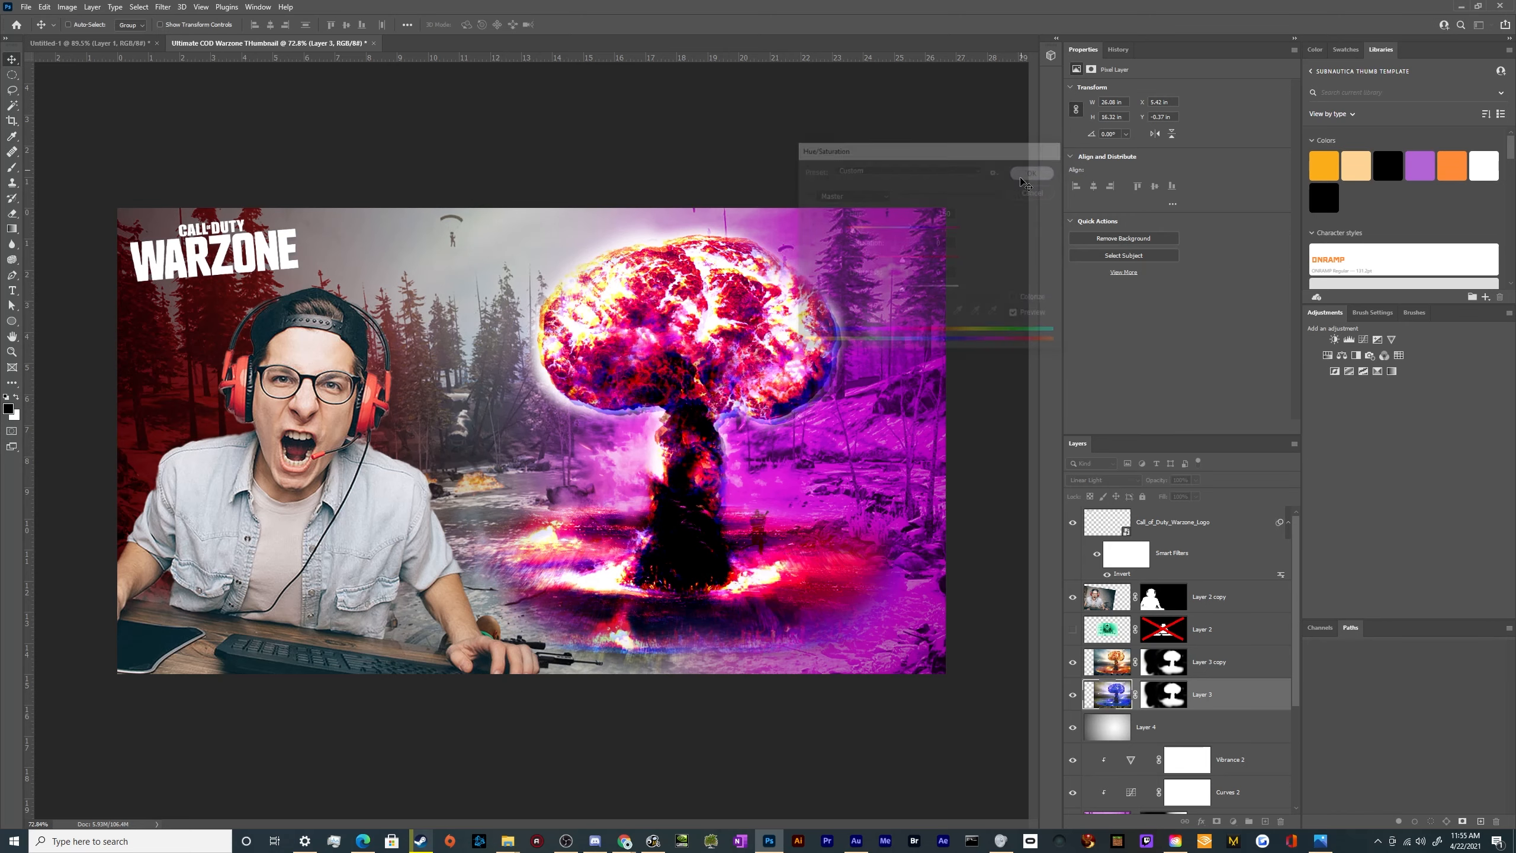
On the blue cloud's layer mask, paint black with an enlarged brush over the left of the cap, the base and the stem
mouse_move(1157, 480)
left_mouse_down()
mouse_move(1128, 485)
mouse_move(1161, 486)
left_mouse_up()
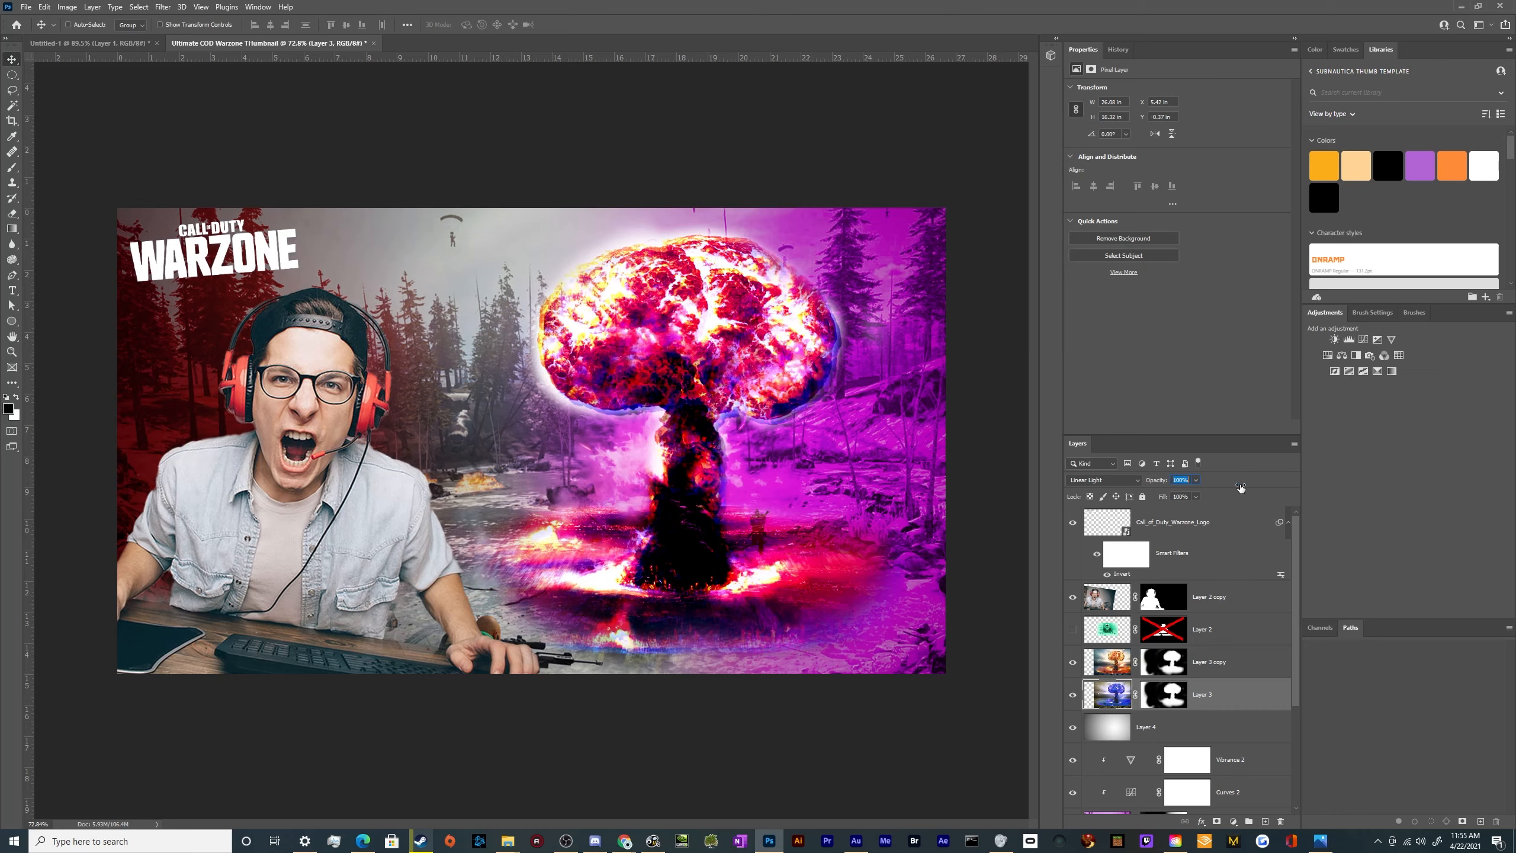
left_click(1157, 699)
key("b")
key("x")
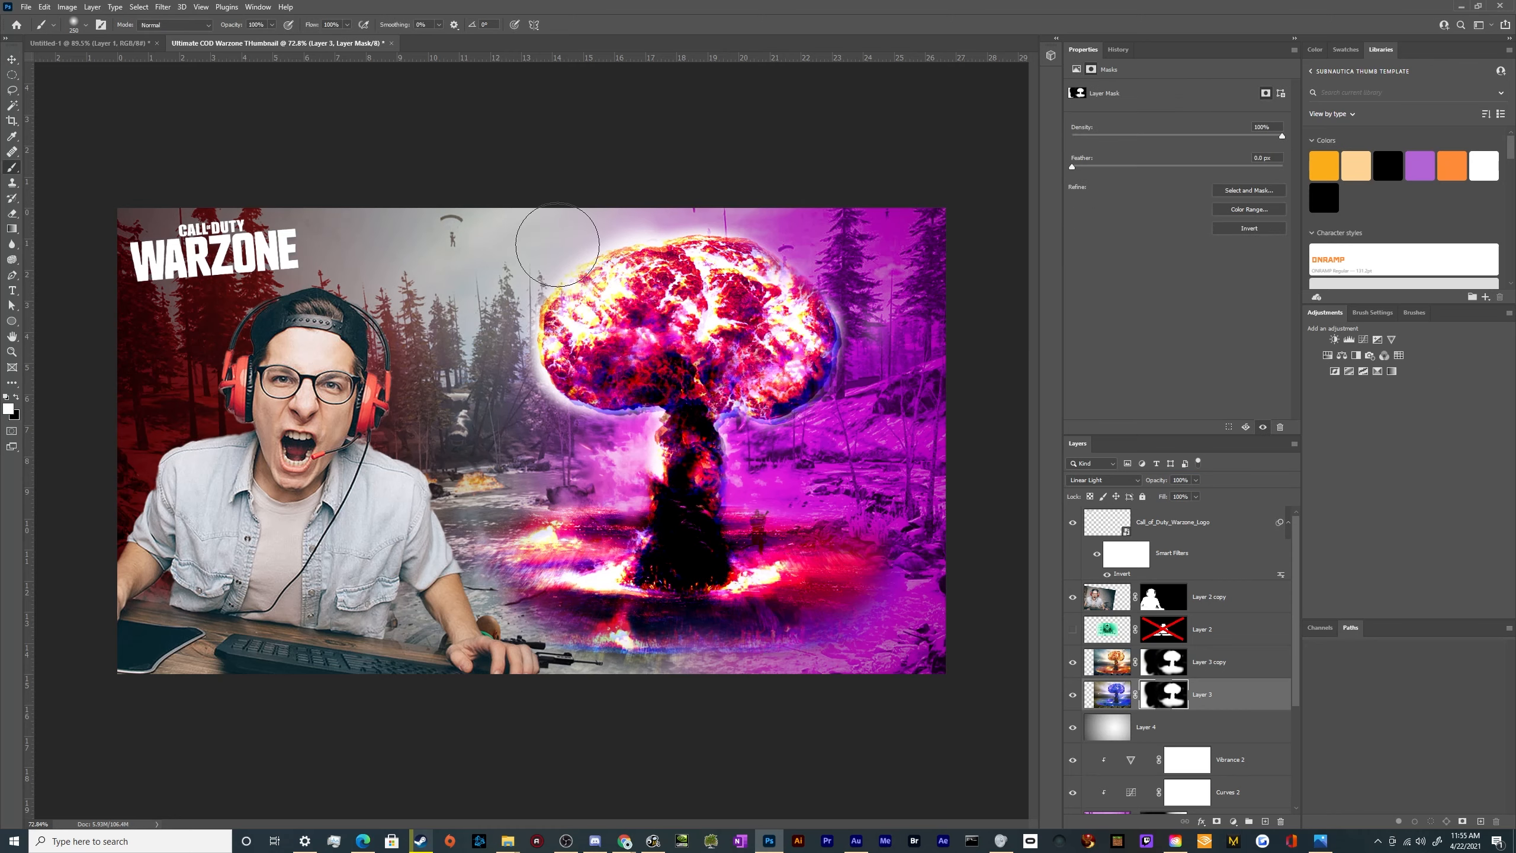
key("bracketright")
key("bracketright")
key("bracketright")
key("bracketright")
key("bracketright")
mouse_move(597, 269)
left_mouse_down()
mouse_move(671, 345)
mouse_move(593, 370)
left_mouse_up()
key("ctrl+z")
key("x")
key("ctrl+z")
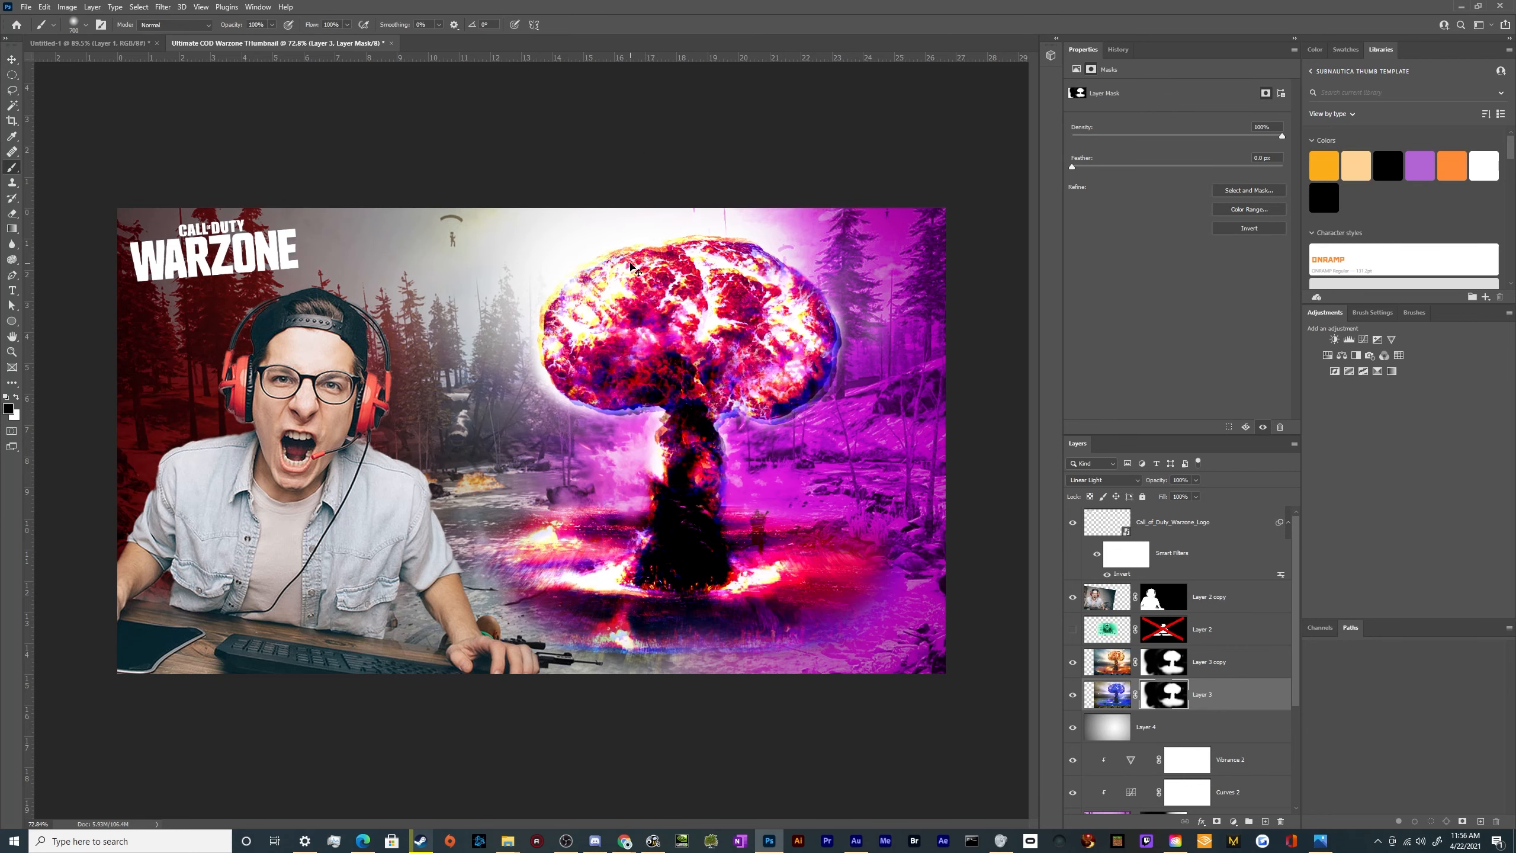
mouse_move(627, 266)
left_mouse_down()
mouse_move(746, 259)
mouse_move(657, 328)
left_mouse_up()
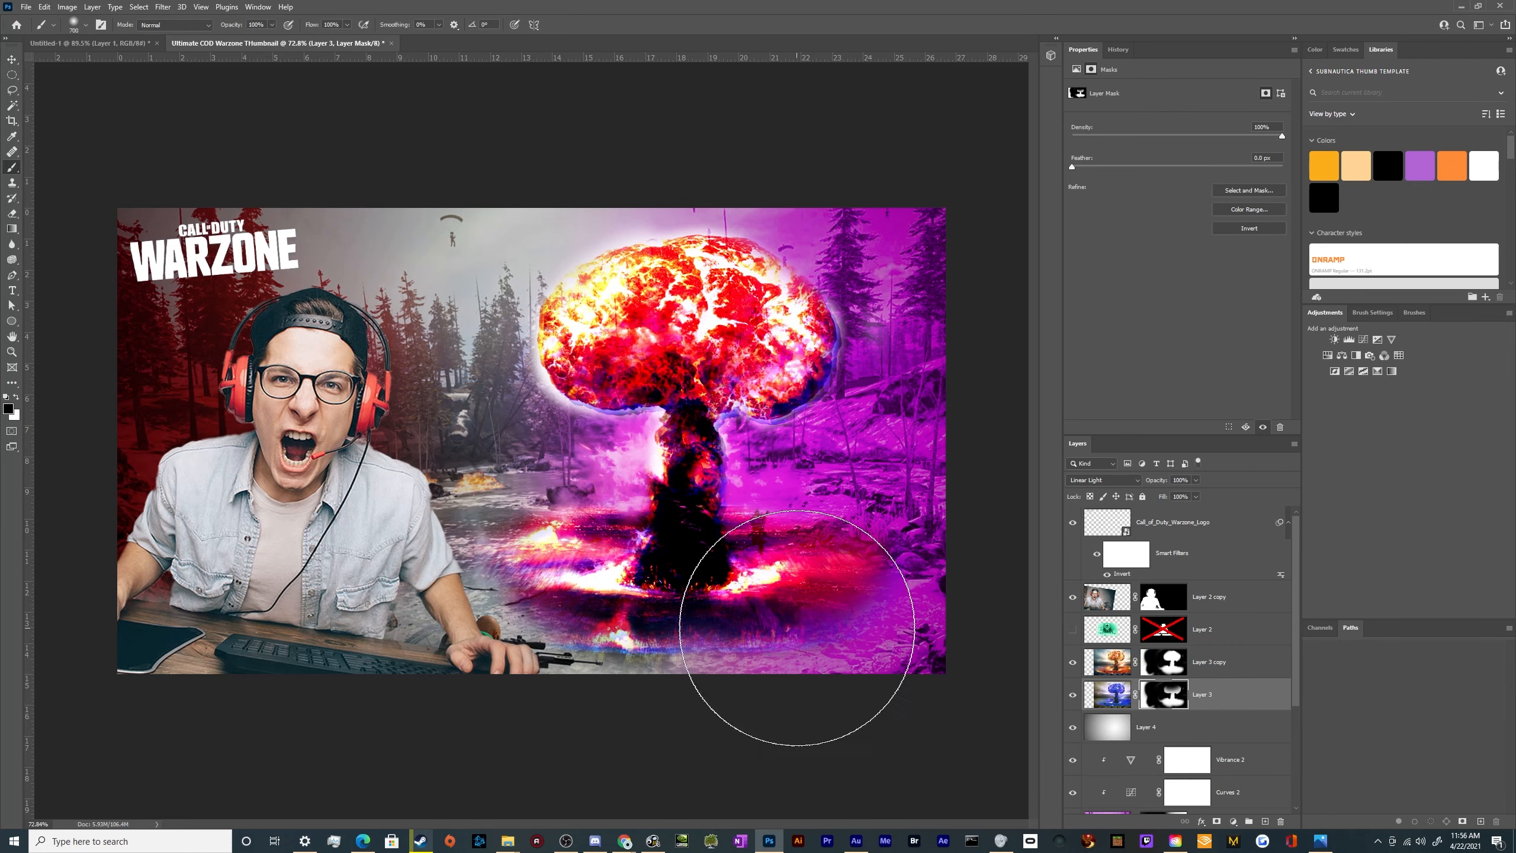
mouse_move(794, 643)
left_mouse_down()
mouse_move(513, 640)
mouse_move(492, 671)
left_mouse_up()
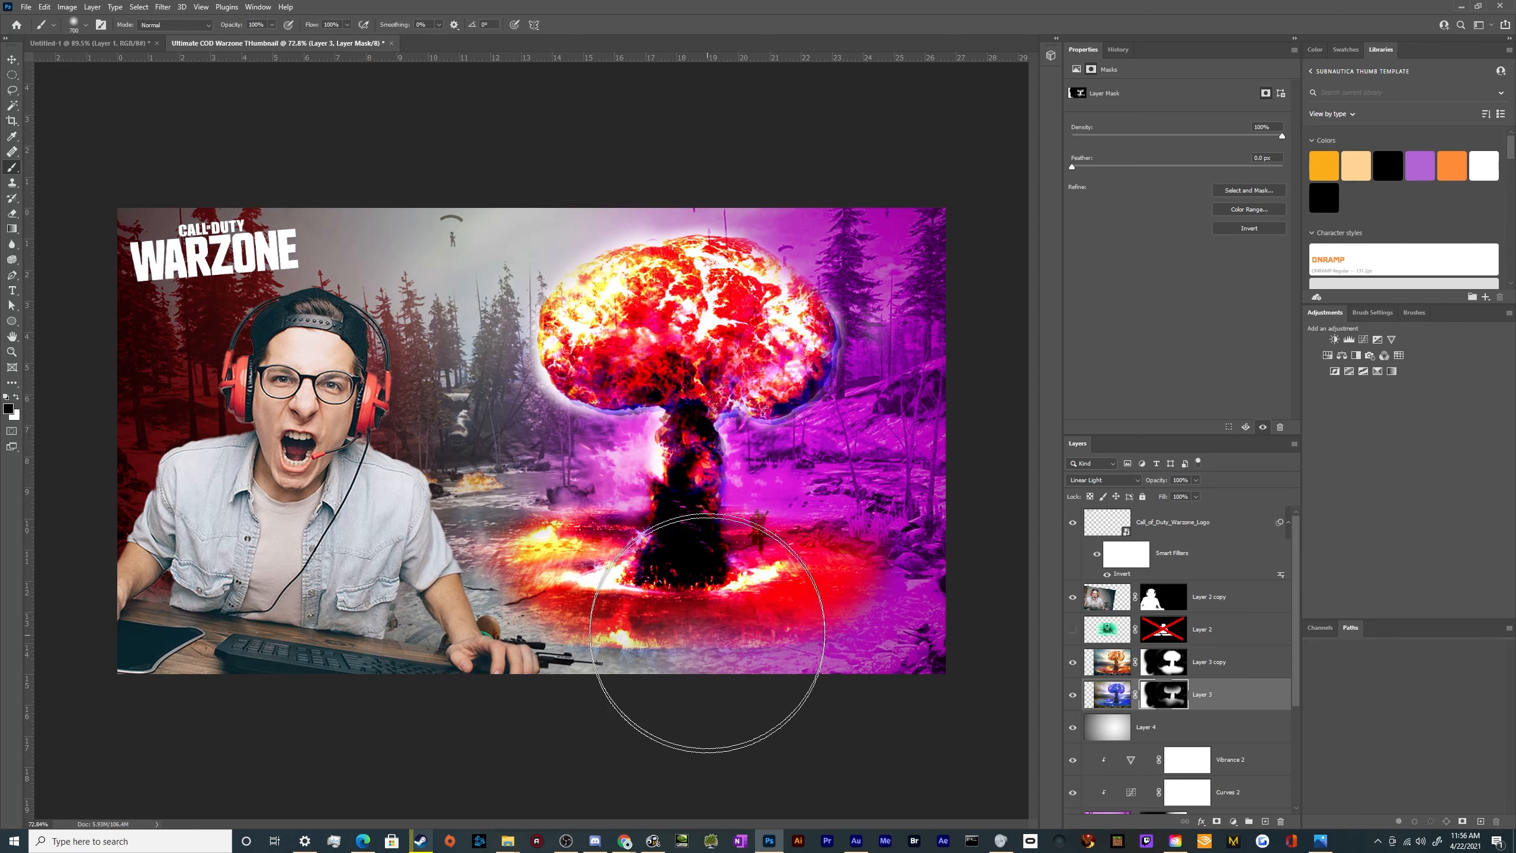
mouse_move(692, 461)
left_mouse_down()
mouse_move(685, 374)
mouse_move(661, 507)
mouse_move(682, 480)
left_mouse_up()
Paint white on the blue cloud's mask with a smaller brush to bring the blue copy back across the mushroom cap
key("x")
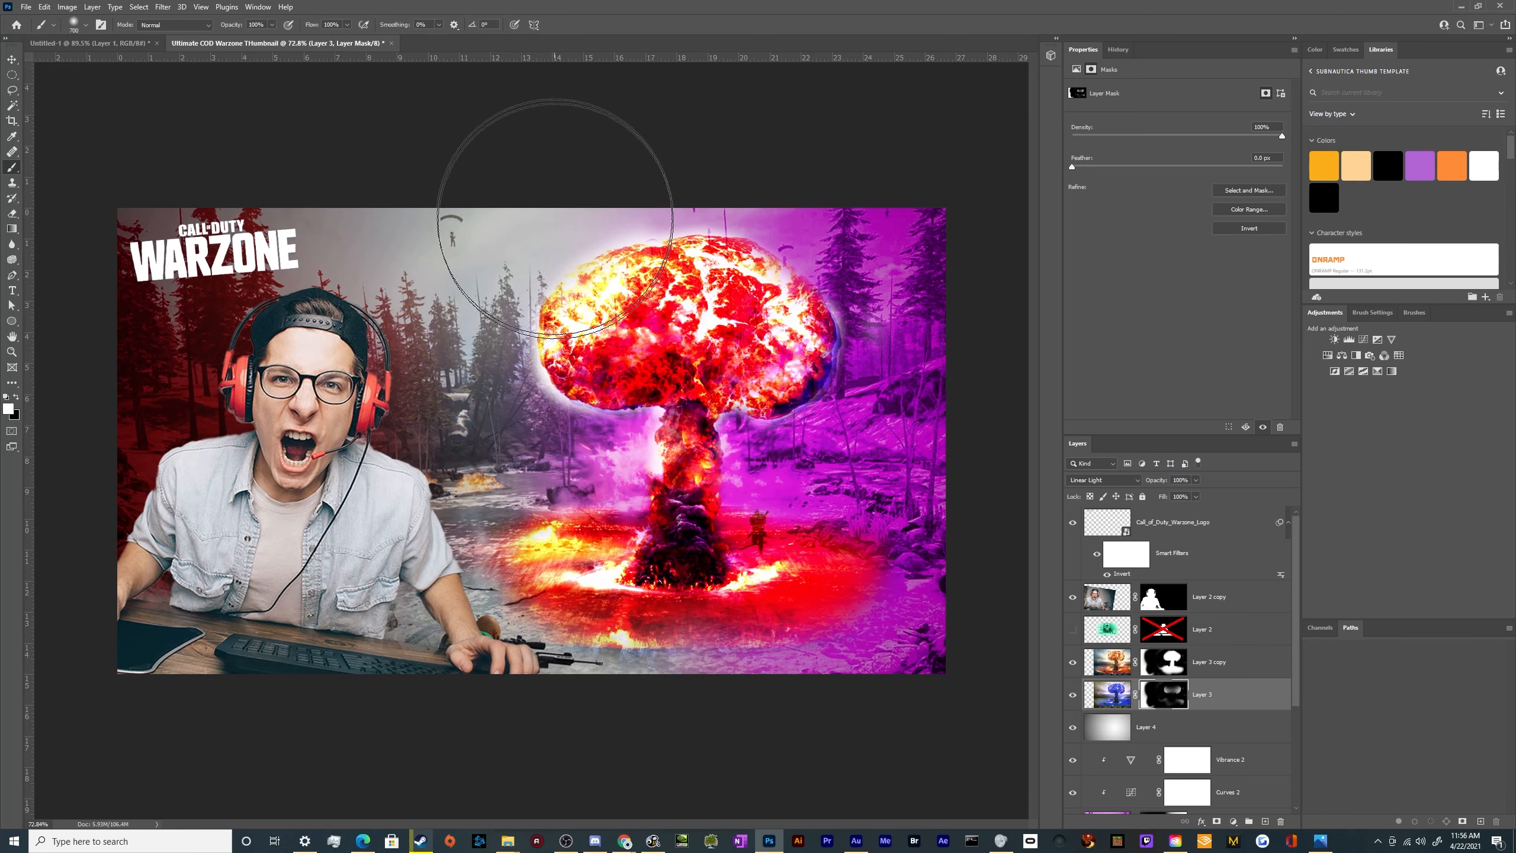
left_click_drag(548, 209, 724, 201)
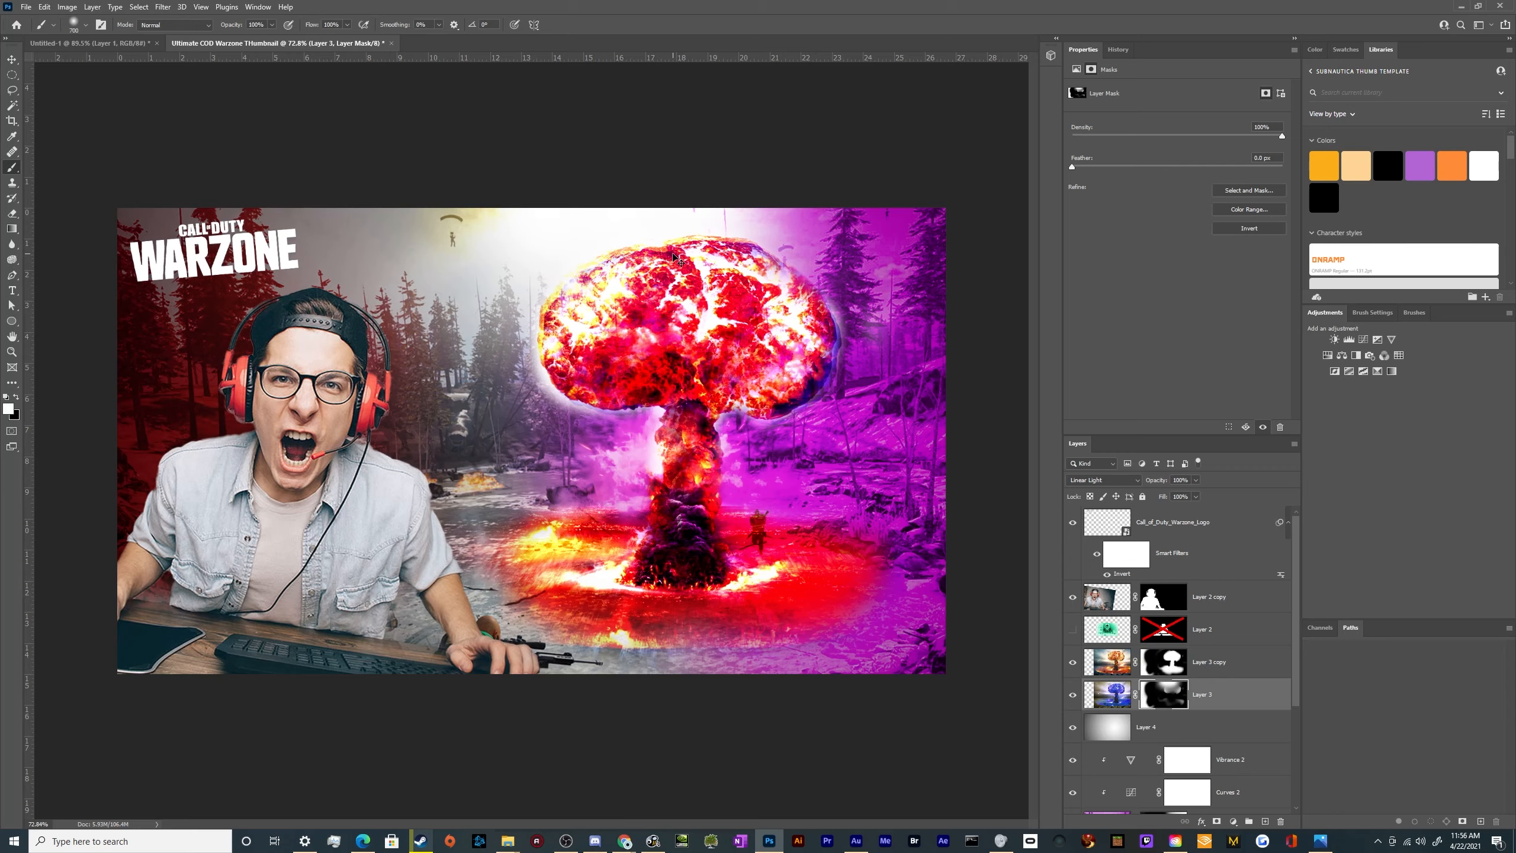
key("ctrl+z")
key("bracketleft")
key("bracketleft")
key("bracketleft")
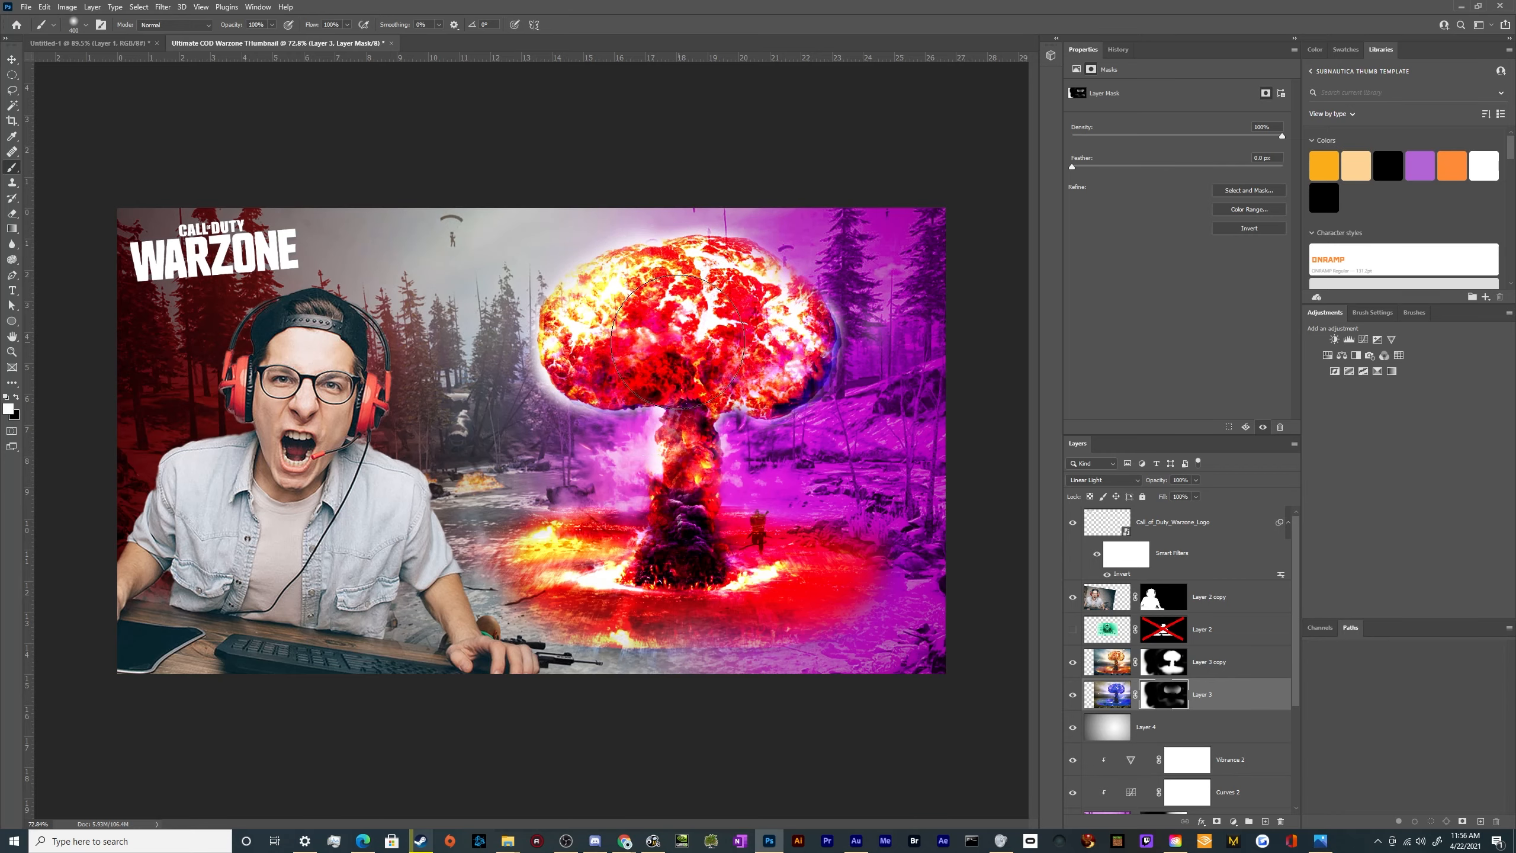
mouse_move(659, 338)
left_mouse_down()
mouse_move(690, 359)
mouse_move(621, 313)
mouse_move(716, 298)
mouse_move(781, 344)
mouse_move(678, 300)
mouse_move(585, 335)
left_mouse_up()
scroll(762, 534, "down", 5)
key("v")
Group the two mushroom cloud layers and name the group Explosion
scroll(275, 552, "up", 4)
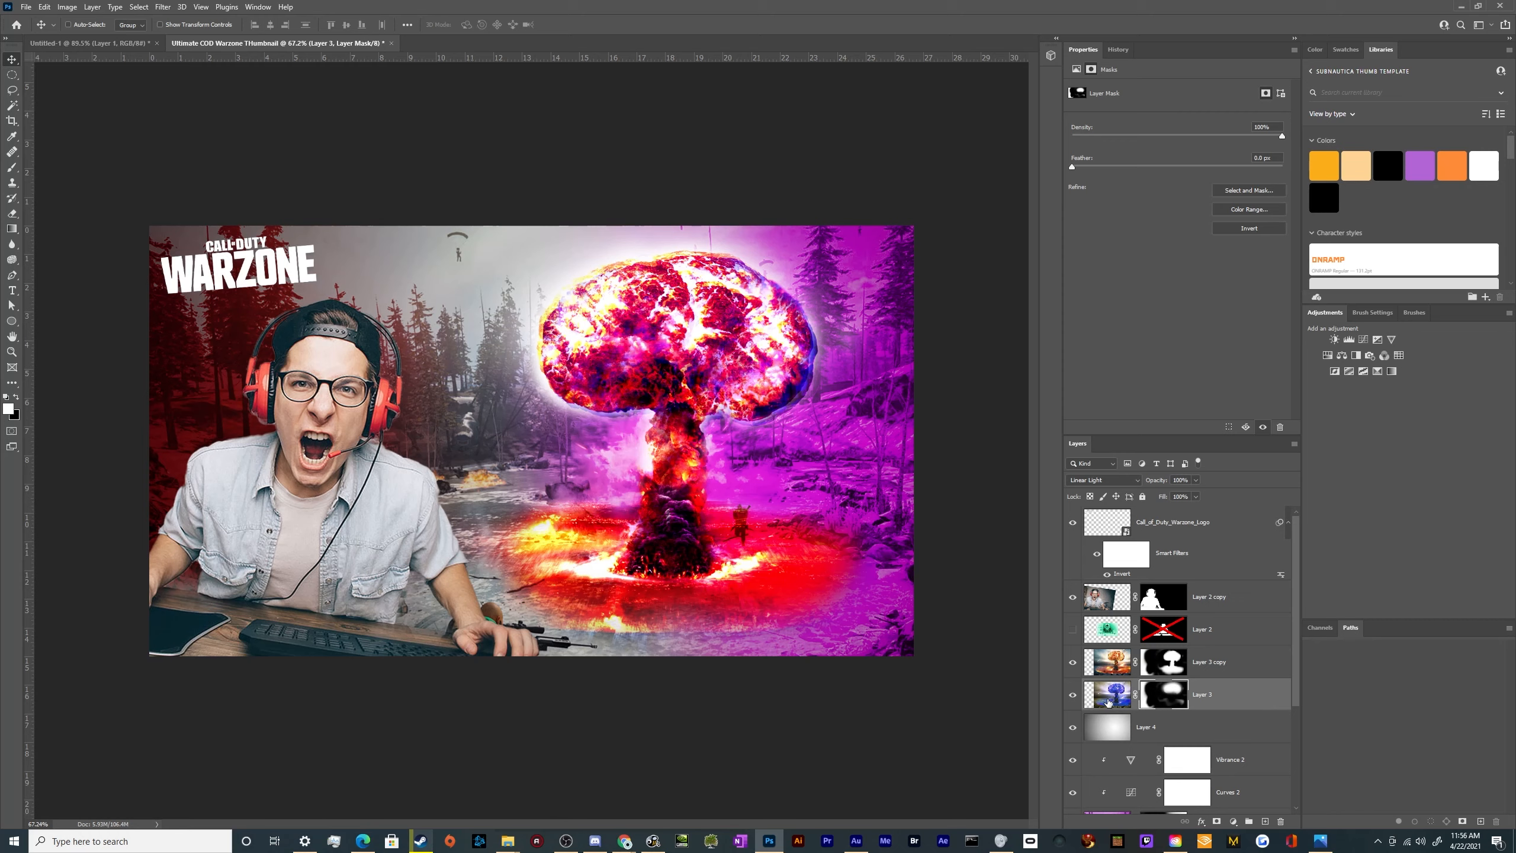
left_click(1229, 671, "shift")
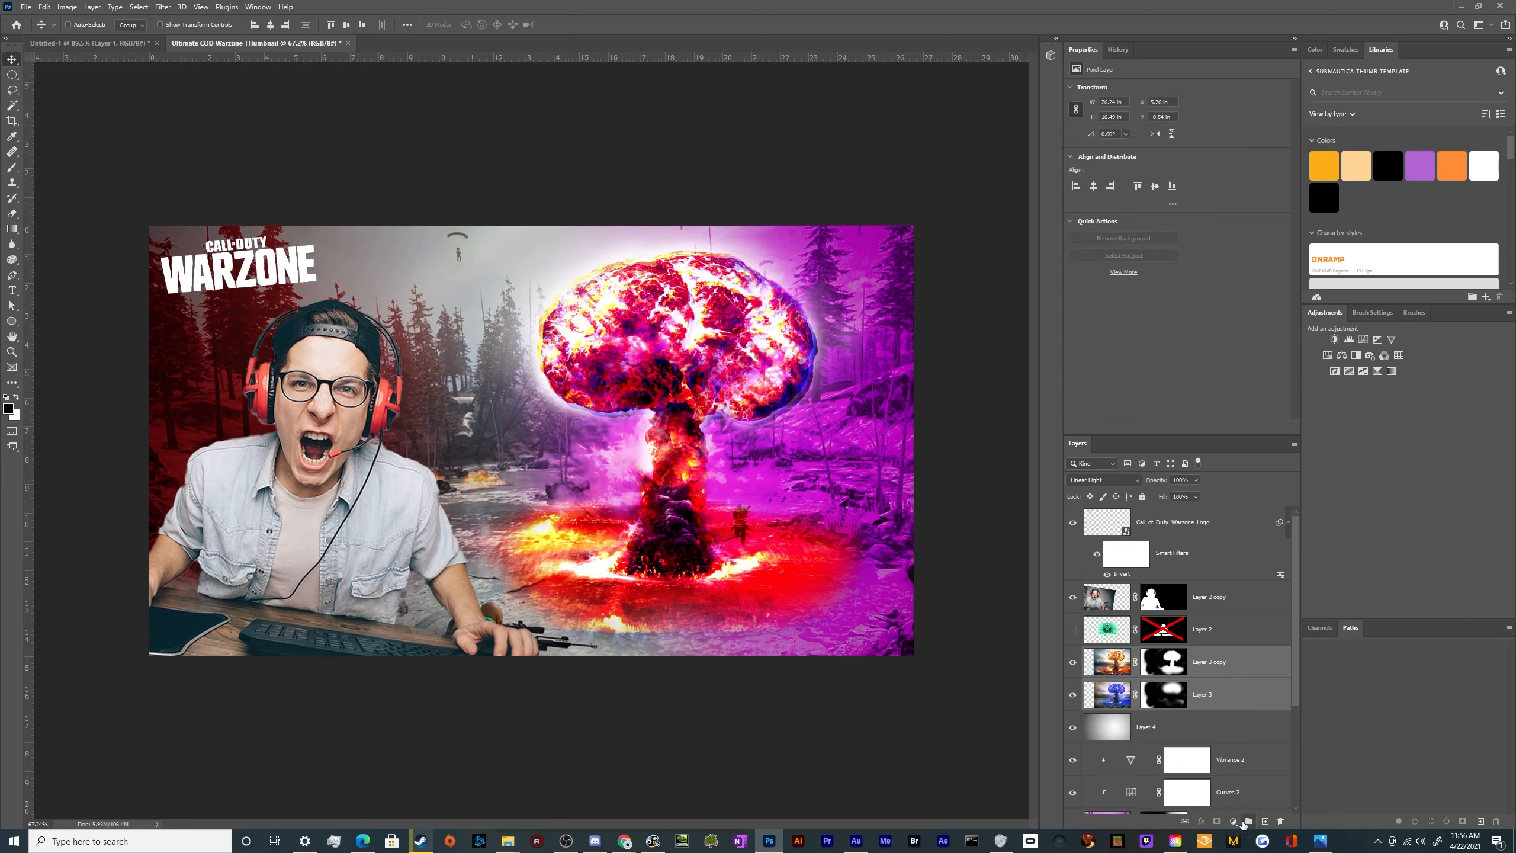
key("ctrl+g")
double_click(1116, 652)
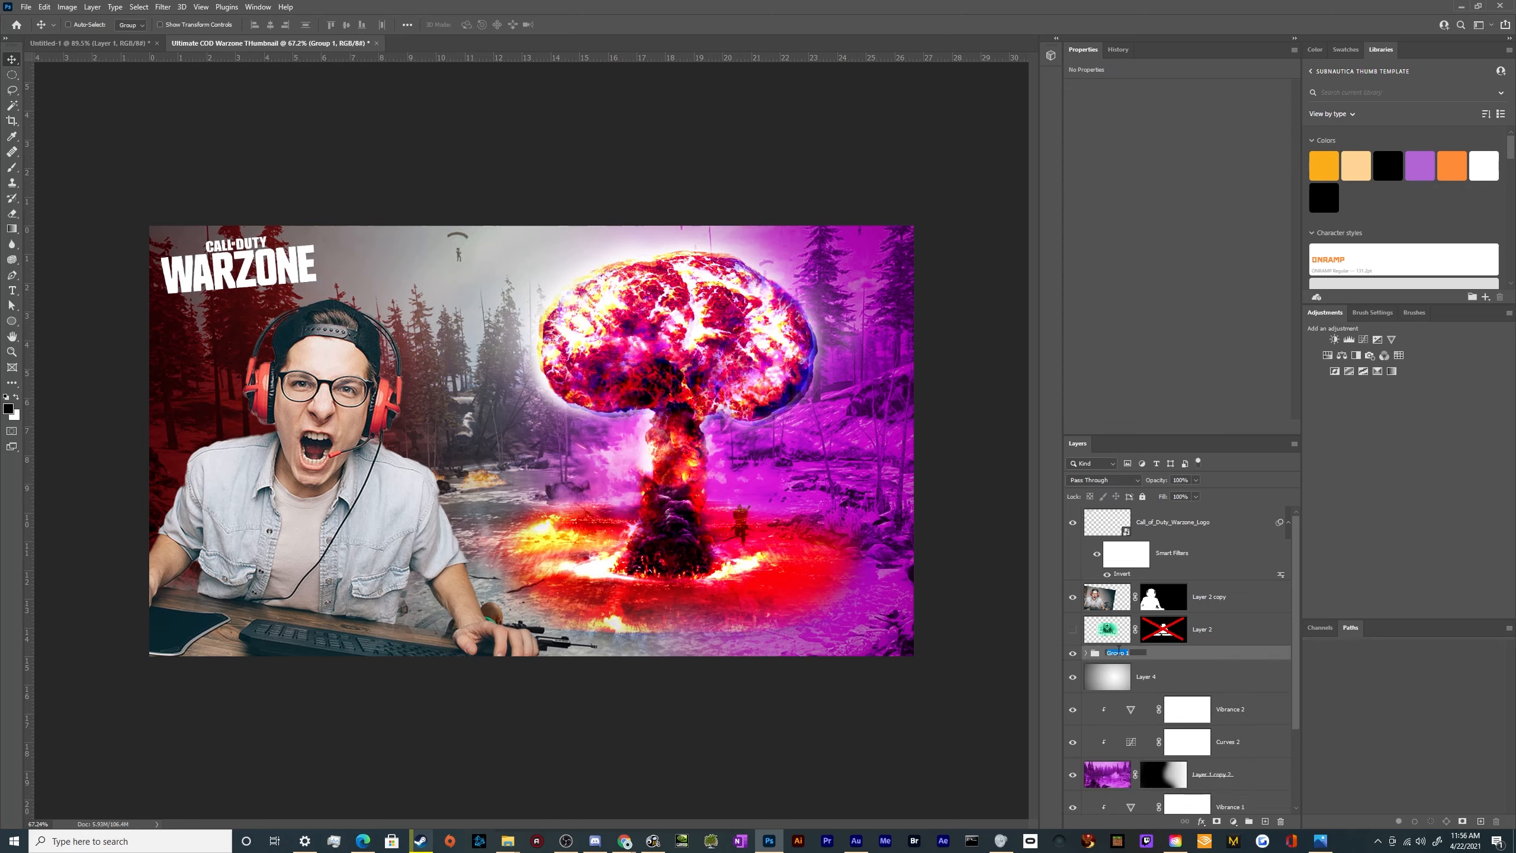
type("Explosion")
key("Return")
Group the layers from Layer 4 down to Layer 1 and name the group Background
left_click(1139, 676)
scroll(1140, 678, "down", 3)
left_click(1204, 804, "shift")
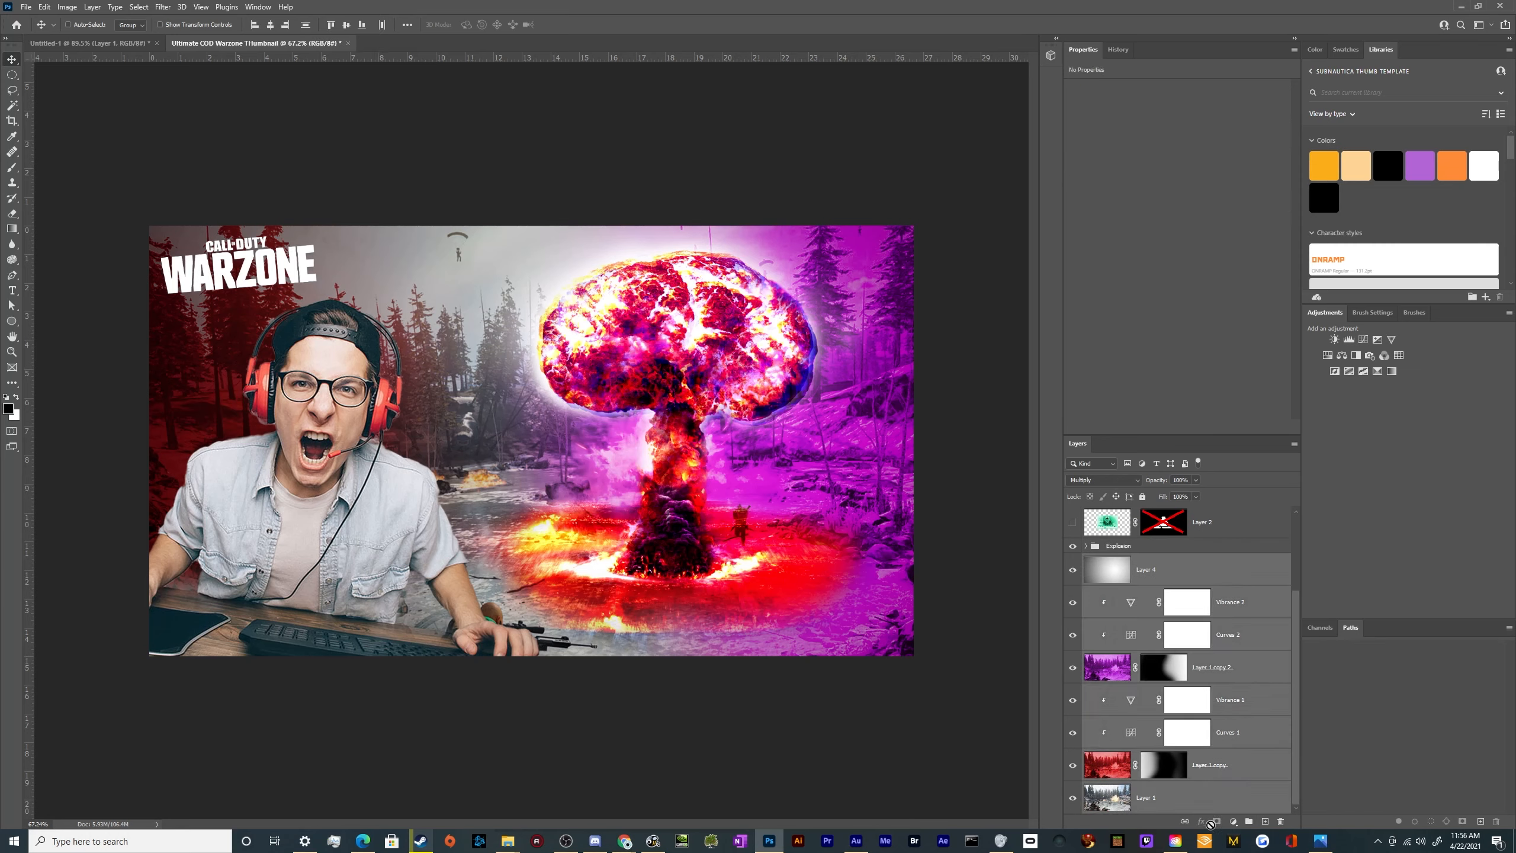
left_click(1249, 822)
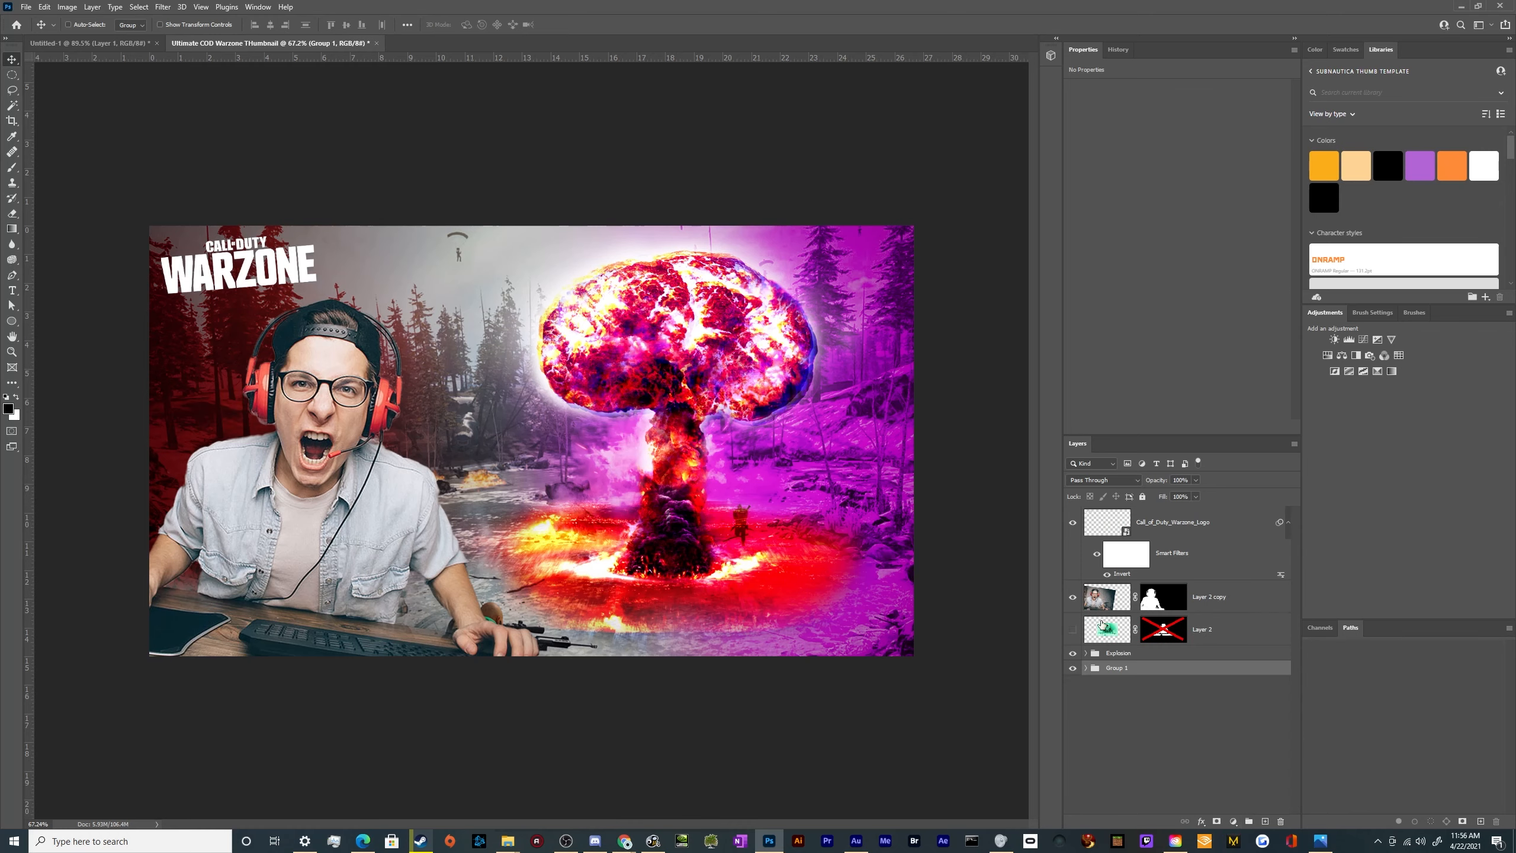
left_click(1113, 667)
type("Background")
key("Return")
Draw a white rectangle about 9.69 × 1.4 in across the gamer's lower torso with the Rectangle tool
left_click(13, 324)
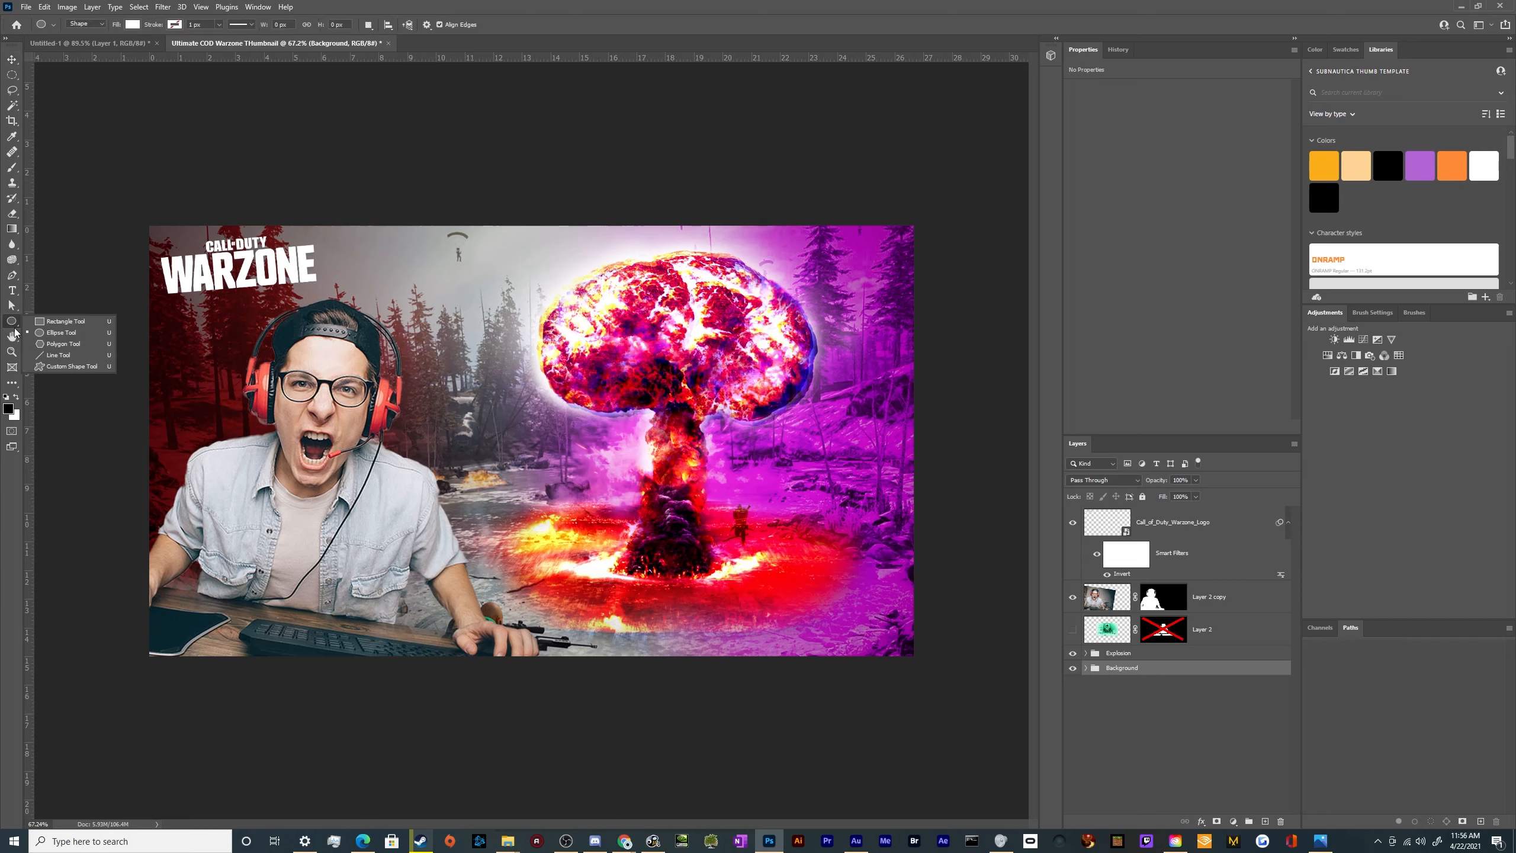
left_click(61, 321)
left_click(15, 323)
left_click(73, 323)
left_click_drag(303, 528, 580, 568)
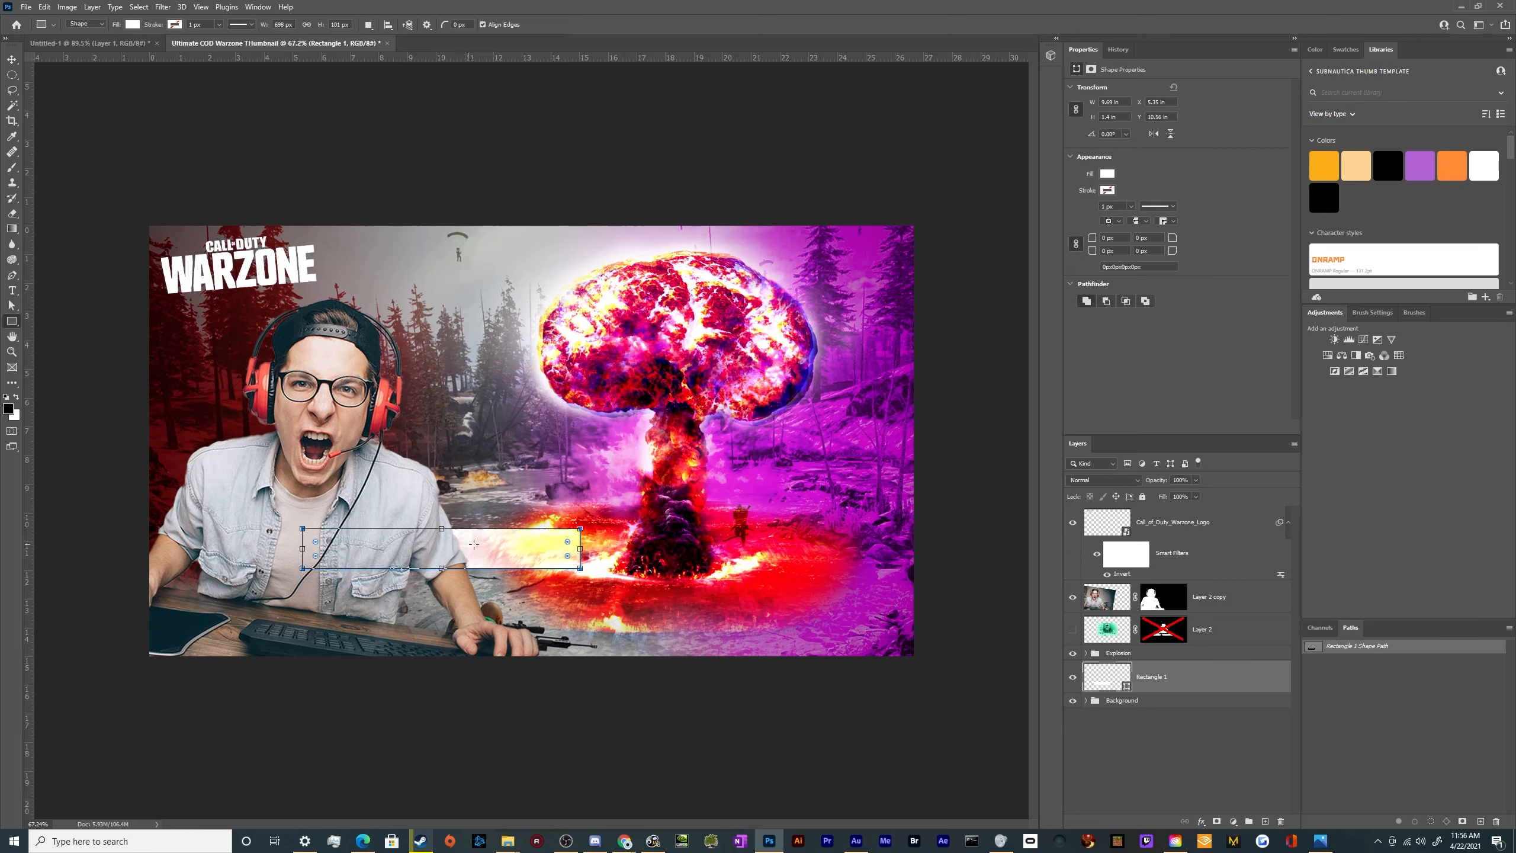
Bring the white rectangle to the top of the layer stack, shift it left over the gamer and increase its height to about 1.94 in
scroll(473, 544, "up", 3)
key("v")
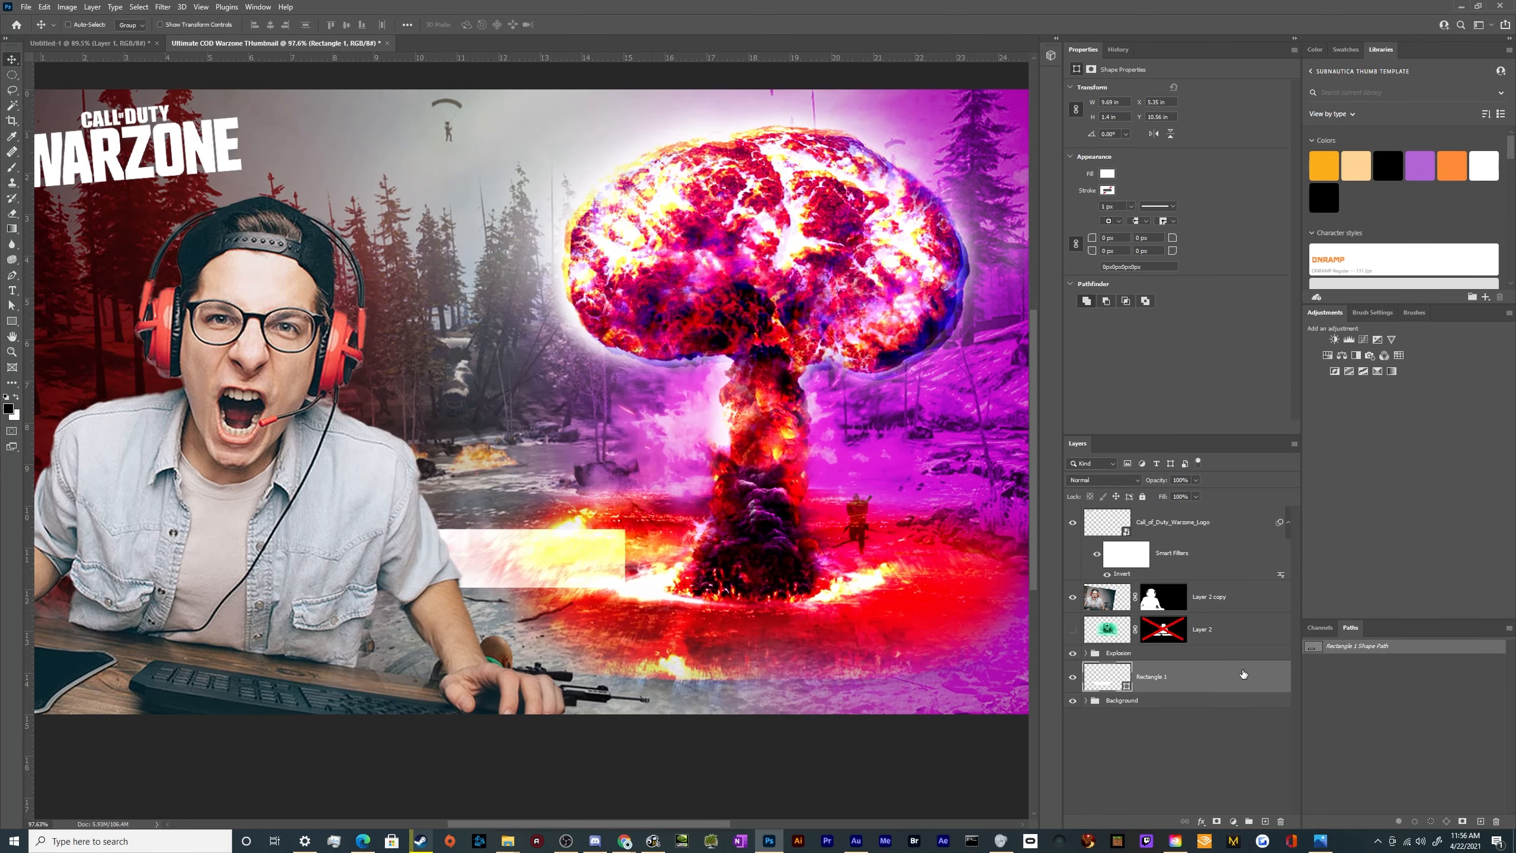
left_click_drag(1243, 674, 1188, 512)
left_click_drag(518, 575, 424, 582)
key("ctrl+t")
left_click_drag(322, 592, 326, 620)
key("Return")
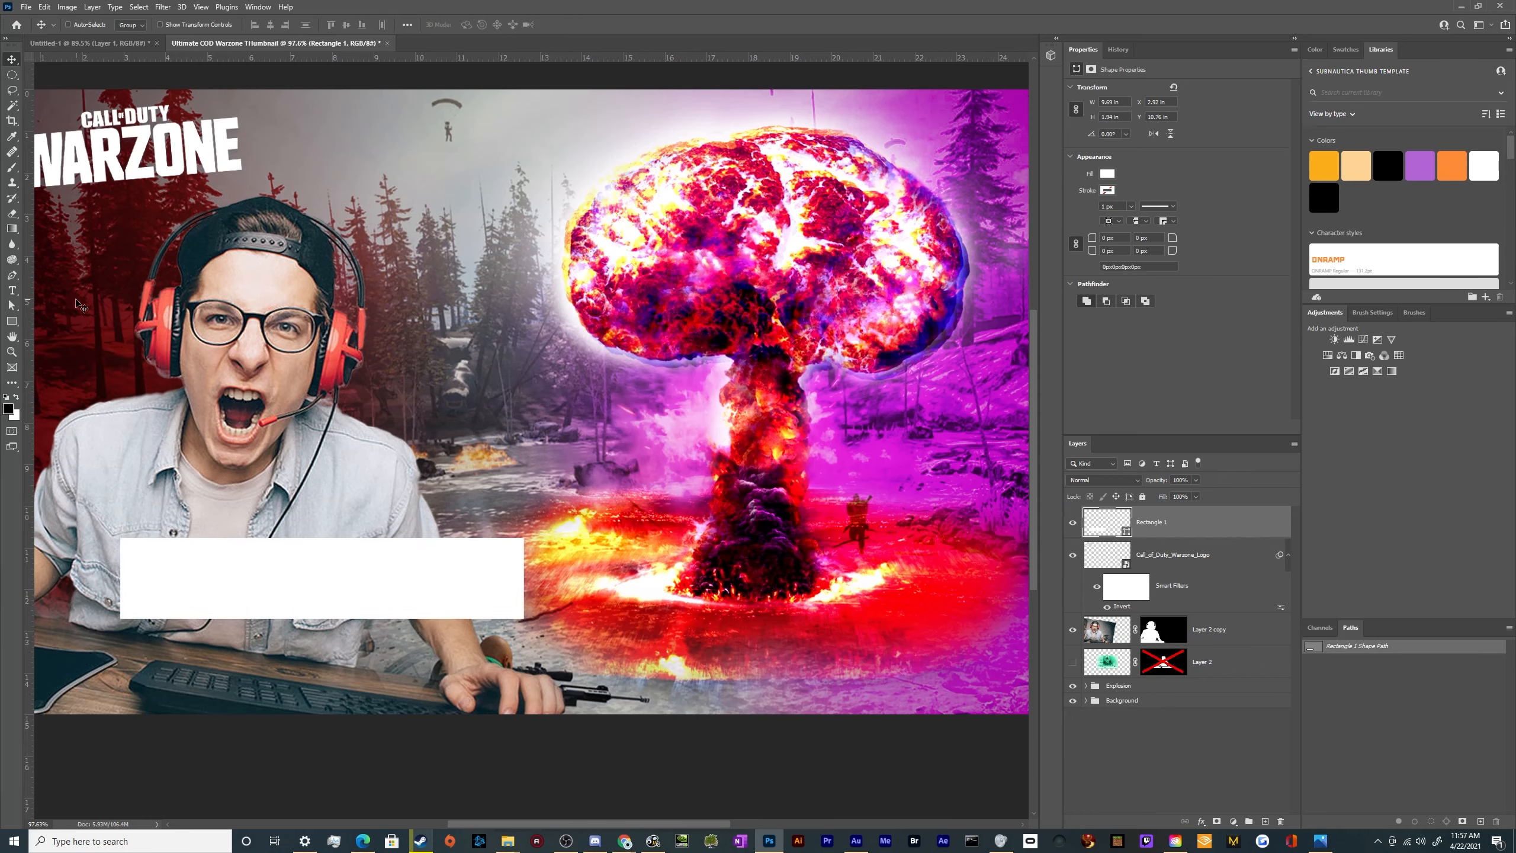
Draw a white three-sided polygon about 1.97 × 1.71 in beside the right end of the rectangle
left_click(12, 321)
right_click(12, 321)
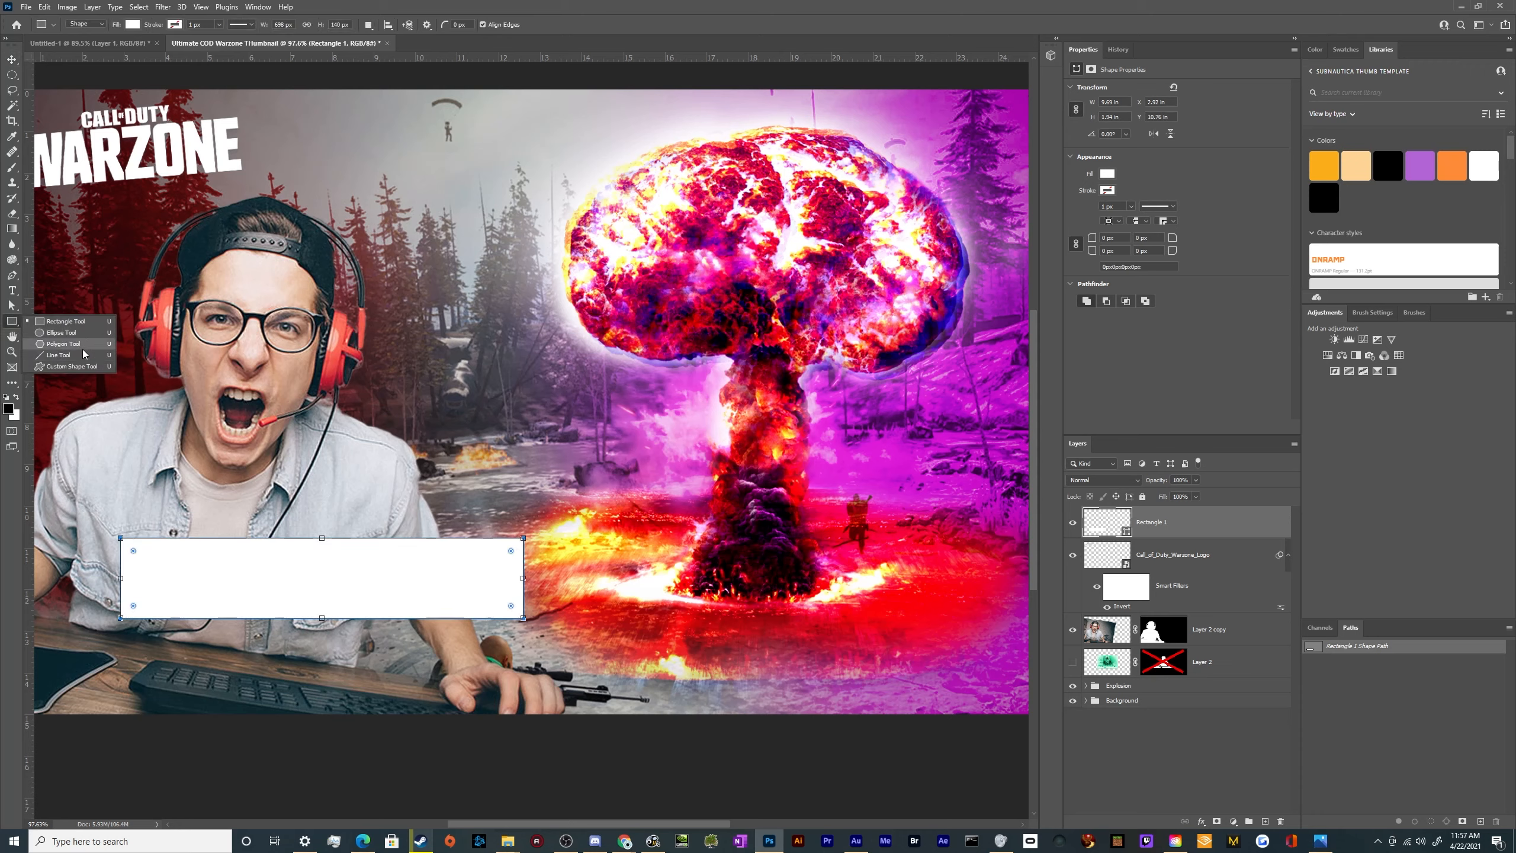
left_click(57, 354)
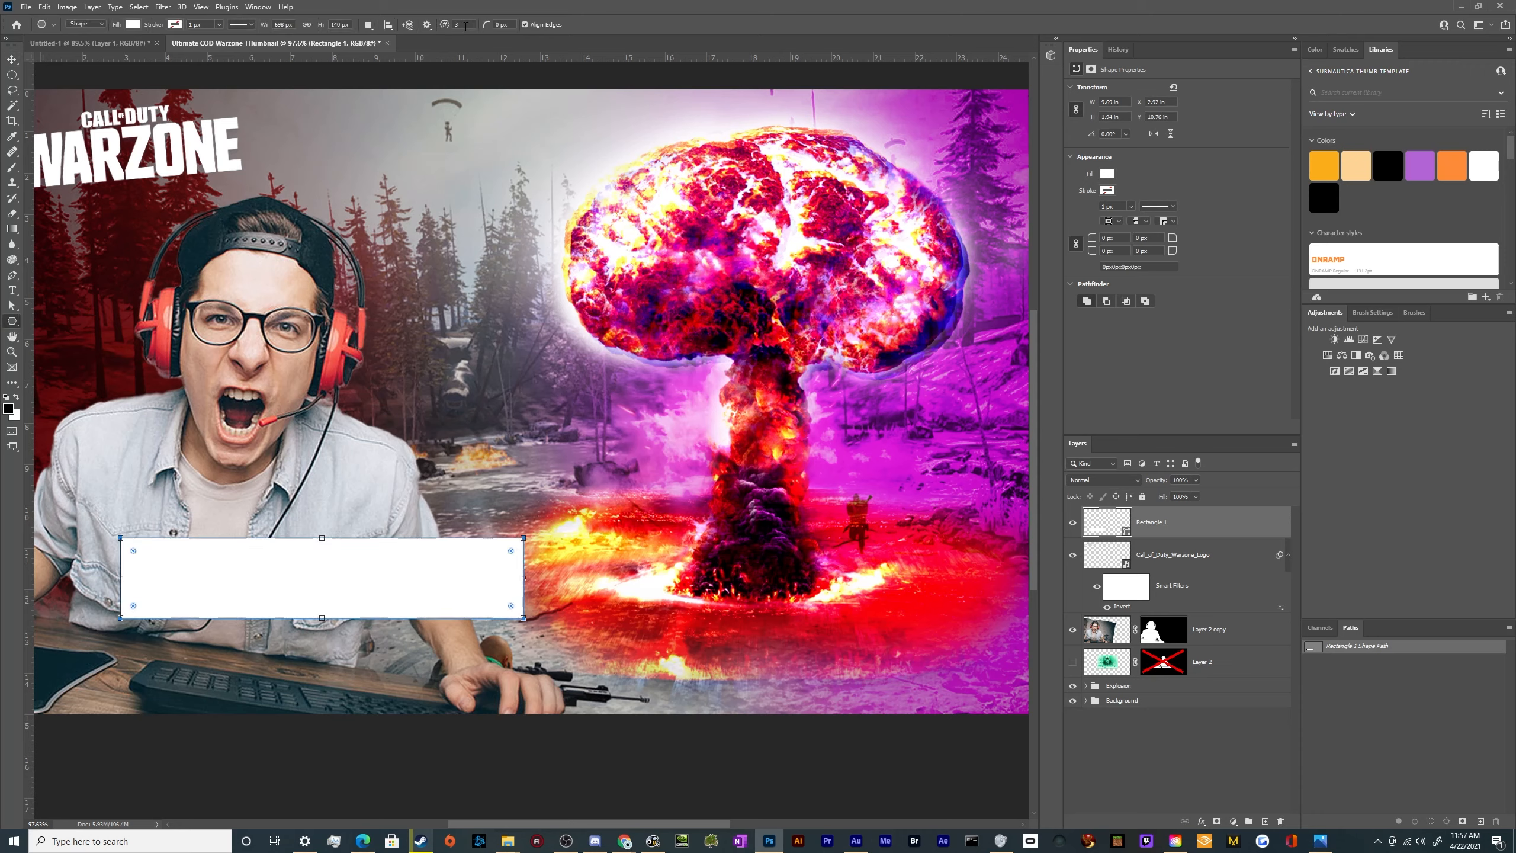
left_click(567, 602)
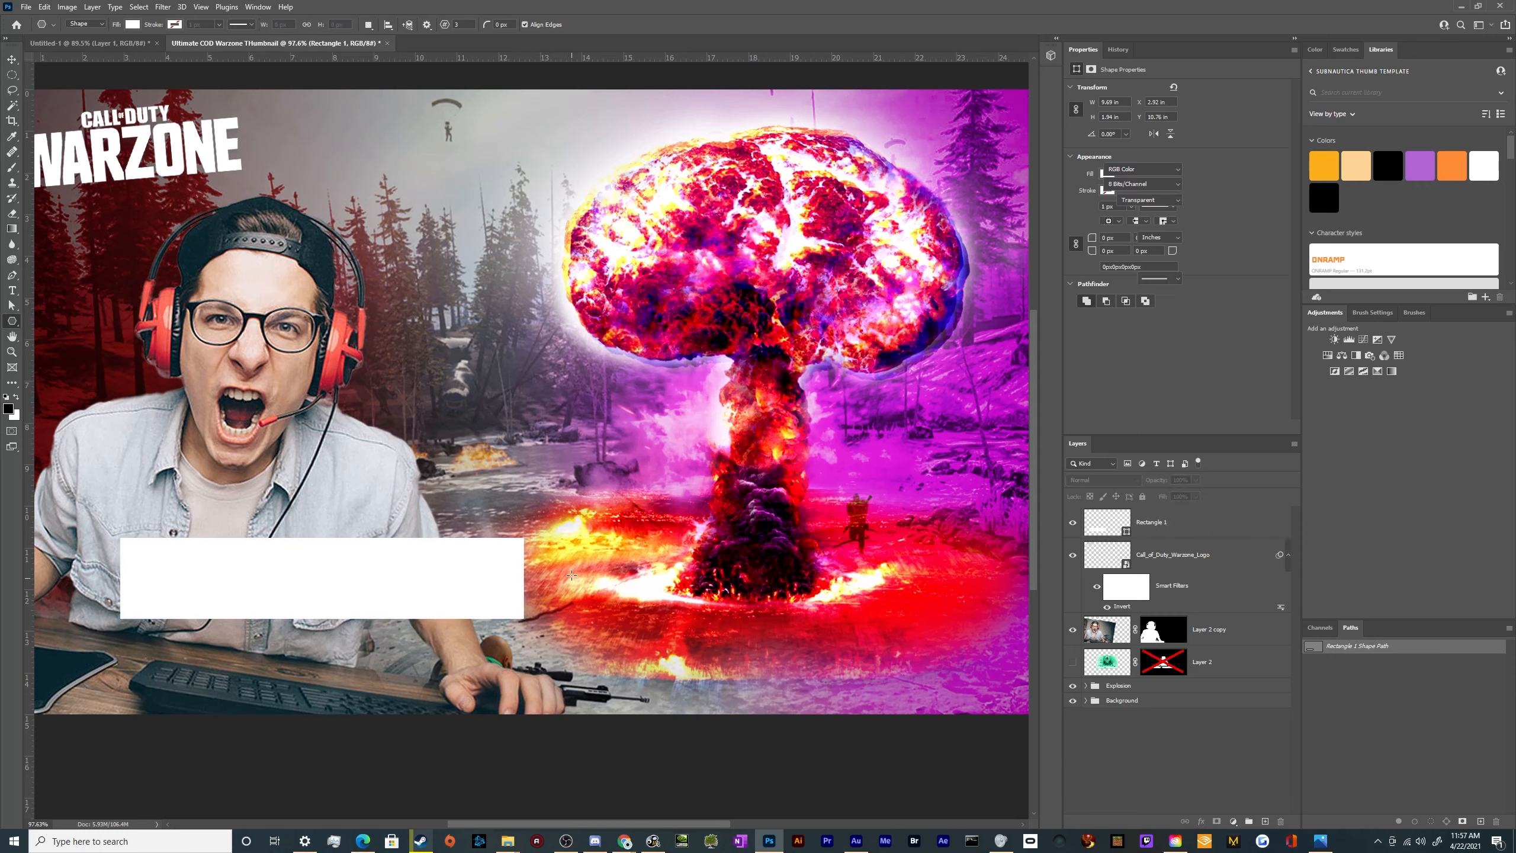
mouse_move(571, 548)
left_mouse_down()
mouse_move(590, 619)
mouse_move(661, 652)
left_mouse_up()
key("v")
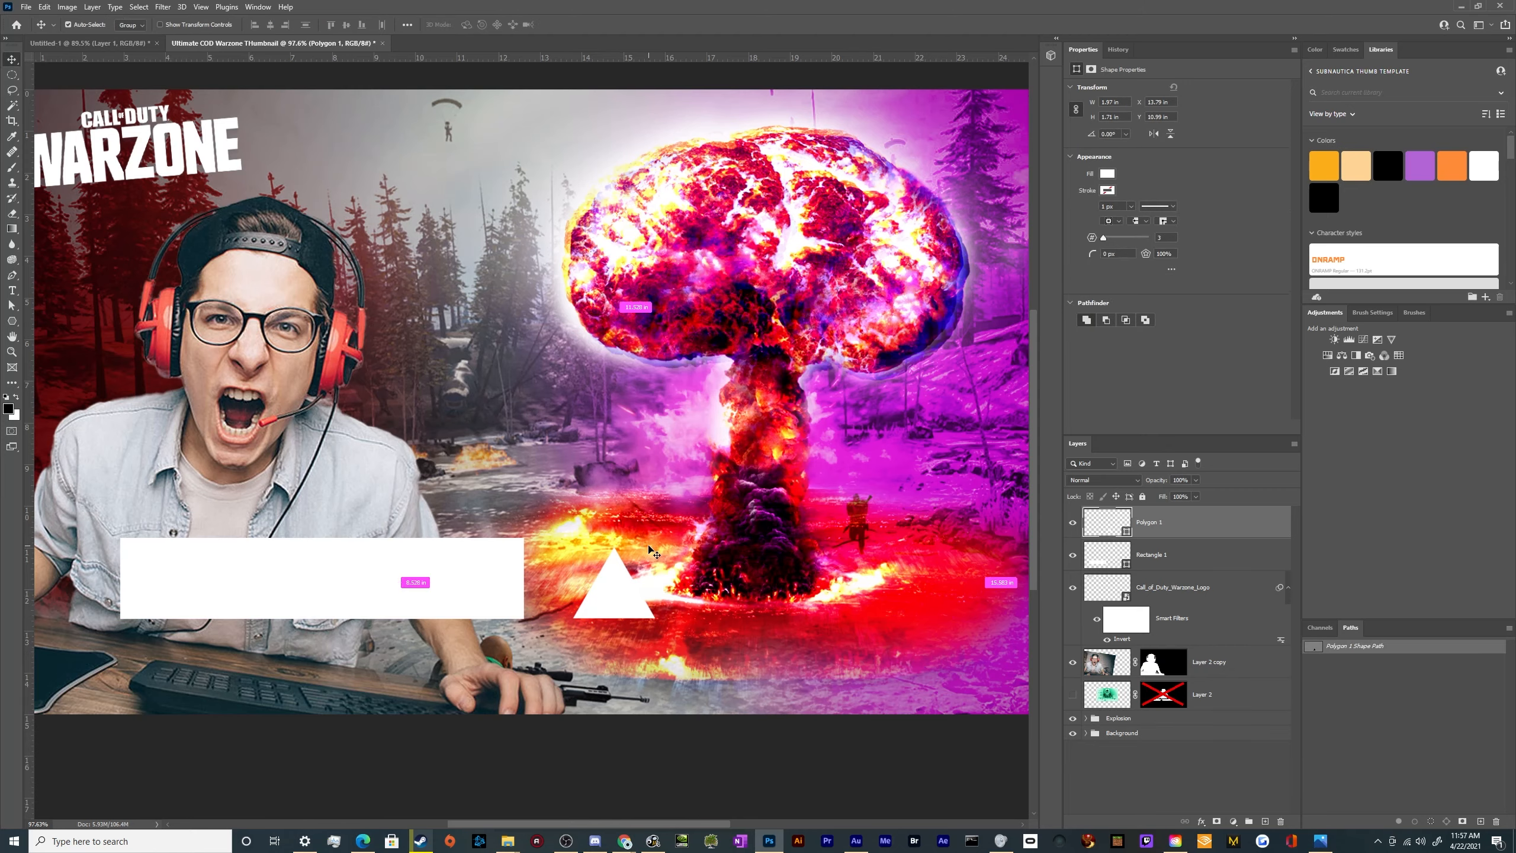
Rotate the triangle 90°, butt it against the rectangle's right end and scale it to the bar's height to form an arrow
key("ctrl+t")
left_click_drag(629, 534, 676, 606)
mouse_move(587, 593)
left_mouse_down()
mouse_move(508, 585)
mouse_move(574, 587)
left_mouse_up()
scroll(543, 580, "up", 5)
left_click_drag(655, 776, 651, 773)
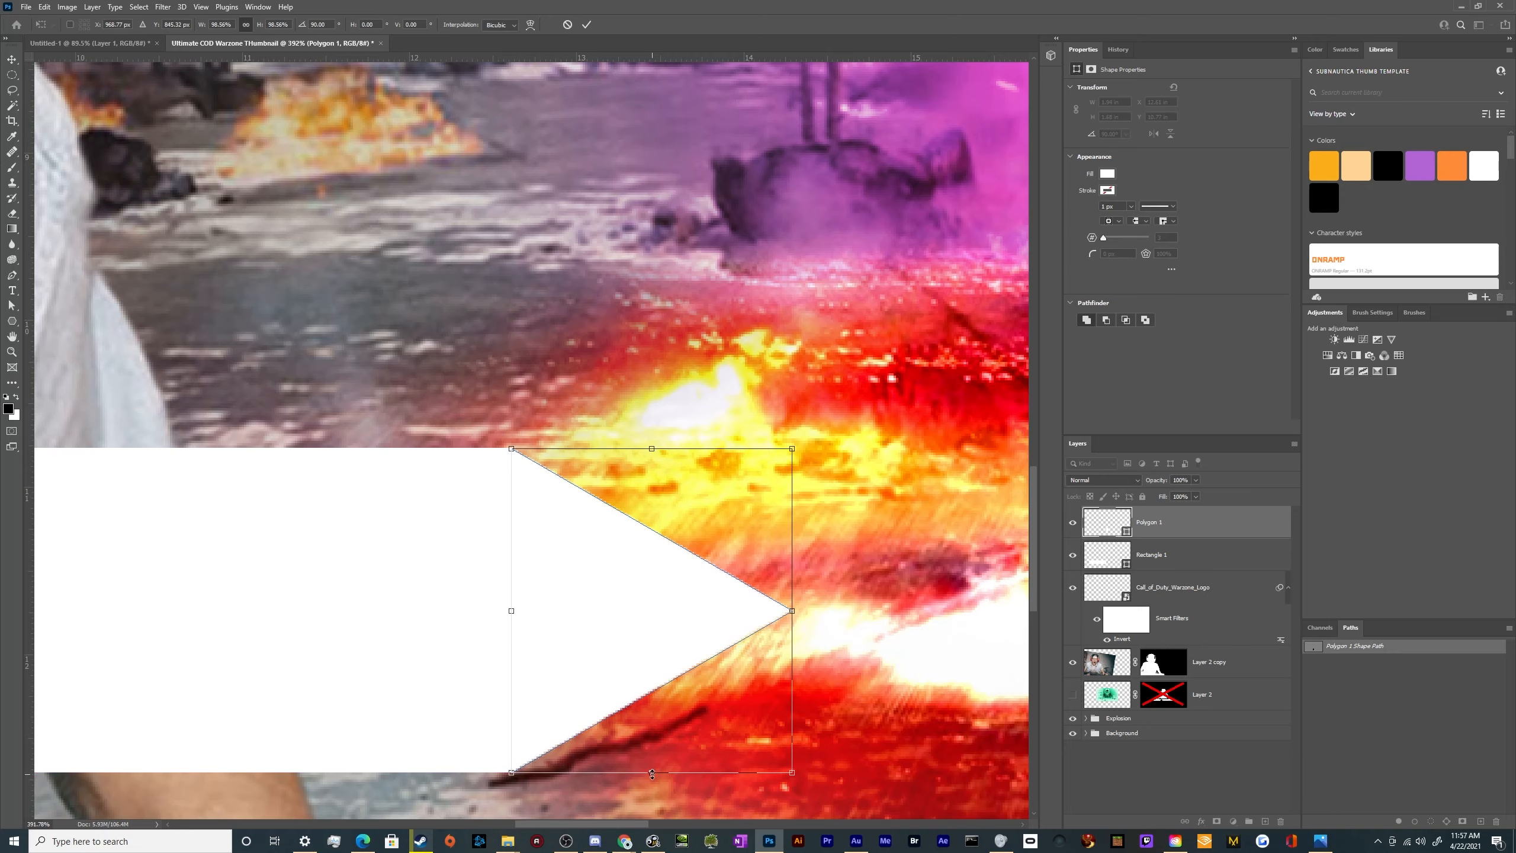
key("Return")
scroll(541, 630, "down", 5)
scroll(541, 631, "down", 5)
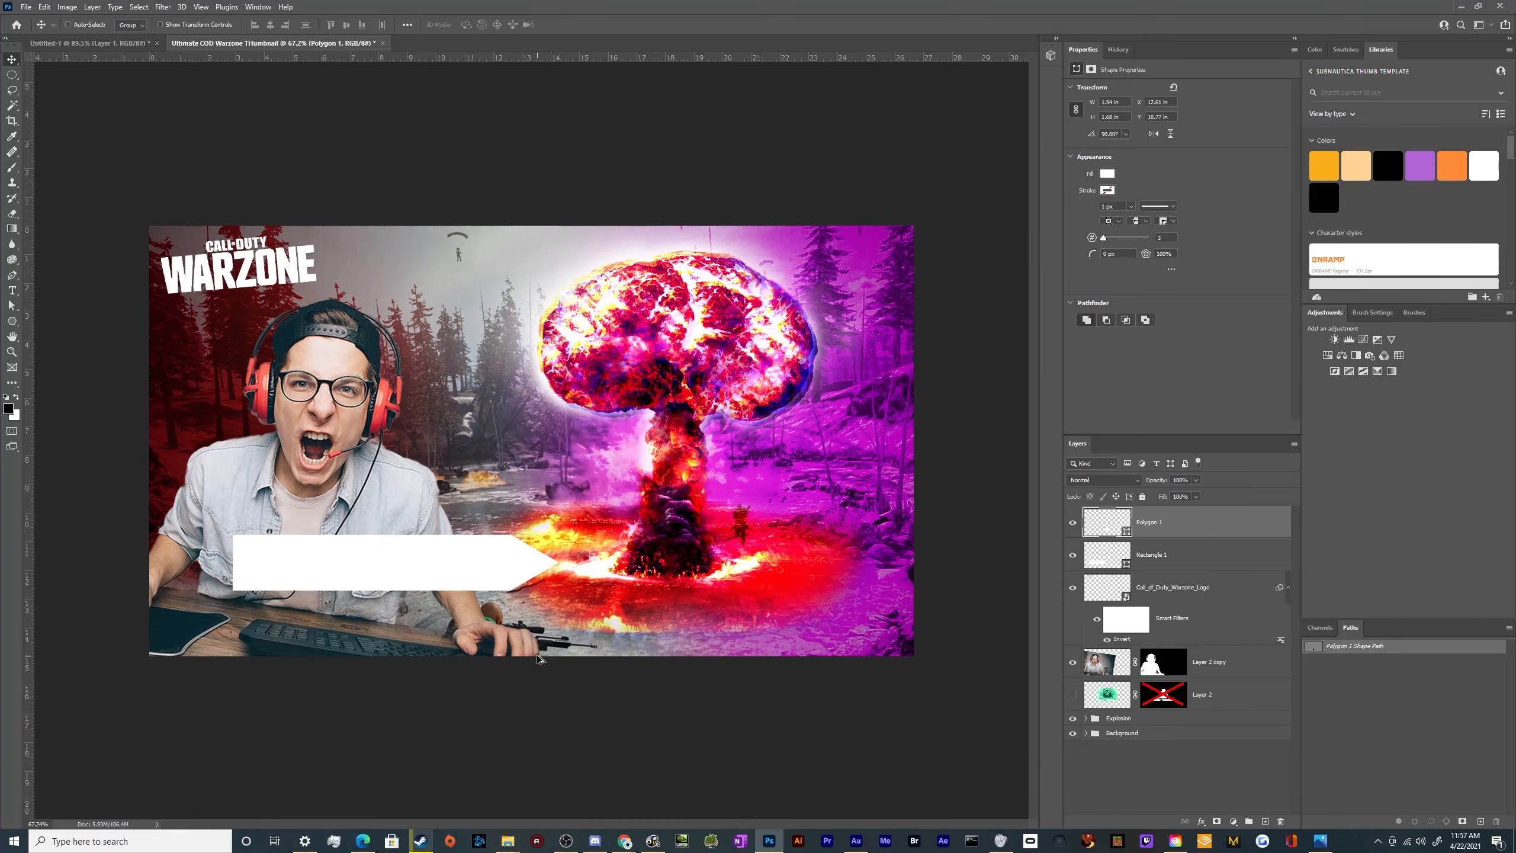
Try to merge the triangle and rectangle into one shape, check the seam up close, and undo the merge
left_click(1188, 554, "shift")
right_click(1191, 554)
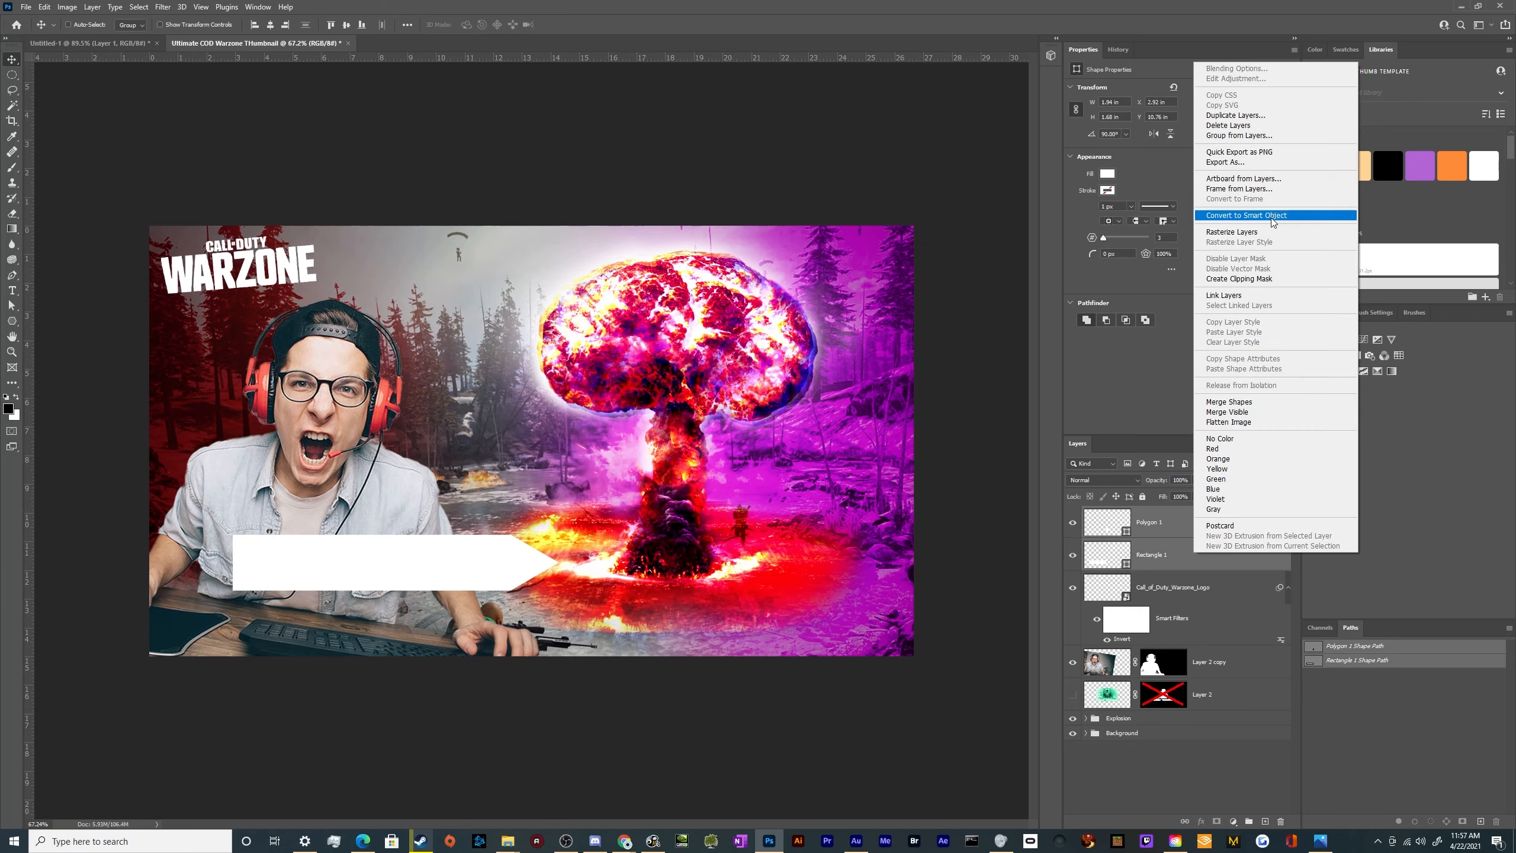
left_click(1235, 402)
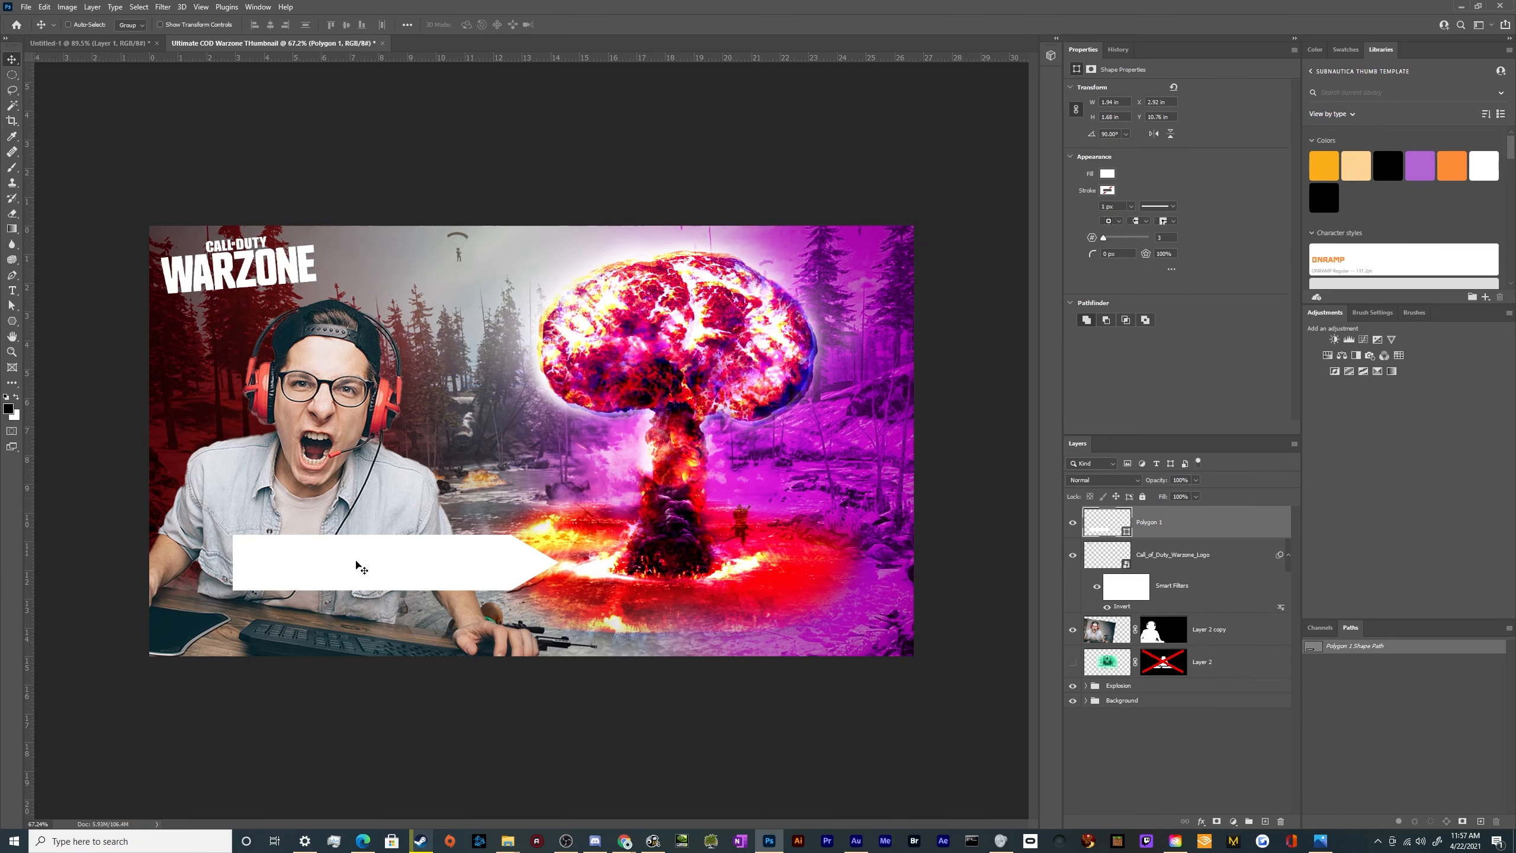
left_click_drag(413, 565, 365, 614)
scroll(444, 615, "up", 15)
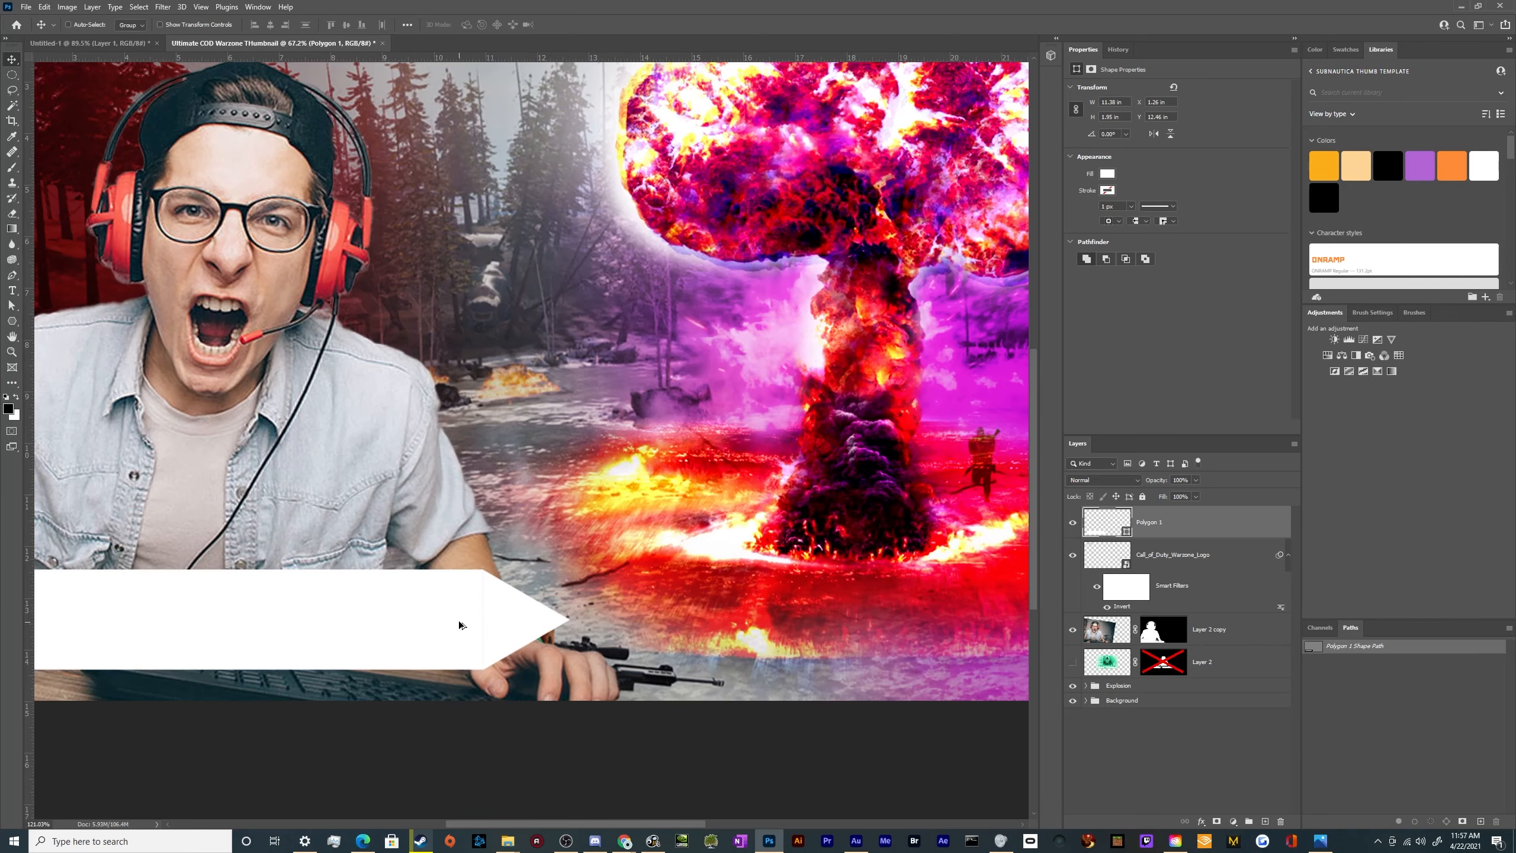
scroll(473, 642, "down", 5)
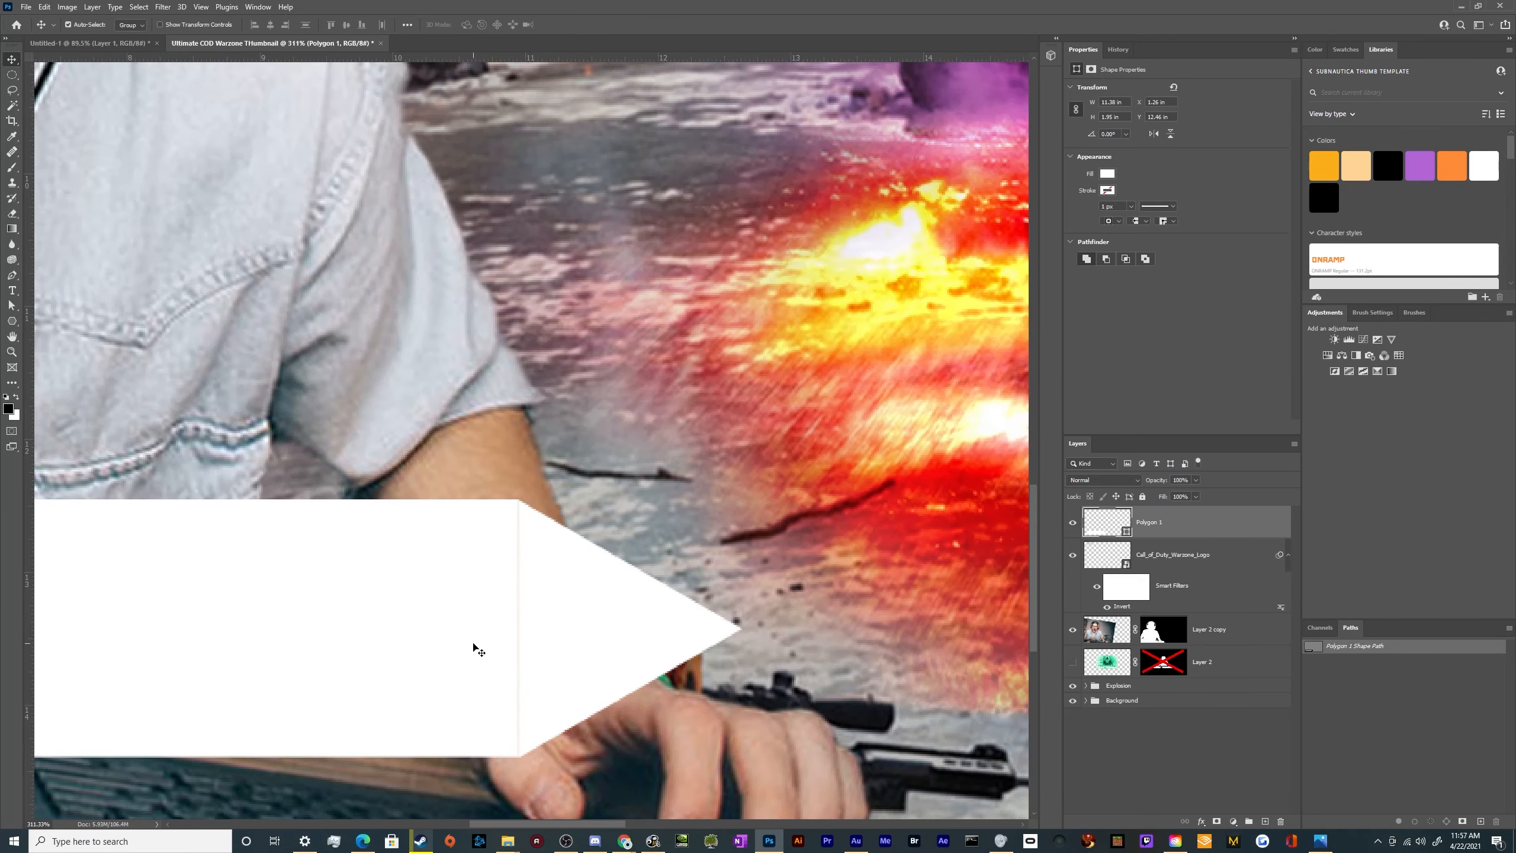
key("z")
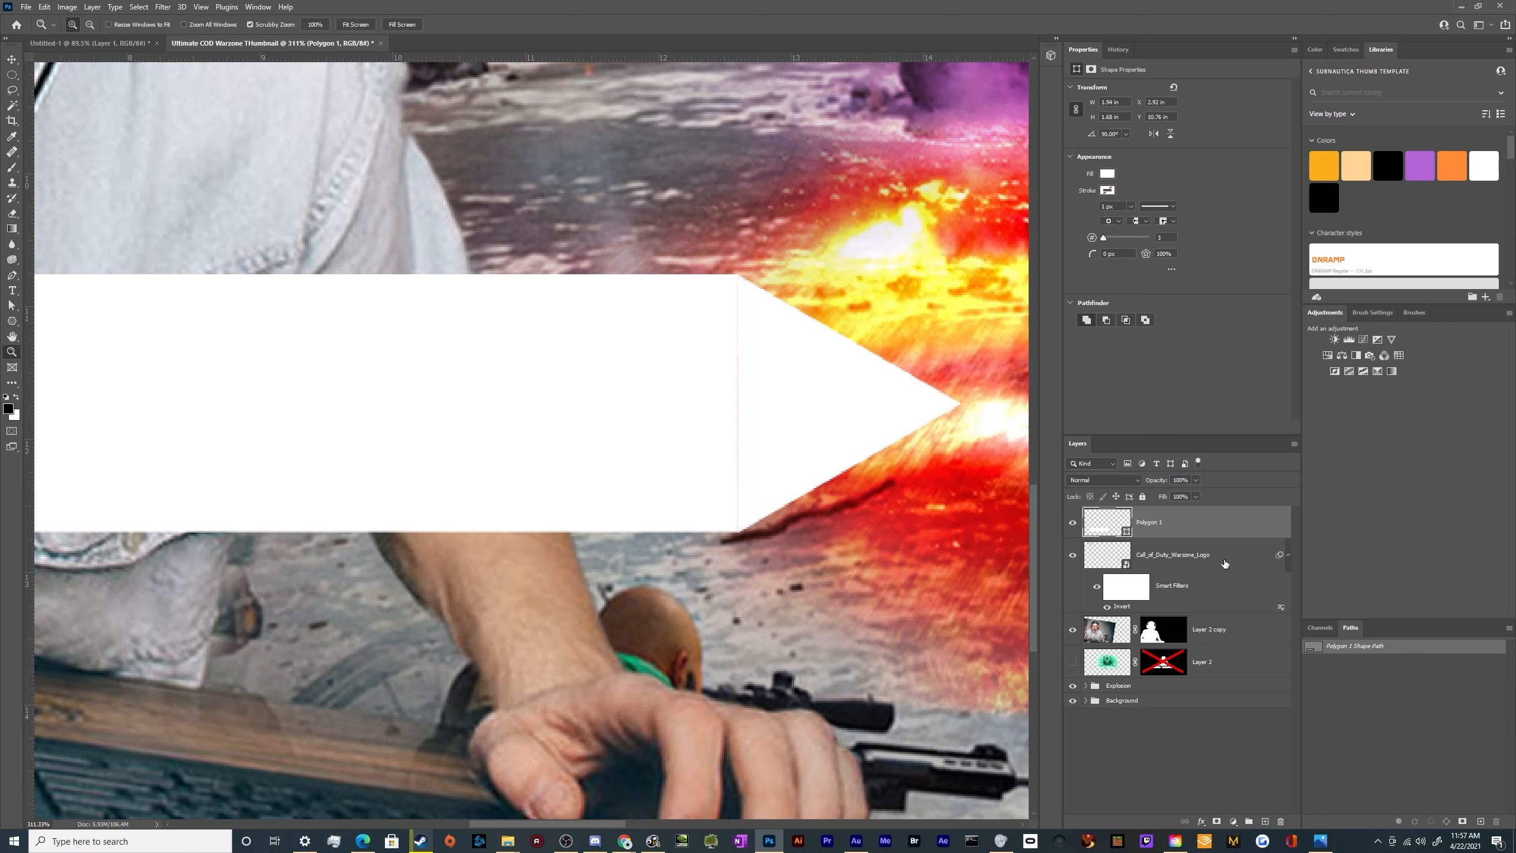
left_click(1252, 557)
key("ctrl+z")
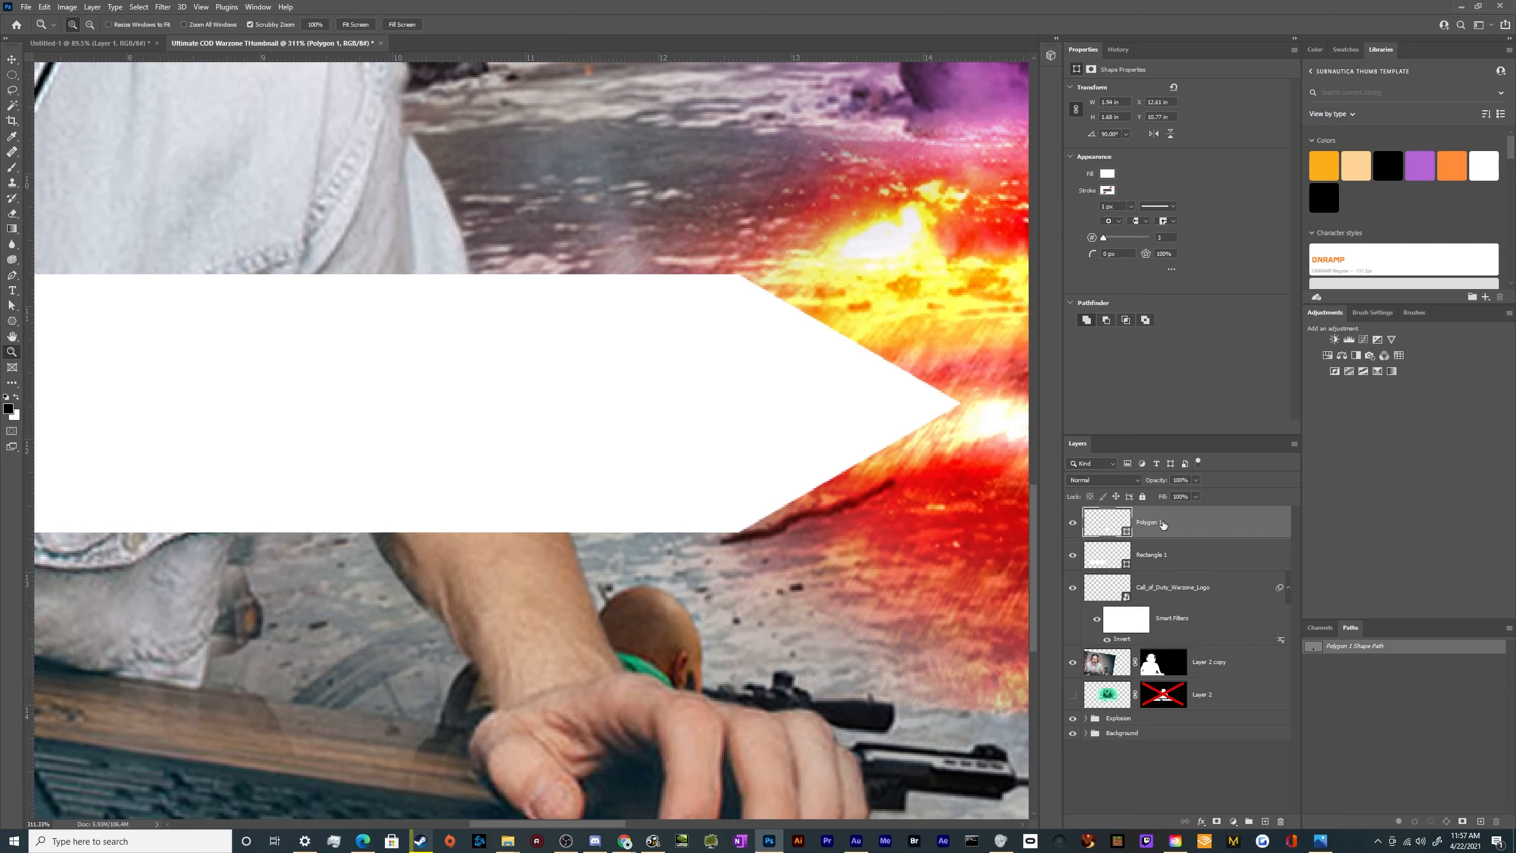
Nudge the triangle slightly left to close the seam, and merge it with the rectangle into one arrow shape
key("v")
key("Left")
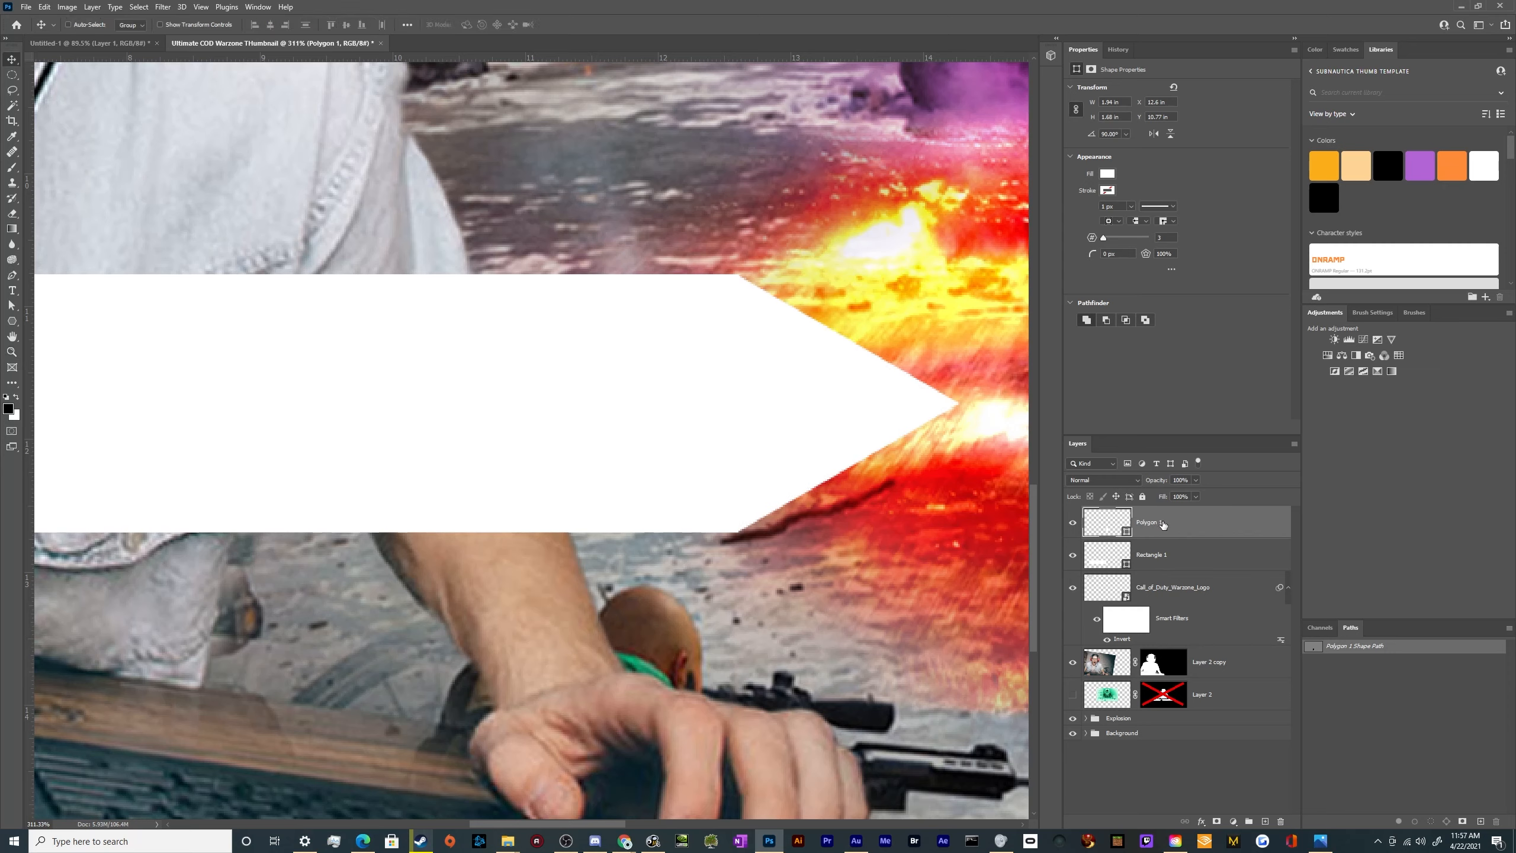
left_click(1179, 569, "shift")
right_click(1179, 564)
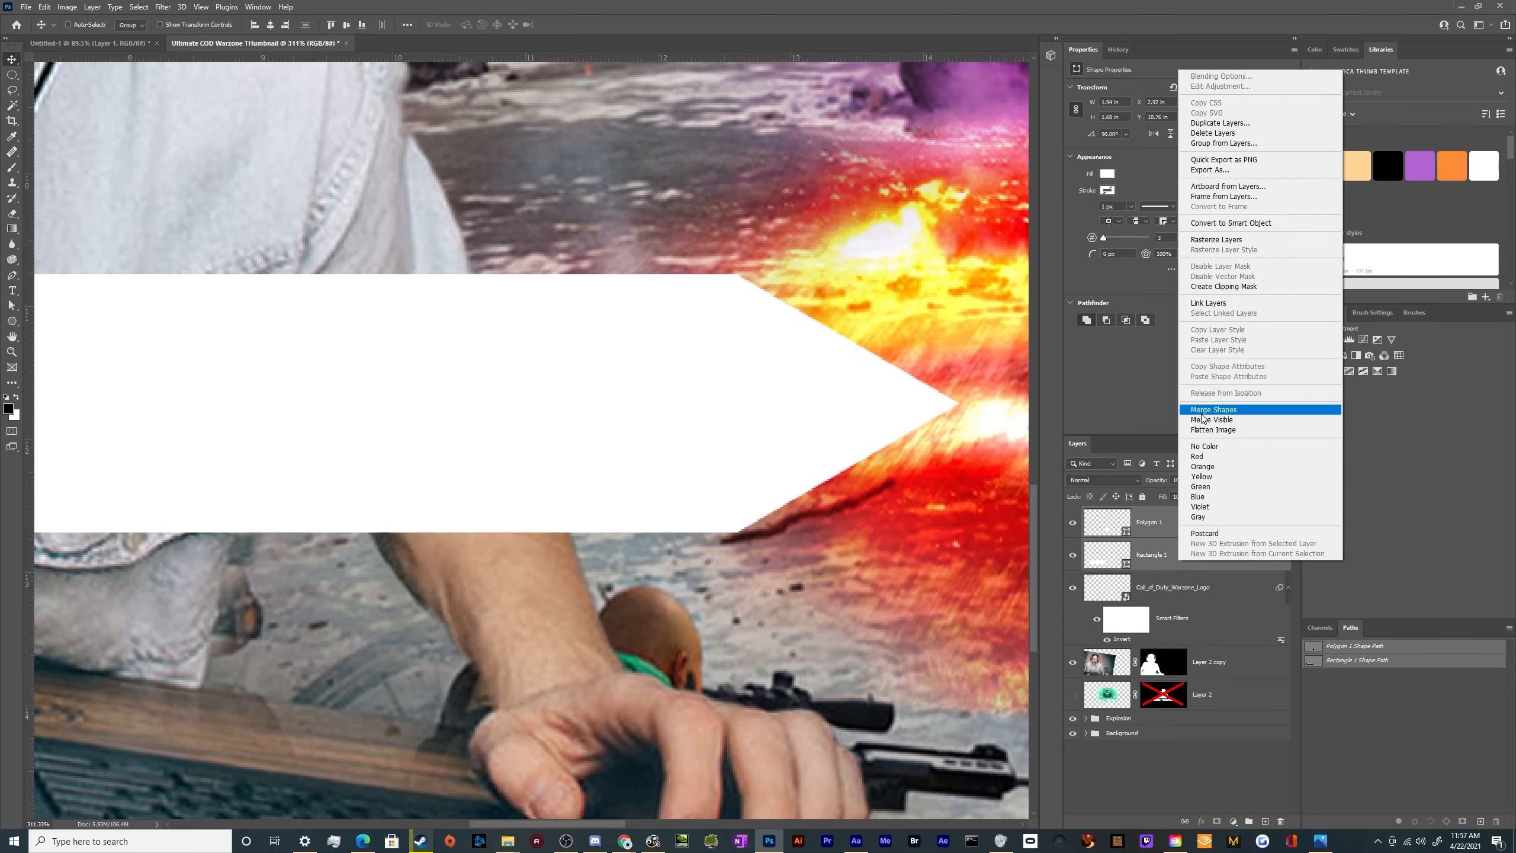
left_click(1206, 406)
scroll(858, 430, "down", 3)
scroll(738, 421, "down", 3)
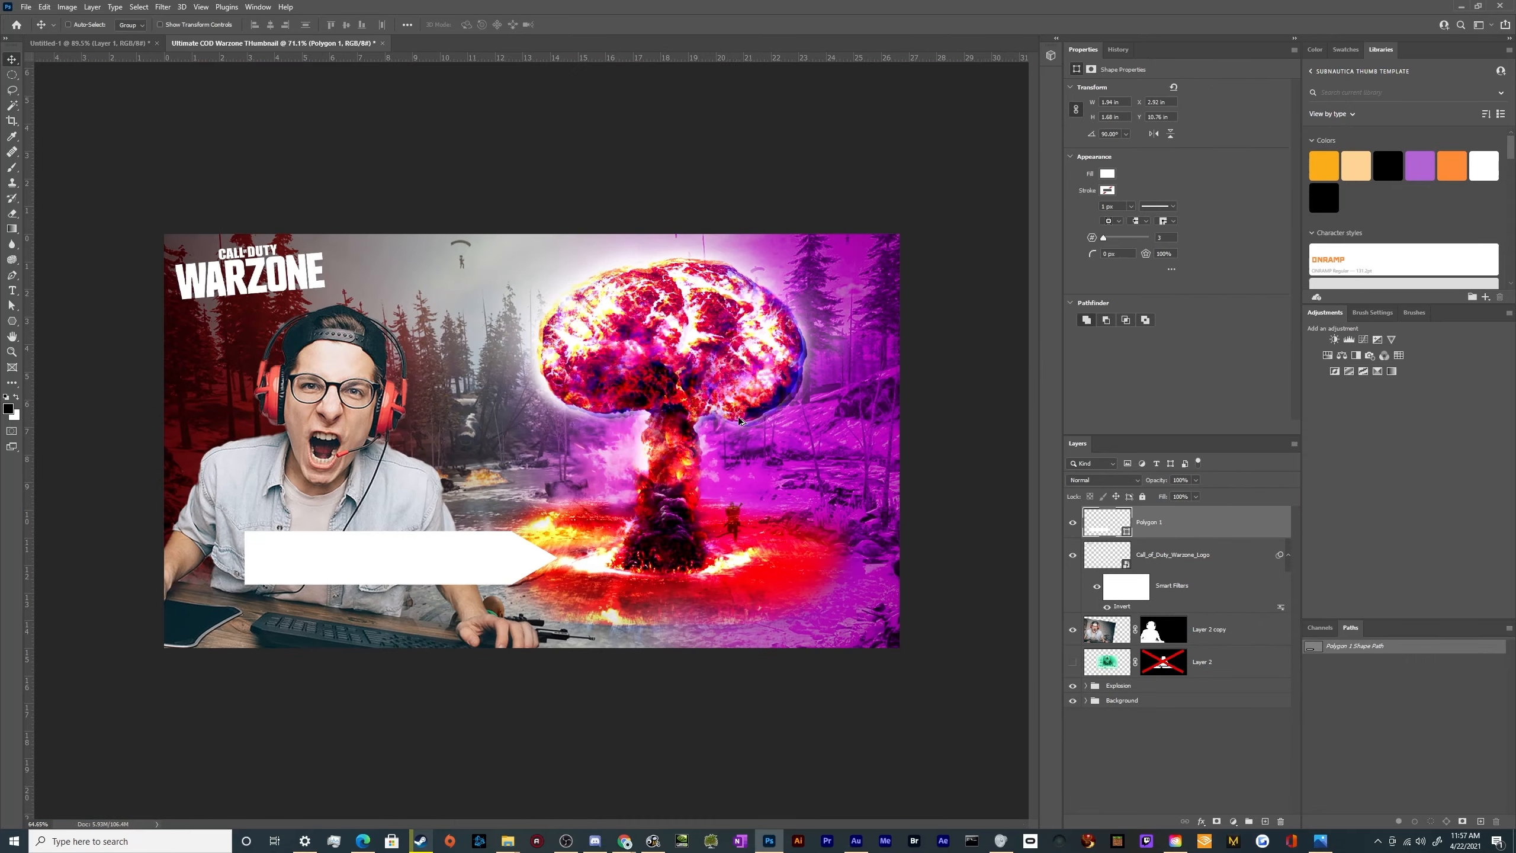
scroll(716, 359, "up", 5)
scroll(537, 477, "down", 5)
scroll(323, 655, "up", 2)
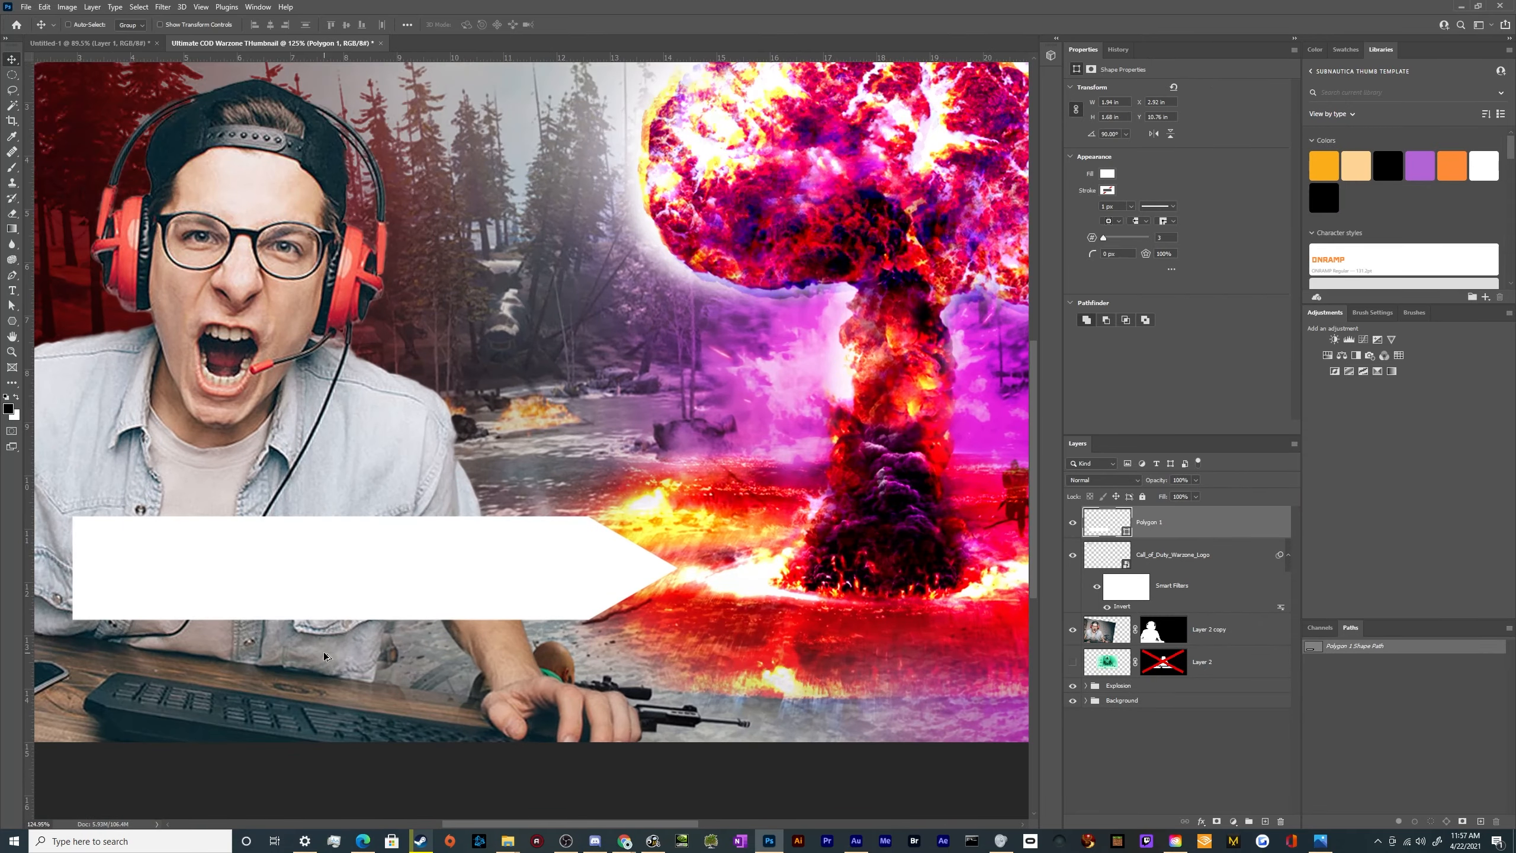
scroll(324, 655, "down", 3)
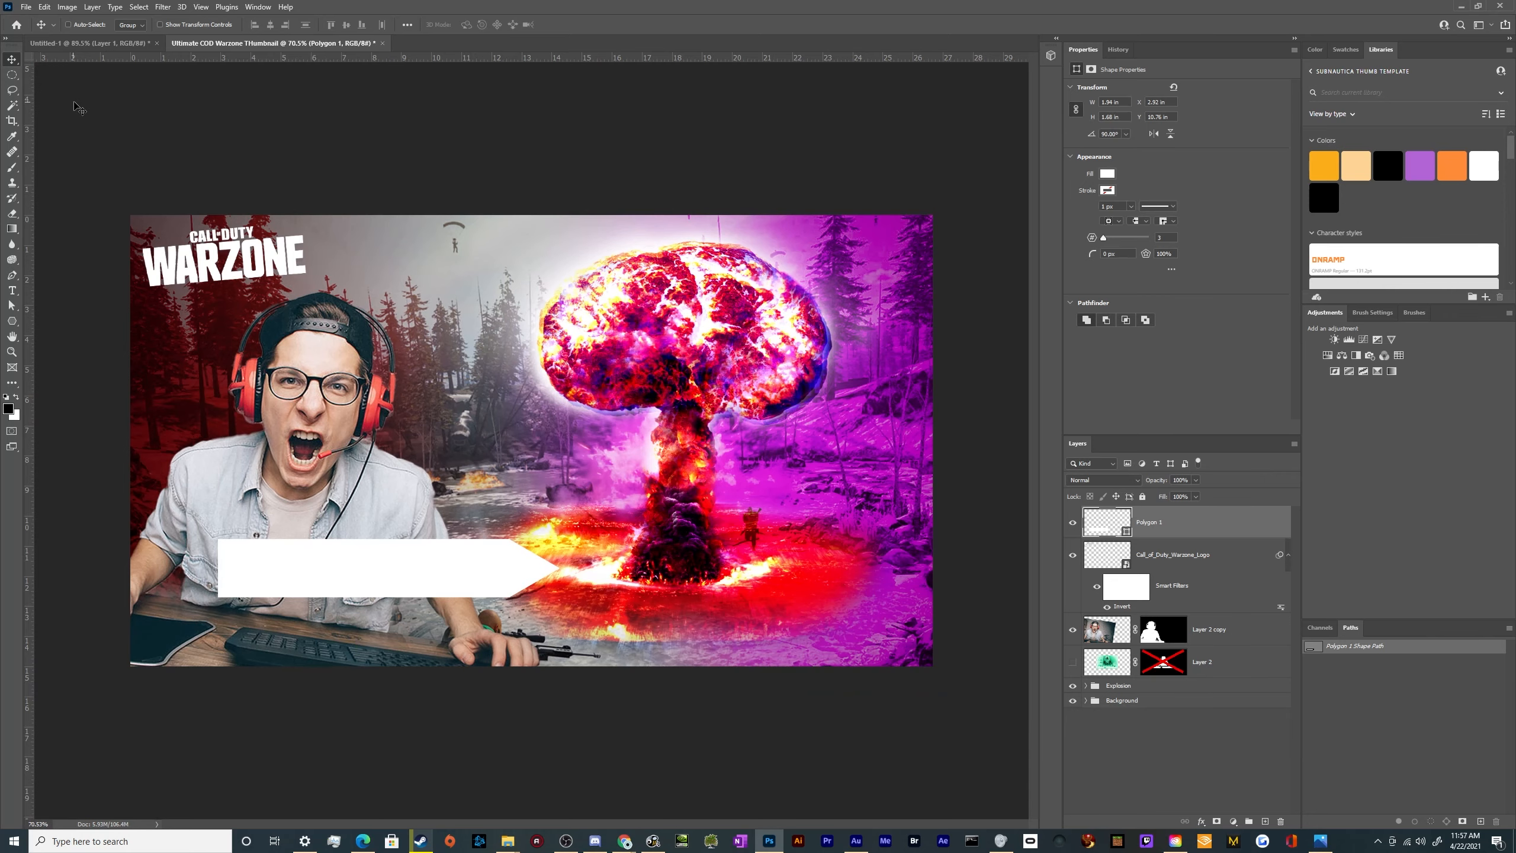
Check the reference thumbnail collage, duplicate the arrow layer, hide the duplicate and select the original arrow layer
left_click(94, 44)
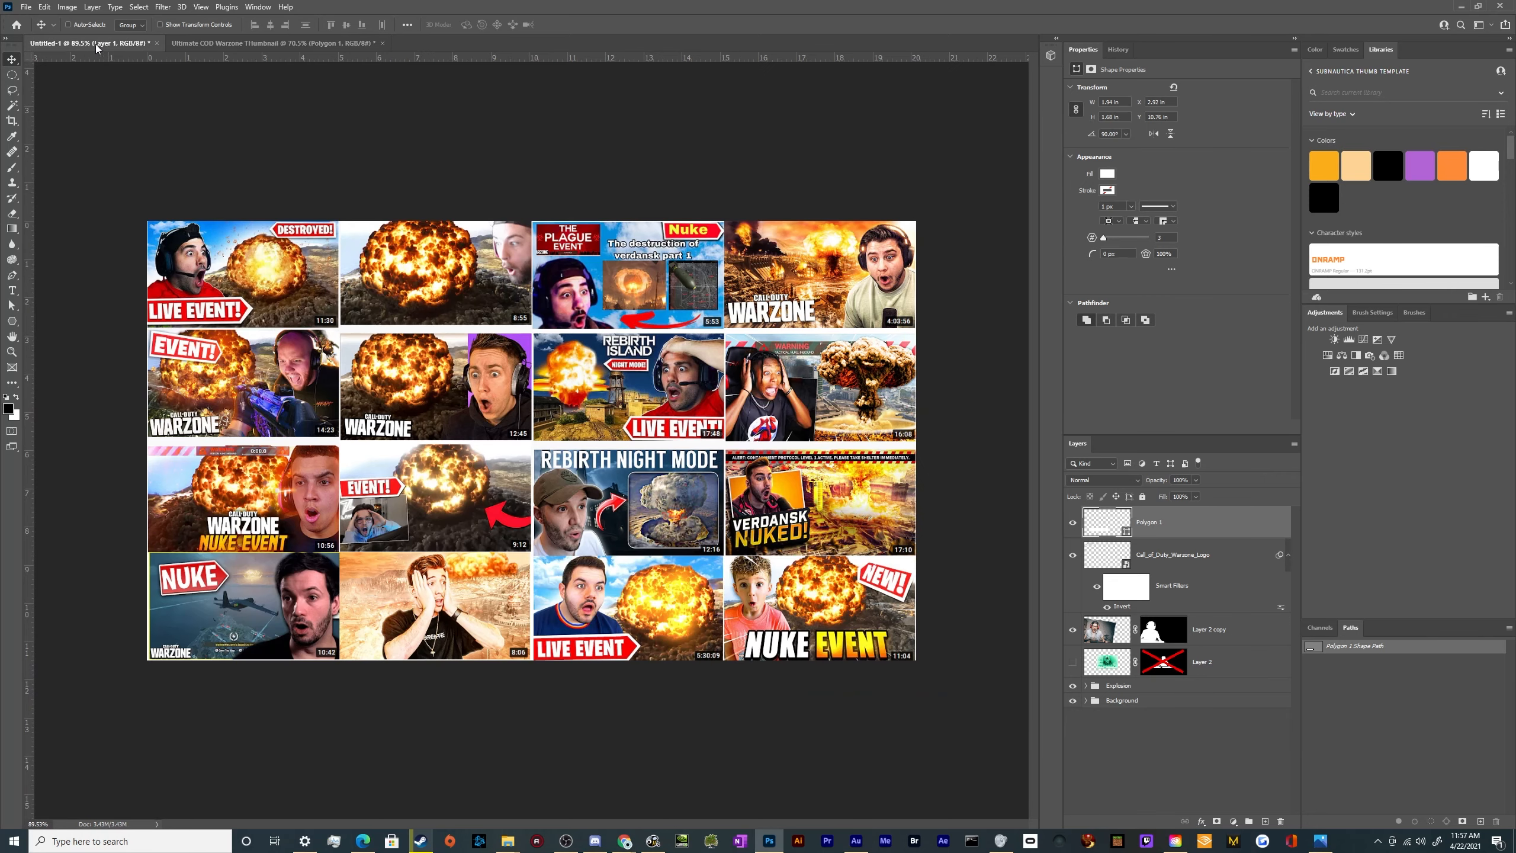
left_click(221, 40)
key("ctrl")
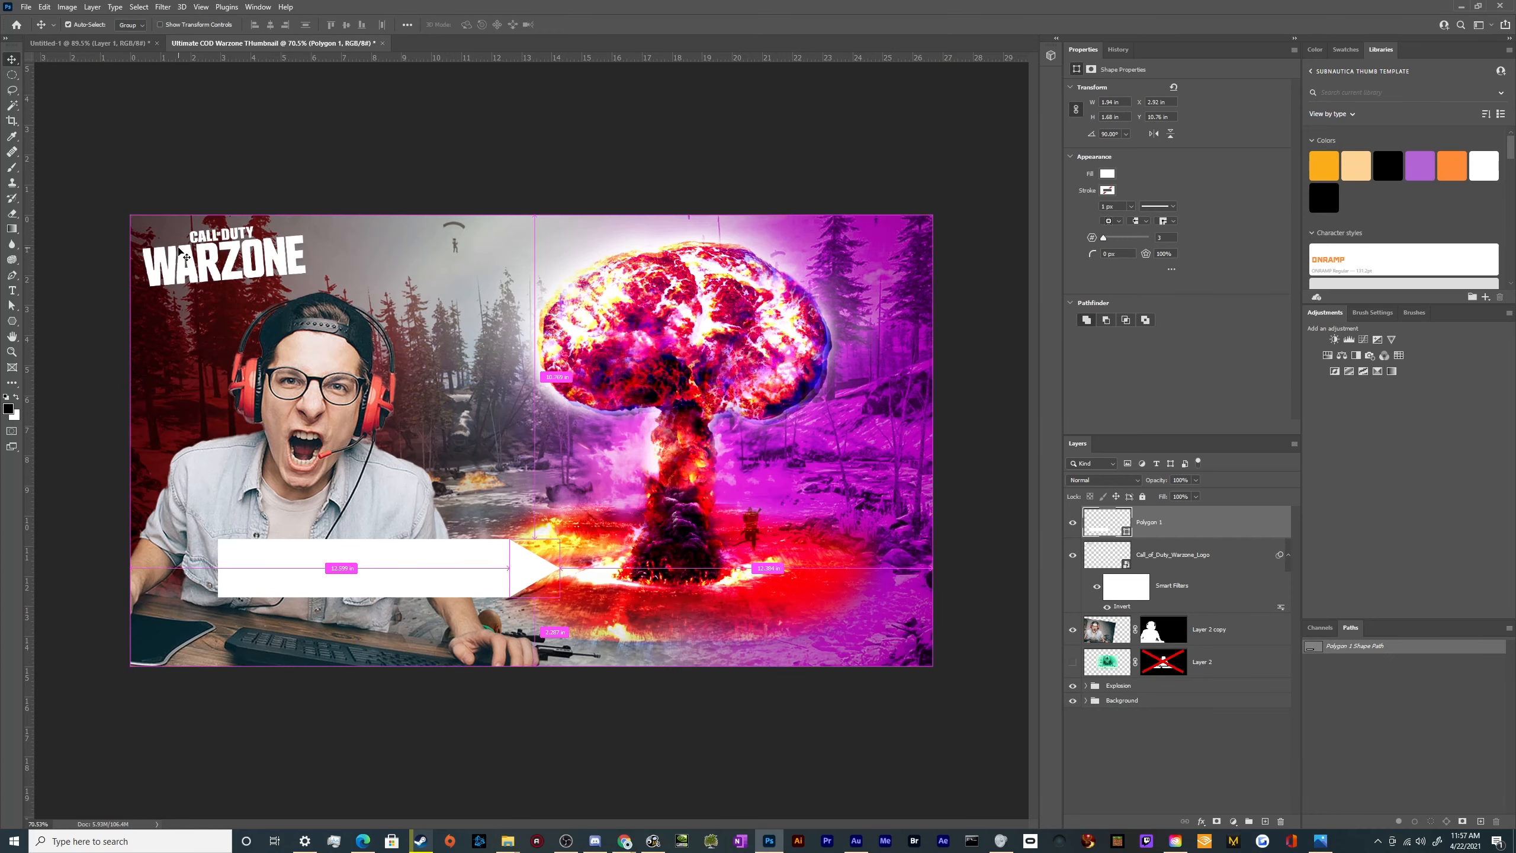
key("ctrl+j")
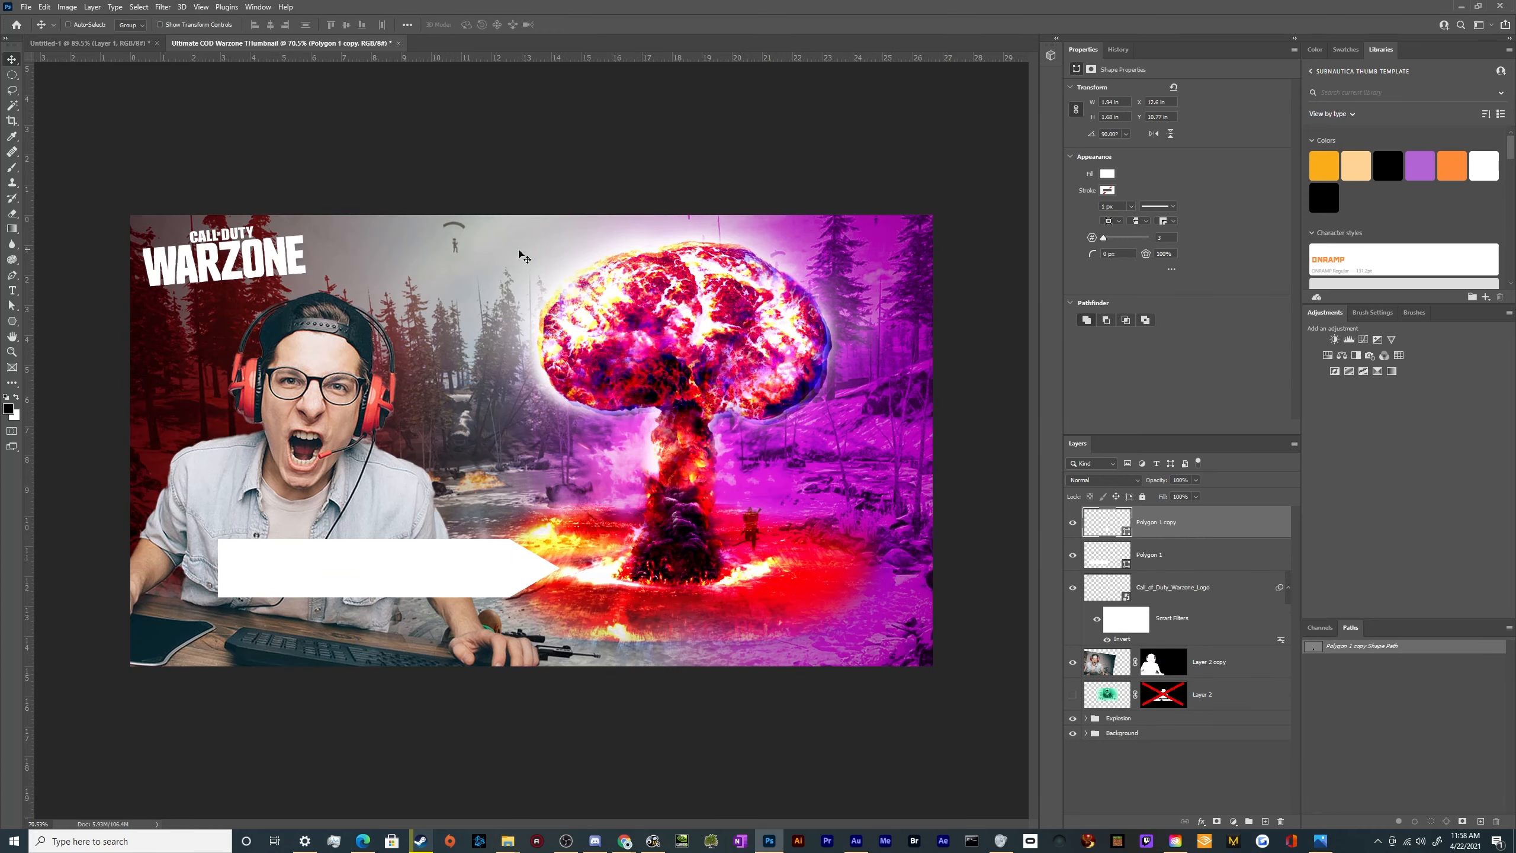
left_click(1072, 523)
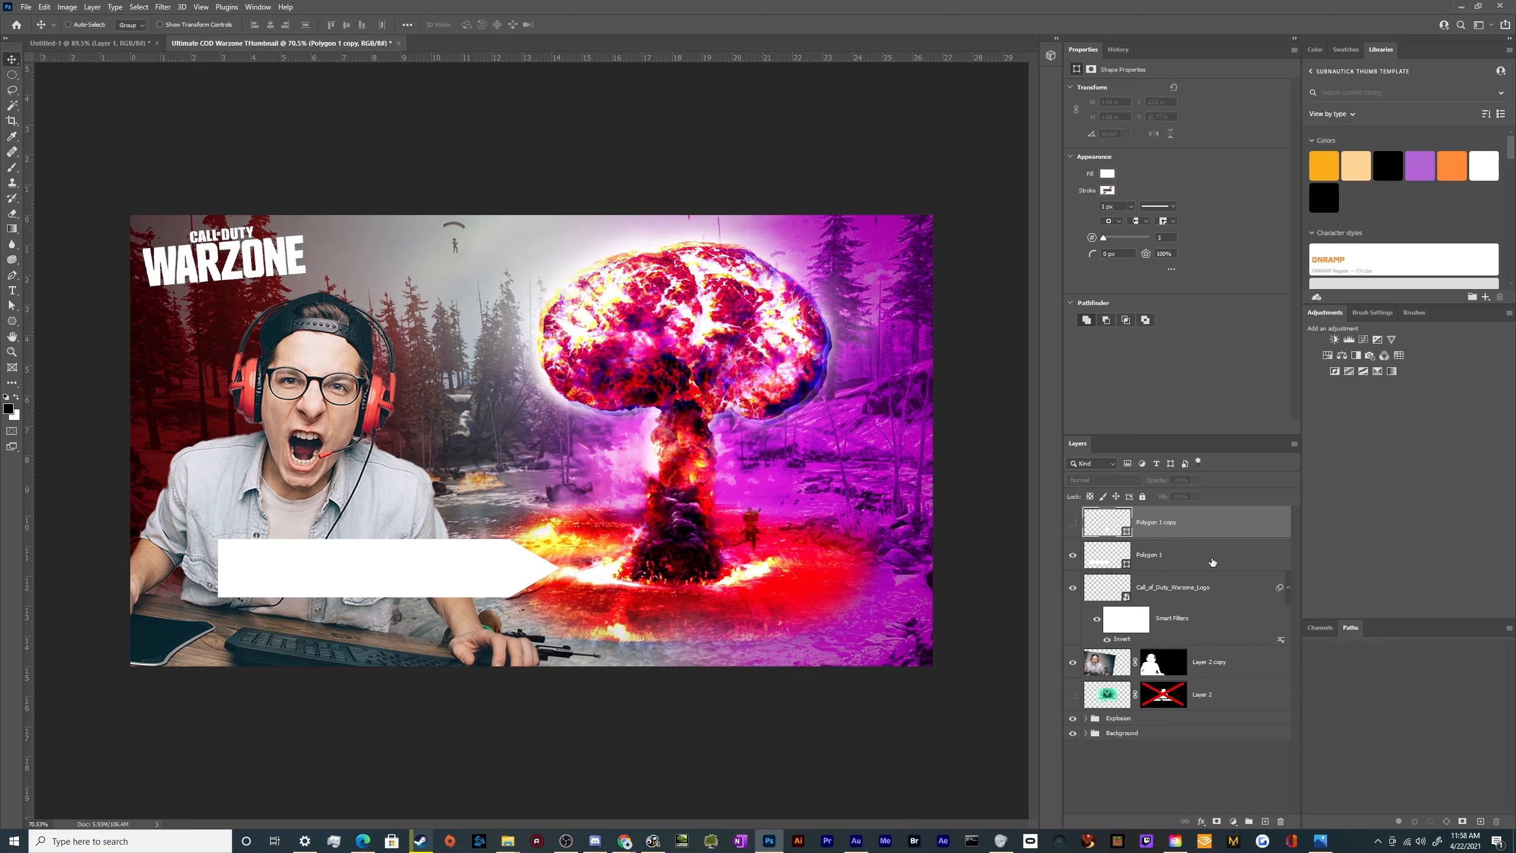
left_click(1211, 558)
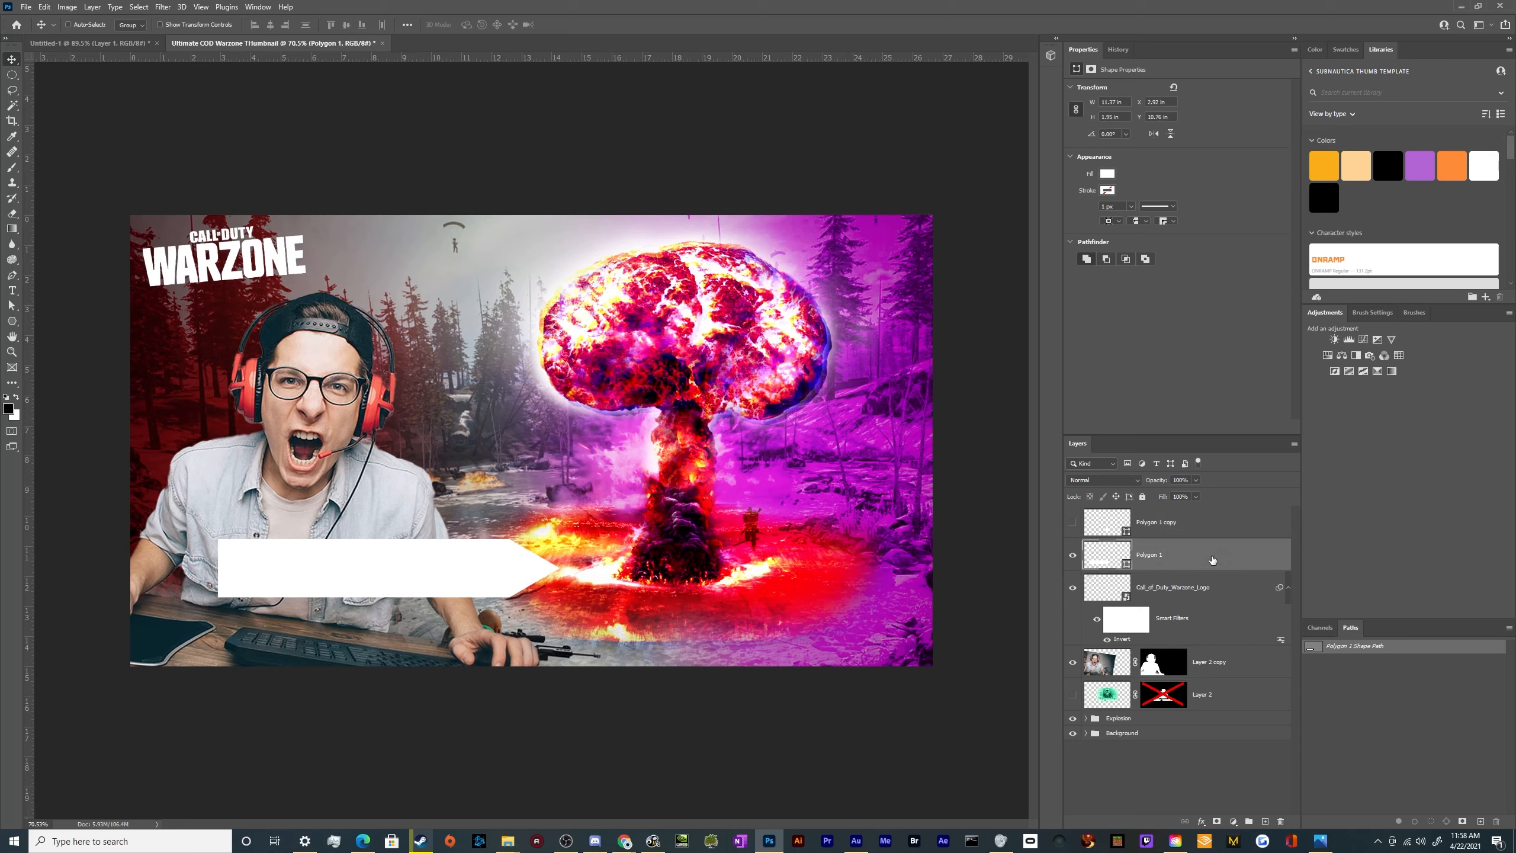
Apply a Color Overlay of ff0000 red to the original arrow layer
left_click_drag(1054, 442, 768, 375)
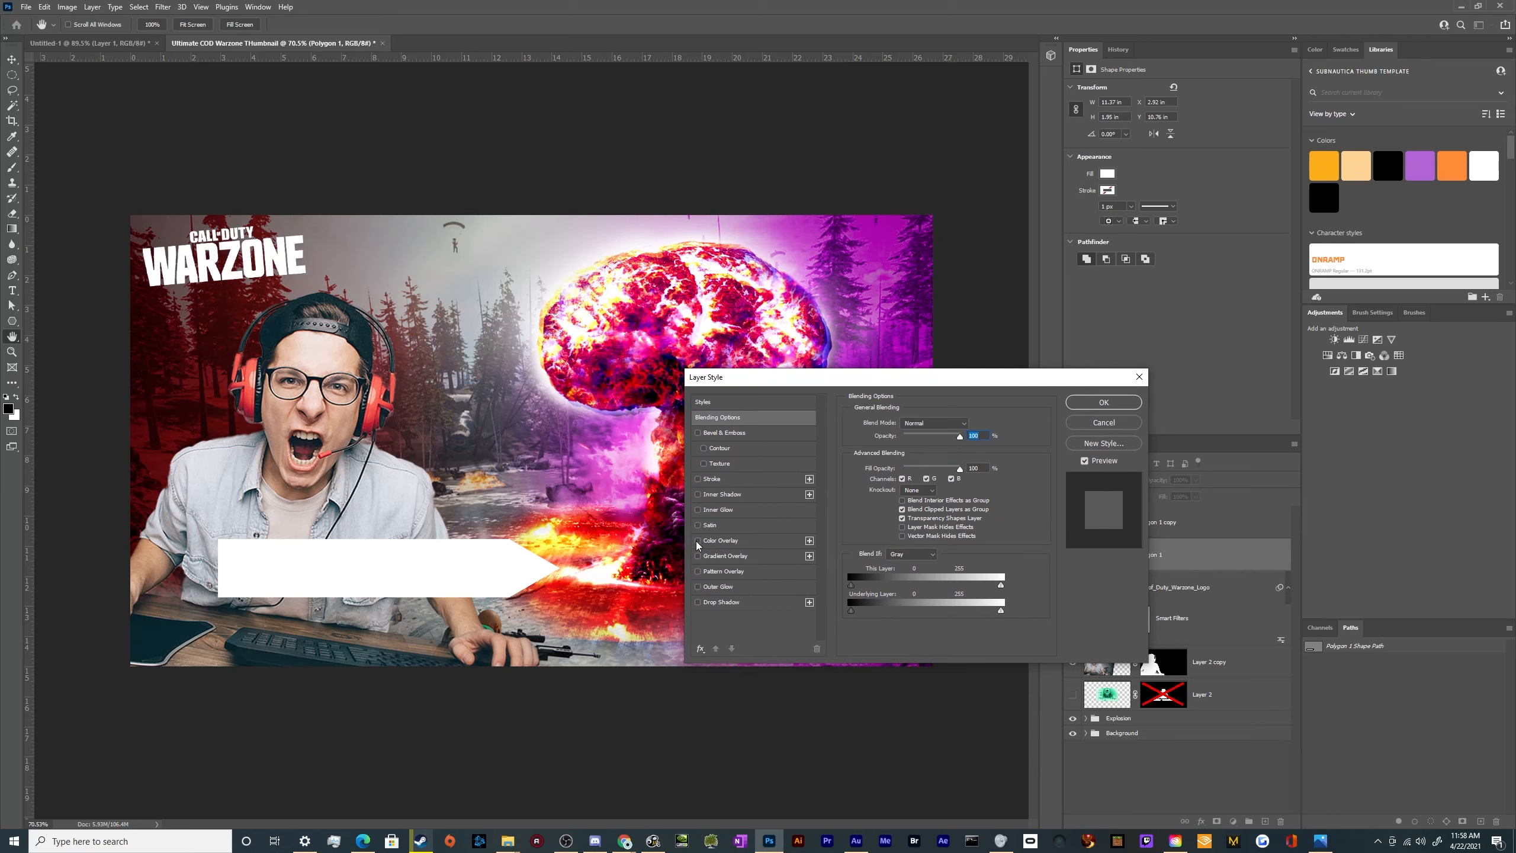
left_click(784, 539)
left_click(971, 424)
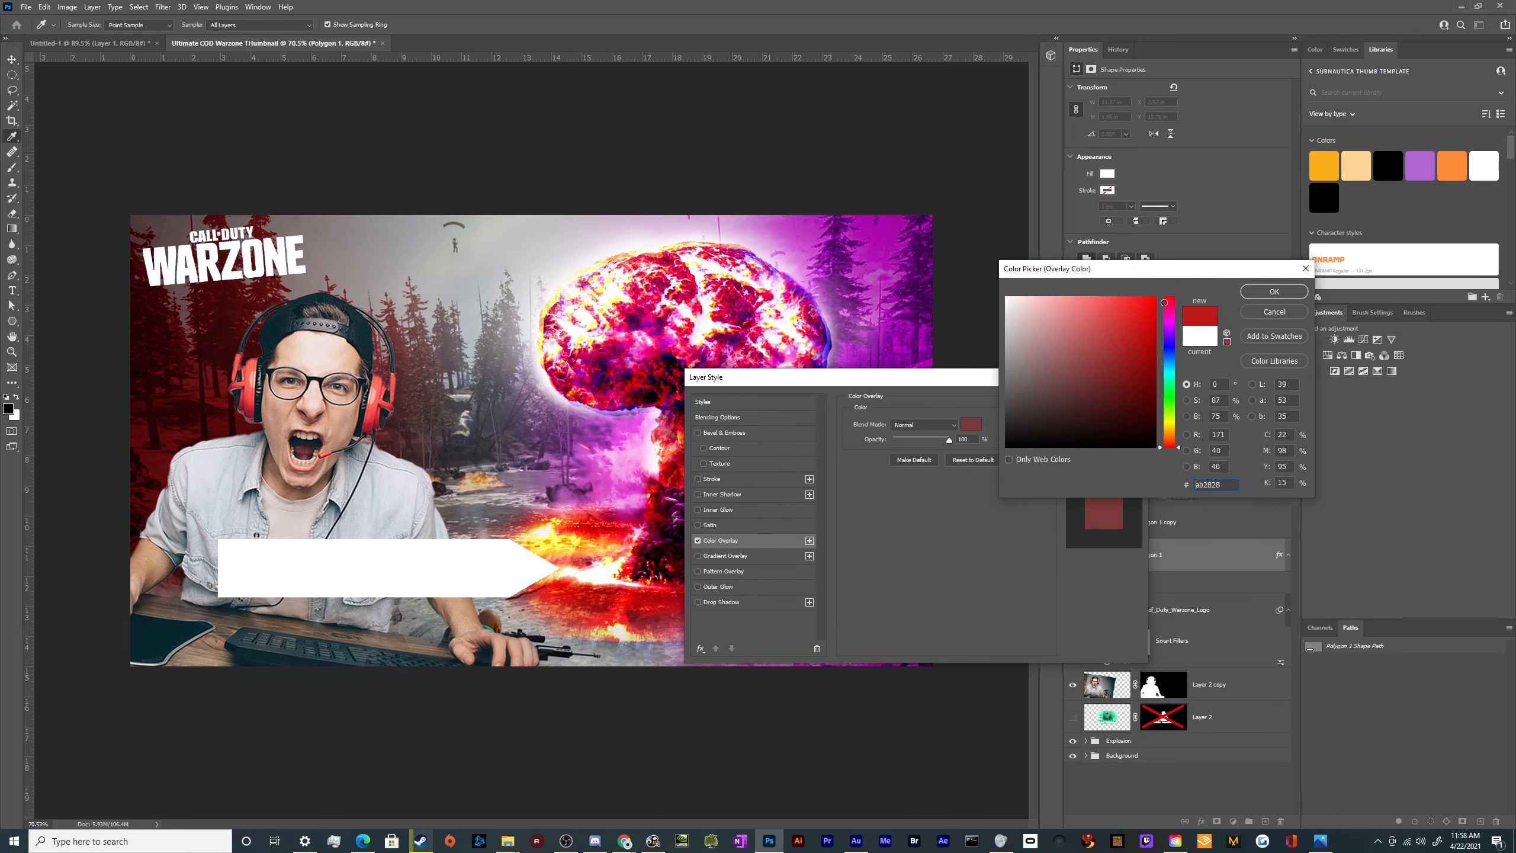
type("ff0000")
left_click(1280, 291)
left_click(1115, 402)
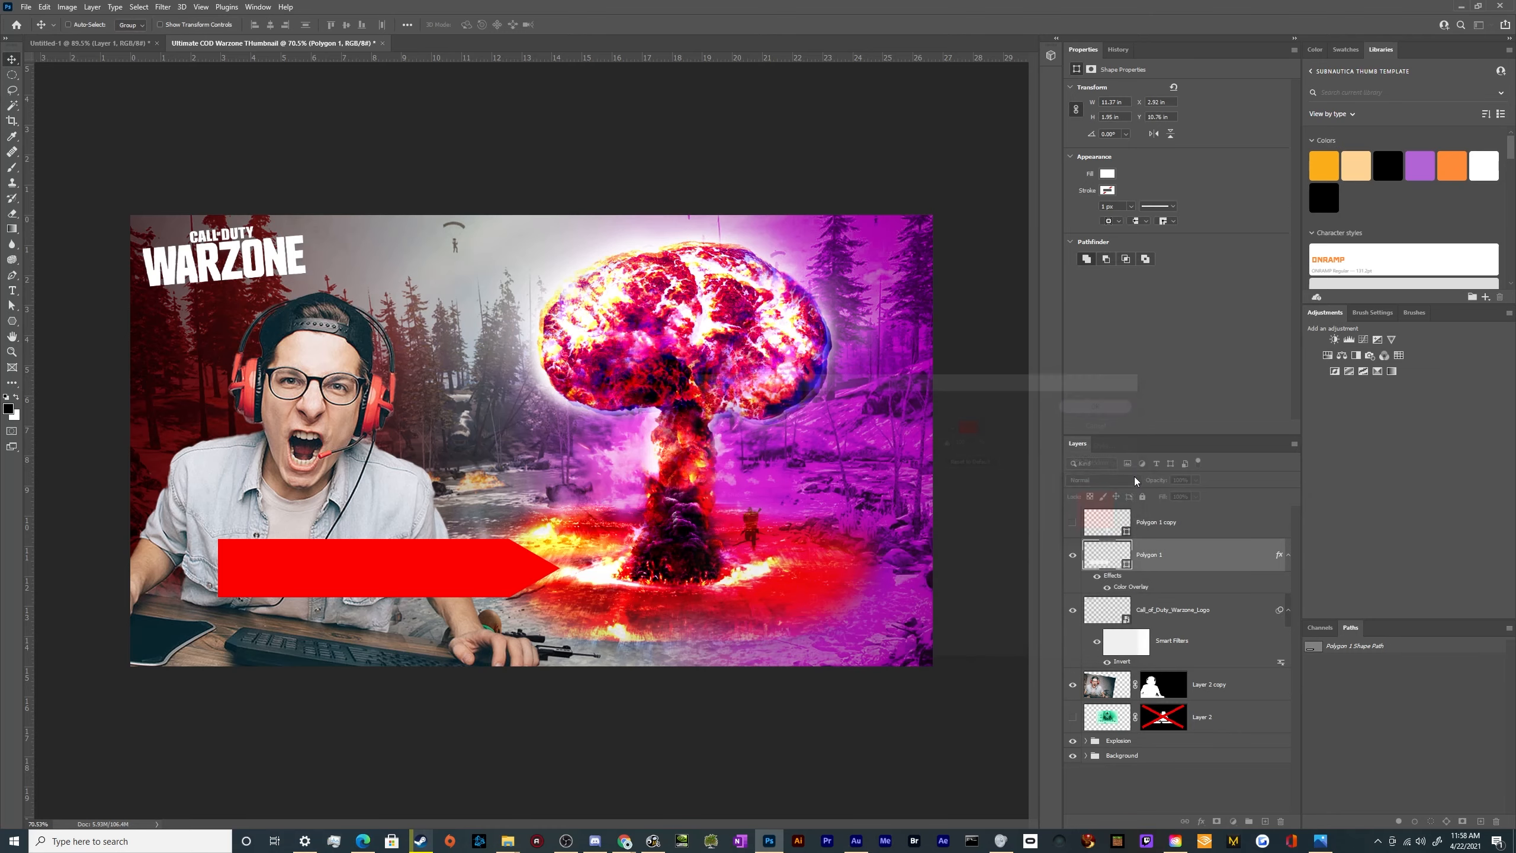
Show the duplicate arrow layer over the red arrow, and undo back to before the red overlay
left_click(1164, 521)
left_click(1072, 522)
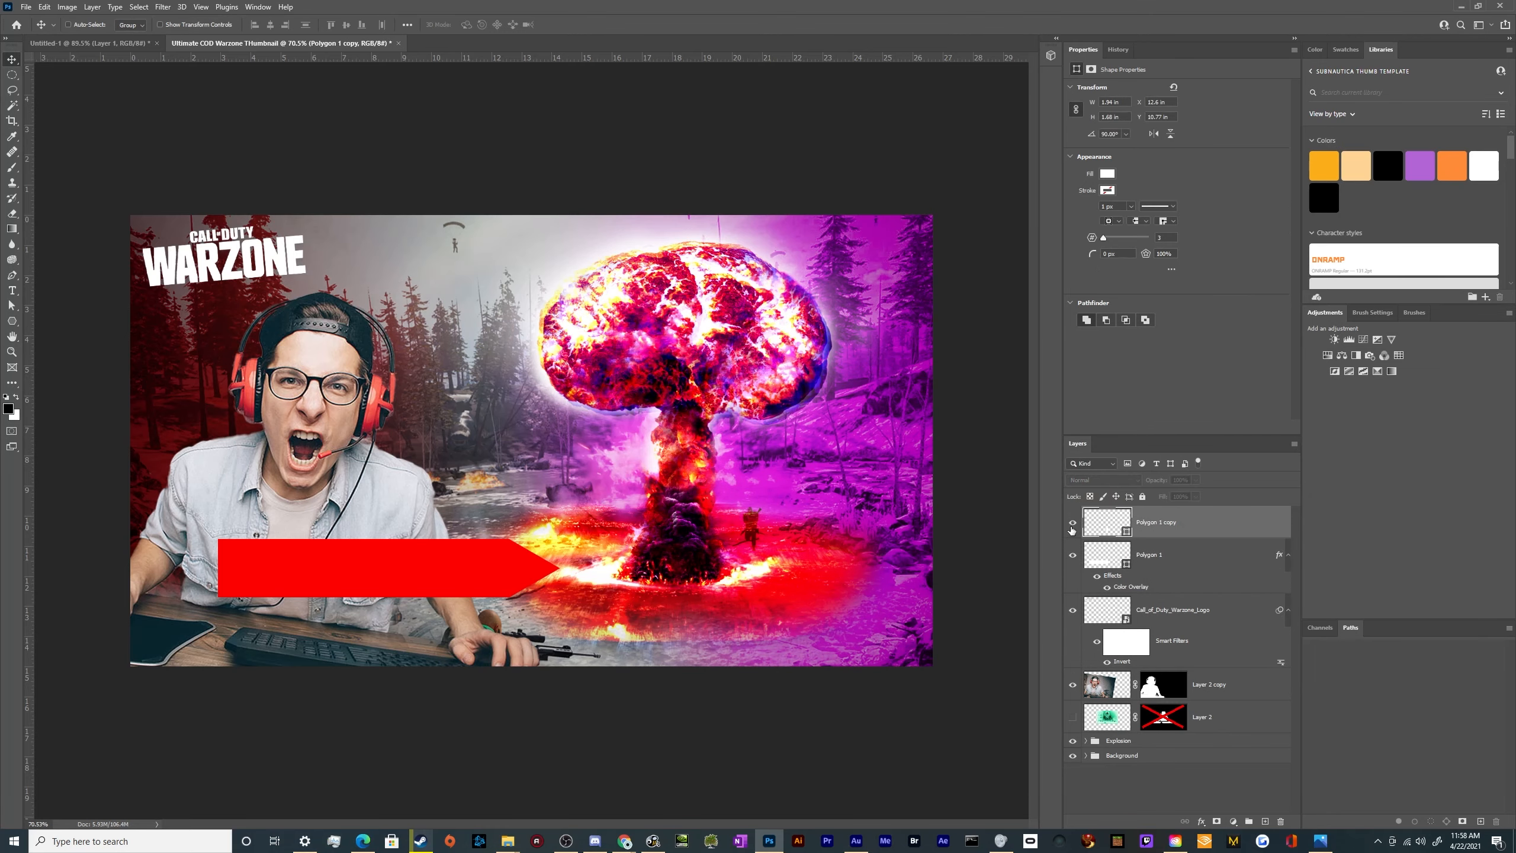
scroll(621, 519, "up", 3)
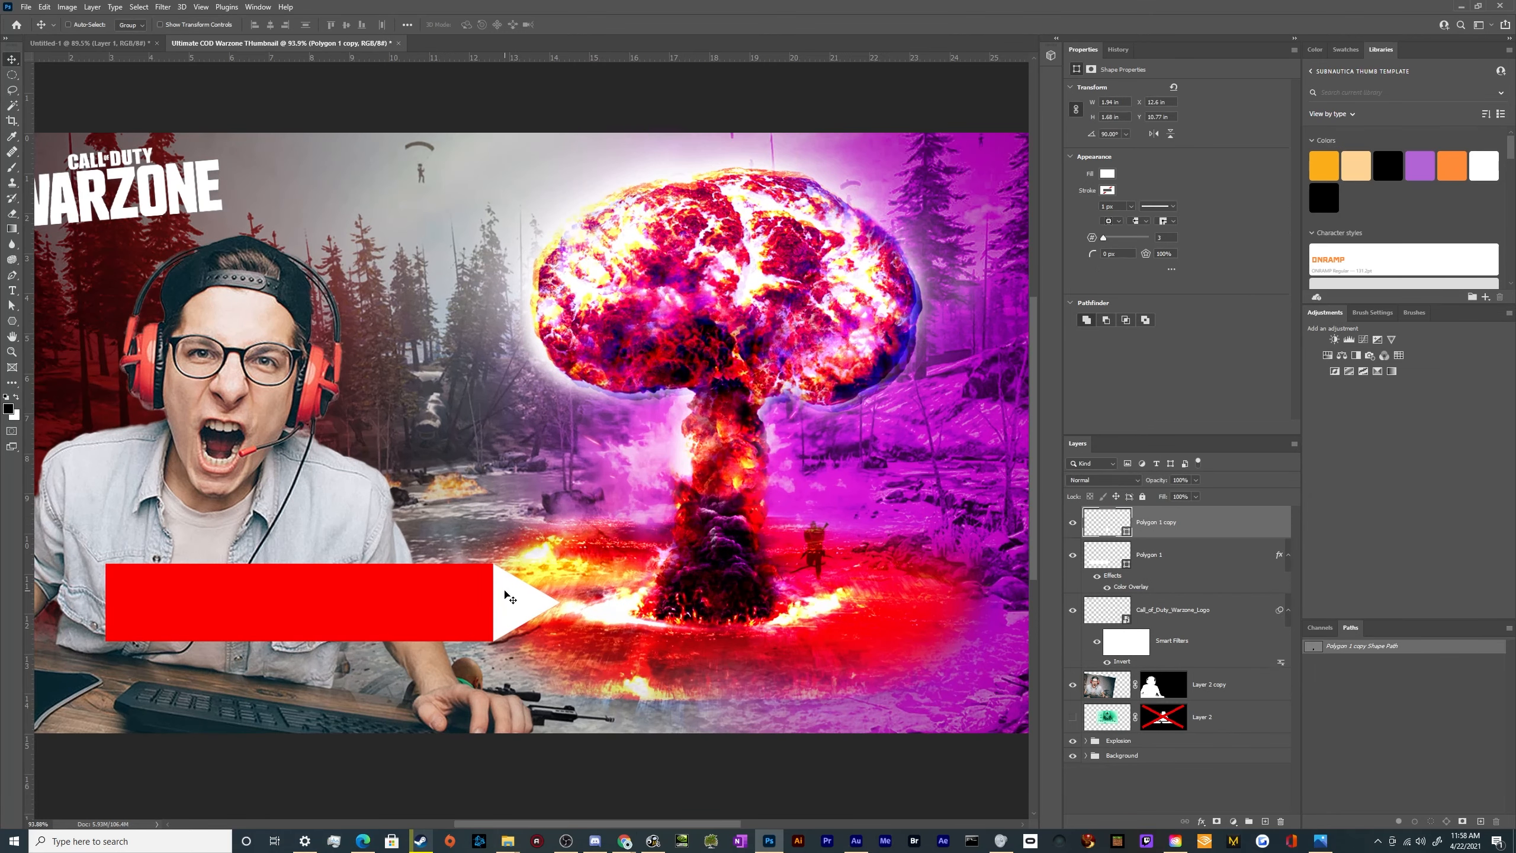
key("ctrl+z")
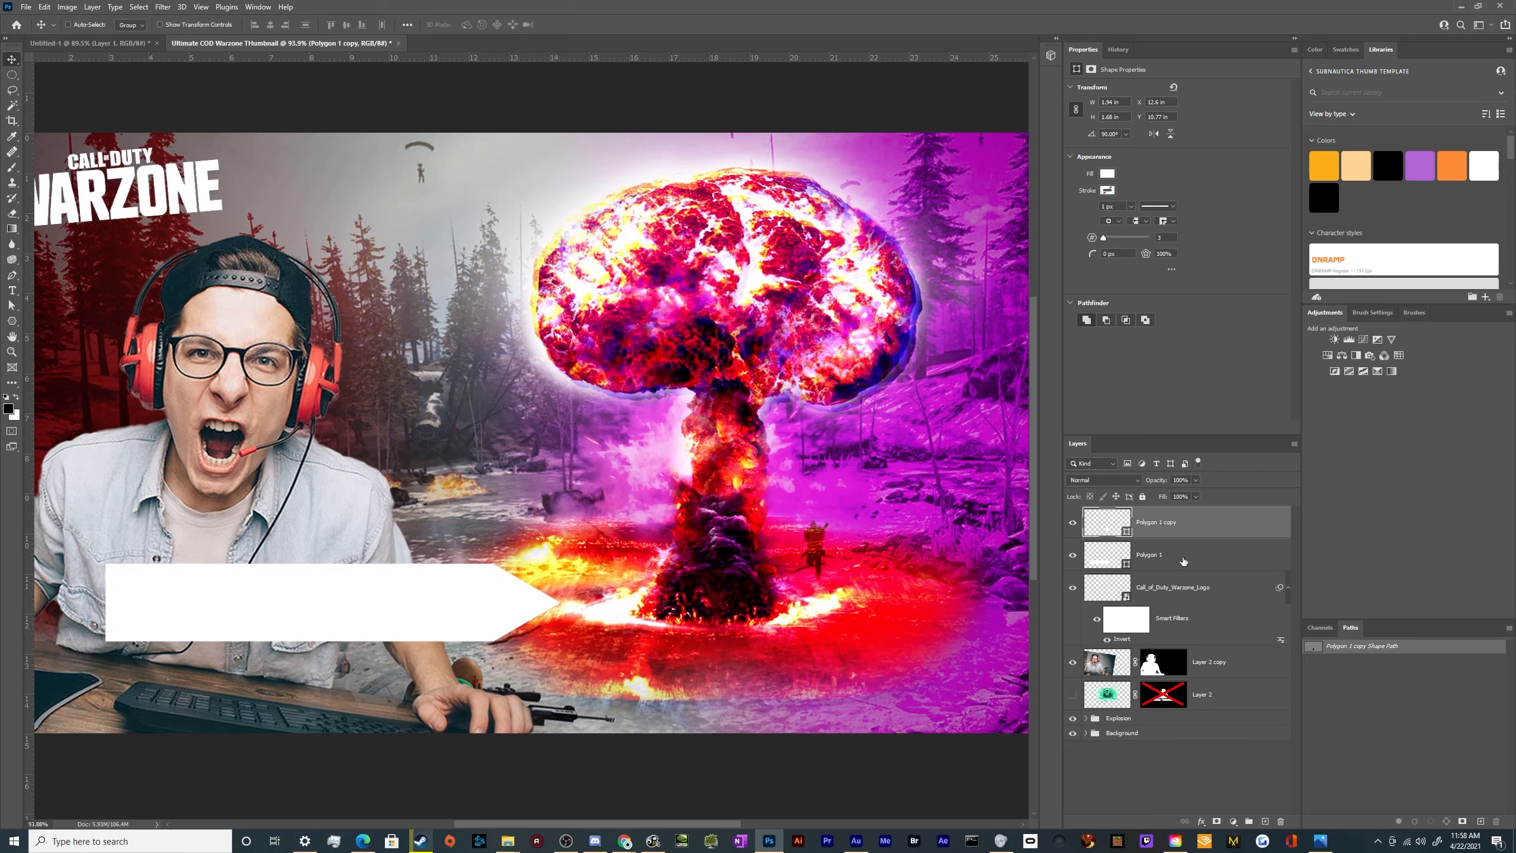
Merge the duplicate layer and the original arrow layer into a single shape, and toggle its visibility to check it
left_click(1183, 560, "shift")
right_click(1184, 560)
left_click(1222, 414)
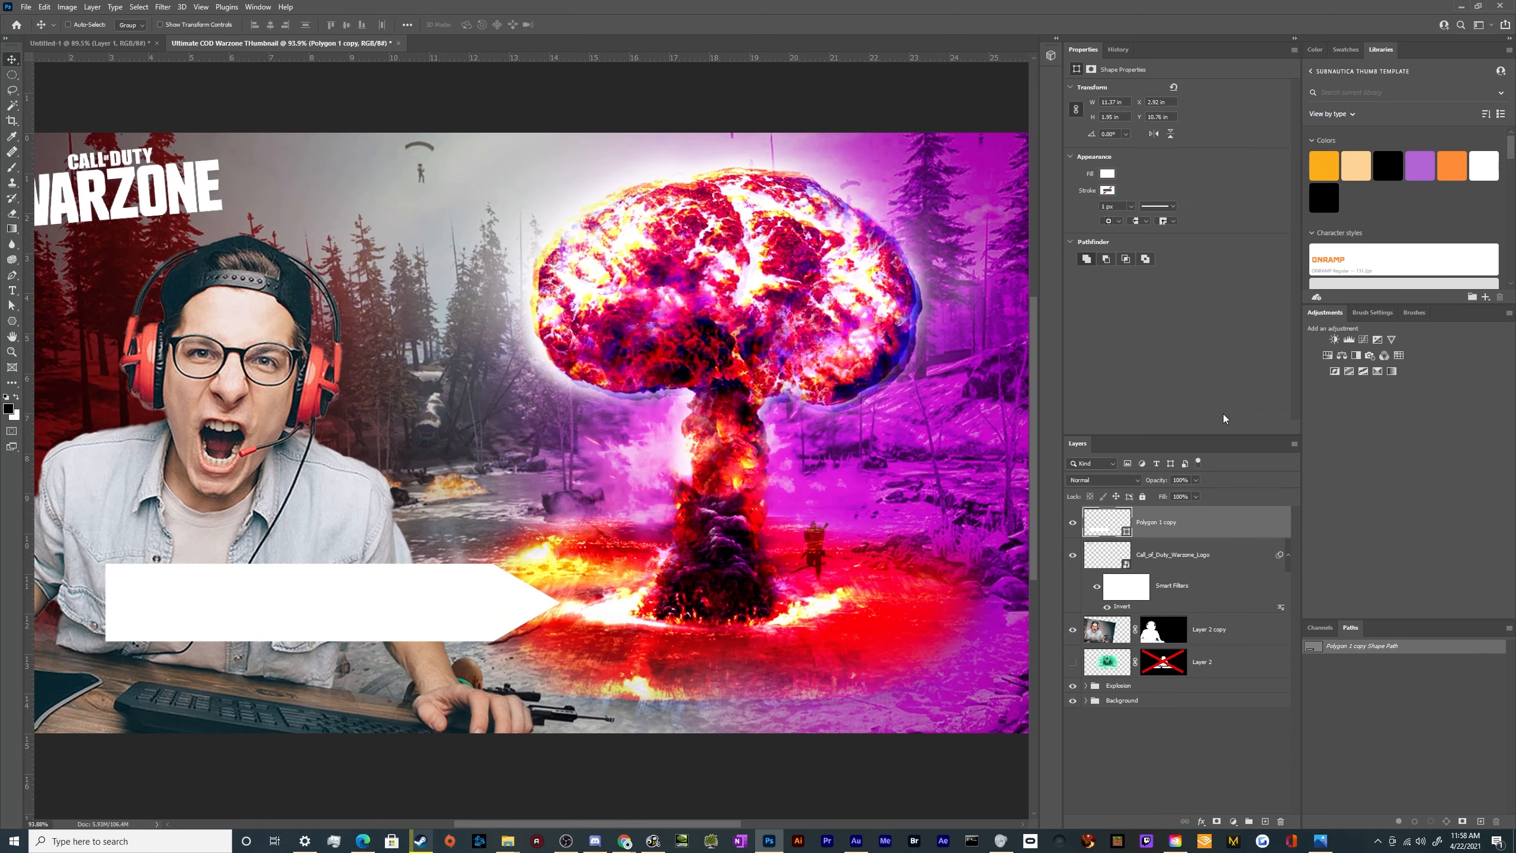
left_click(1074, 530)
left_click(1075, 531)
Duplicate the merged arrow layer, hide the upper copy and select the lower arrow layer
key("ctrl+j")
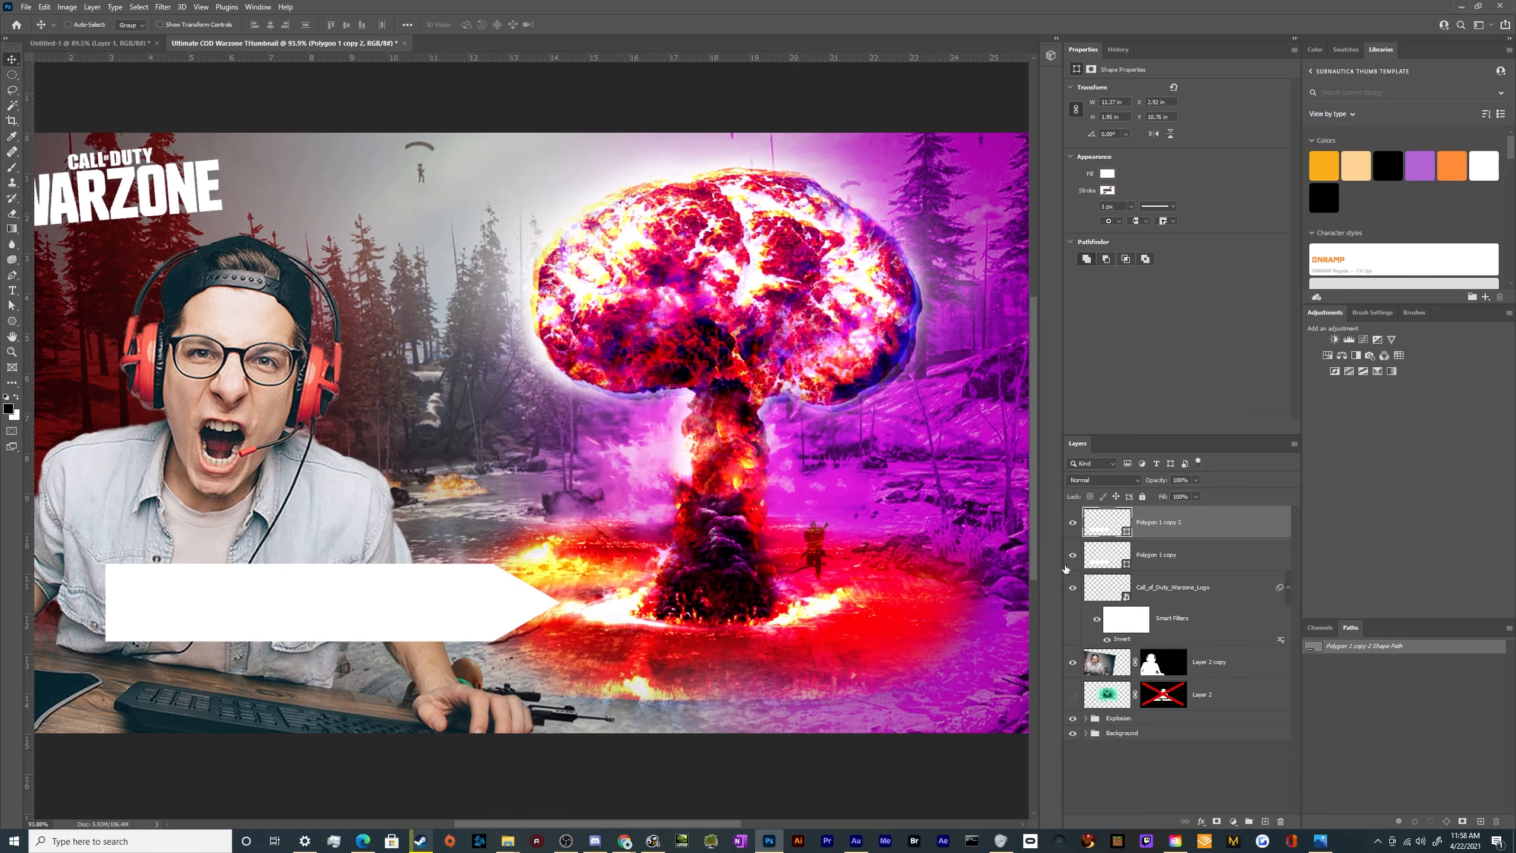
left_click(1072, 522)
left_click(1178, 554)
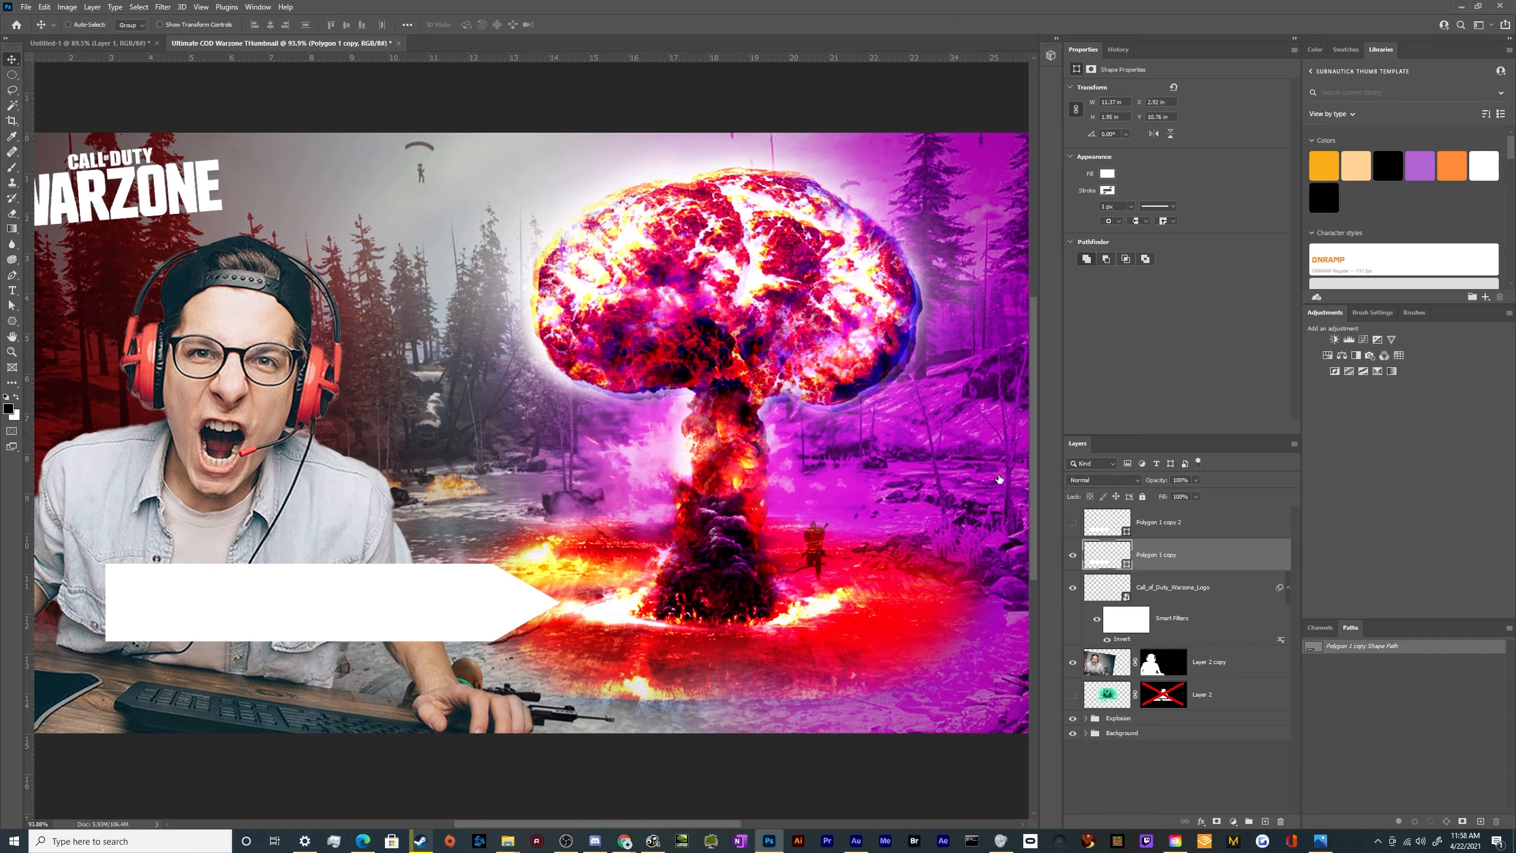
Give the lower arrow layer a red Color Overlay with the Gradient Overlay turned off
left_click(726, 560)
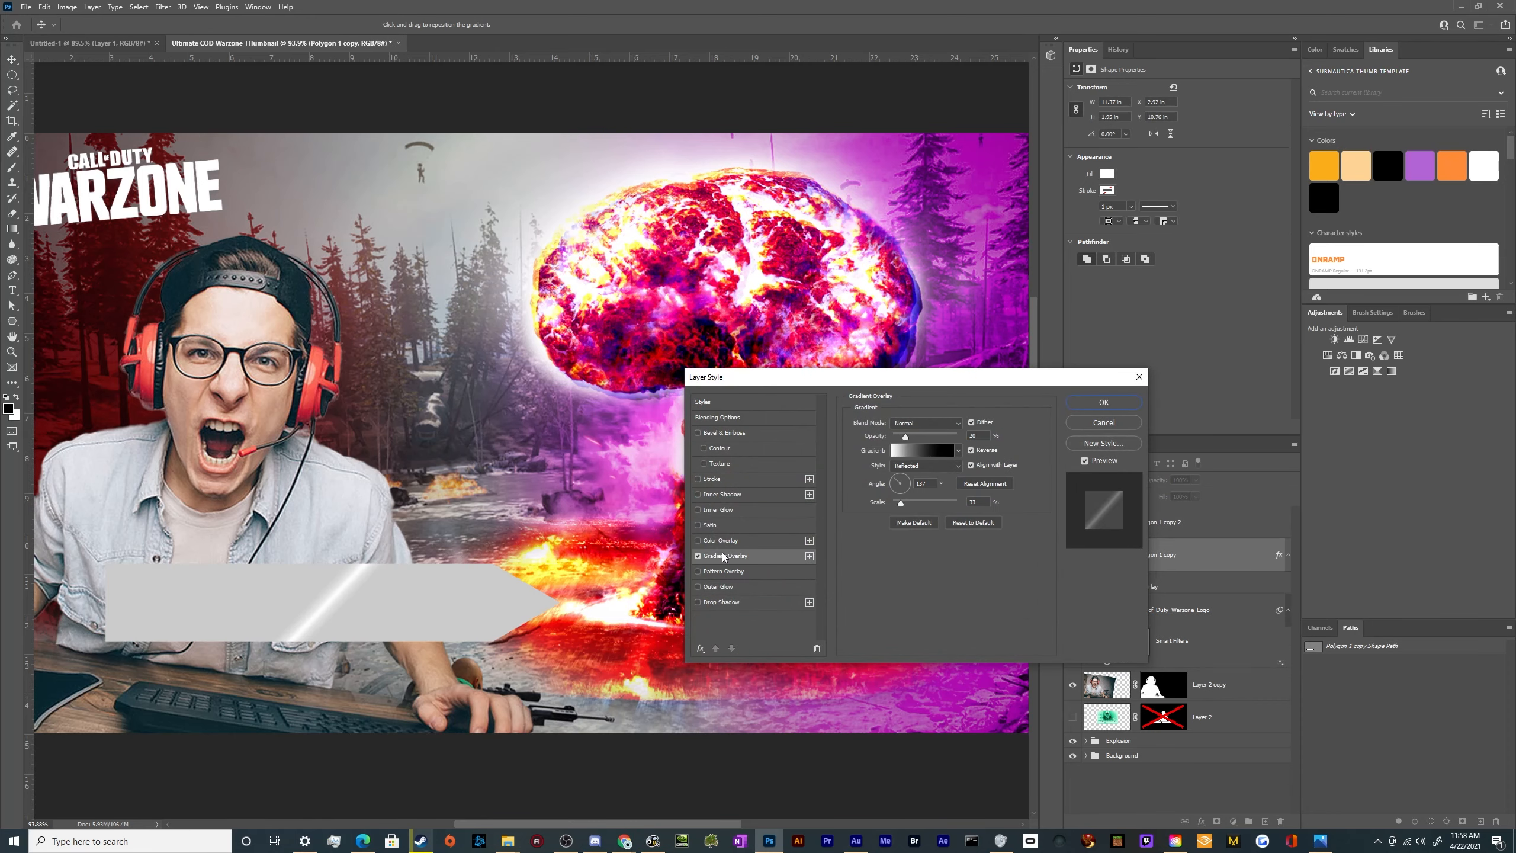
left_click(697, 556)
left_click(698, 541)
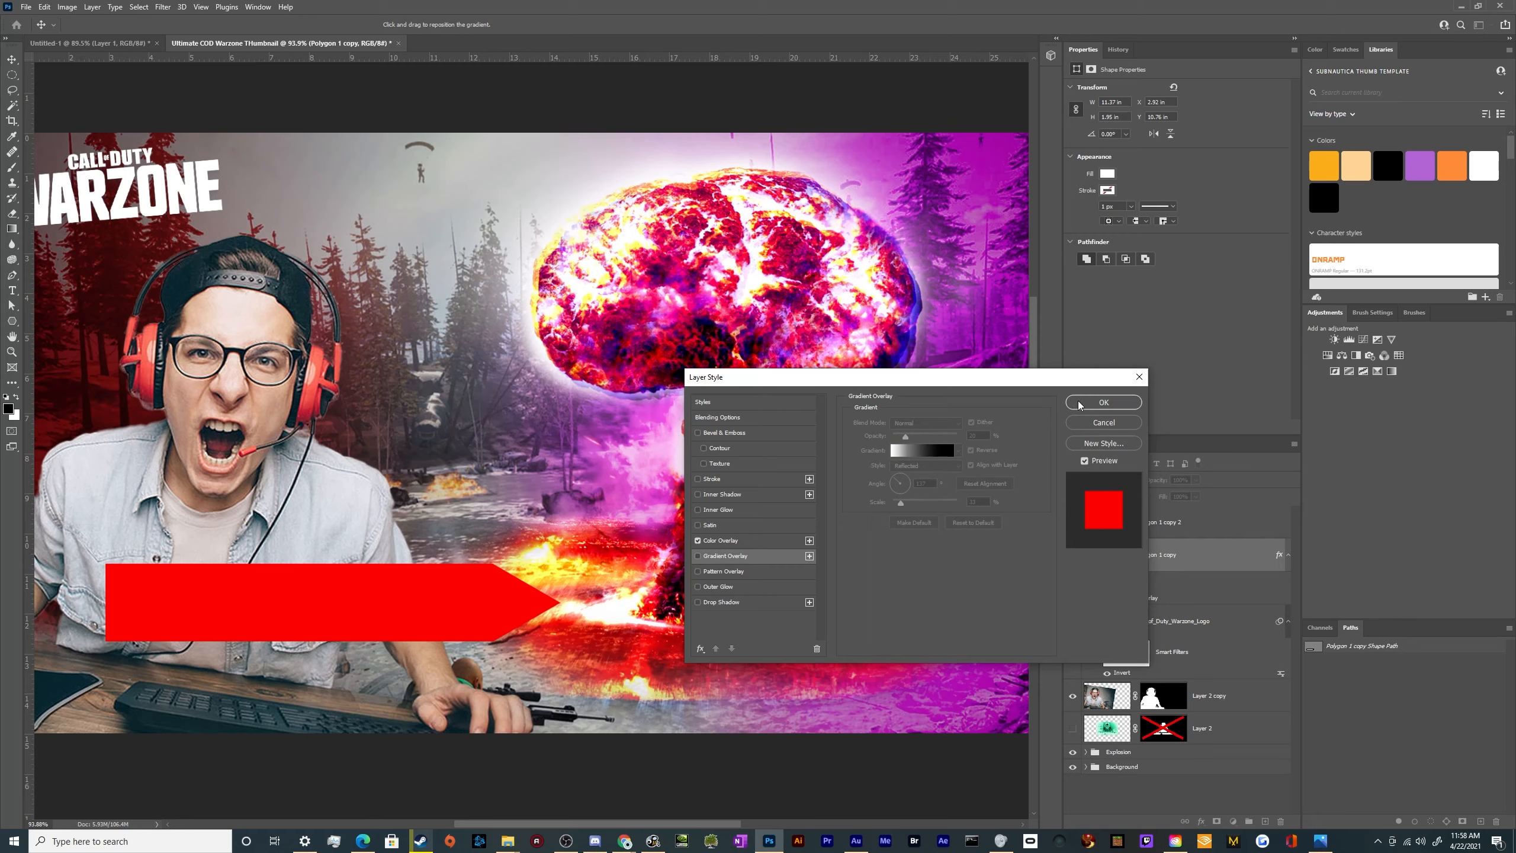
left_click(1103, 403)
Show the white arrow copy and scale it down to about 10.8 × 1.66 in, leaving a red border around it
left_click(1168, 519)
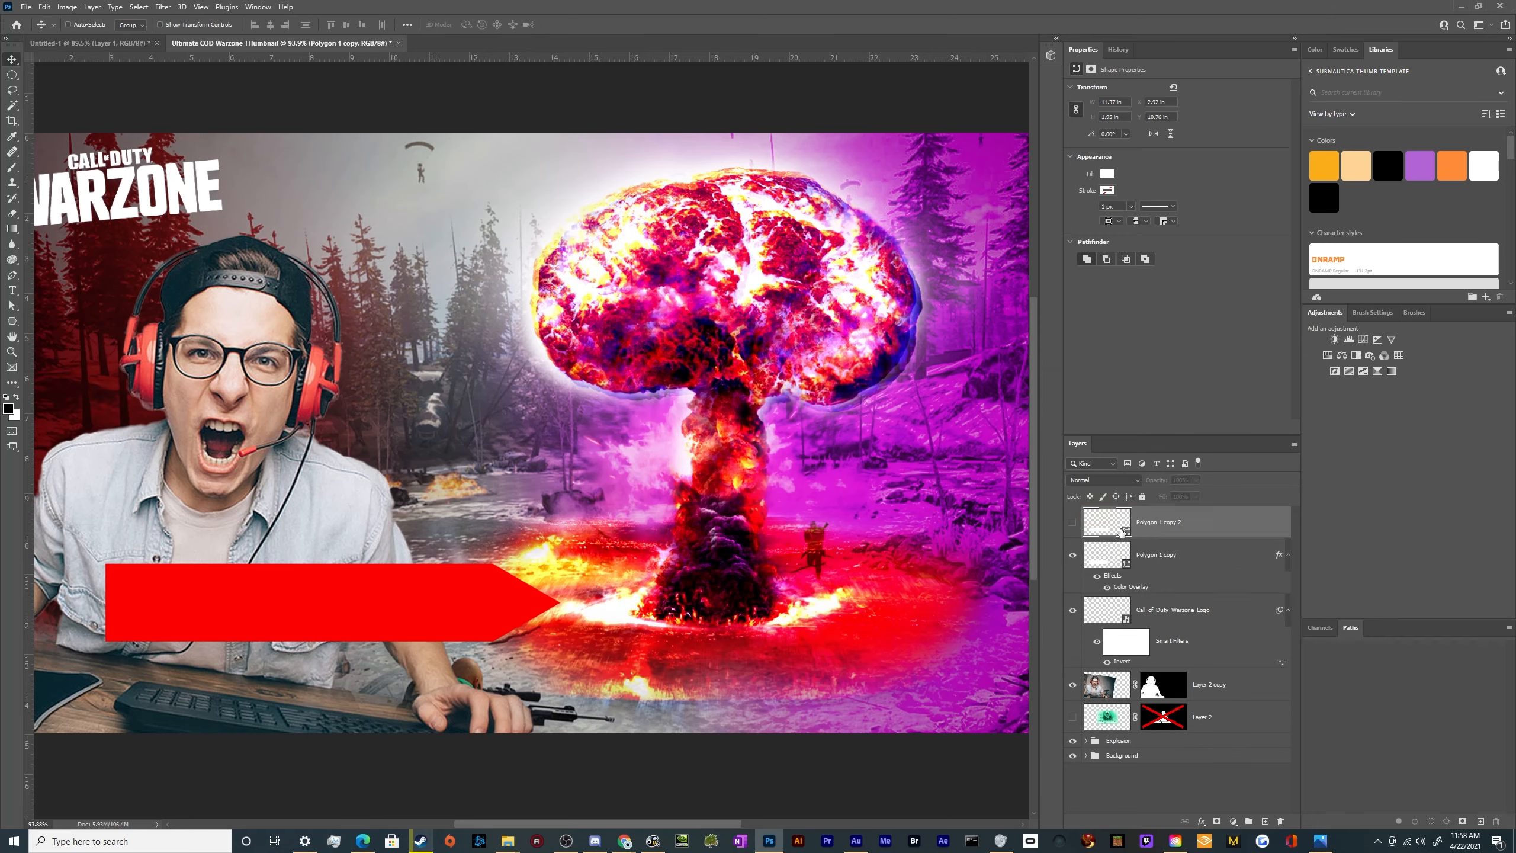
left_click(1073, 523)
key("ctrl+t")
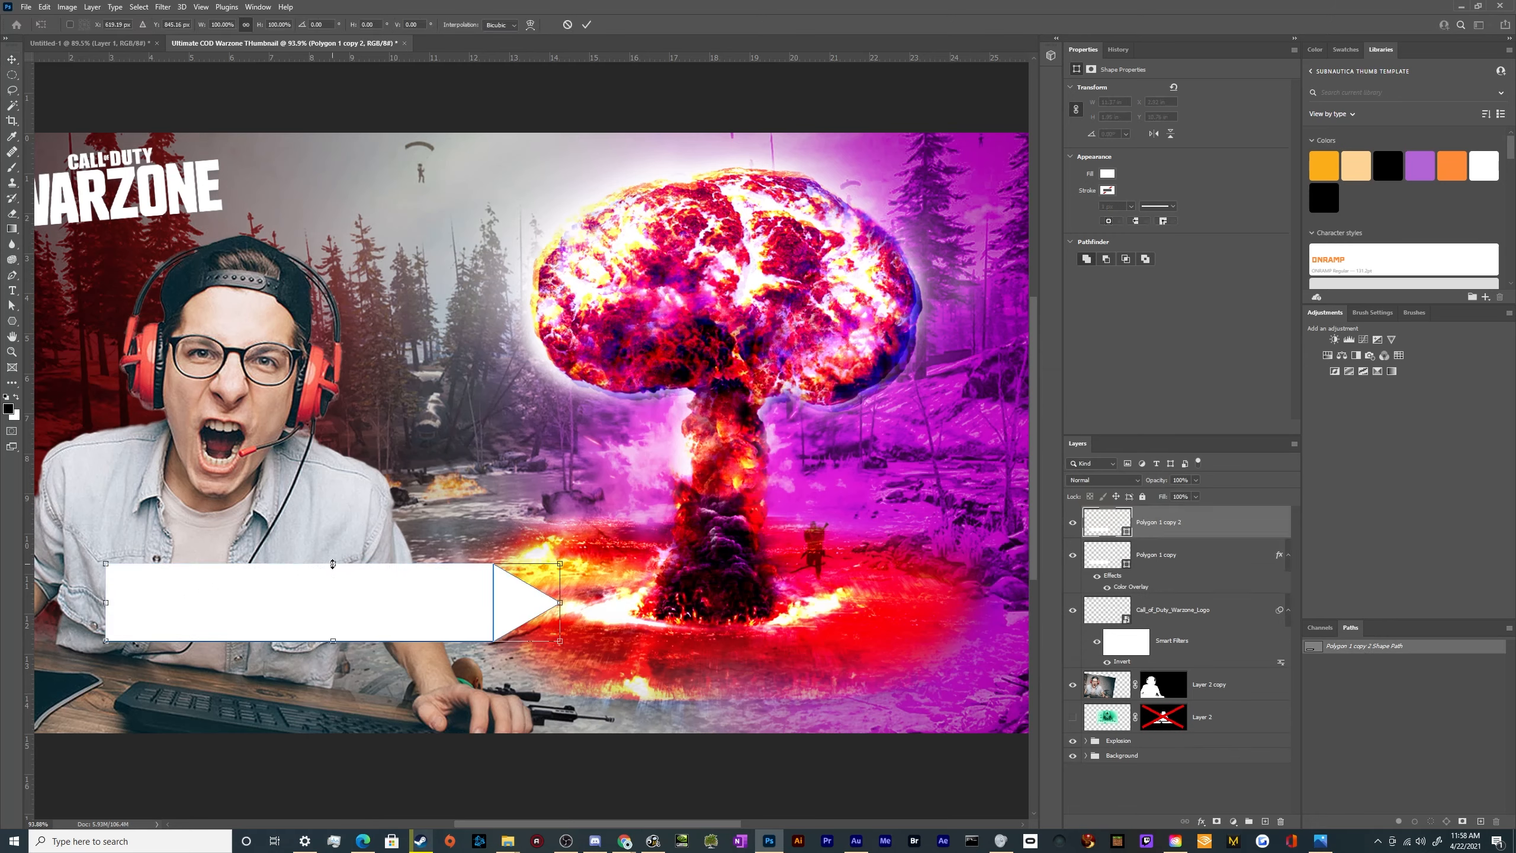
left_click_drag(332, 564, 308, 588)
left_click_drag(504, 607, 551, 635)
left_click_drag(570, 626, 570, 623)
key("Return")
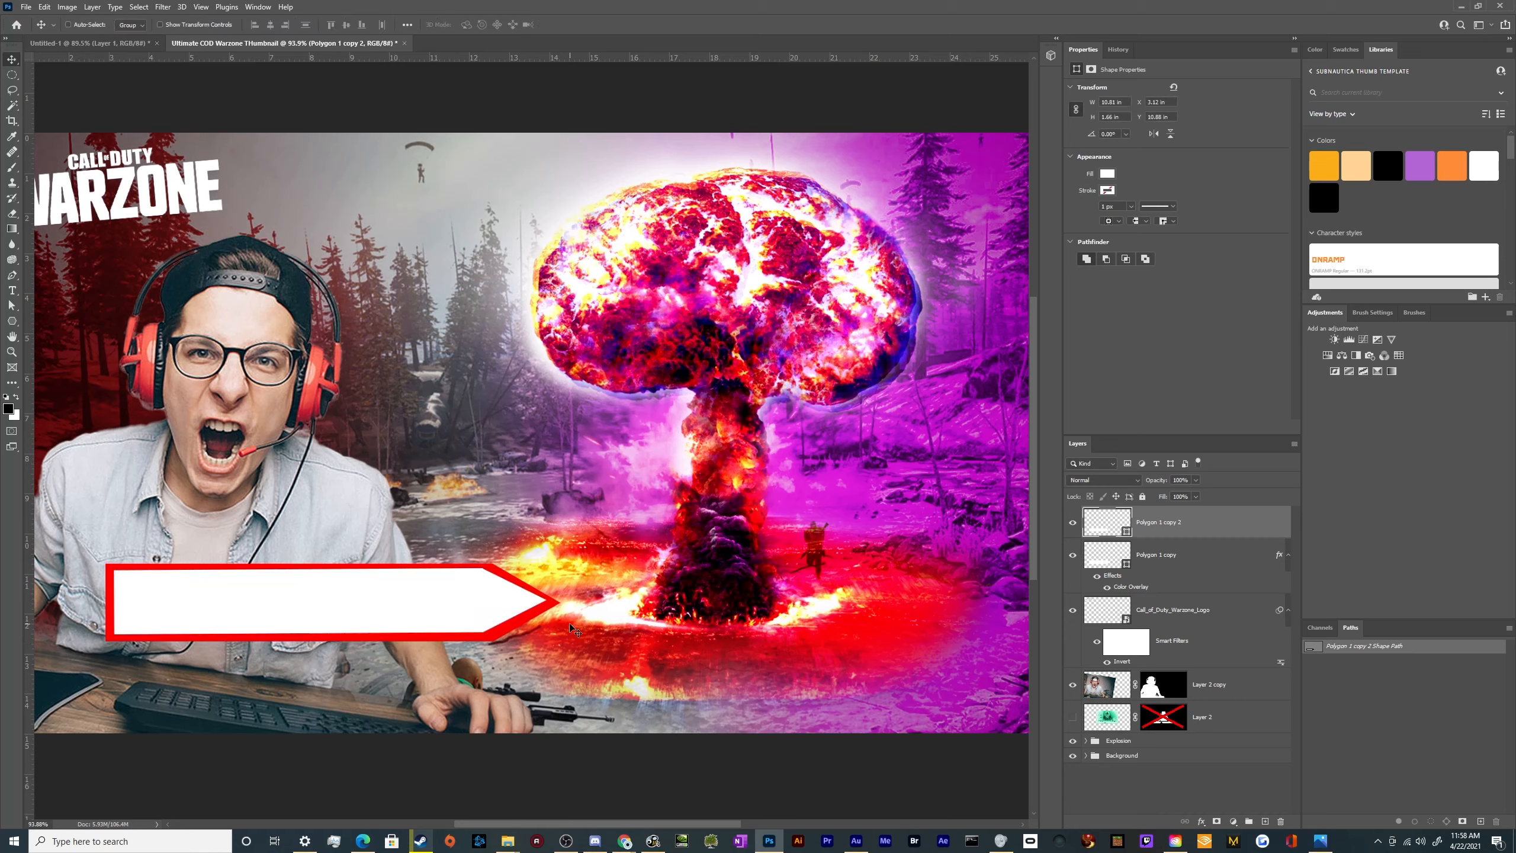
Check the reference thumbnail collage, try to merge the white arrow with the red arrow beneath it, and undo the merge
left_click(70, 45)
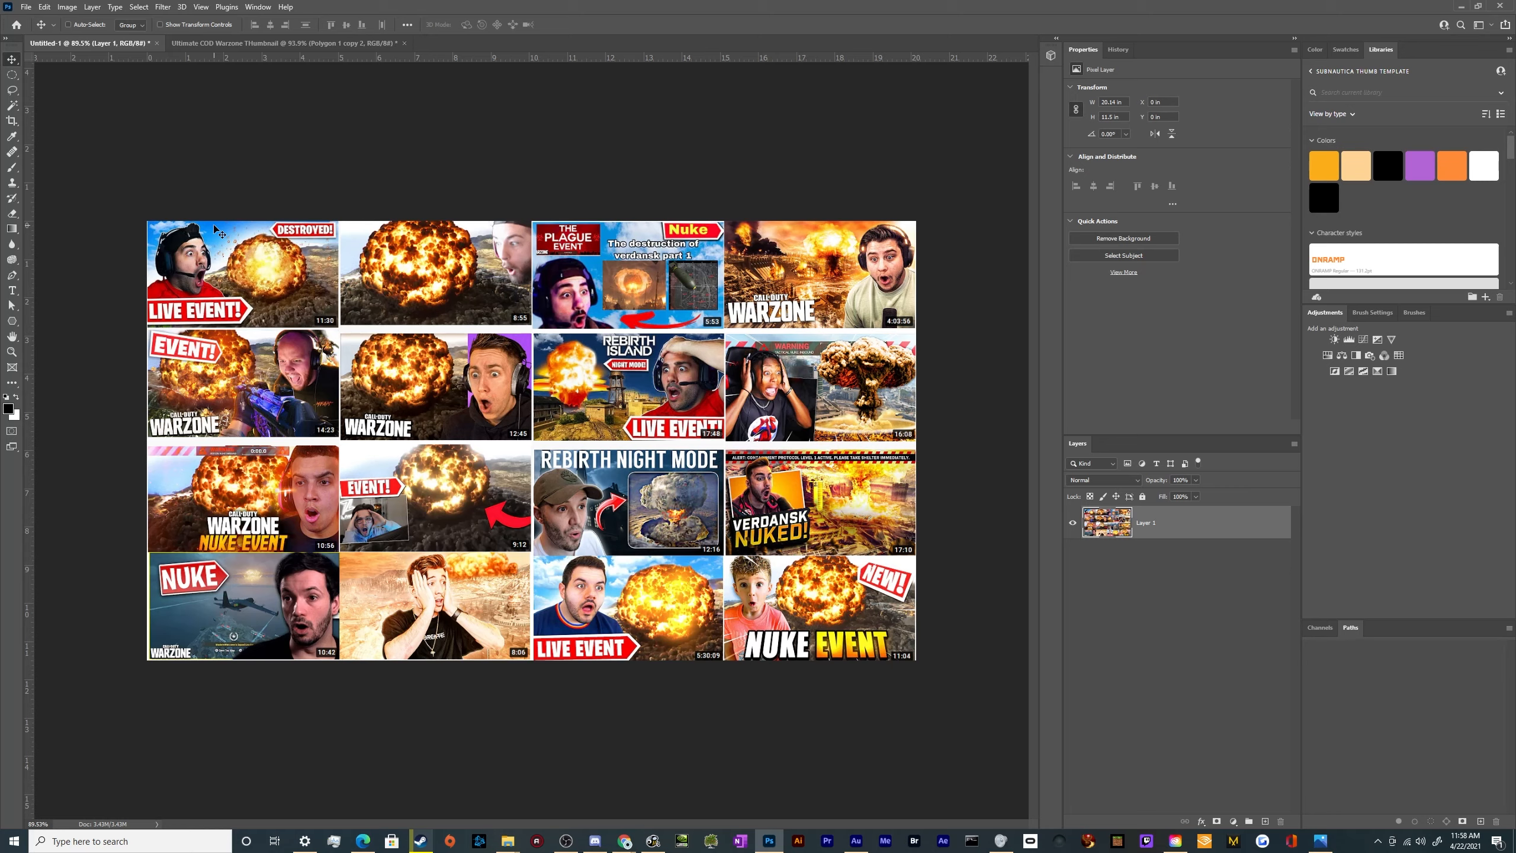
left_click(280, 43)
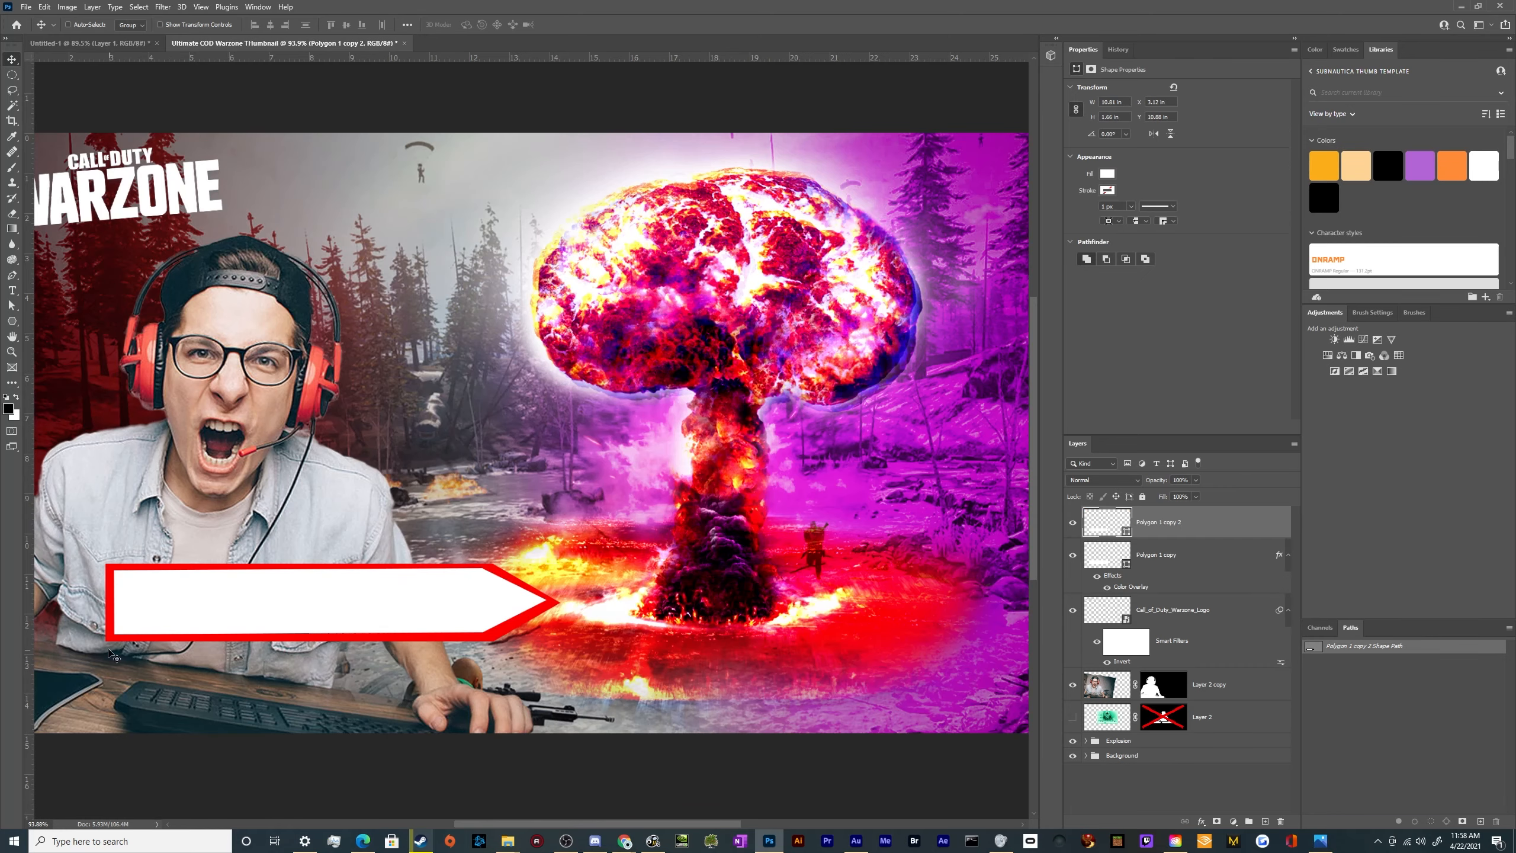
scroll(415, 624, "down", 3, "alt")
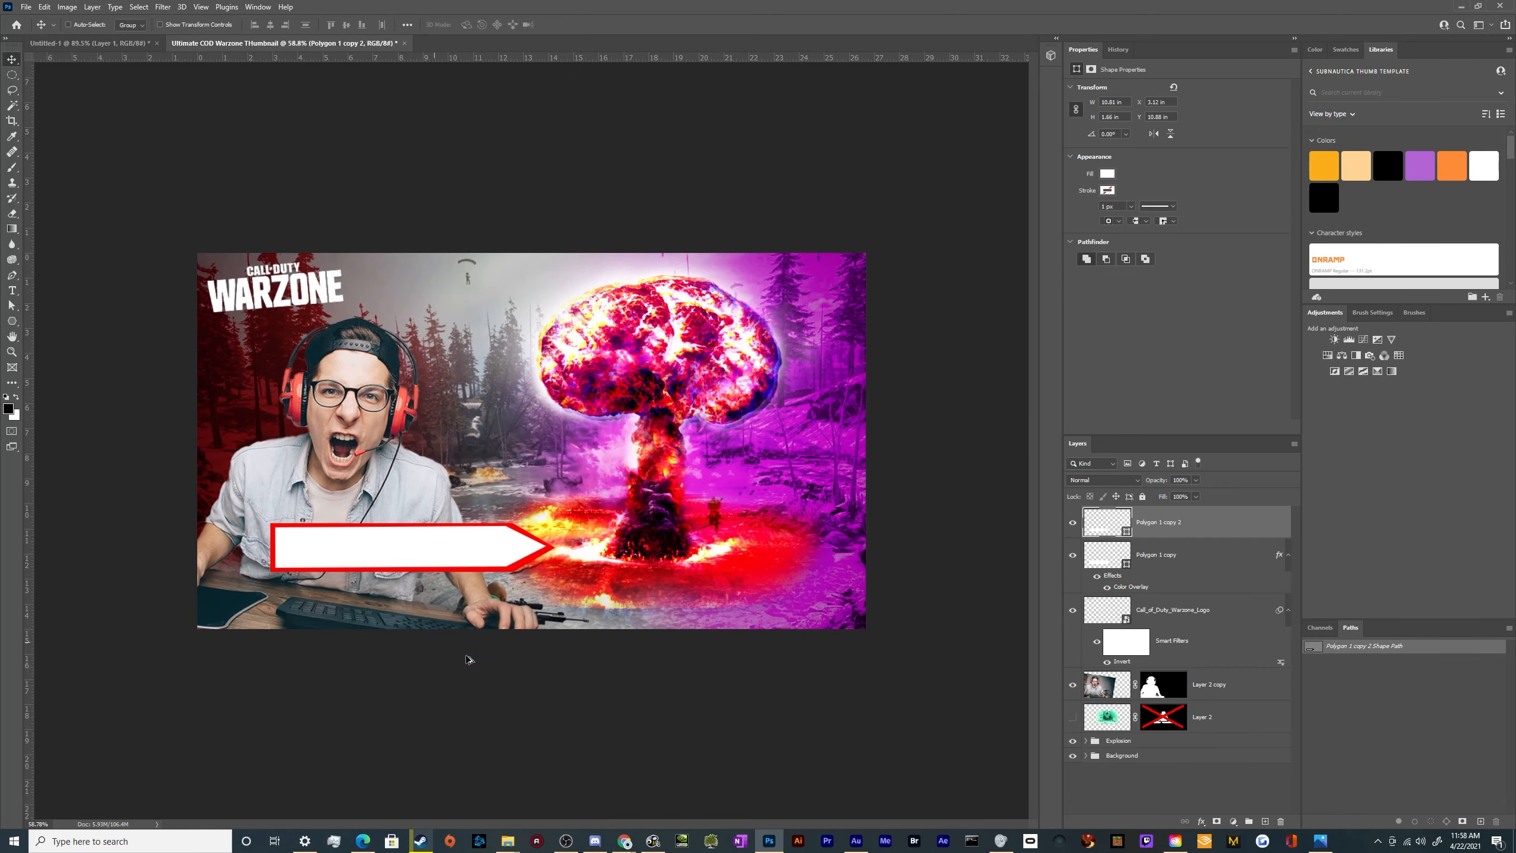
left_click(1179, 558, "shift")
right_click(1214, 564)
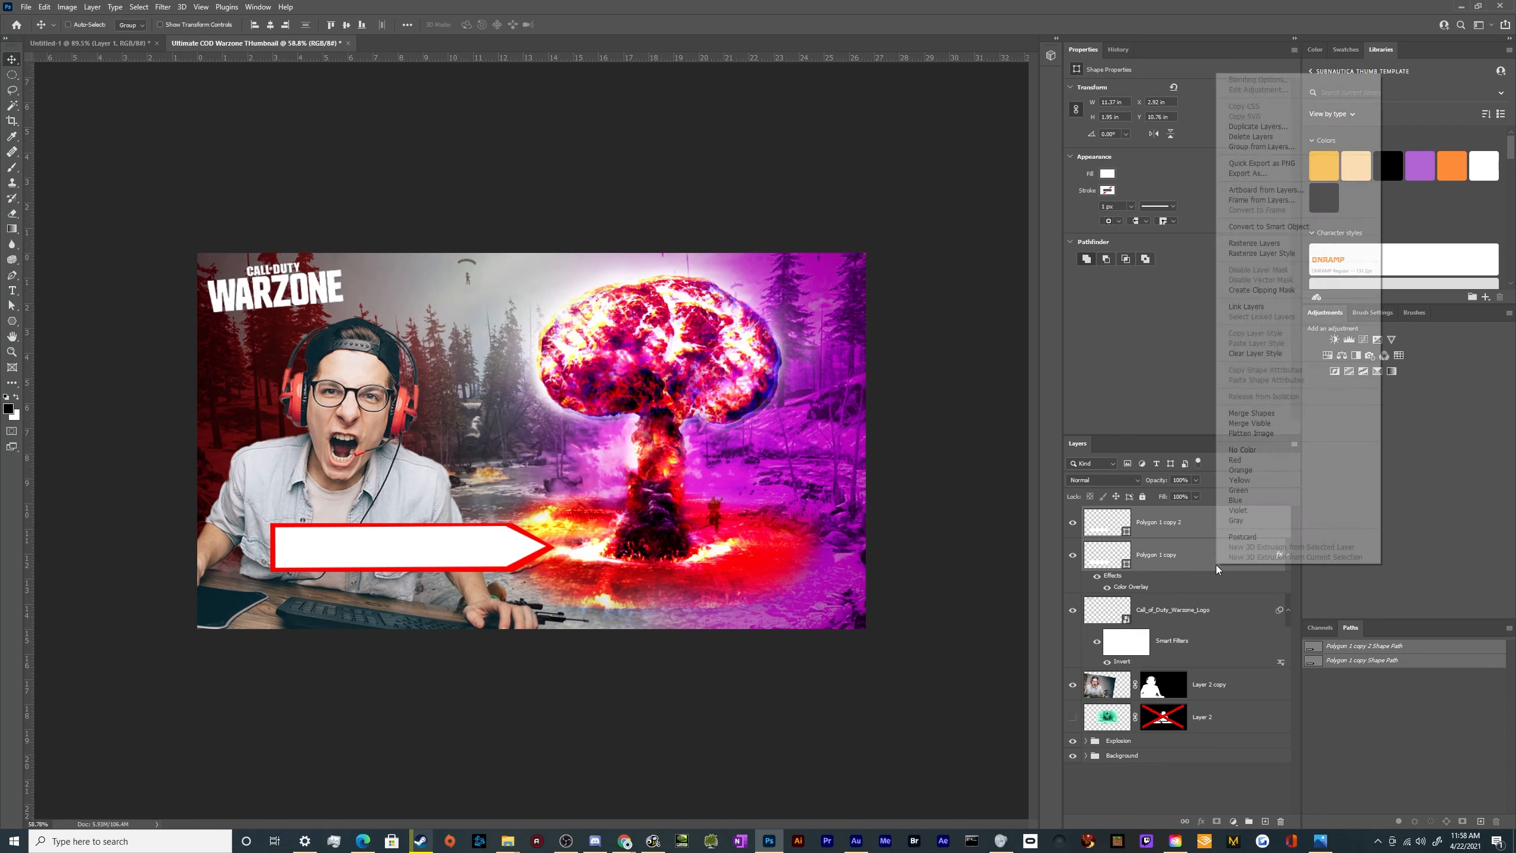
left_click(1251, 413)
key("ctrl+z")
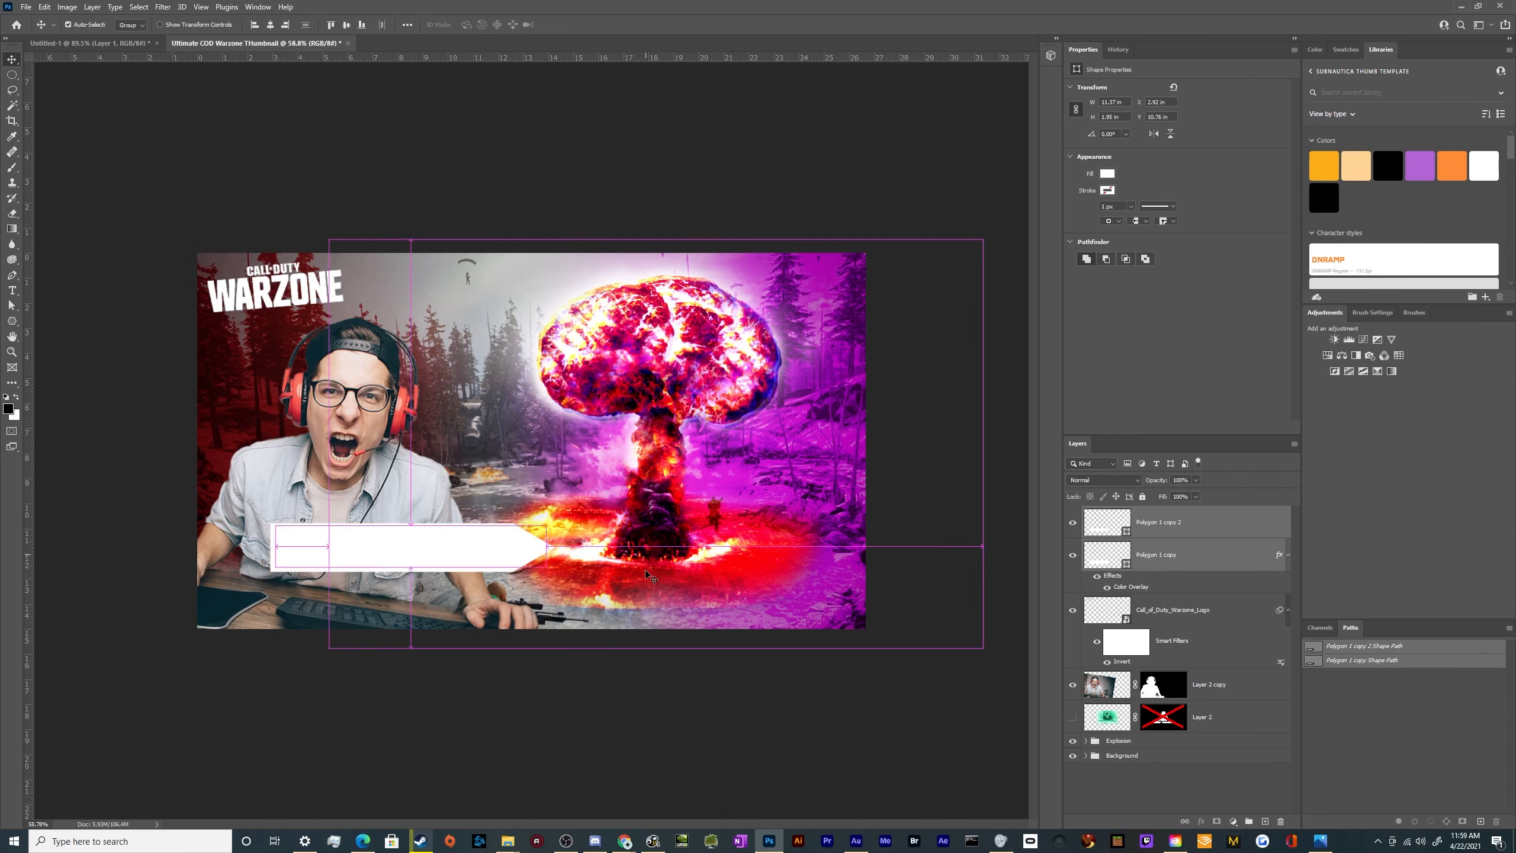
Convert the white arrow and its red backing arrow into one smart object, tilt it upward by about 5° and make it taller
right_click(1207, 531)
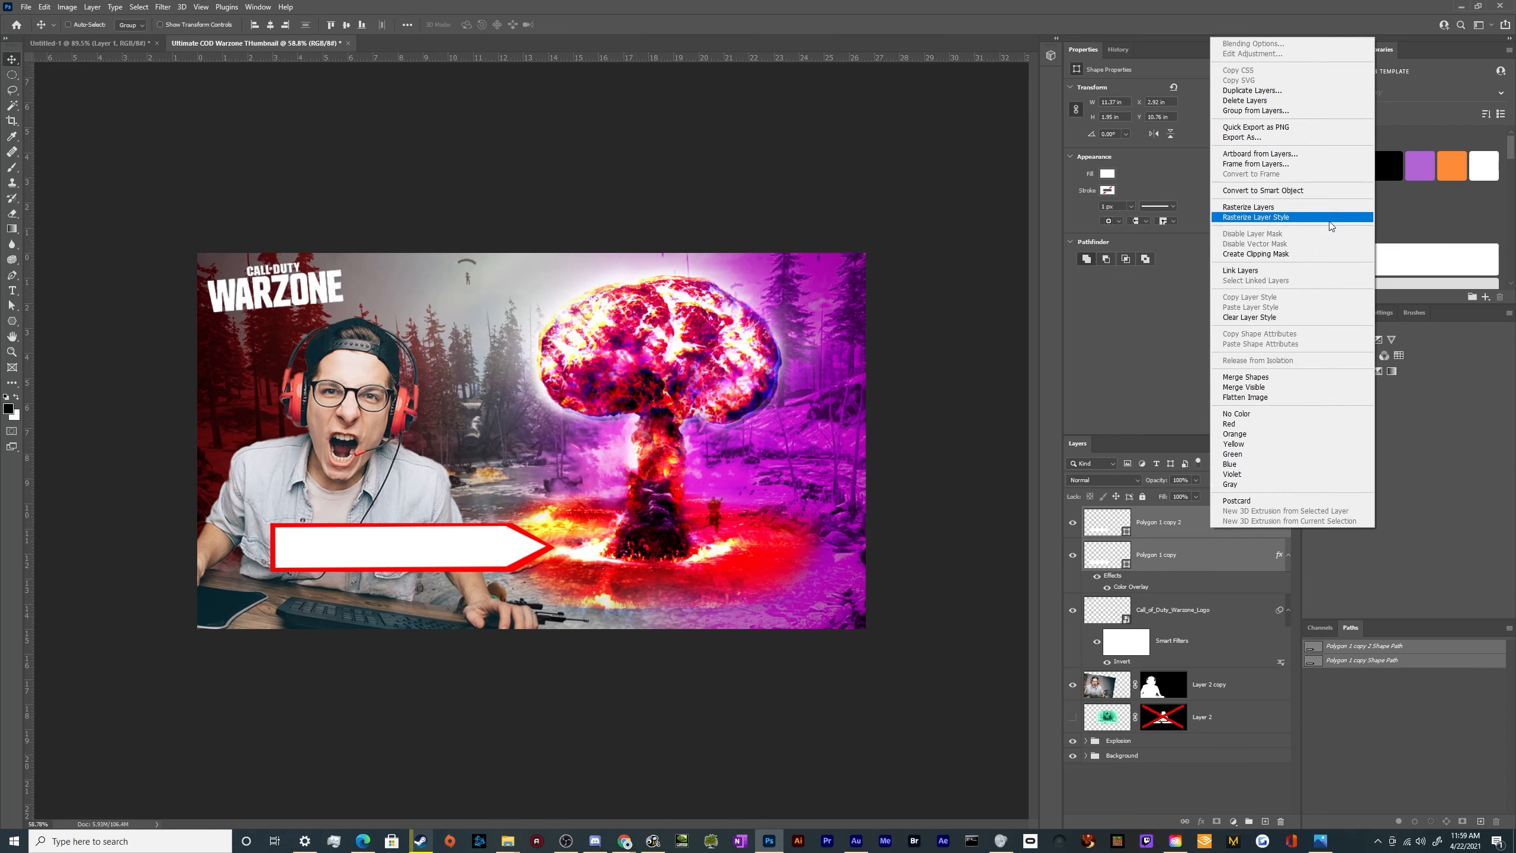
left_click(1247, 191)
key("ctrl+t")
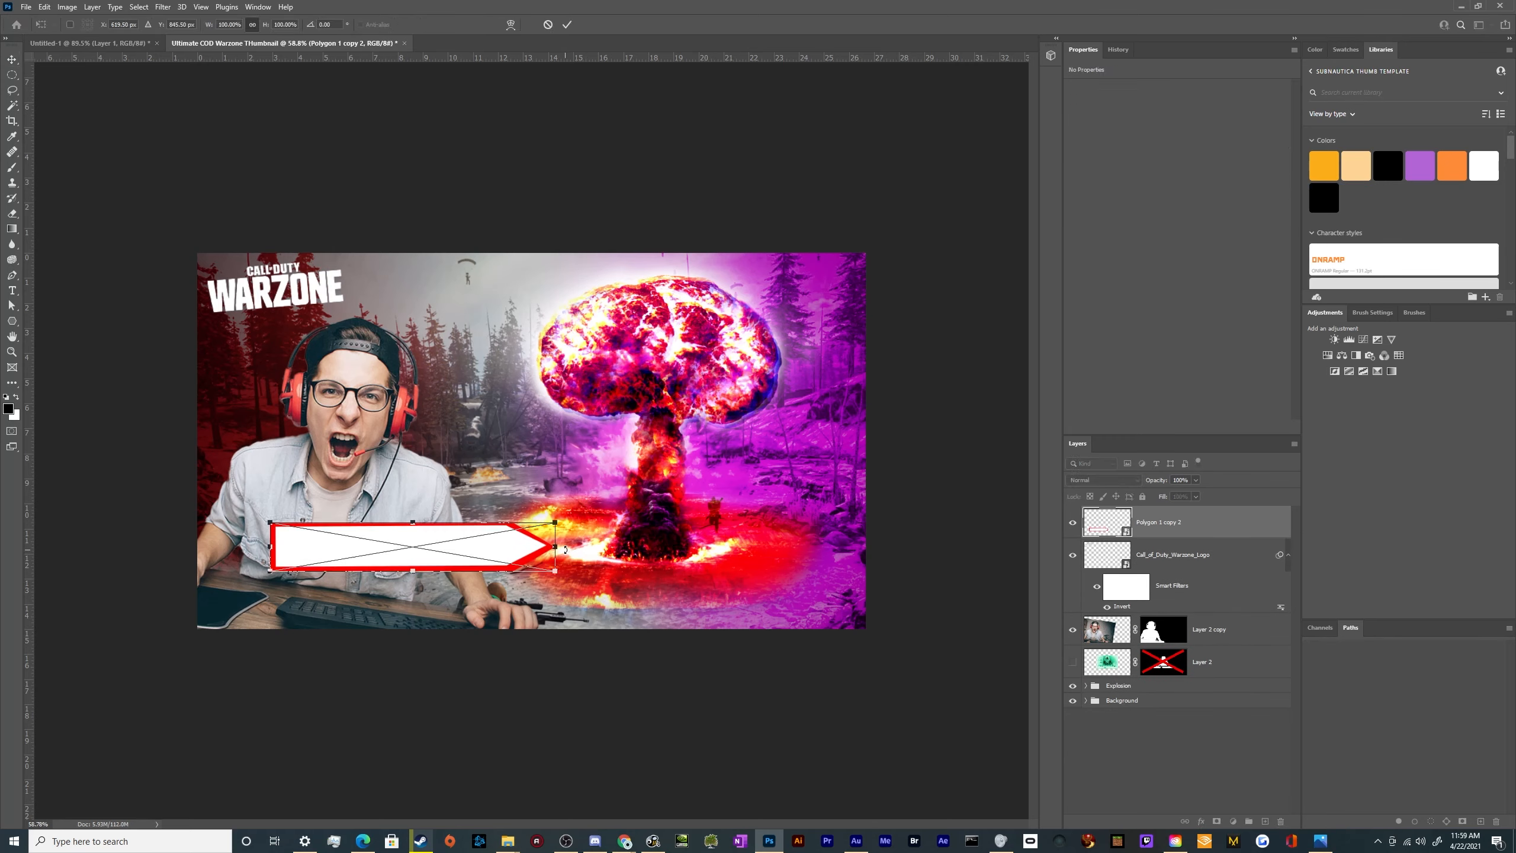
left_click_drag(553, 546, 520, 529)
left_click_drag(418, 538, 447, 563)
left_click_drag(642, 530, 545, 568)
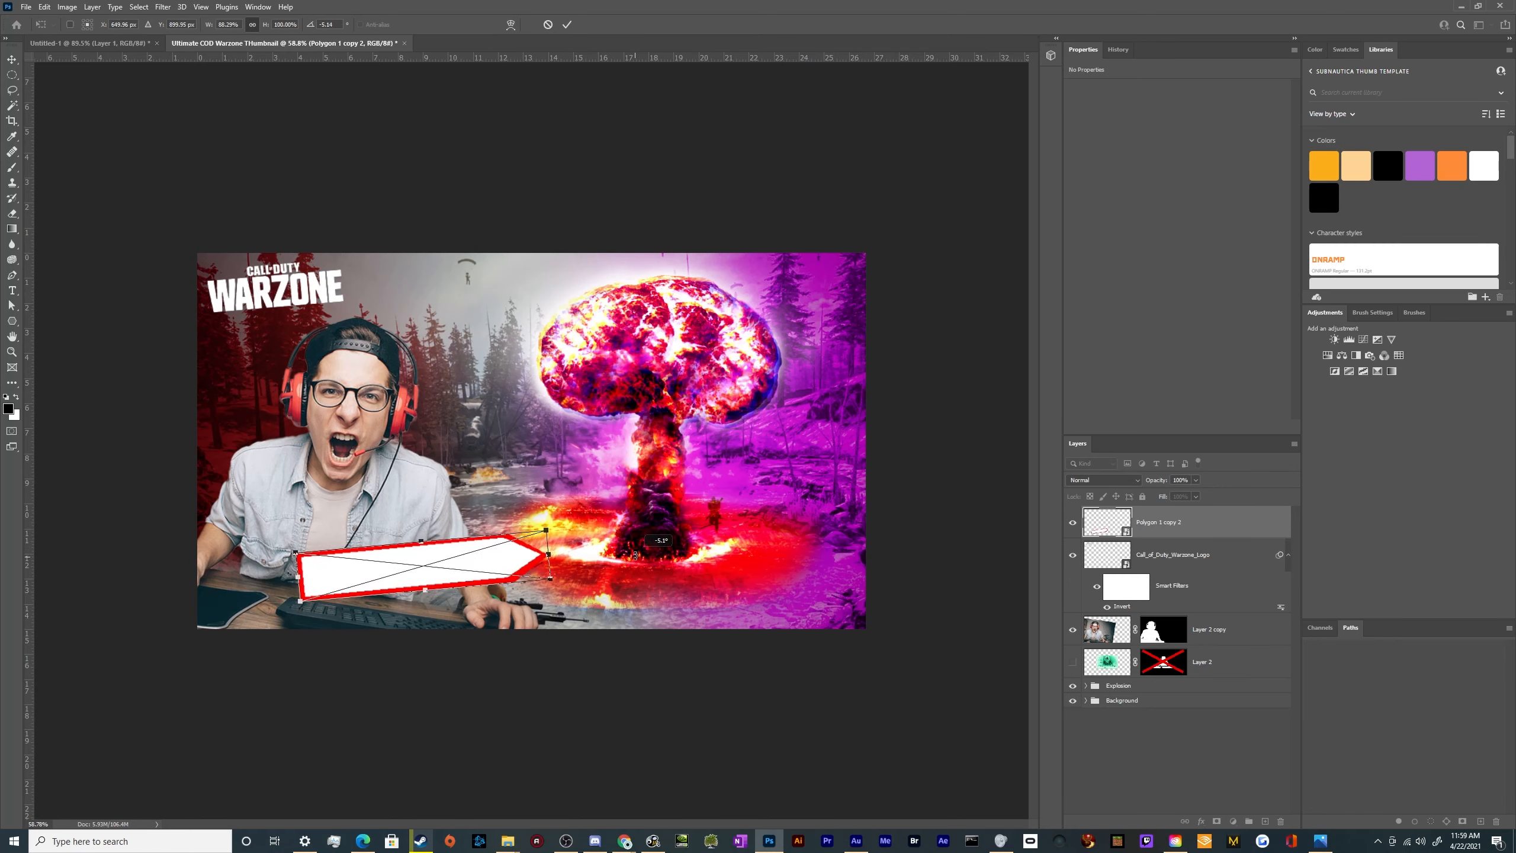
left_click_drag(424, 544, 419, 515)
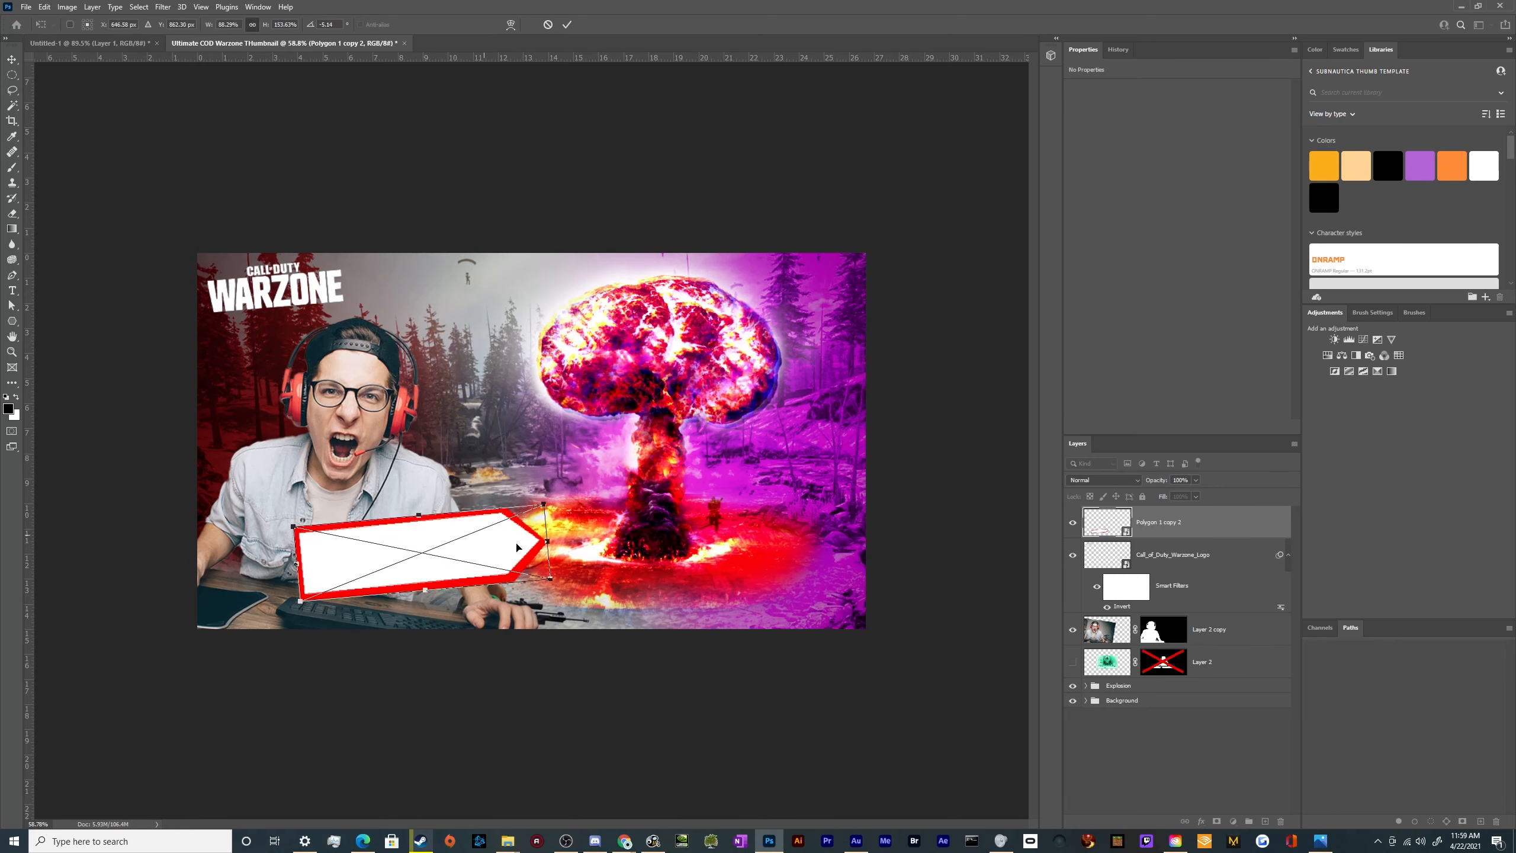
Resize the tilted arrow banner to about 8.9 × 3.3 in and place it over the desk below the gamer
left_click_drag(550, 543, 489, 563)
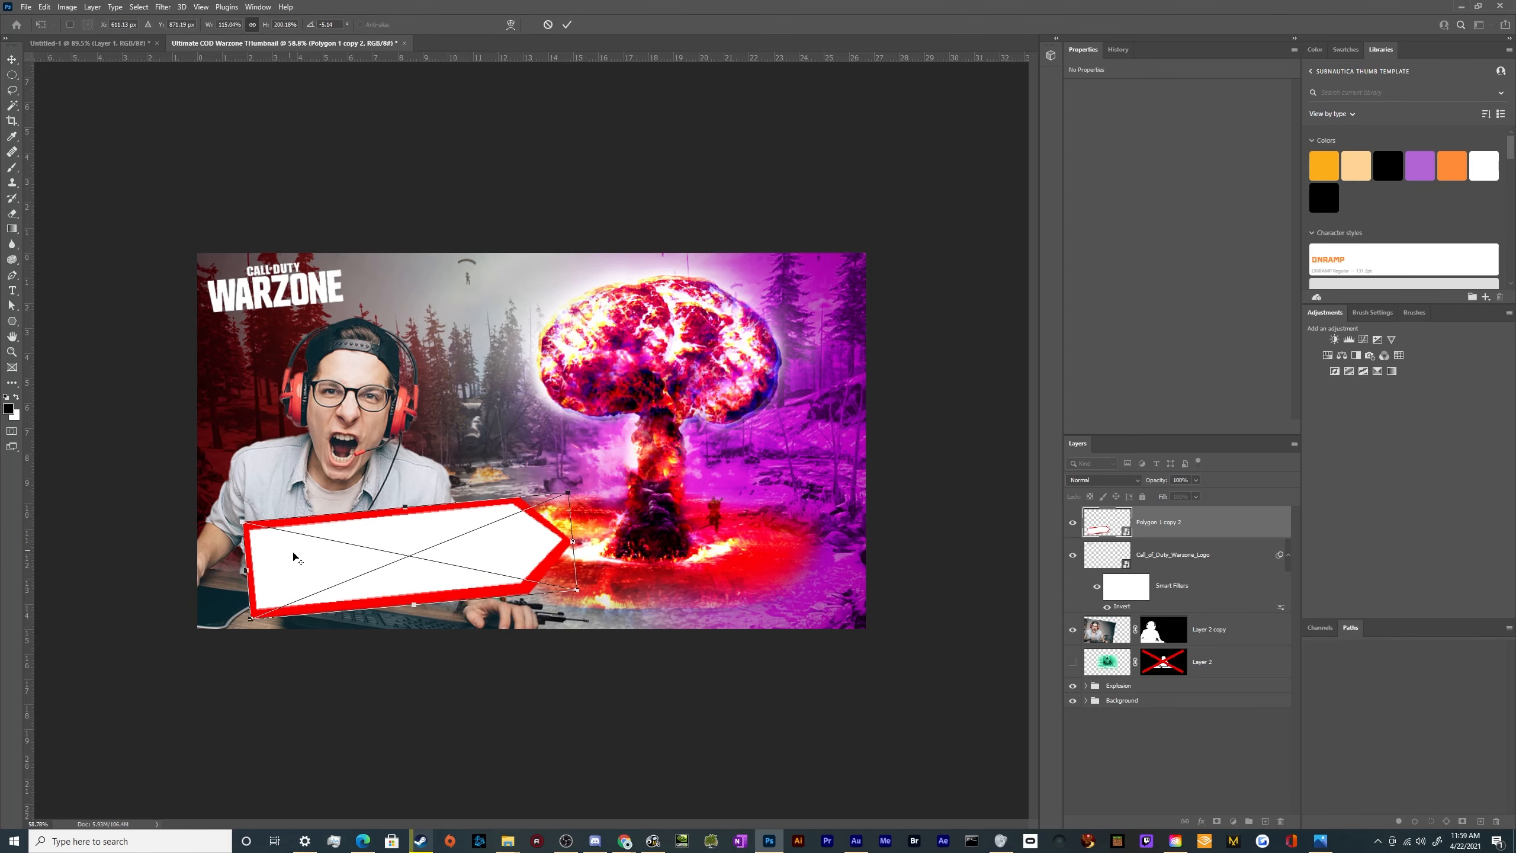
scroll(353, 583, "up", 5)
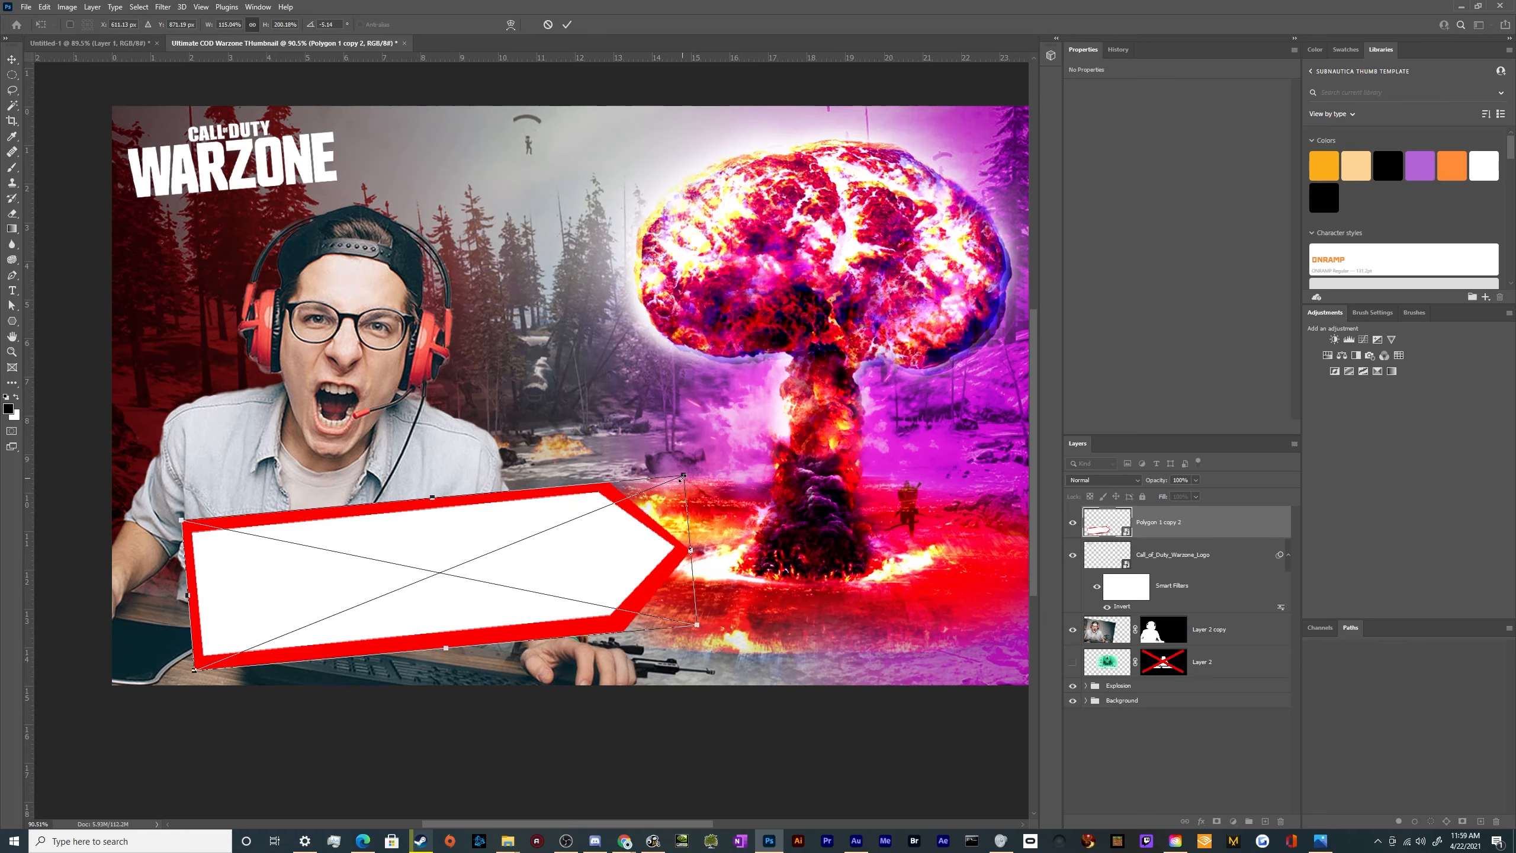
left_click_drag(683, 477, 636, 494)
left_click_drag(582, 575, 616, 559)
scroll(561, 560, "down", 5)
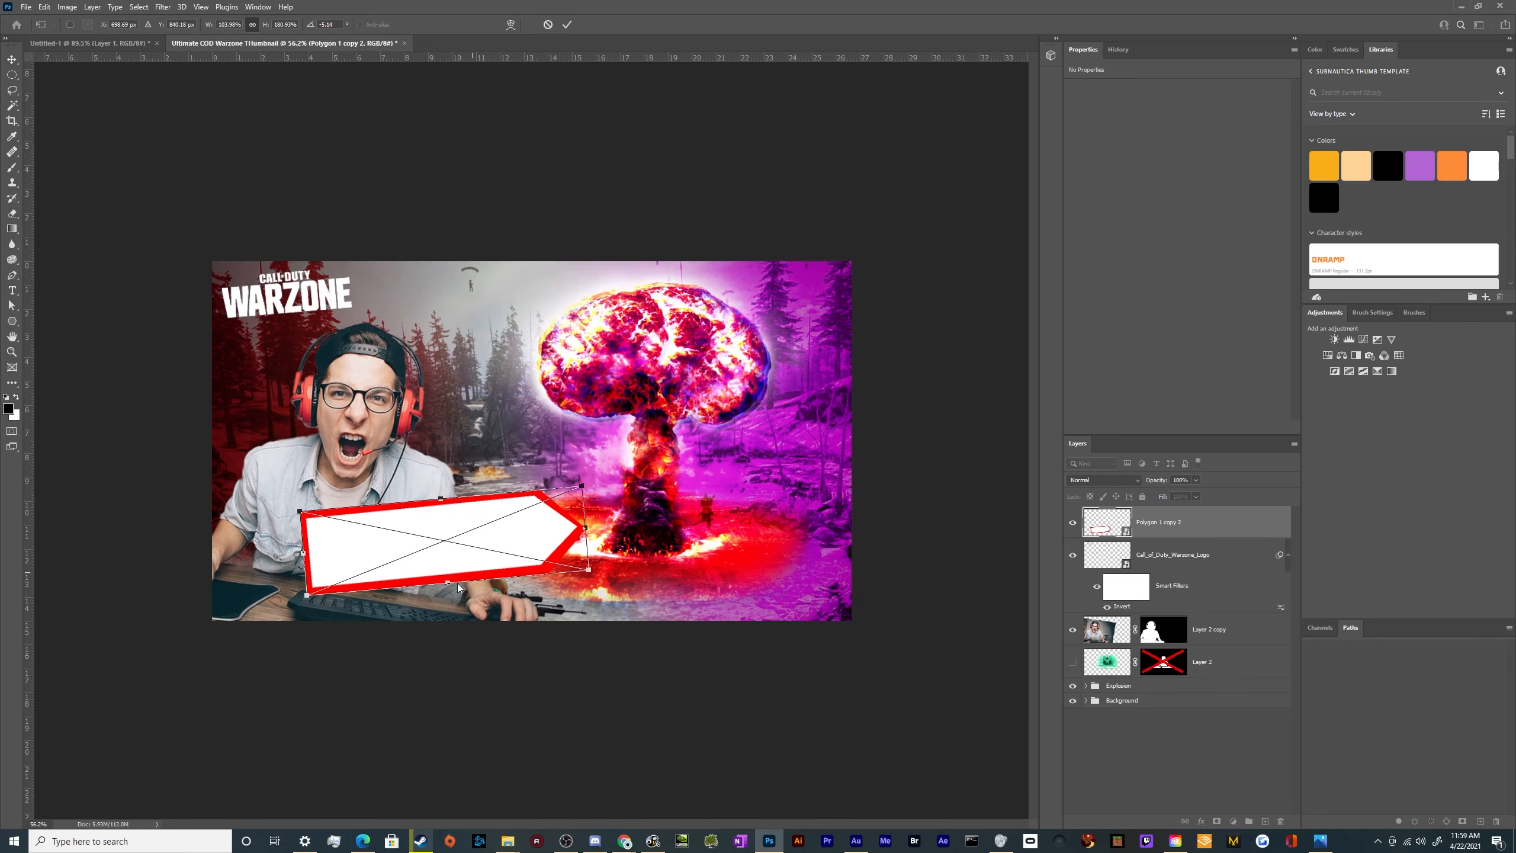
left_click_drag(450, 582, 446, 561)
mouse_move(462, 533)
left_mouse_down()
mouse_move(539, 517)
mouse_move(446, 559)
left_mouse_up()
key("Return")
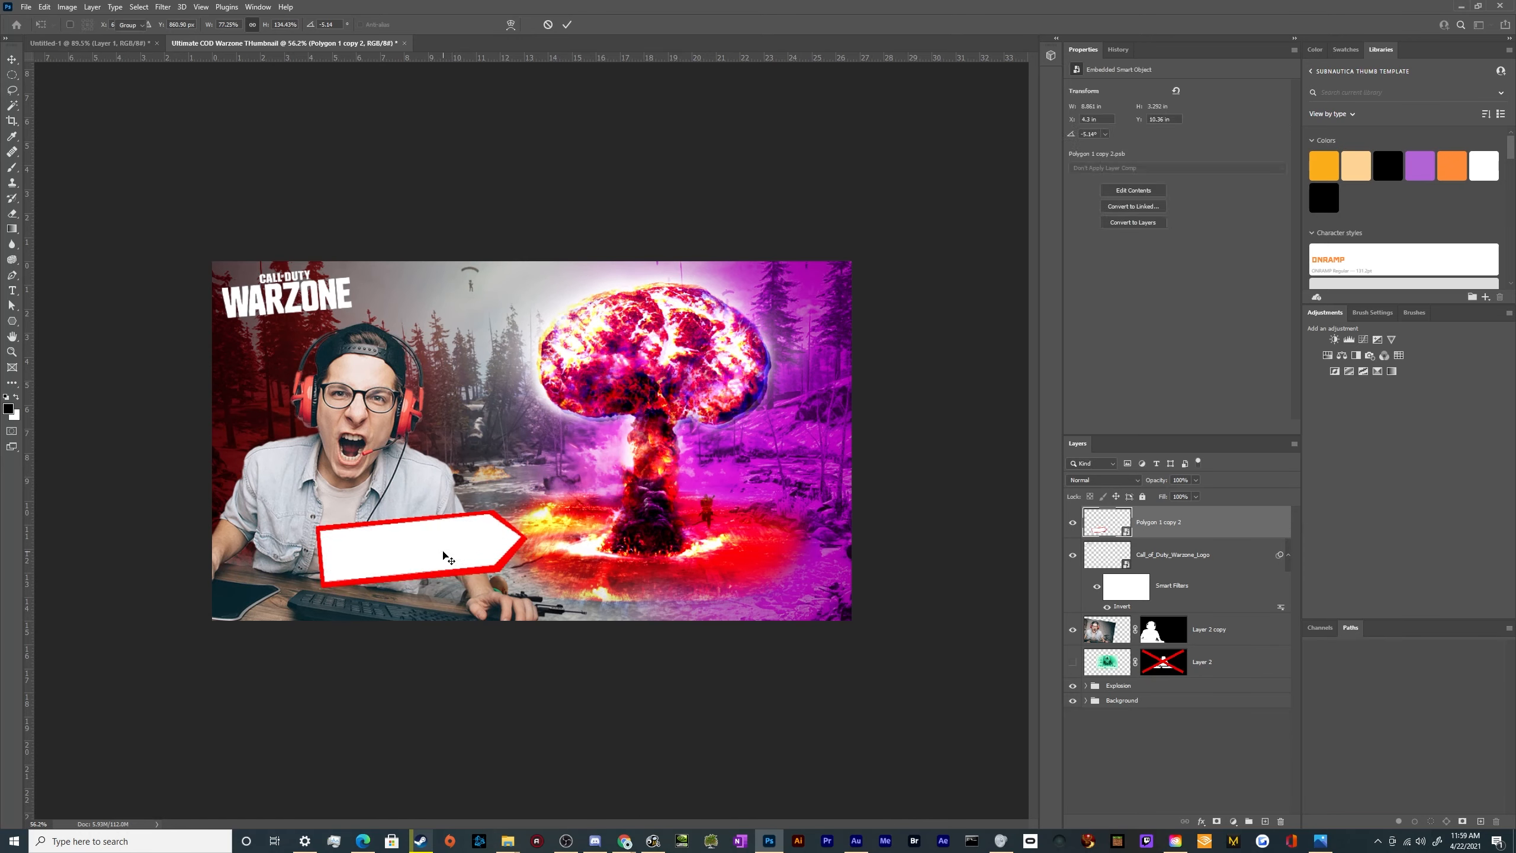
mouse_move(410, 561)
left_mouse_down()
mouse_move(433, 547)
mouse_move(401, 557)
left_mouse_up()
key("ctrl+z")
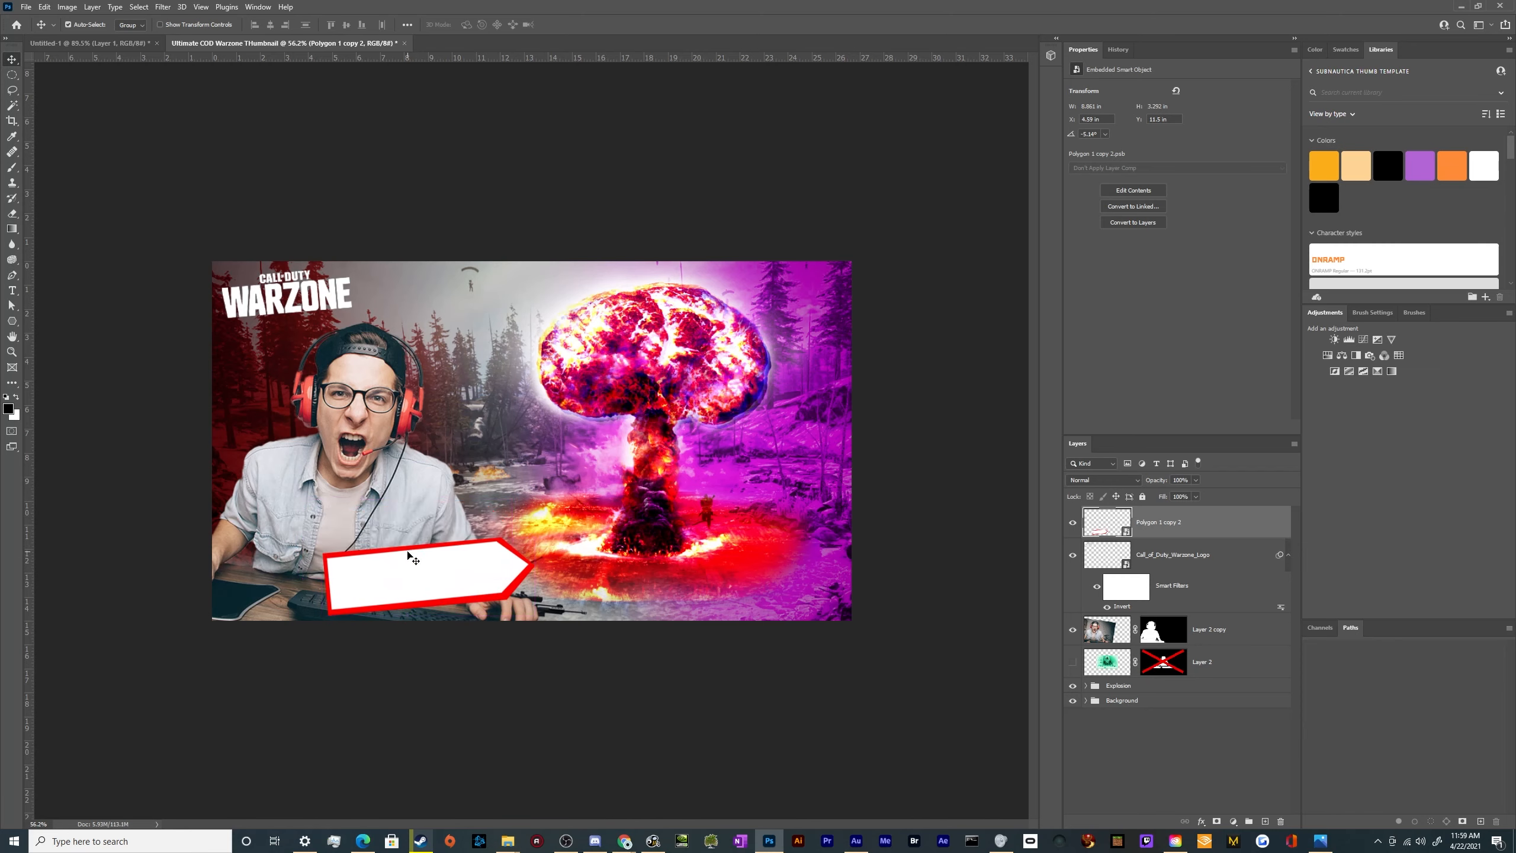
Add a text layer reading "BING!" on the arrow banner in black (000000) with the ONRAMP font
key("t")
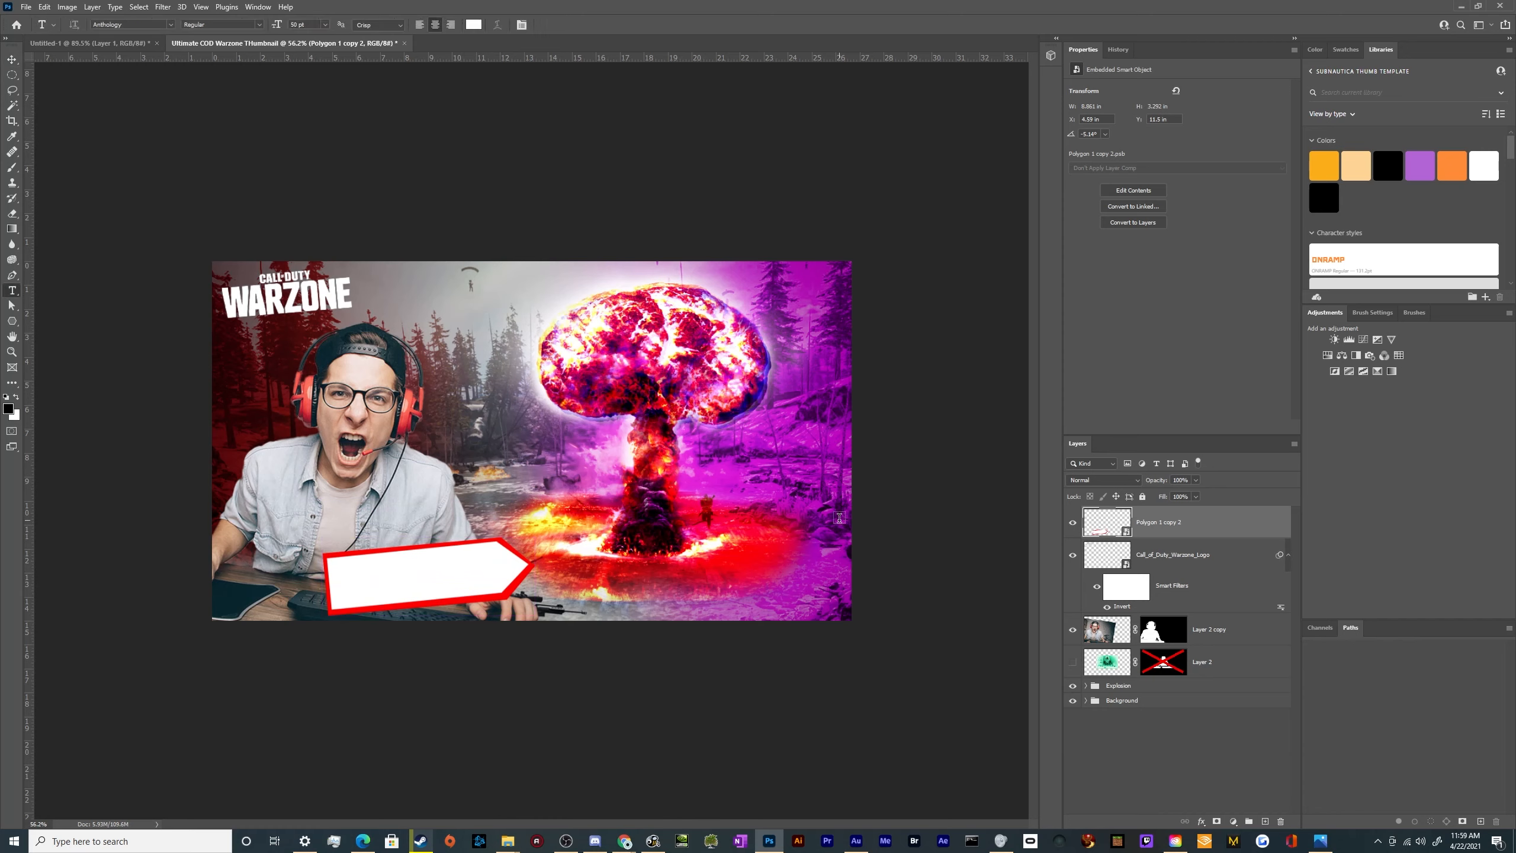
left_click(1264, 821)
left_click(373, 592)
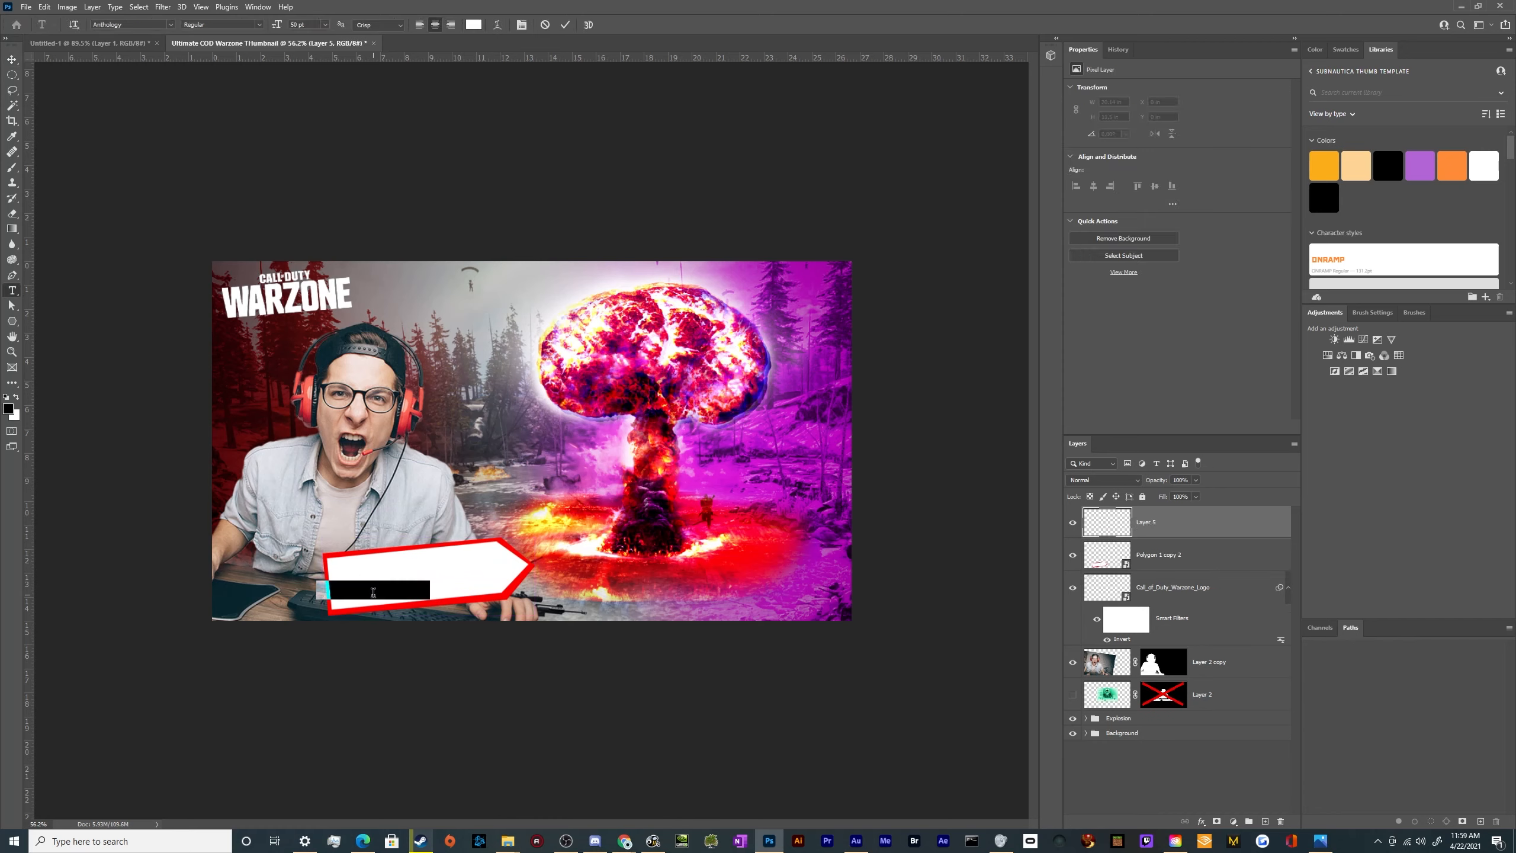
key("BackSpace")
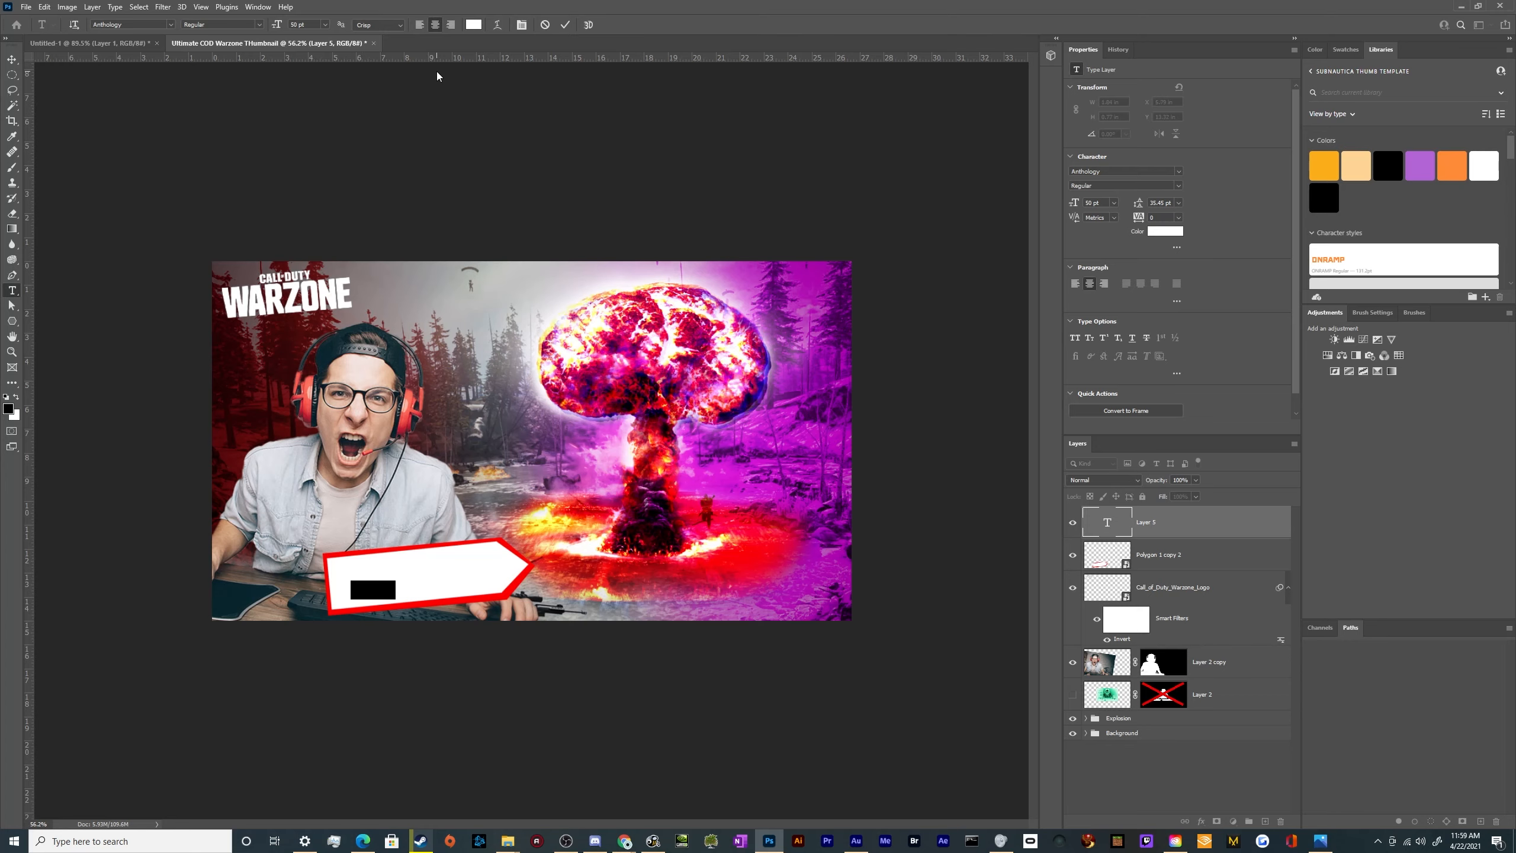
left_click(473, 25)
type("000000")
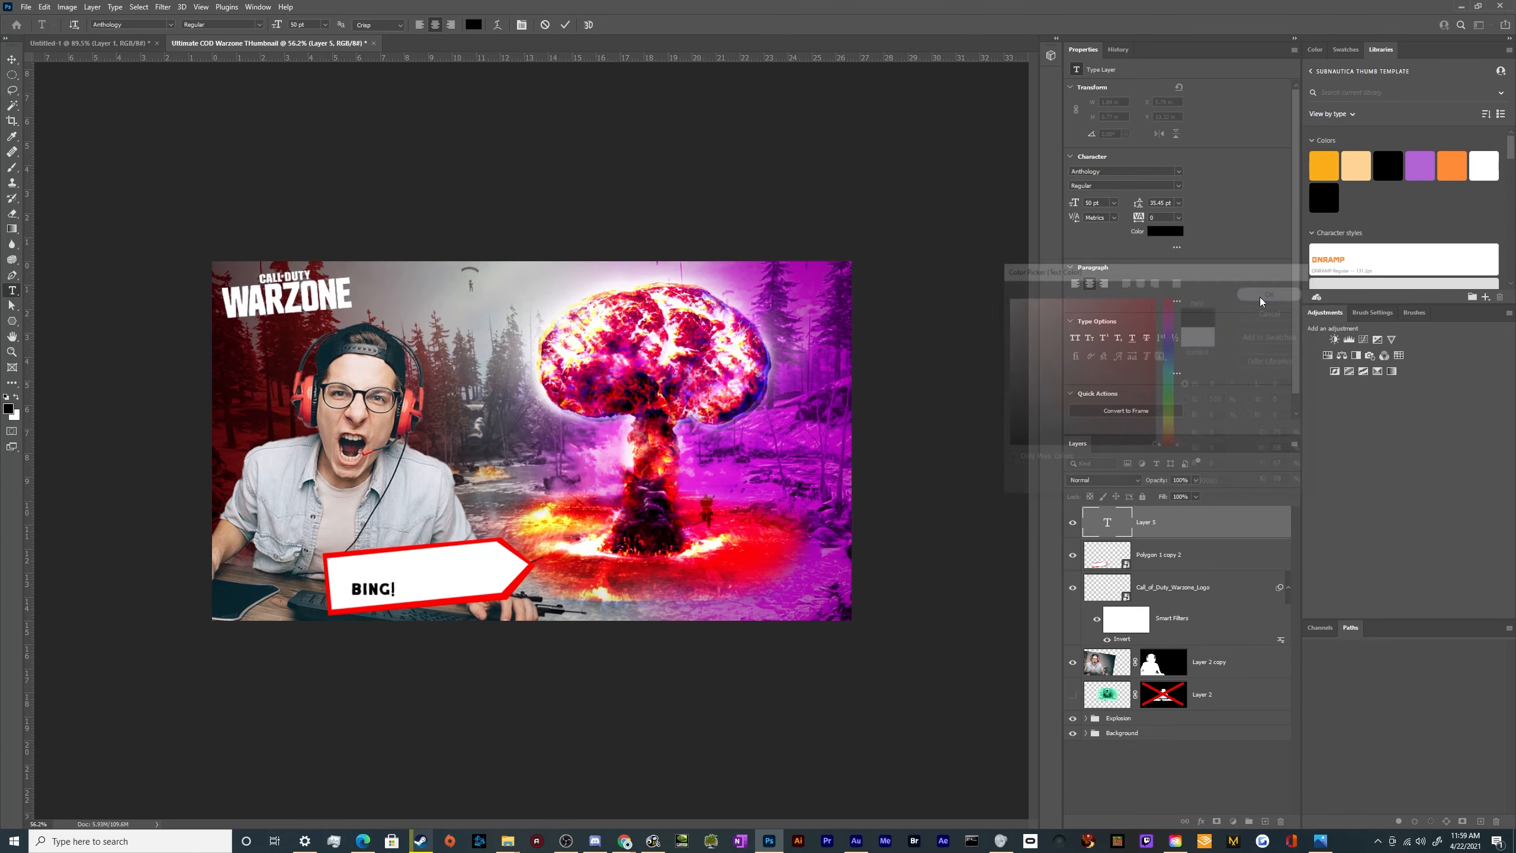
key("Return")
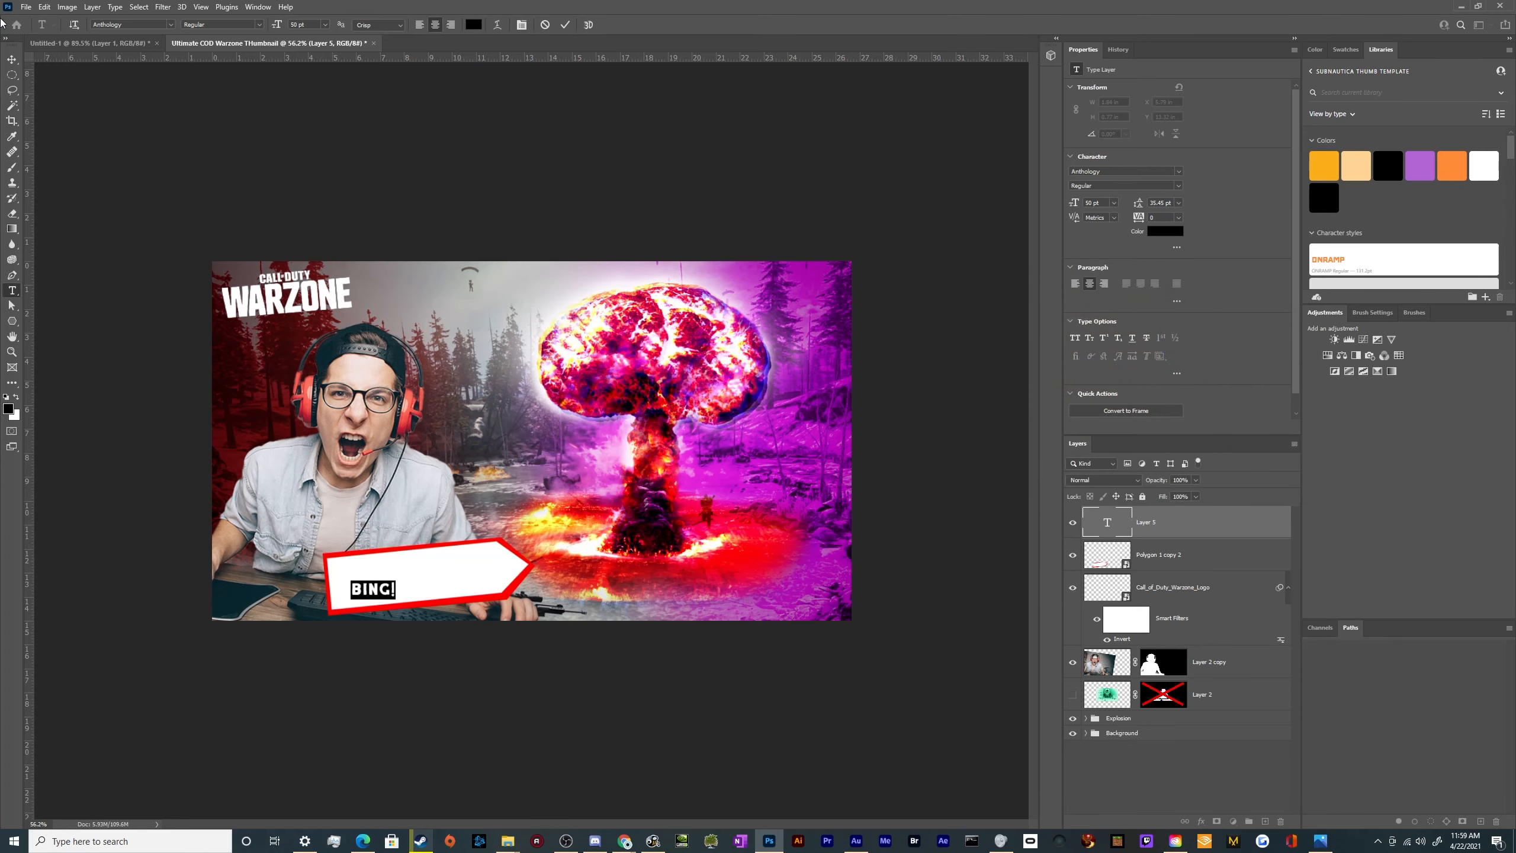
left_click(171, 26)
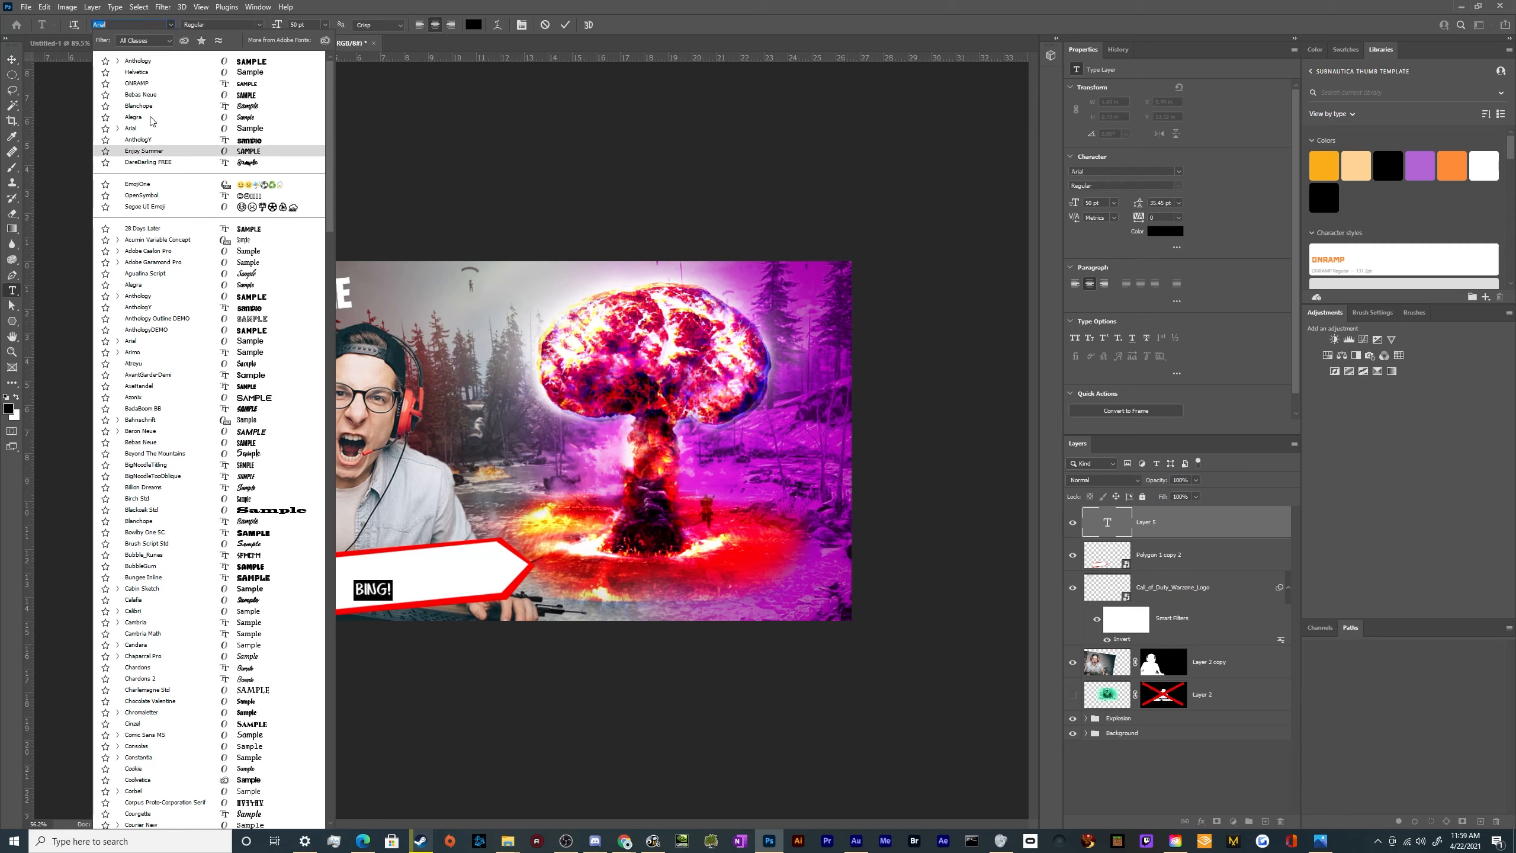
left_click(148, 88)
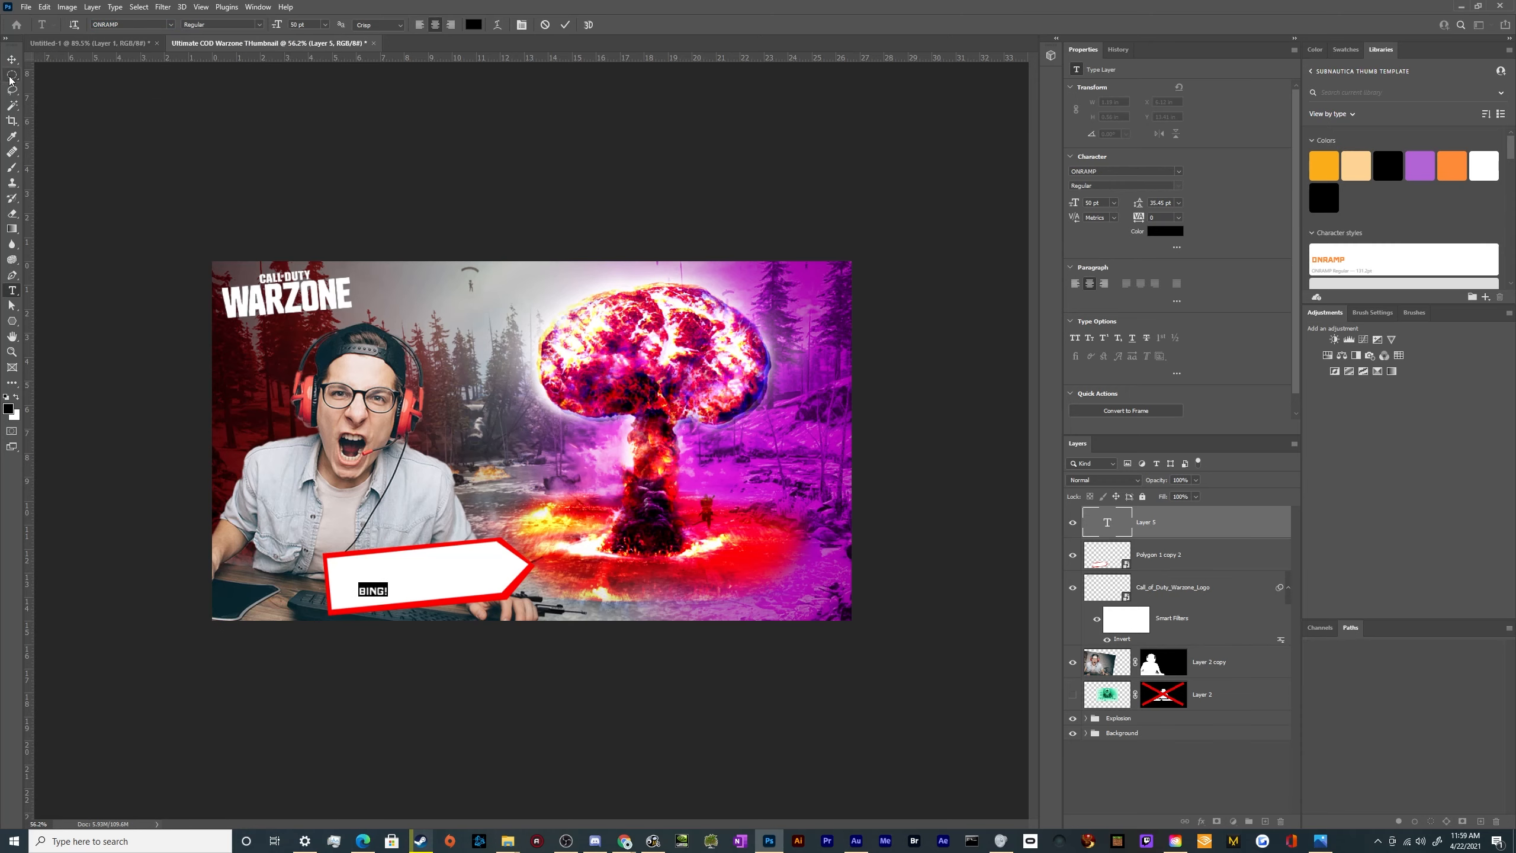
Enlarge the BING! text to about 232 pt, tilt it about 5° and center it on the arrow banner
left_click(12, 59)
key("ctrl+t")
left_click_drag(411, 592, 492, 571)
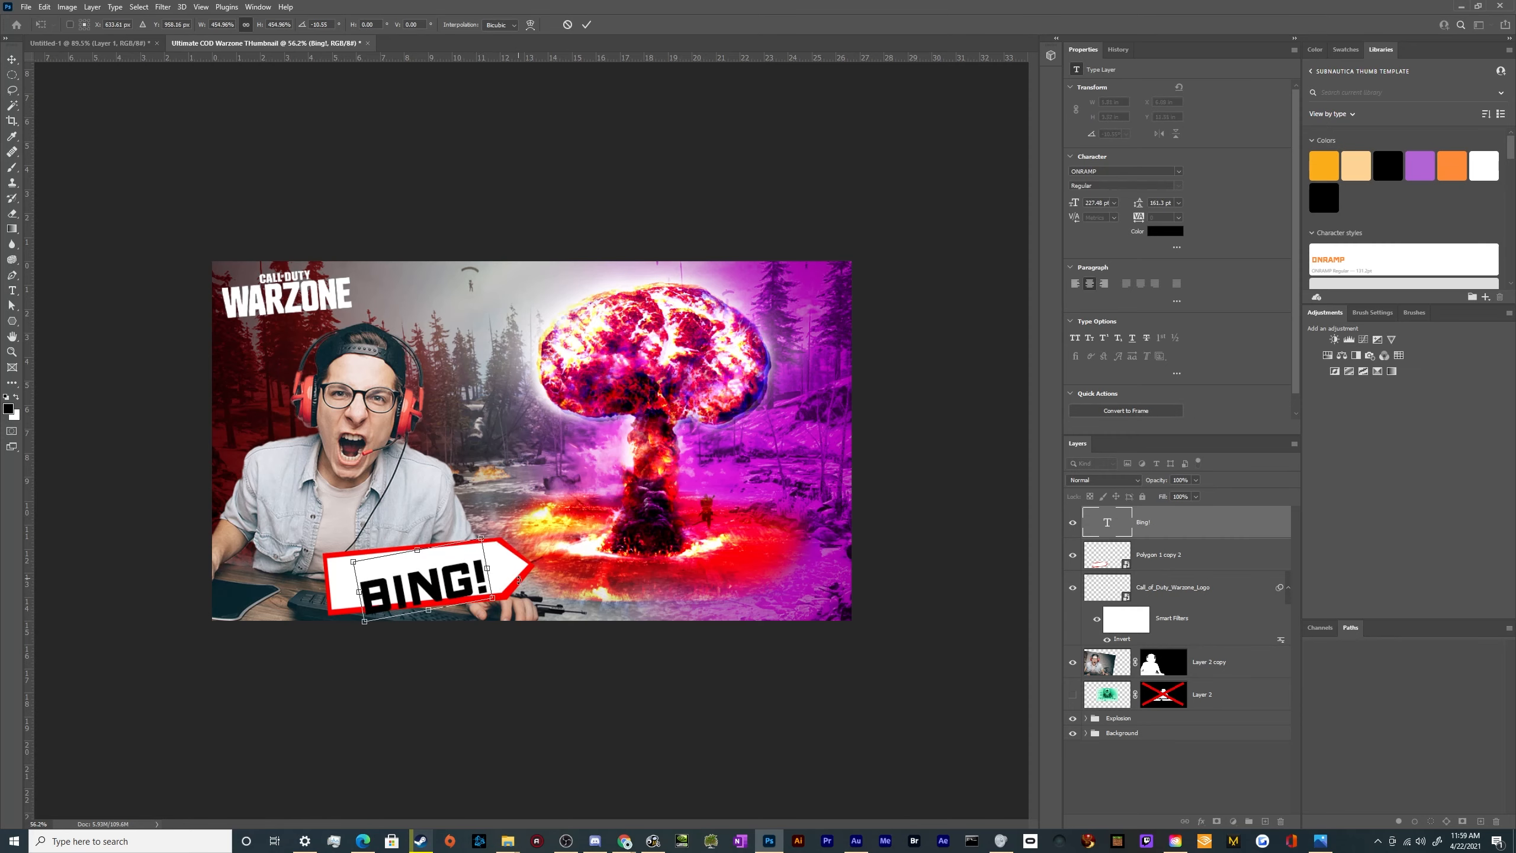
left_click_drag(443, 619, 480, 570)
mouse_move(494, 574)
left_mouse_down()
mouse_move(513, 567)
mouse_move(478, 569)
left_mouse_up()
left_click_drag(478, 567, 474, 572)
key("Return")
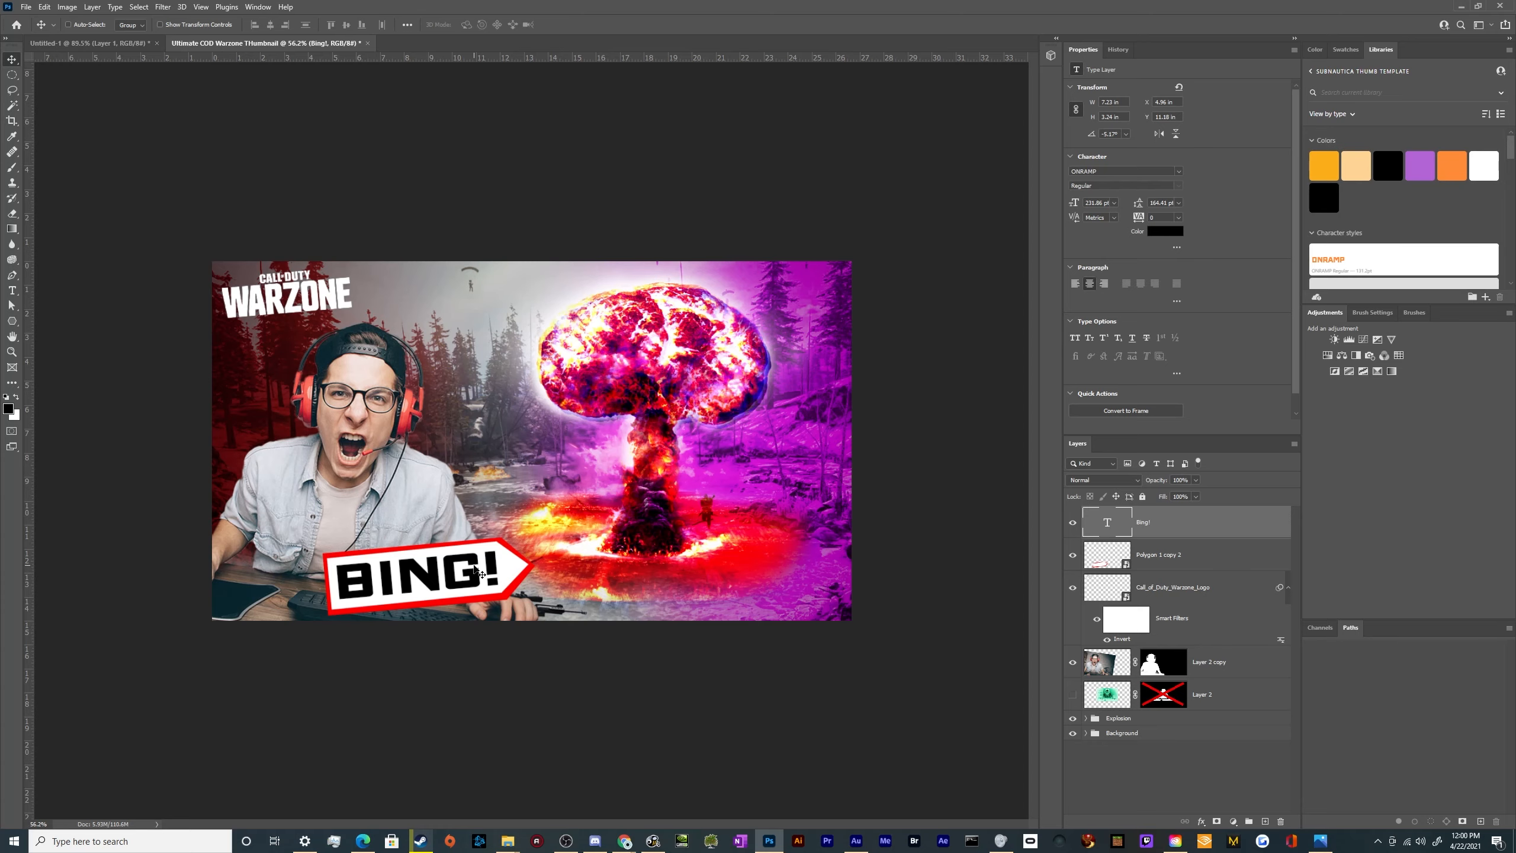
Reduce the tilt of the BING! text to about 2.5° and adjust its position on the arrow
scroll(444, 592, "up", 5)
scroll(406, 626, "down", 2)
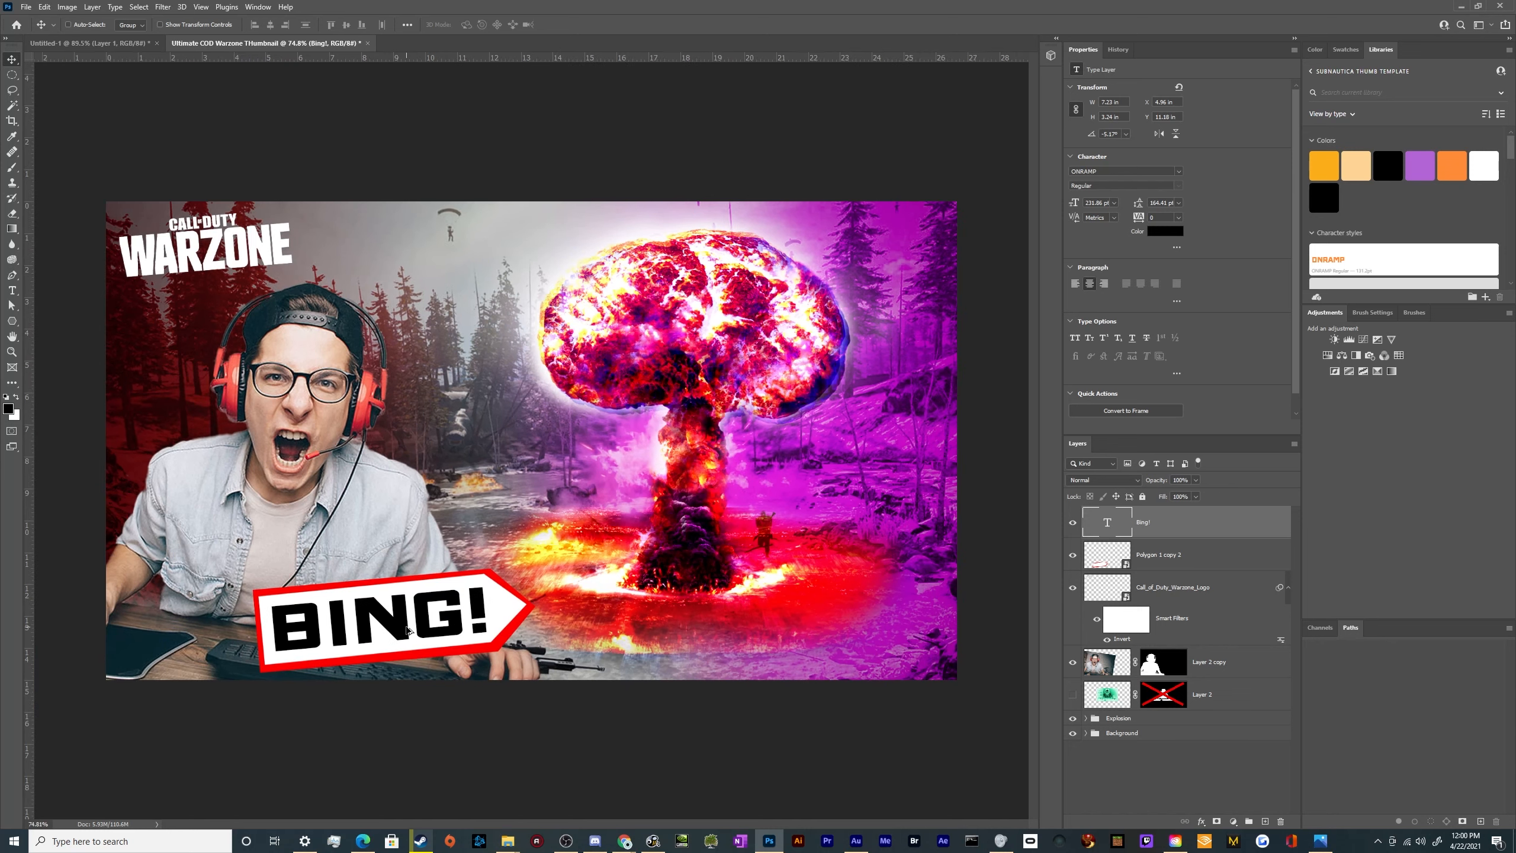
key("t")
left_click(500, 654)
key("Escape")
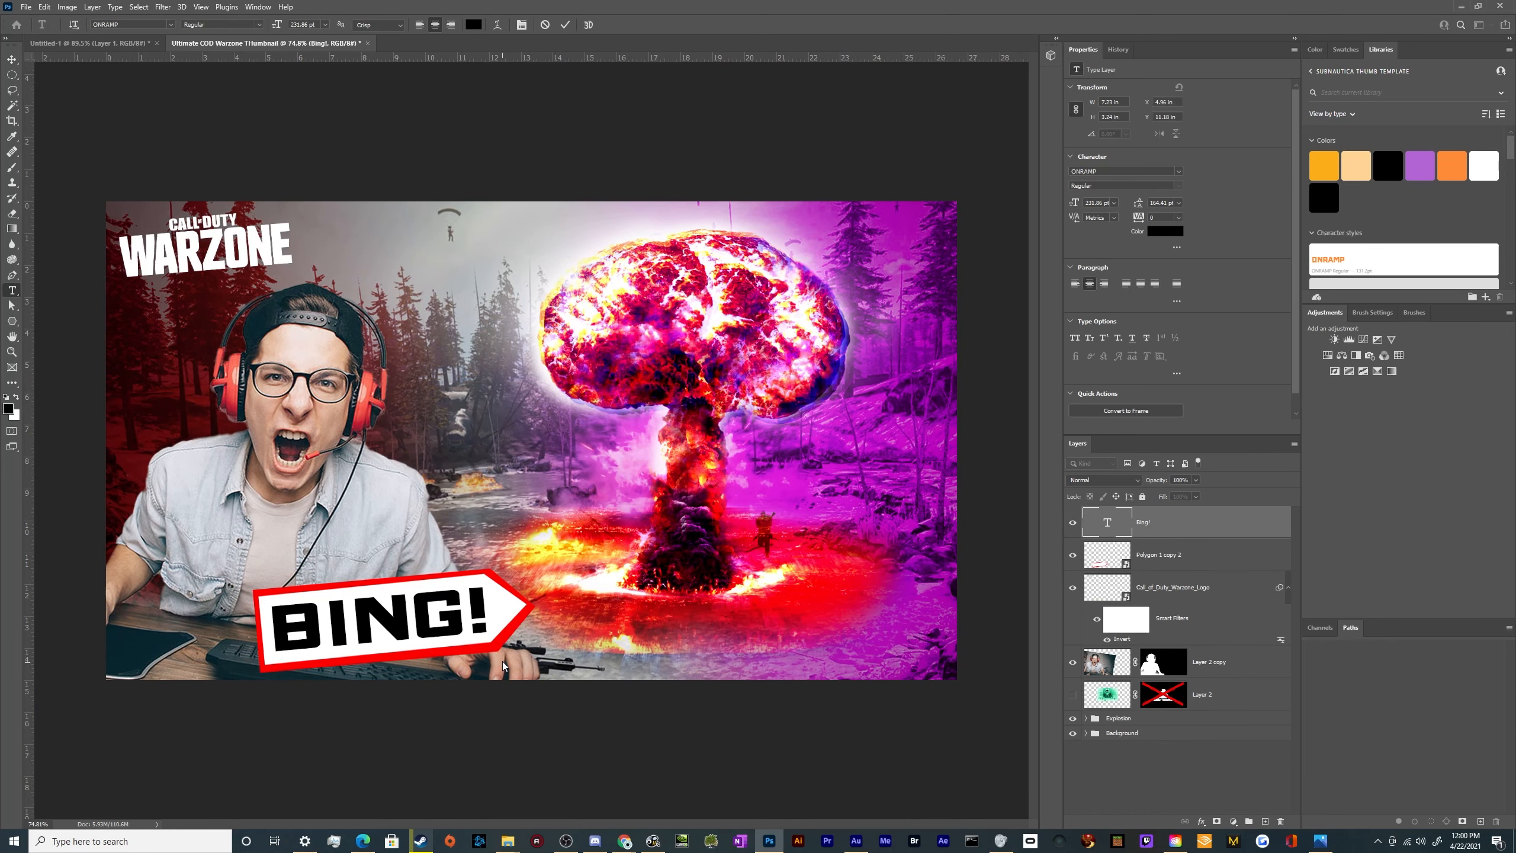
key("ctrl+t")
left_click_drag(503, 650, 507, 658)
key("Return")
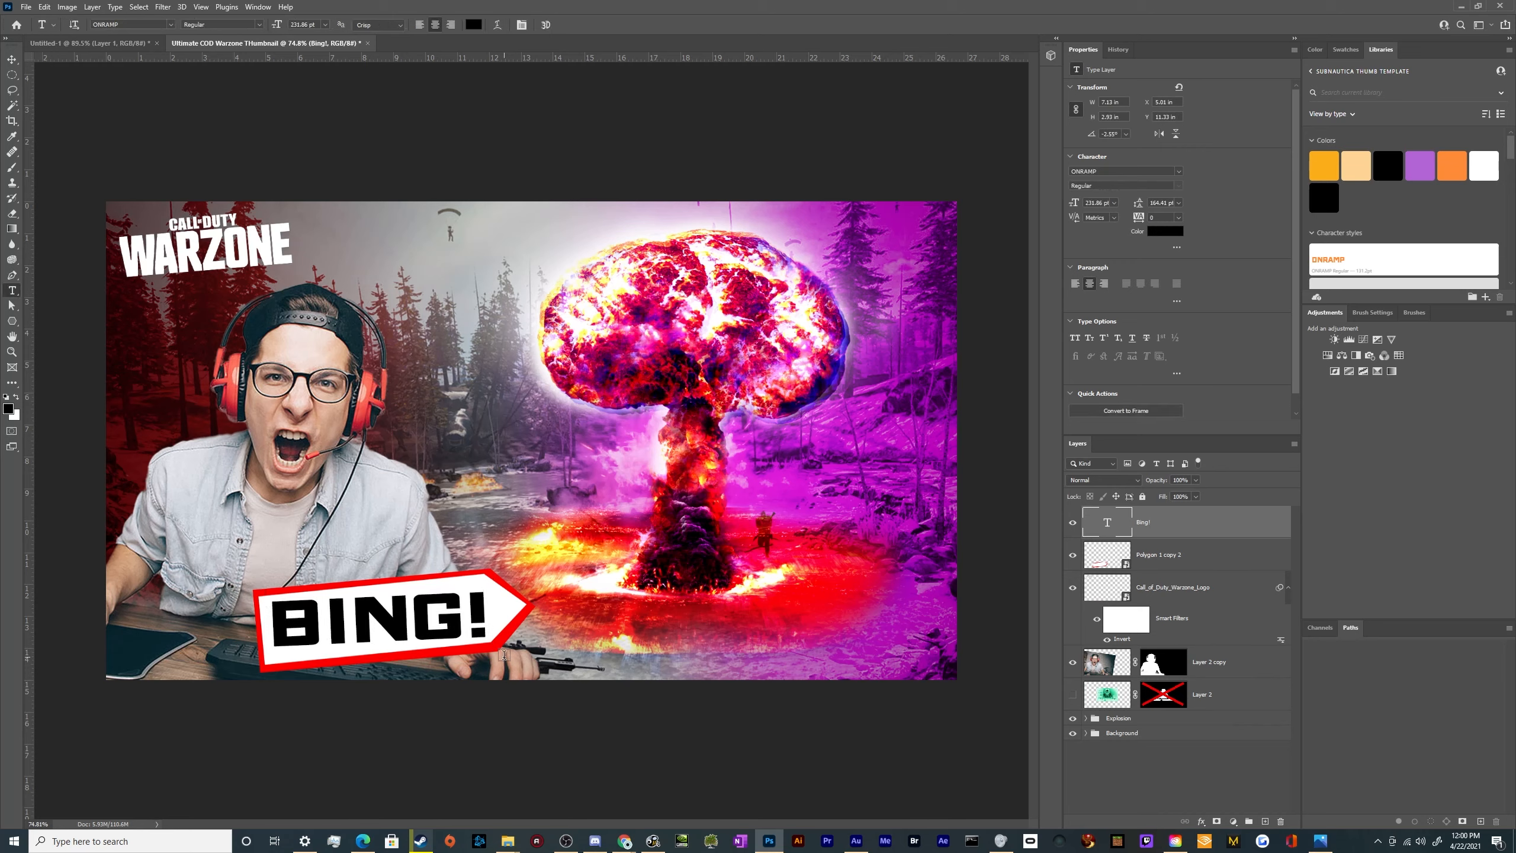
Duplicate the BING! text together with its arrow banner and place the copy just above the original, offset slightly to the left
left_click(1189, 563, "shift")
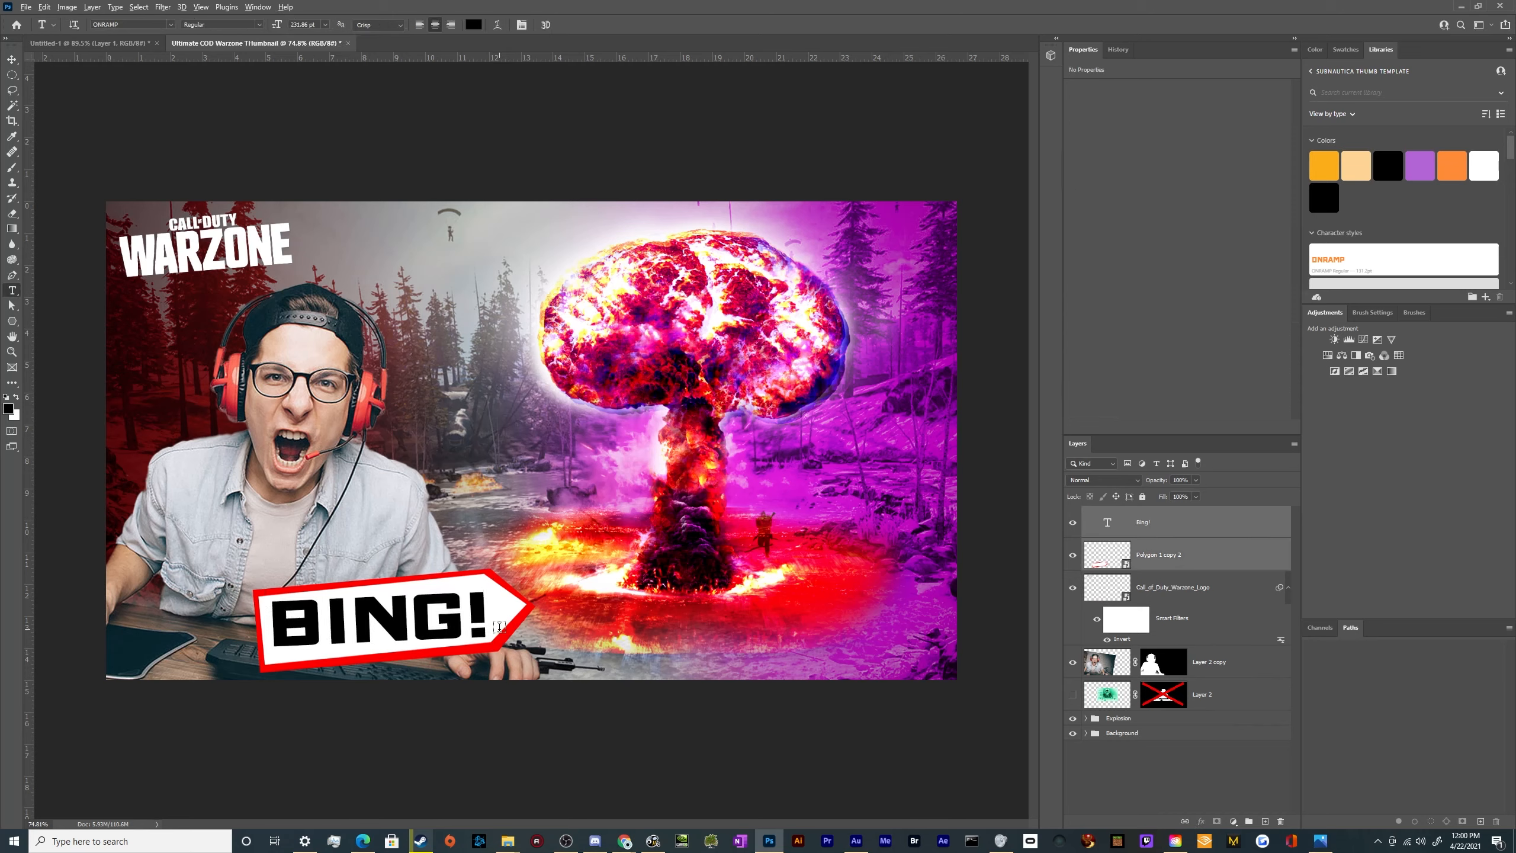
key("v")
left_click_drag(492, 639, 455, 558)
Change the text on the upper arrow to "BANG!~"
key("t")
double_click(345, 534)
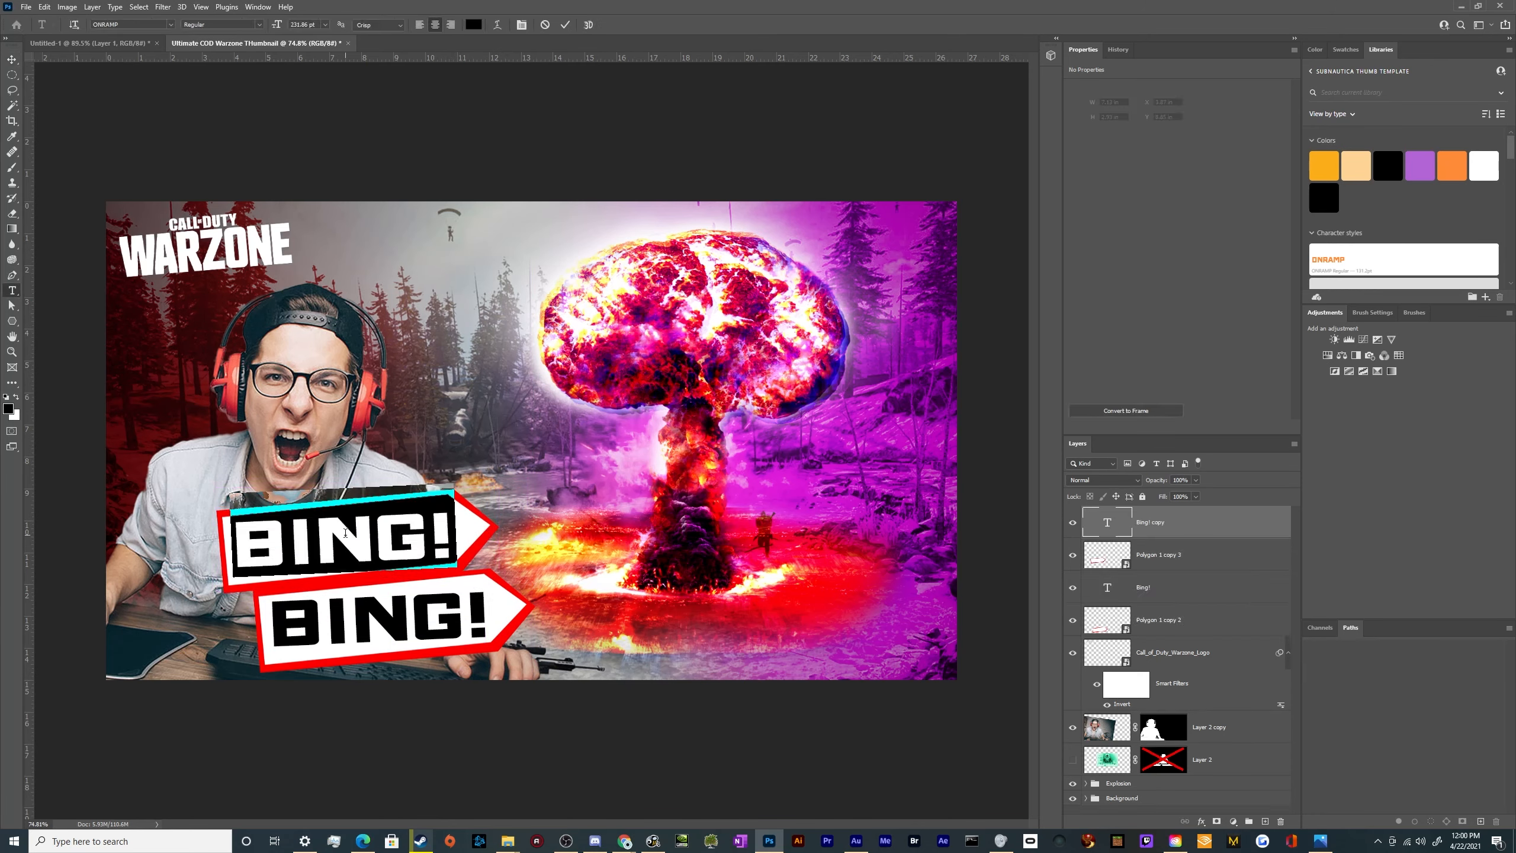
type("BANG!~")
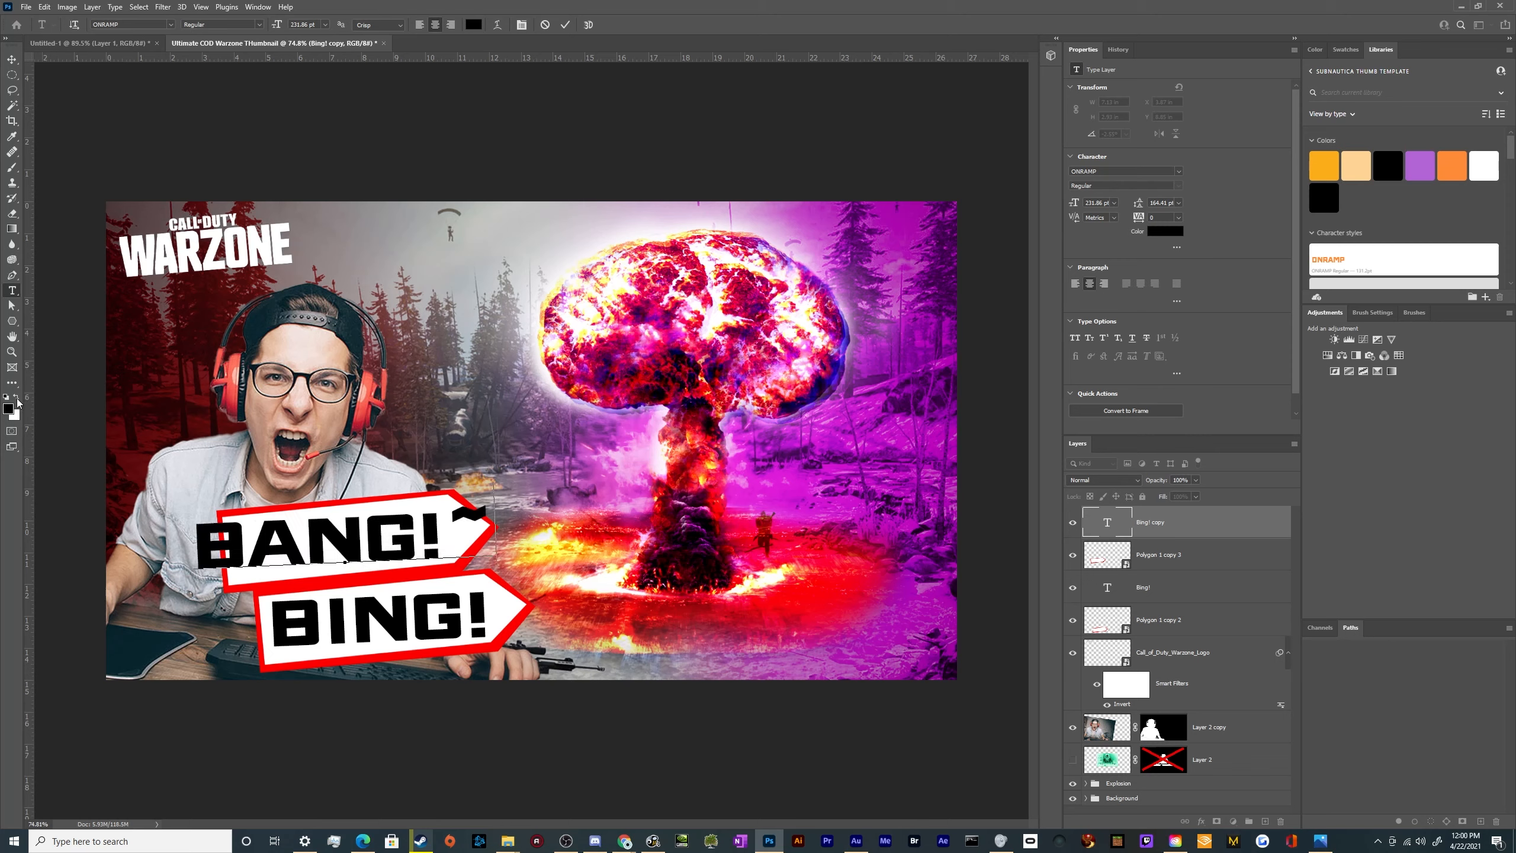
key("BackSpace")
type("!")
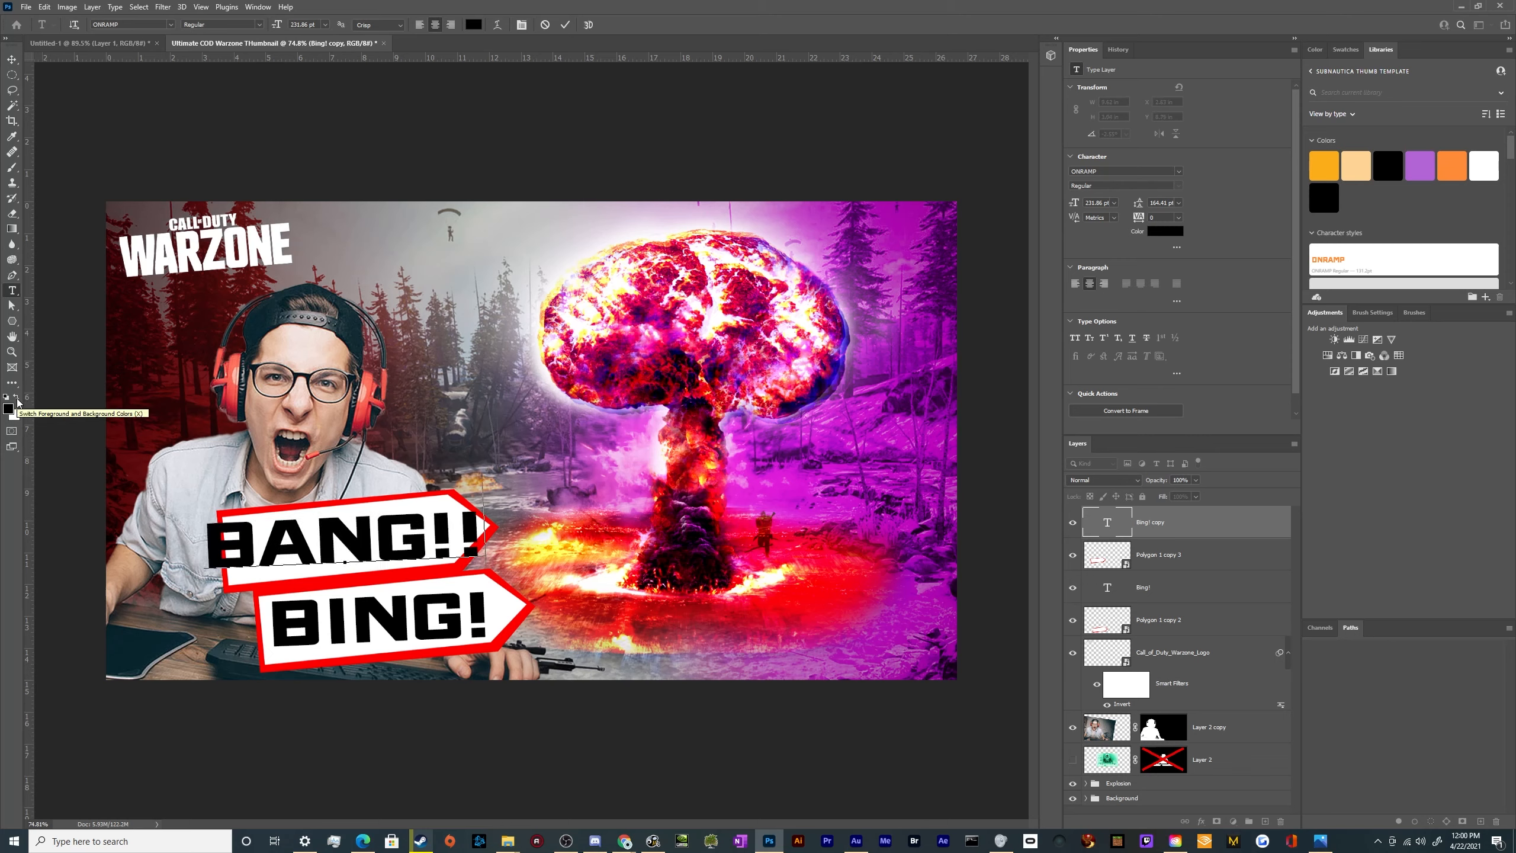
key("BackSpace")
type("~")
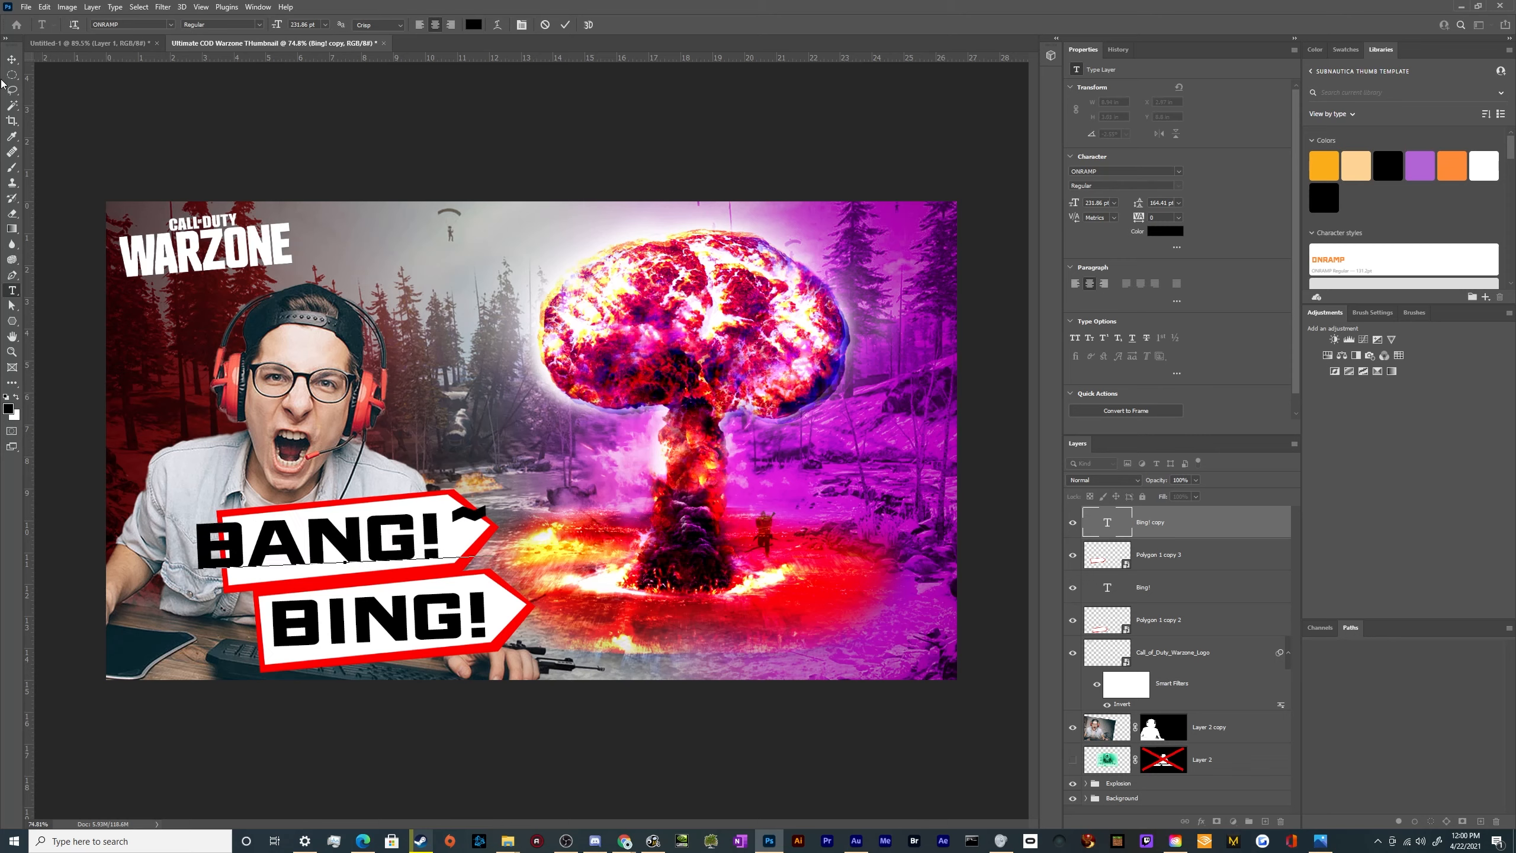
Scale the BANG!~ text down to about 210 pt, tilt it about 8° and fit its letters inside the upper arrow
left_click(11, 60)
key("ctrl+t")
left_click_drag(490, 538, 480, 539)
left_click_drag(478, 530, 435, 531)
left_click_drag(415, 536, 531, 541)
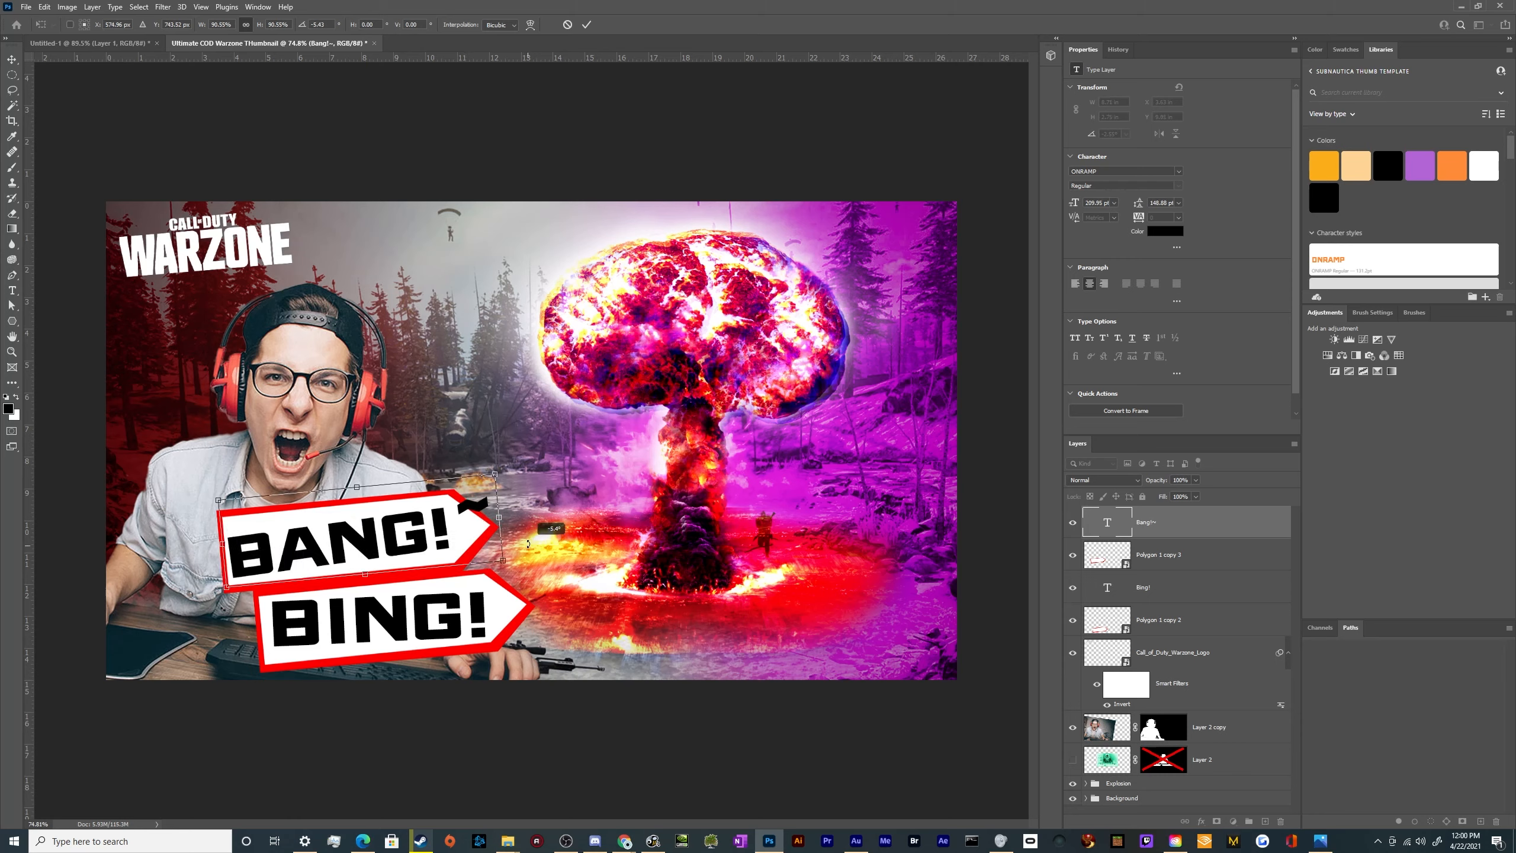
left_click_drag(387, 559, 398, 556)
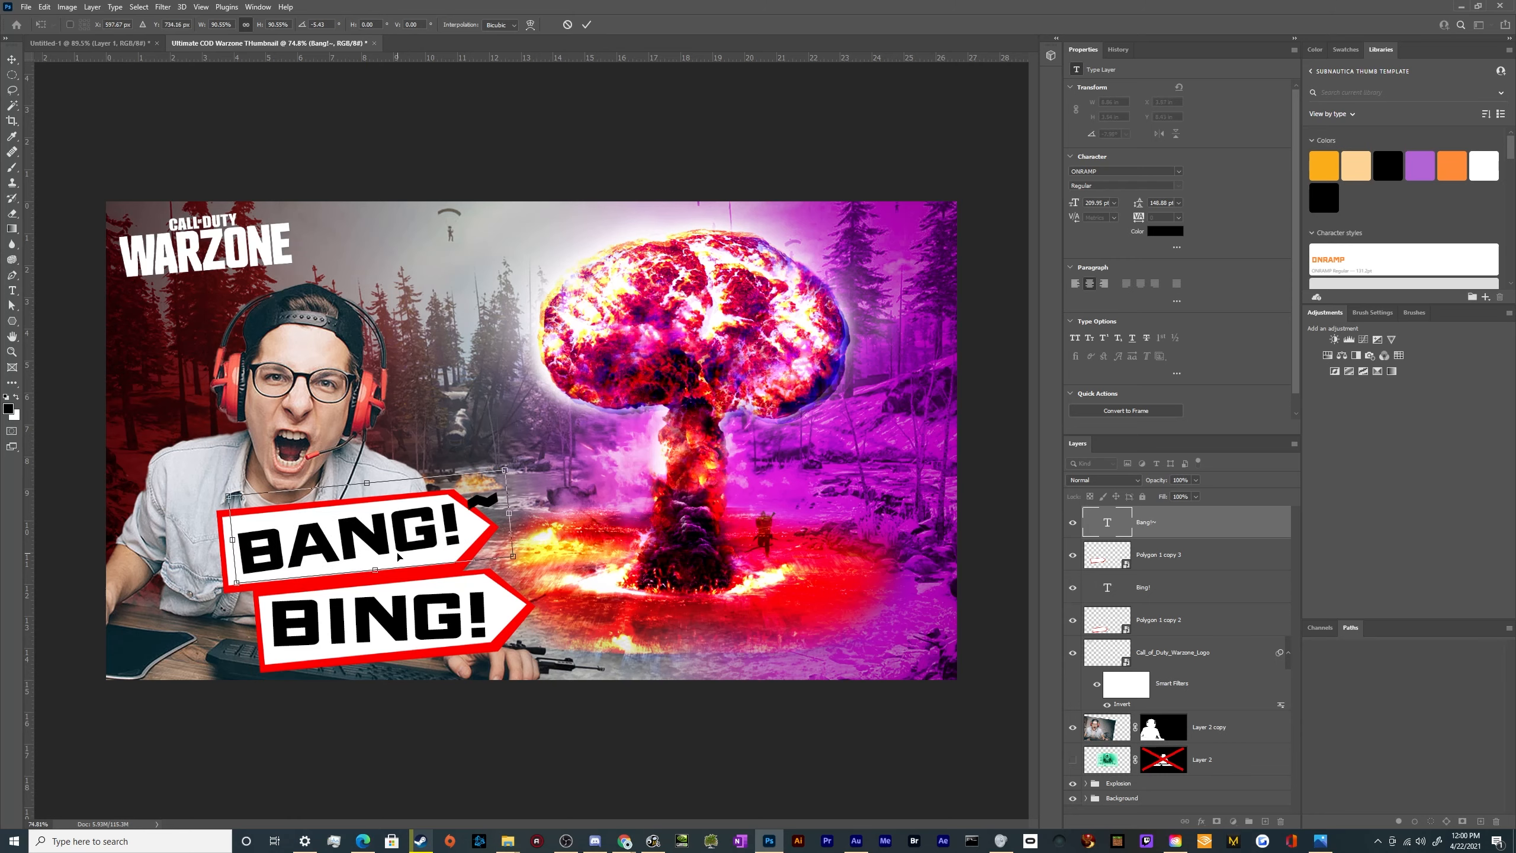
key("Return")
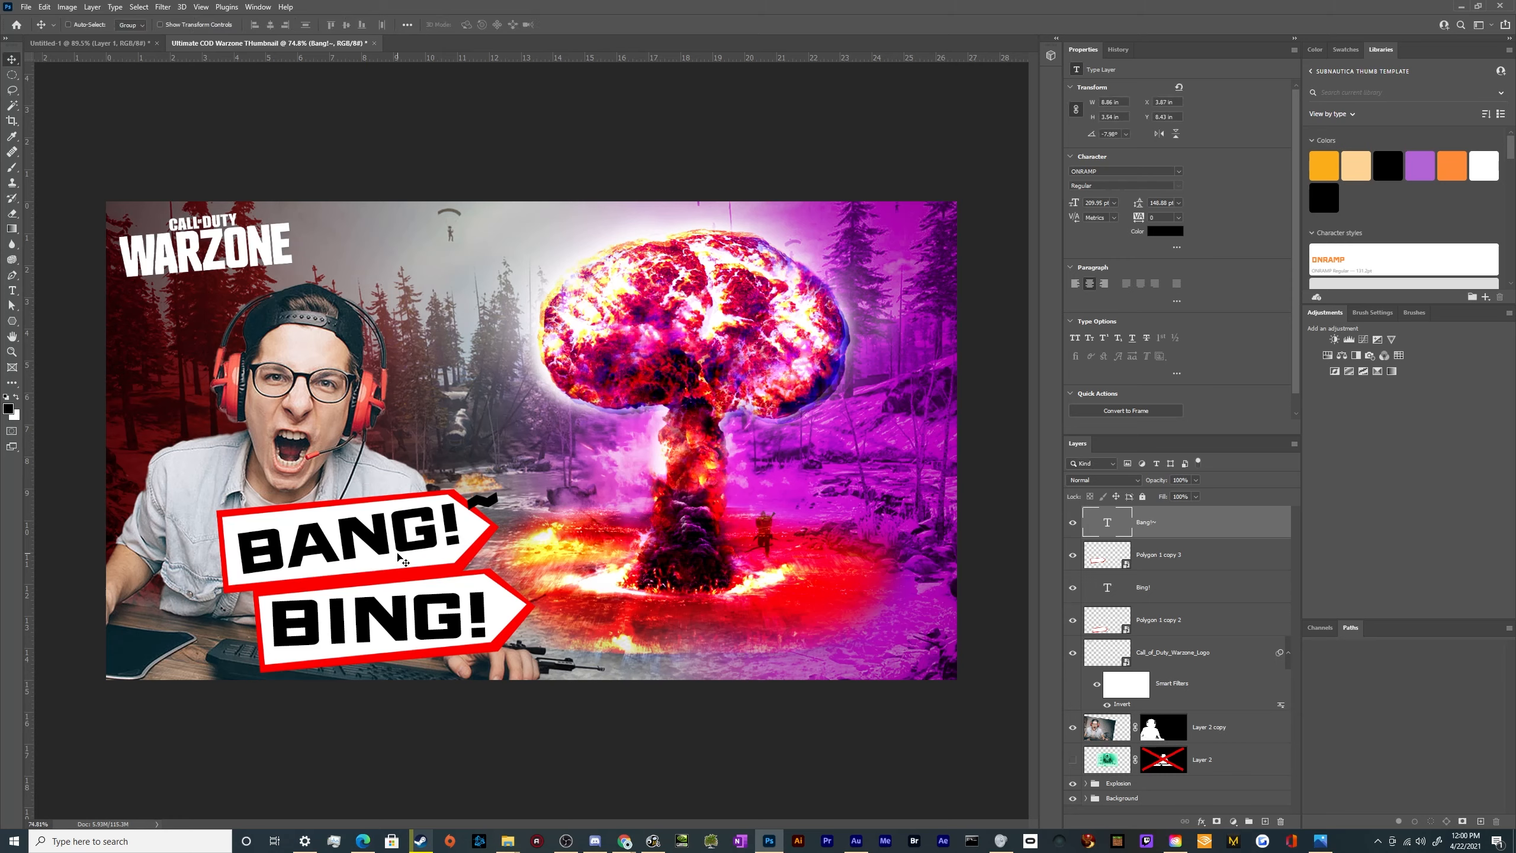
Recolor the upper arrow's red border to purple-blue with Hue/Saturation, setting Hue to -100
left_click(1196, 566)
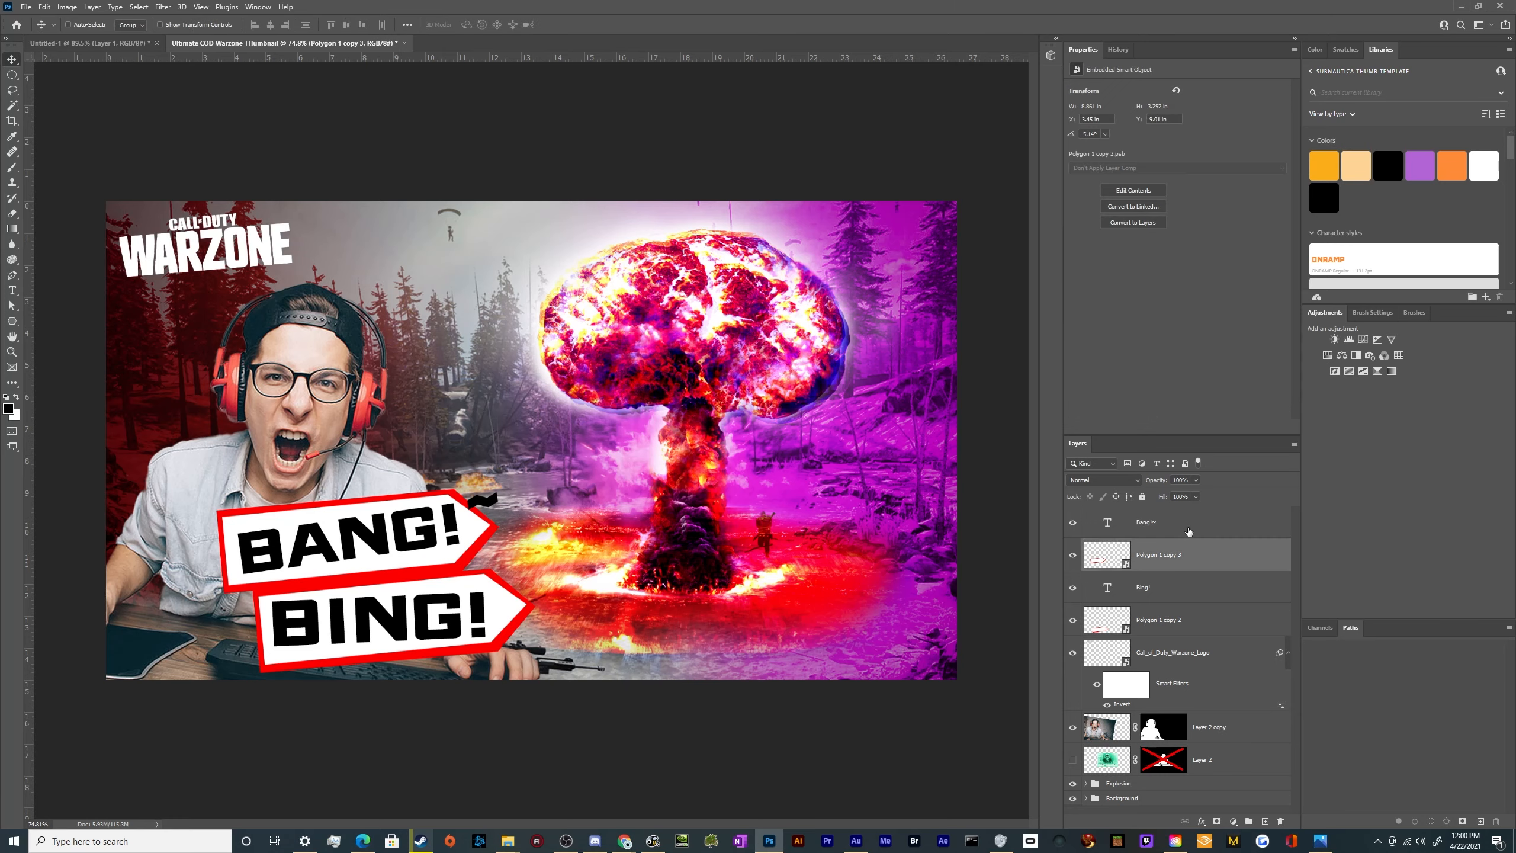
key("ctrl+u")
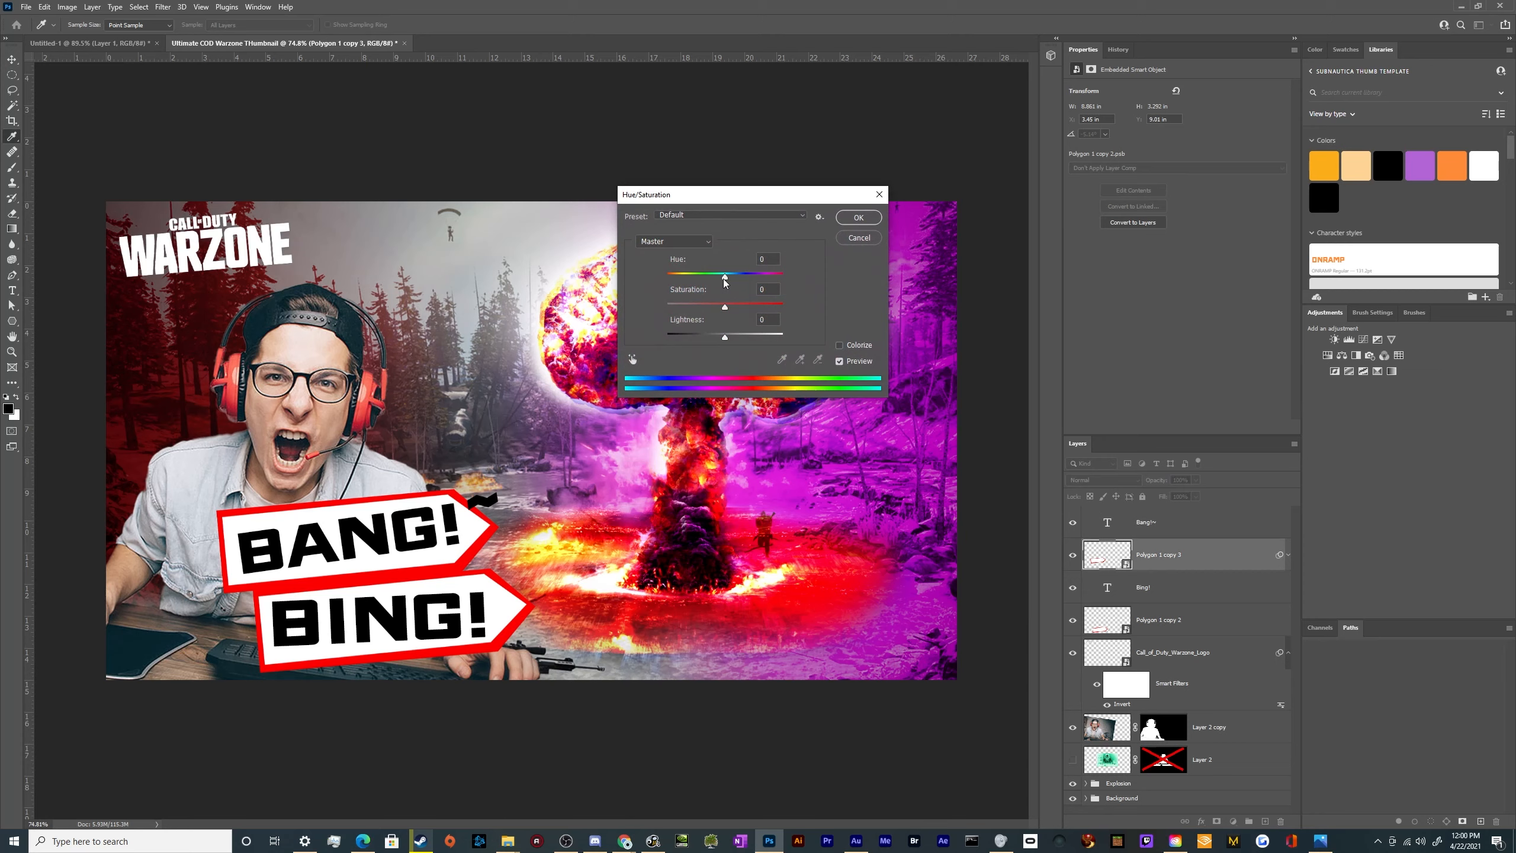
left_click_drag(724, 278, 687, 281)
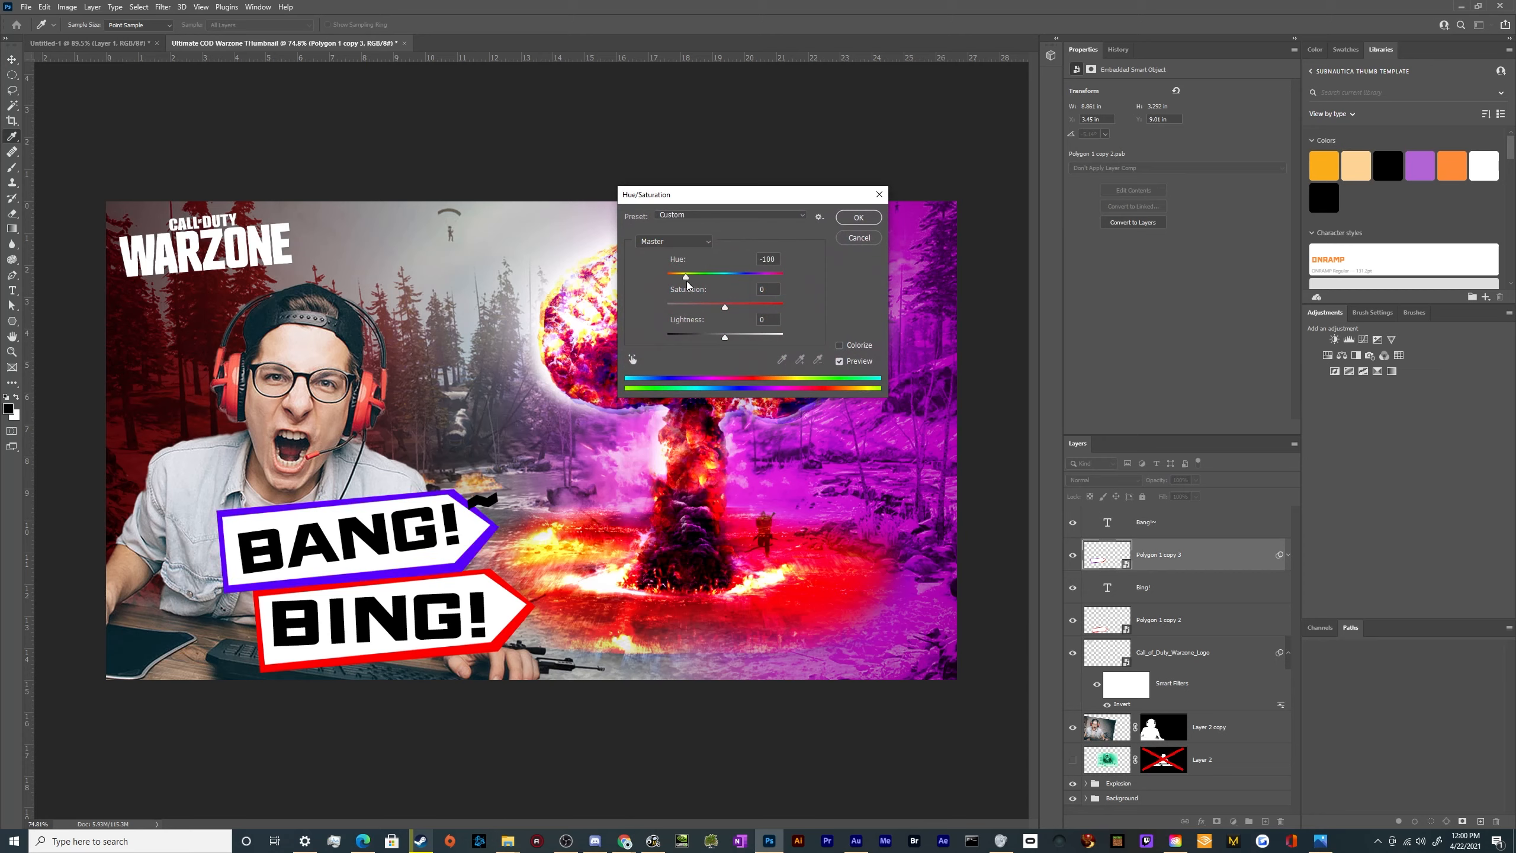
left_click(849, 224)
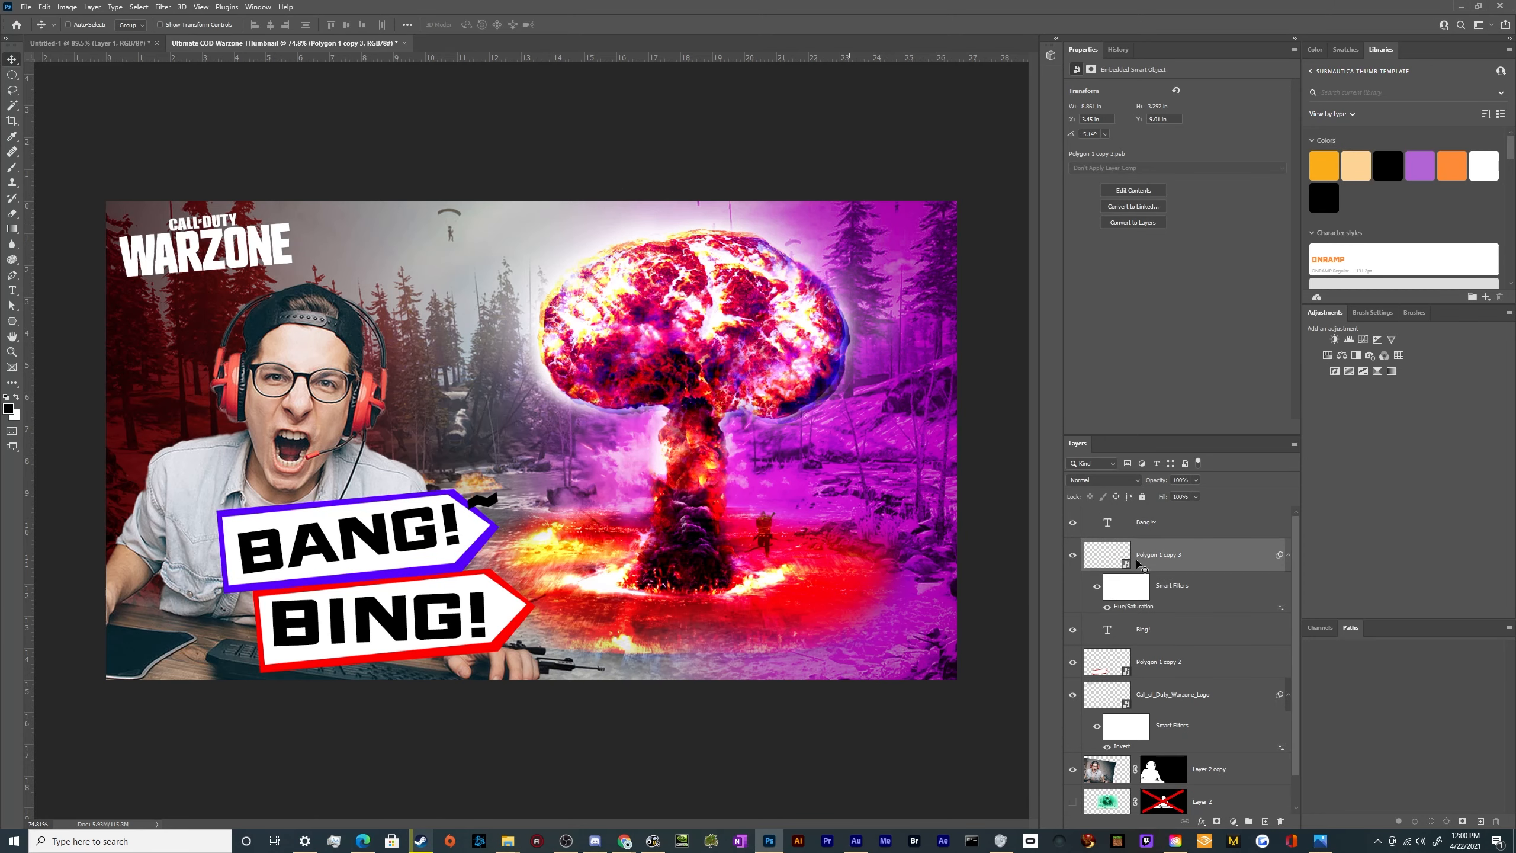
Try to group the upper arrow layer with the BING! text, undo the grouping and select the BANG!~ text layer
left_click(1216, 631)
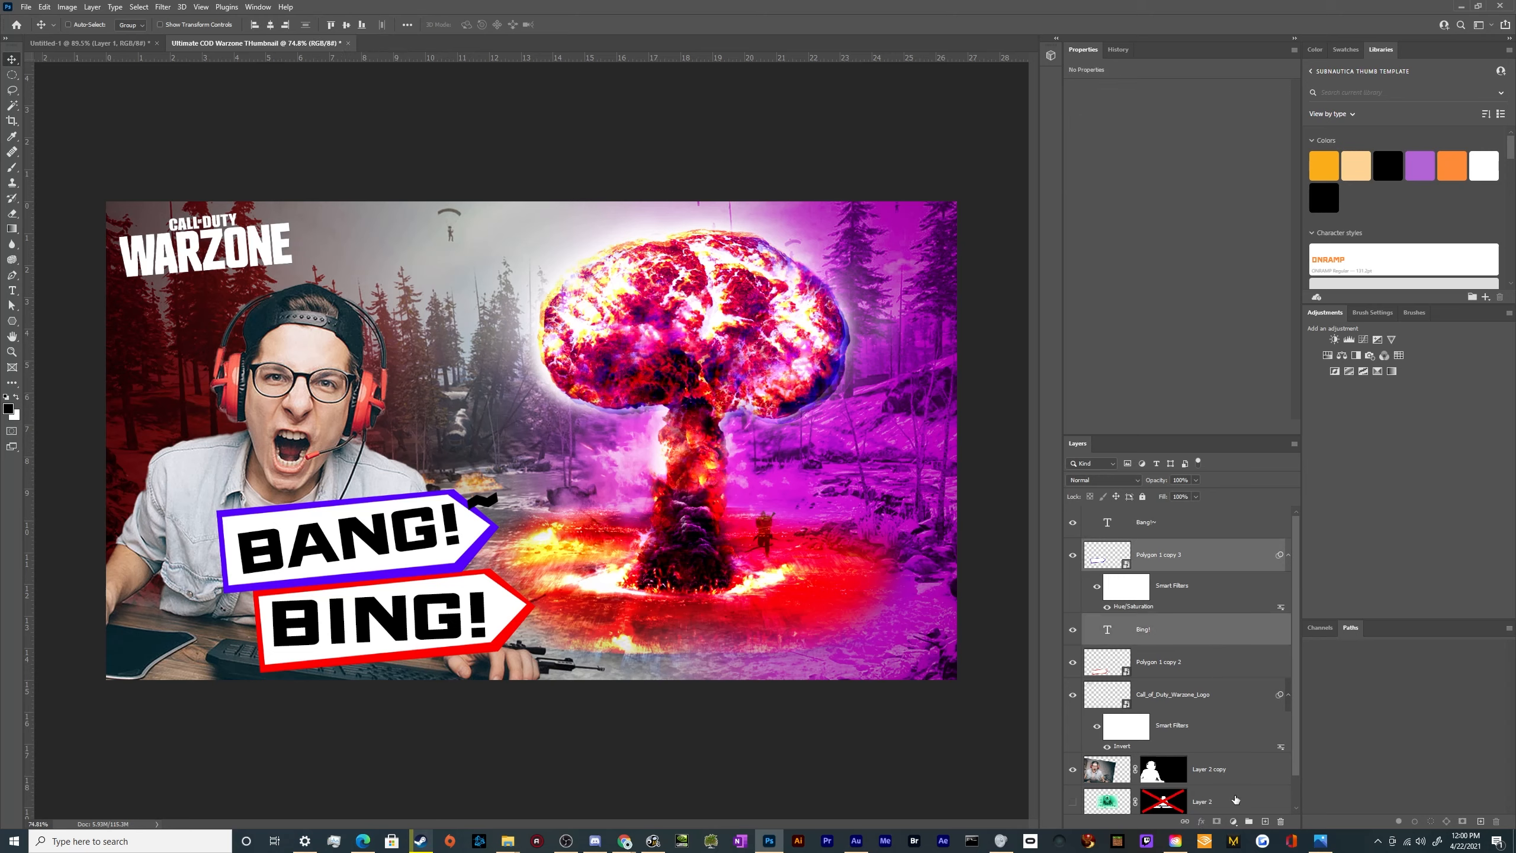
left_click(1248, 821)
key("ctrl+z")
left_click(1178, 529)
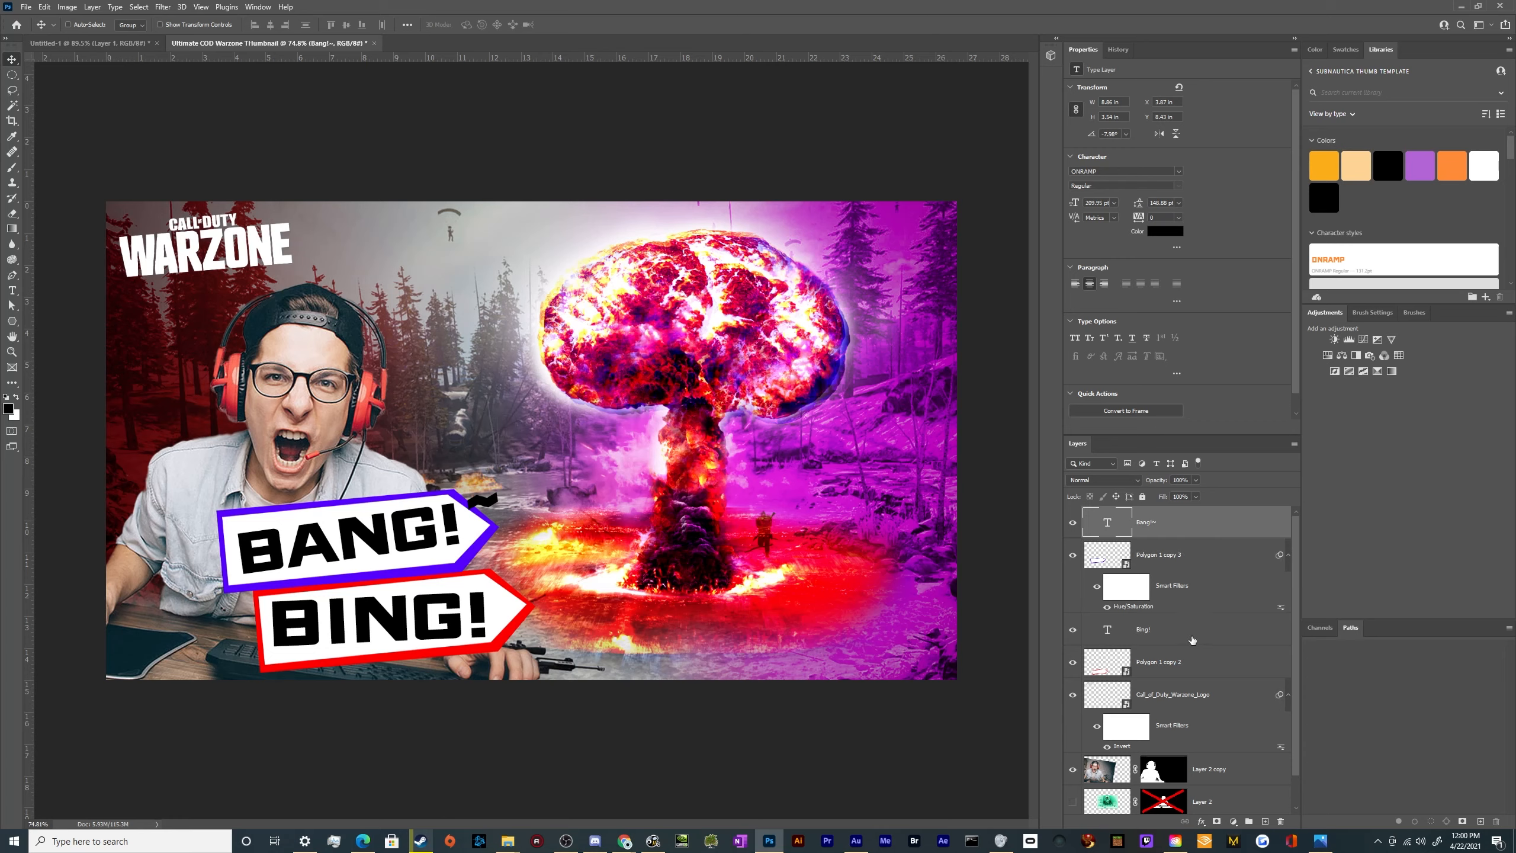
Rasterize the BANG!~ text and its purple-bordered arrow layers and merge them into a single layer
left_click(1192, 590, "ctrl")
right_click(1193, 591)
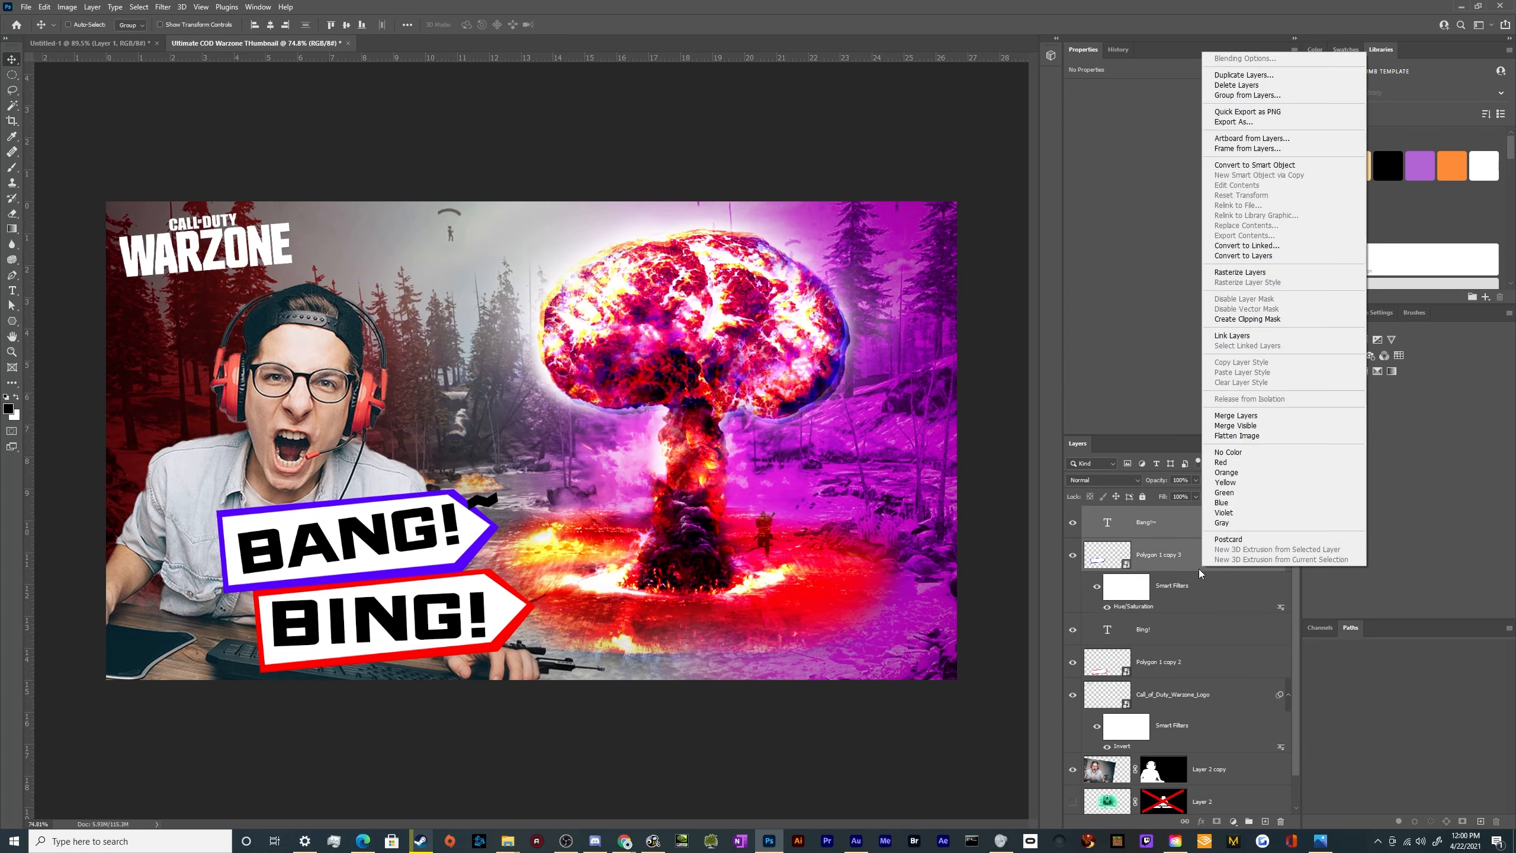
left_click(1261, 273)
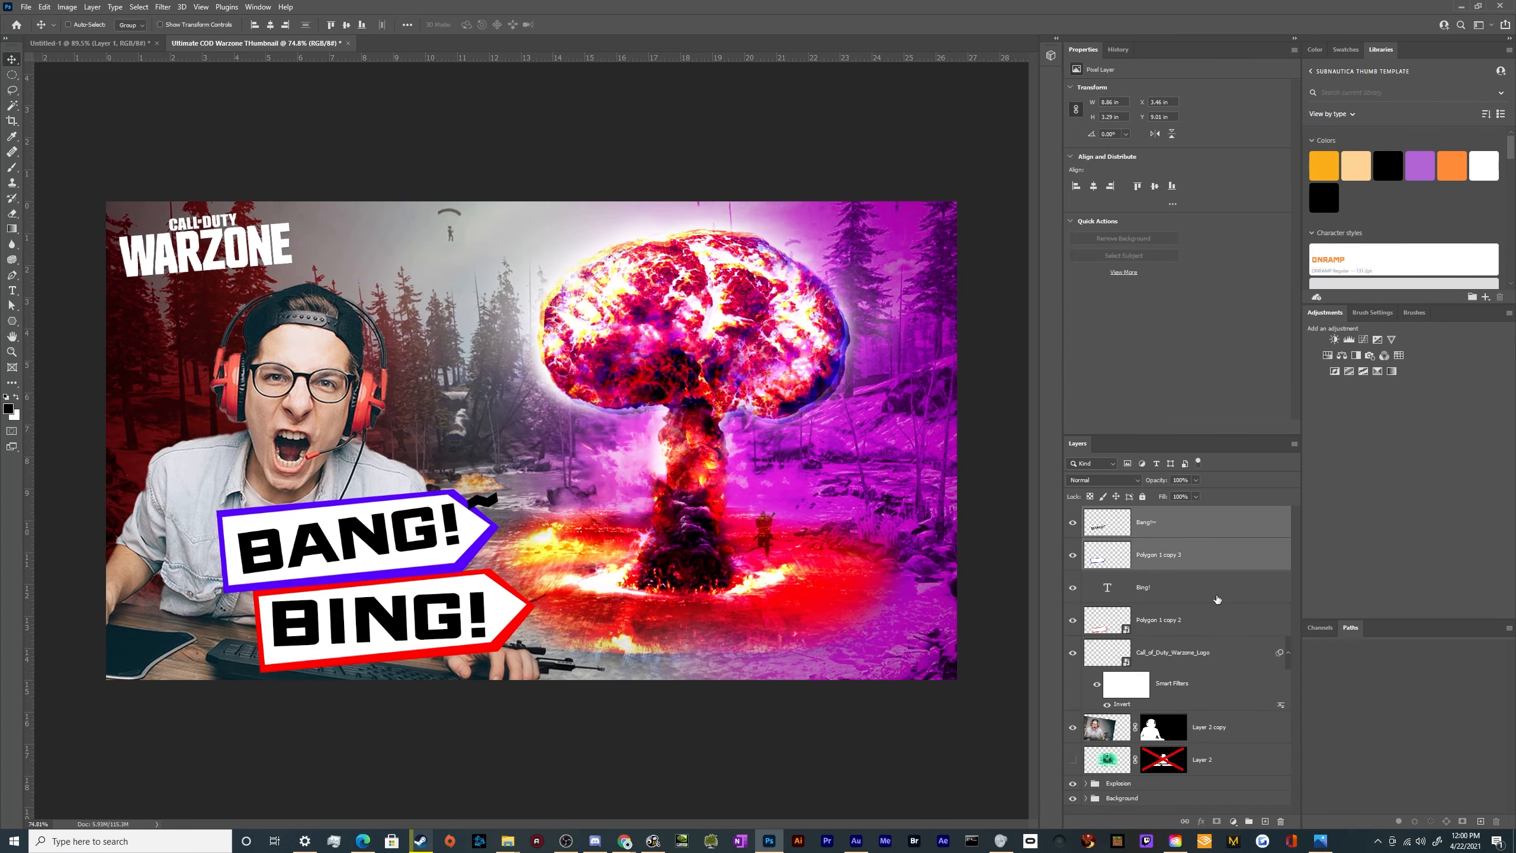
right_click(1207, 554)
left_click(1254, 409)
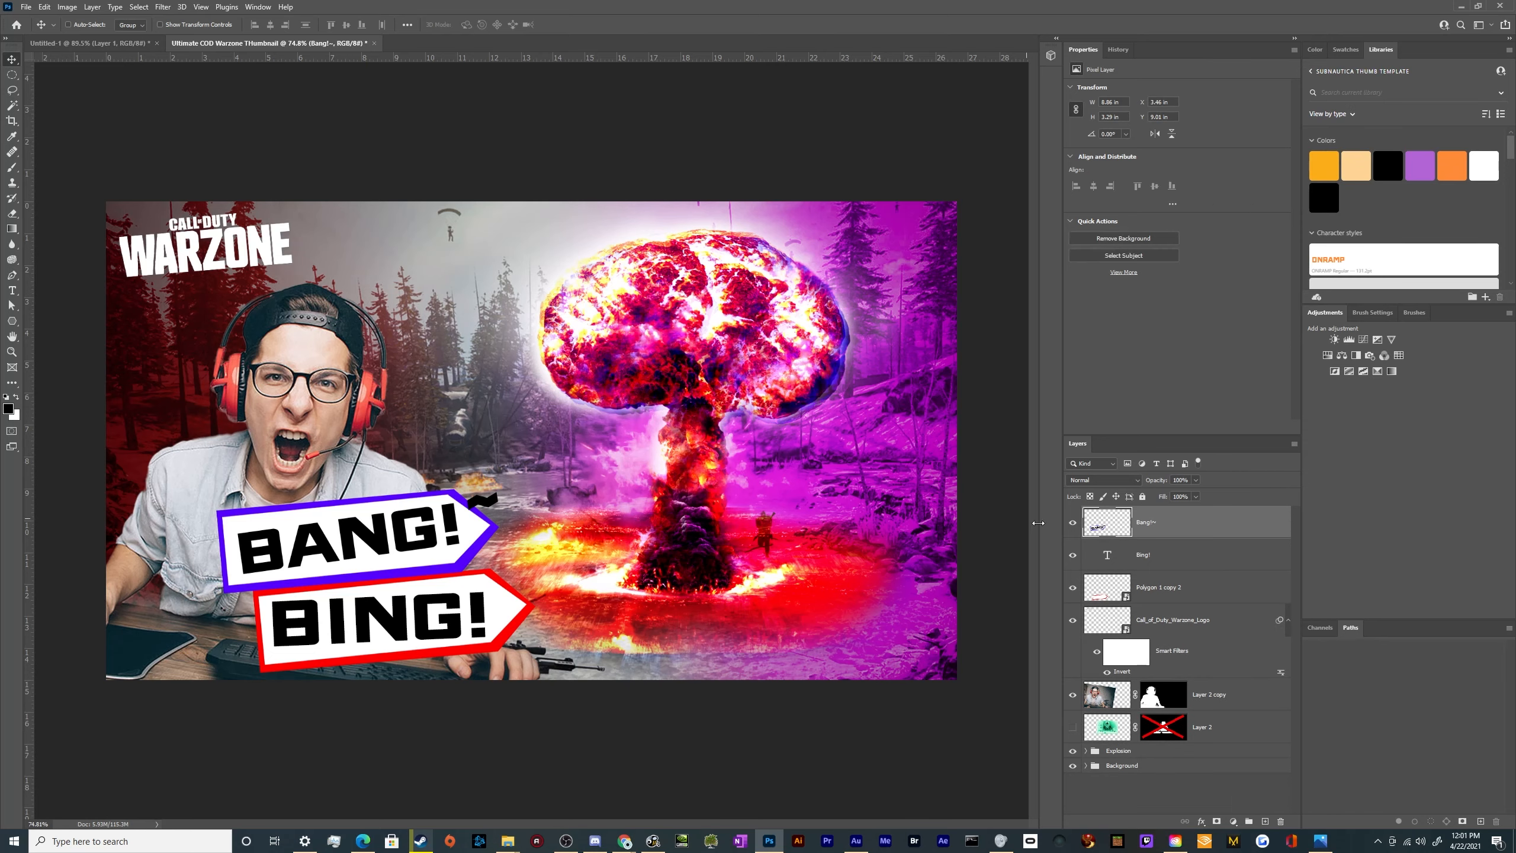
Duplicate the BING! text and red arrow above the BANG! banner and tilt the copy further counterclockwise
left_click(1173, 585)
left_click(1173, 554, "shift")
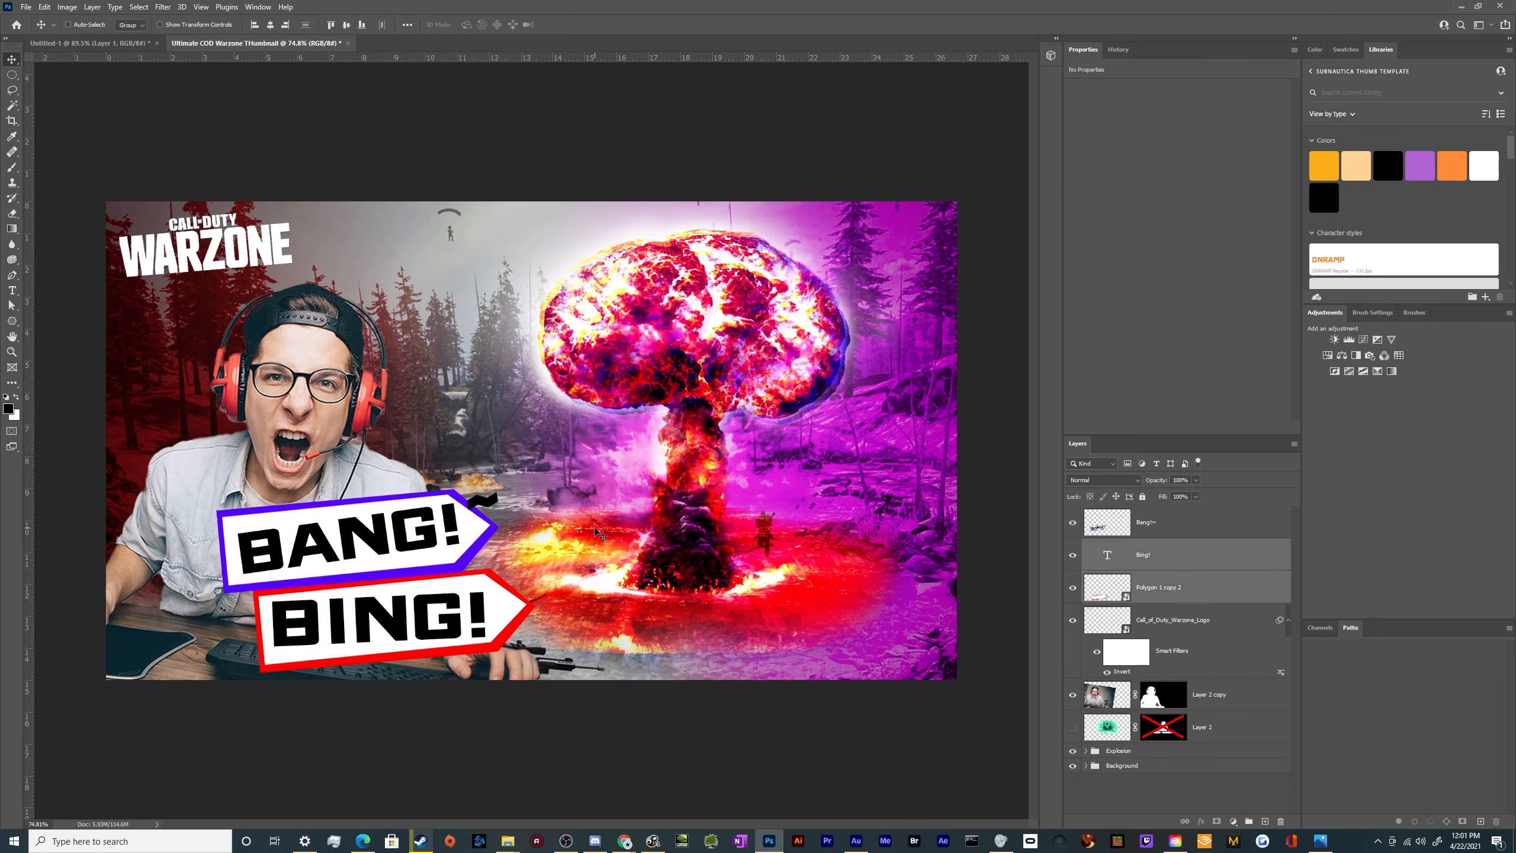
left_click_drag(490, 614, 527, 452)
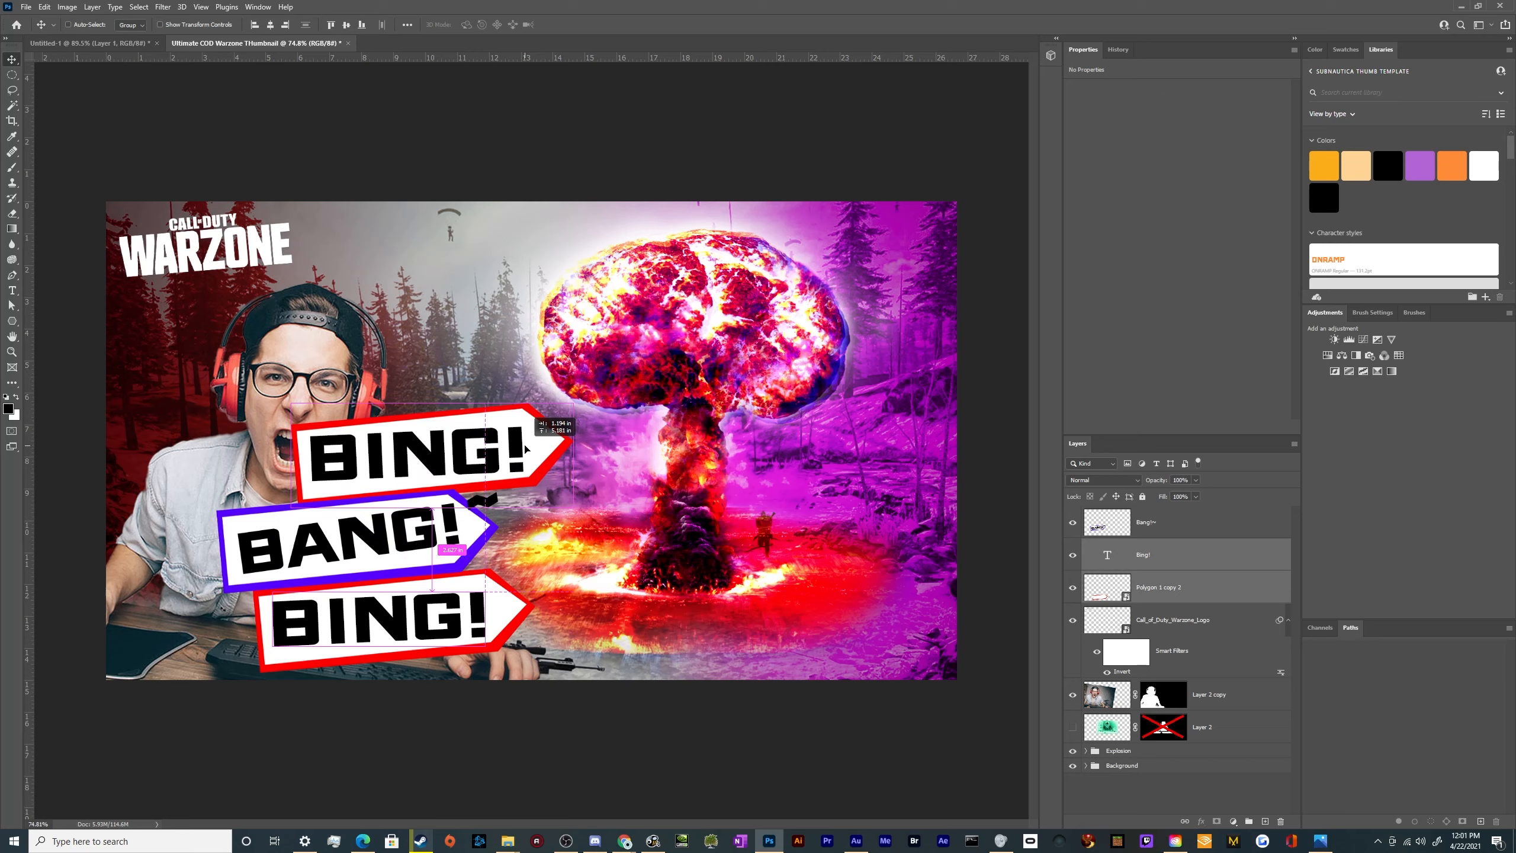
key("ctrl+t")
left_click_drag(619, 472, 622, 454)
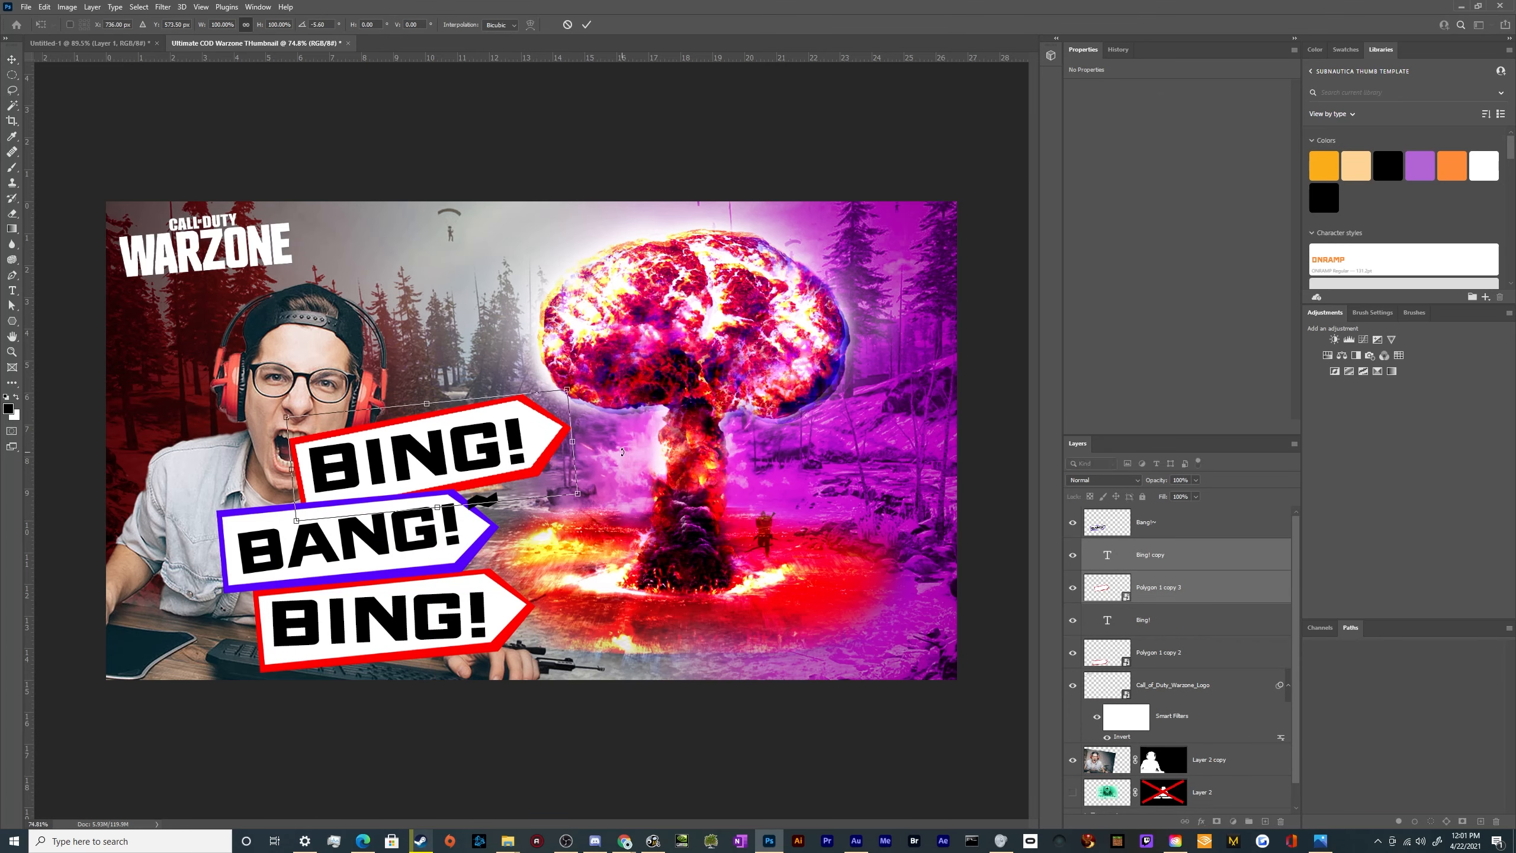
key("Return")
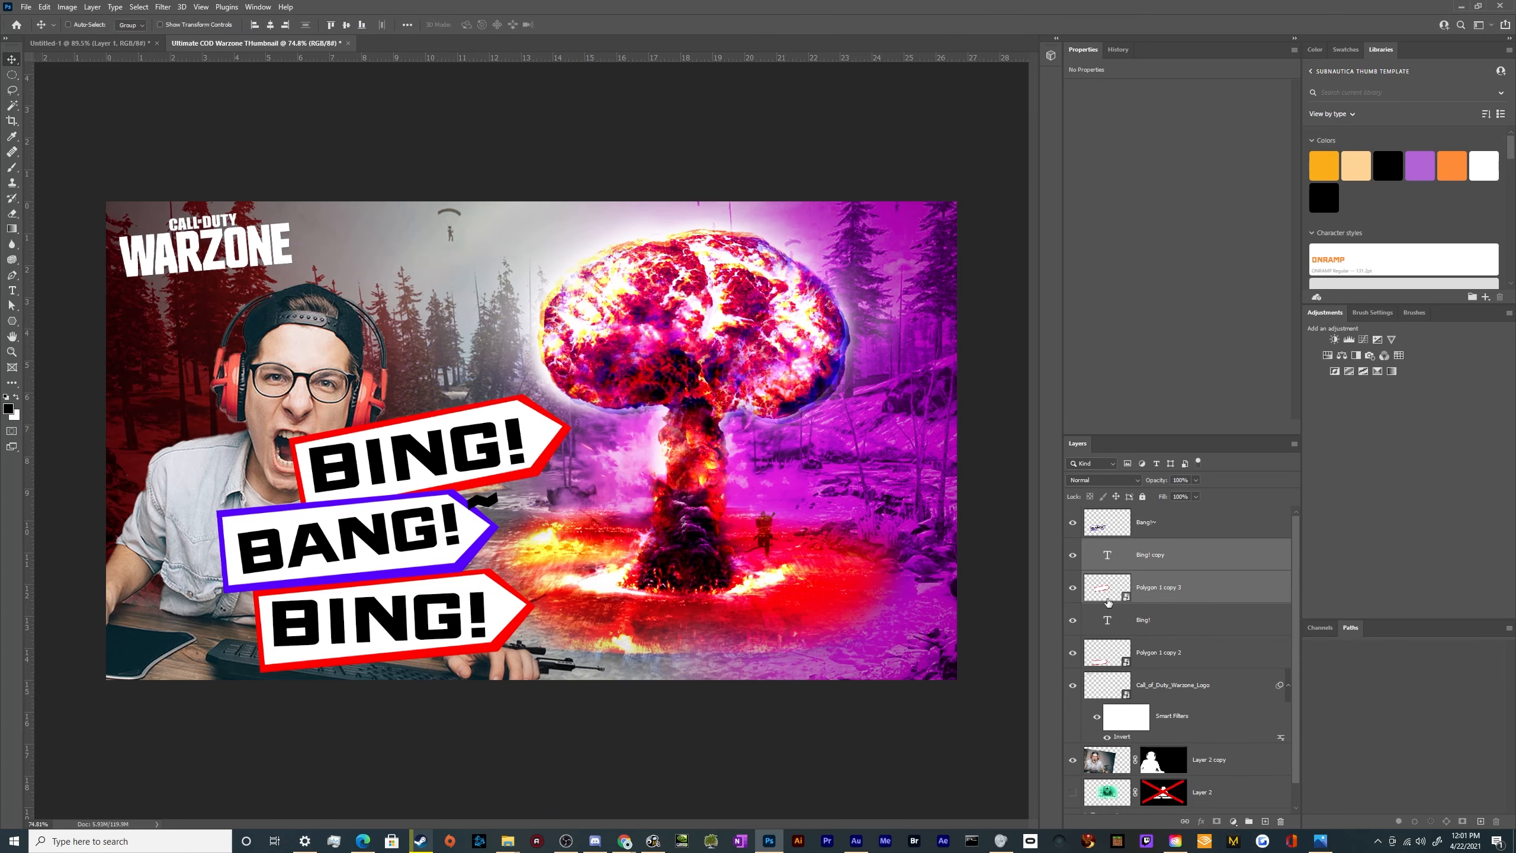
Rotate the merged BANG! banner to nearly level and shift it slightly right between the two BING! banners
left_click(1202, 521)
key("ctrl+t")
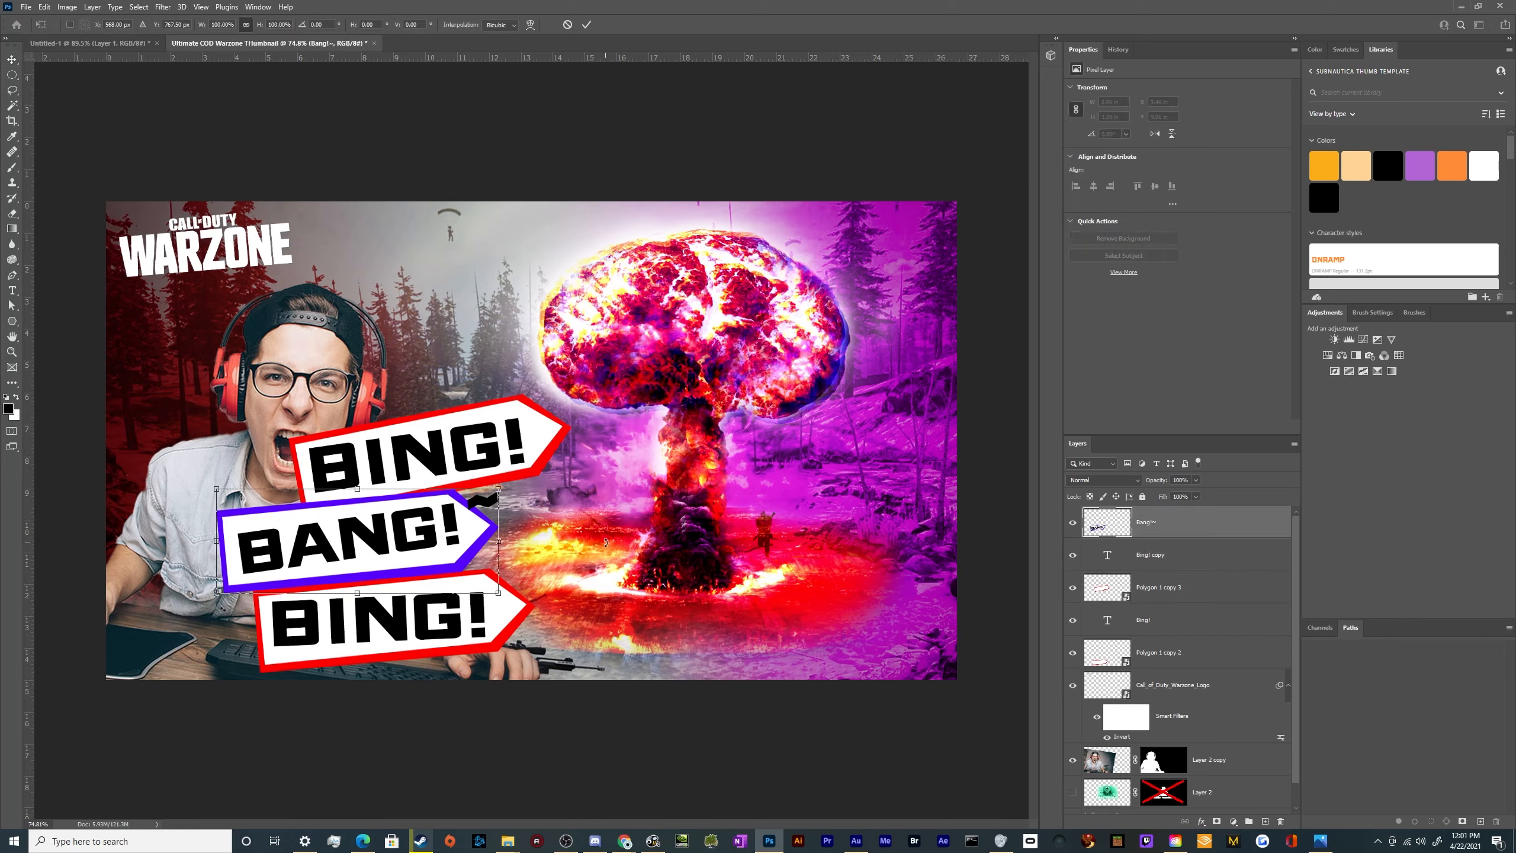
left_click_drag(592, 552, 594, 574)
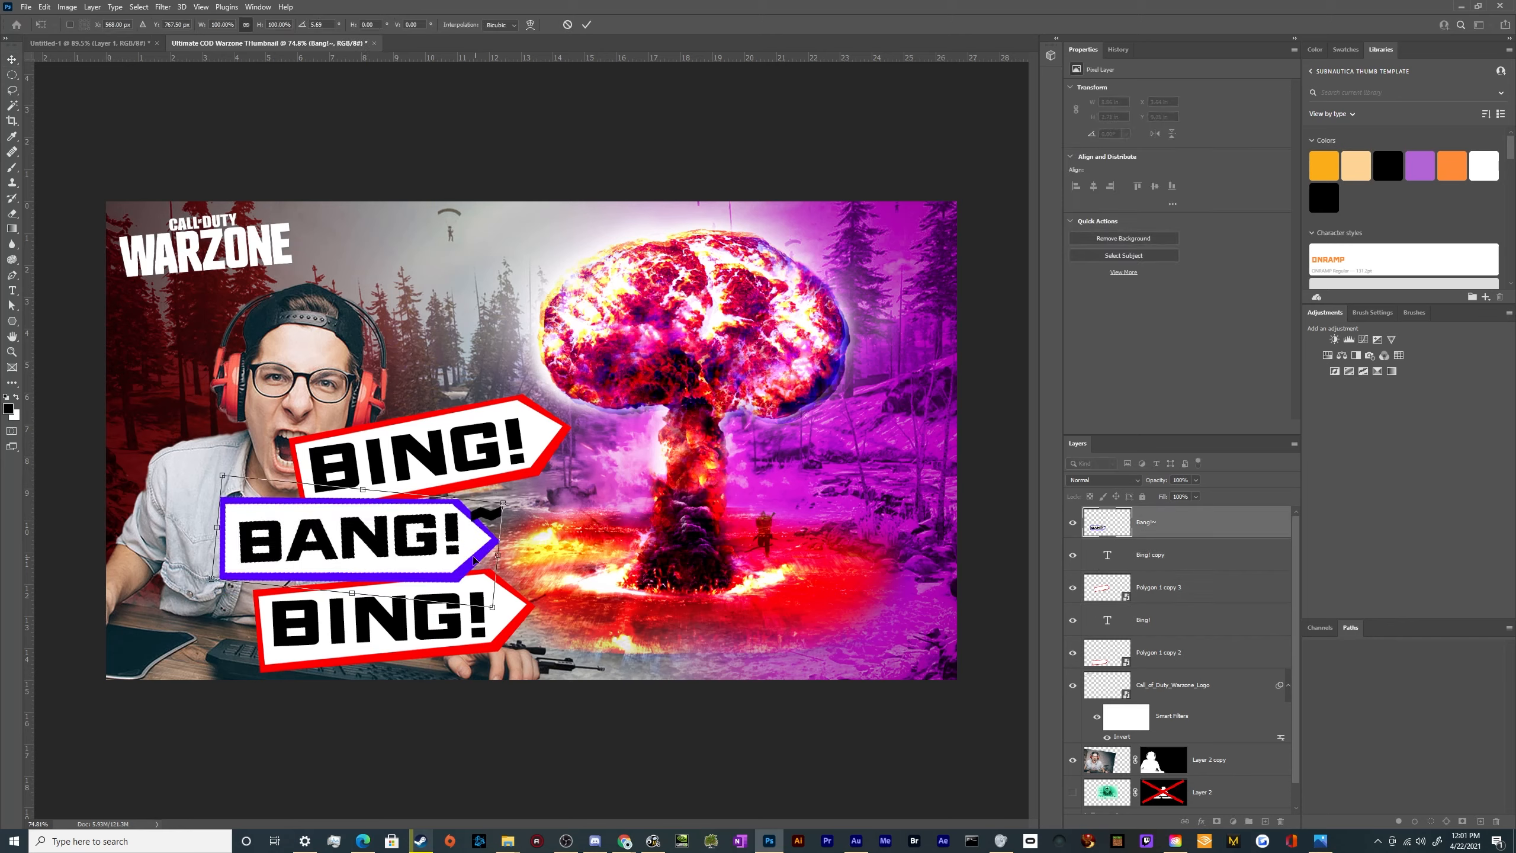
left_click_drag(474, 560, 510, 560)
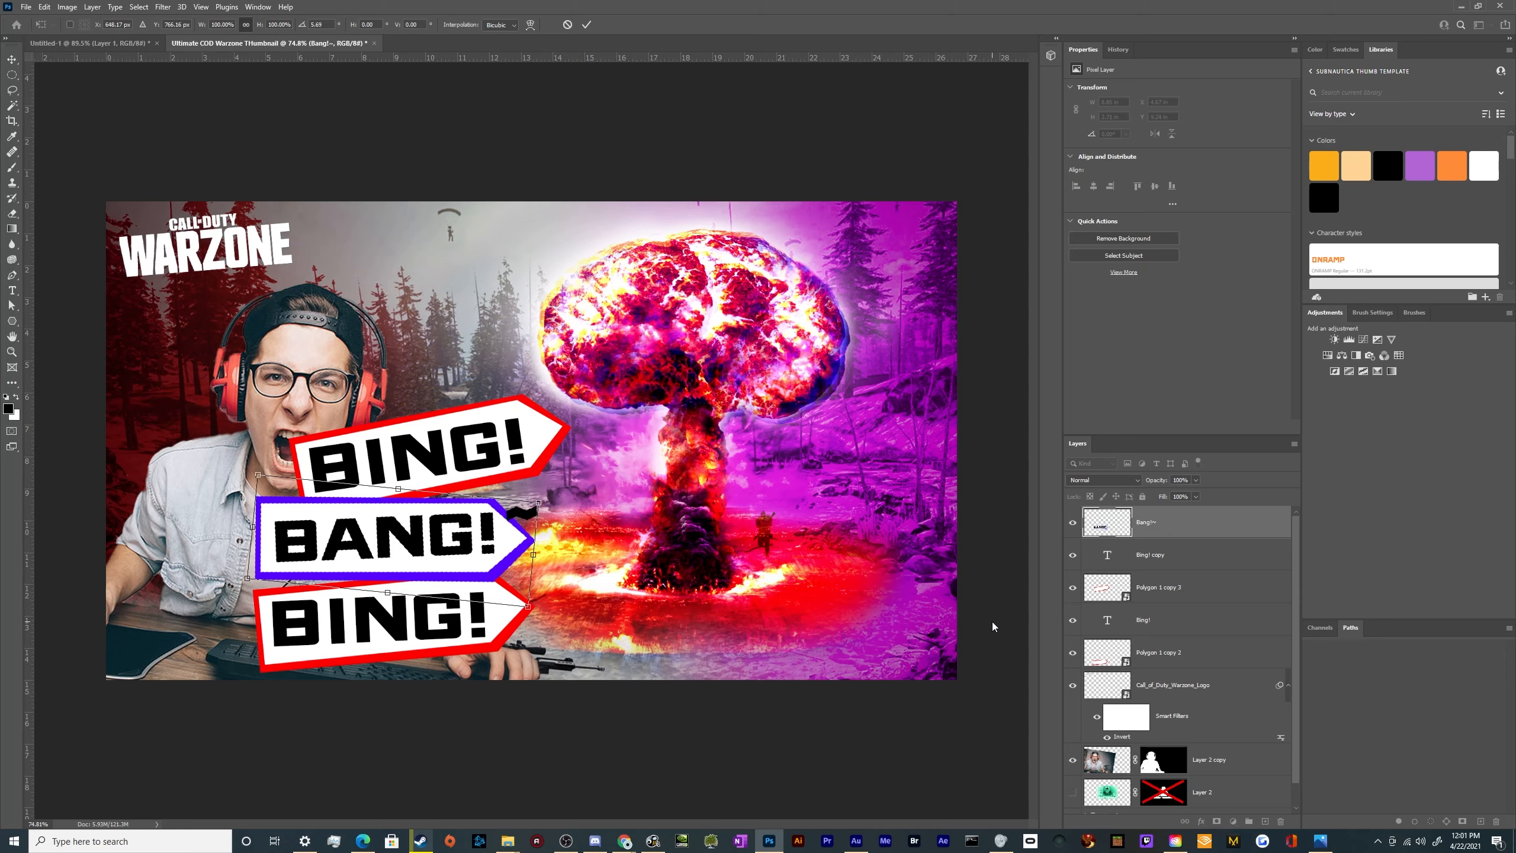
key("Return")
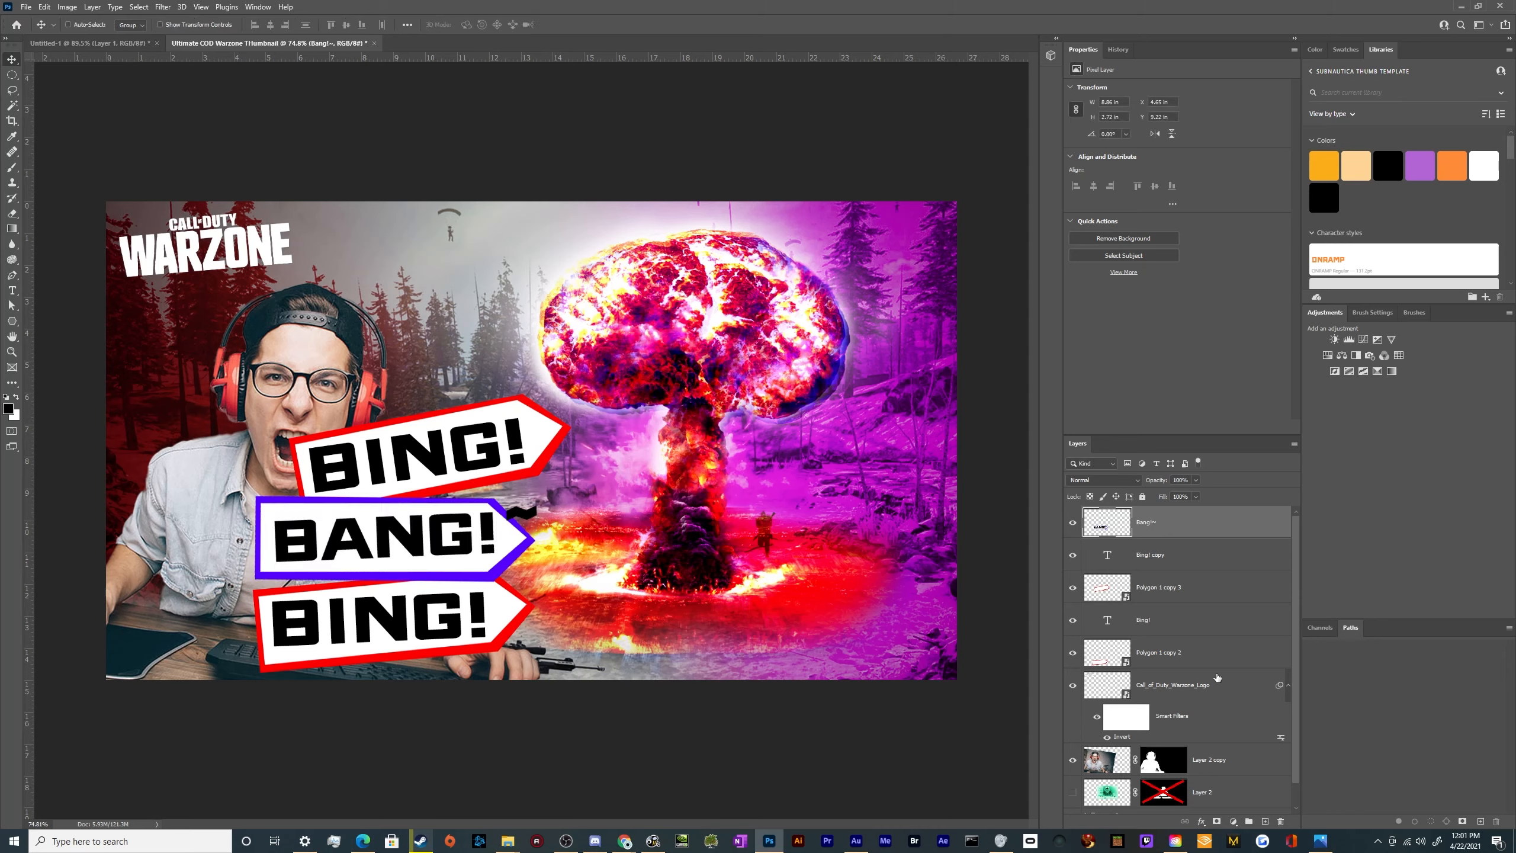
Move the lowest BING! text and arrow to the right and tilt them further counterclockwise
left_click(1202, 620)
left_click(1202, 652, "shift")
left_click_drag(529, 625, 565, 607)
key("ctrl+t")
key("Return")
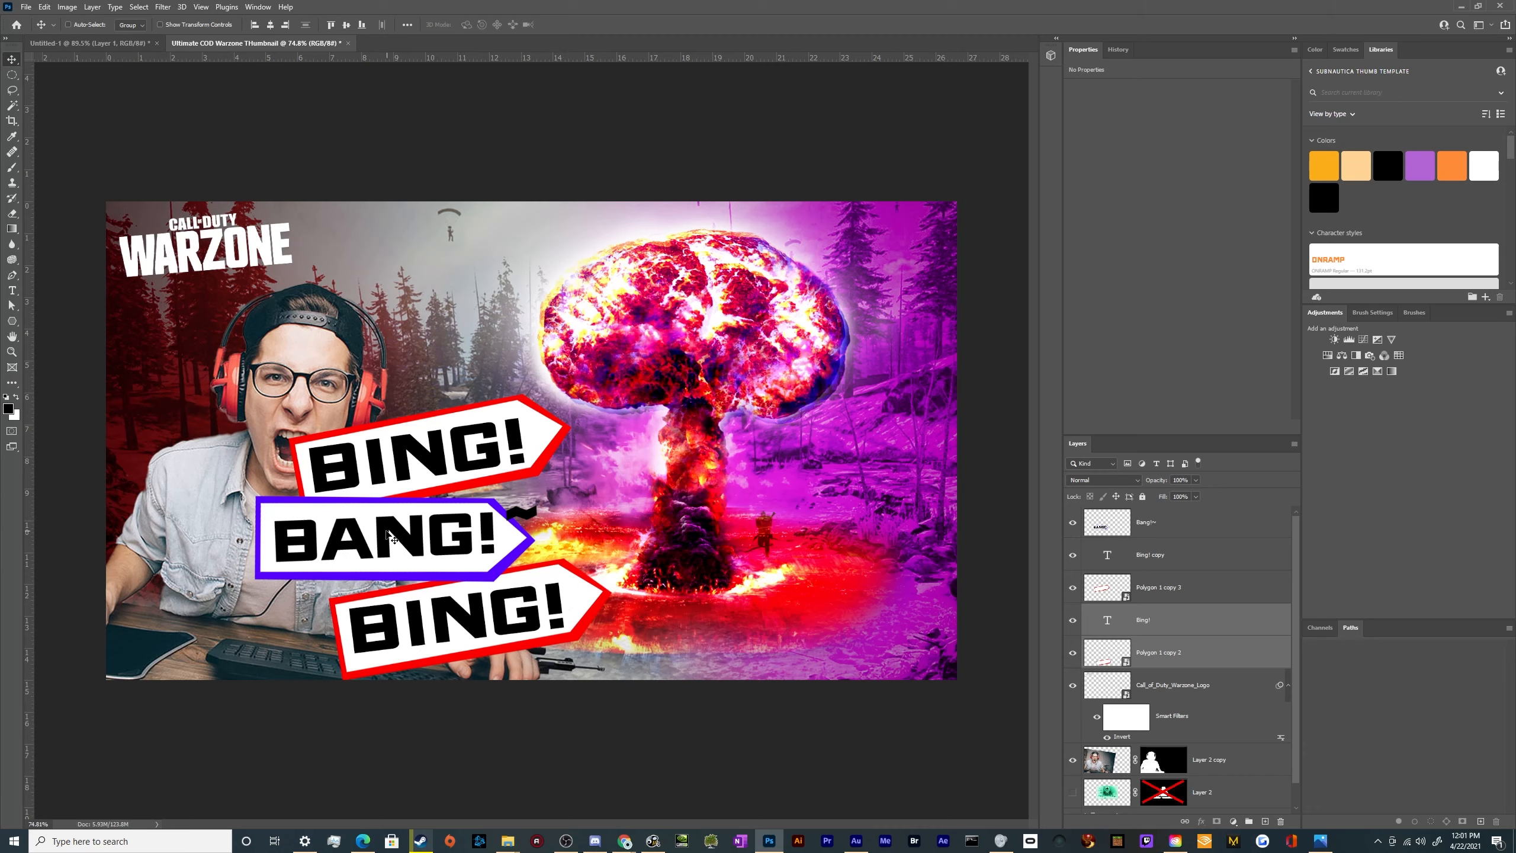
Replace the BING! text on the lowest arrow with "BOOM!*"
key("t")
left_click(403, 623)
key("ctrl+a")
type("BOOM!")
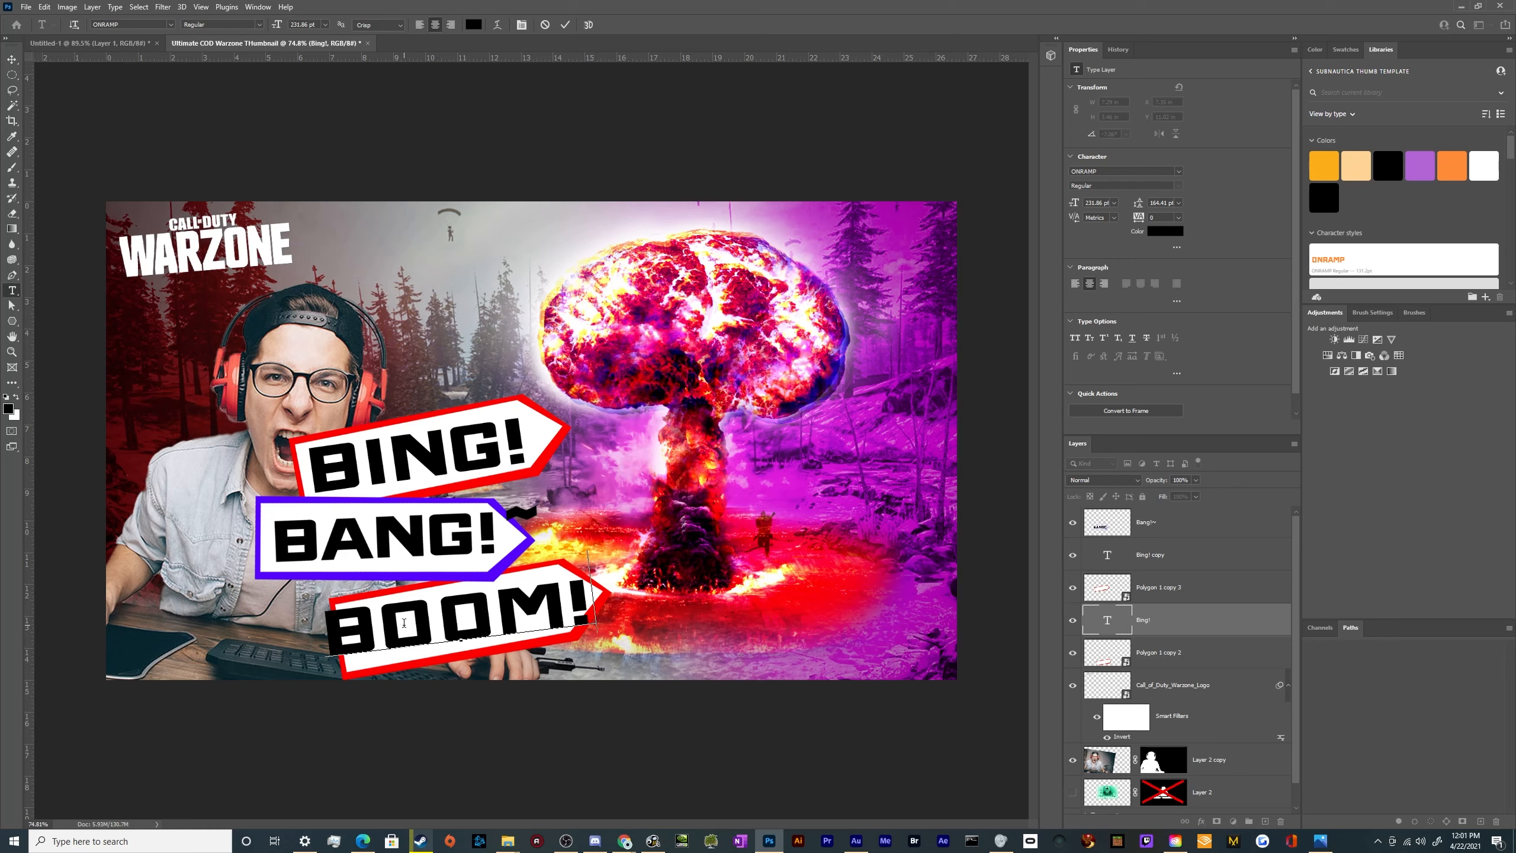
type("*!*")
key("BackSpace")
key("BackSpace")
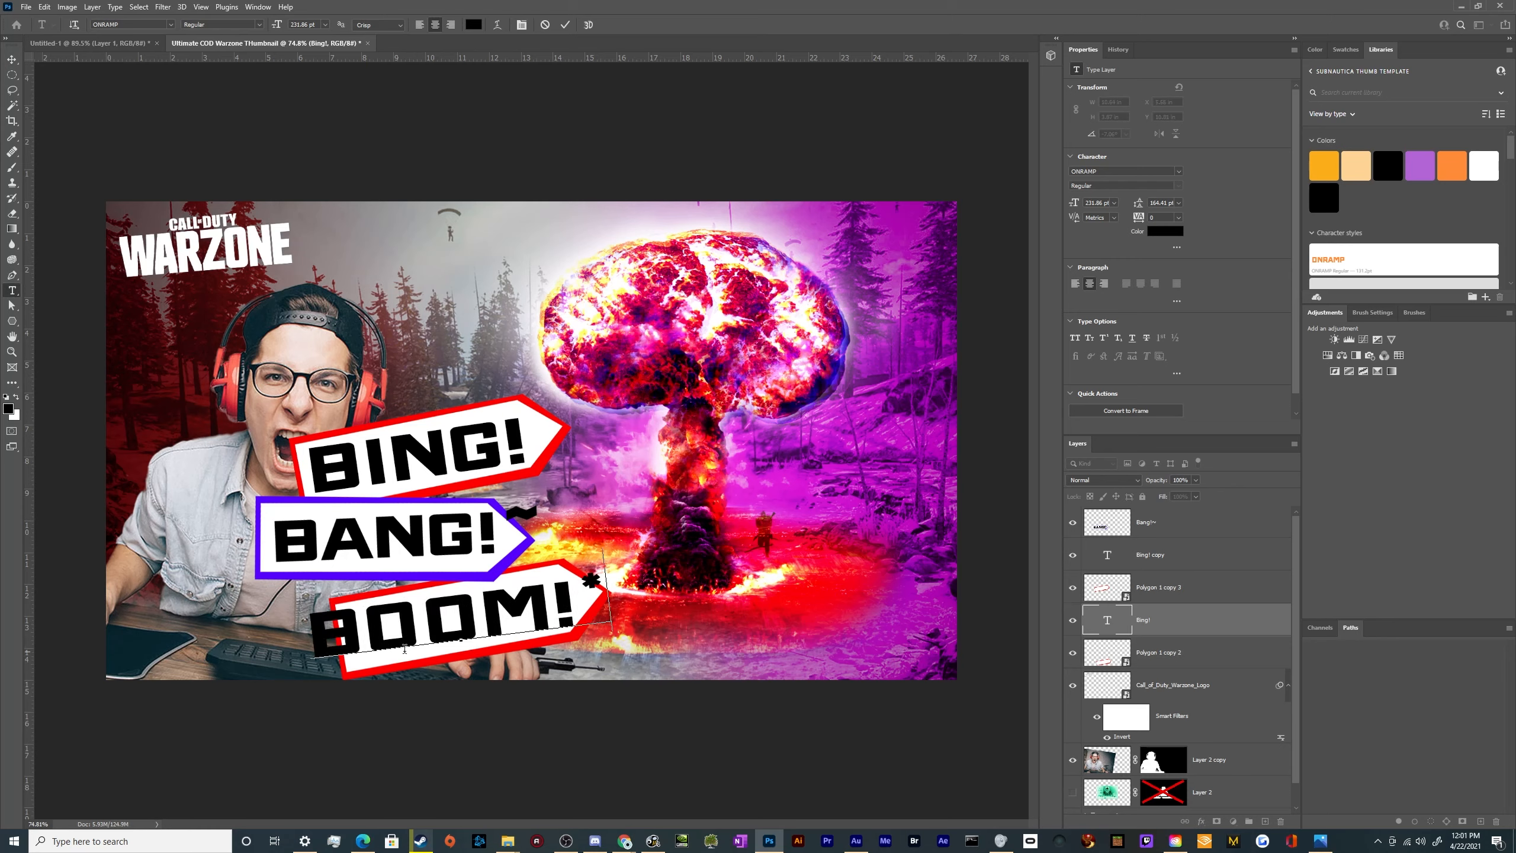
Add symbols around the lowest arrow's text so it reads "*$BOOM!+*"
type("*E")
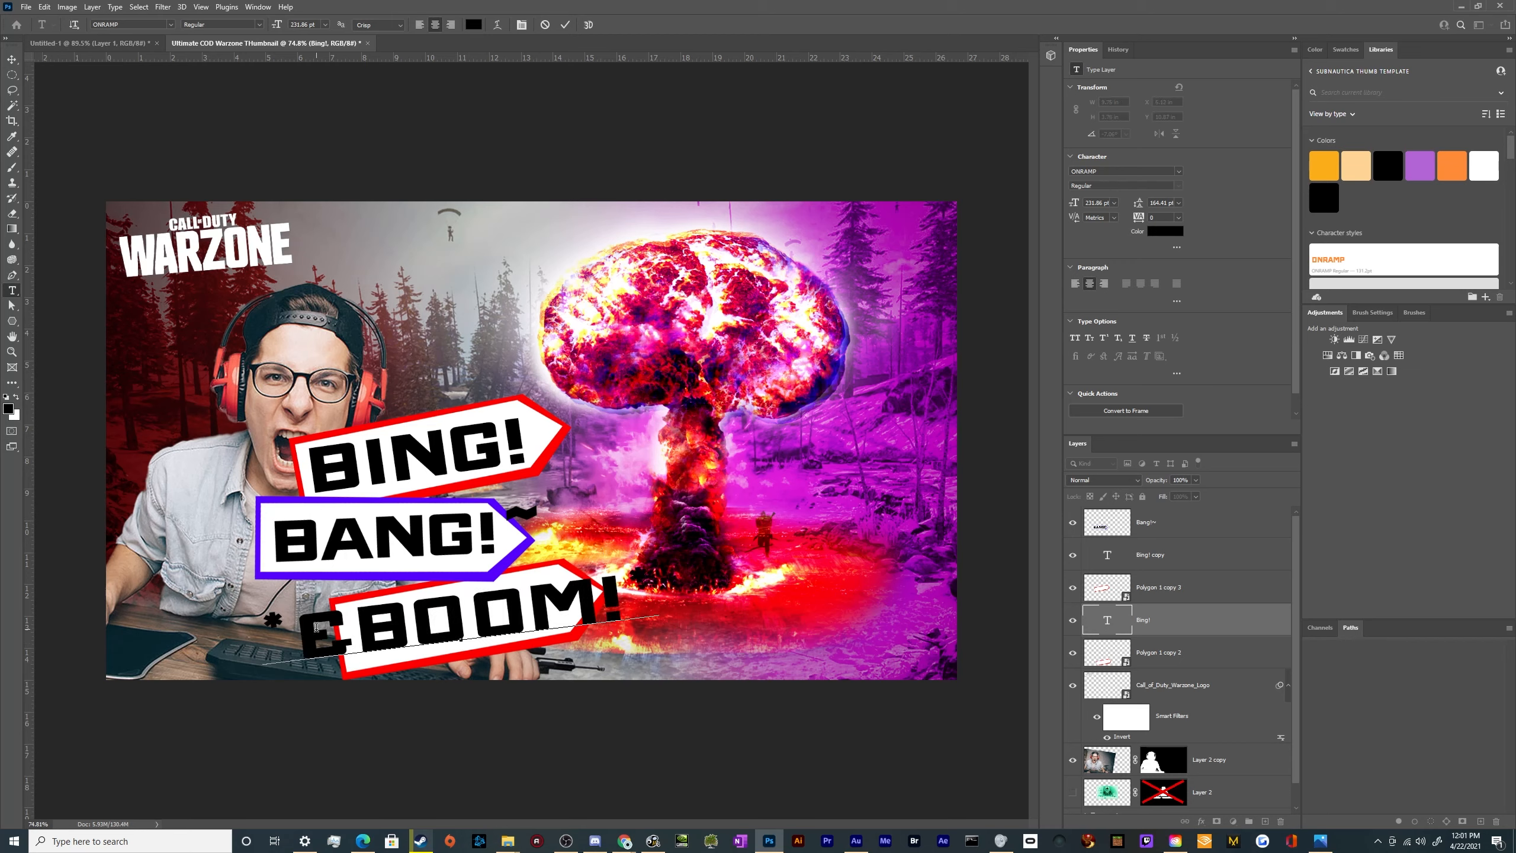
key("BackSpace")
type("$")
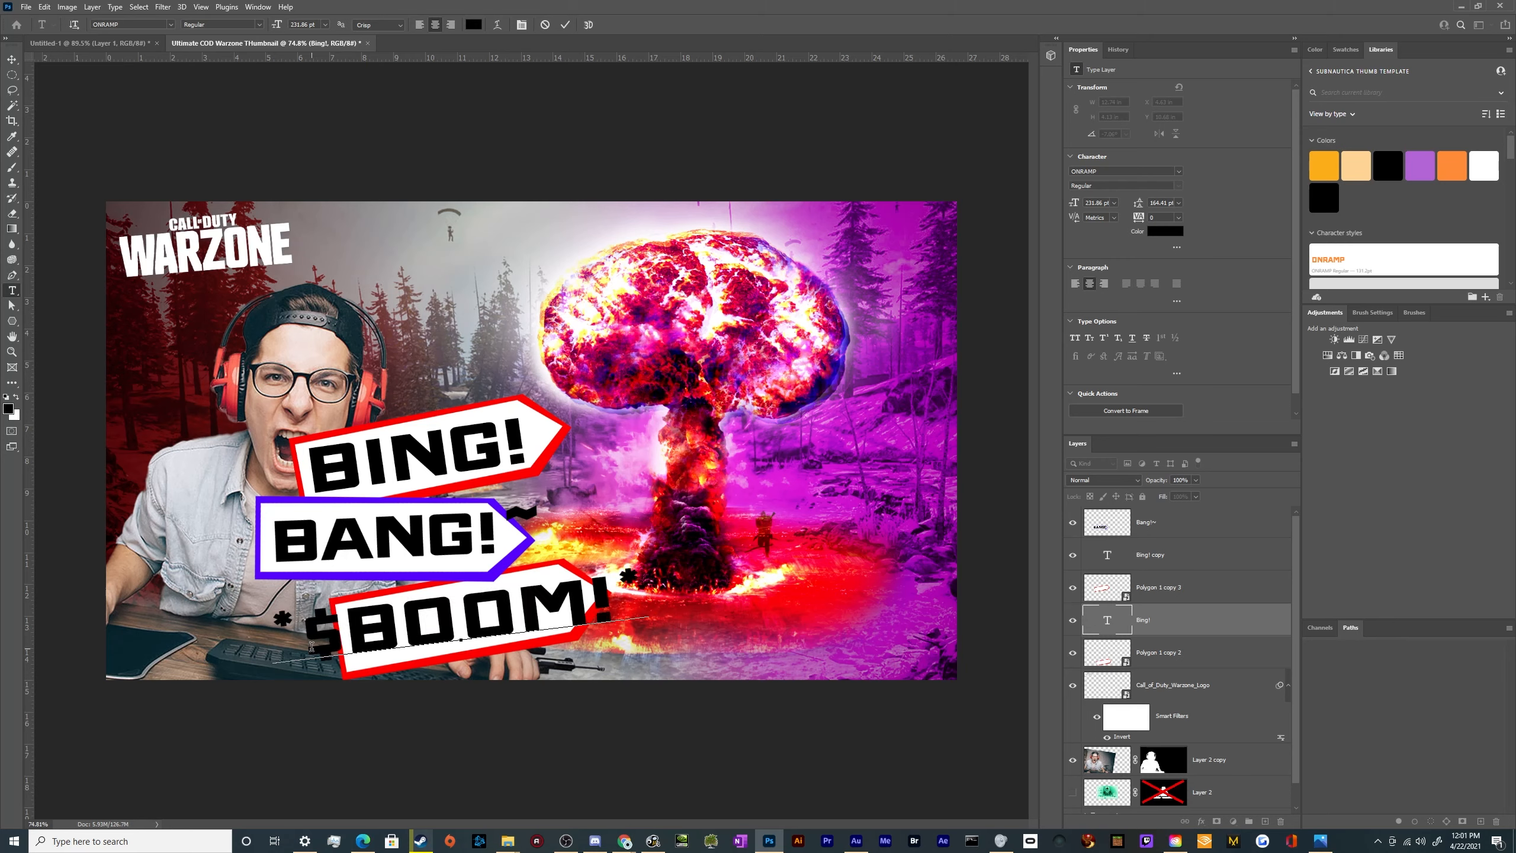
left_click(603, 608)
type("+")
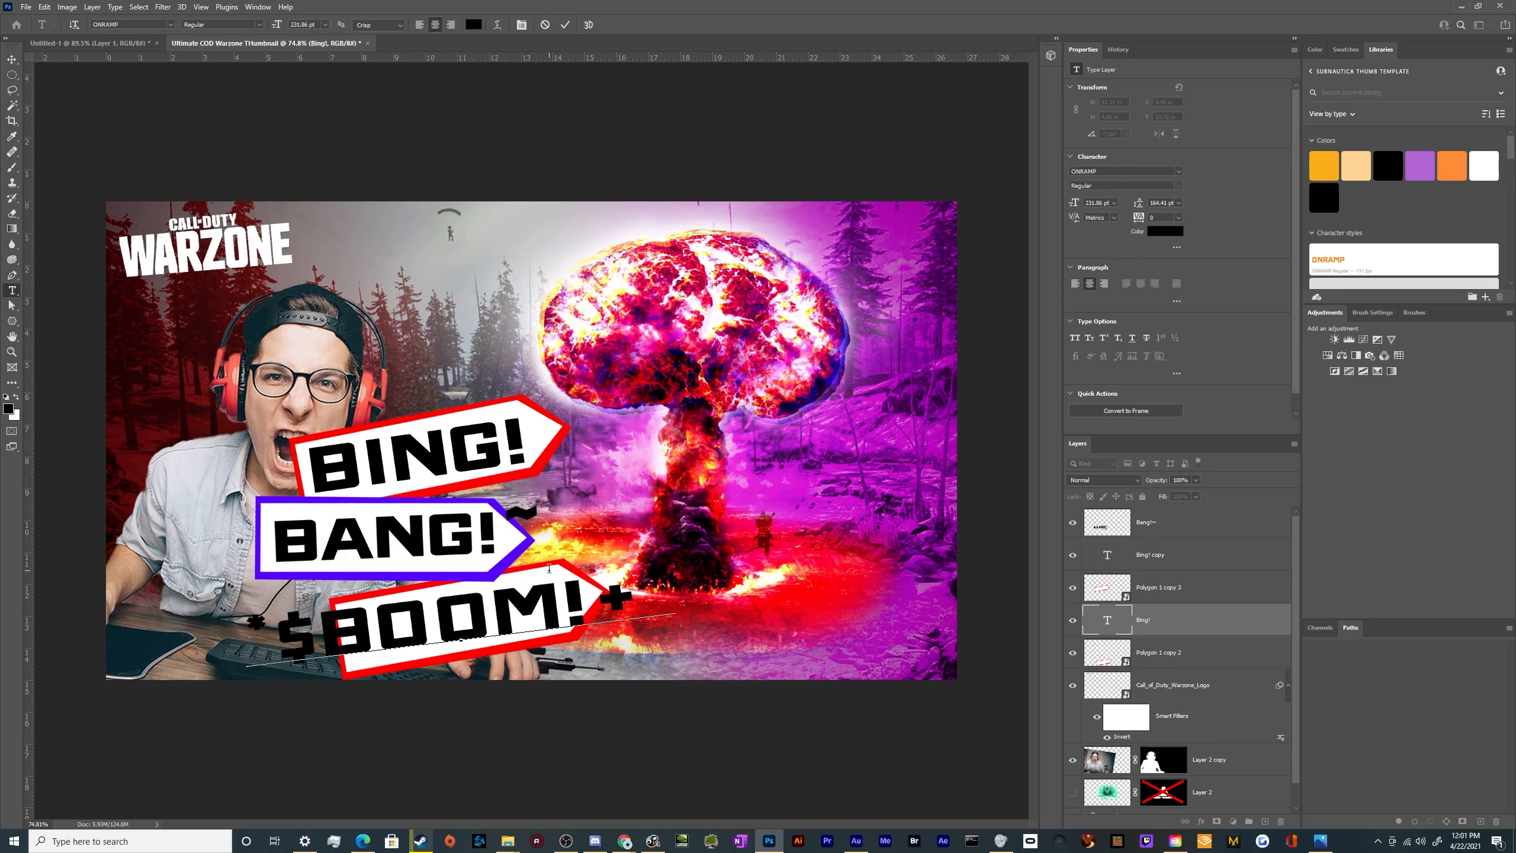
key("BackSpace")
left_click(12, 59)
Scale the *$BOOM!+* text down to about 200 pt, tilt it to match its arrow and reposition it there
key("ctrl+t")
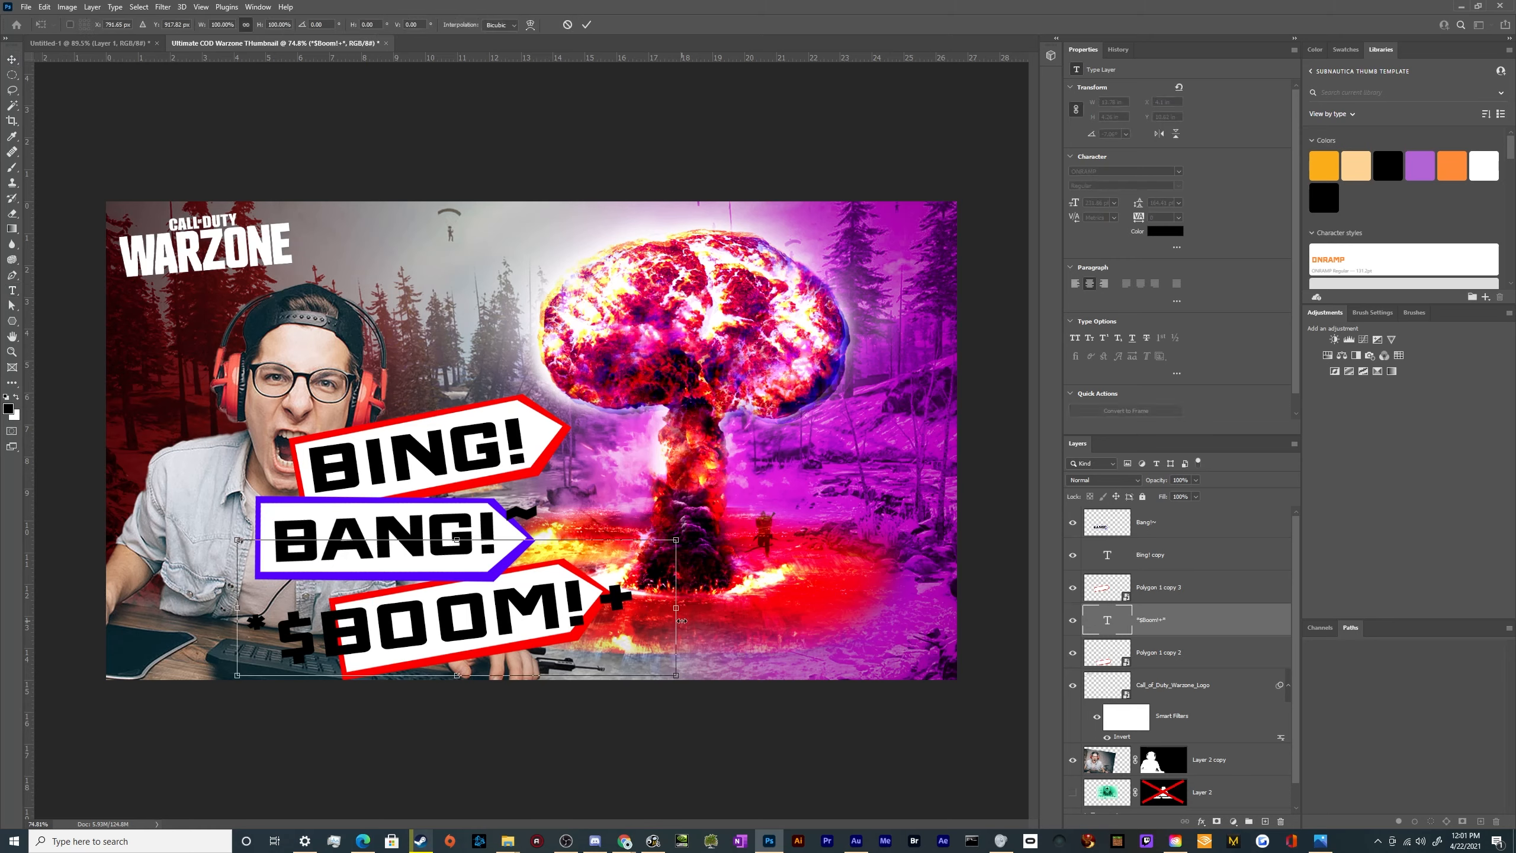
left_click_drag(686, 607, 615, 608)
left_click_drag(647, 606, 647, 589)
left_click_drag(505, 595, 550, 598)
key("Return")
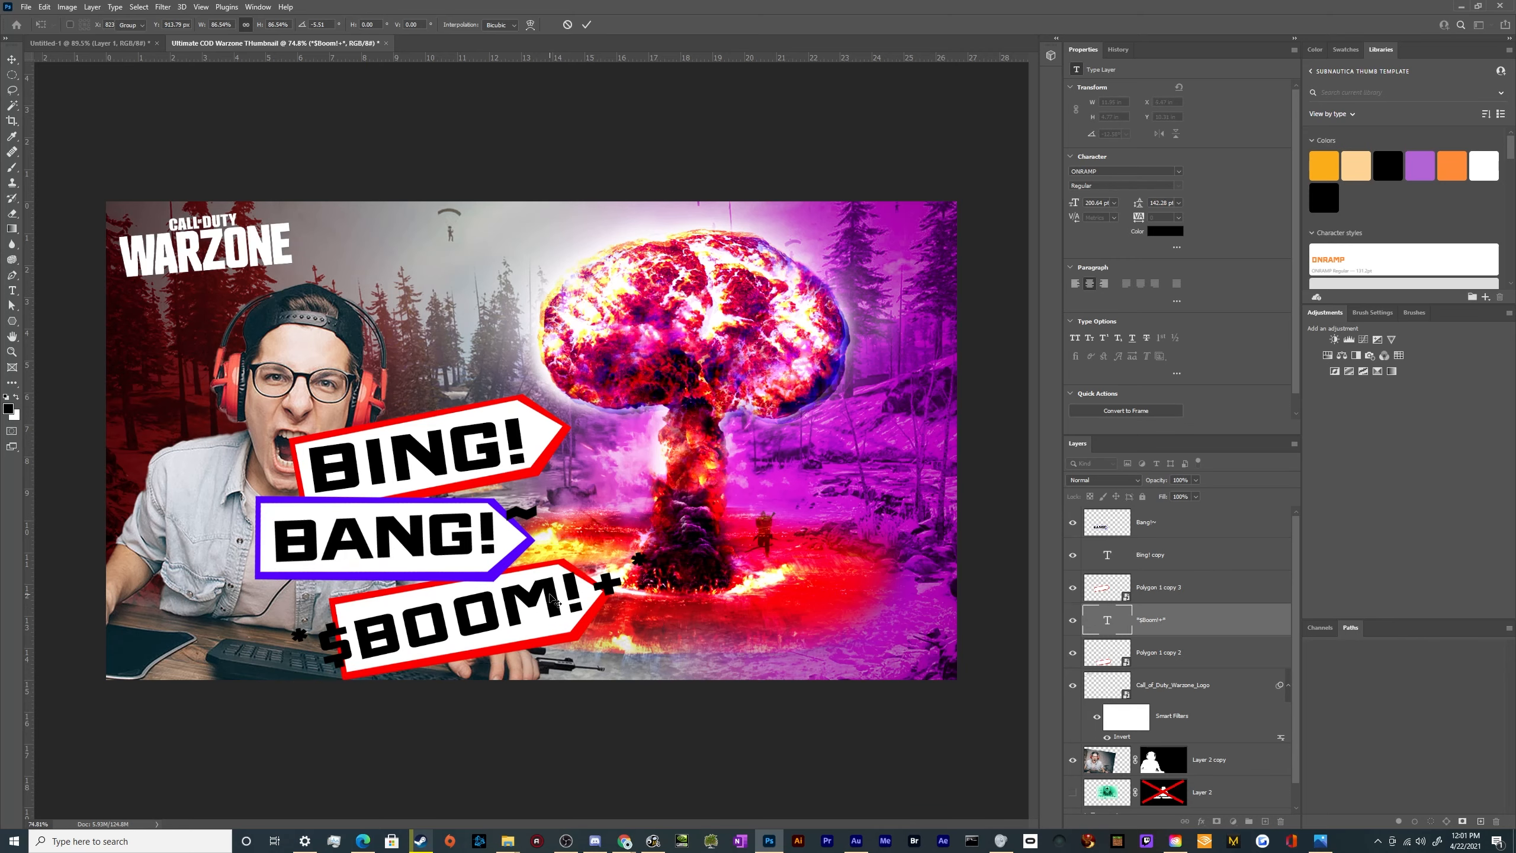
Enlarge the red arrow behind the *$BOOM!+* text to about 10 in wide
left_click(1166, 652)
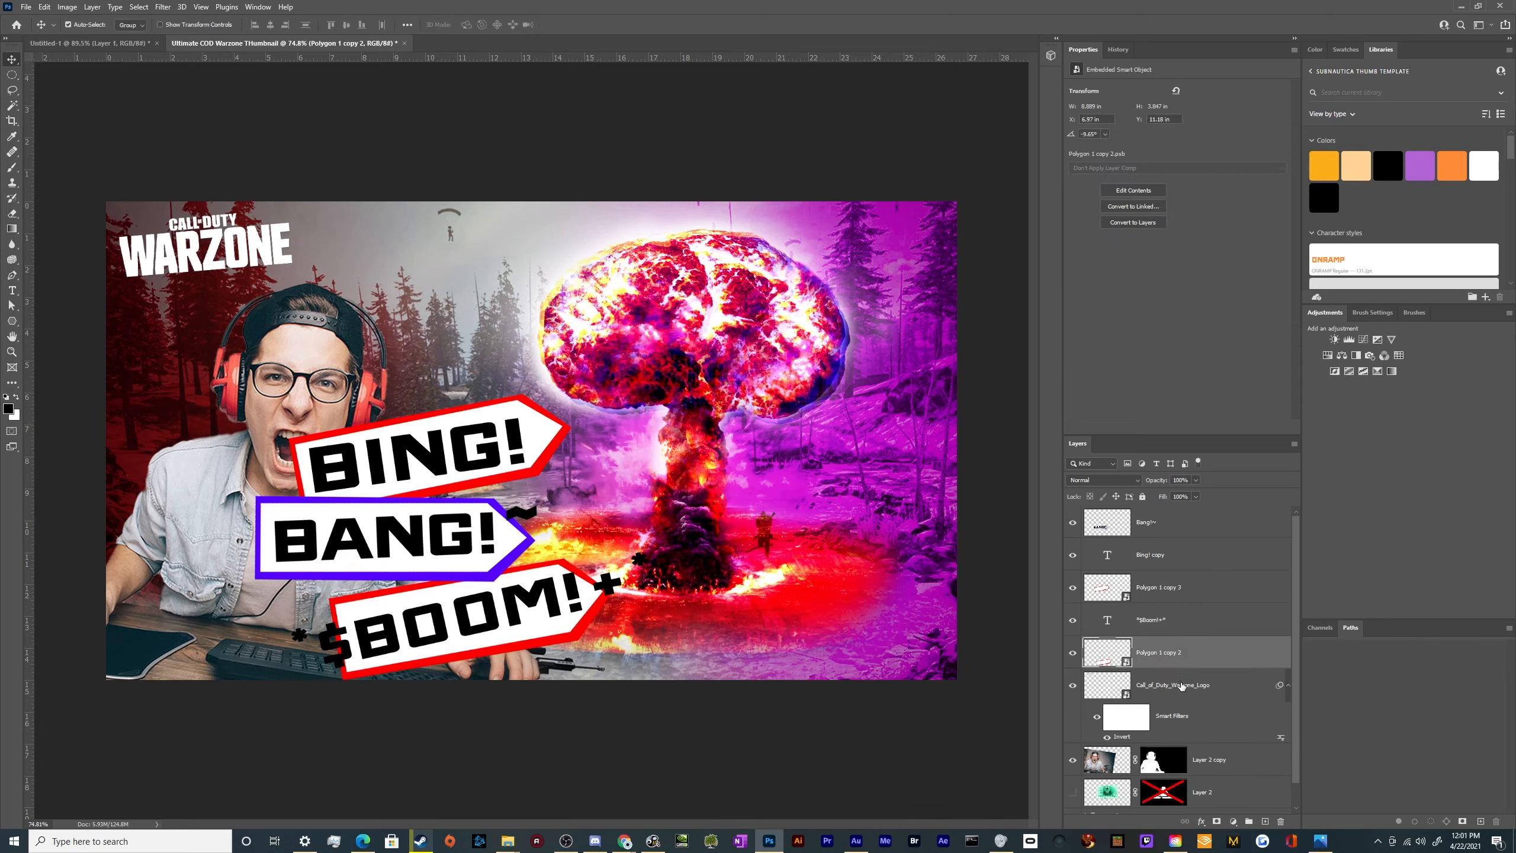
key("ctrl+t")
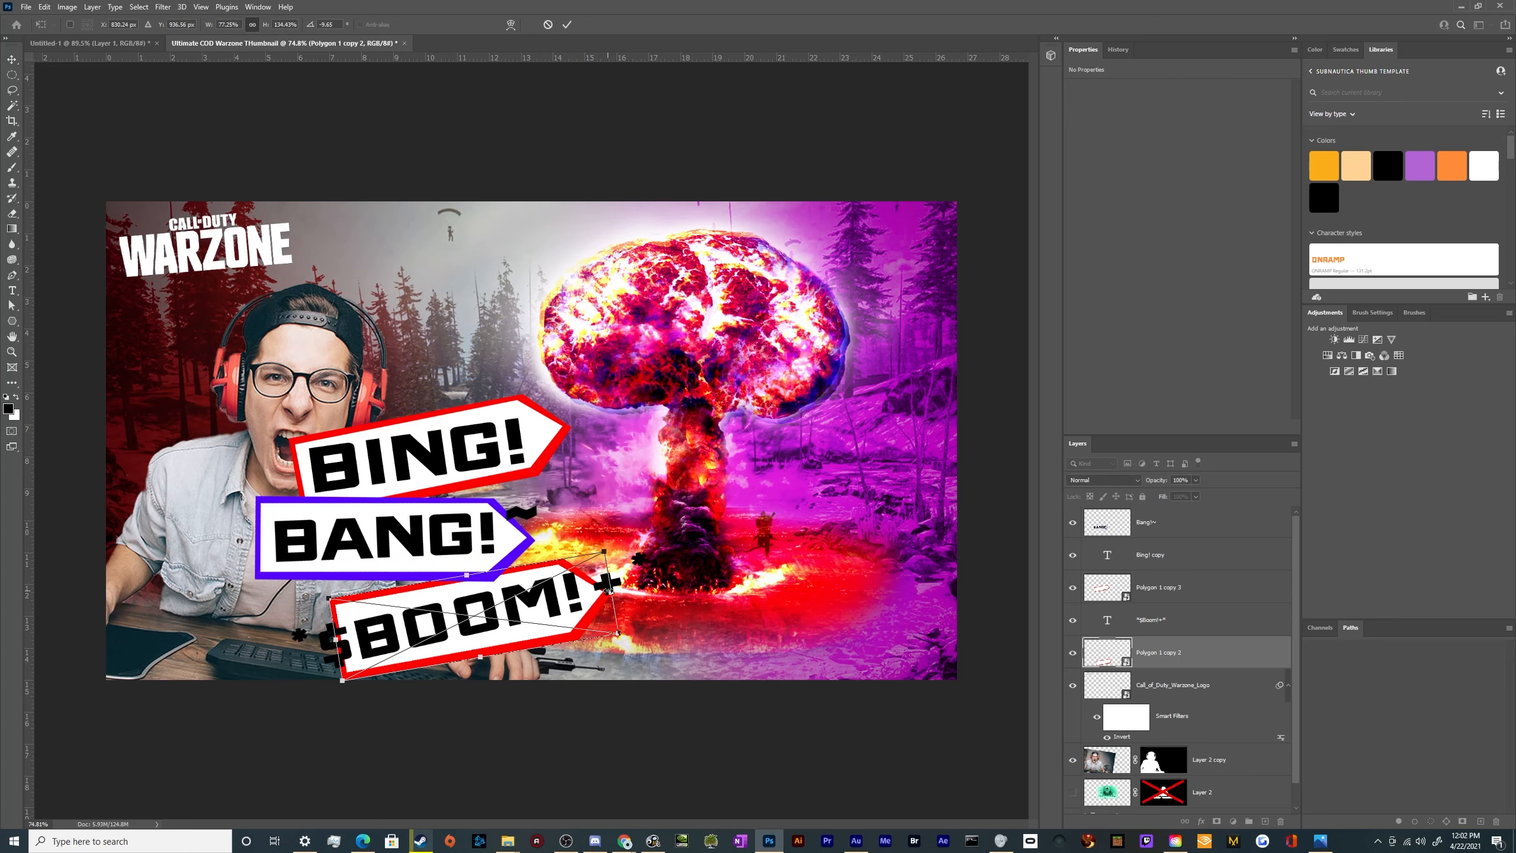
mouse_move(607, 592)
left_mouse_down()
mouse_move(662, 579)
mouse_move(615, 594)
left_mouse_up()
key("Return")
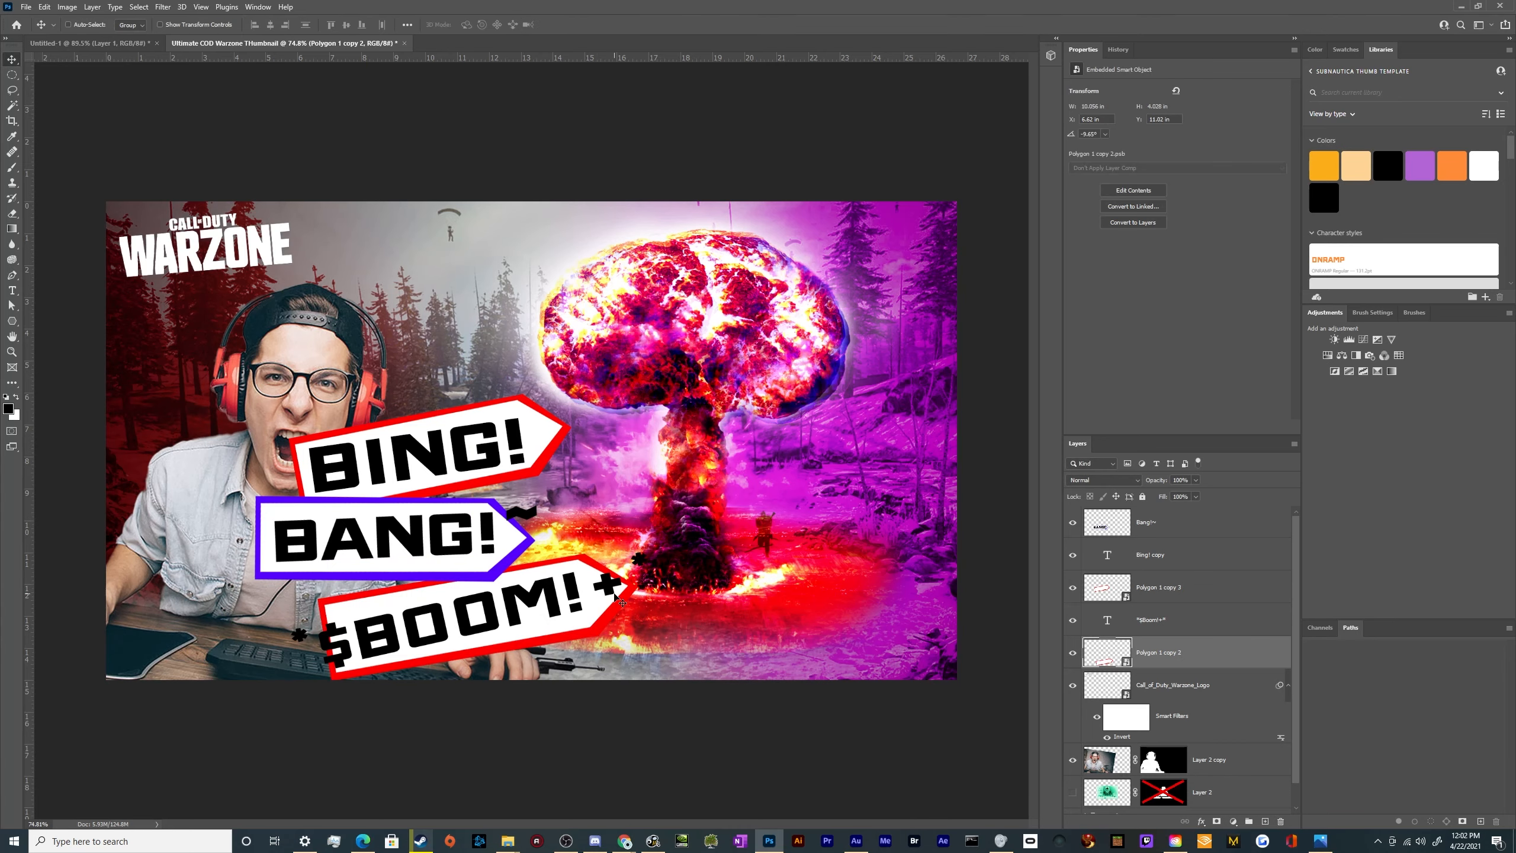
Group all layers from the Warzone logo up to the merged BANG! banner
key("ctrl+minus")
scroll(634, 540, "up", 4)
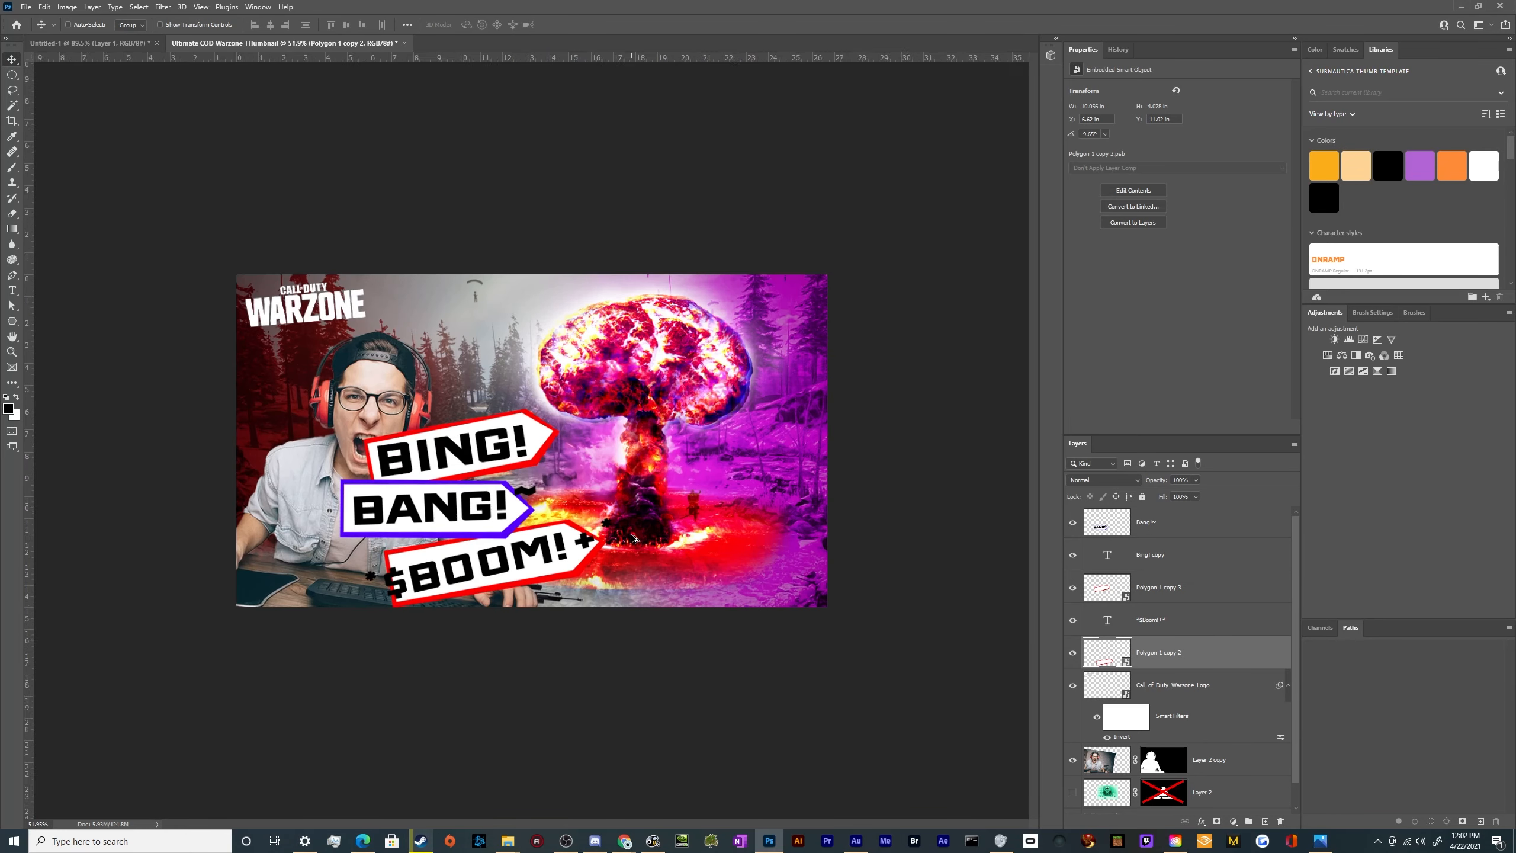
scroll(635, 540, "down", 1)
left_click(1177, 686)
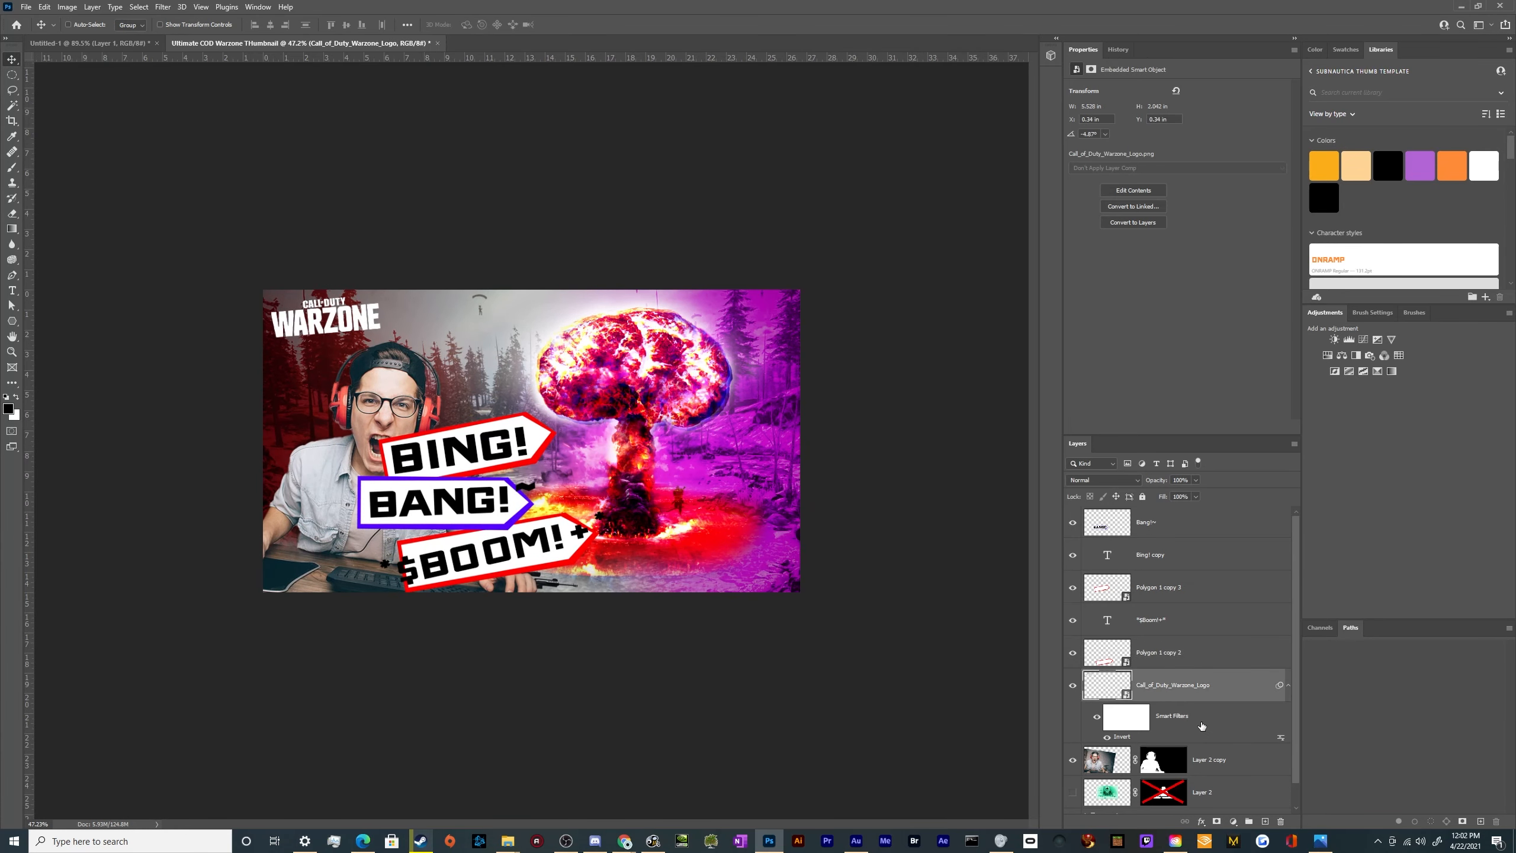
left_click(1179, 517, "shift")
left_click(1248, 821)
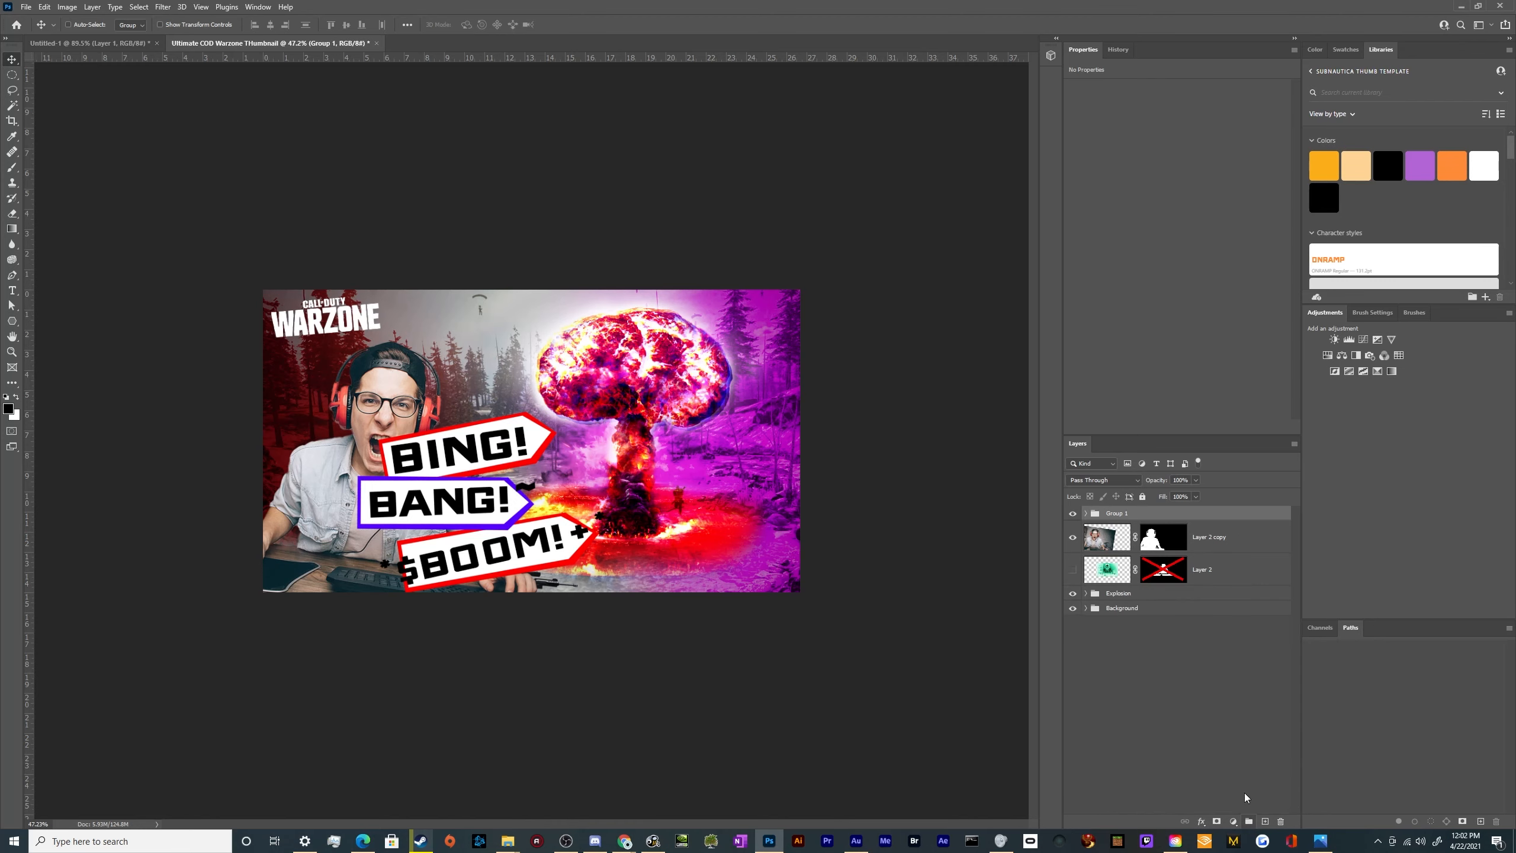
Rename the new group as Arrows and shift its contents right and slightly up on the canvas
double_click(1128, 518)
type("Signs")
key("Return")
double_click(1125, 516)
type("Arrows")
key("Return")
left_click_drag(490, 528, 522, 519)
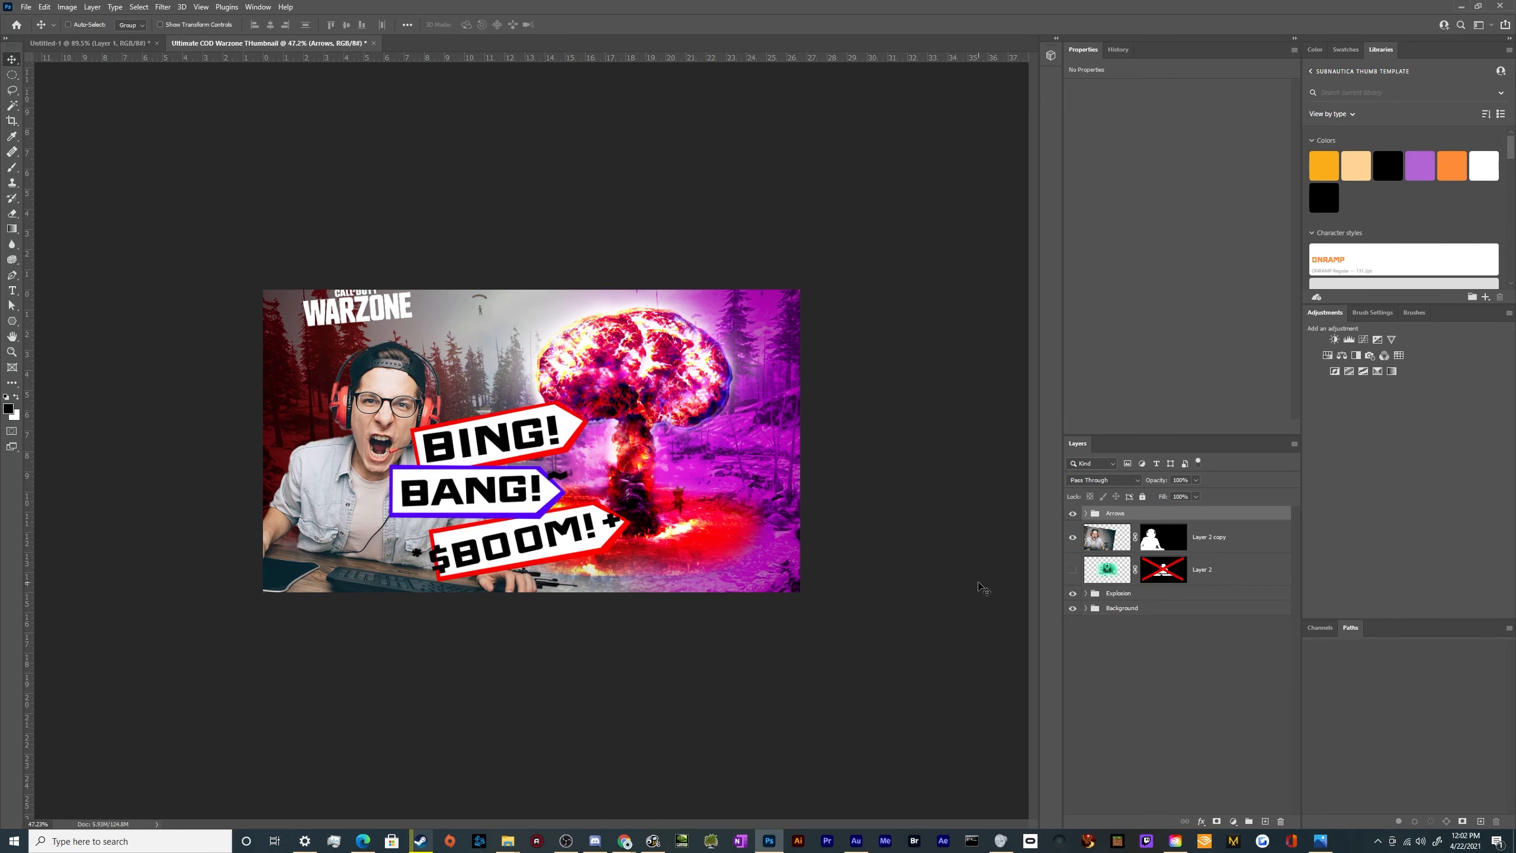
Move the Warzone logo layer out of the Arrows group to the top of the layer stack and hide it
left_click(1084, 514)
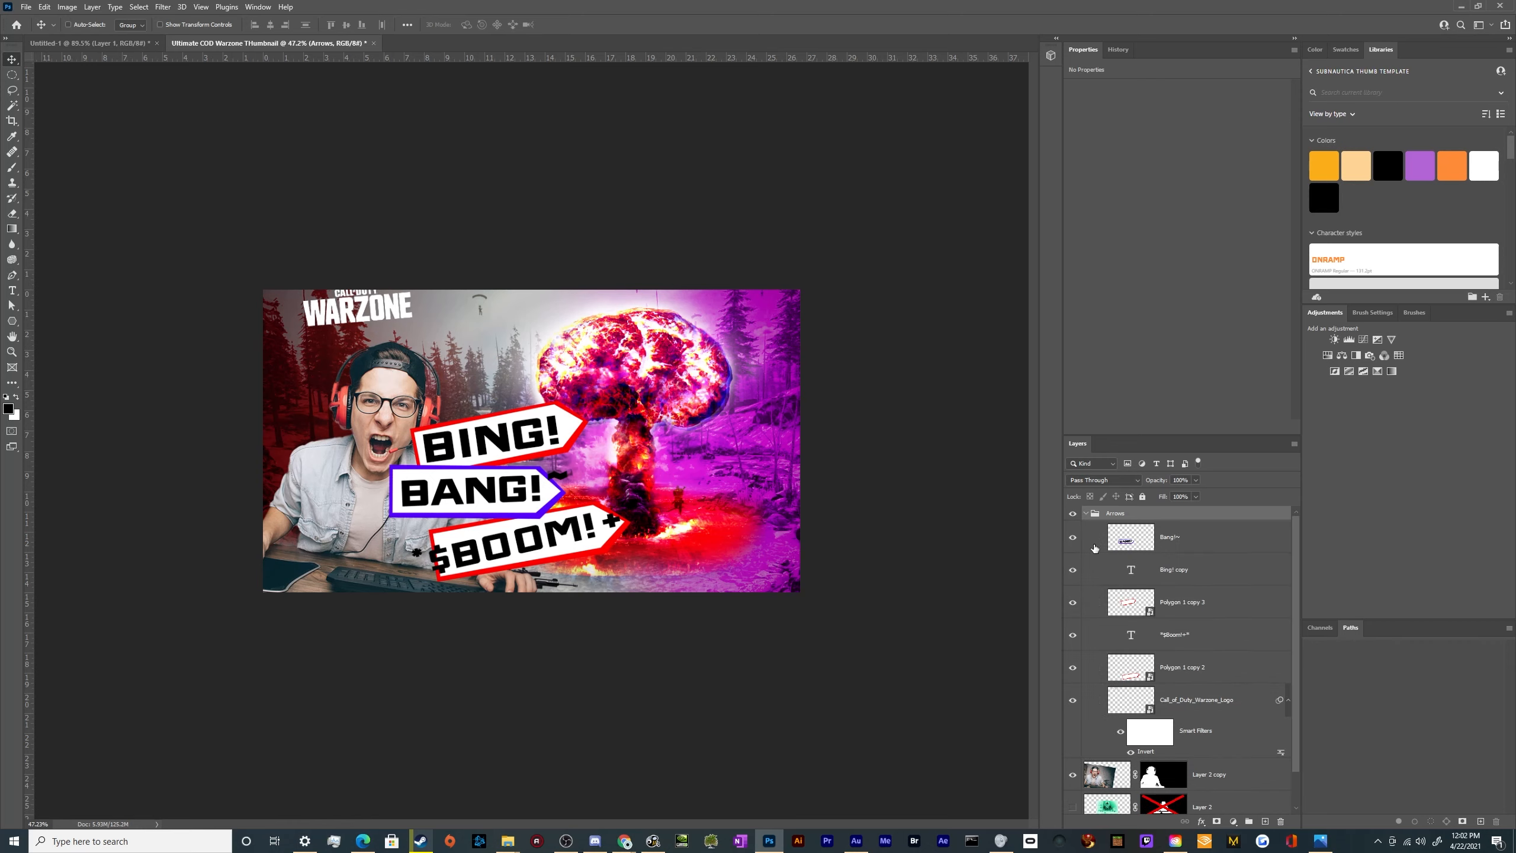
left_click(1223, 707)
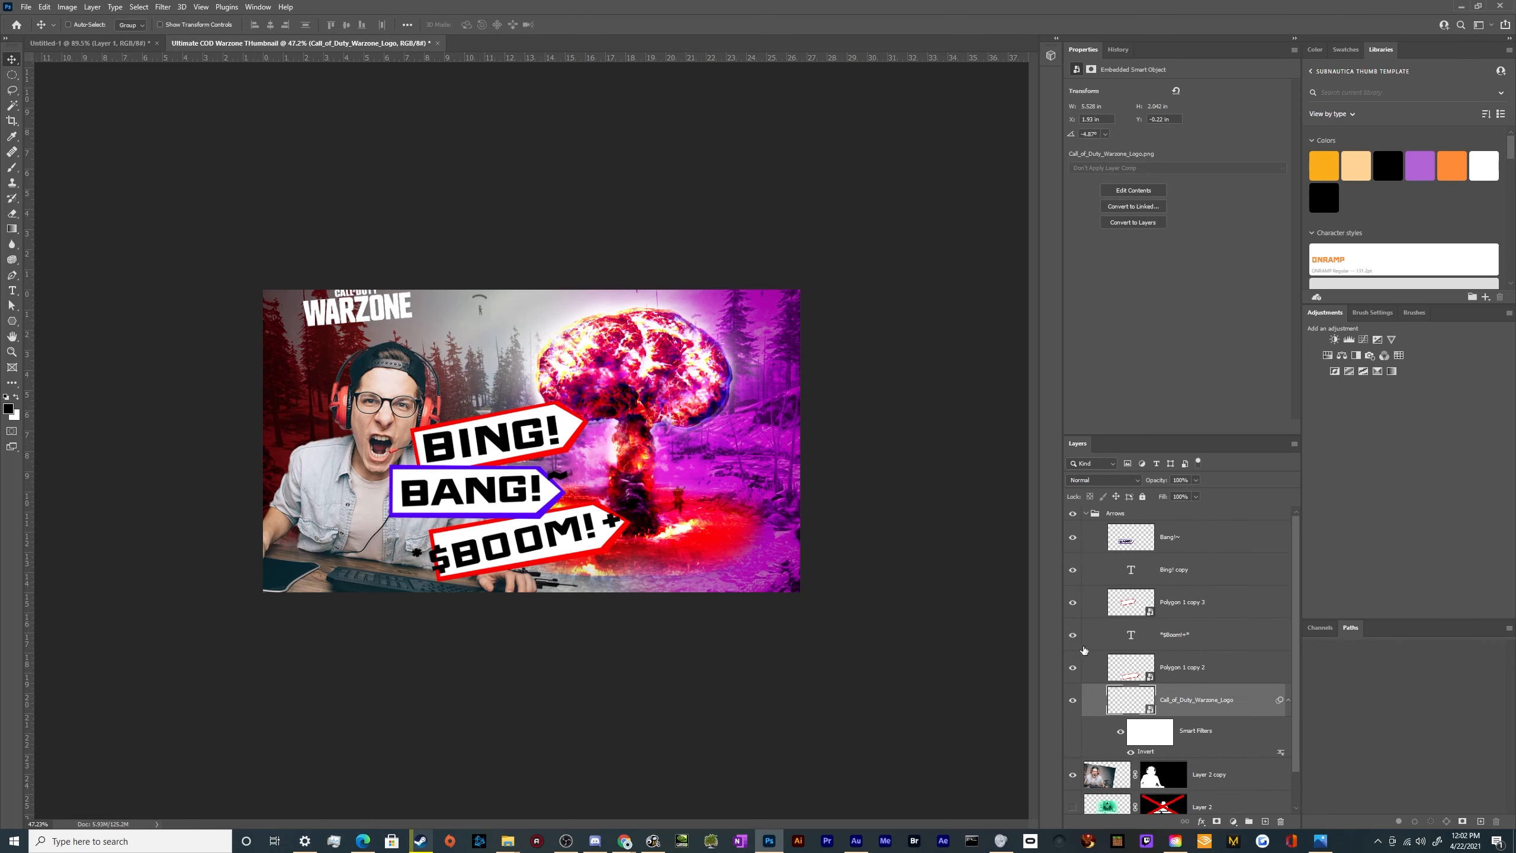
left_click(1073, 703)
left_click(1073, 702)
left_click(1072, 702)
left_click(1072, 702)
left_click(1072, 702)
left_click(1072, 702)
left_click_drag(1104, 716, 1153, 511)
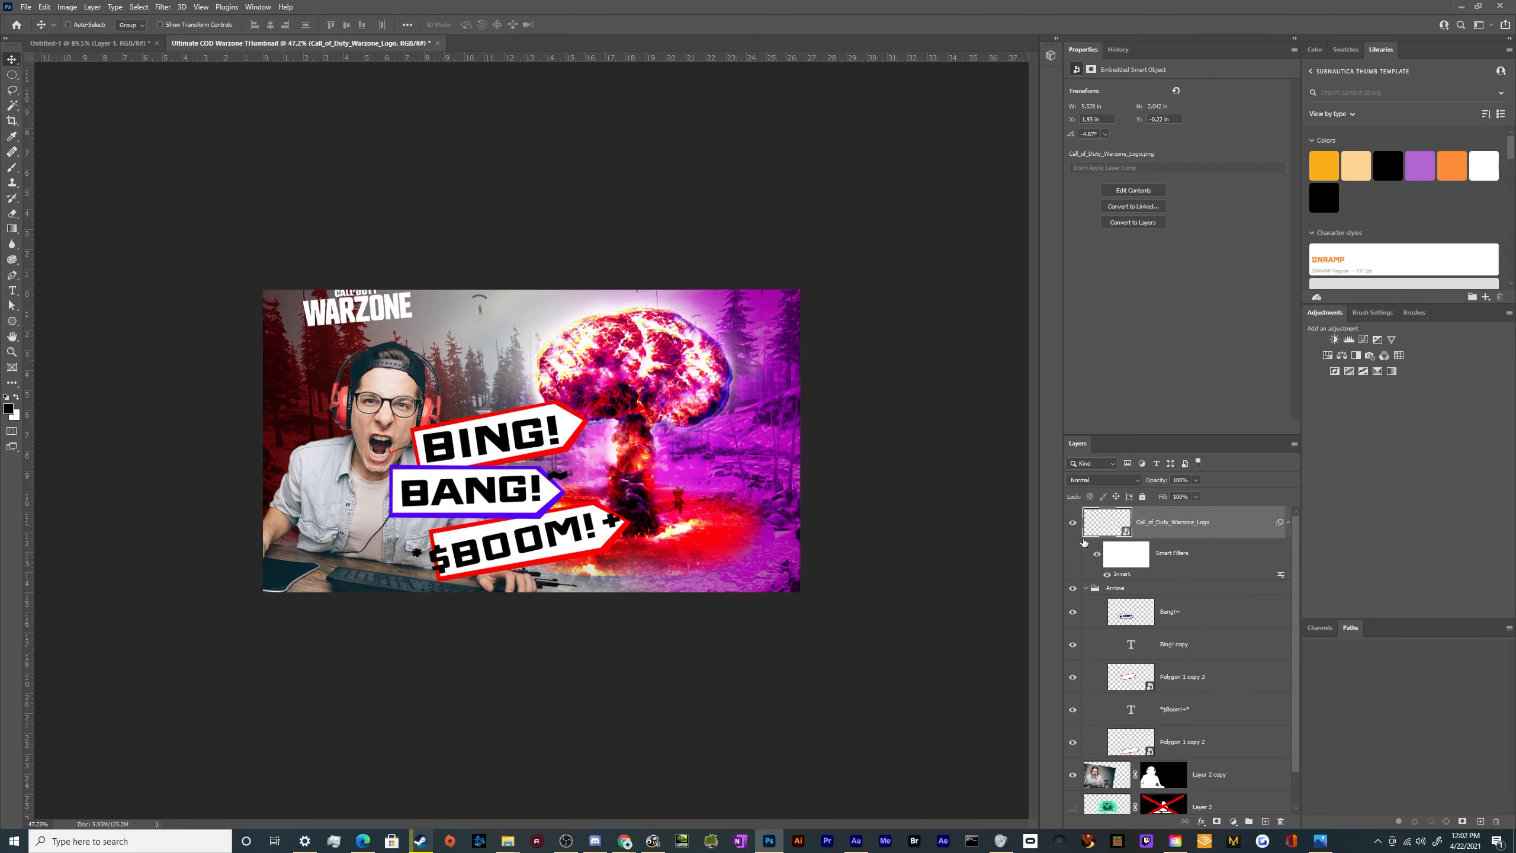
left_click(1071, 522)
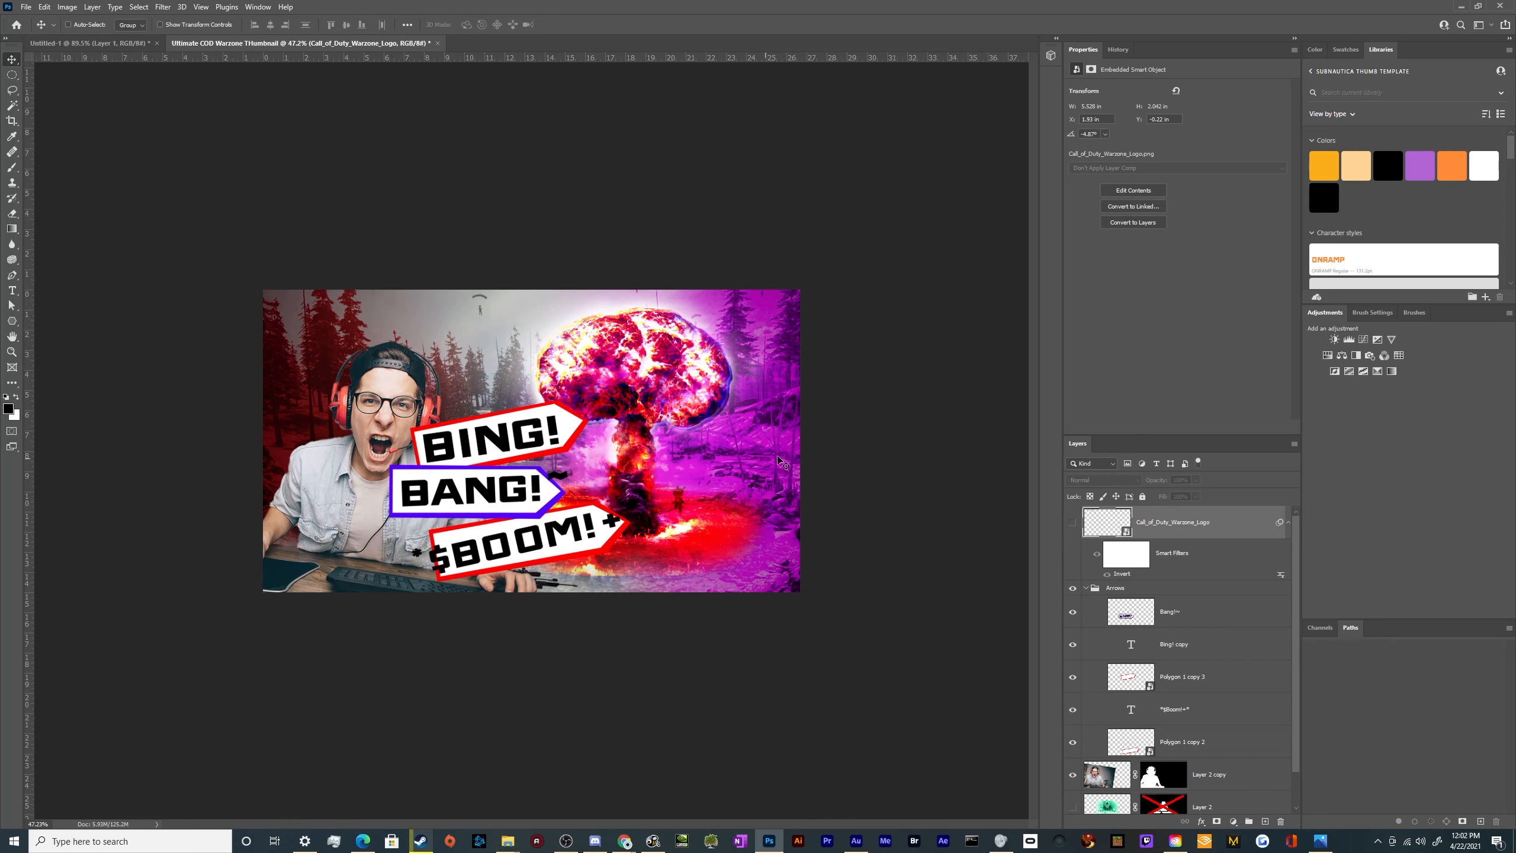
Scale the Arrows group down to about 70% and place it between the gamer and the mushroom cloud's stem
left_click(1083, 591)
left_click(1085, 588)
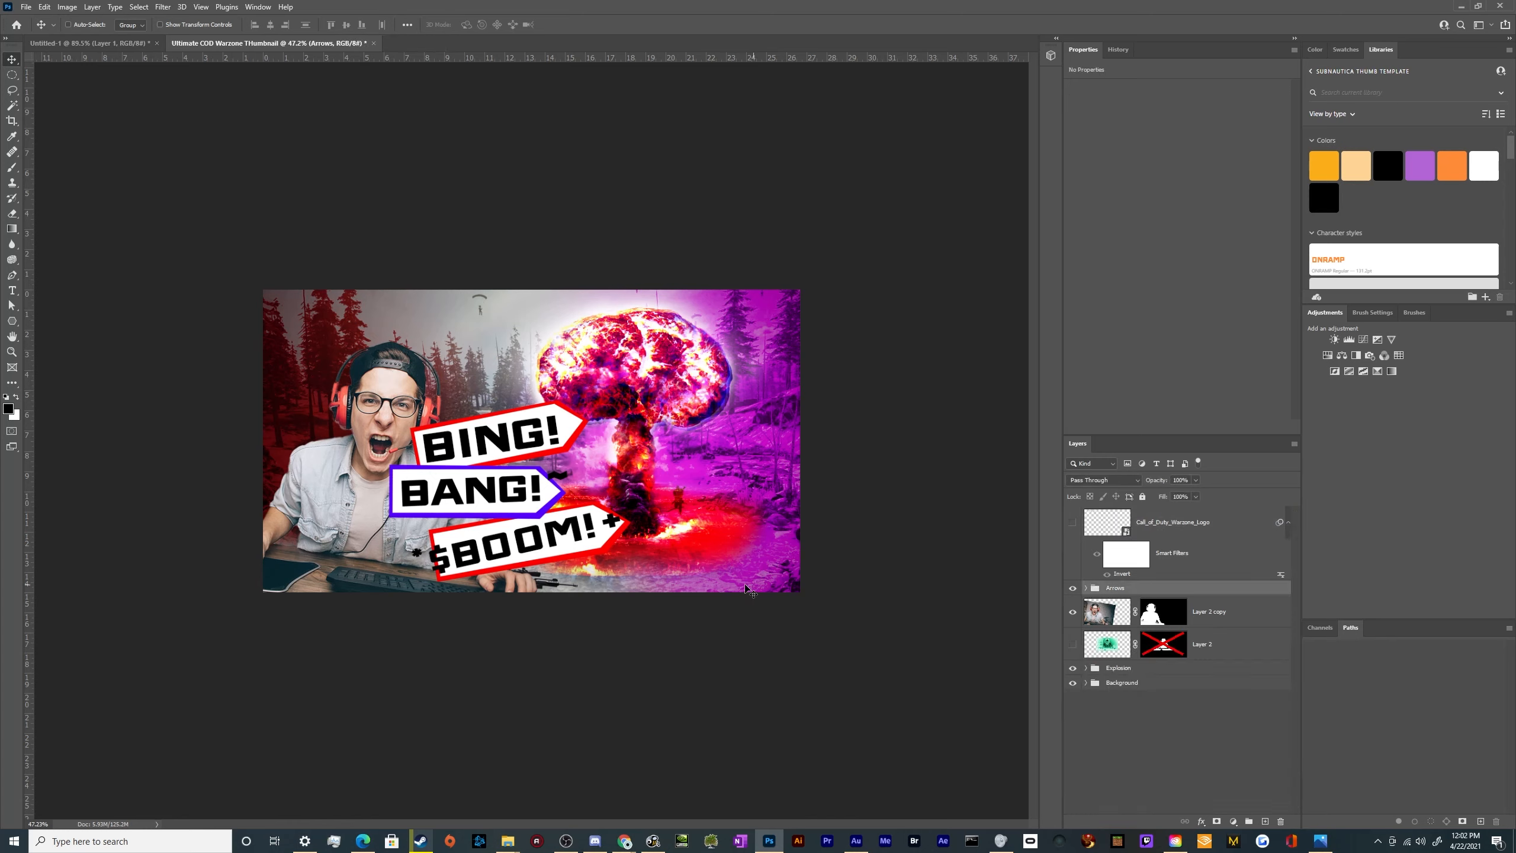
left_click_drag(478, 486, 513, 524)
key("ctrl+t")
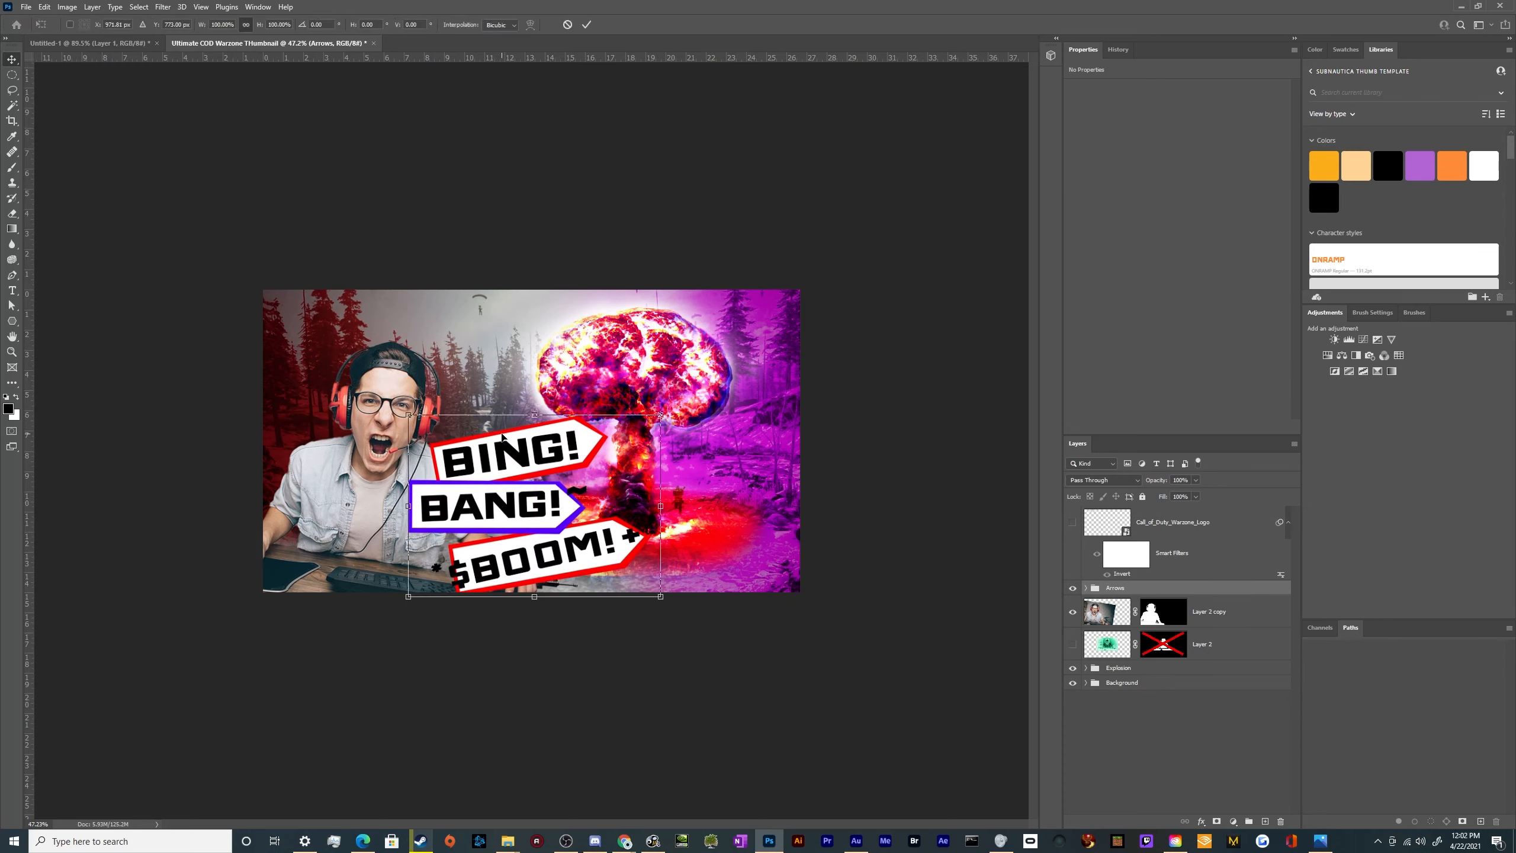
left_click_drag(535, 418, 536, 471)
left_click_drag(561, 531, 548, 500)
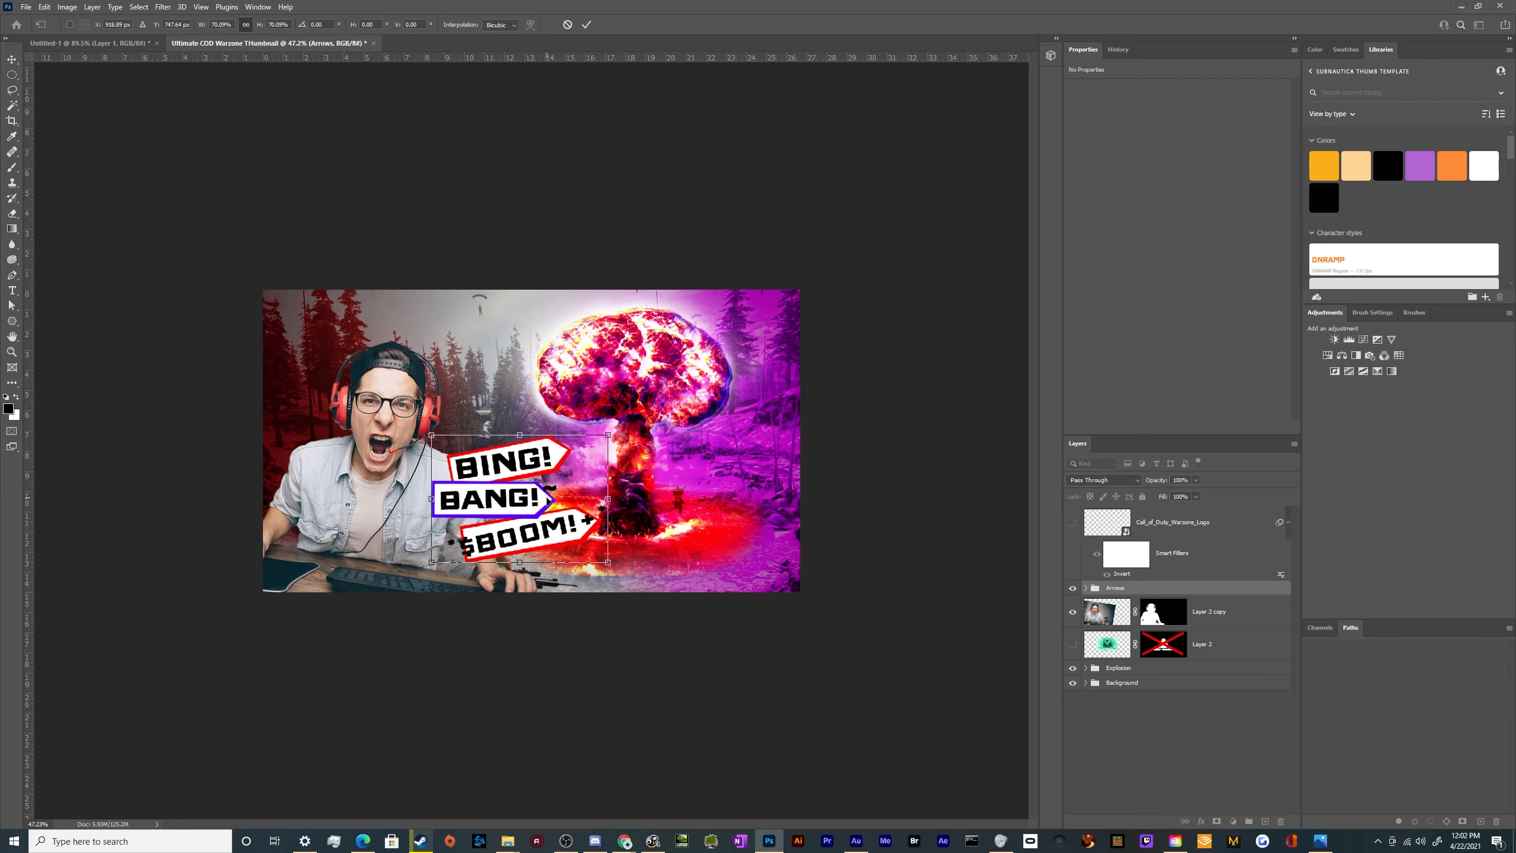
key("Return")
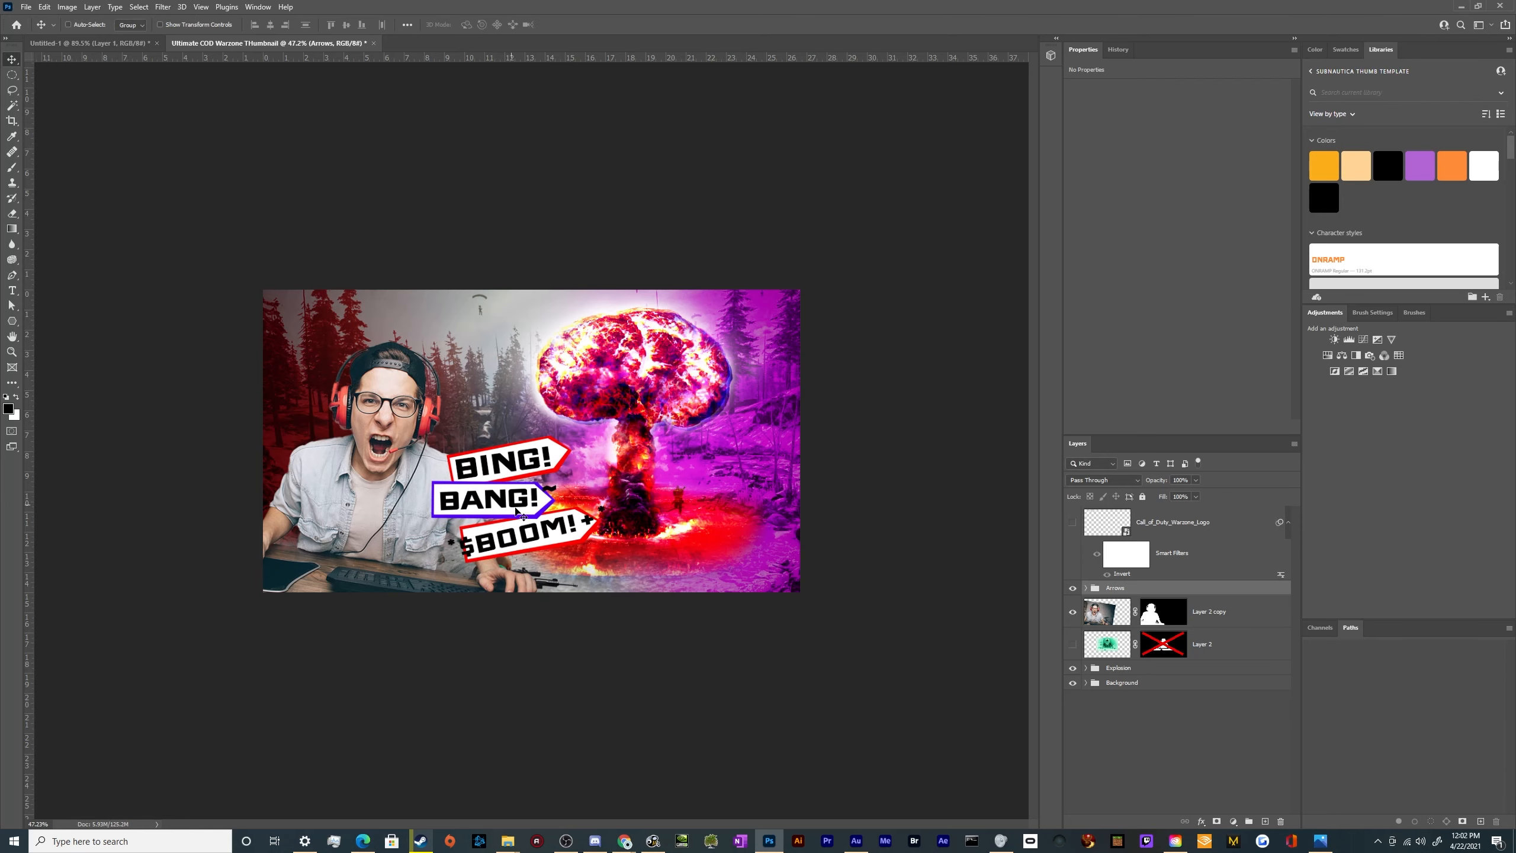
Enlarge the Arrows group slightly and keep it positioned between the gamer and the mushroom cloud's stem
scroll(515, 509, "up", 6)
scroll(515, 508, "down", 3)
key("ctrl+t")
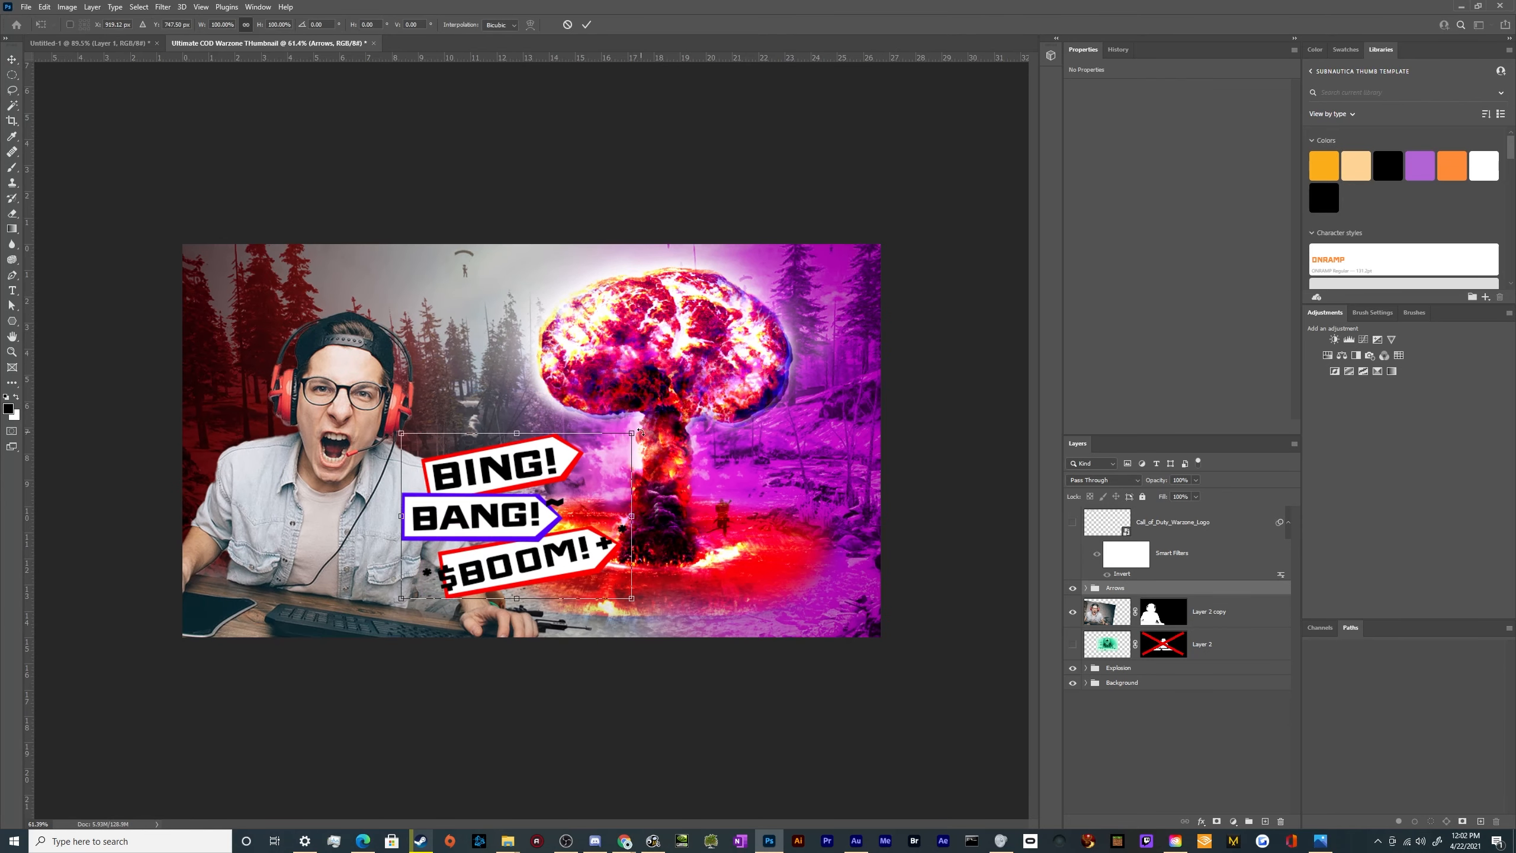
left_click_drag(631, 433, 653, 418)
left_click_drag(600, 460, 572, 503)
key("Return")
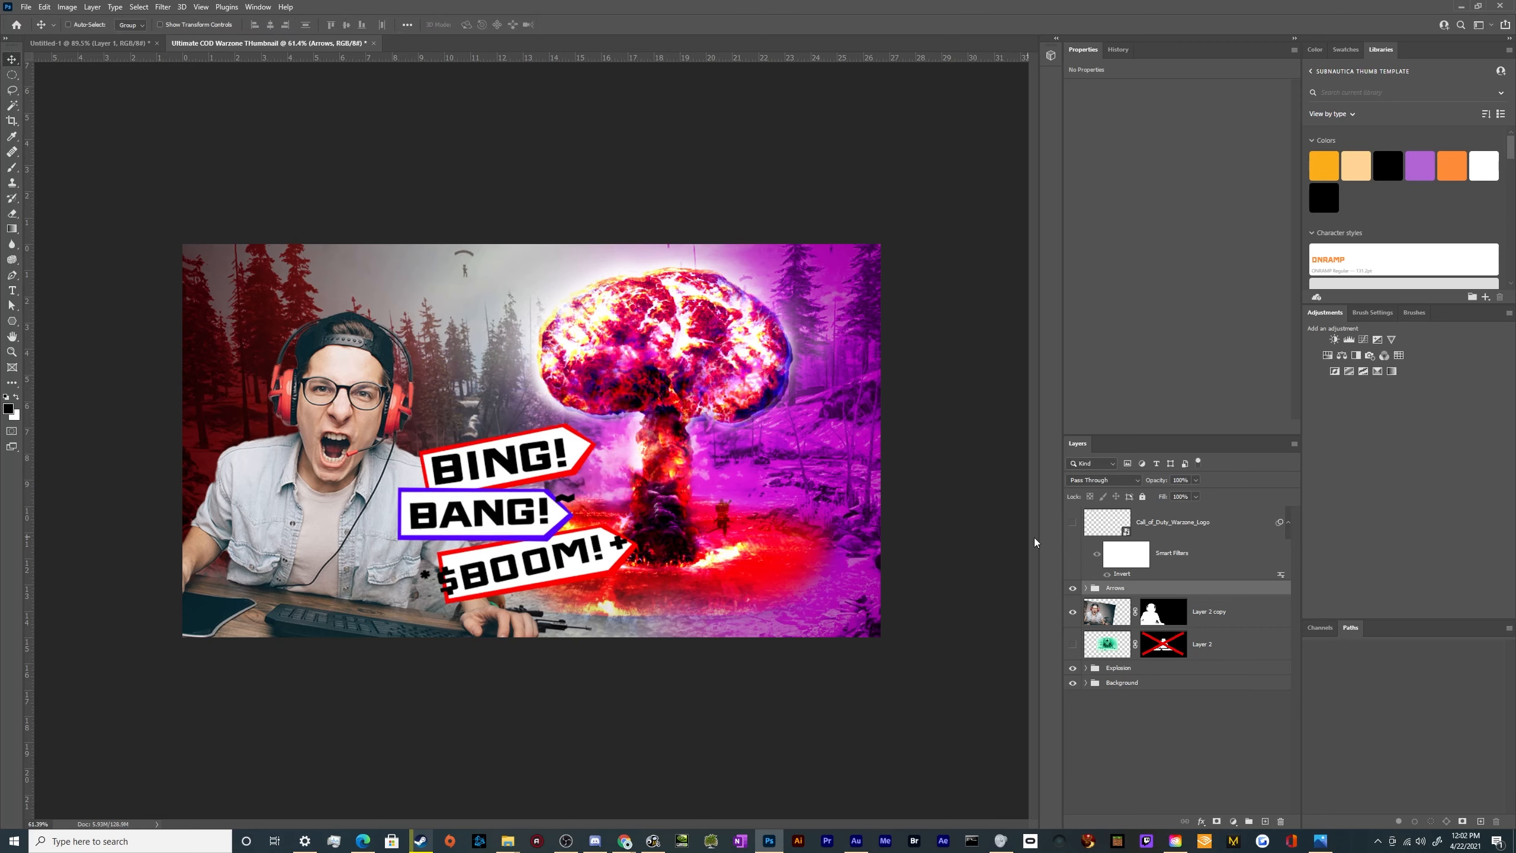
Show the Call of Duty Warzone logo layer and move the logo into the canvas's upper-left corner
left_click(1073, 522)
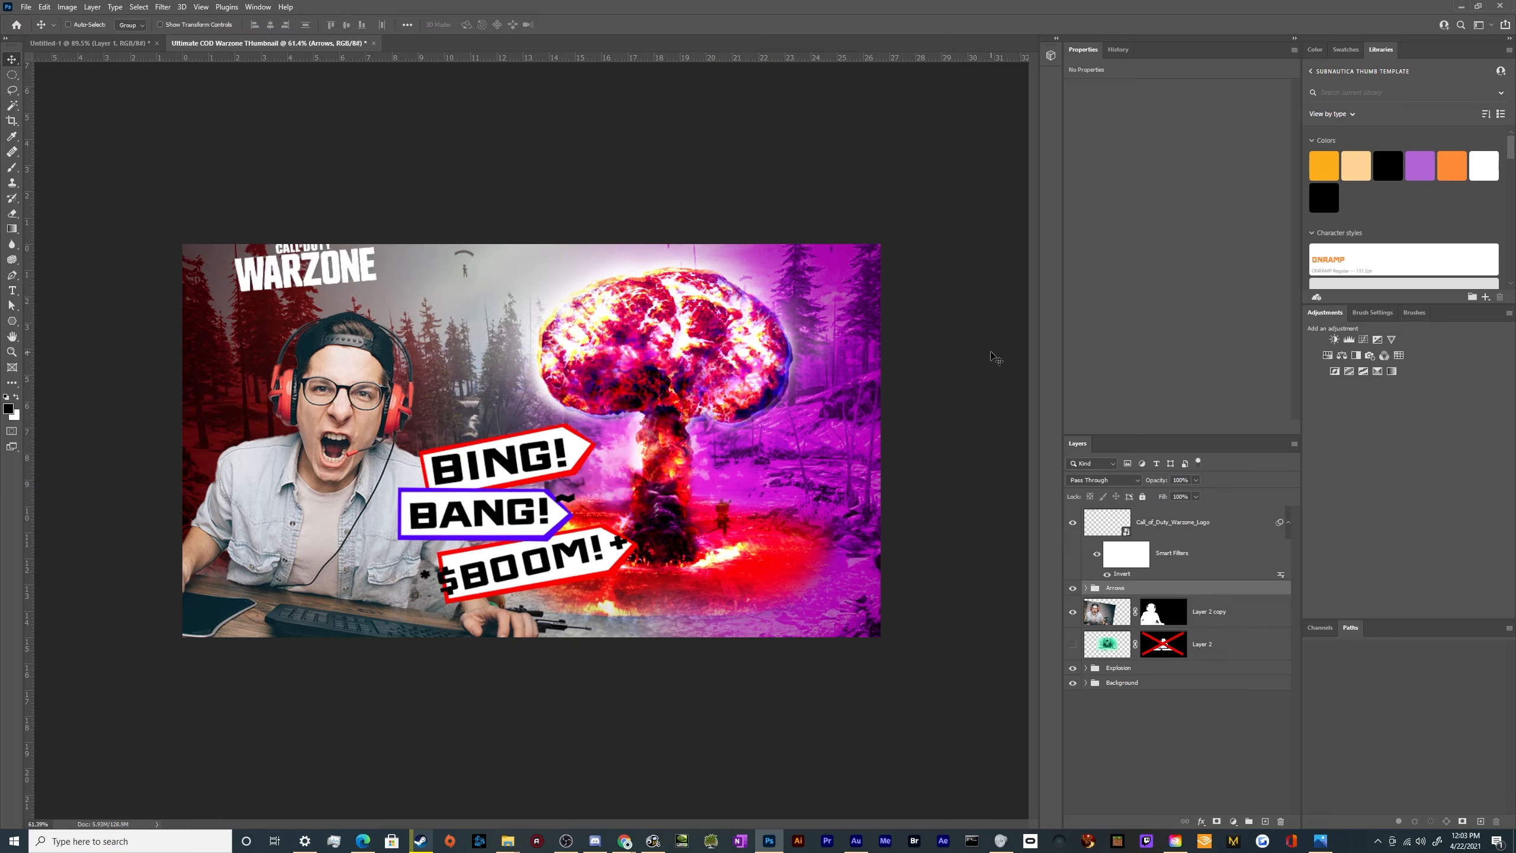
left_click(1188, 524)
left_click_drag(346, 298, 303, 309)
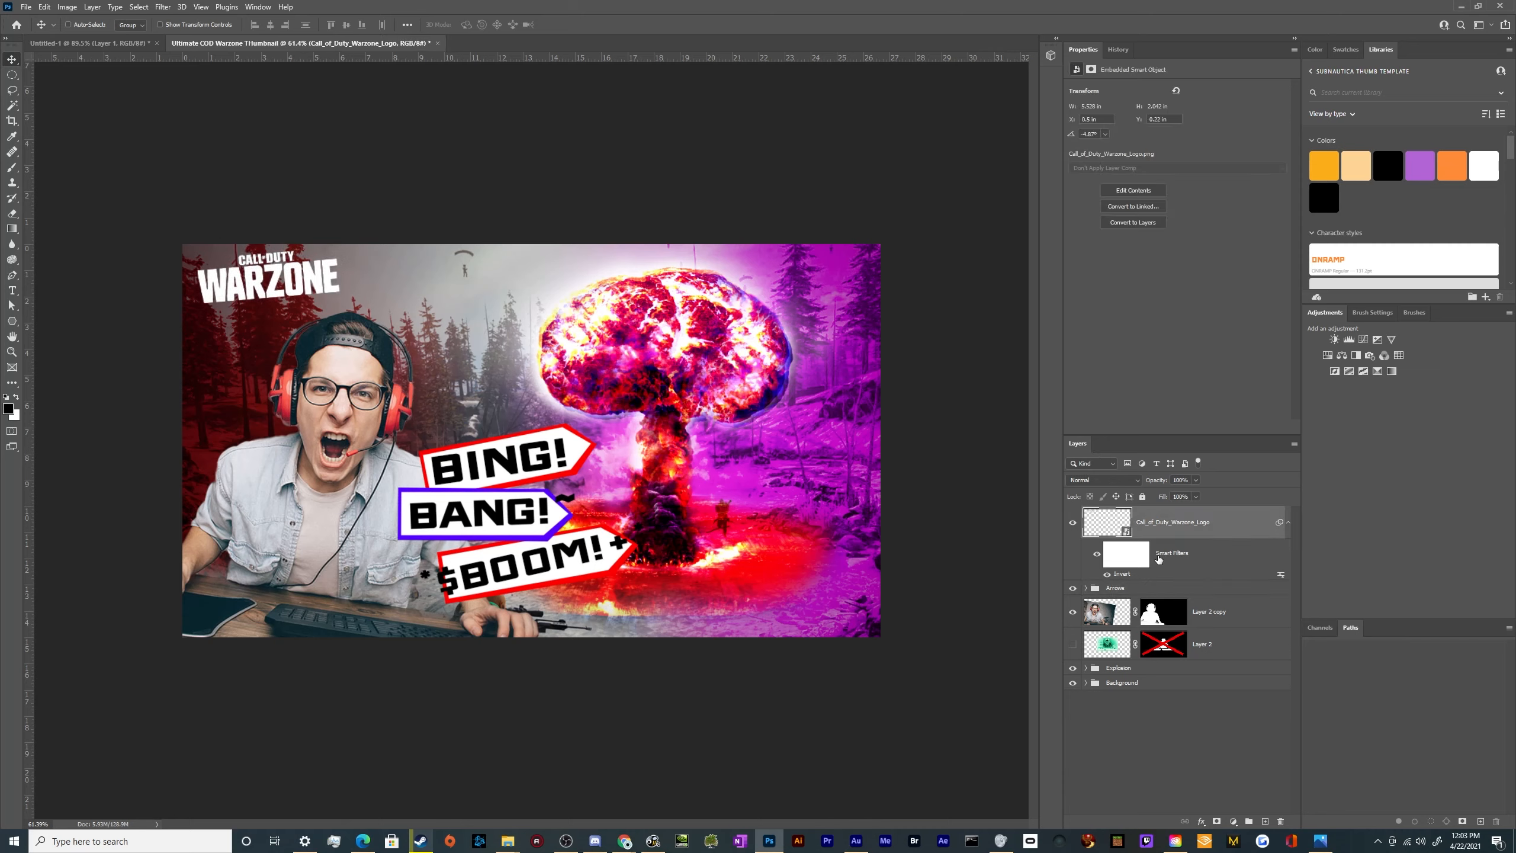
Scale the gamer cutout on Layer 2 copy to about 169% and place his head large at the canvas's lower left
left_click(1100, 616)
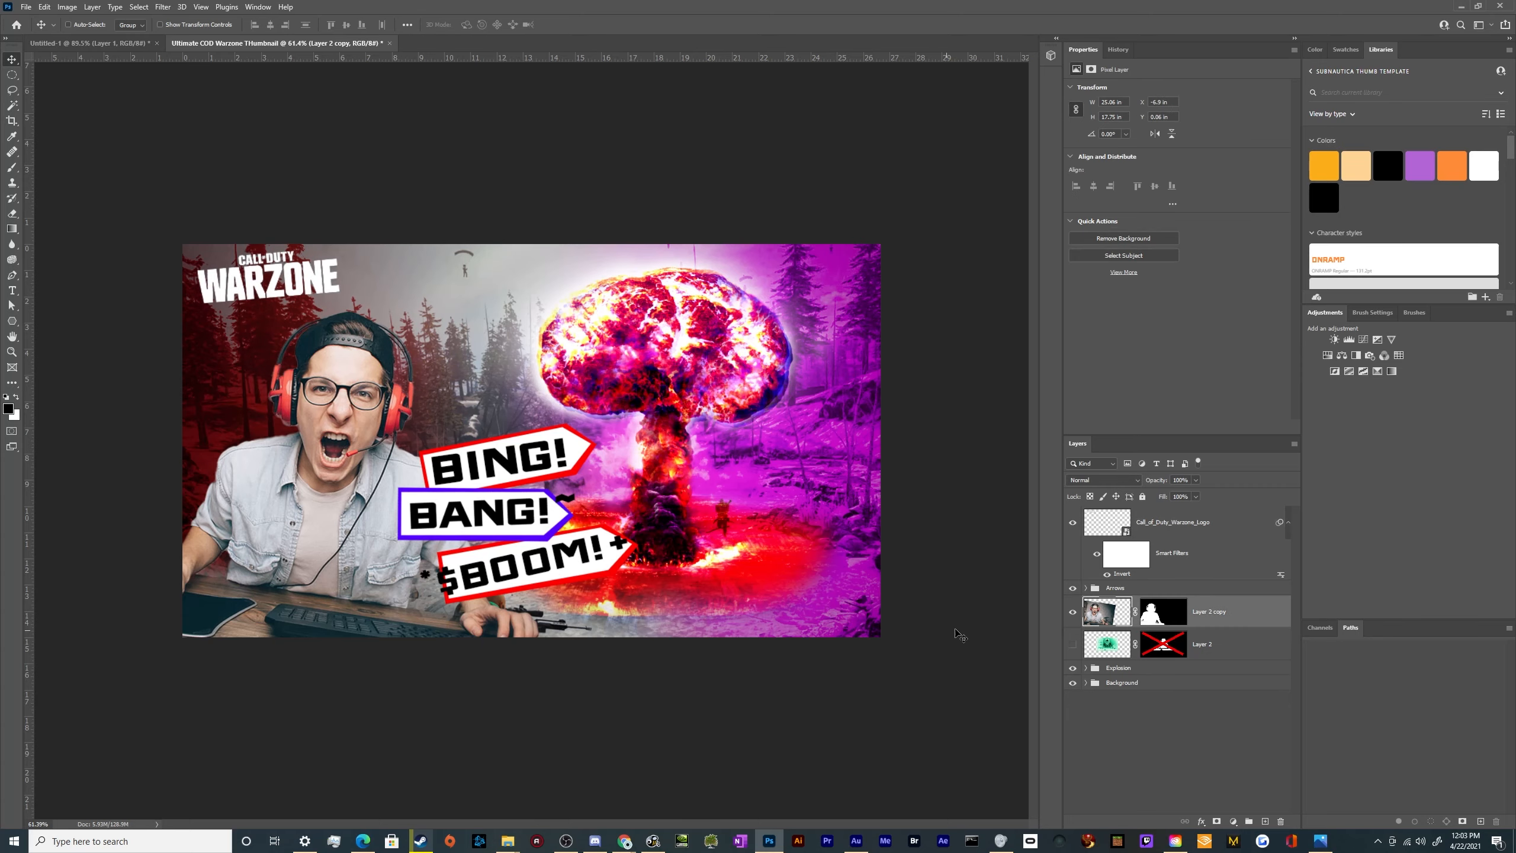
left_click_drag(389, 558, 398, 767)
key("ctrl+t")
key("ctrl+minus")
left_click_drag(396, 665, 413, 640)
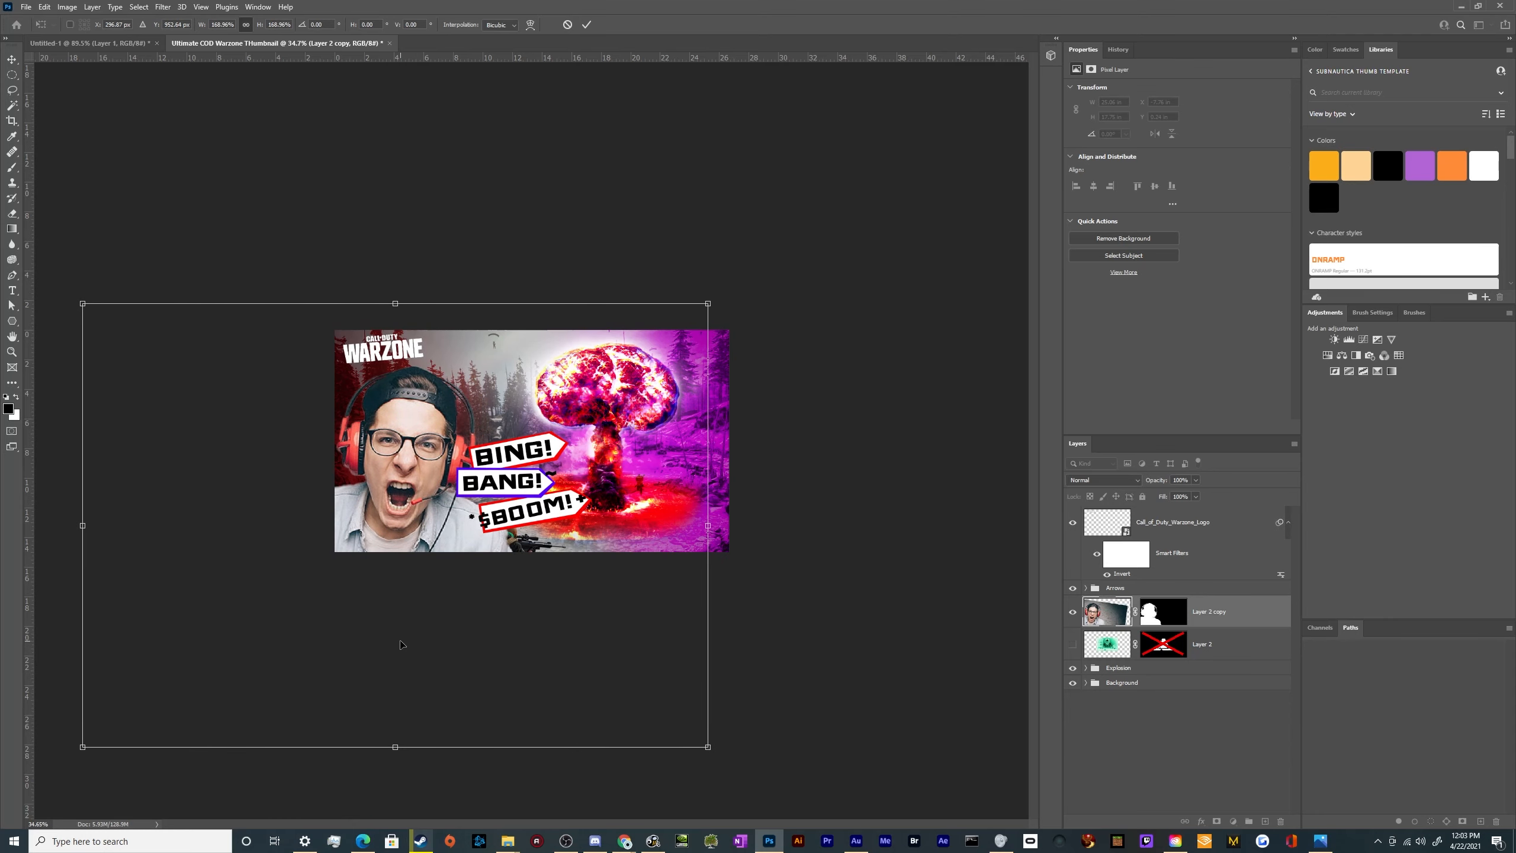
key("Return")
Scale the Arrows group up to about 121% and place it beside the gamer's face, reaching the mushroom cloud's stem
left_click(1145, 586)
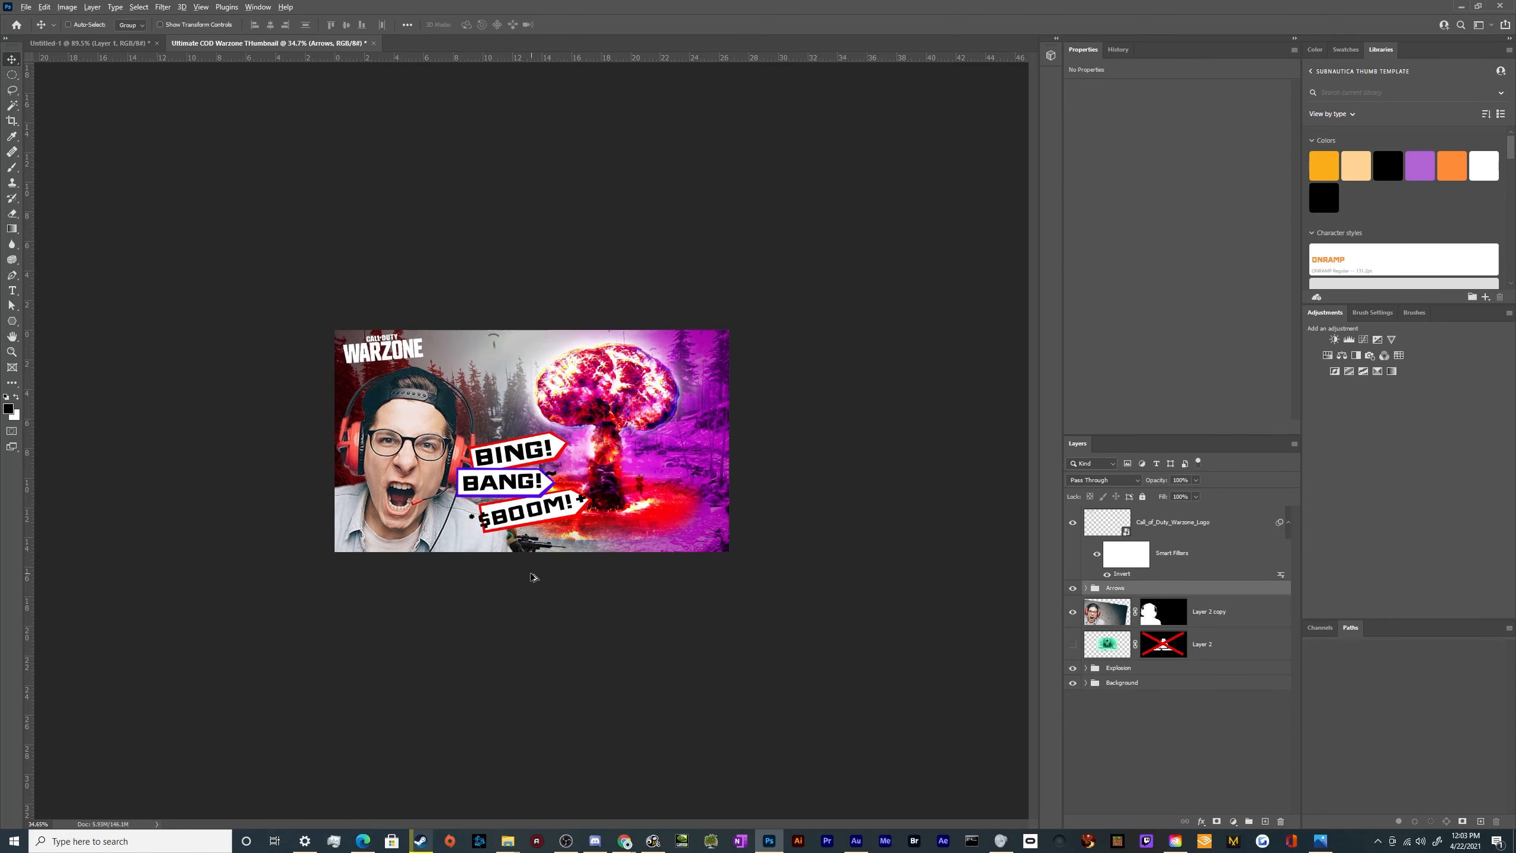
scroll(532, 575, "up", 5)
mouse_move(541, 517)
left_mouse_down()
mouse_move(531, 570)
mouse_move(535, 543)
left_mouse_up()
key("ctrl+t")
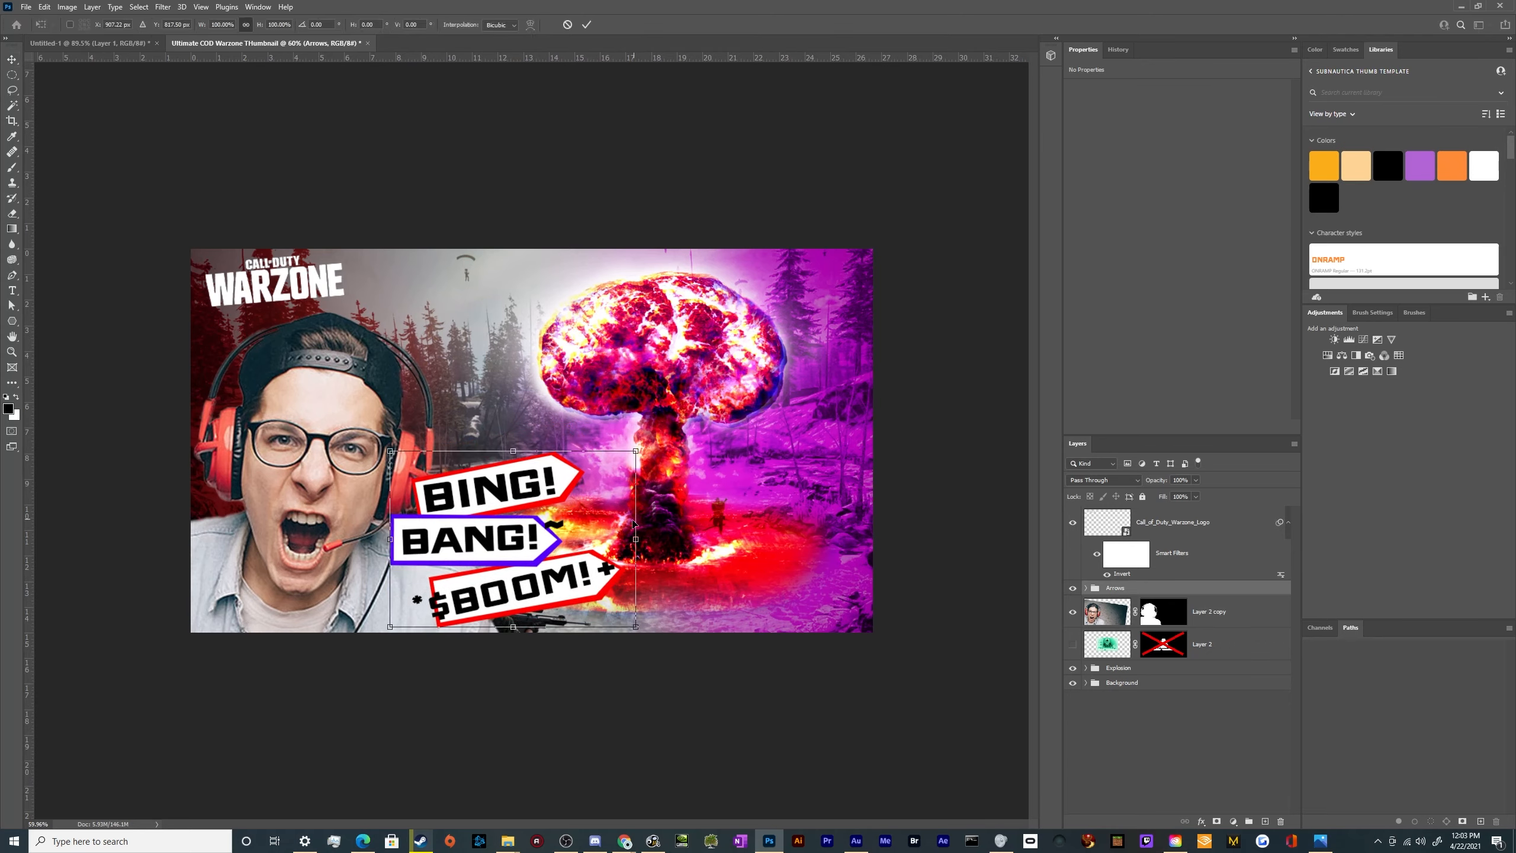
mouse_move(636, 539)
left_mouse_down()
mouse_move(690, 536)
mouse_move(640, 539)
mouse_move(640, 524)
left_mouse_up()
key("Return")
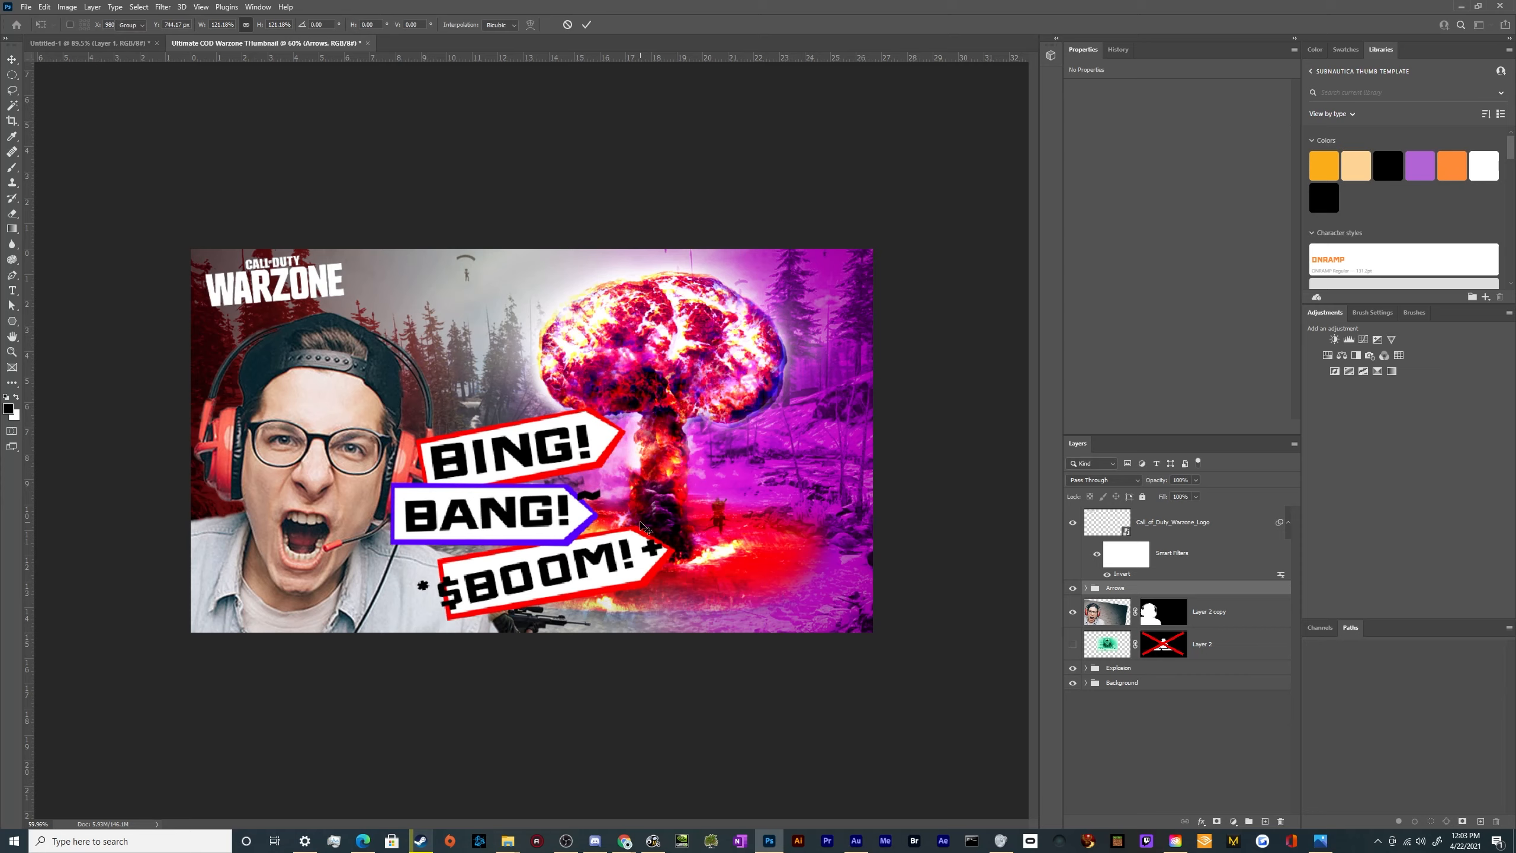
Move the Explosion group about 1.5 in right and 0.5 in up, away from the arrow banners
left_click(1126, 668)
left_click_drag(800, 541, 832, 529)
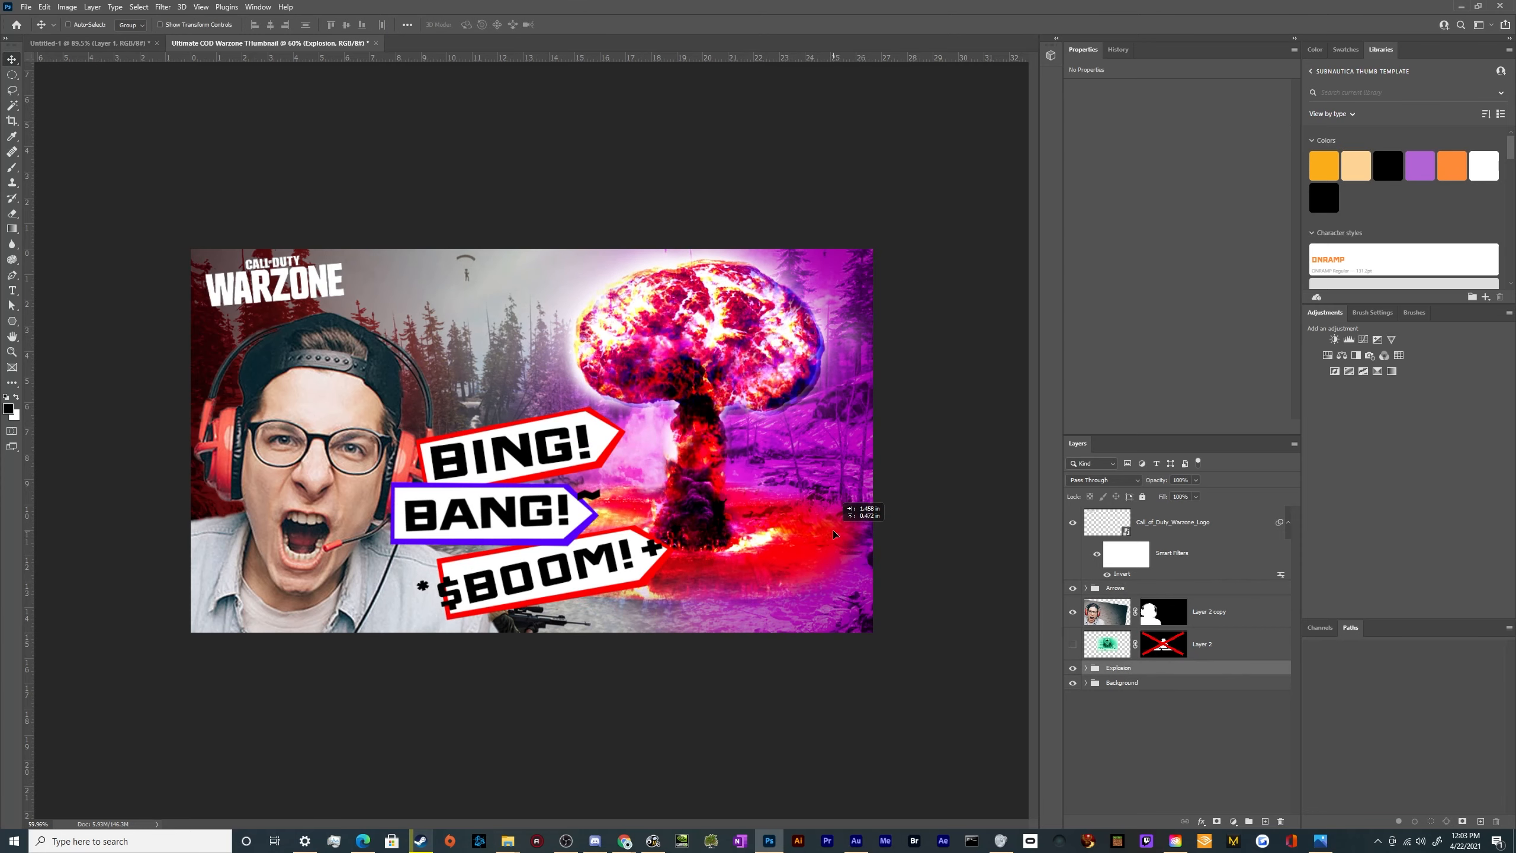
scroll(624, 521, "down", 3)
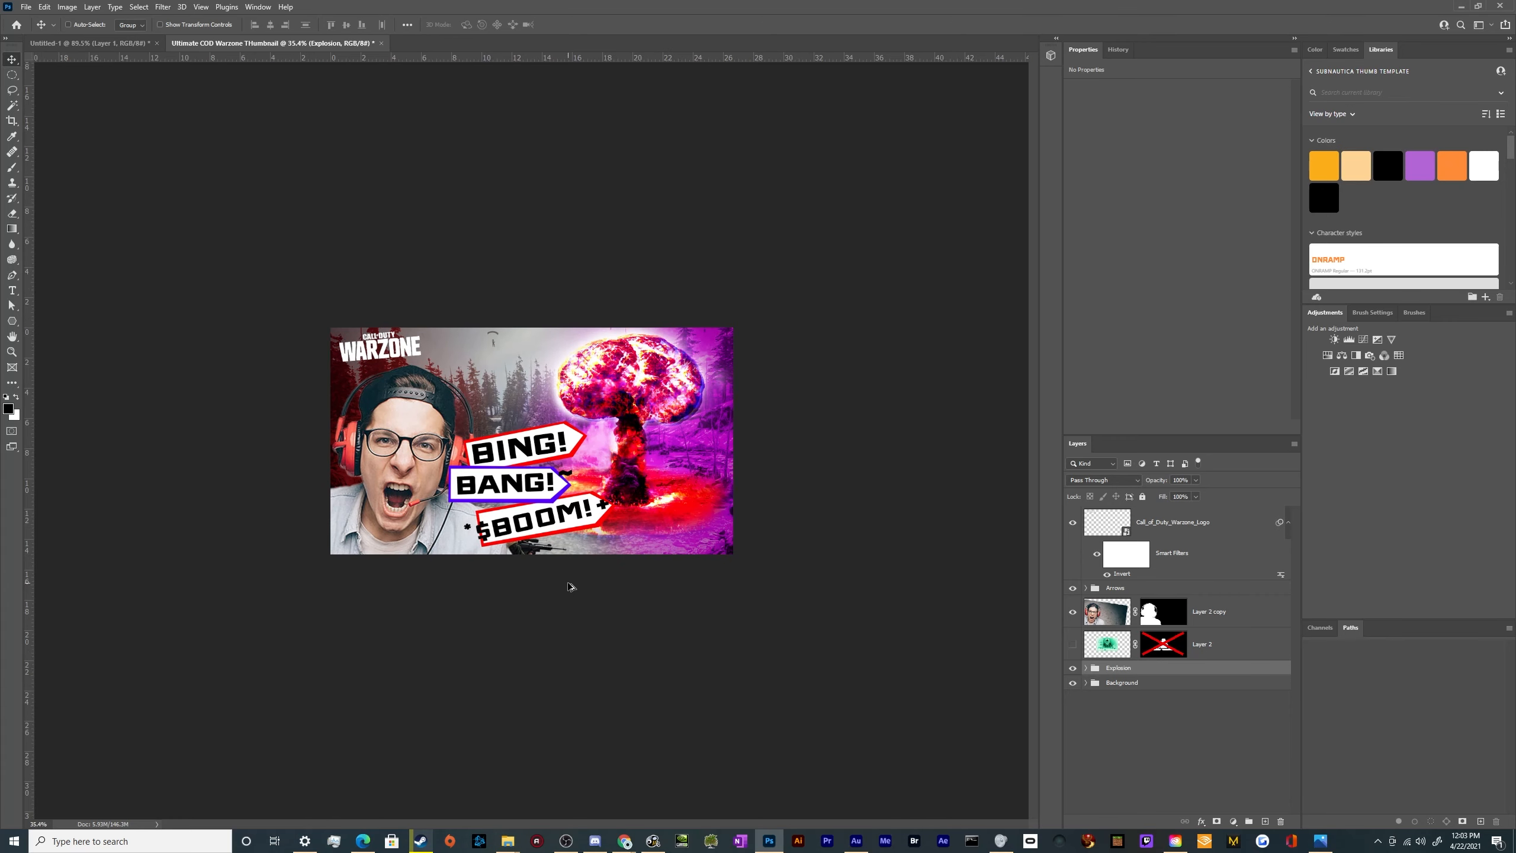
scroll(570, 586, "up", 2)
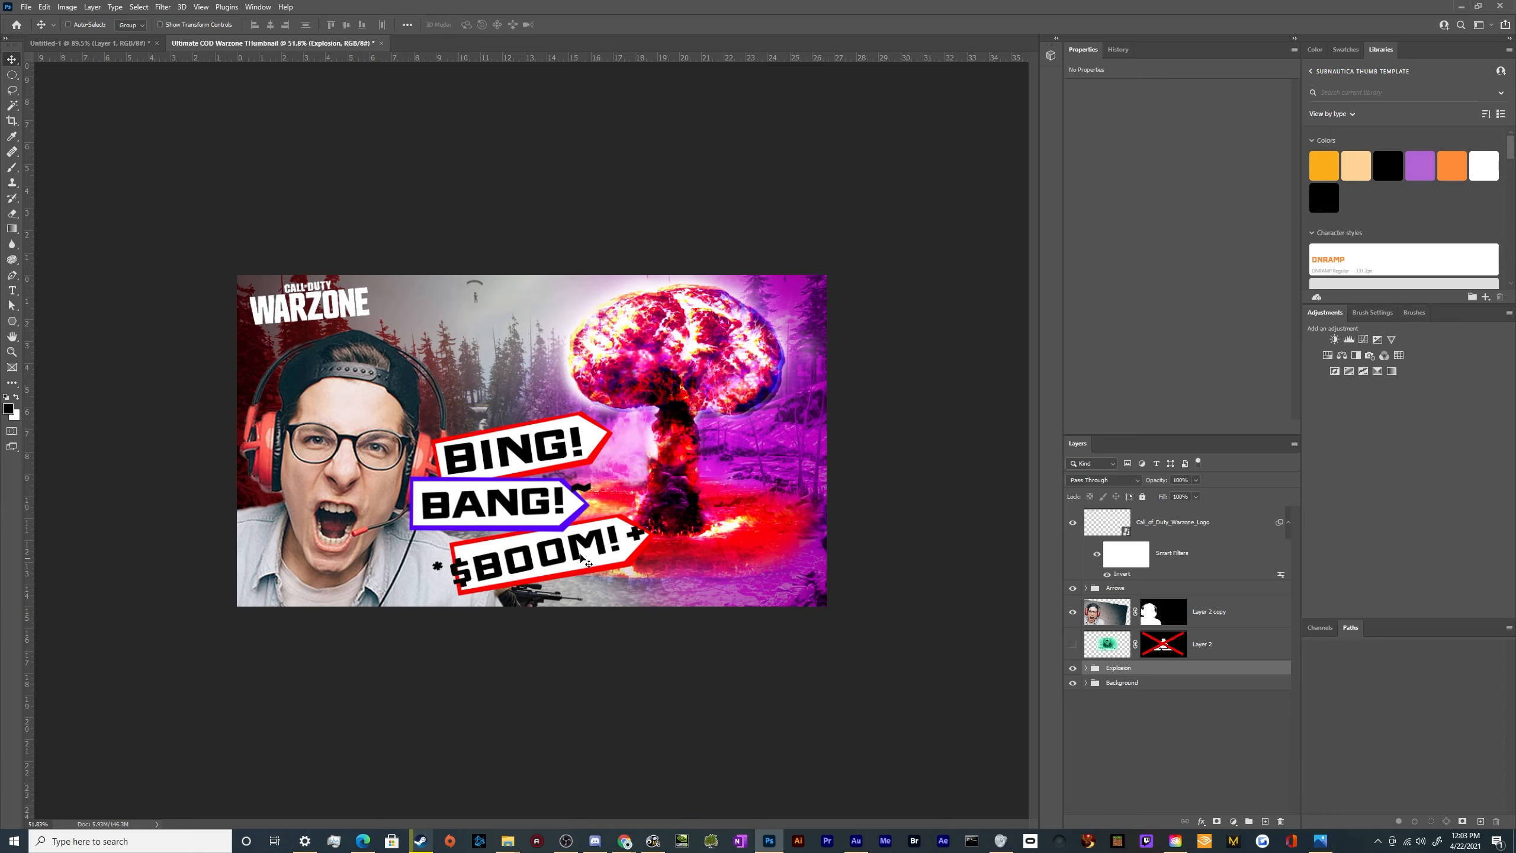
Examine the parachutist and the sky above the trees in the background up close
key("ctrl+0")
scroll(420, 206, "up", 5)
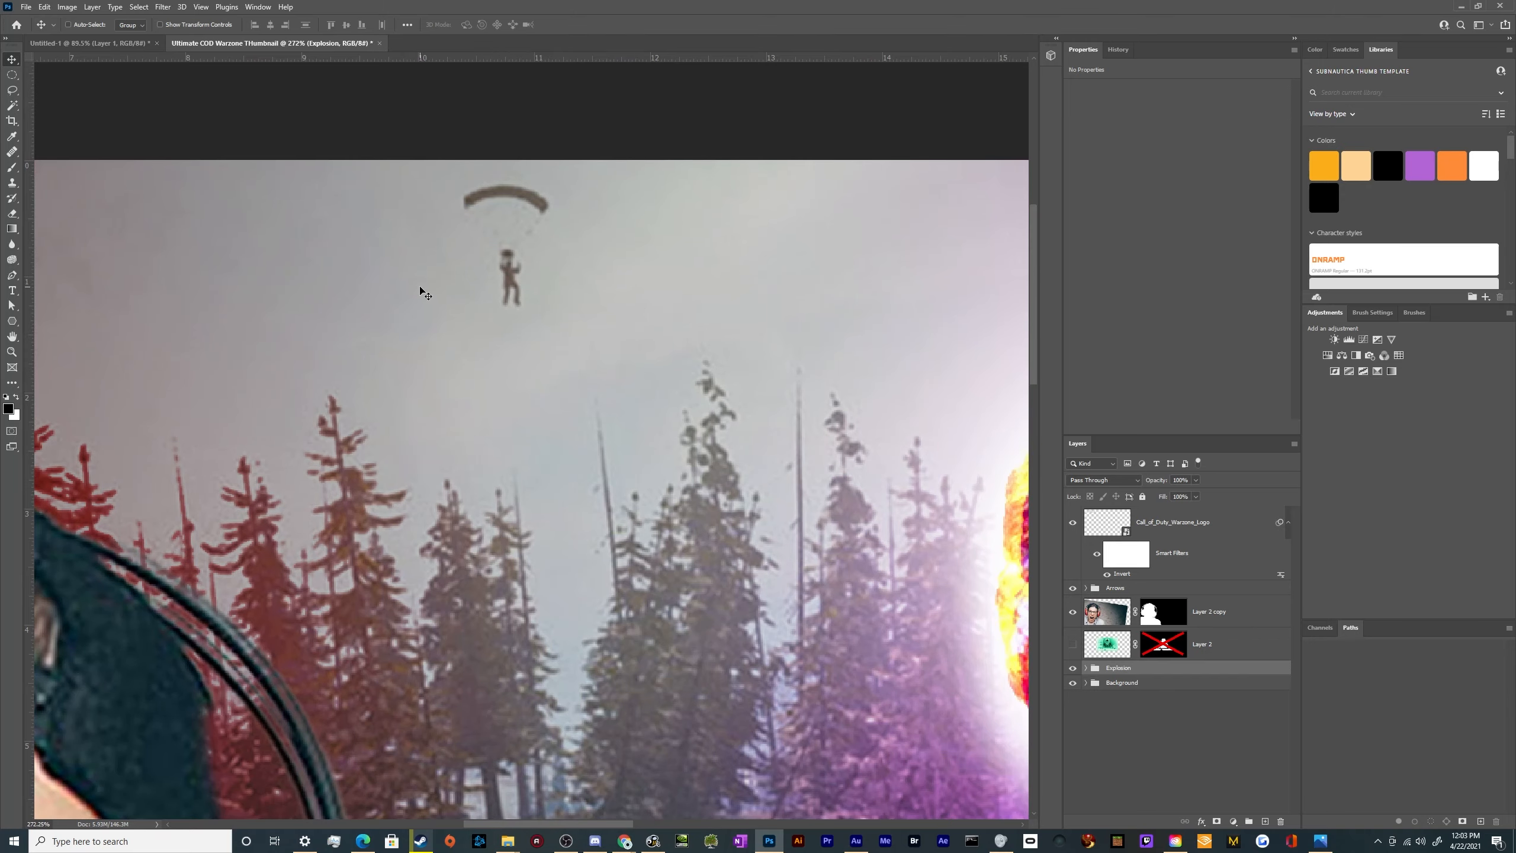
scroll(376, 295, "down", 5)
scroll(334, 275, "up", 5)
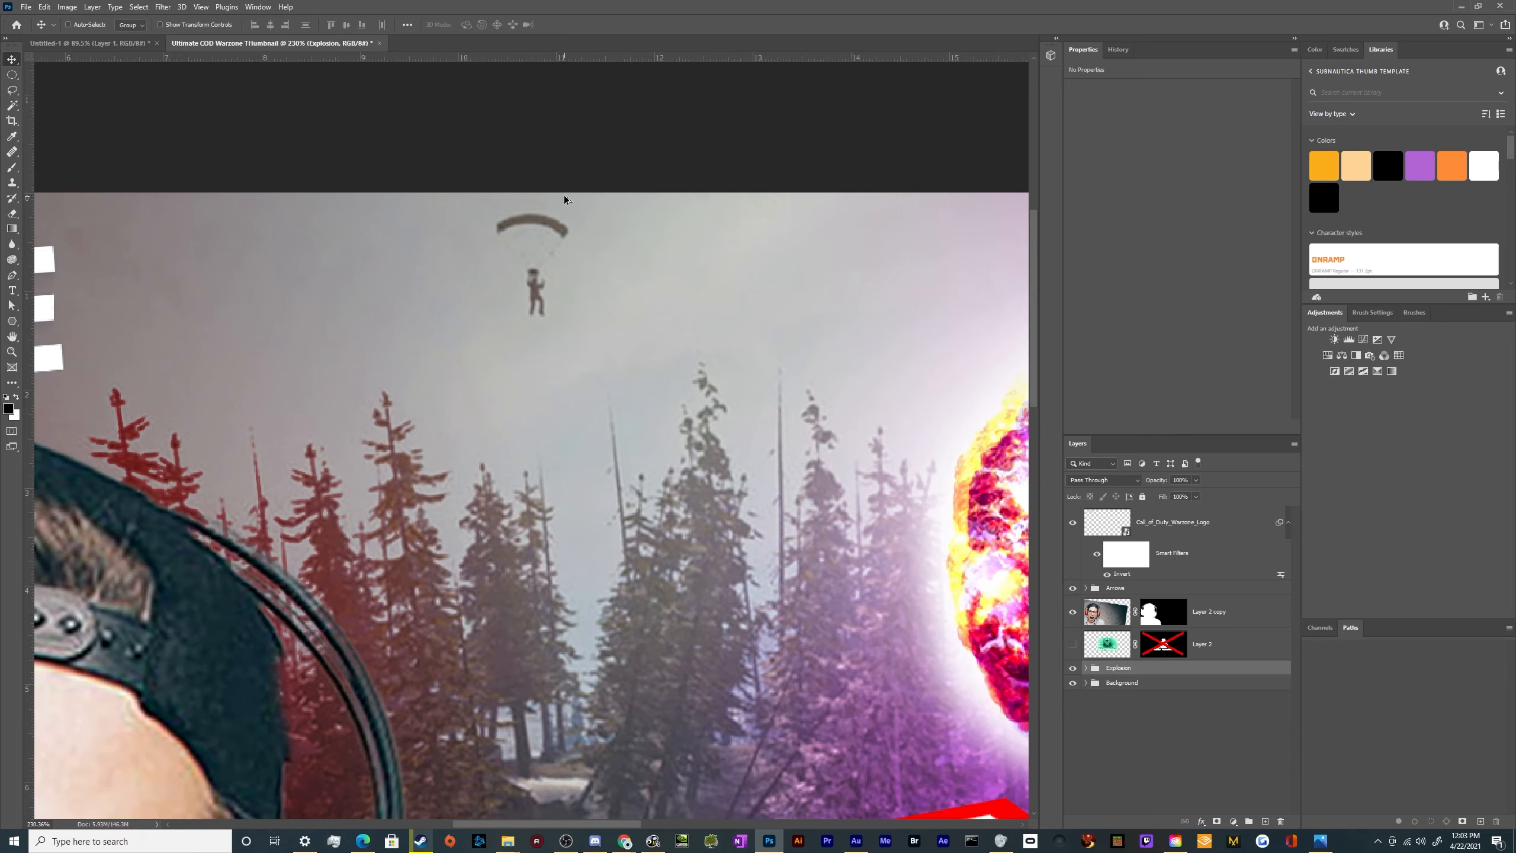
scroll(563, 195, "down", 4)
scroll(563, 194, "up", 4)
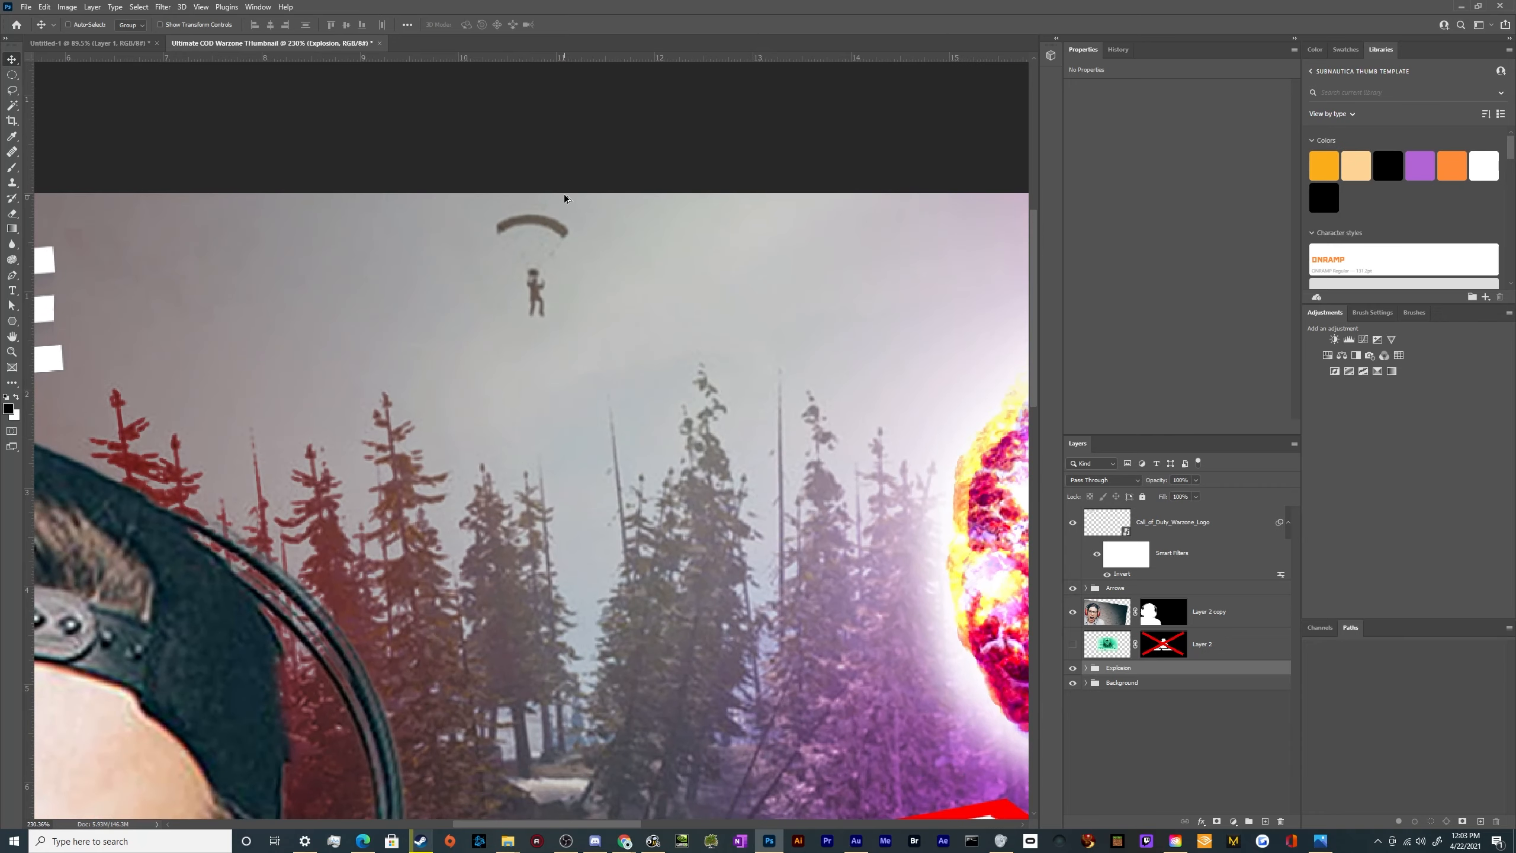
scroll(528, 264, "down", 6)
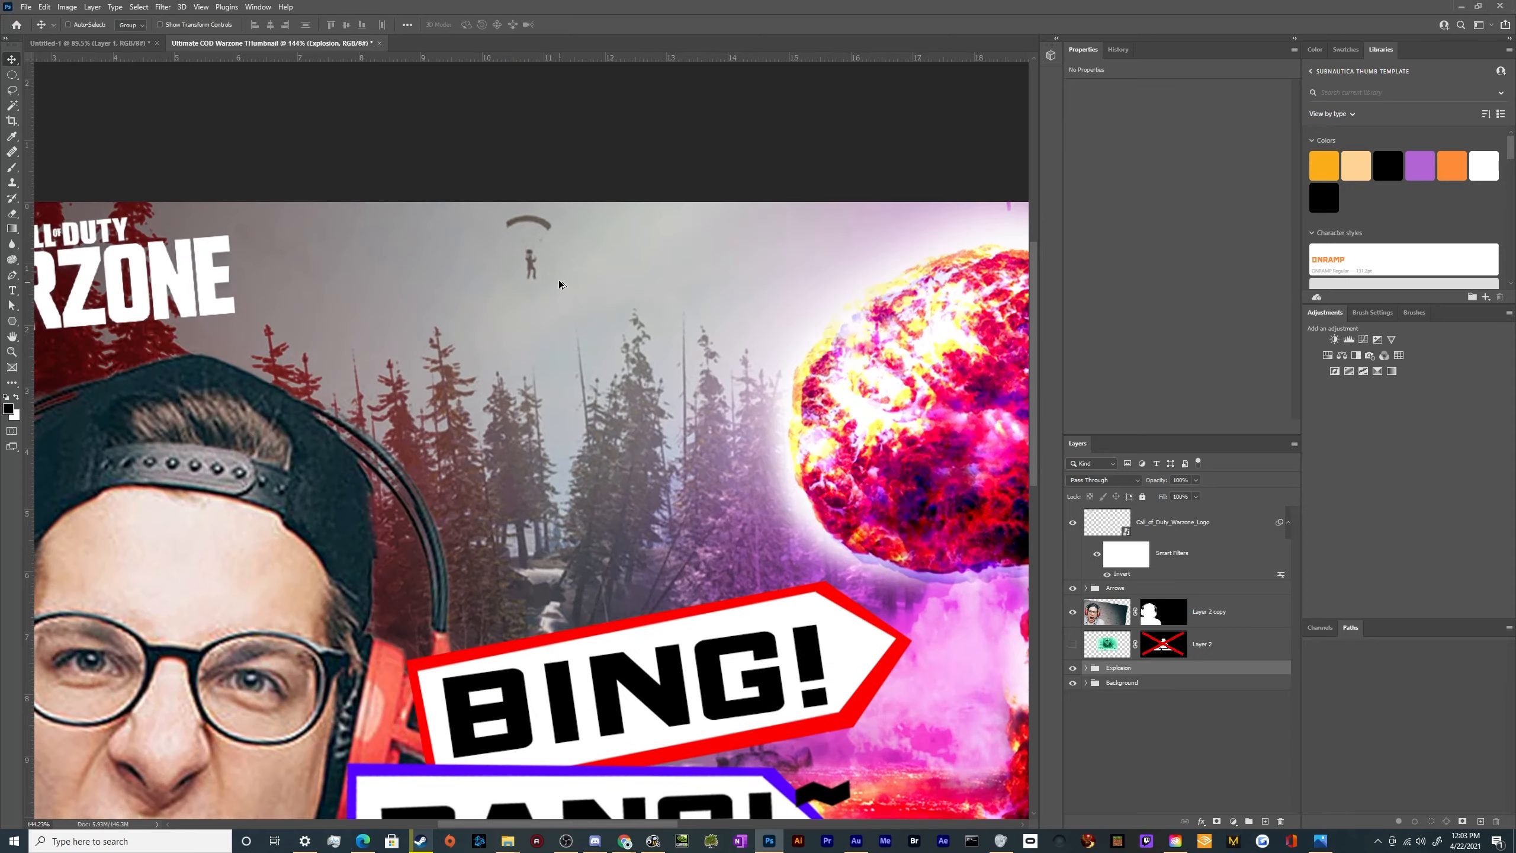